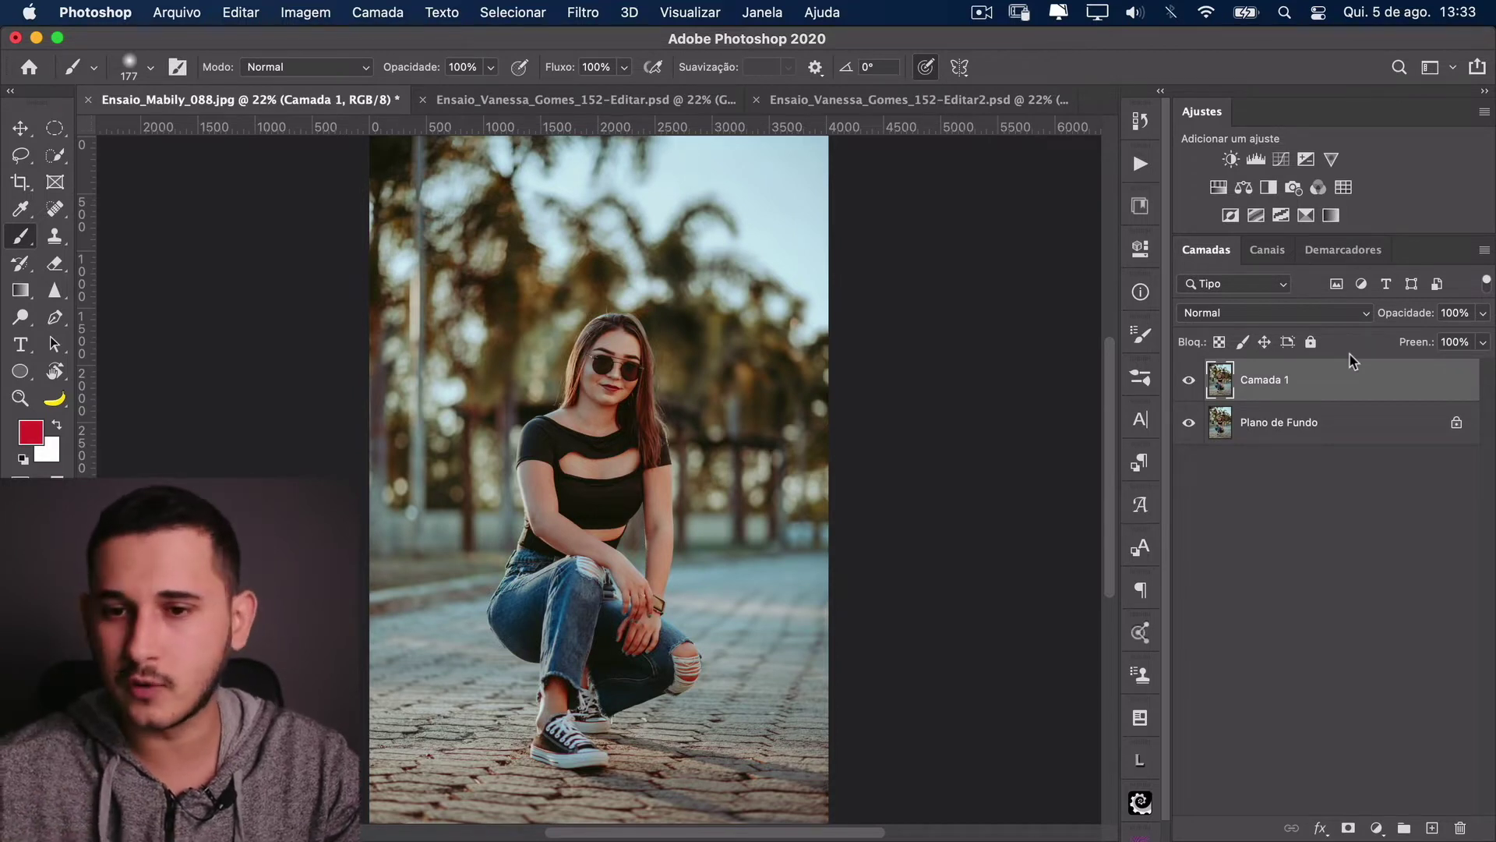
Step: Add a Brilho/Contraste adjustment layer above Camada 1 with brightness -34, and delete that layer again
click(1377, 828)
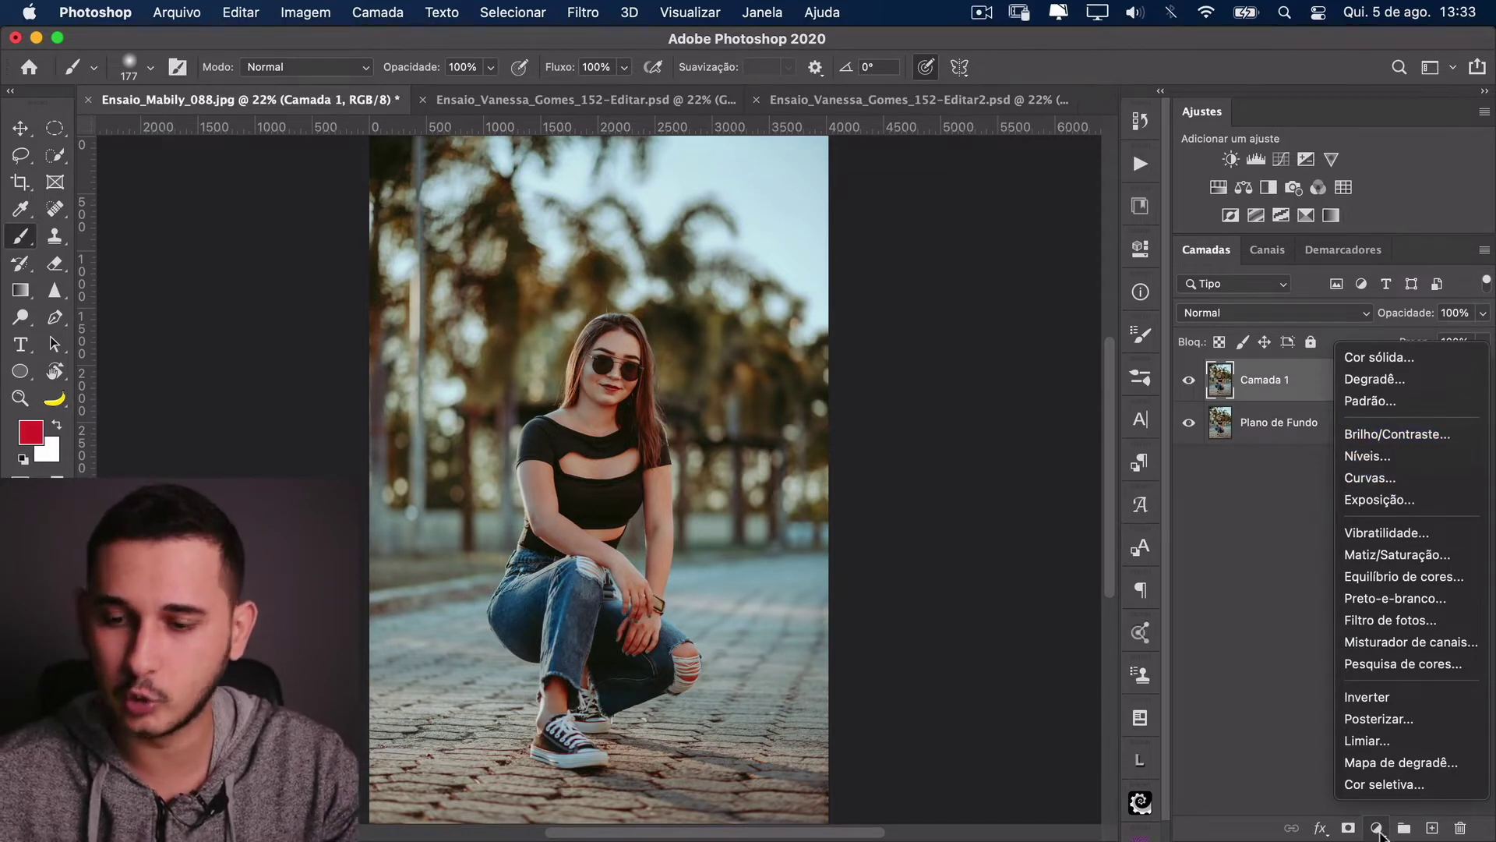
click(1389, 435)
mouse_move(957, 367)
mouse_down()
mouse_move(907, 372)
mouse_move(982, 373)
mouse_move(945, 378)
mouse_up()
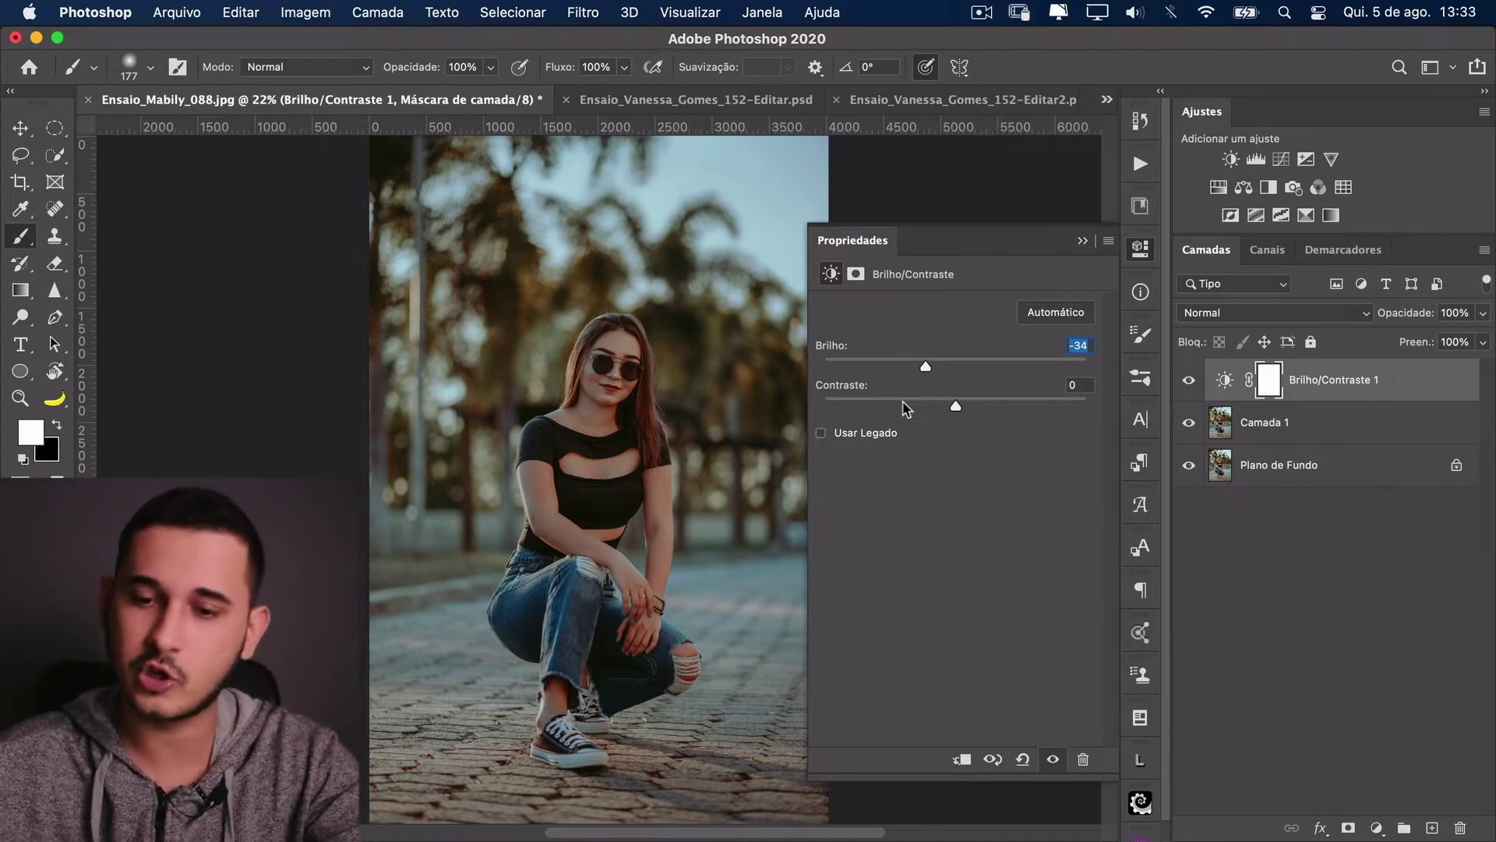
click(1264, 390)
key(Delete)
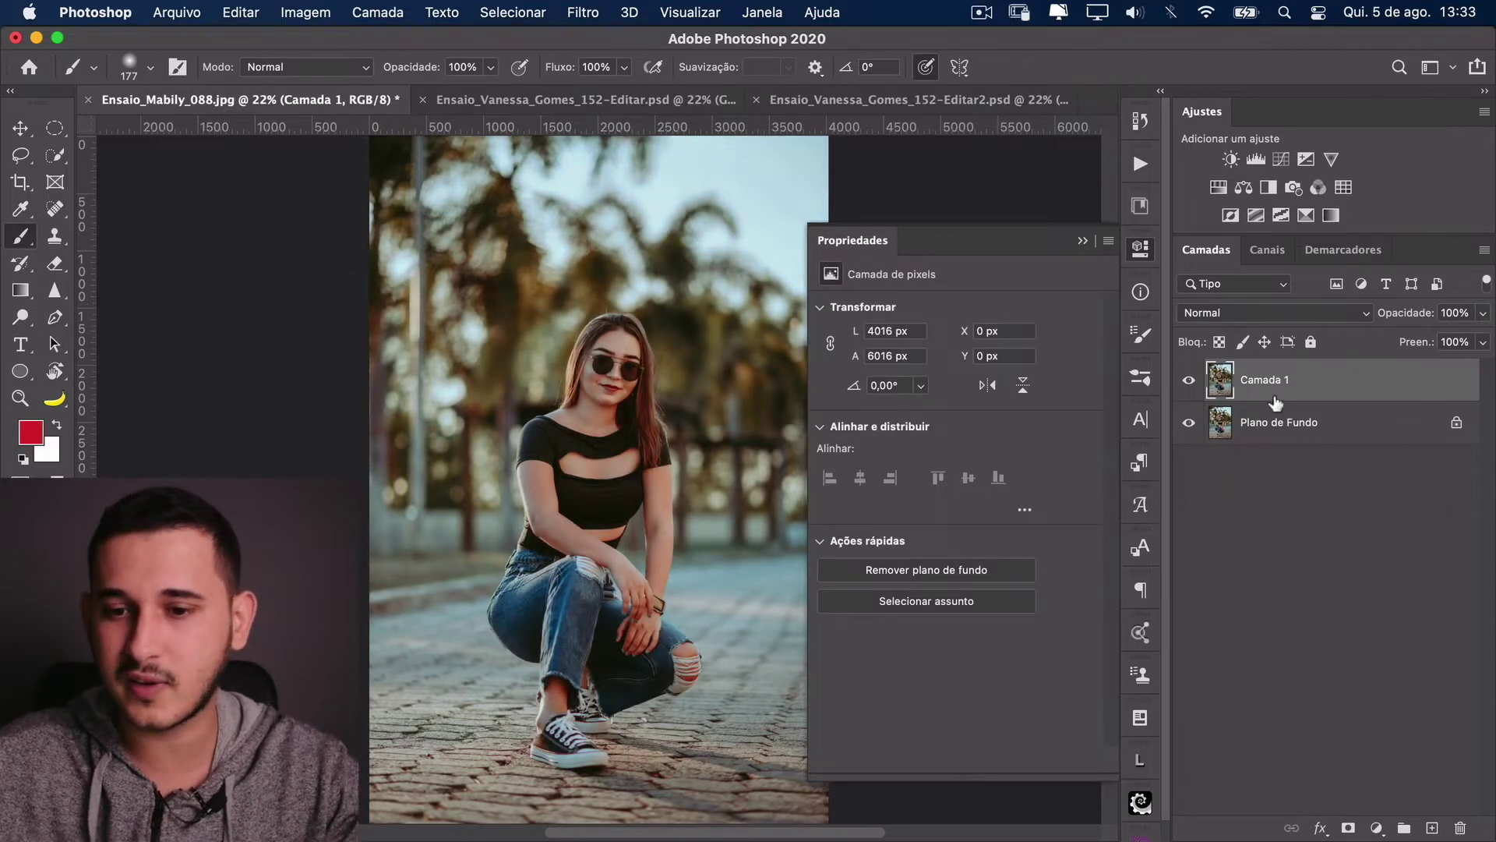
Step: Darken Camada 1 by lowering the midtones with a Curves adjustment applied directly to its pixels, and undo it
click(310, 12)
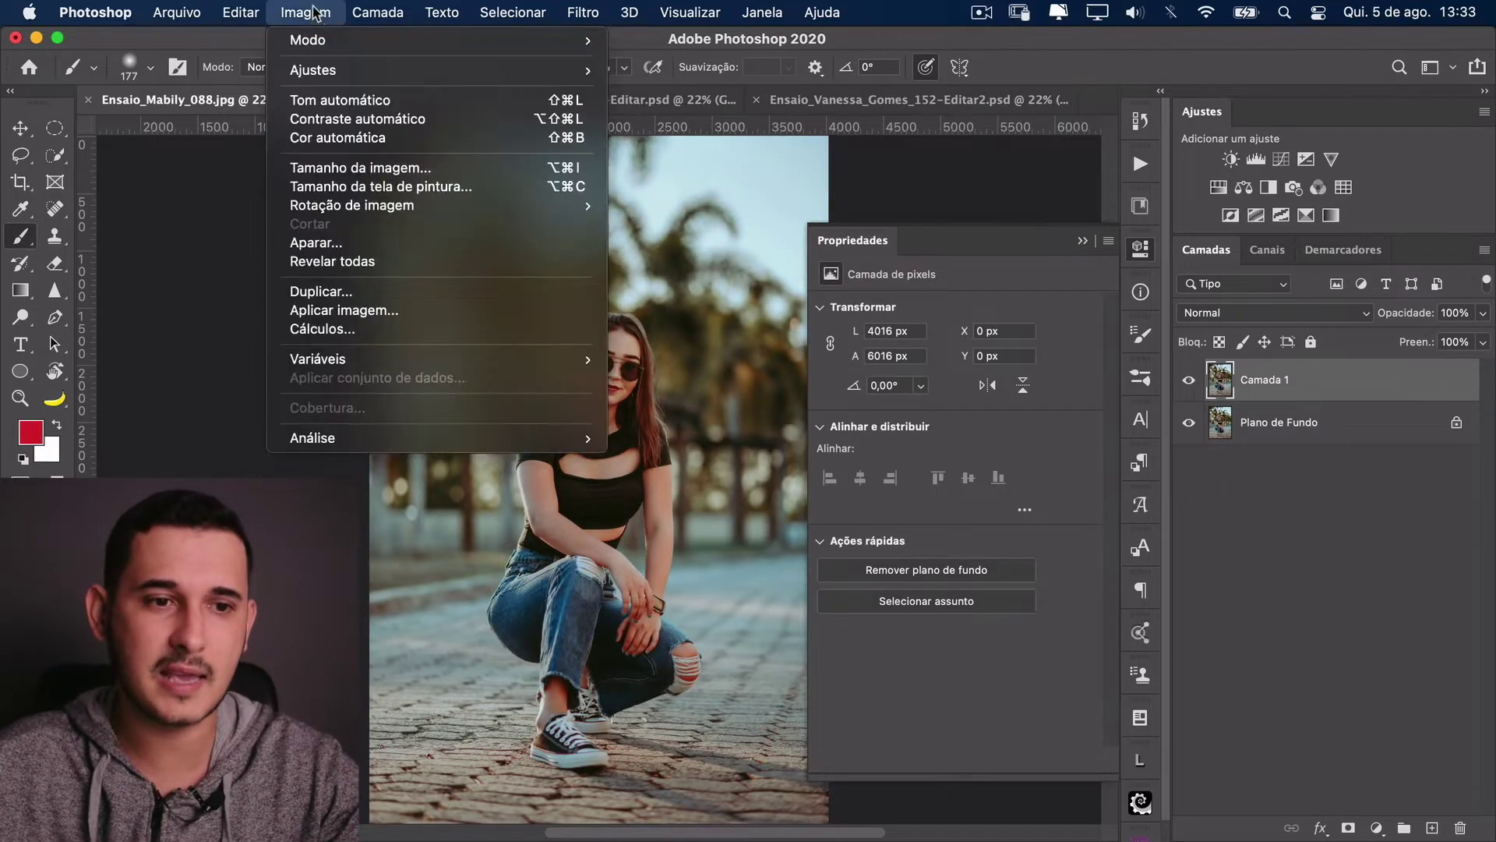
mouse_move(320, 70)
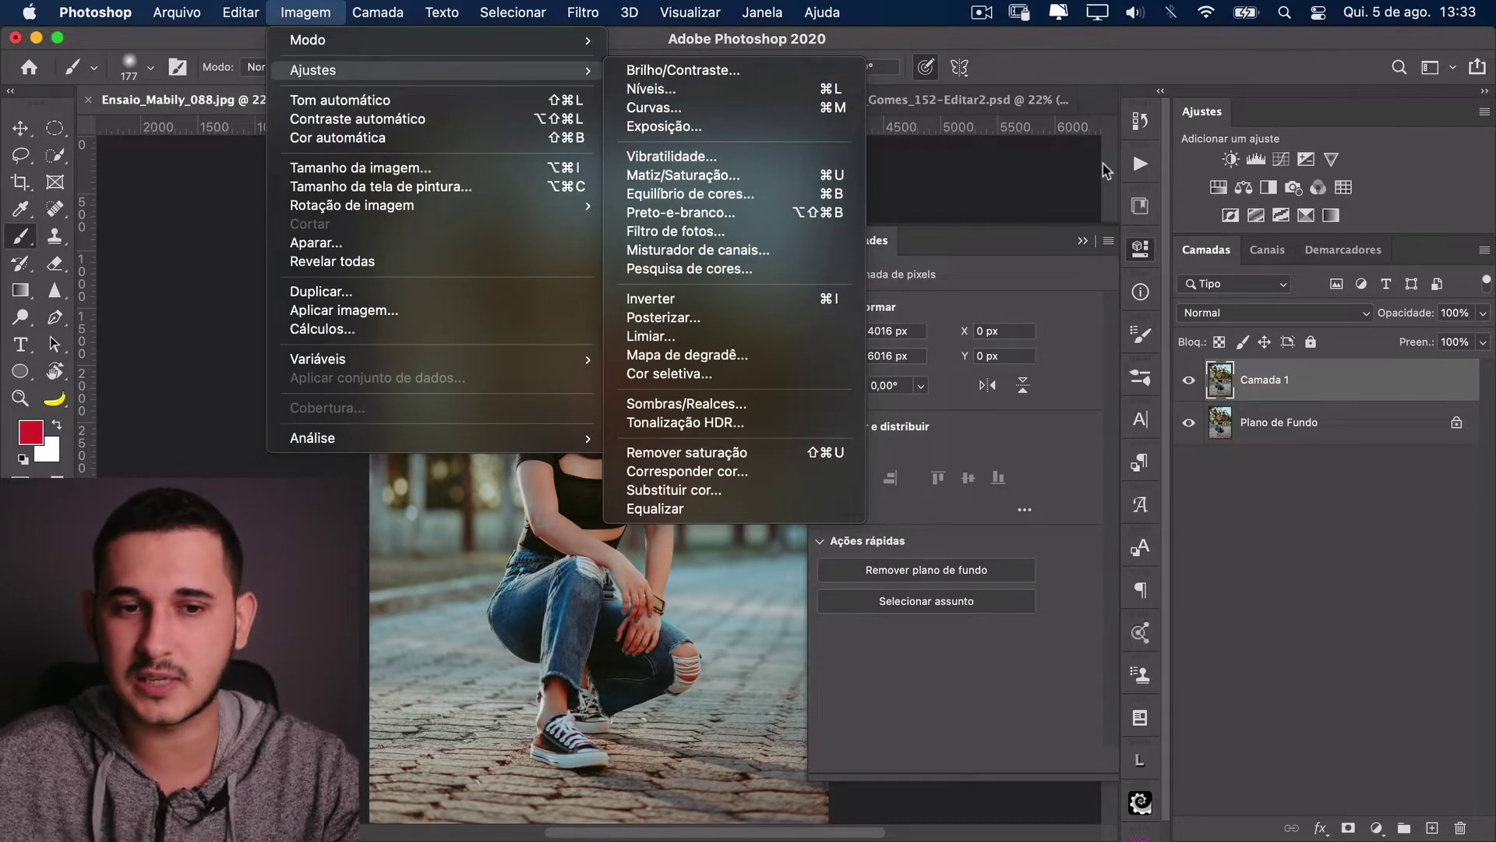
click(1097, 219)
key(super+m)
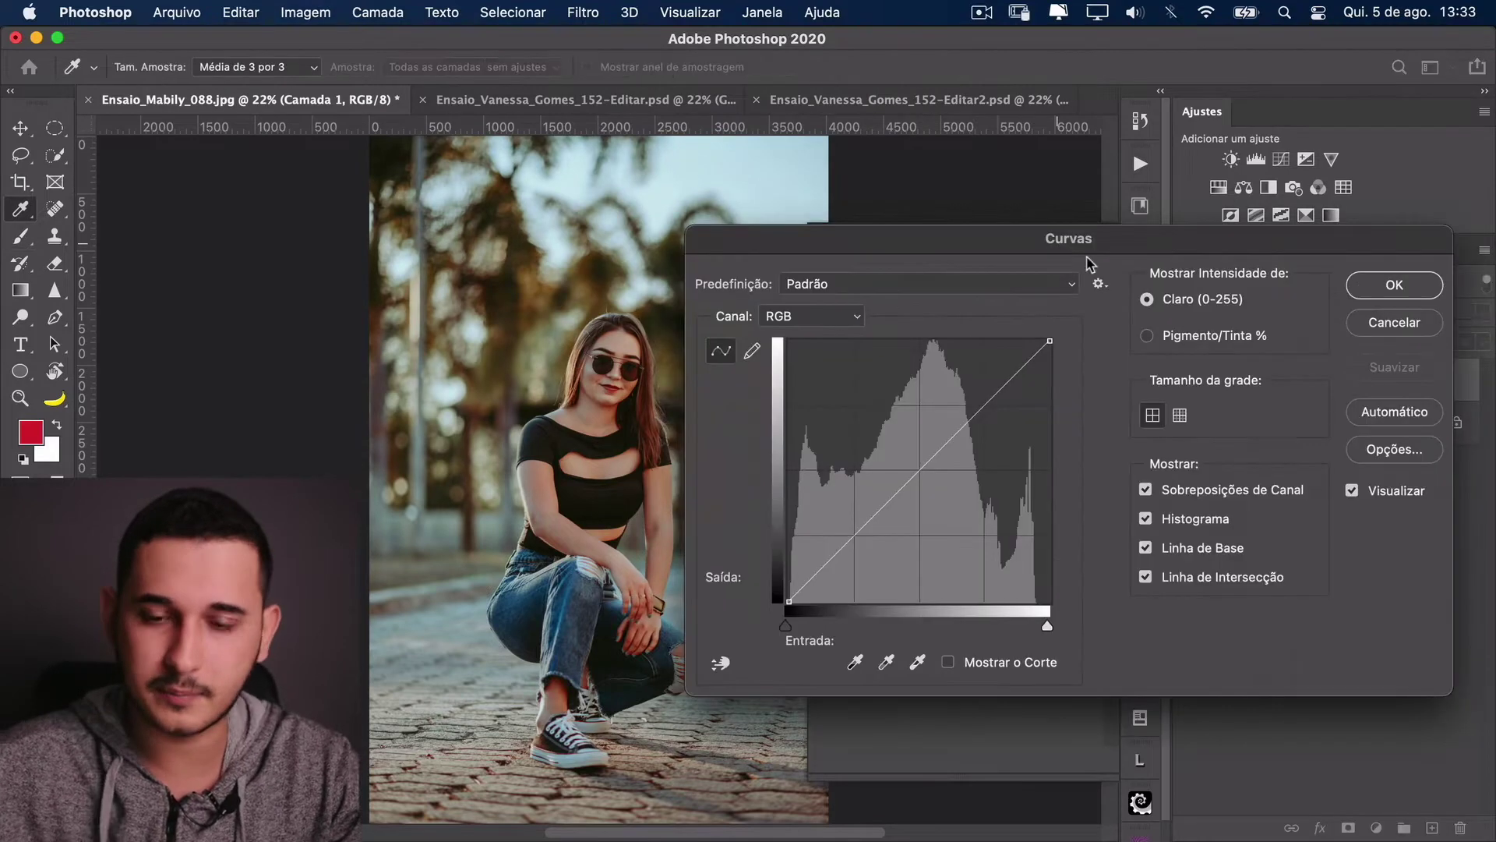
mouse_move(902, 494)
mouse_down()
mouse_move(923, 534)
mouse_move(925, 513)
mouse_up()
click(1389, 288)
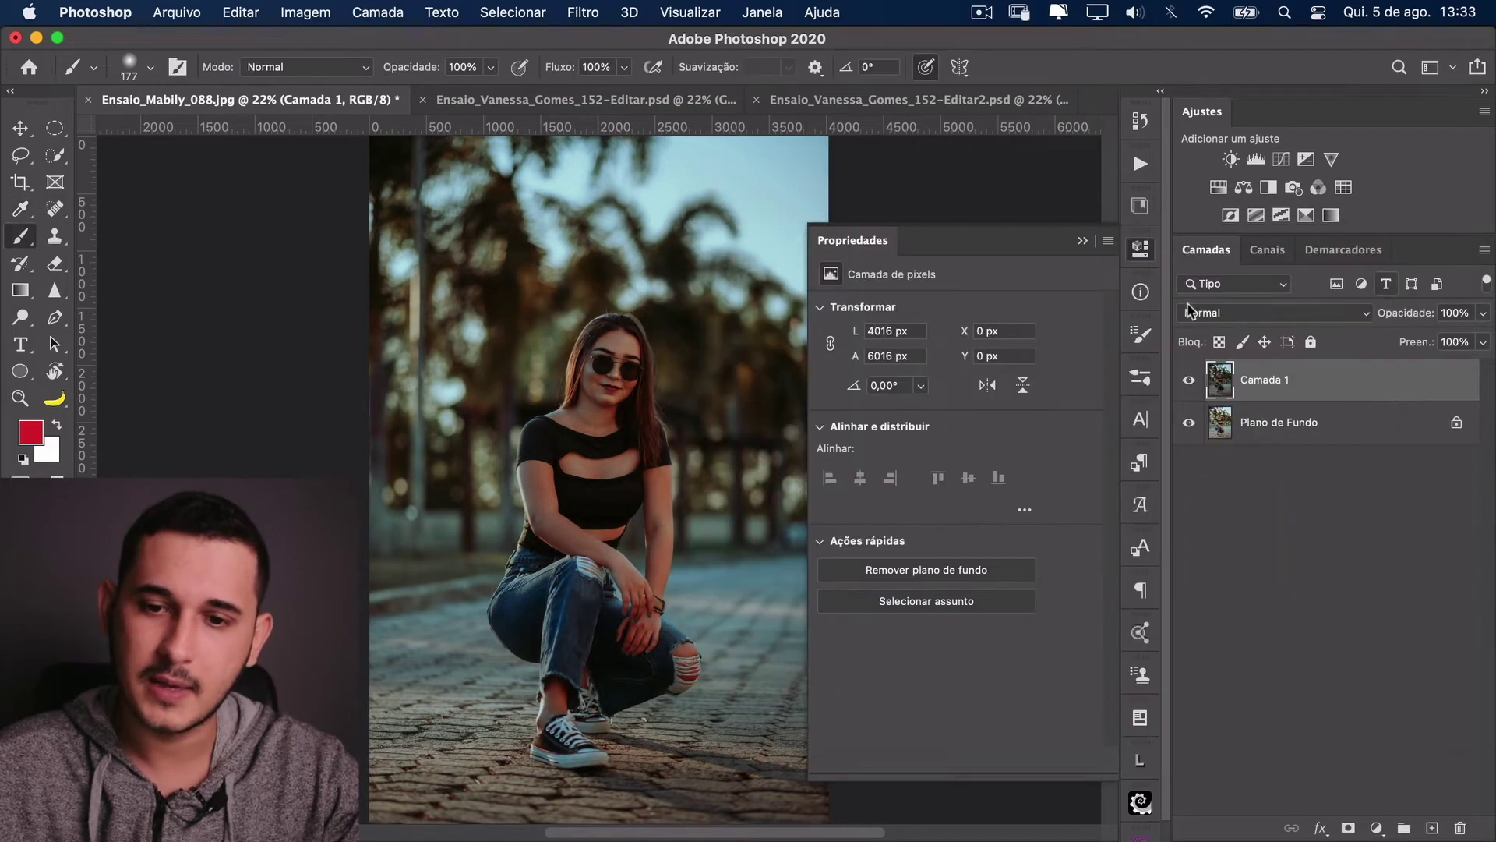
click(1095, 242)
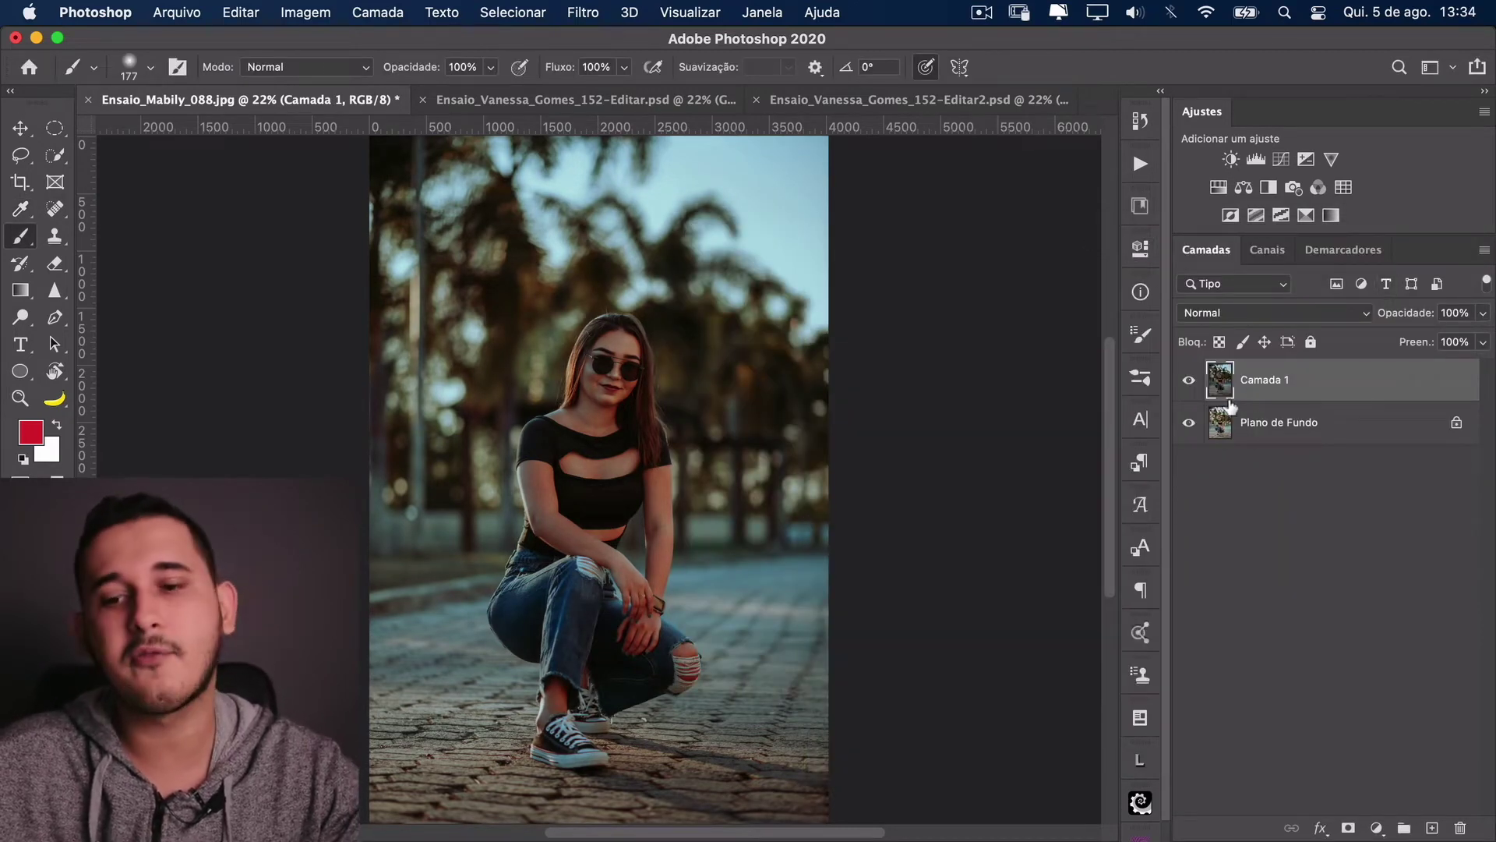
drag(792, 444, 886, 444)
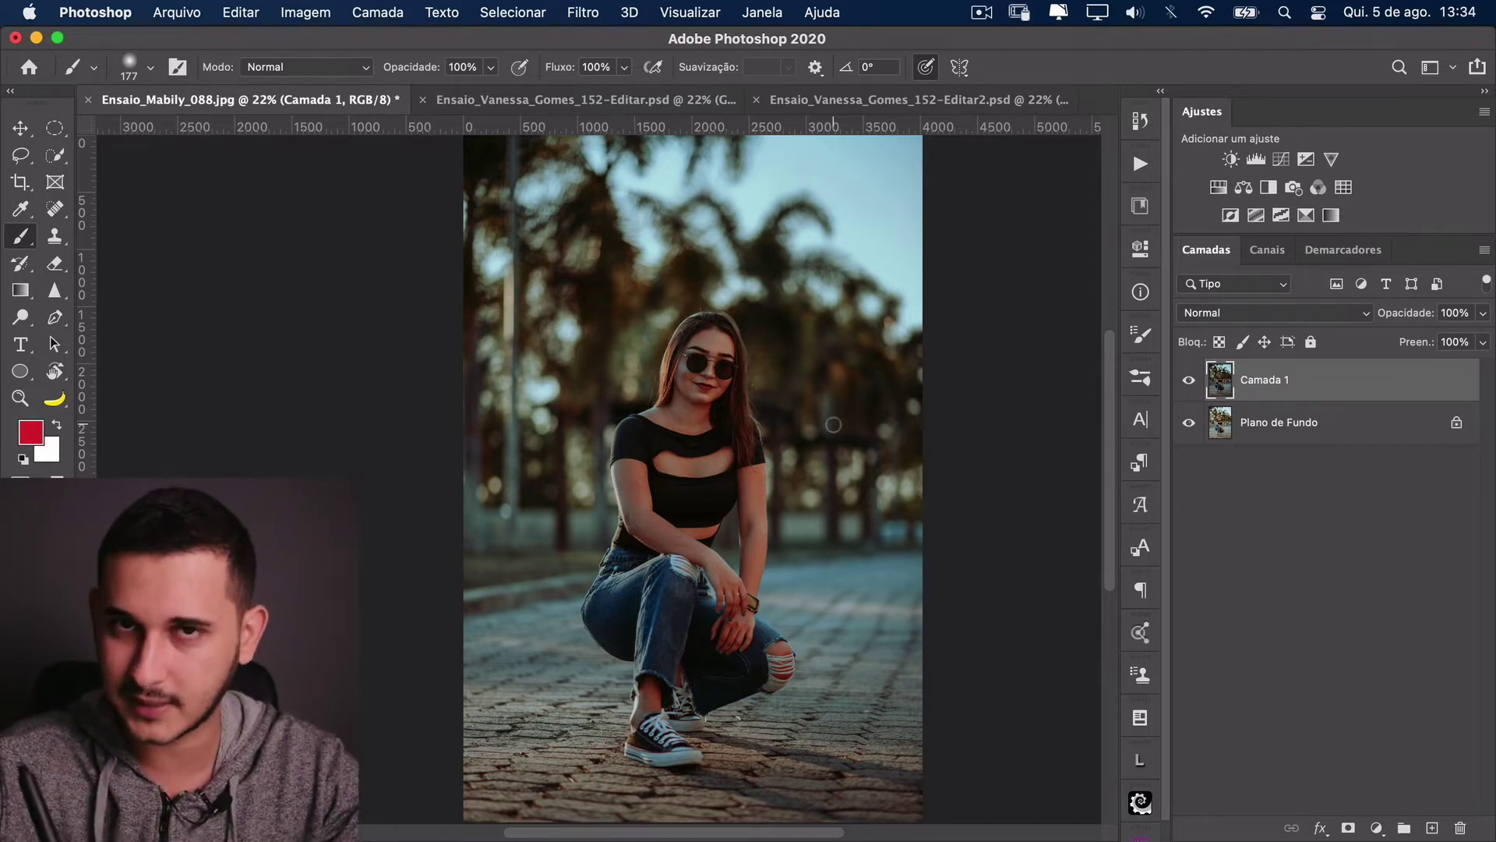
key(super+z)
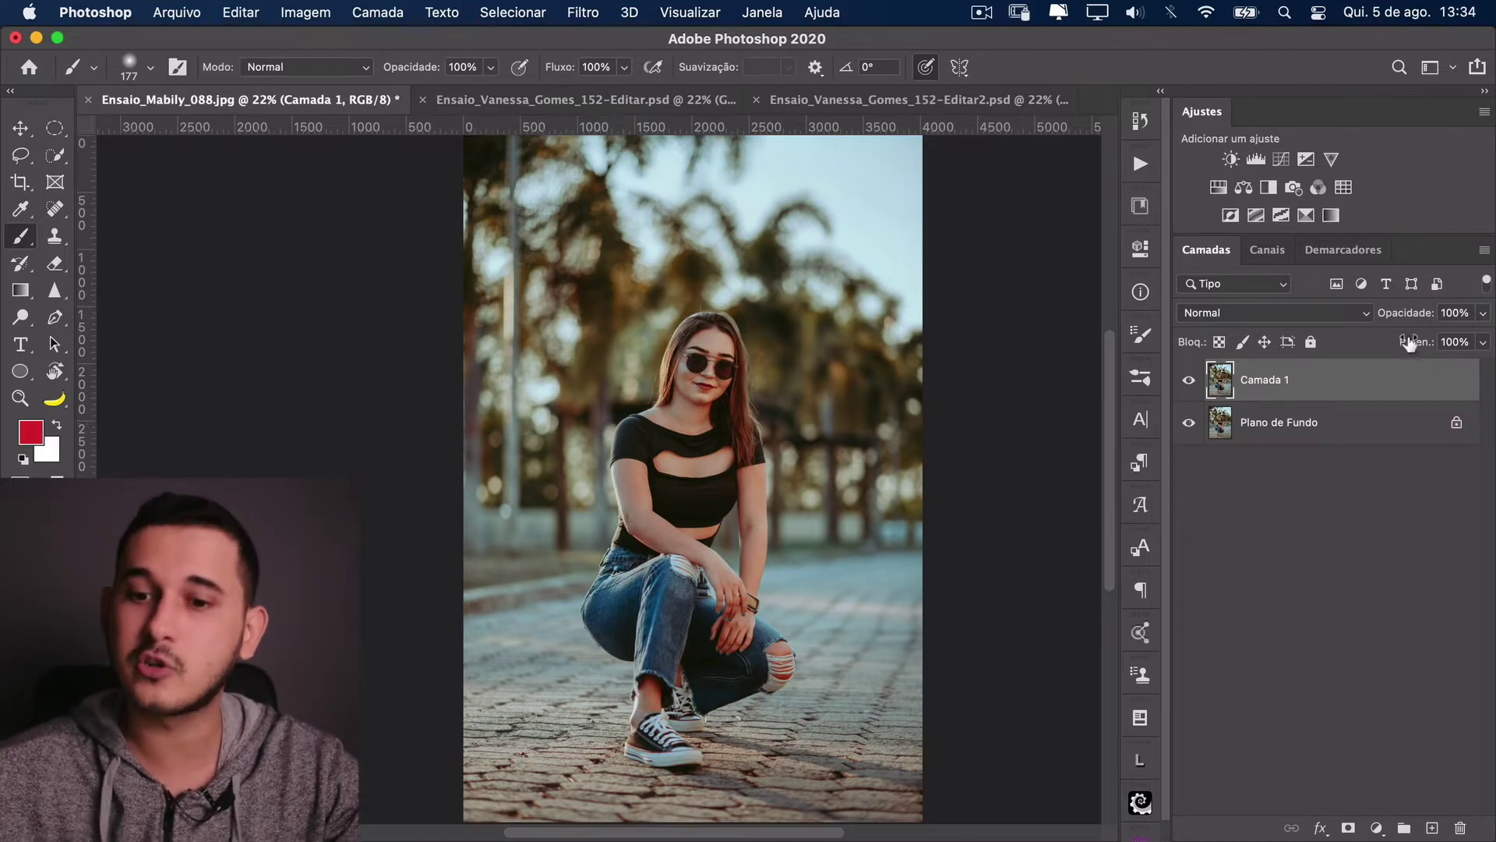
Step: Convert Camada 1 into a smart object
right_click(1349, 389)
click(1420, 390)
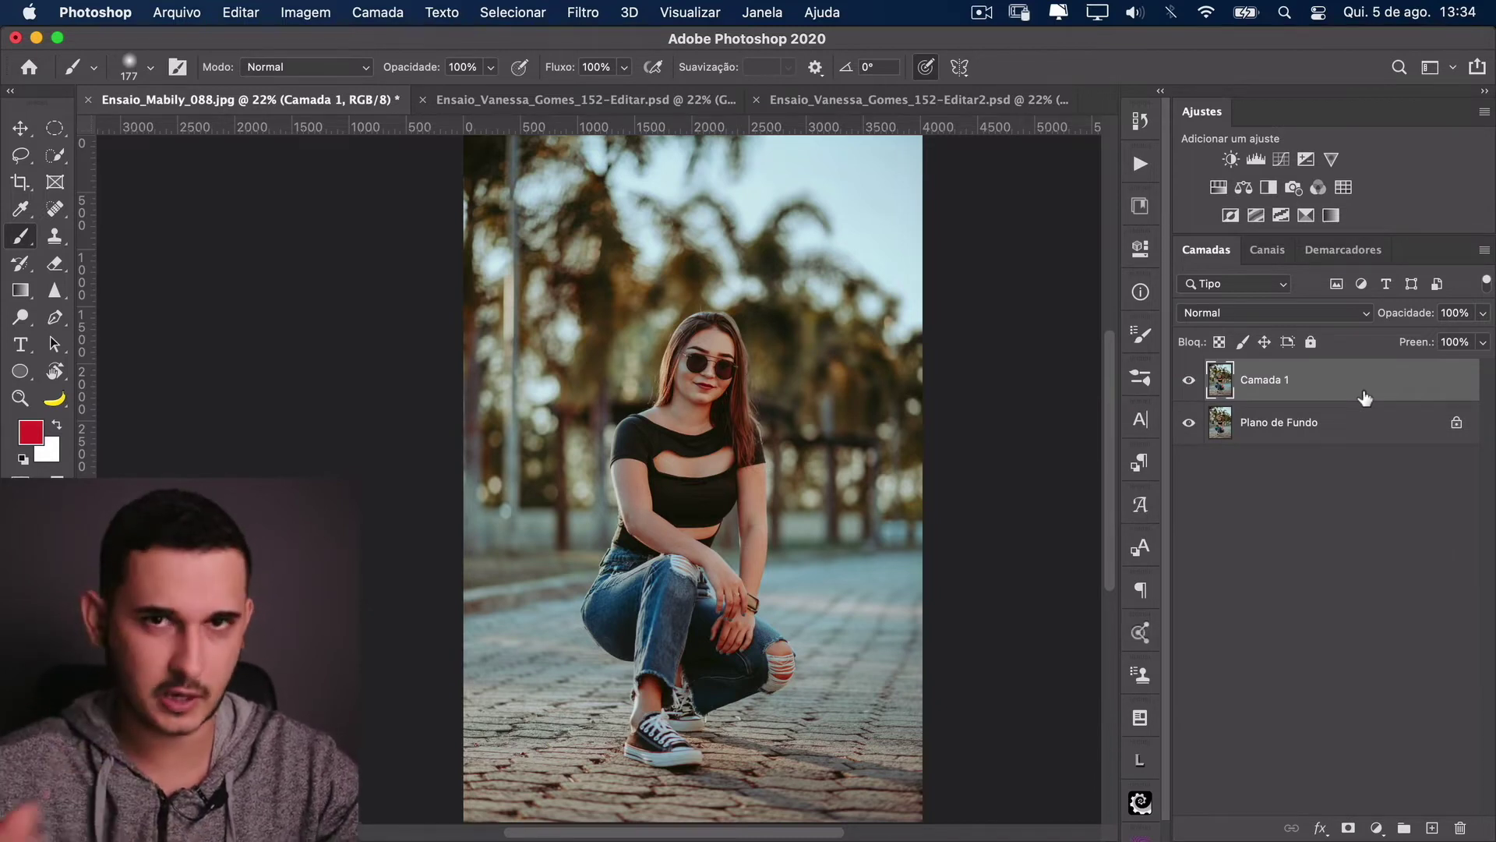
right_click(1428, 386)
scroll(1322, 728, down, 1)
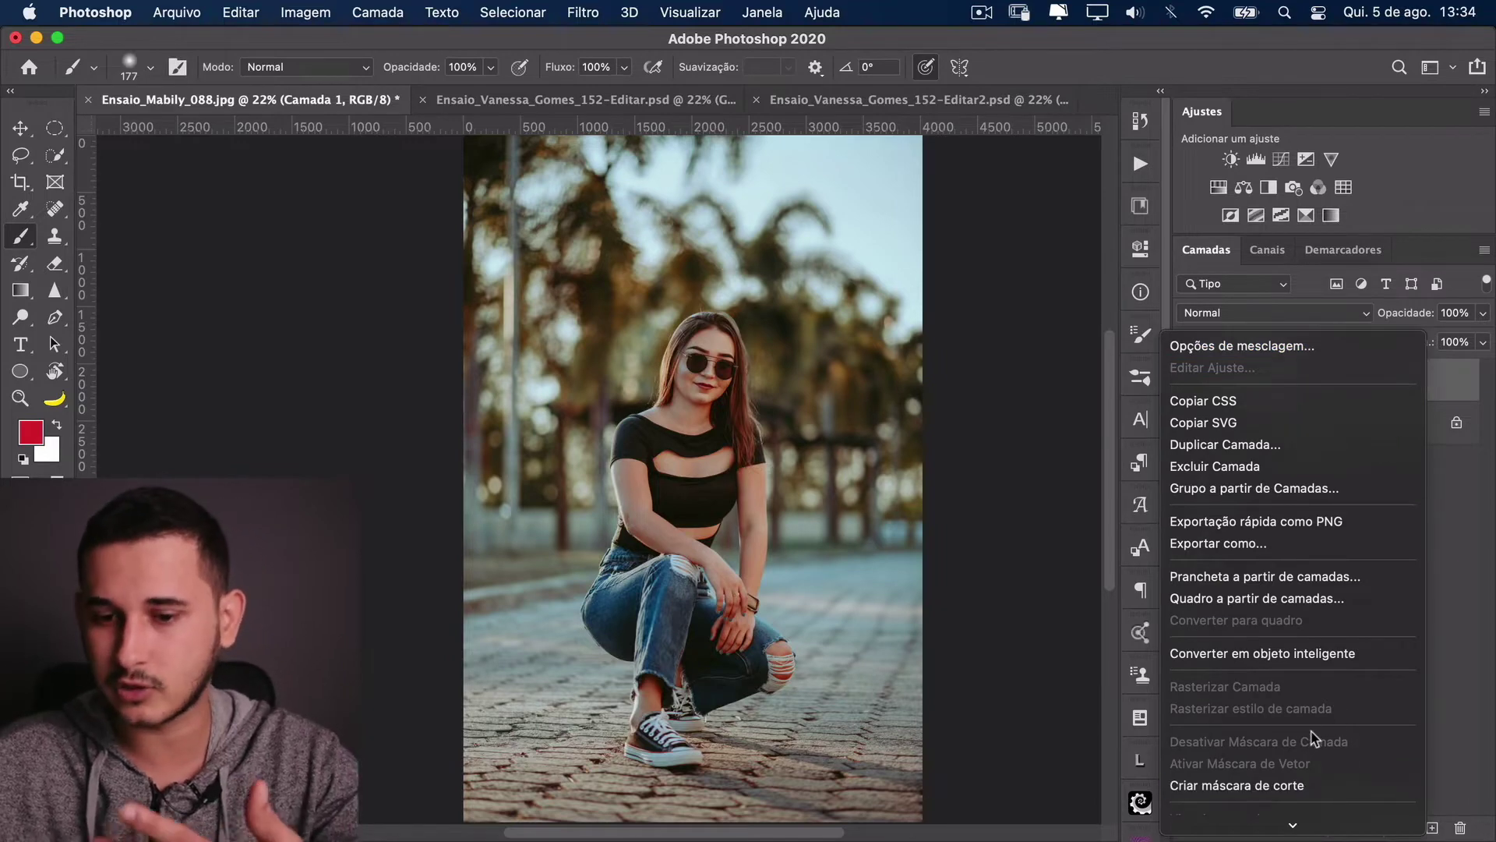
click(1306, 657)
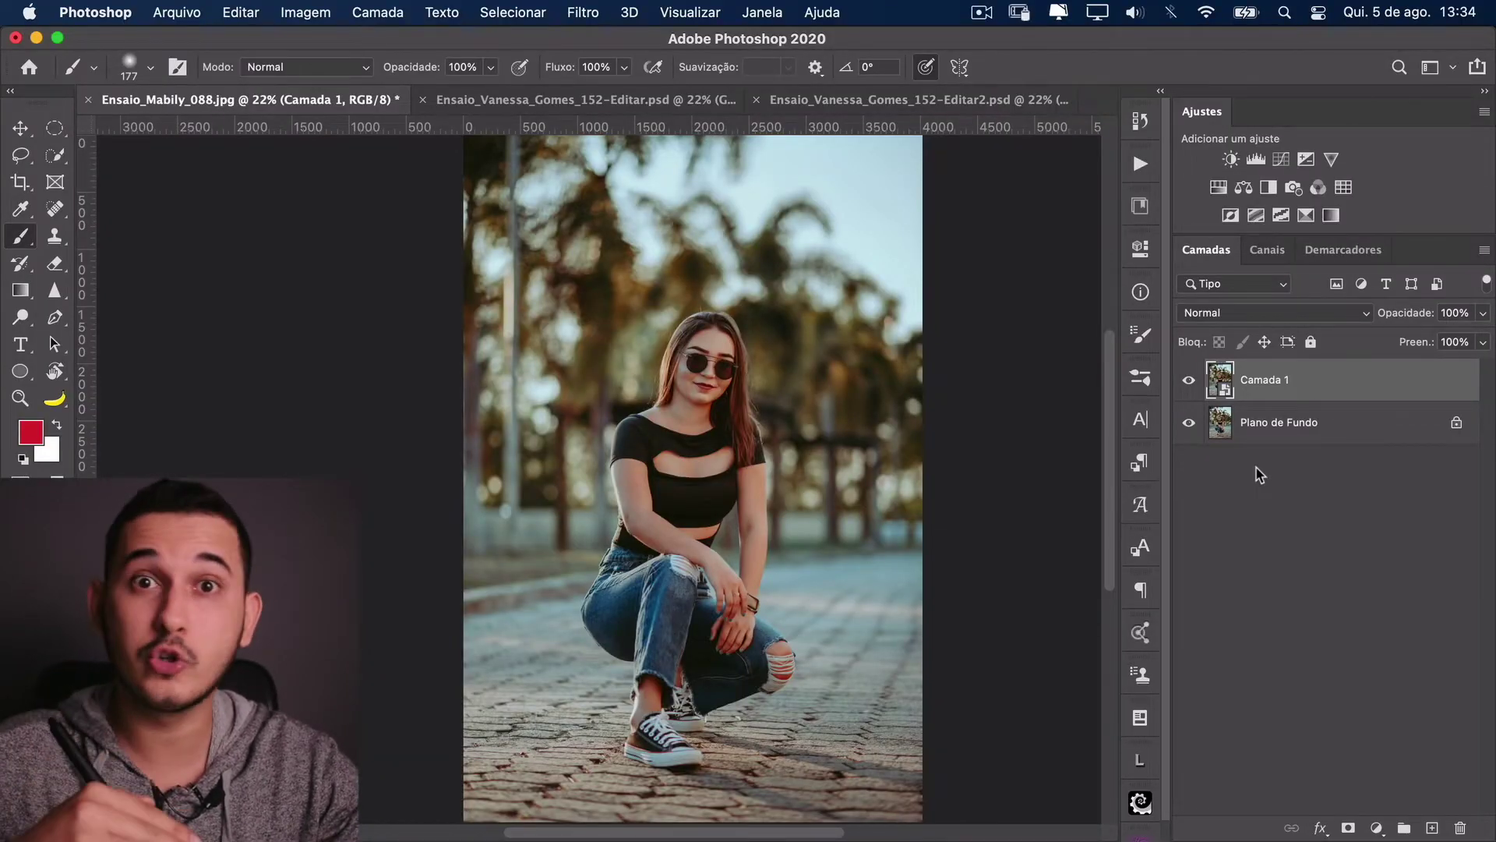
Step: Apply Curves to the smart object Camada 1 with points at input 127, output 104 and input 101, output 58
key(super+m)
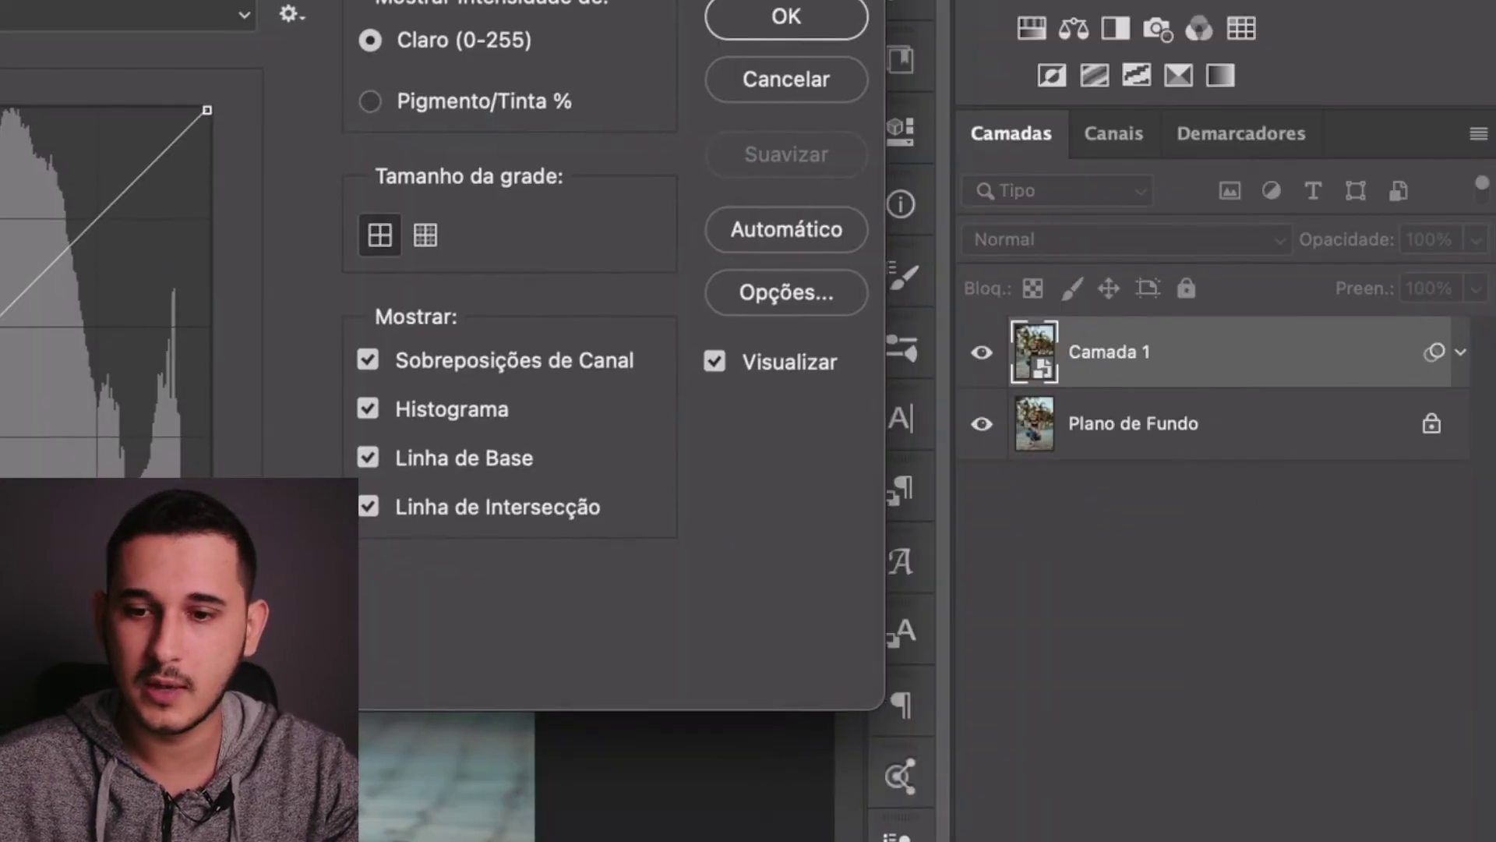
drag(385, 0, 975, 444)
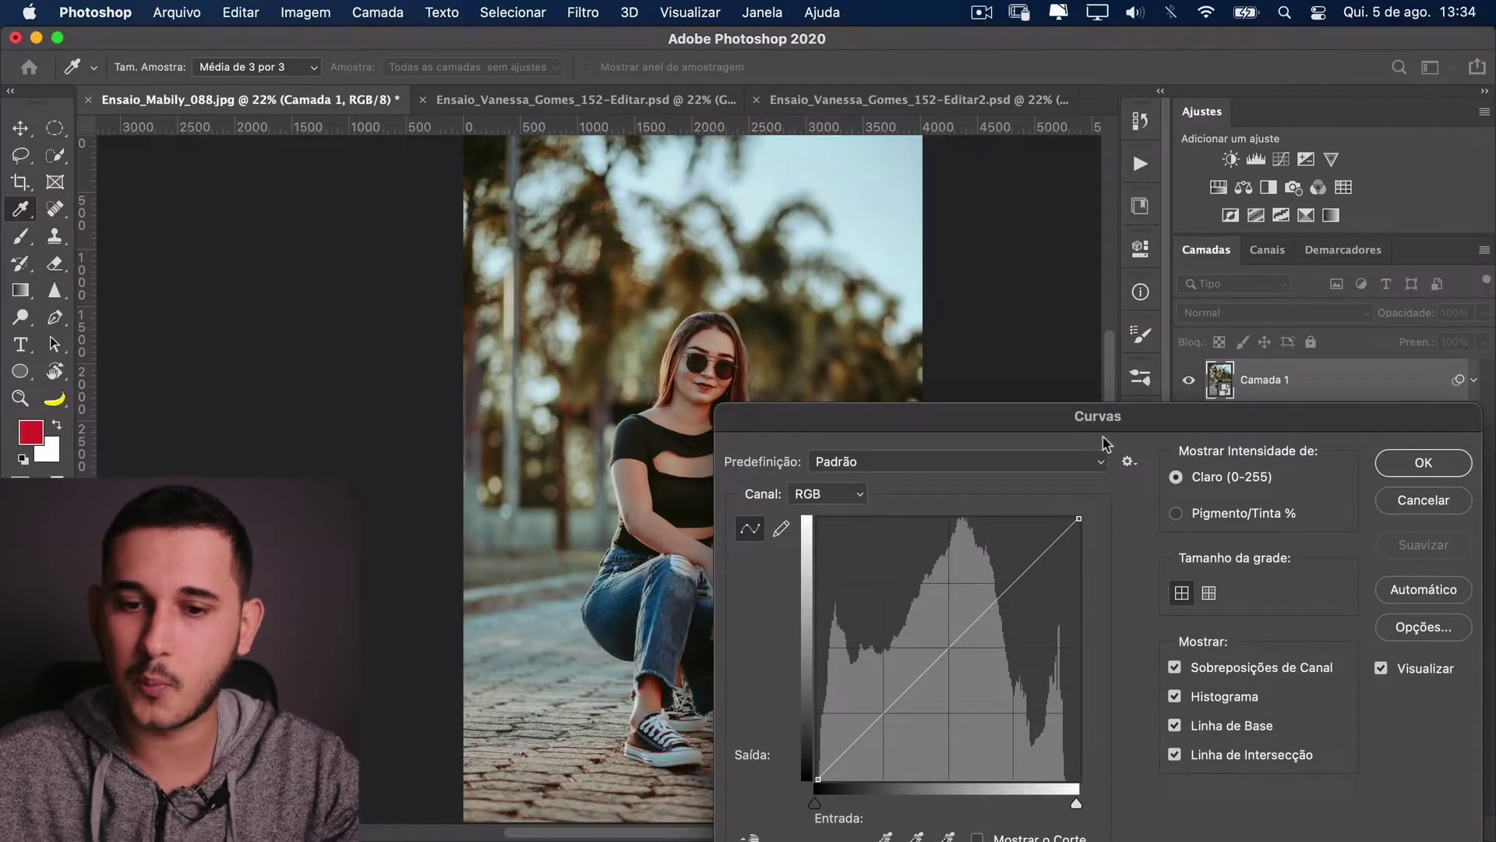
drag(835, 407, 787, 211)
drag(534, 595, 534, 635)
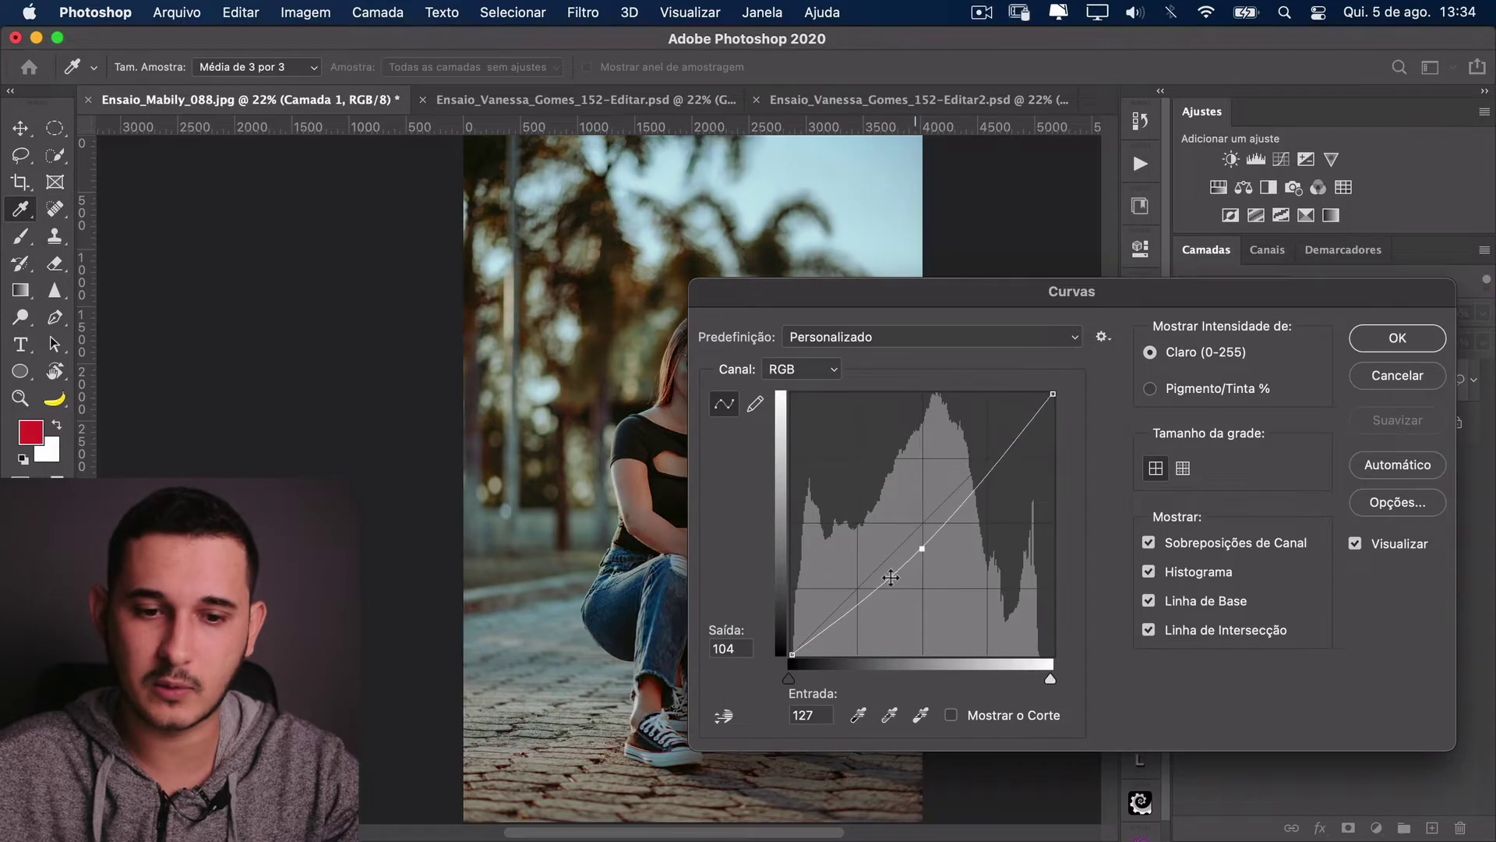
drag(894, 575, 896, 595)
drag(952, 302, 980, 181)
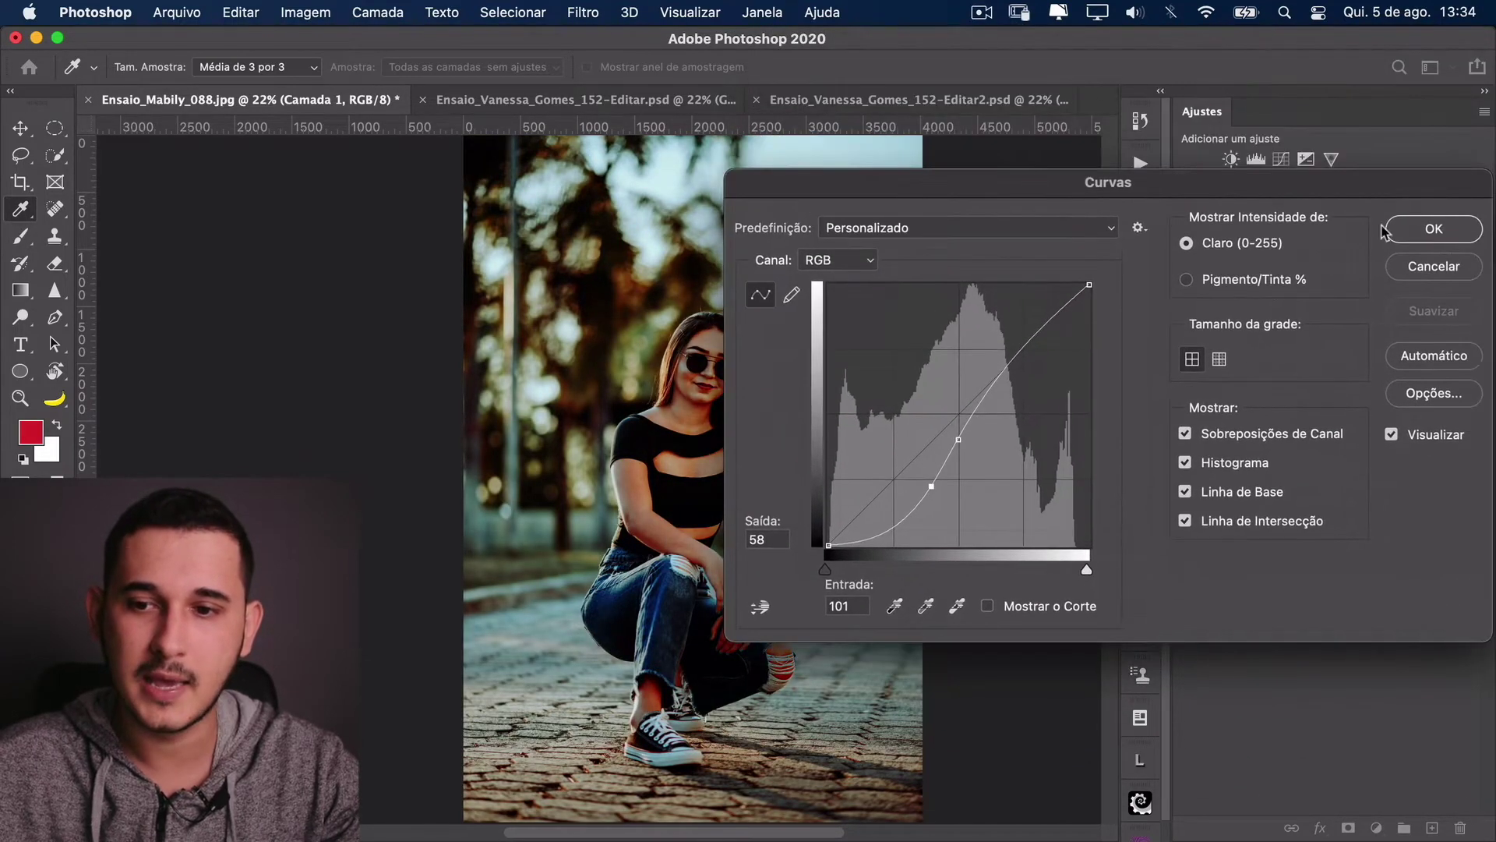
click(1450, 229)
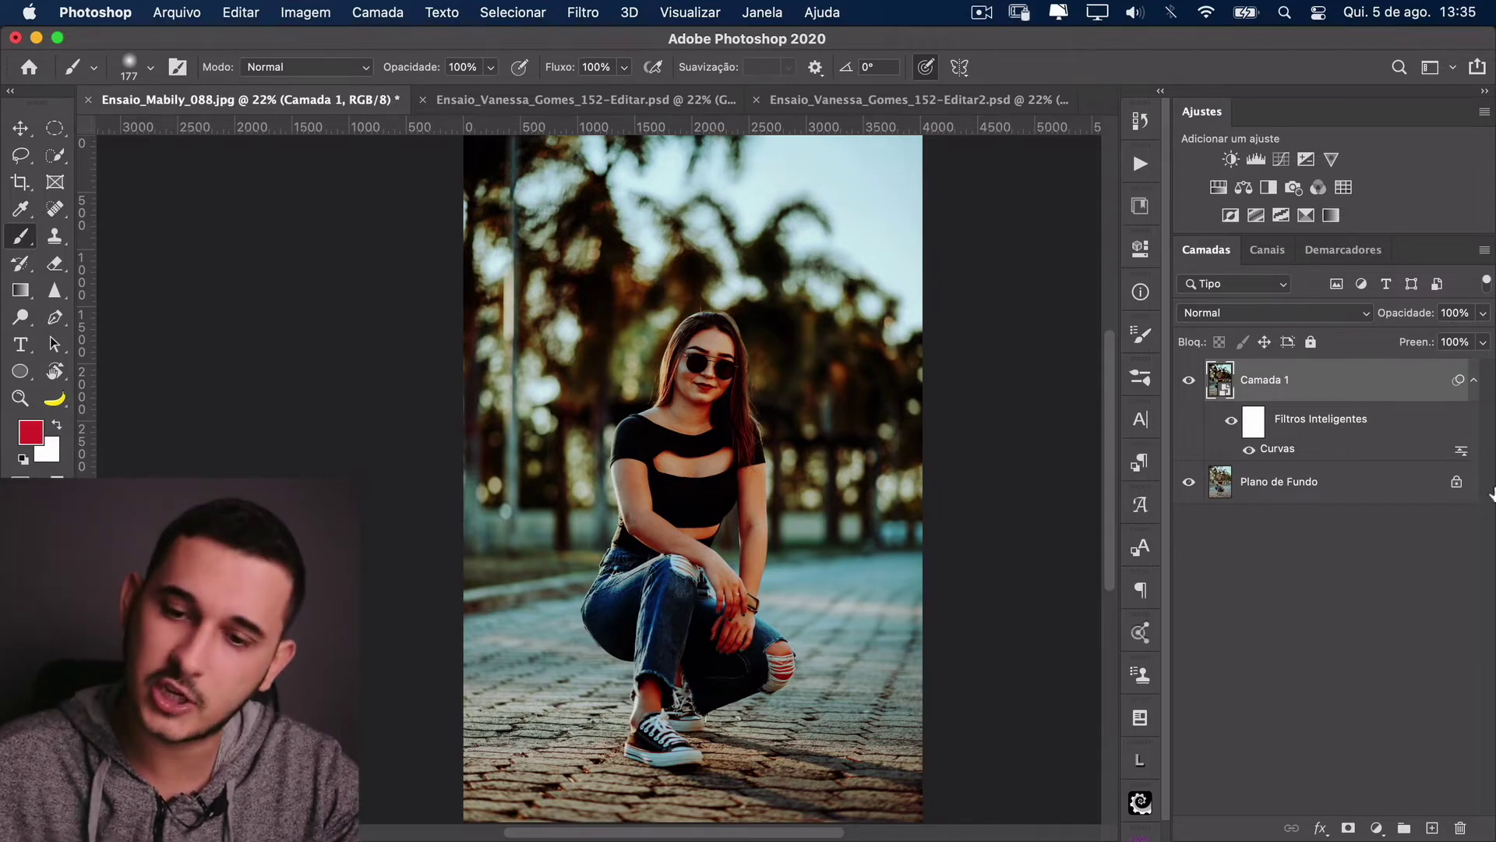
Step: Toggle the Curves smart filter off and on to compare the effect, and delete Camada 1
click(1249, 451)
click(1250, 456)
click(1250, 456)
click(1250, 452)
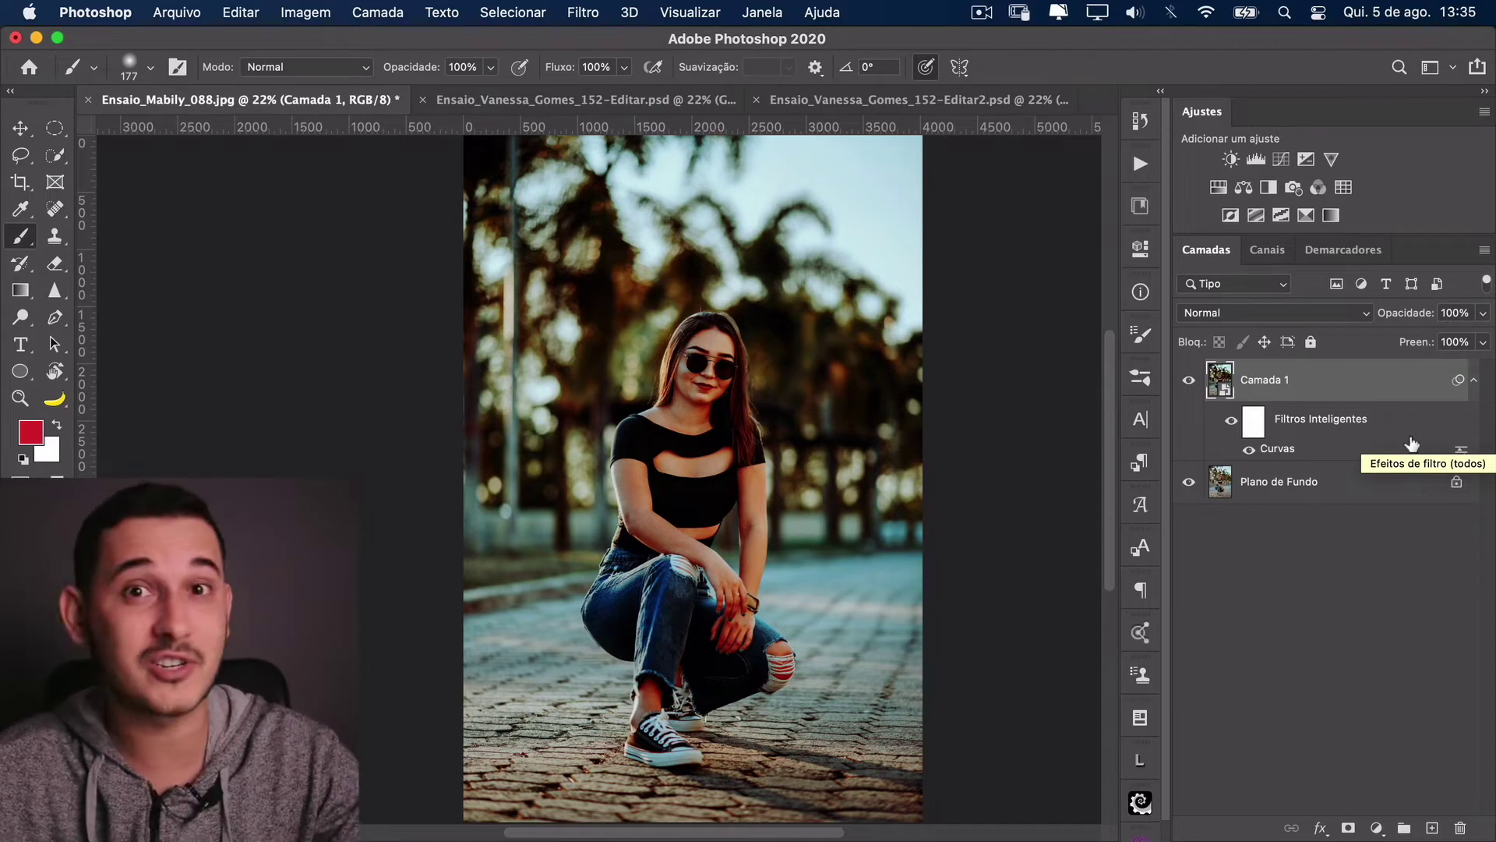
key(Delete)
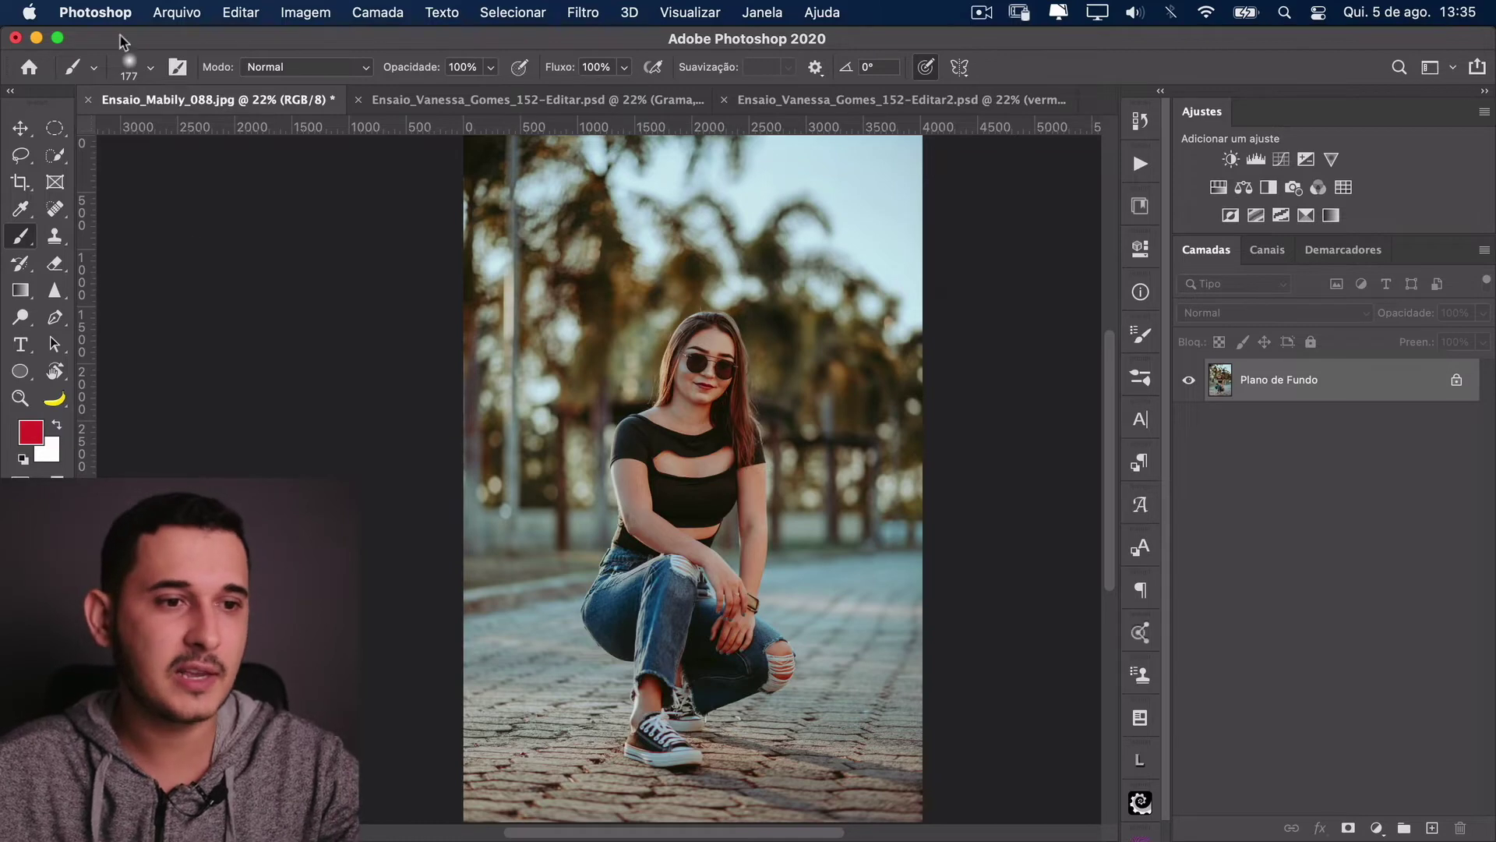
Step: Check the option for always creating smart objects when placing in the General preferences, and accept the settings
click(109, 11)
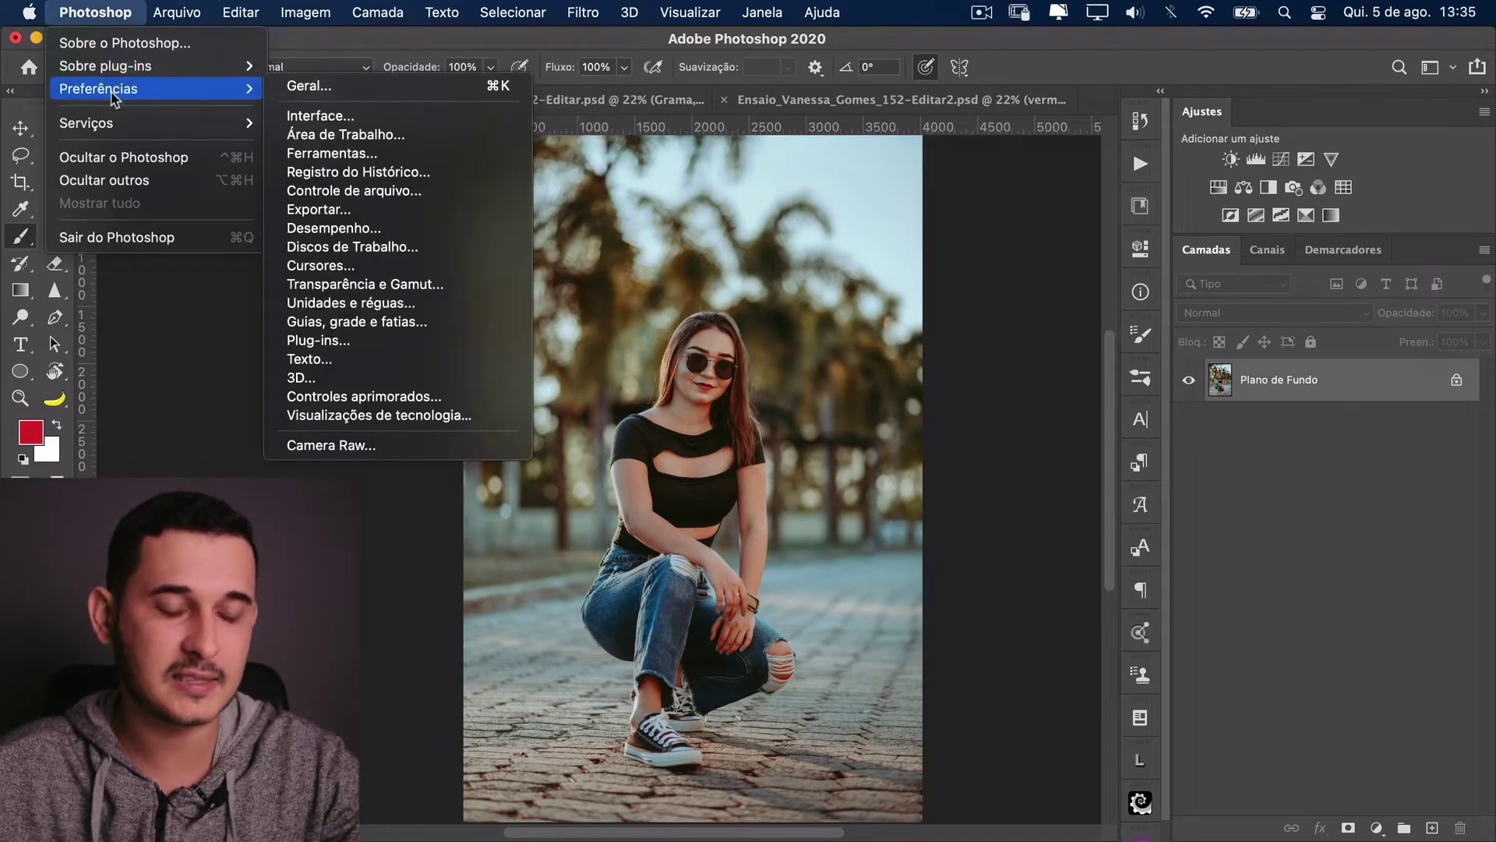
mouse_move(168, 14)
mouse_move(98, 12)
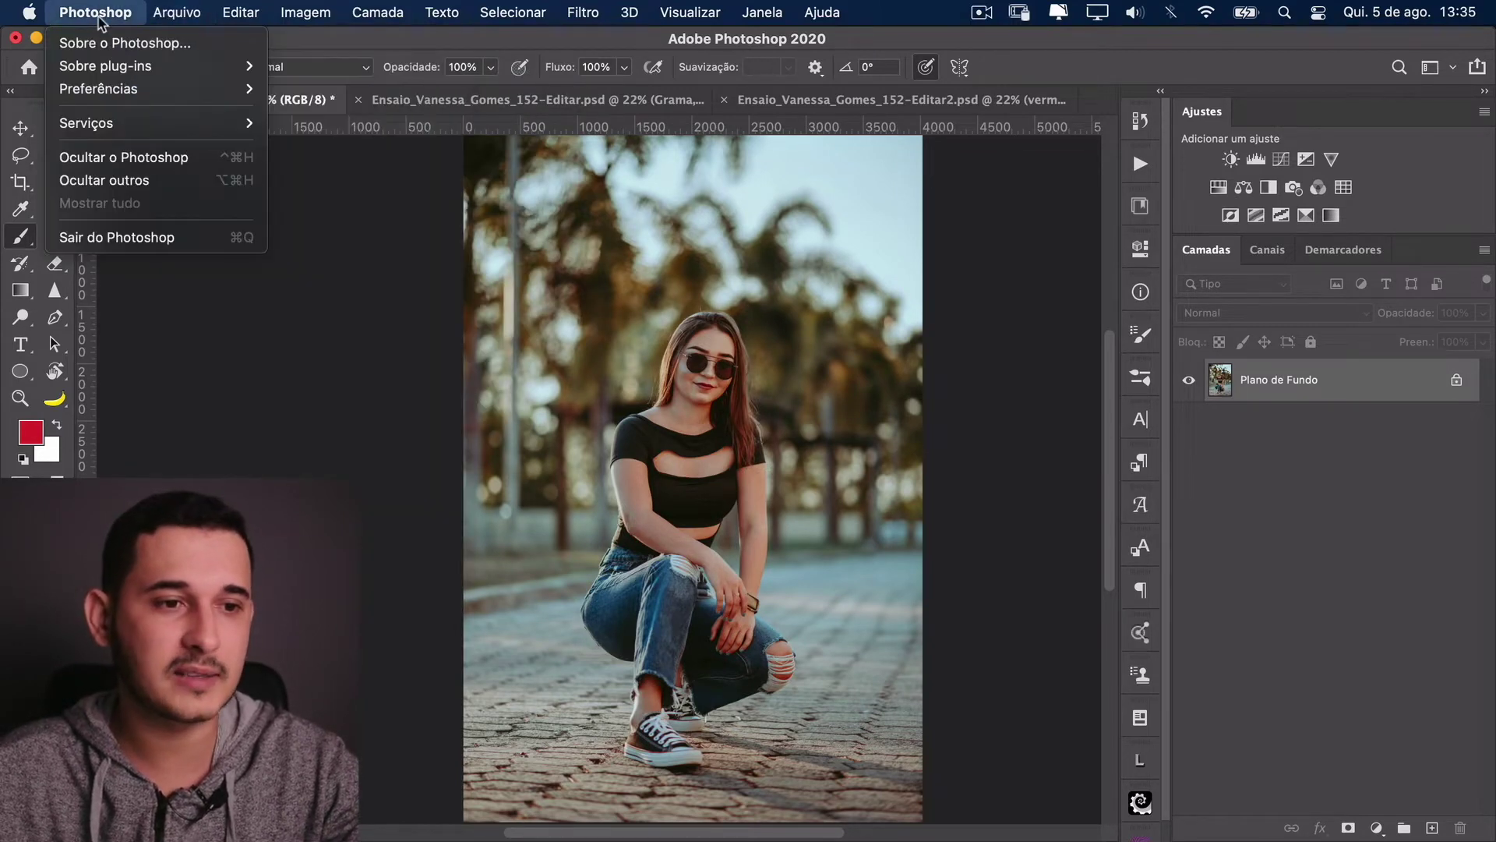
mouse_move(118, 95)
click(308, 86)
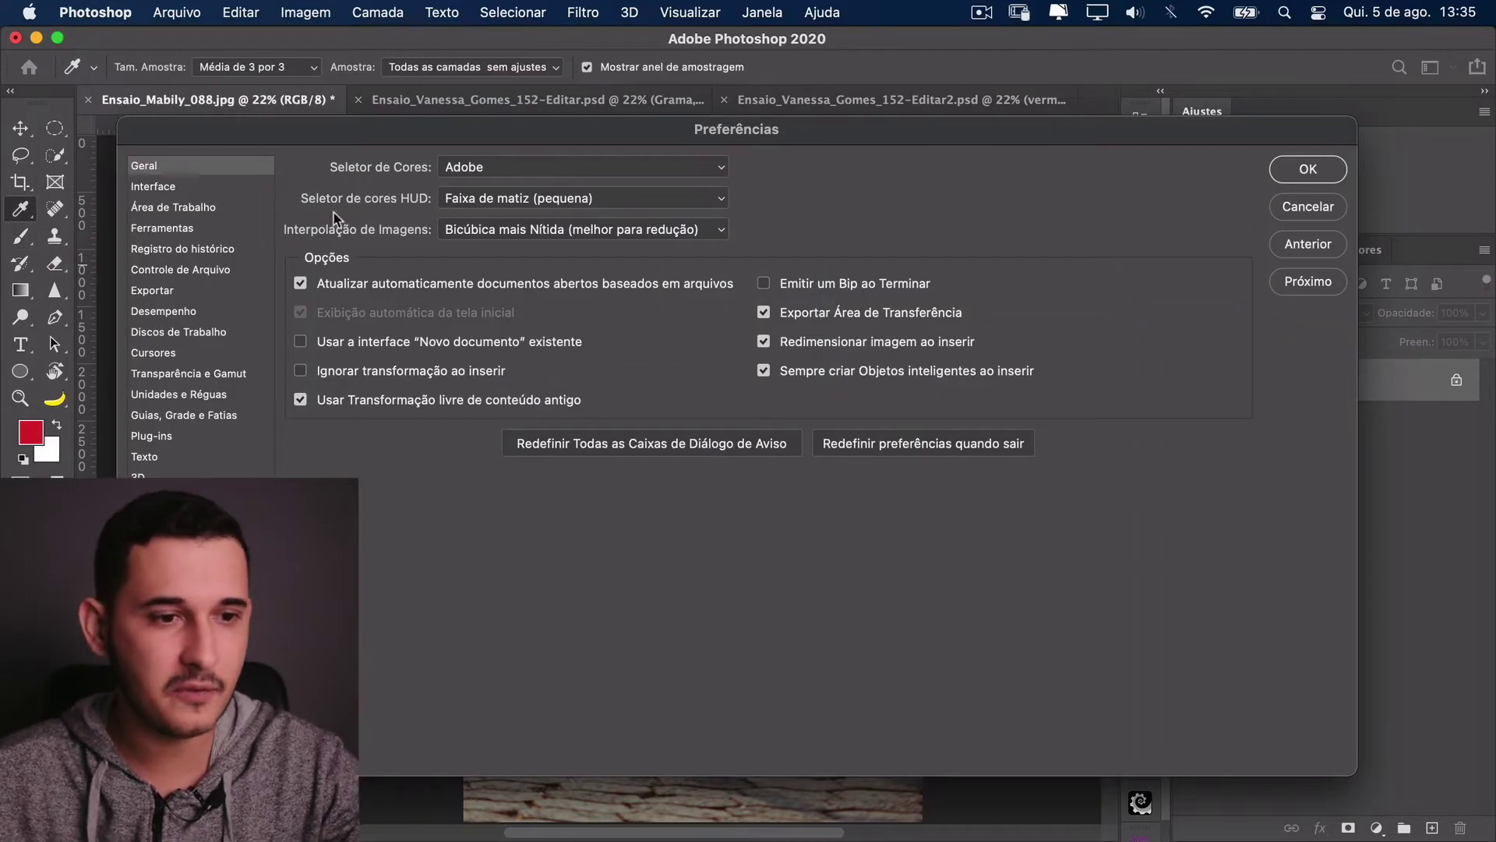
drag(305, 128, 381, 98)
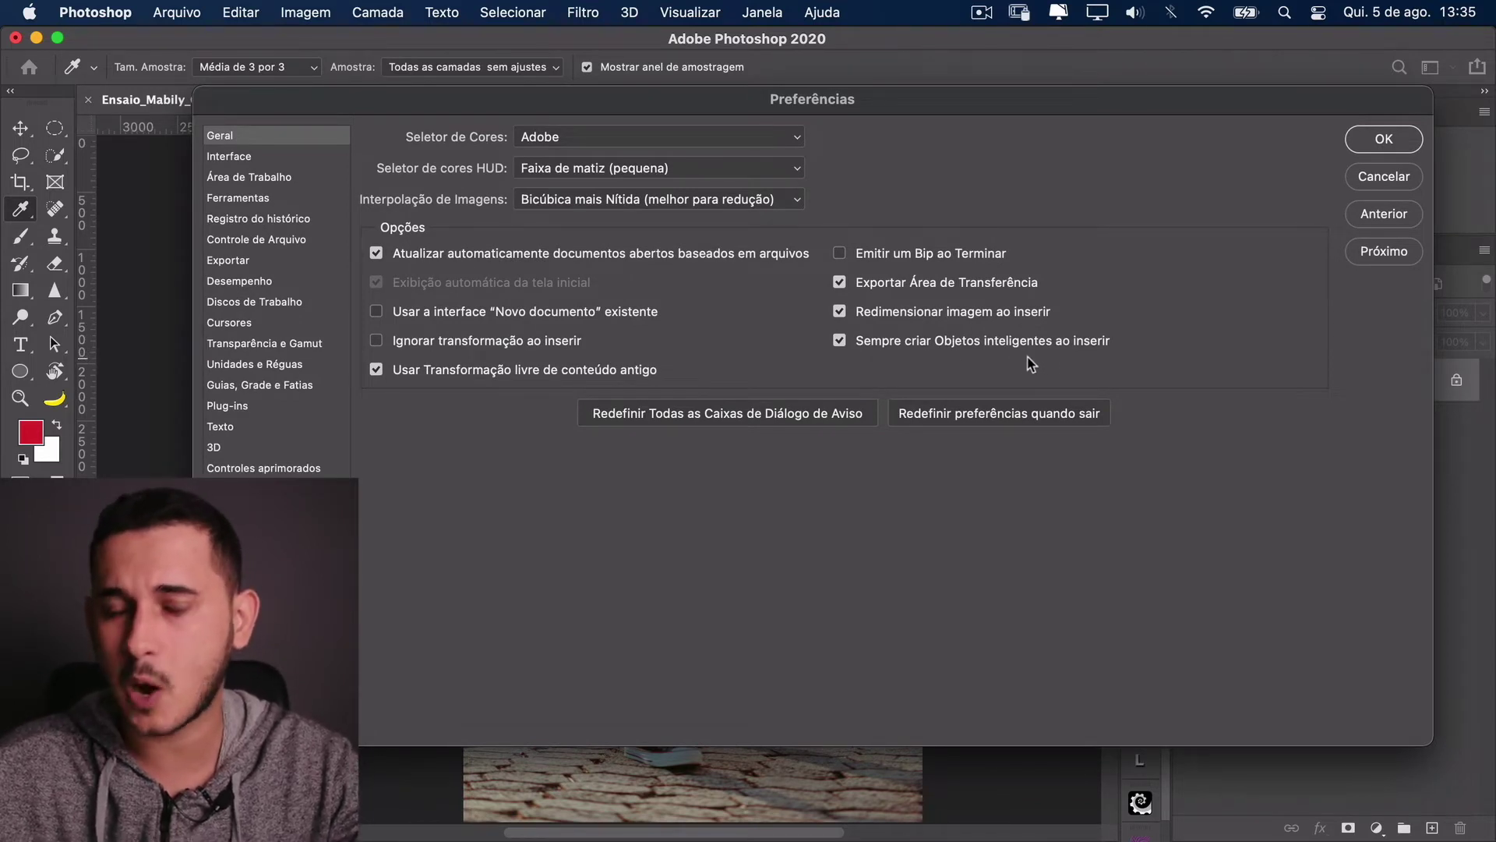
click(1379, 140)
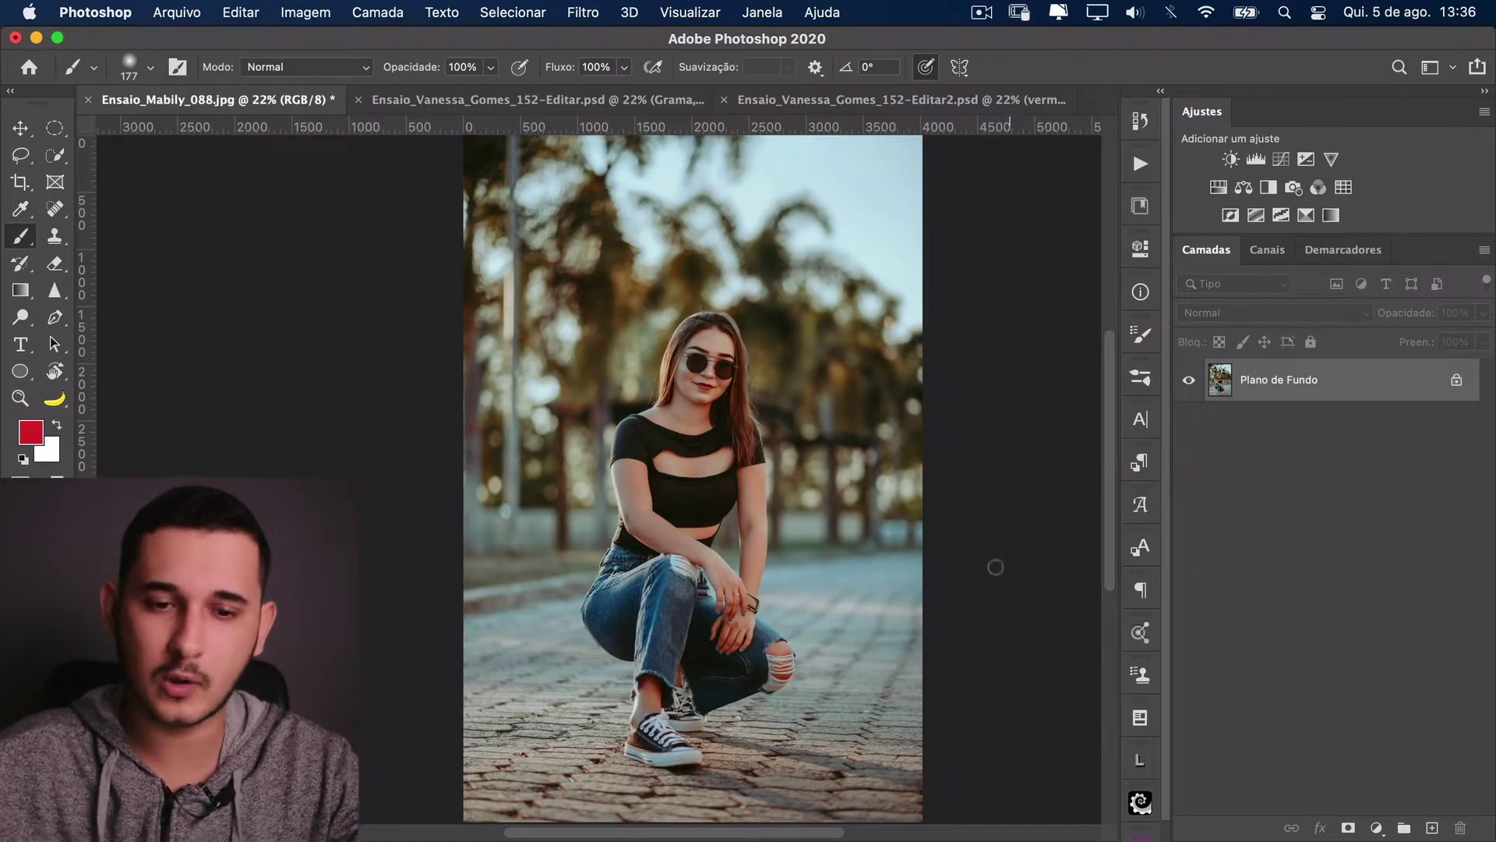
Step: Place Ensaio_Mabily_091.jpg from the arquivos folder in Finder into the open photo as a smart object, and undo the placement
key(super+Tab)
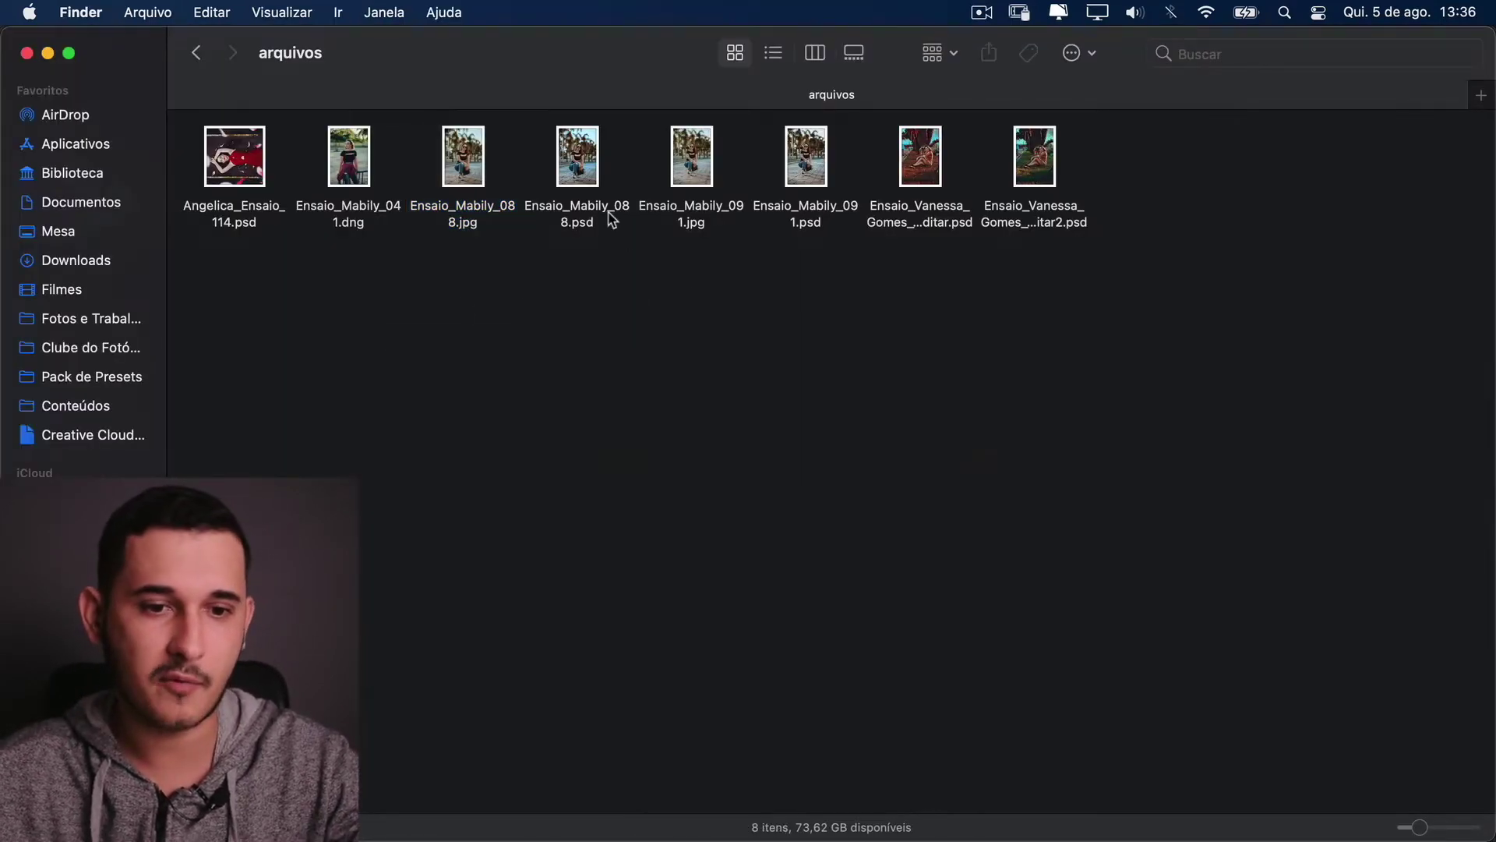
click(719, 187)
drag(692, 173, 721, 378)
key(super+Tab)
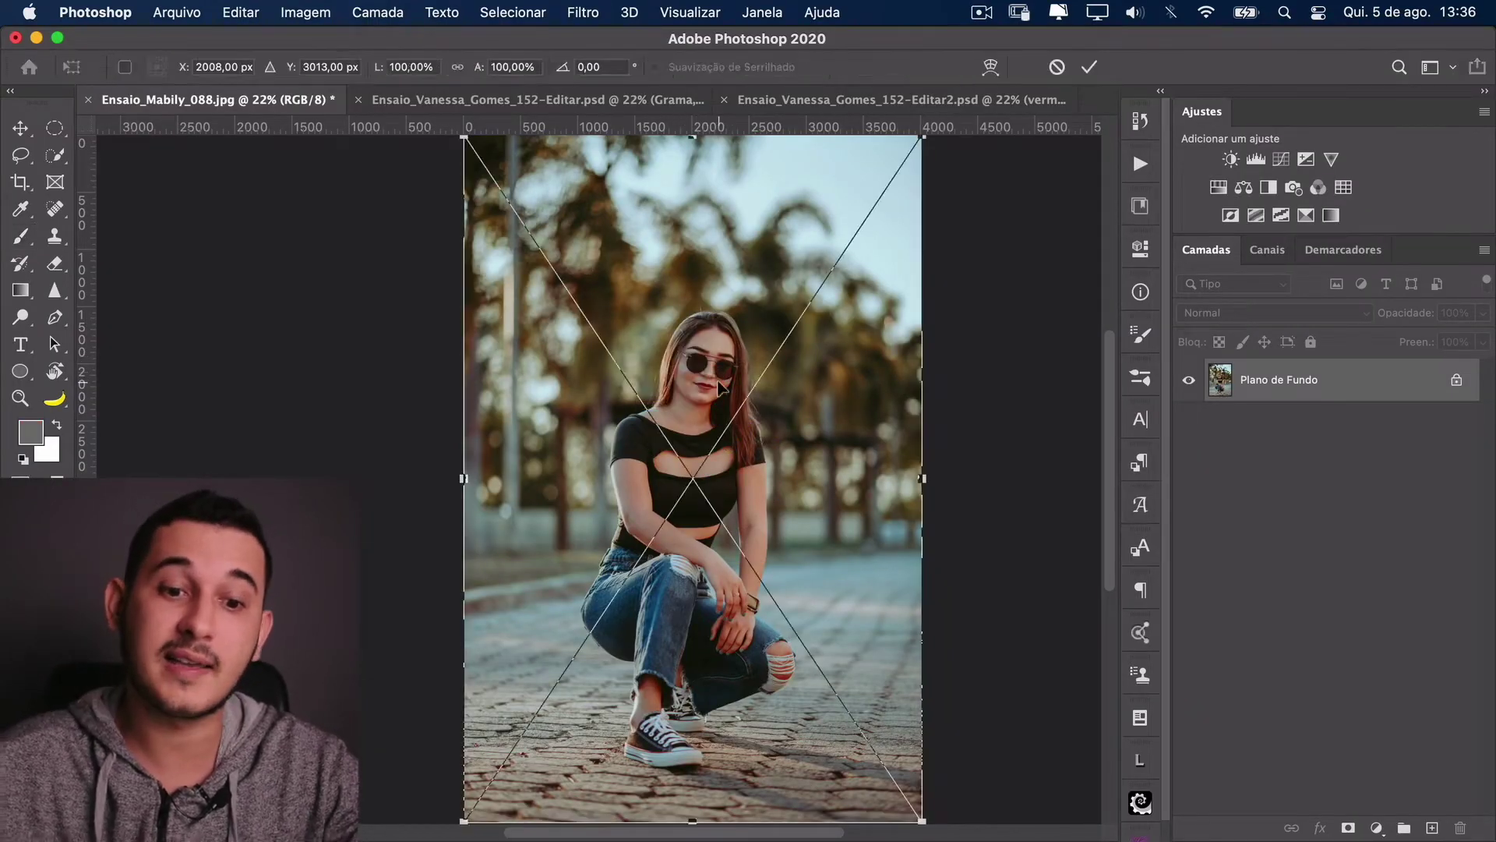
key(Return)
key(b)
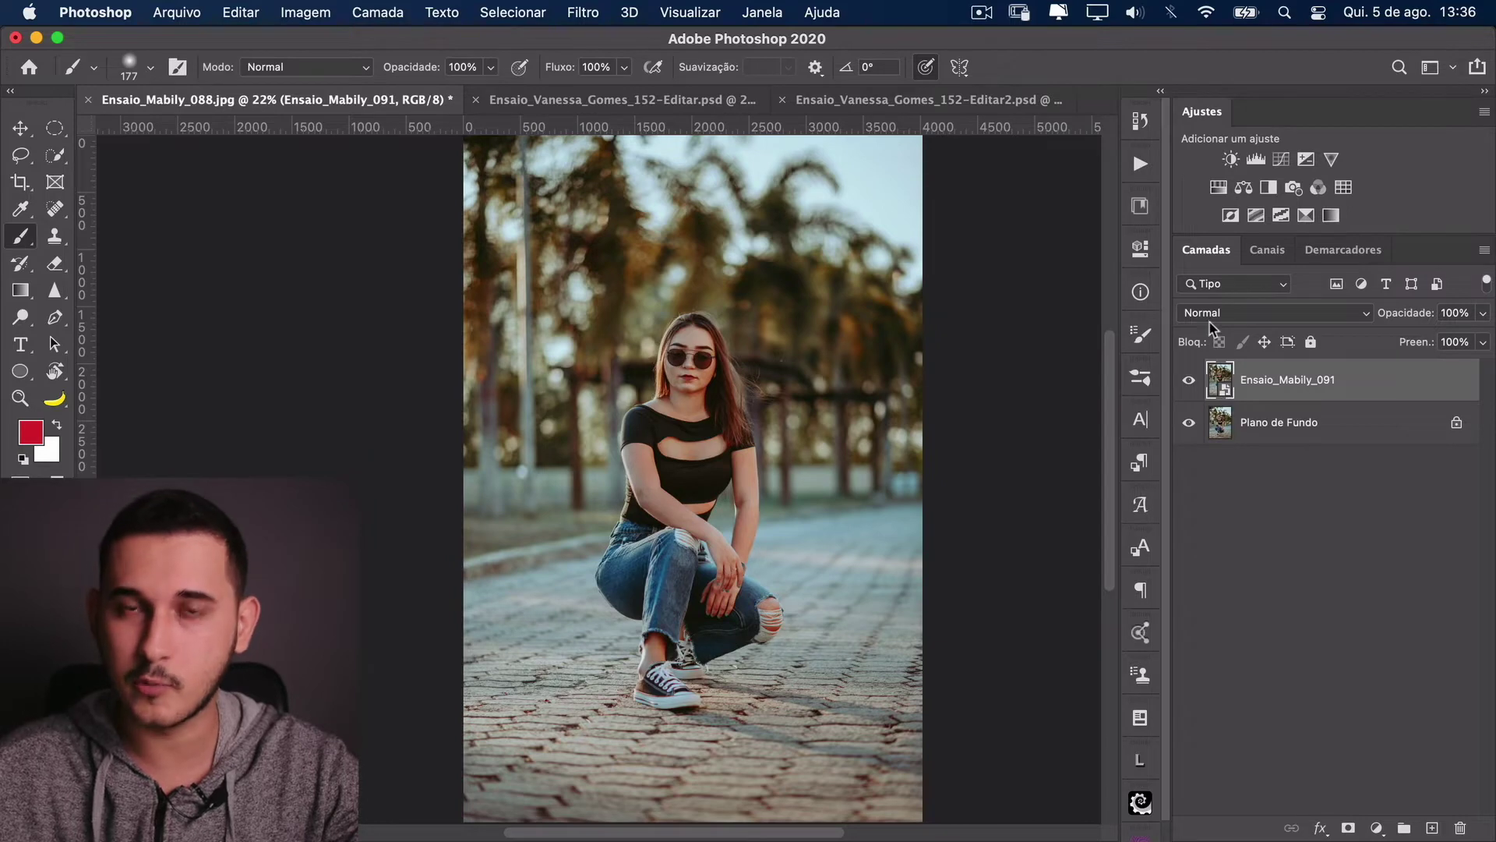
key(super+z)
Step: Disable "Sempre criar Objetos inteligentes ao inserir" in the General preferences
key(super+k)
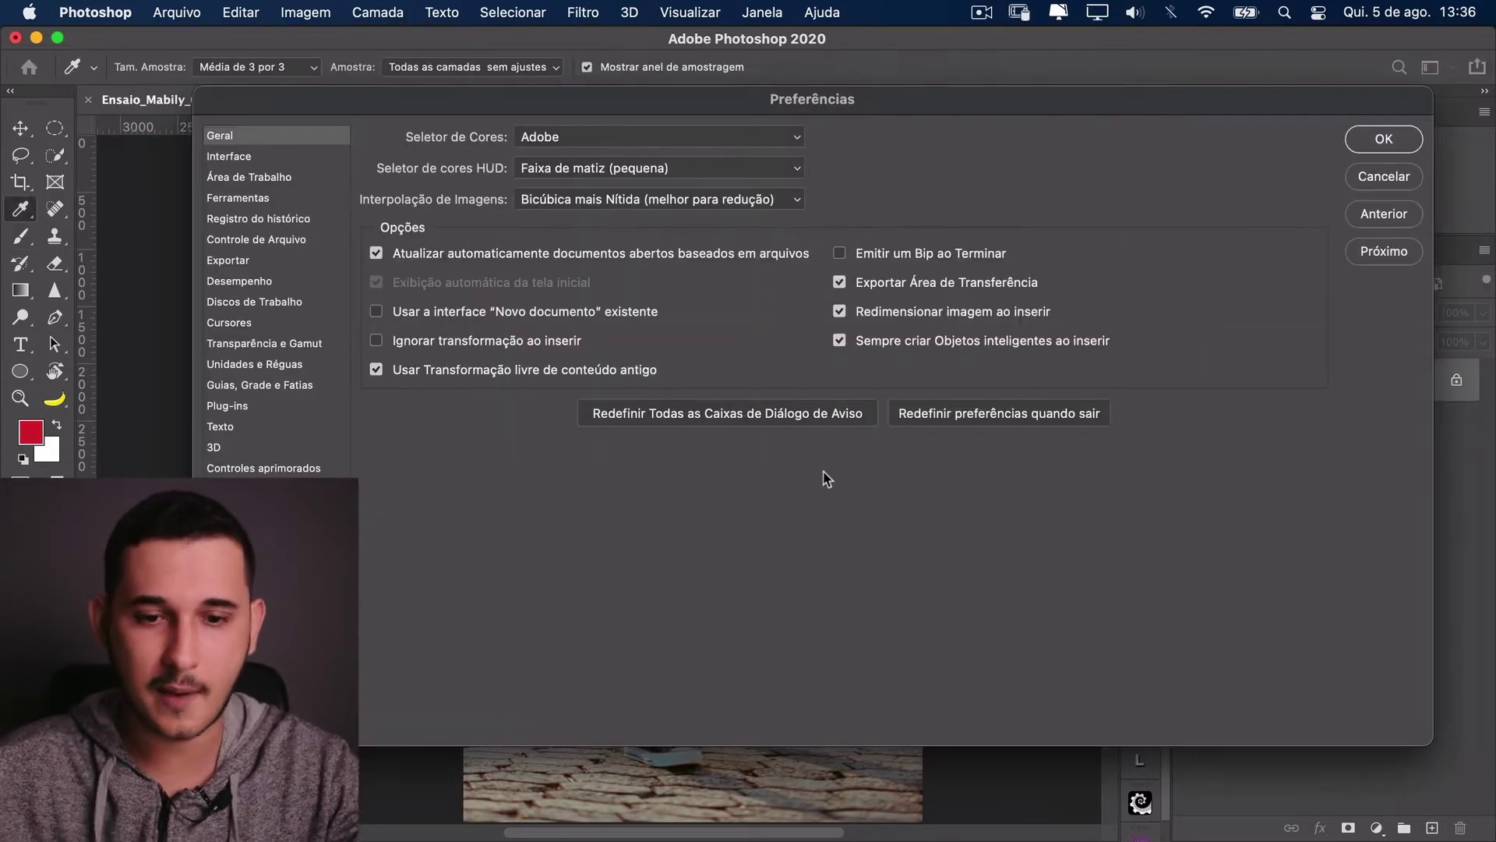
click(839, 340)
click(1403, 148)
Step: Place Ensaio_Mabily_091.jpg from Finder again, this time as a regular pixel layer, and undo the placement
key(super+Tab)
key(super+Tab)
drag(725, 190, 834, 379)
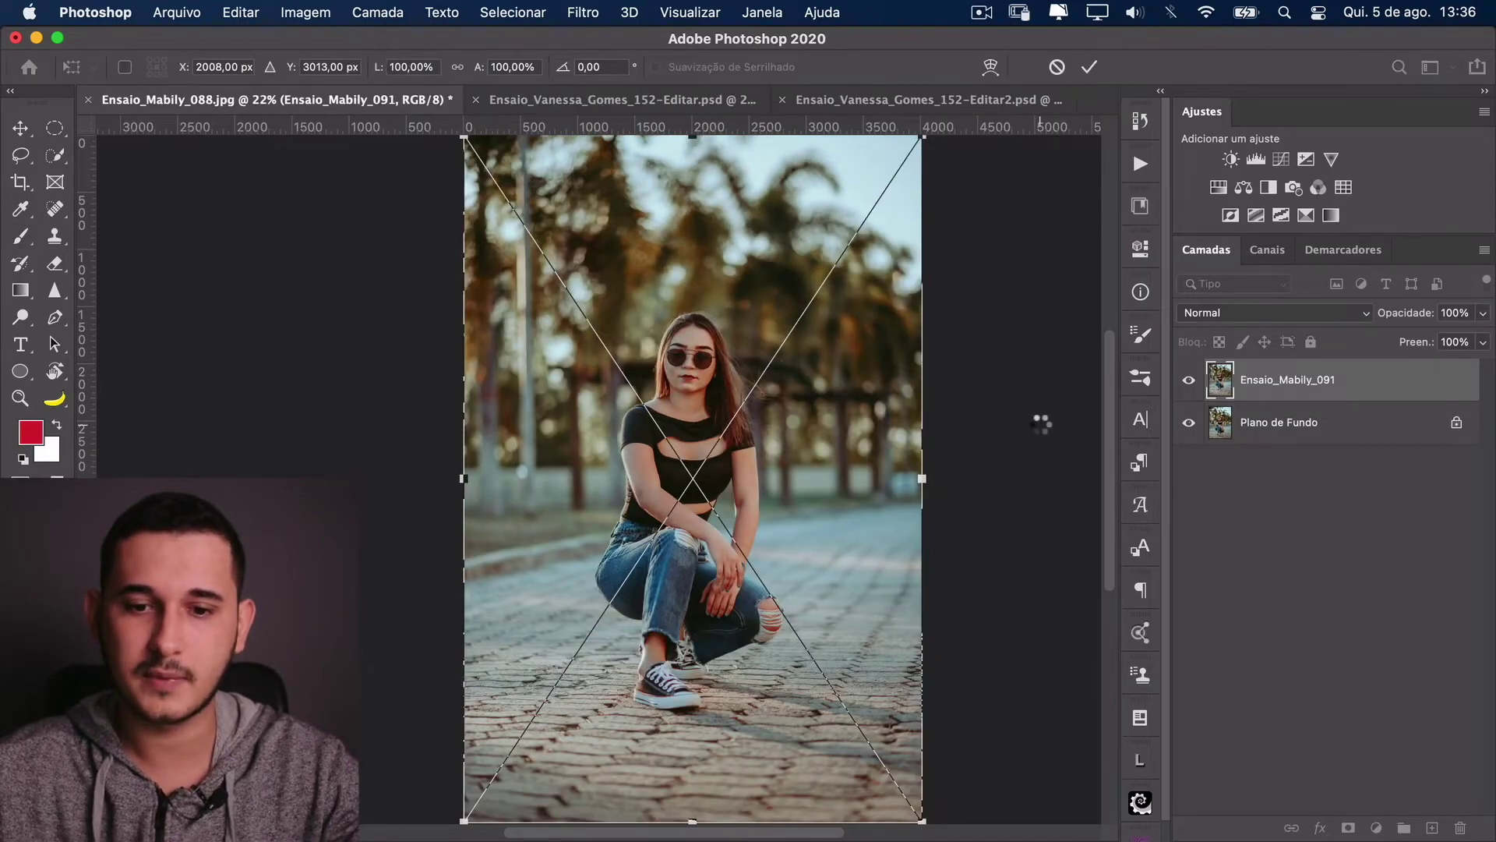
double_click(868, 517)
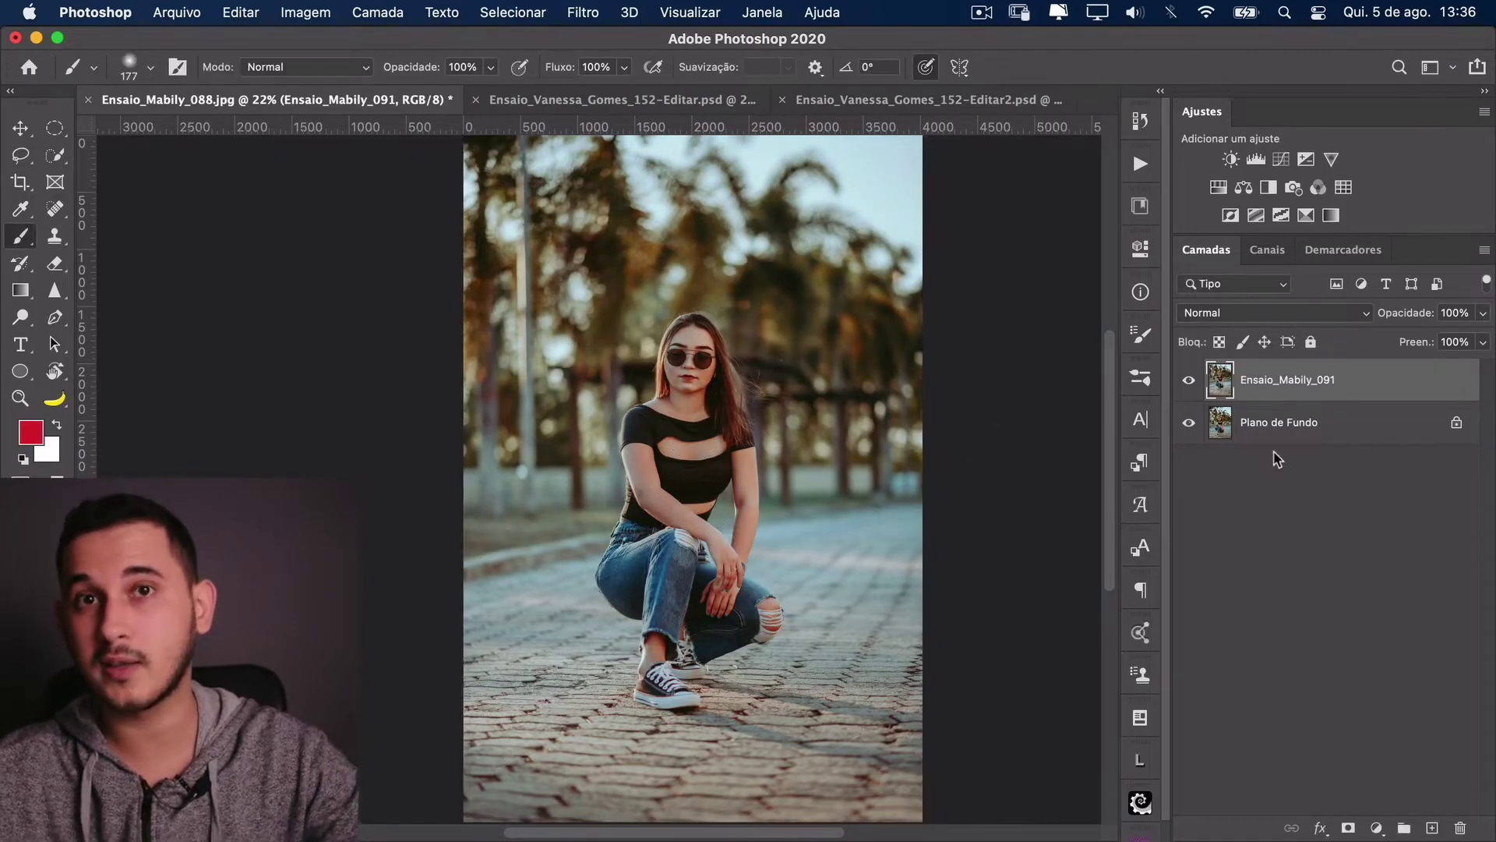
key(super+z)
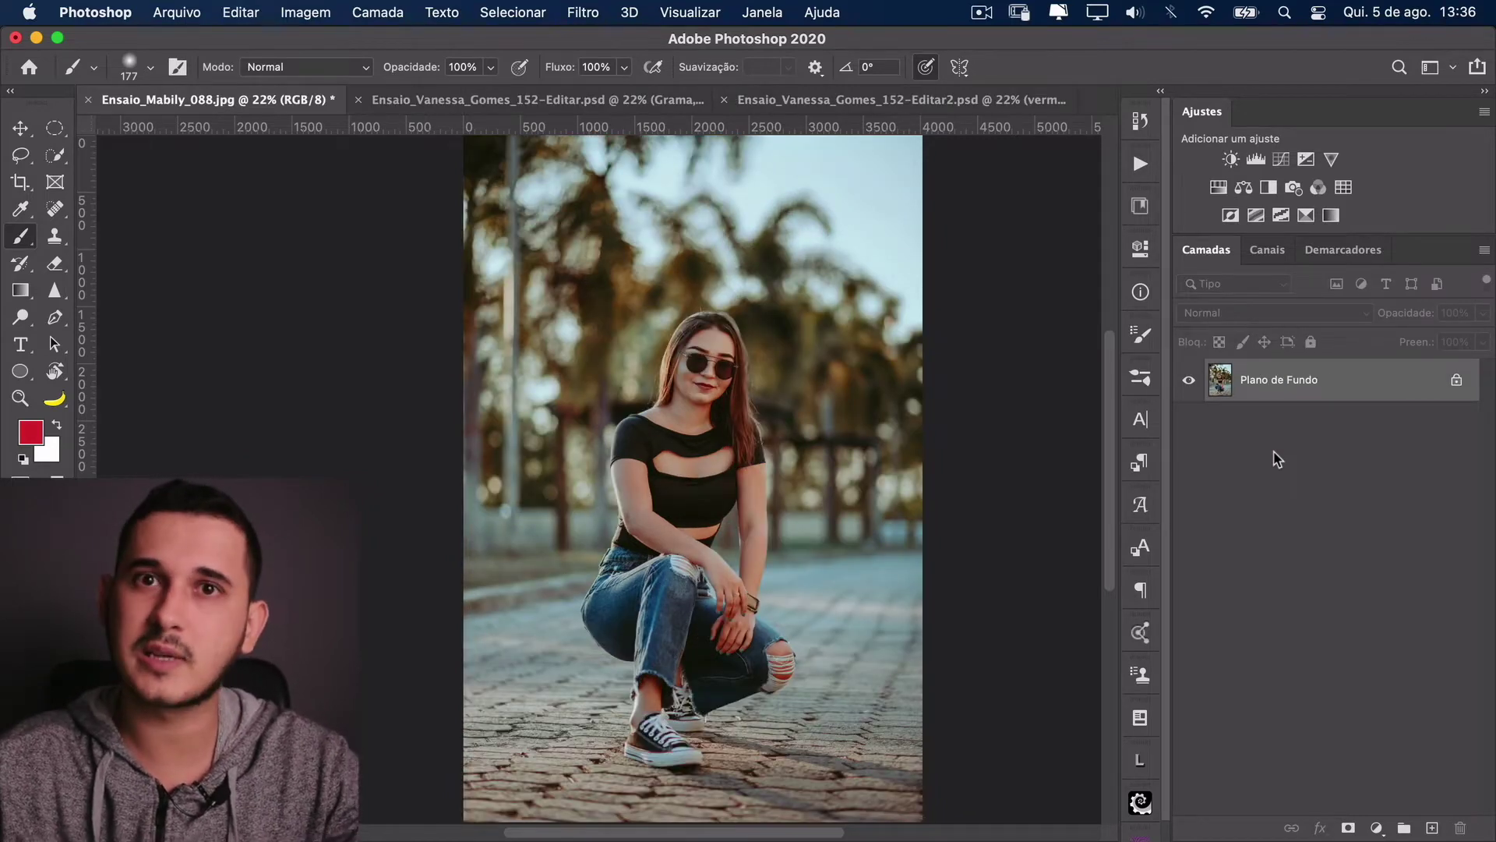
Step: Enable "Sempre criar Objetos inteligentes ao inserir" again in the General preferences
key(super+Tab)
key(super+Tab)
key(super+k)
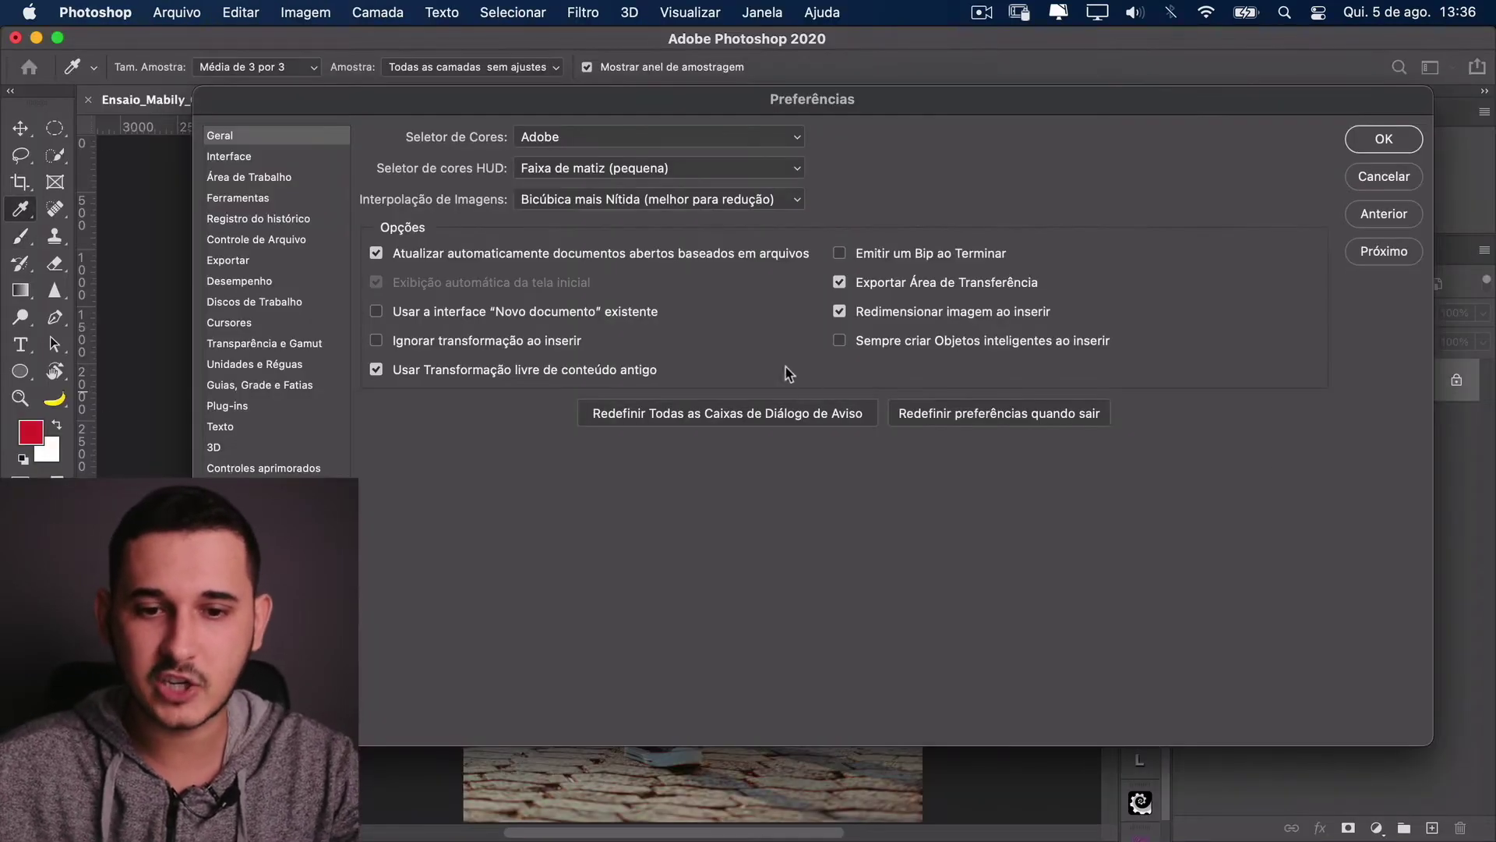
click(840, 340)
click(1391, 141)
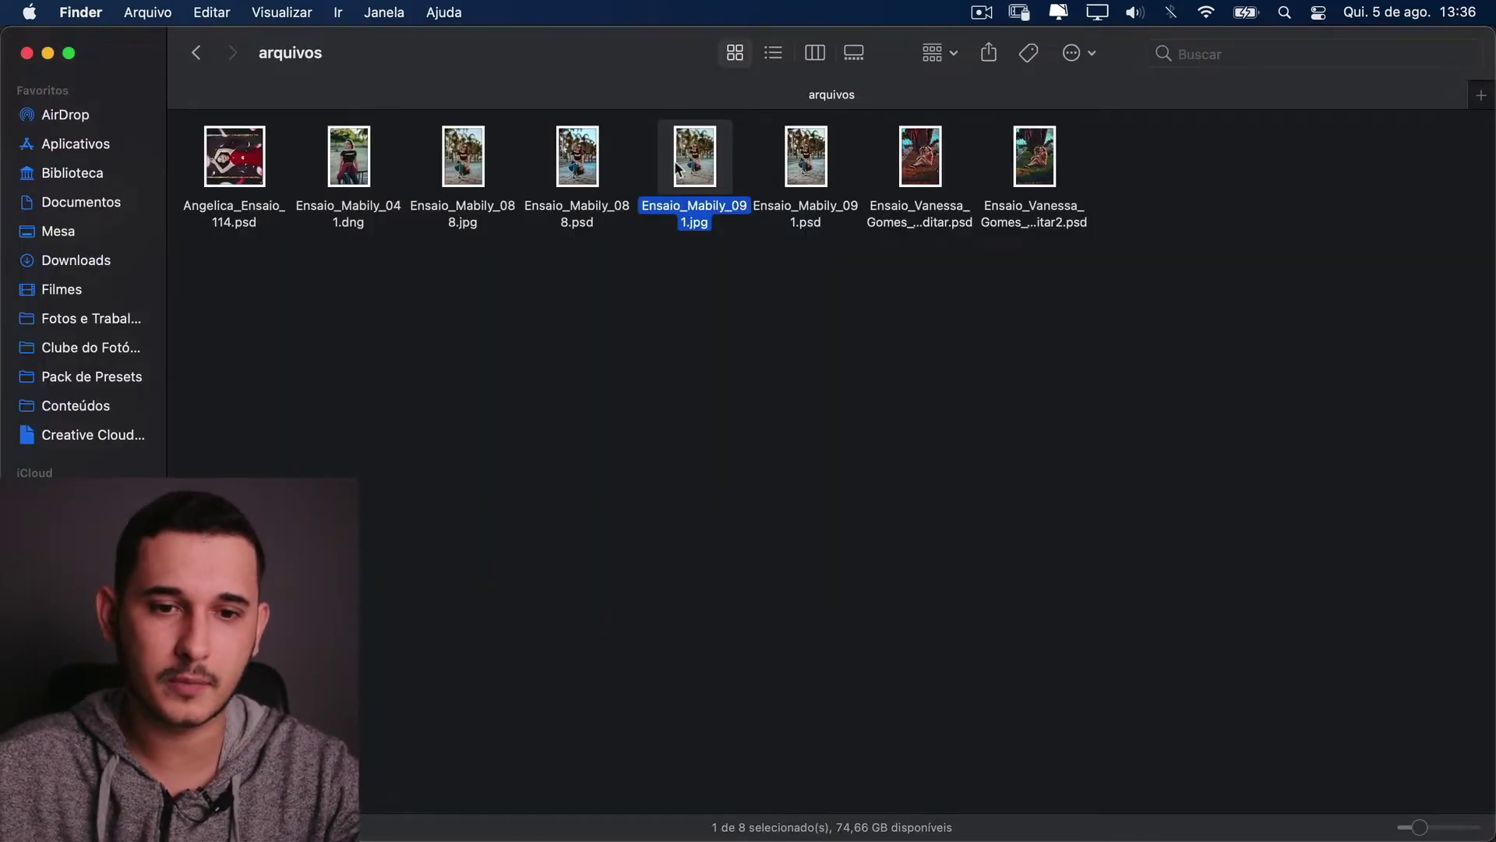
Step: Place Ensaio_Mabily_091.jpg from Finder into the Ensaio_Mabily_088.jpg document as a smart object
drag(707, 180, 706, 283)
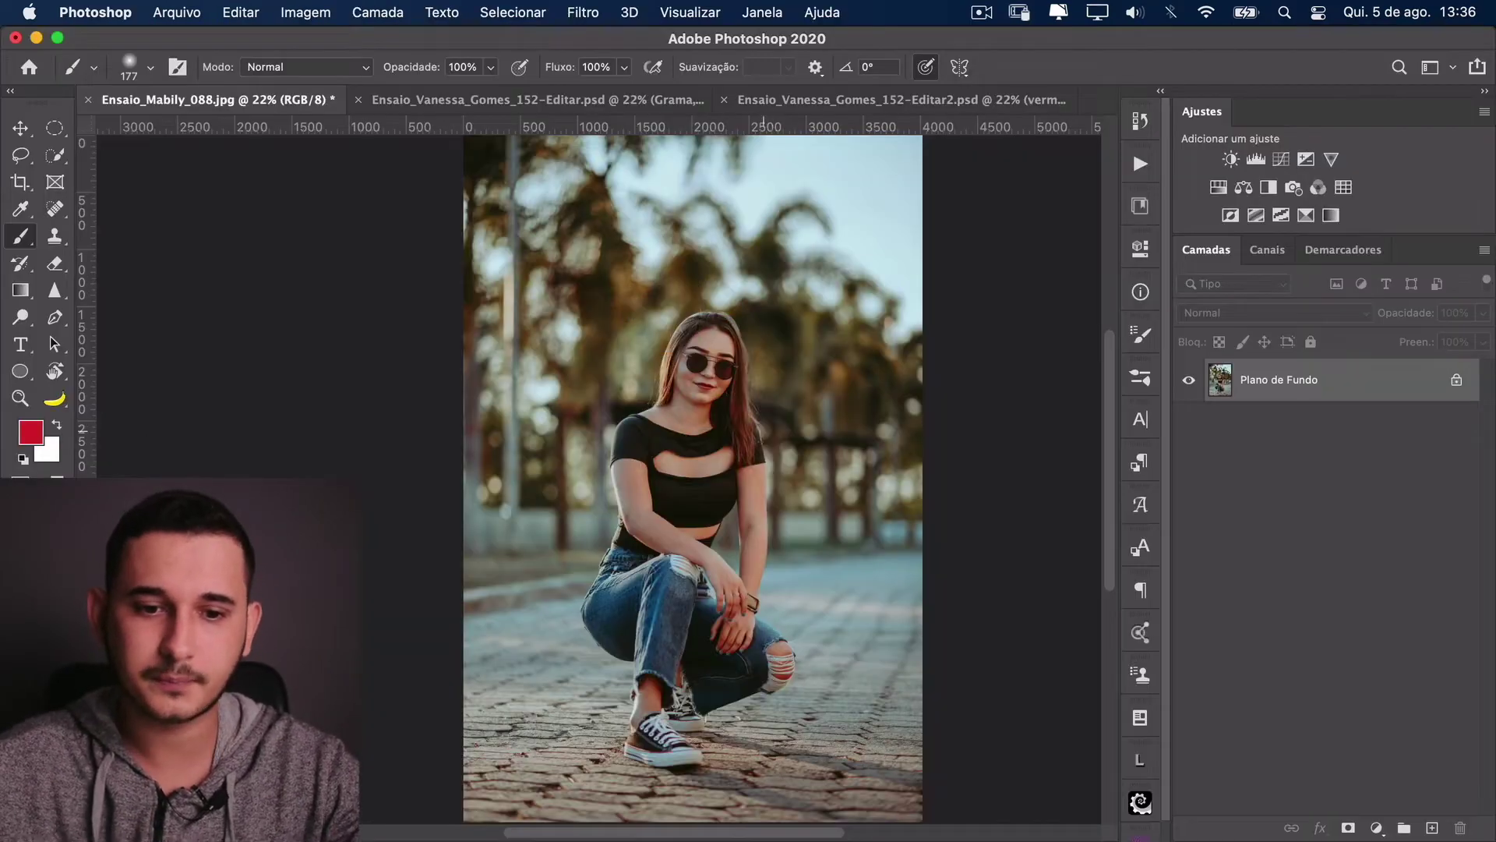
drag(767, 431, 770, 433)
key(Return)
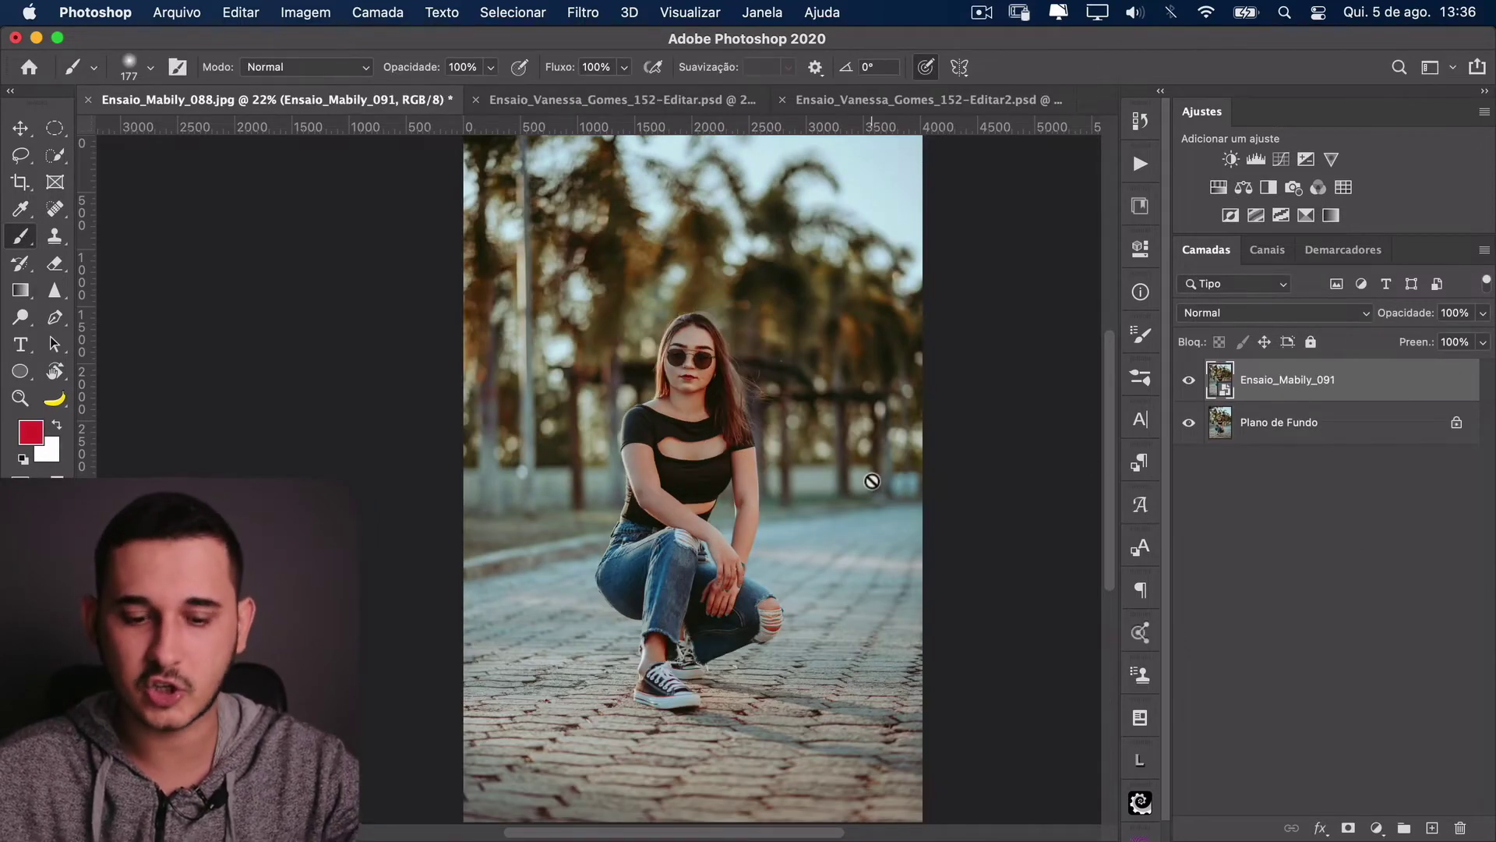
Step: Scale the Ensaio_Mabily_091 smart object down to about 22% in the photo's upper-left corner
key(super+t)
scroll(877, 491, down, 2)
drag(943, 748, 674, 417)
scroll(721, 577, up, 4)
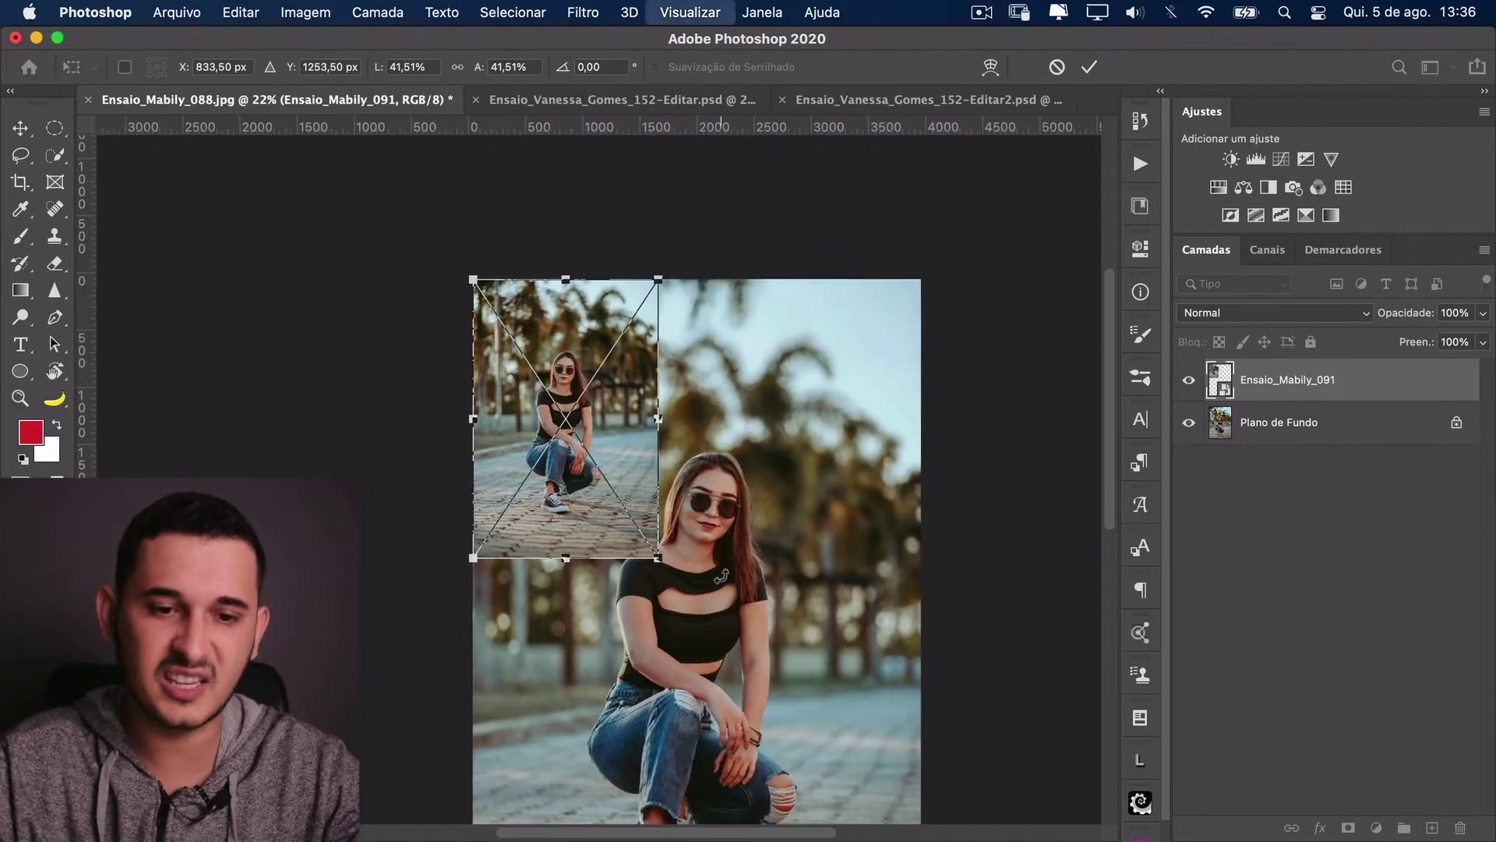
scroll(721, 577, down, 3)
drag(558, 418, 492, 277)
key(Return)
key(b)
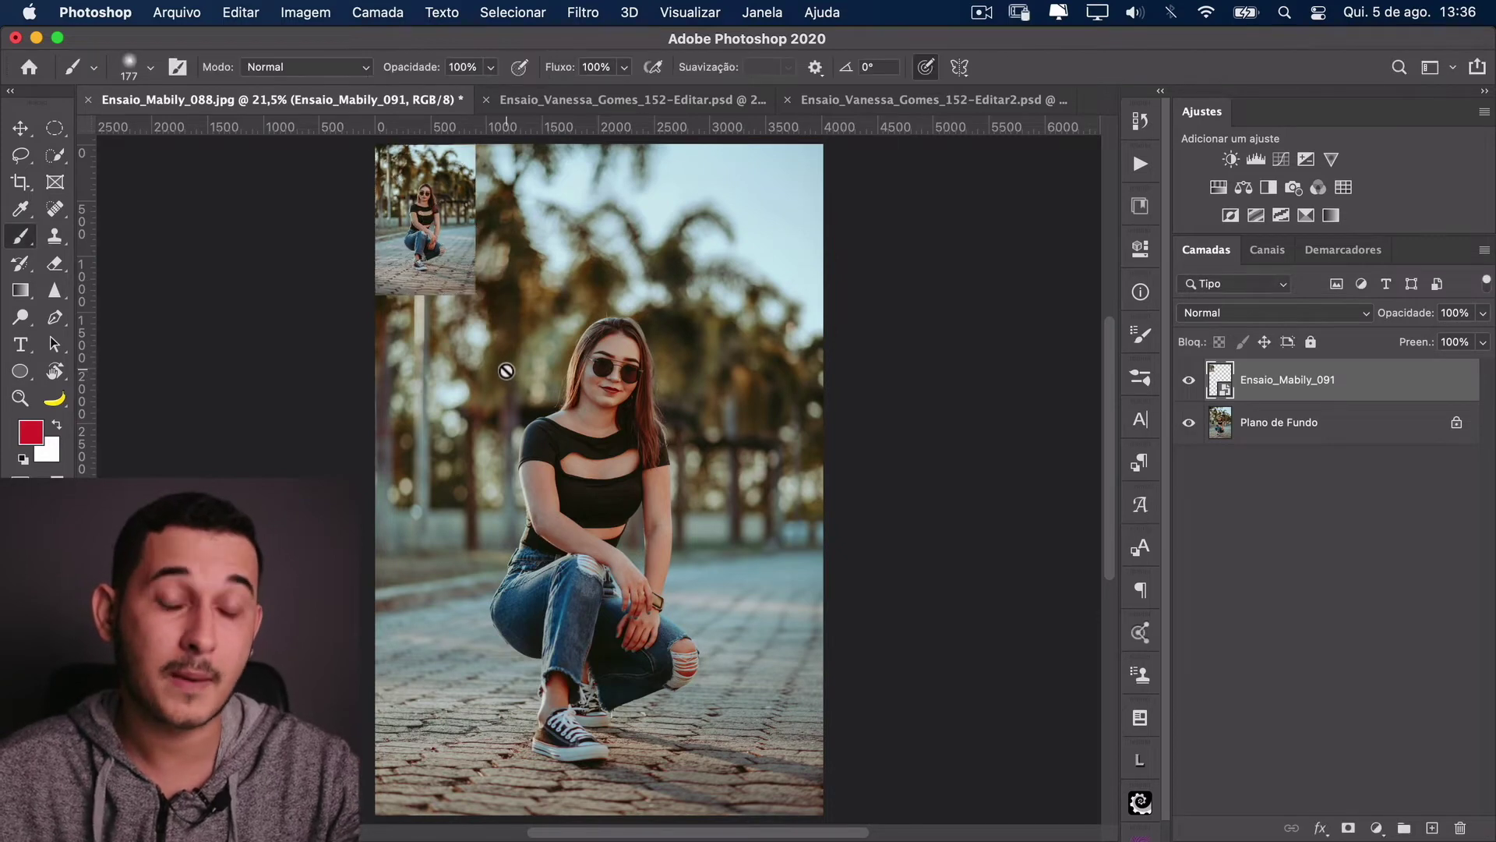
Step: Enlarge the Ensaio_Mabily_091 smart object to cover the whole photo again and inspect the arm's detail up close
key(super+t)
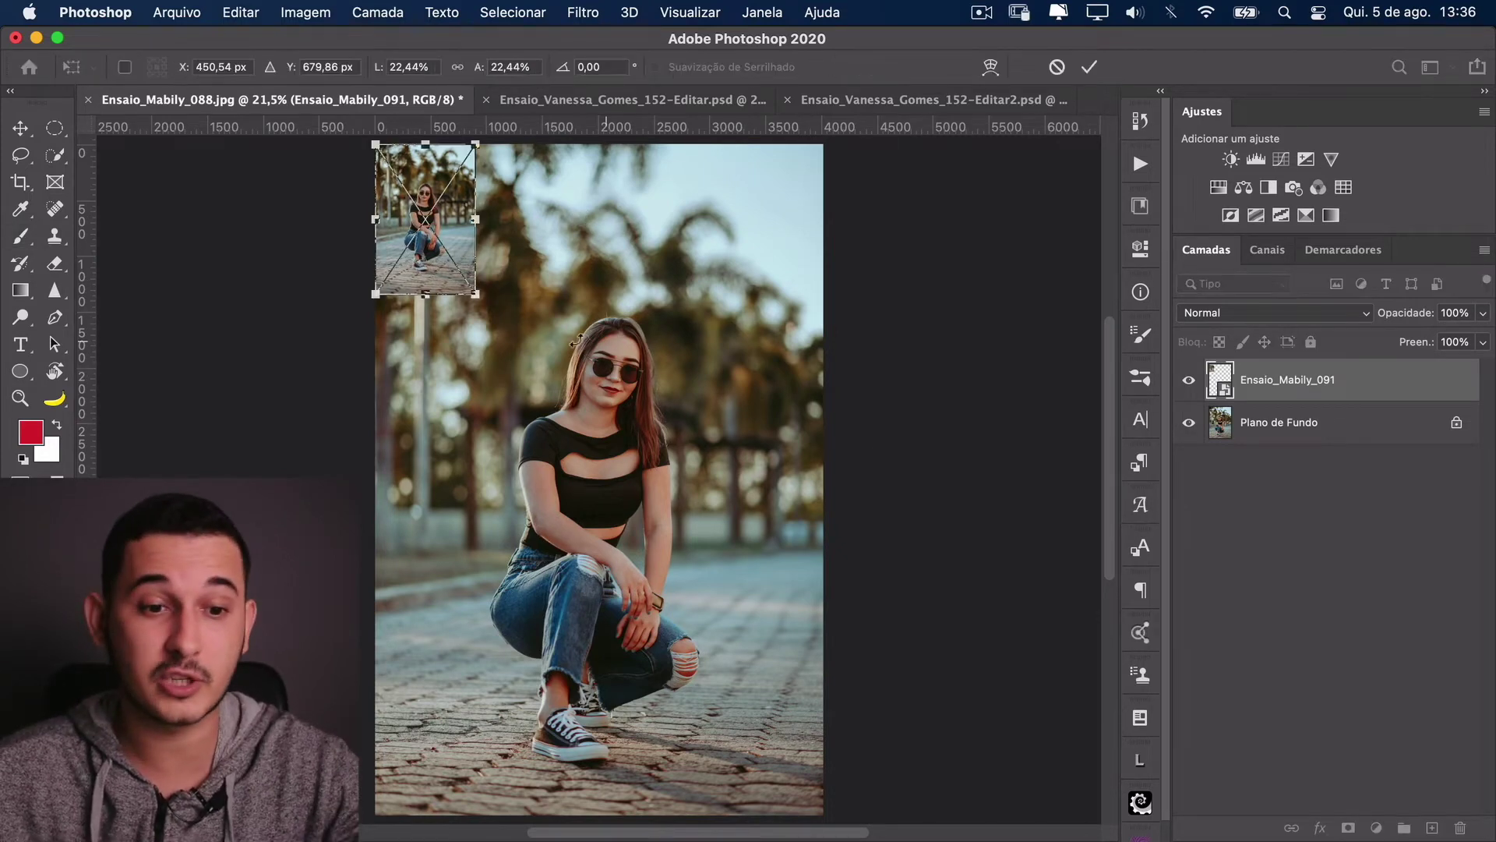
drag(476, 295, 827, 682)
key(Return)
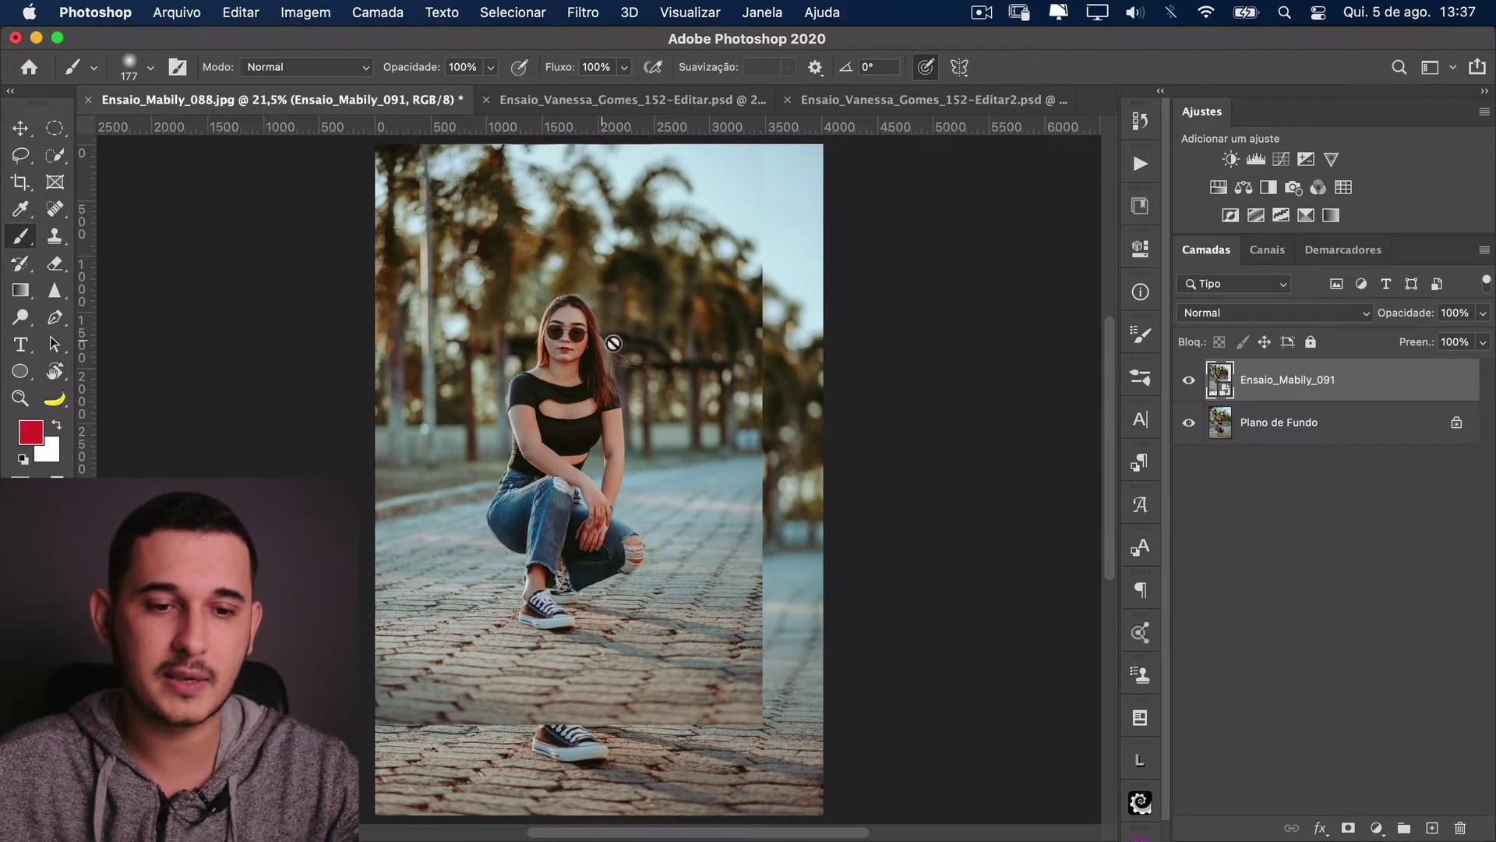
super+click(627, 525)
drag(627, 525, 663, 629)
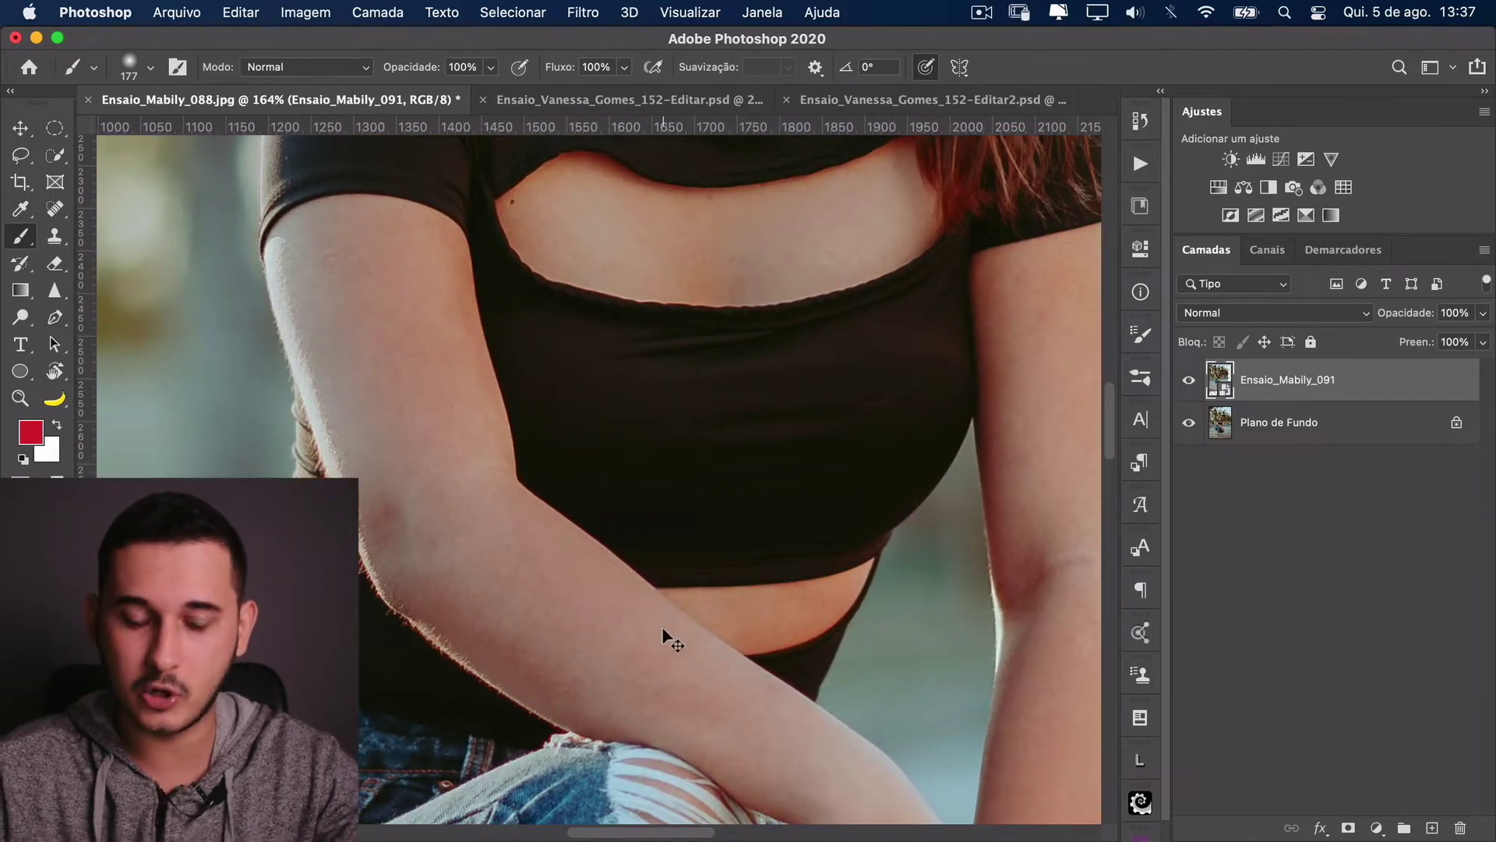
key(super+0)
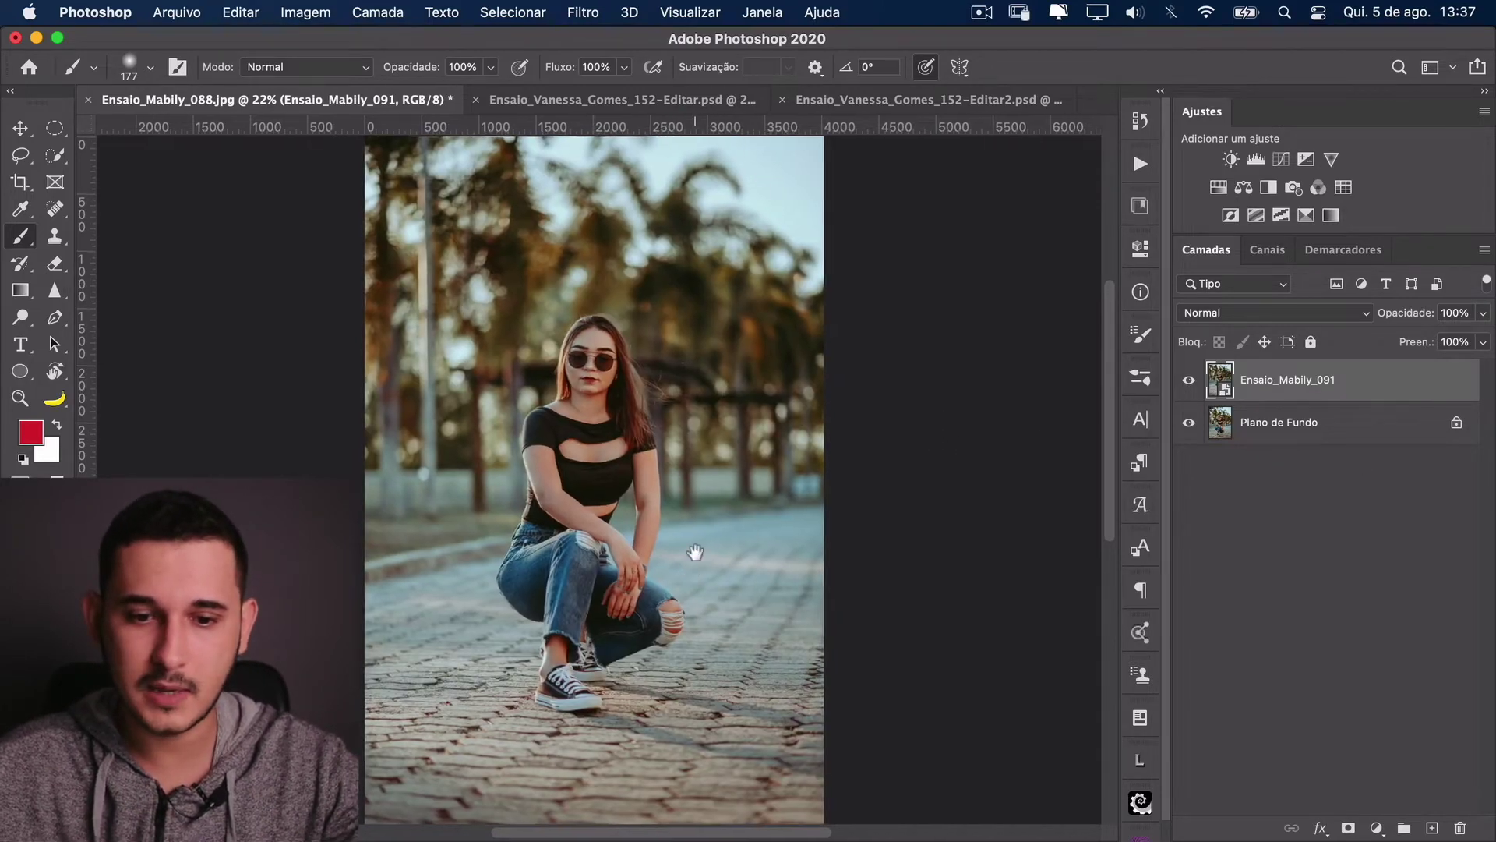
Step: Rasterize the Ensaio_Mabily_091 smart object layer
right_click(1352, 390)
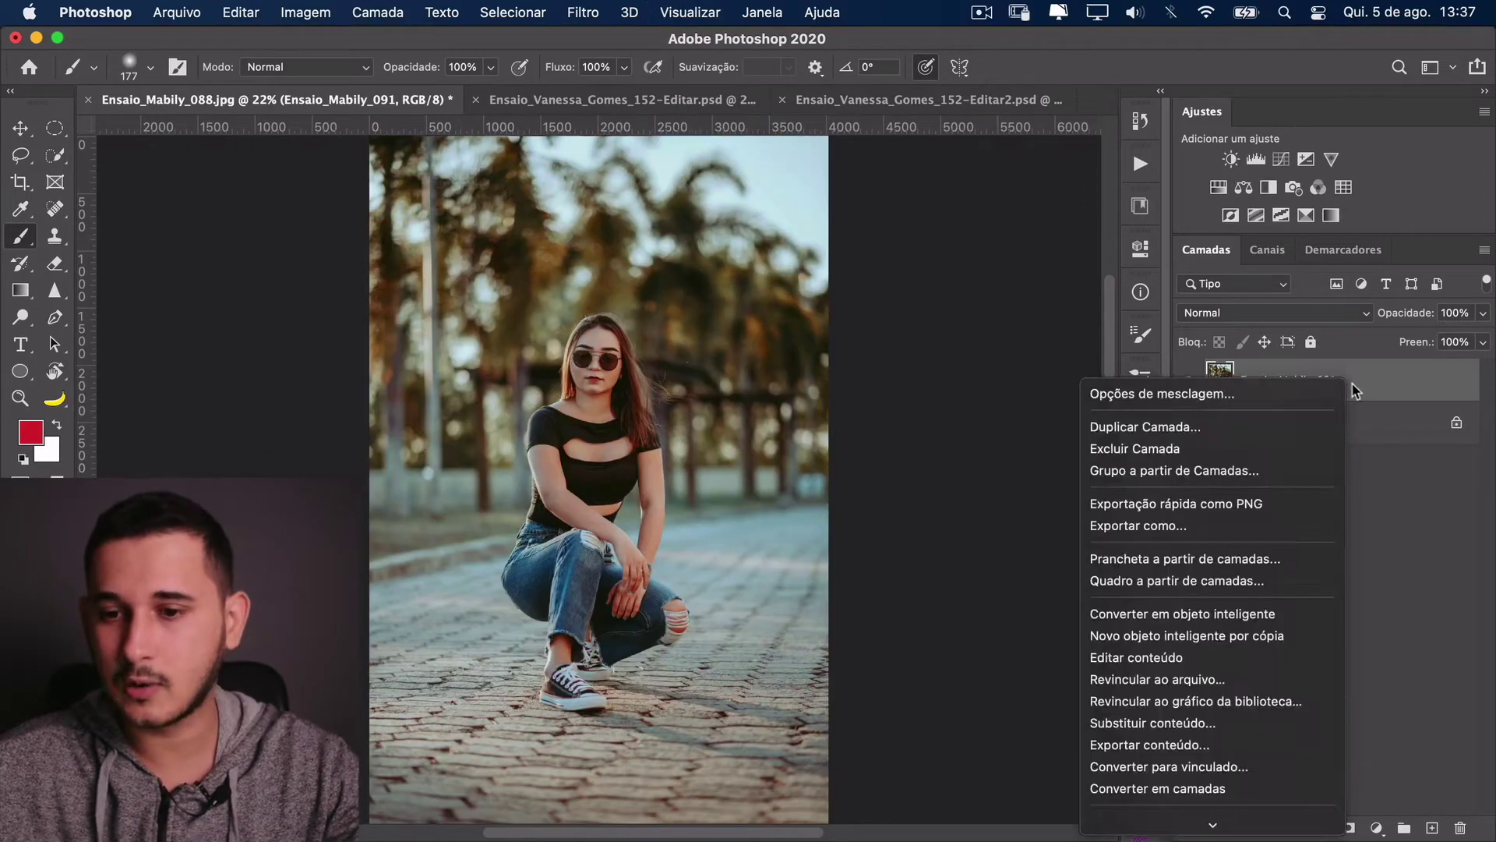
scroll(1263, 483, down, 5)
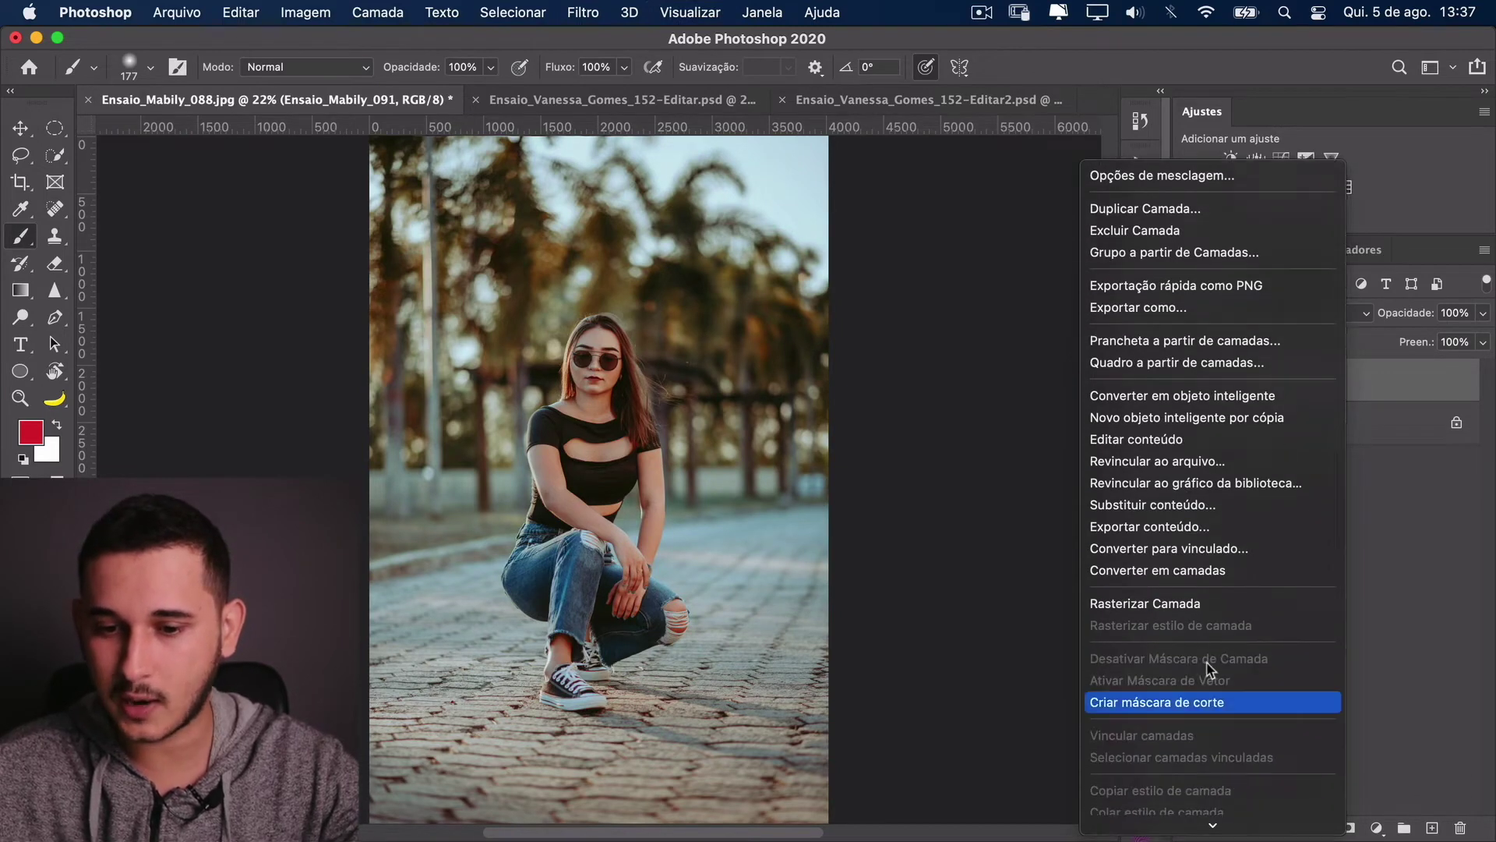
click(1196, 604)
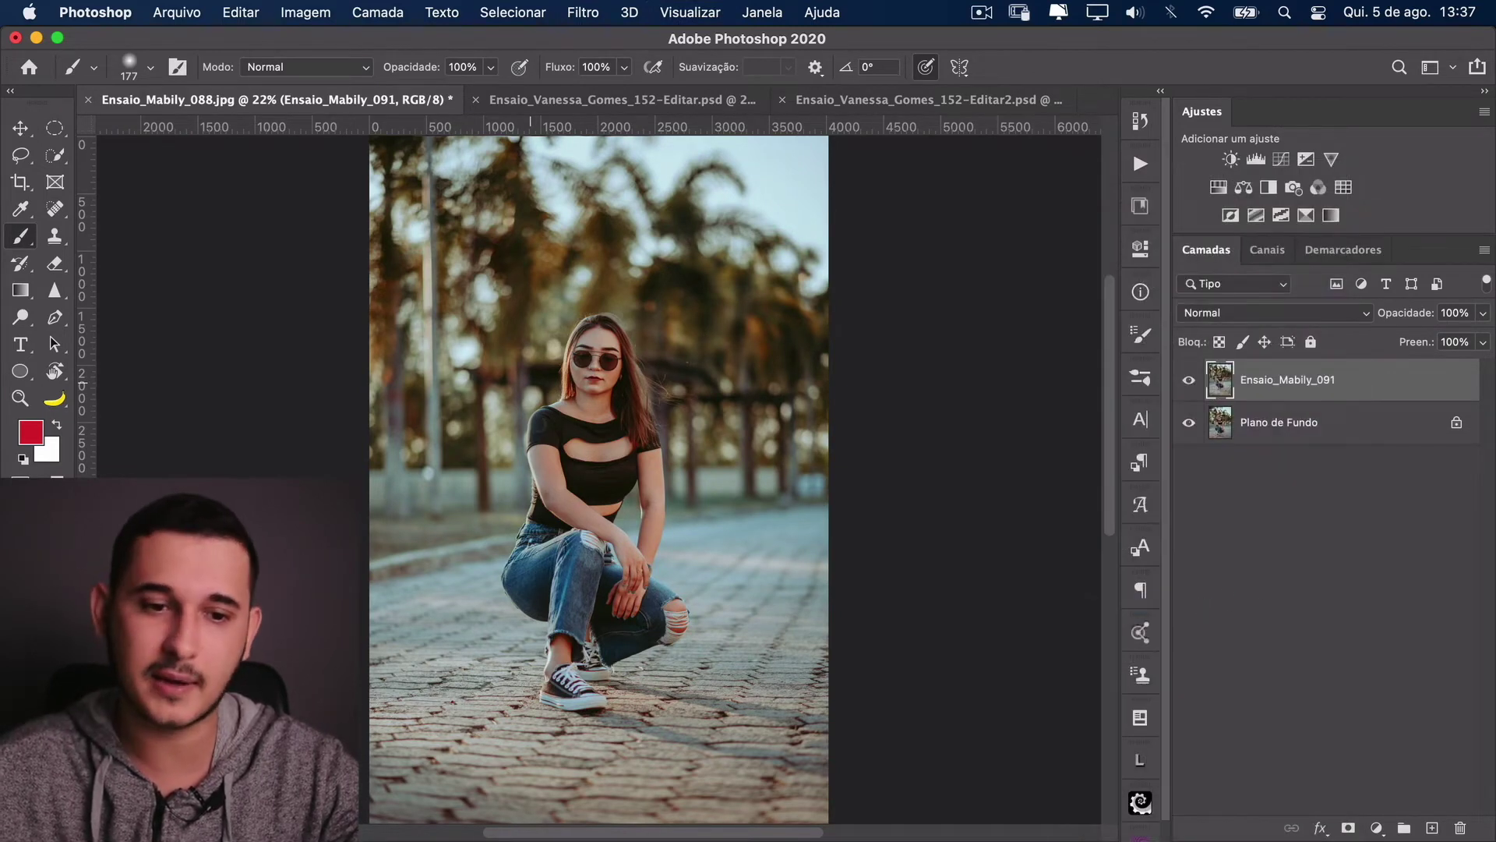
Step: Scale the rasterized Ensaio_Mabily_091 layer down to about a third of the photo's width in its upper-left corner
scroll(647, 459, down, 3)
key(super+t)
drag(789, 744, 563, 381)
key(Return)
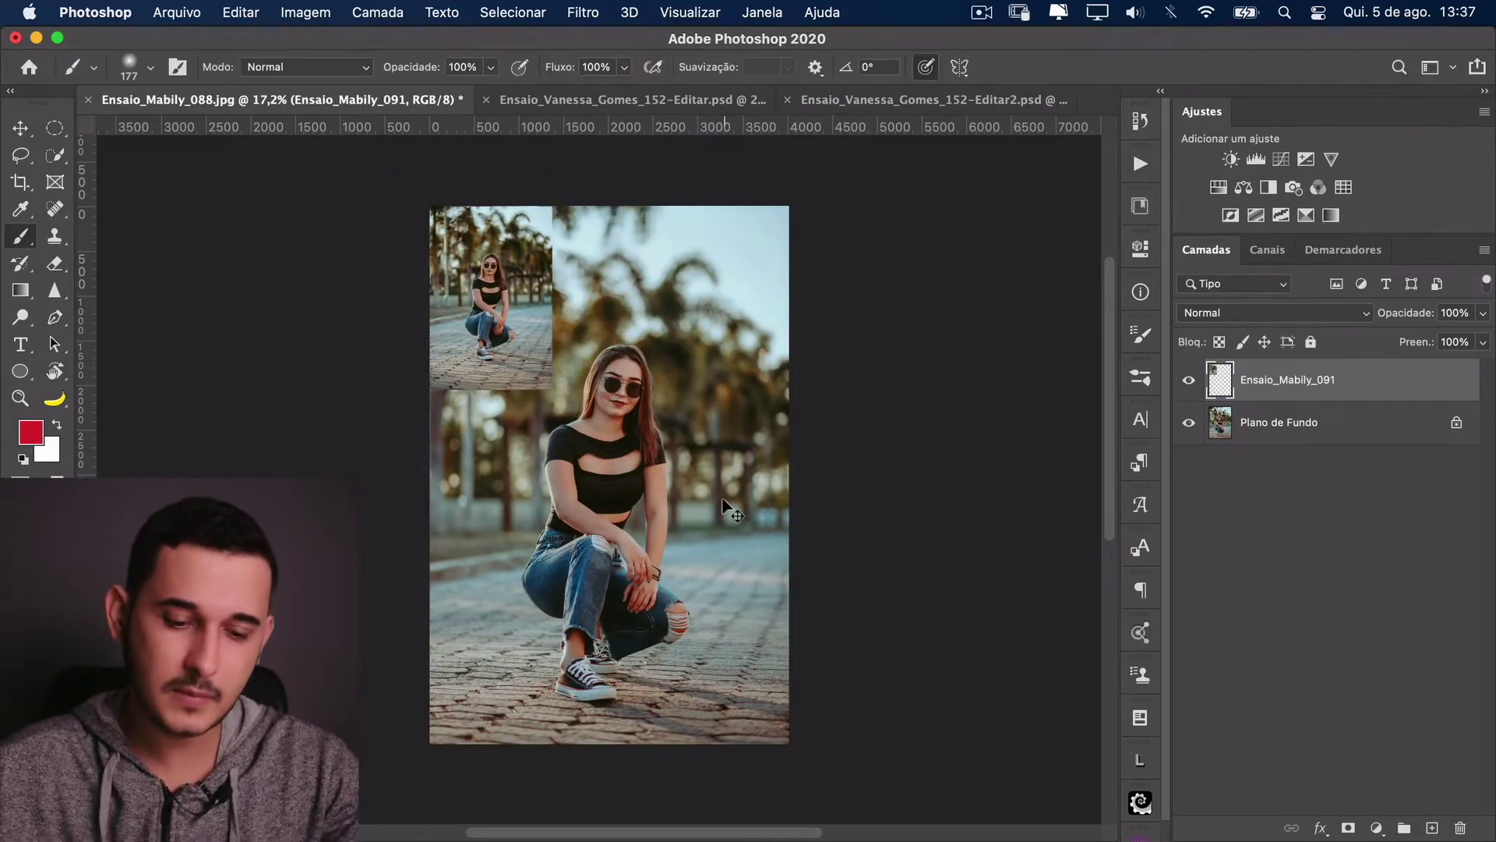
Step: Enlarge the rasterized layer to cover the whole photo again and inspect the arm closely for quality loss
key(super+t)
drag(553, 387, 834, 711)
key(Return)
key(b)
drag(608, 484, 755, 512)
scroll(756, 511, down, 5)
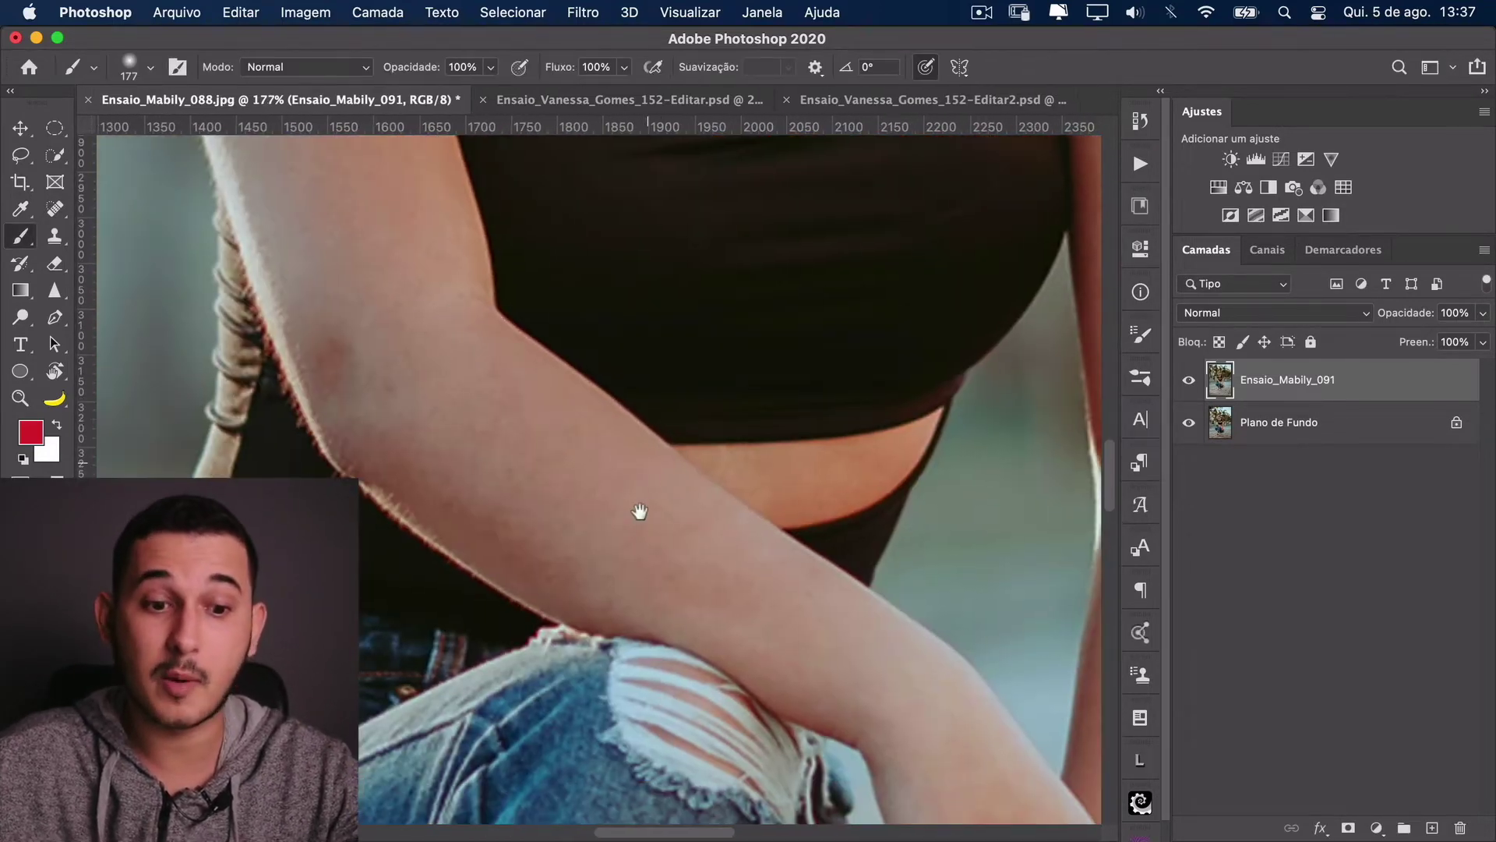
key(super+minus)
key(super+minus)
key(super+0)
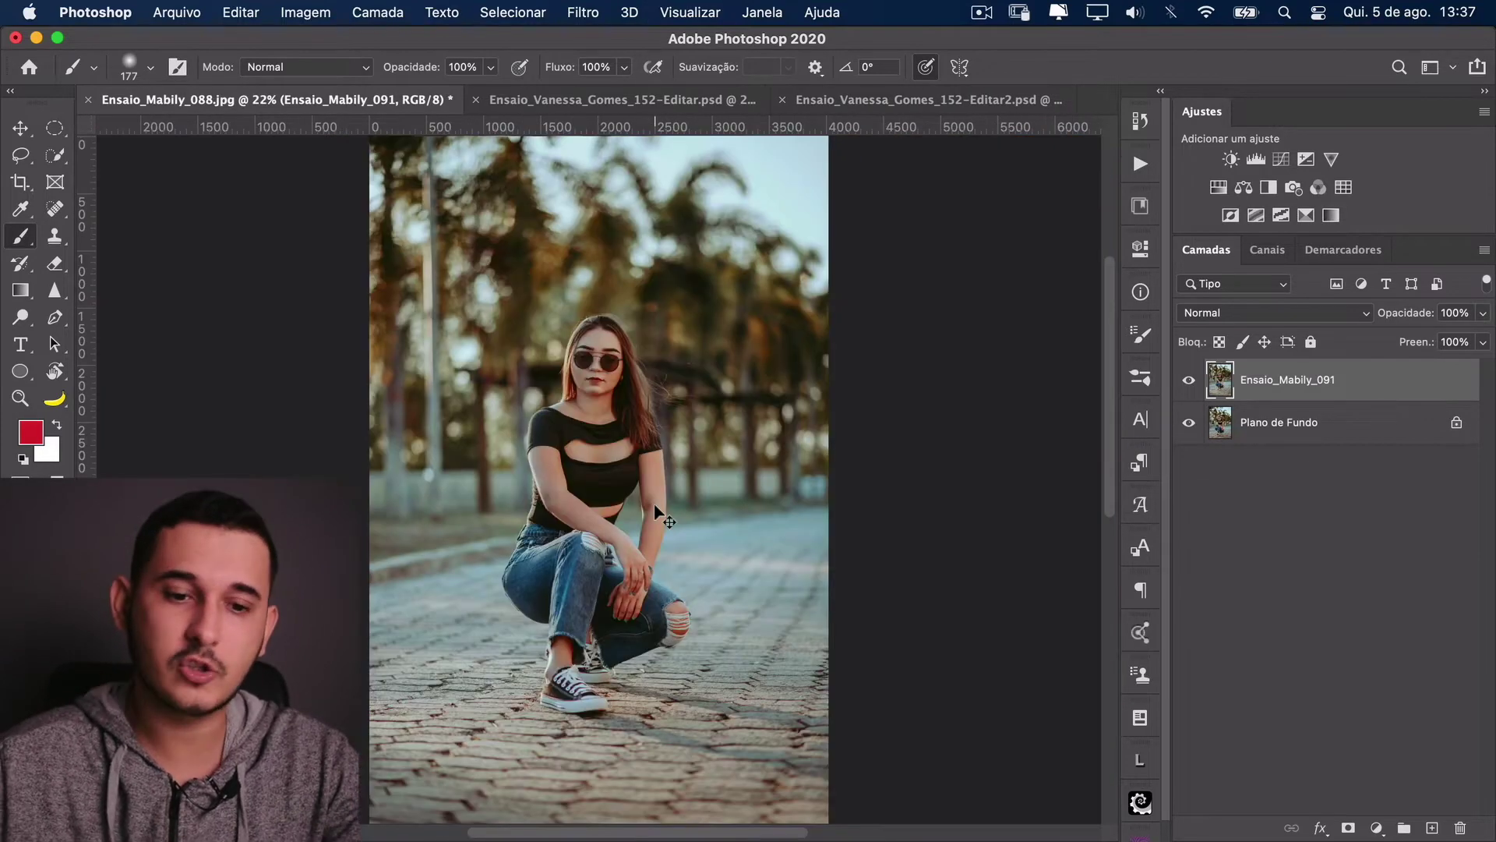
drag(693, 504, 675, 504)
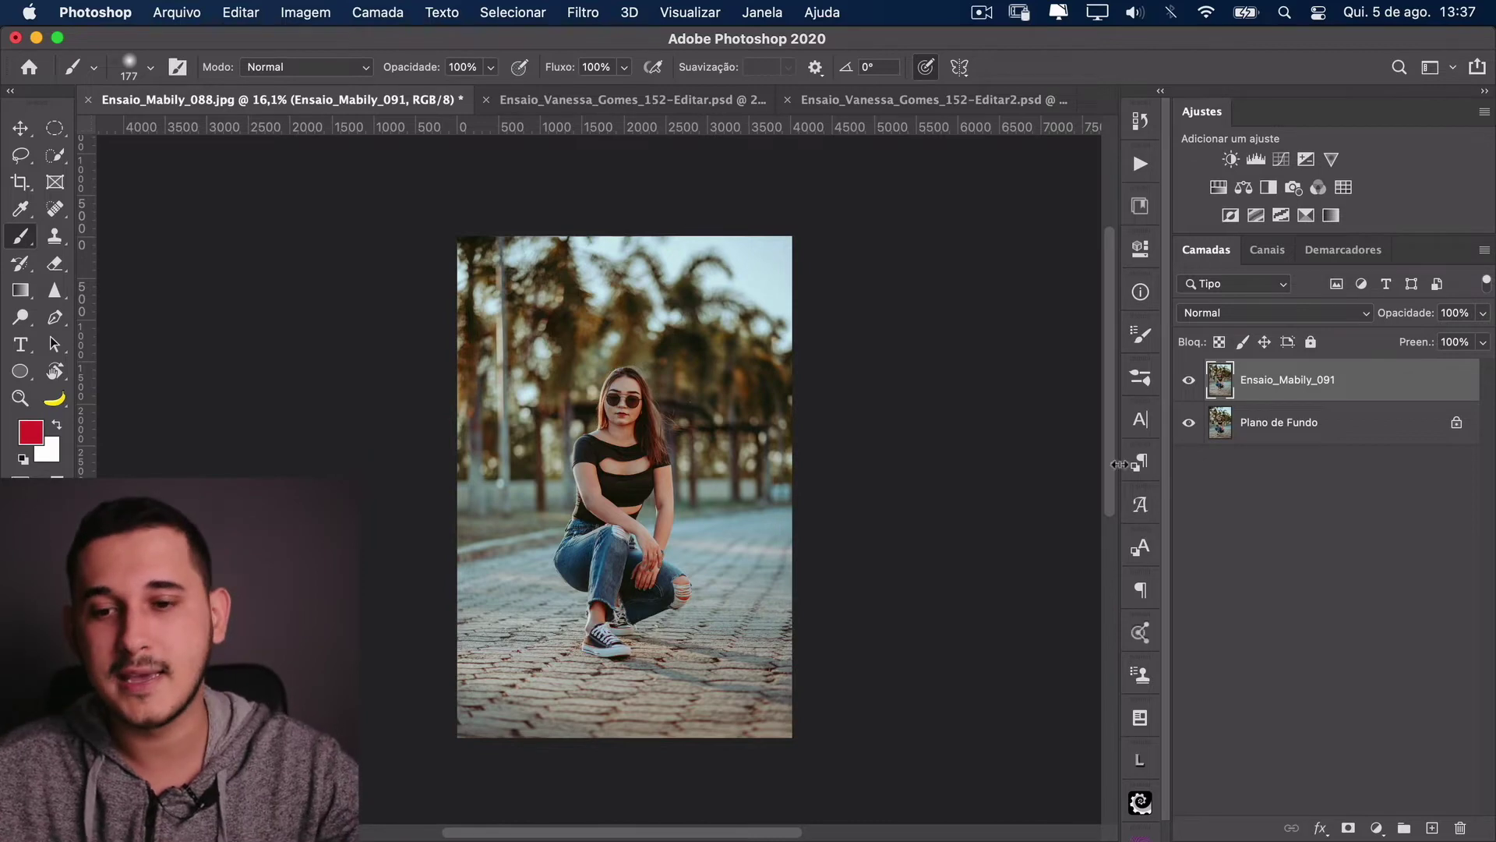
Step: Scale the rasterized Ensaio_Mabily_091 layer down to about 9% in the photo's upper-left corner
key(super+t)
drag(793, 741, 489, 282)
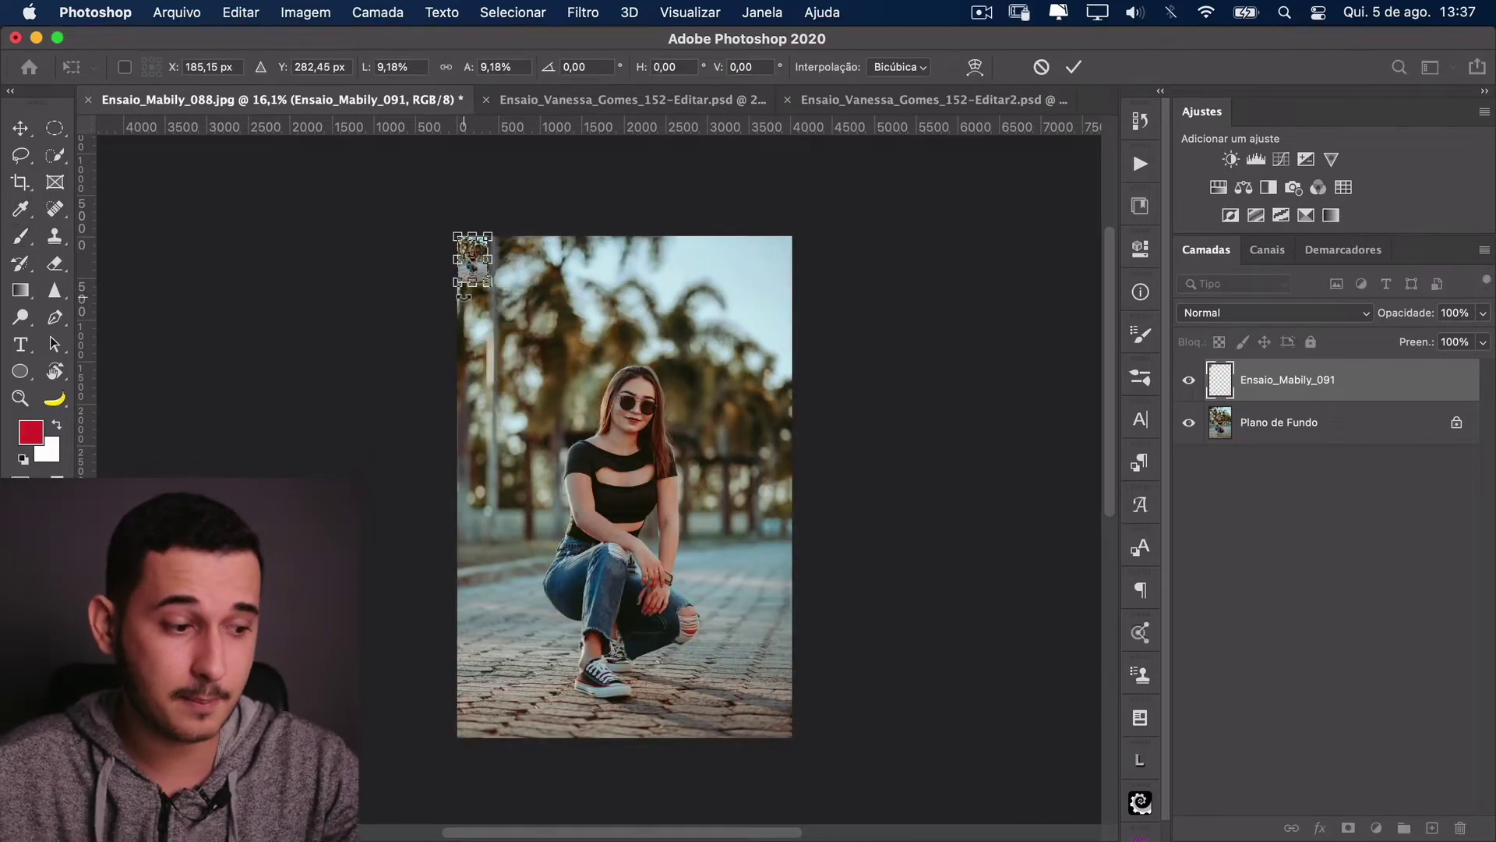
key(Return)
key(b)
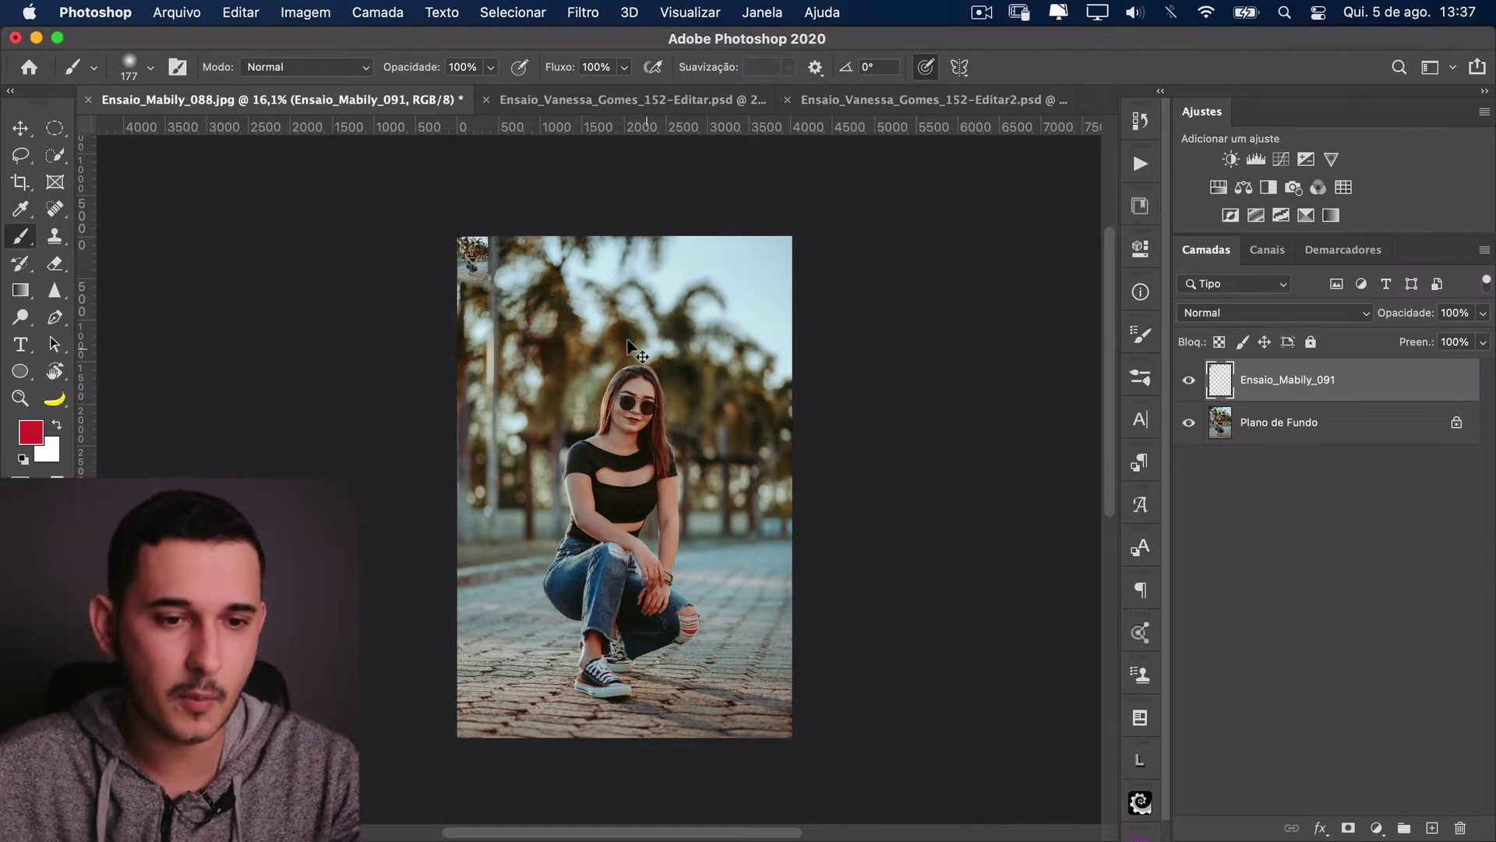
Step: Enlarge the tiny rasterized layer back over the full photo and examine the arm's sharpness at high magnification
key(super+t)
drag(502, 293, 876, 683)
key(Return)
mouse_move(608, 515)
mouse_down()
mouse_move(785, 519)
mouse_move(735, 423)
mouse_up()
scroll(698, 467, up, 2)
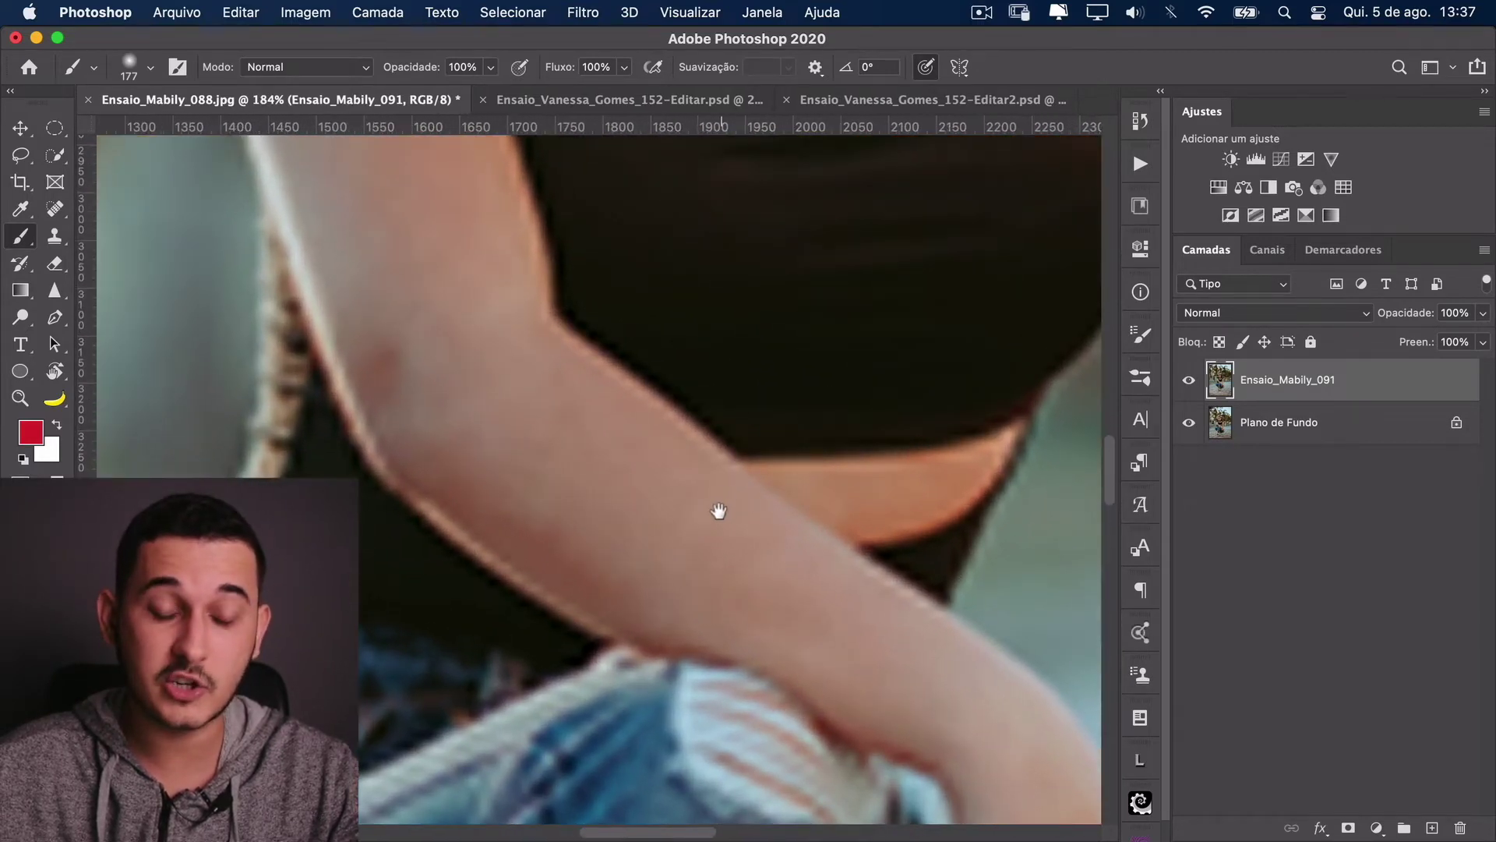
drag(736, 533, 785, 512)
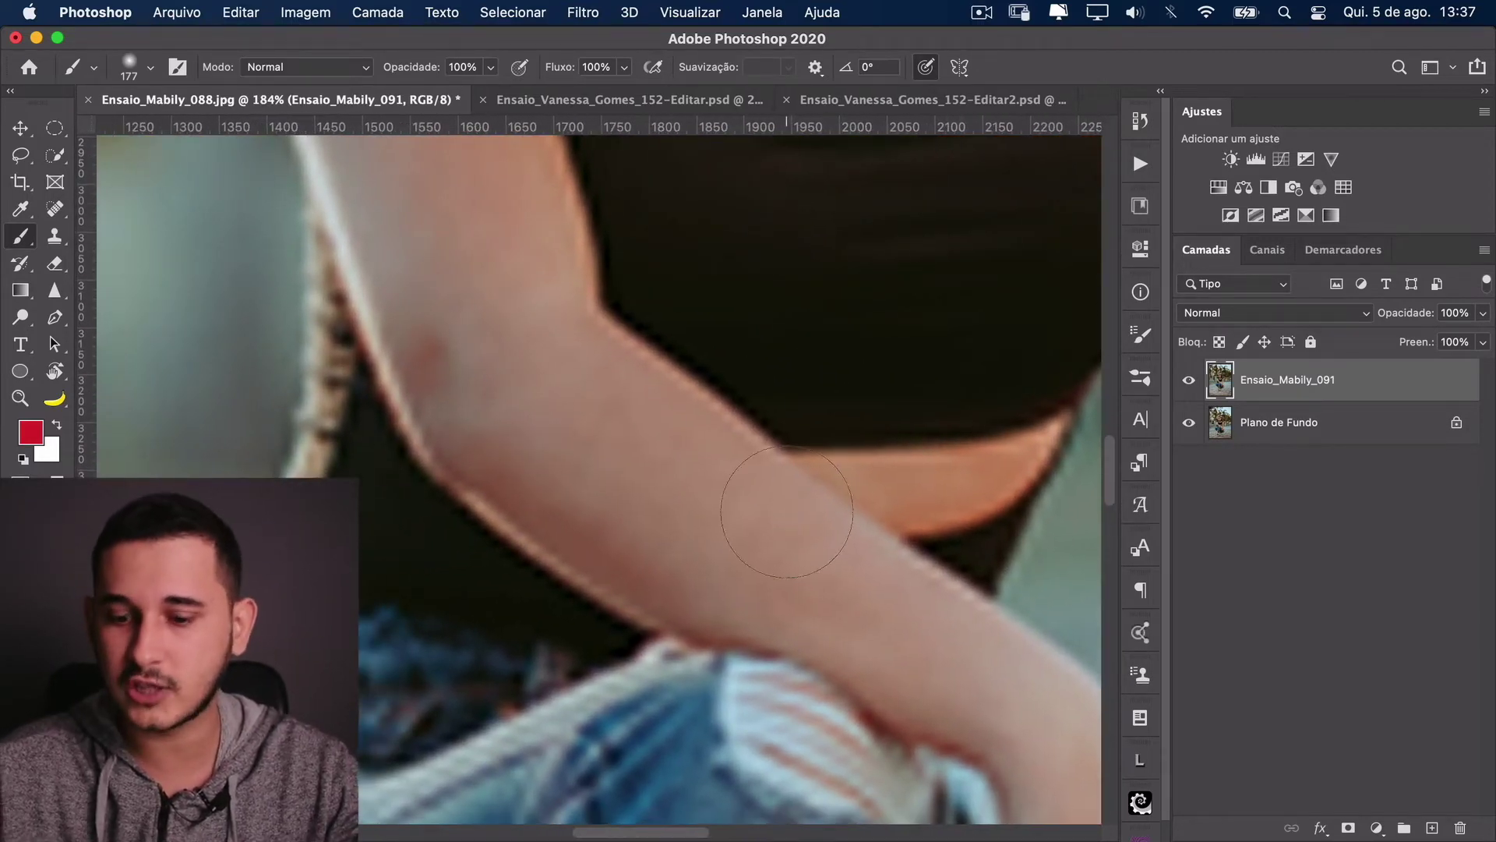
Step: Delete the Ensaio_Mabily_091 layer, leaving only the Plano de Fundo layer
key(super+0)
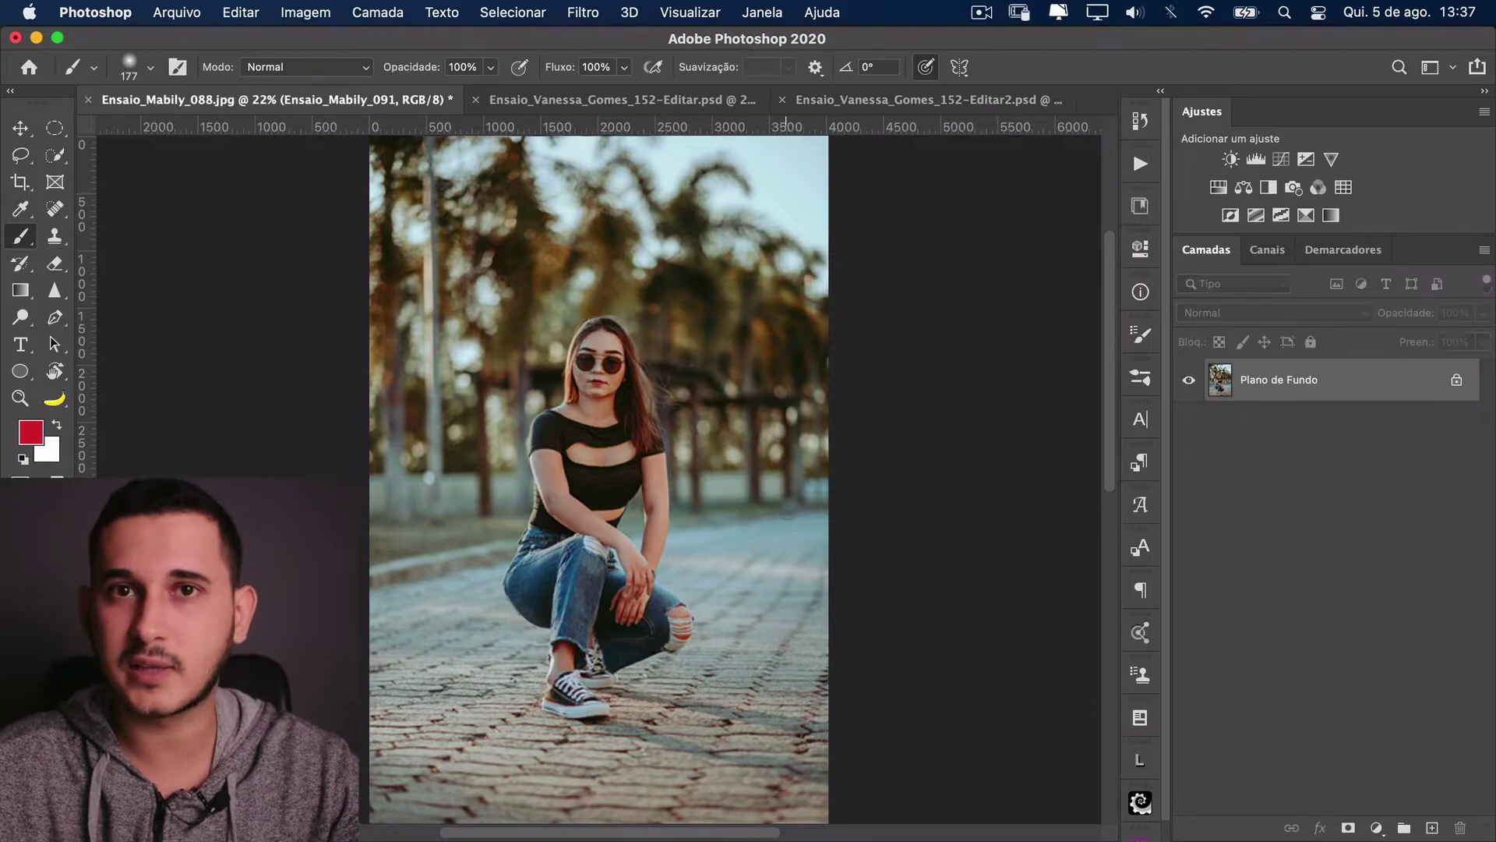
key(BackSpace)
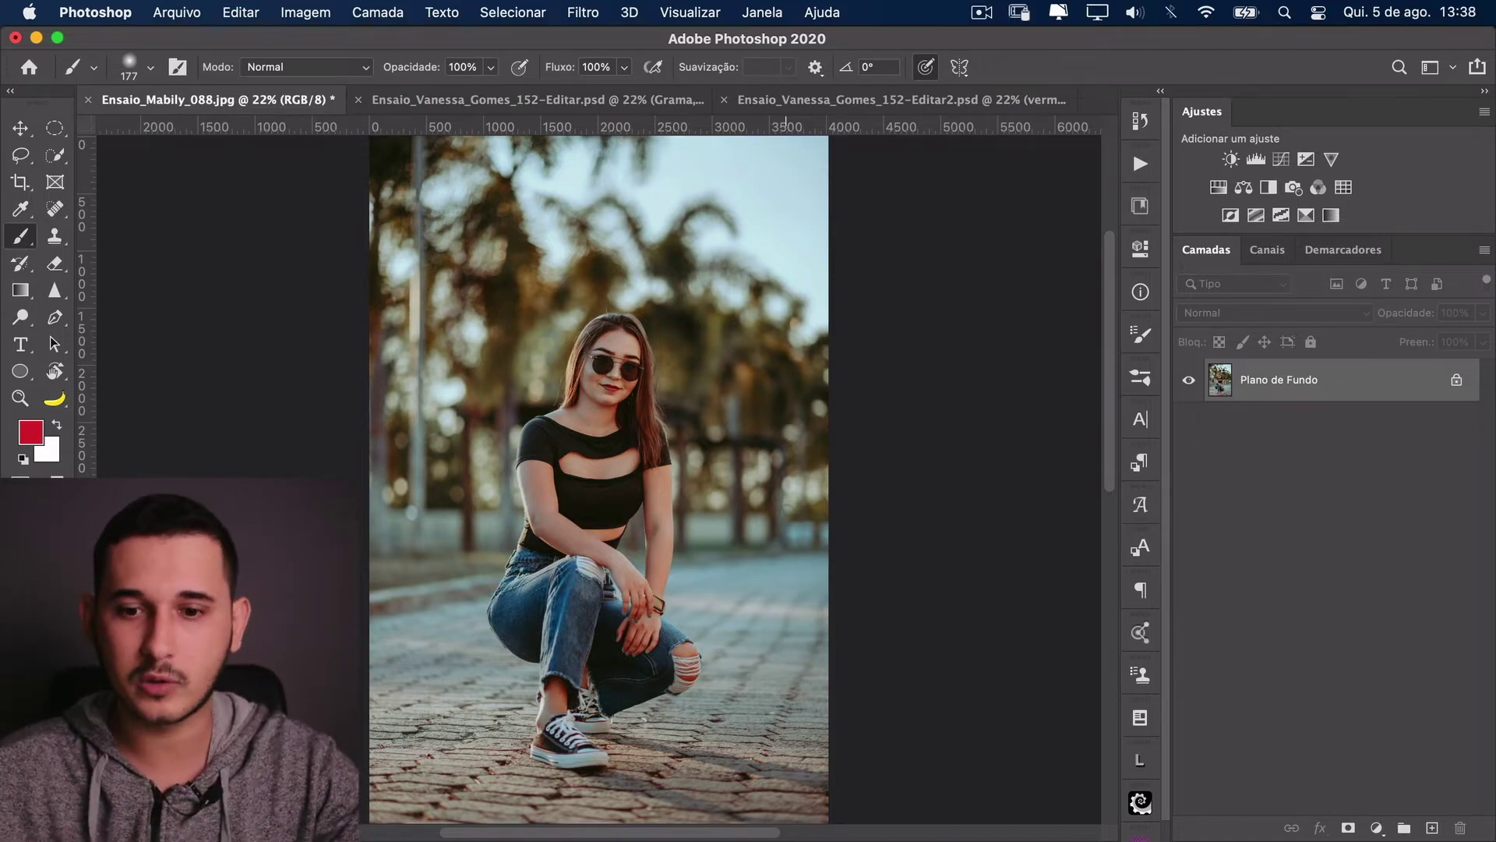
Step: Open the raw photo Ensaio_Mabily_041.dng from Finder in Camera Raw
key(super+Tab)
drag(348, 216, 738, 129)
key(super+Tab)
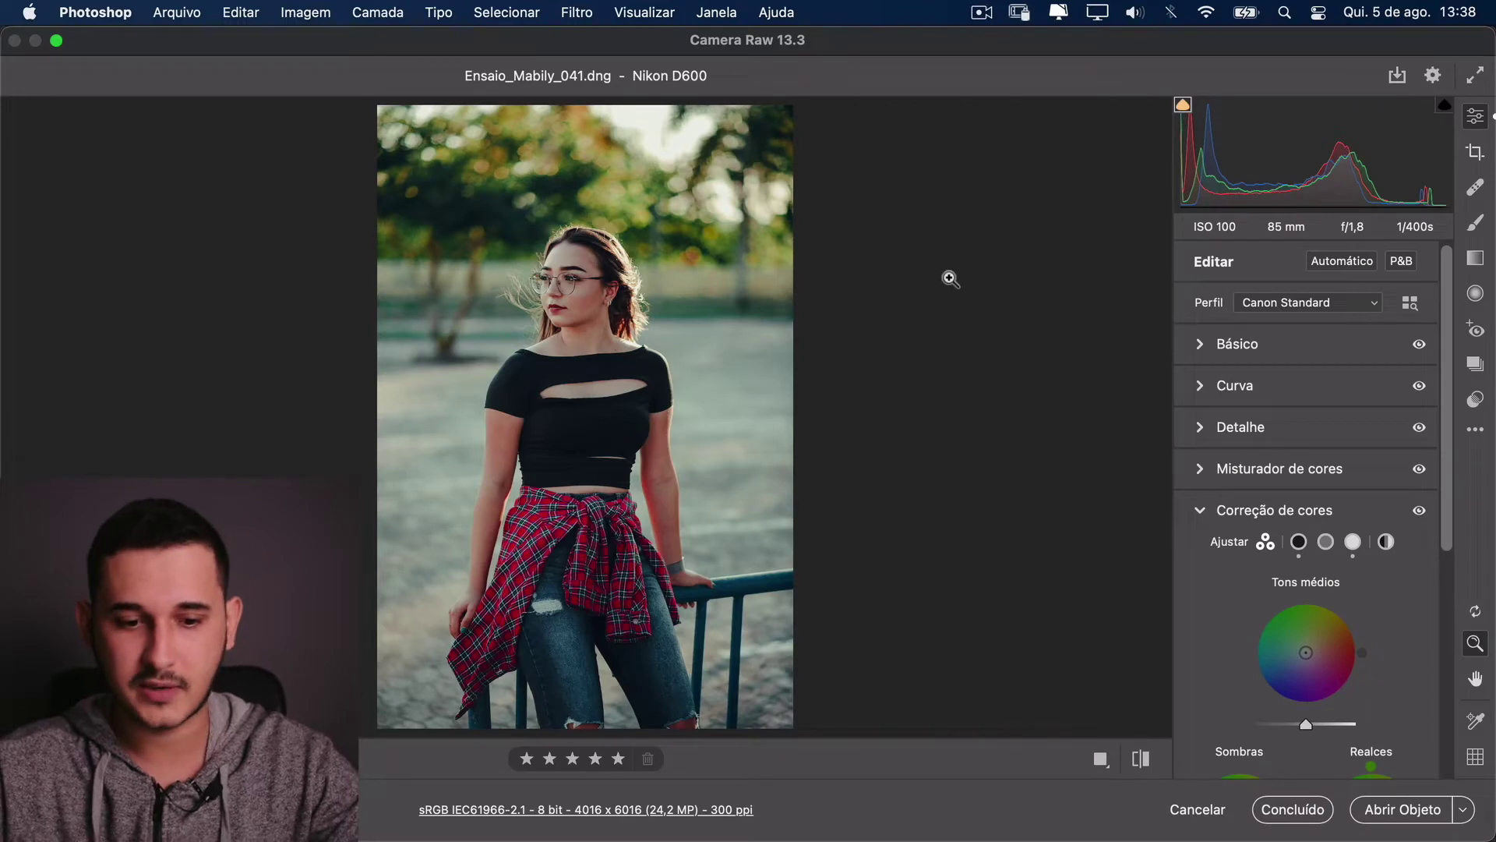
Step: Disable "Abrir no Photoshop como Objetos Inteligentes" in Camera Raw's workflow preferences
click(746, 810)
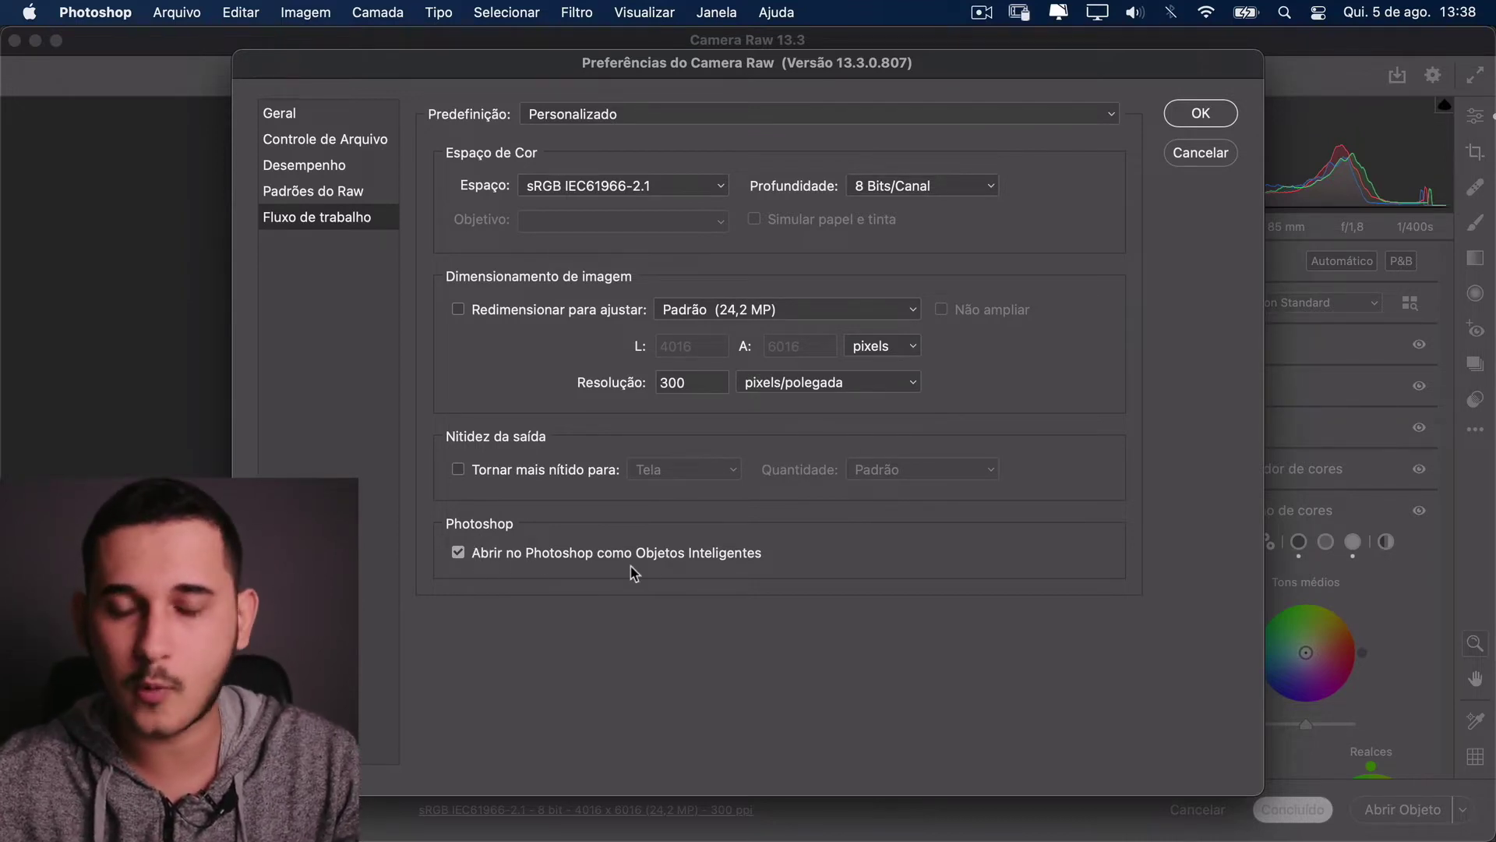
click(460, 554)
click(1205, 116)
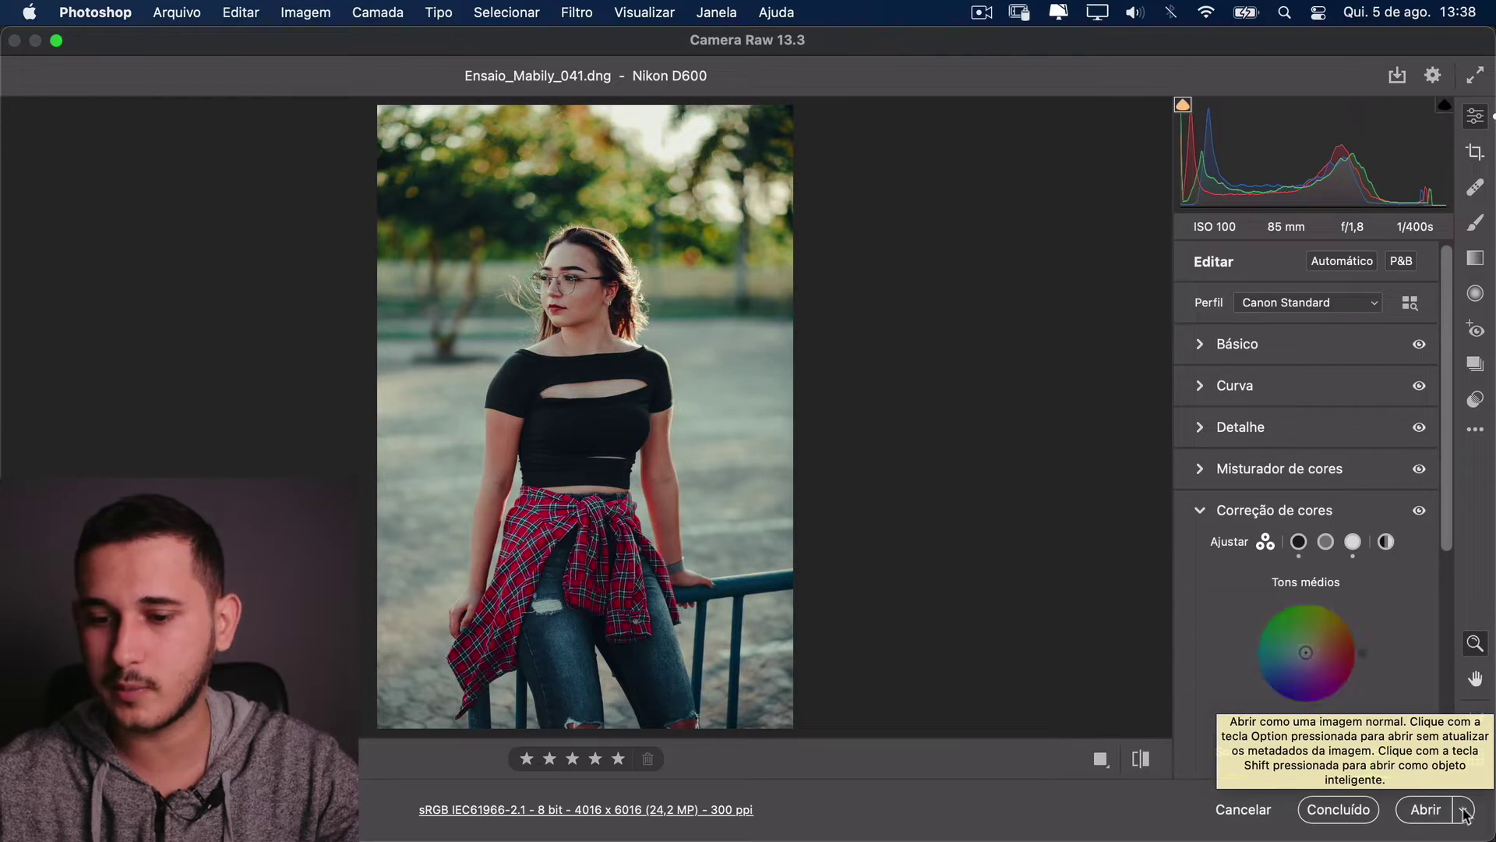
Step: Check how the modifier keys switch Camera Raw's open command between a normal image and a smart object
key(alt)
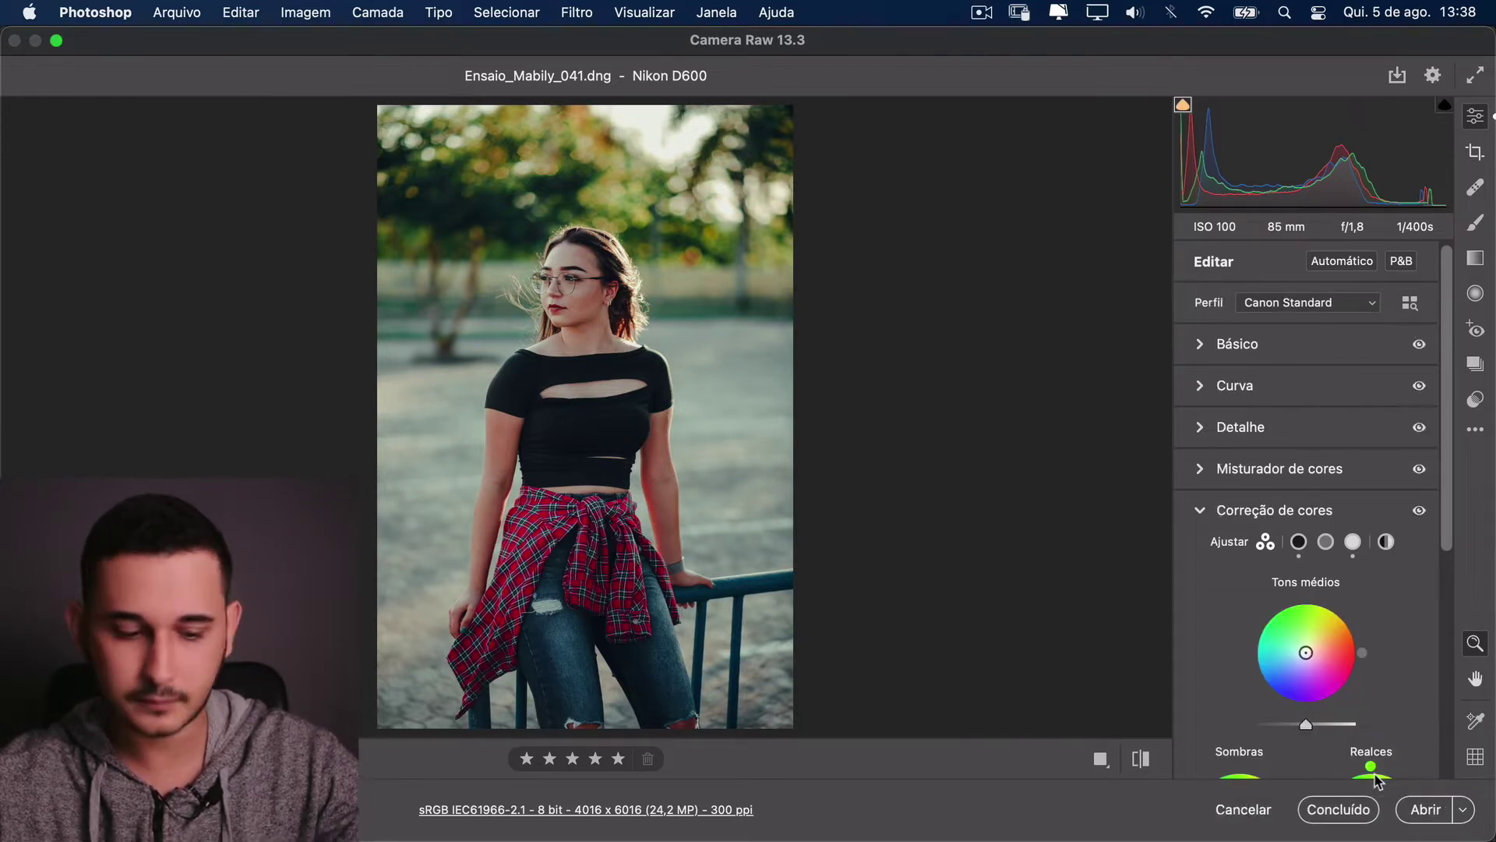
key(shift)
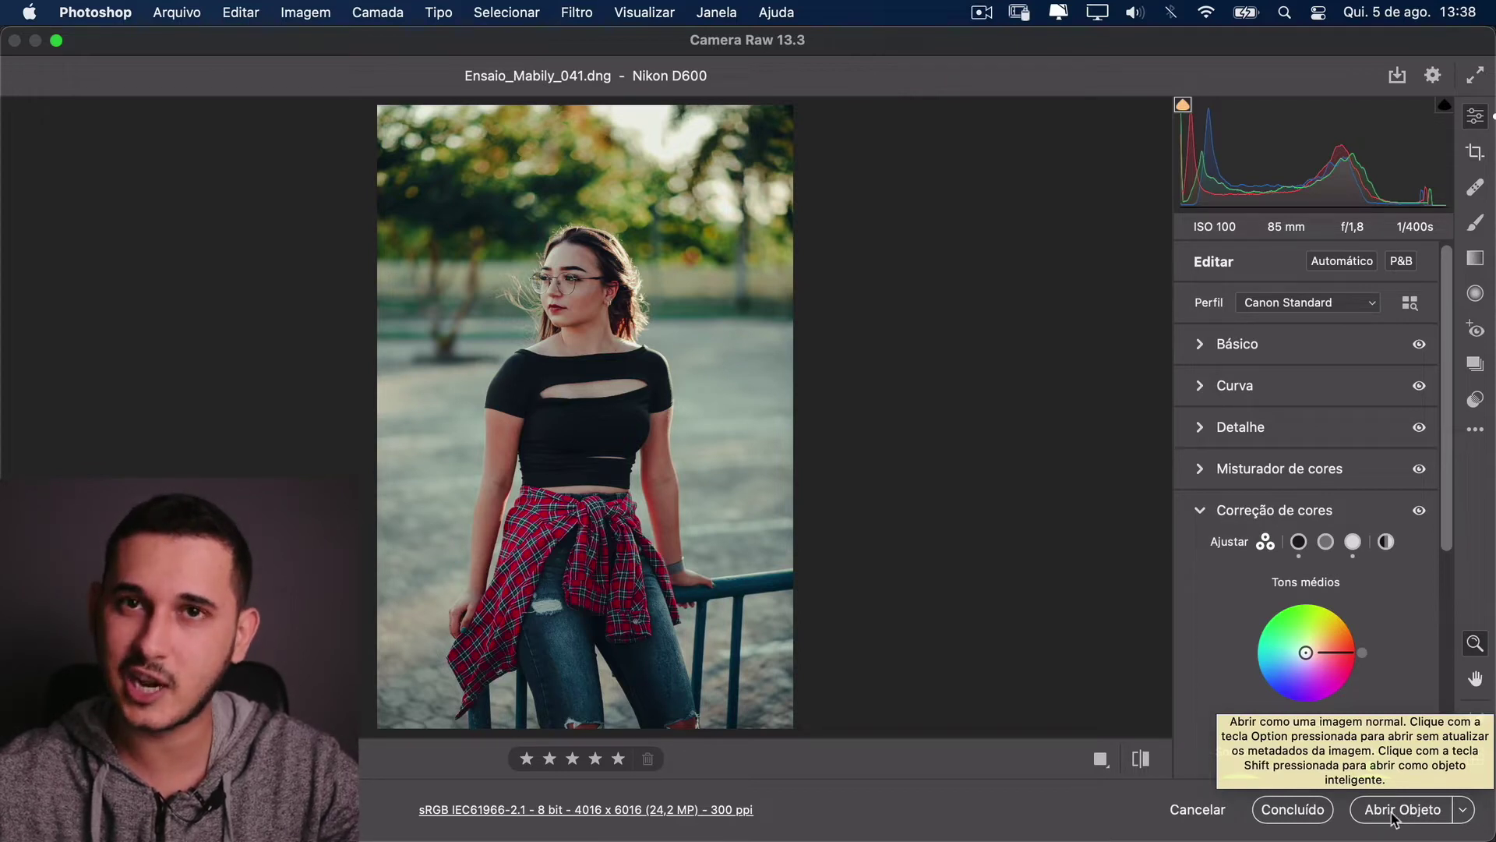
key(shift)
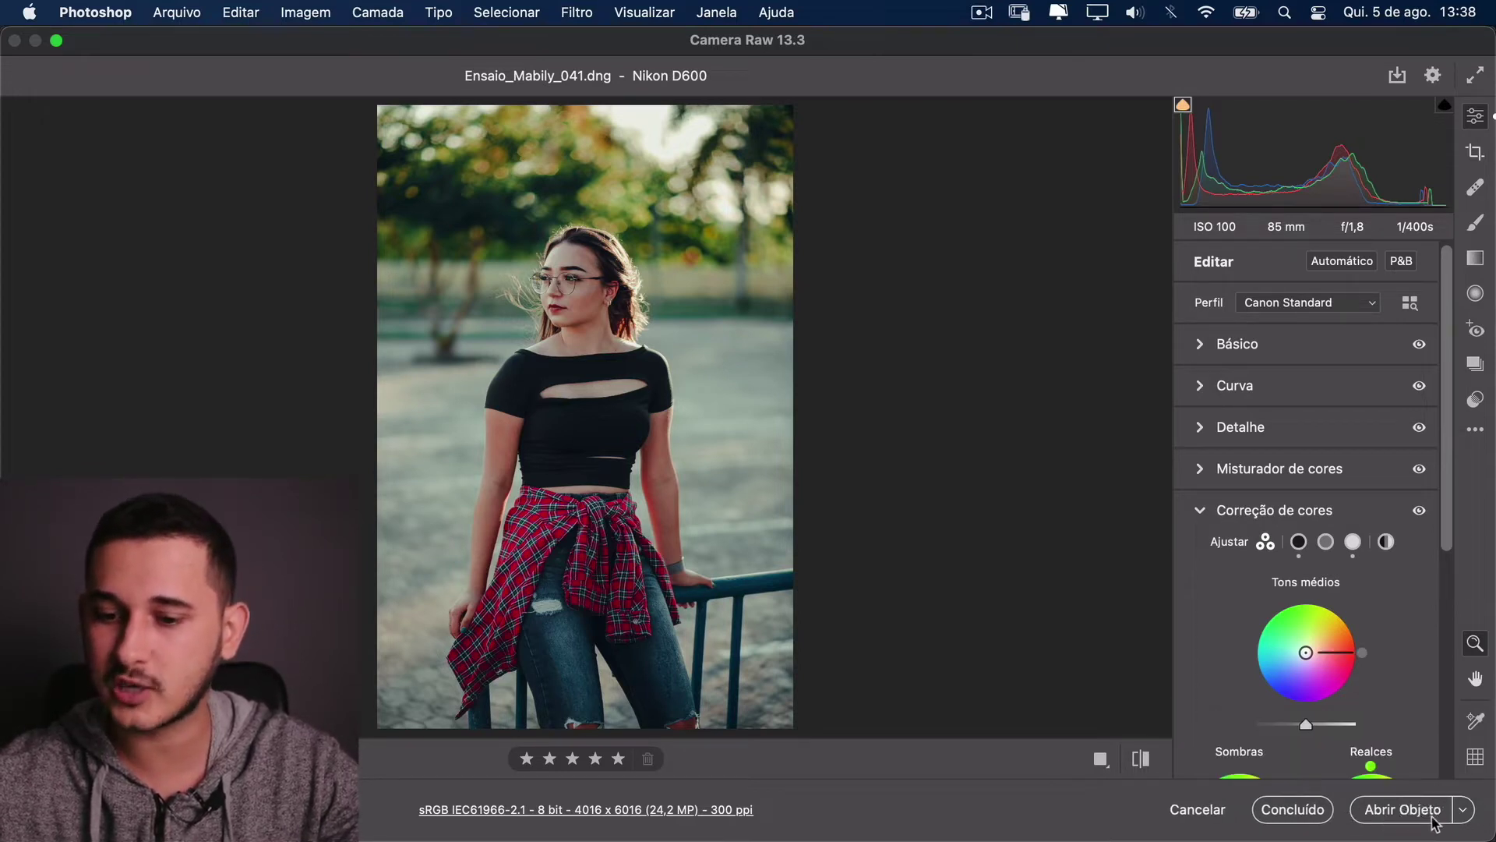
Step: Enable "Abrir no Photoshop como Objetos Inteligentes" again in the workflow preferences and open Ensaio_Mabily_041.dng as a smart object
click(596, 811)
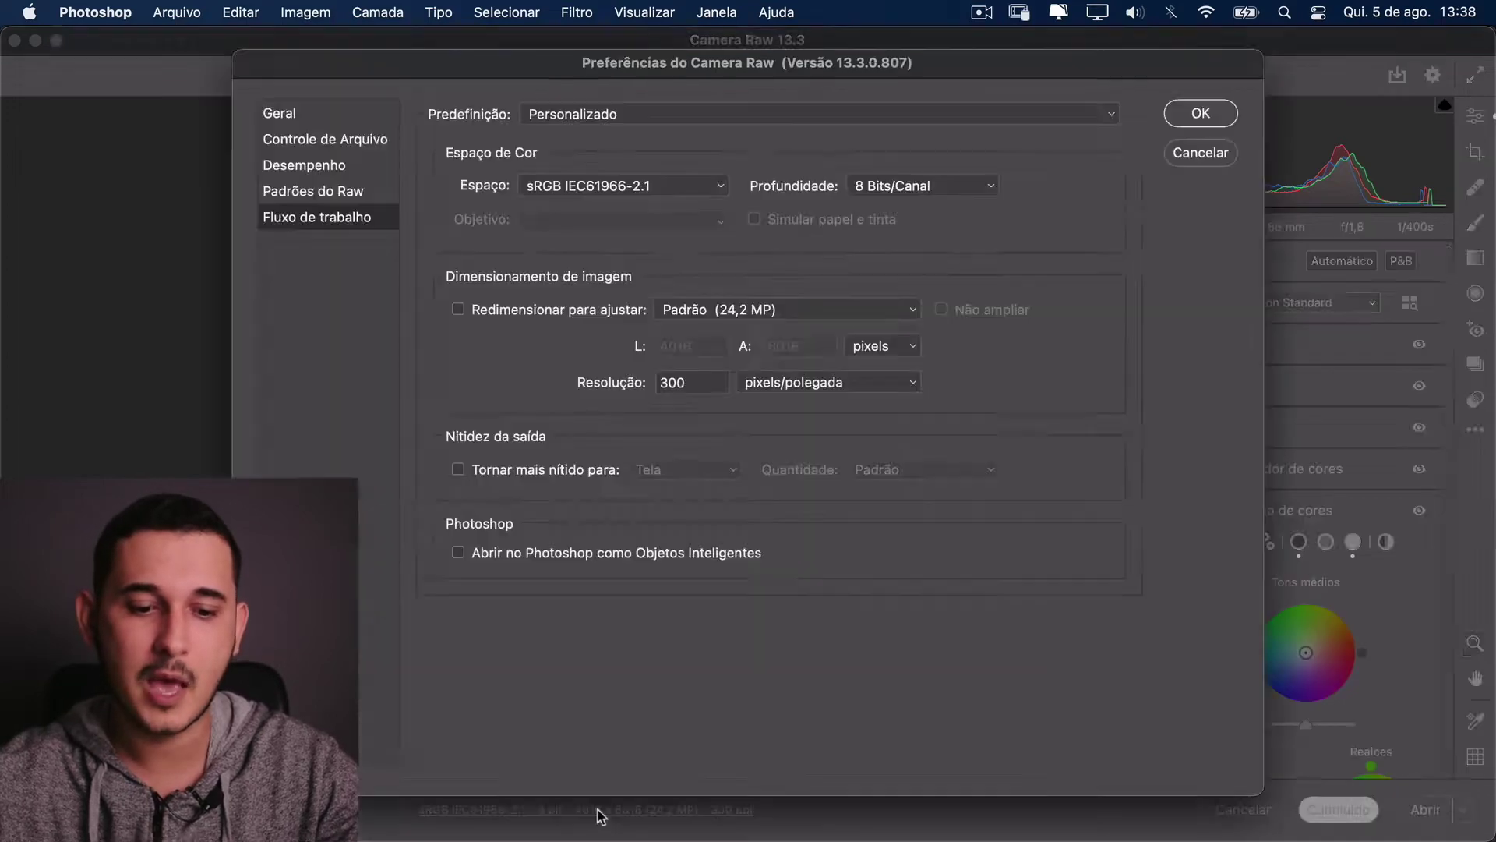
click(543, 551)
click(1201, 113)
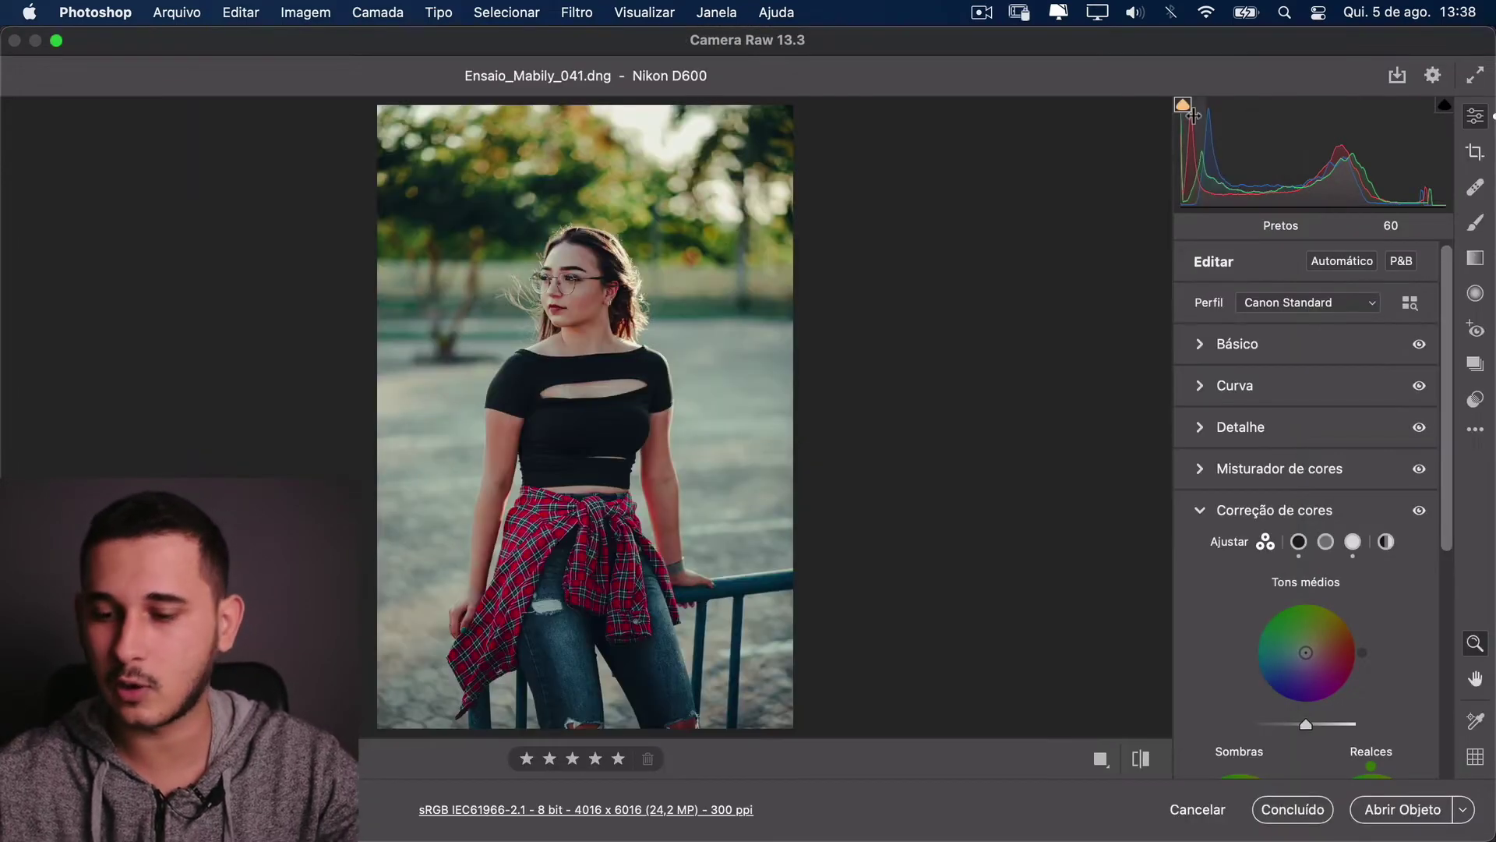
click(1395, 814)
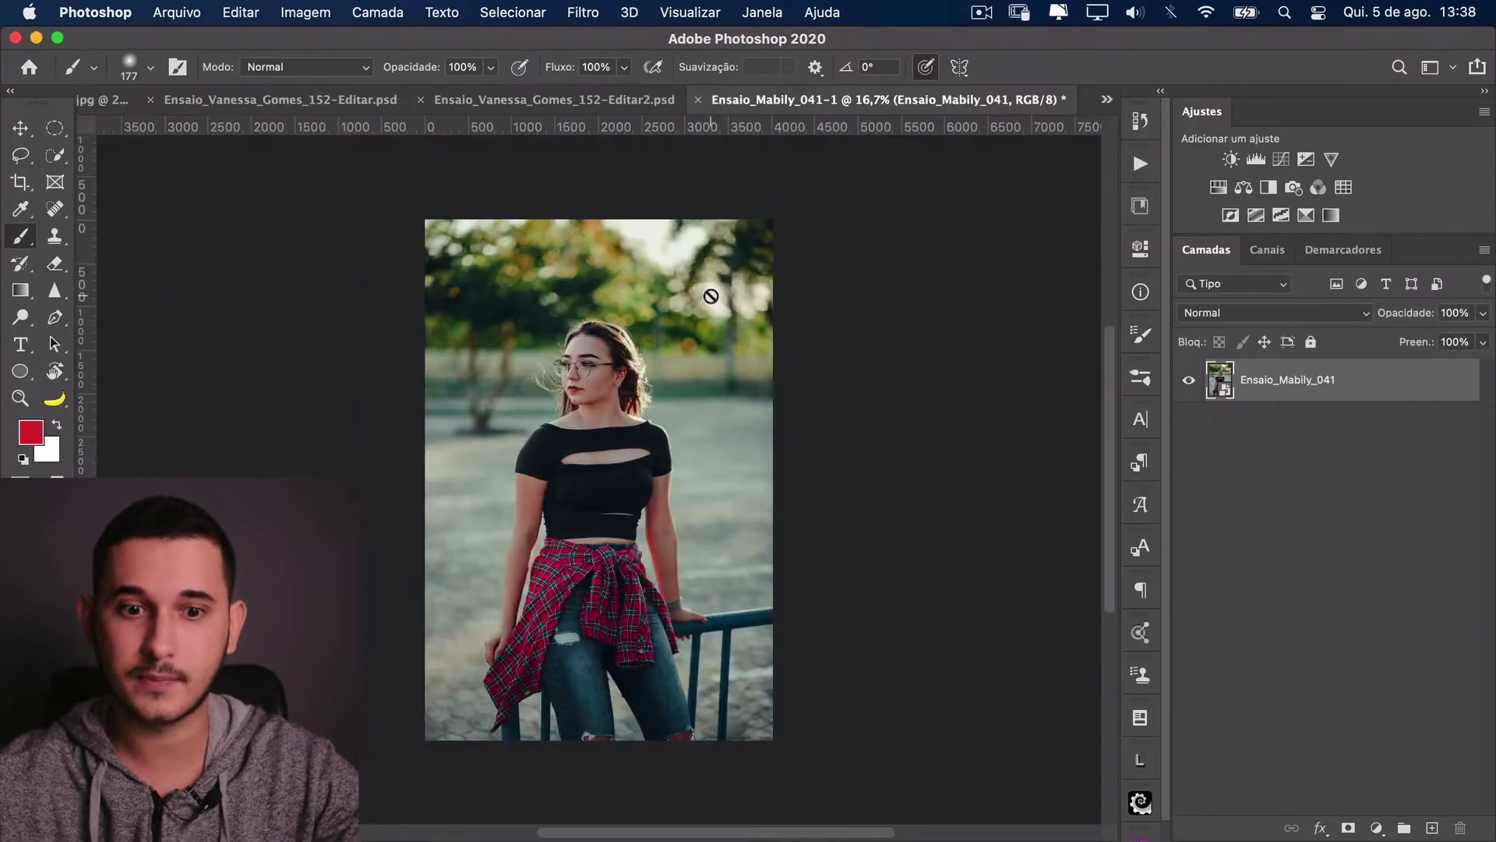
key(super+0)
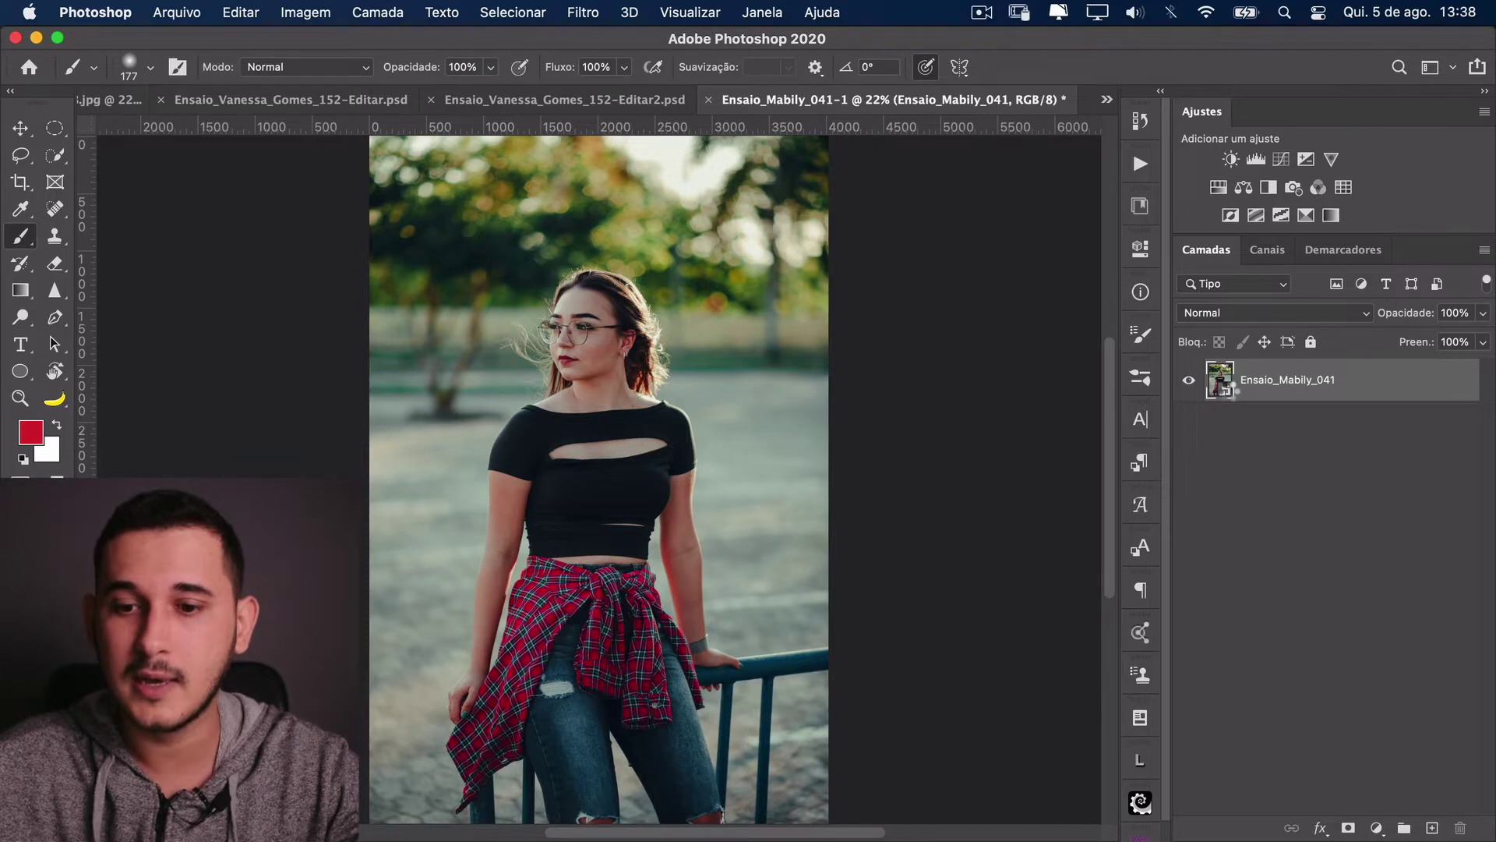
Step: Edit the Ensaio_Mabily_041 smart object in Camera Raw, lowering the foliage's HSL saturation to Amarelos -63 and Verdes -100, and apply it
double_click(1223, 386)
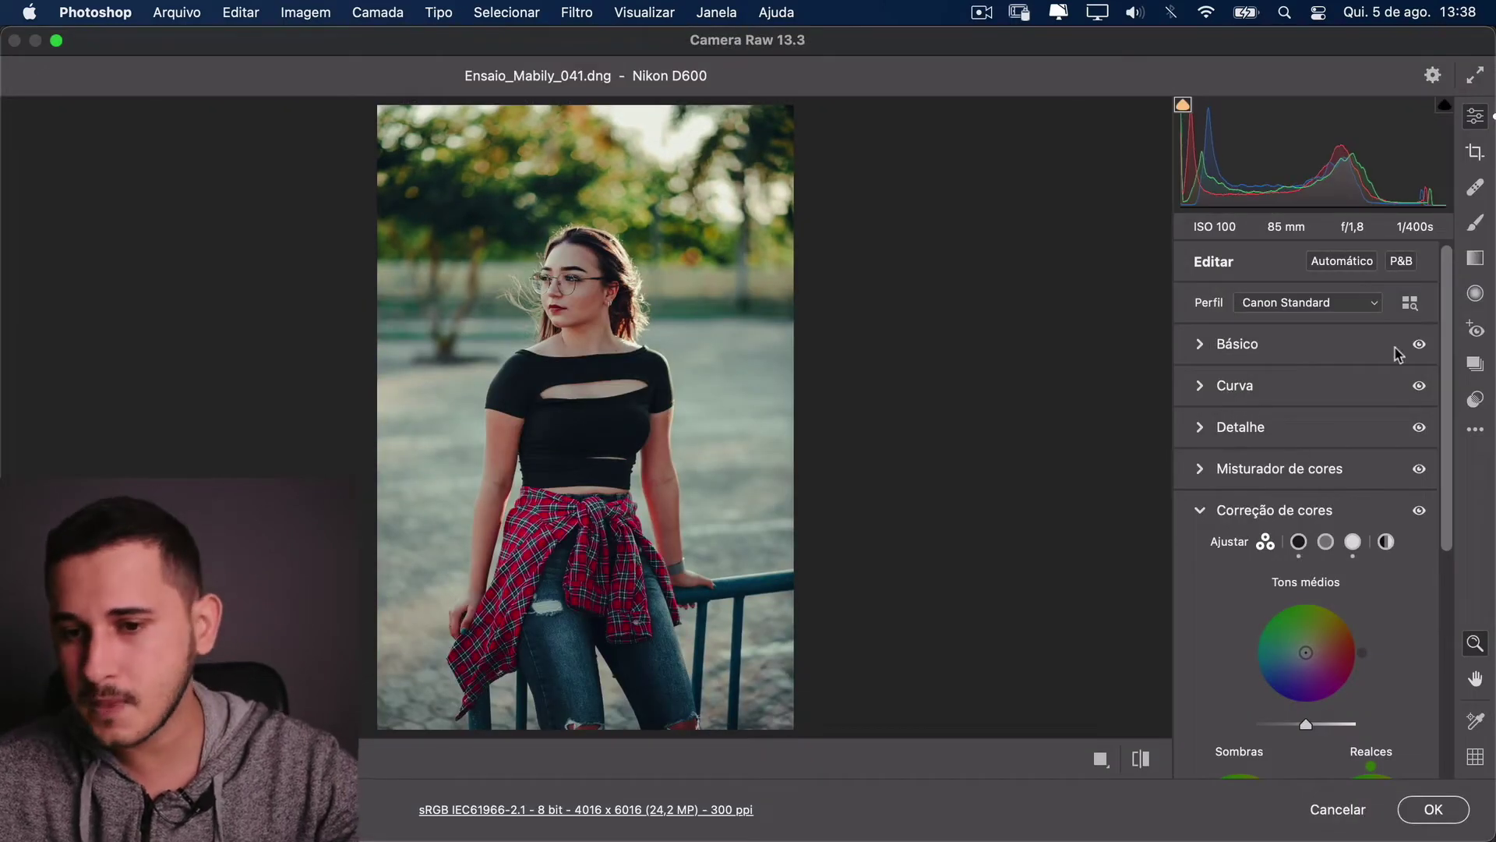
click(1306, 518)
click(1200, 468)
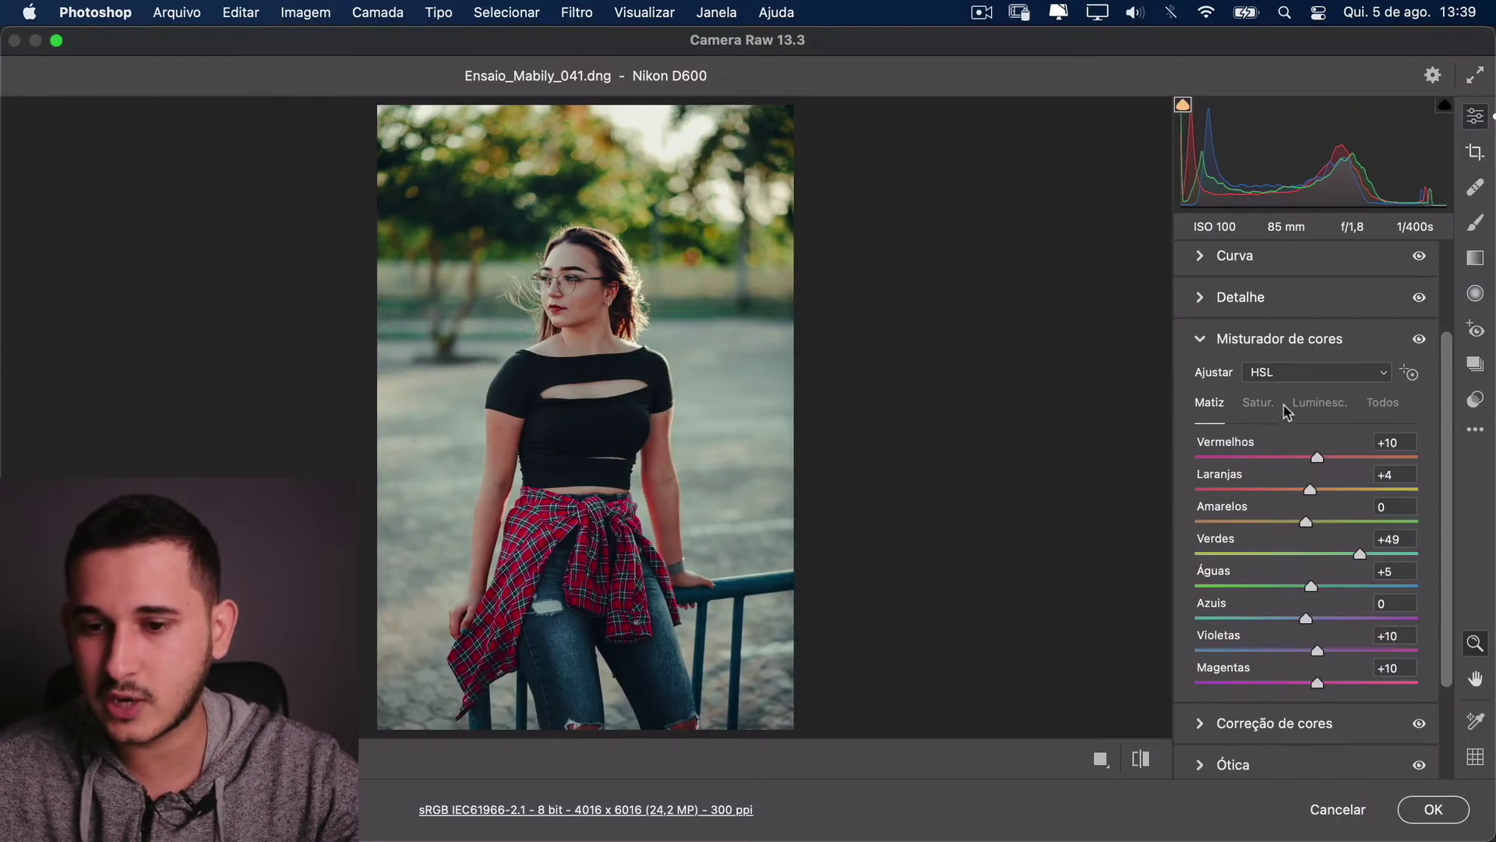
click(1409, 372)
drag(589, 206, 398, 206)
drag(643, 173, 491, 167)
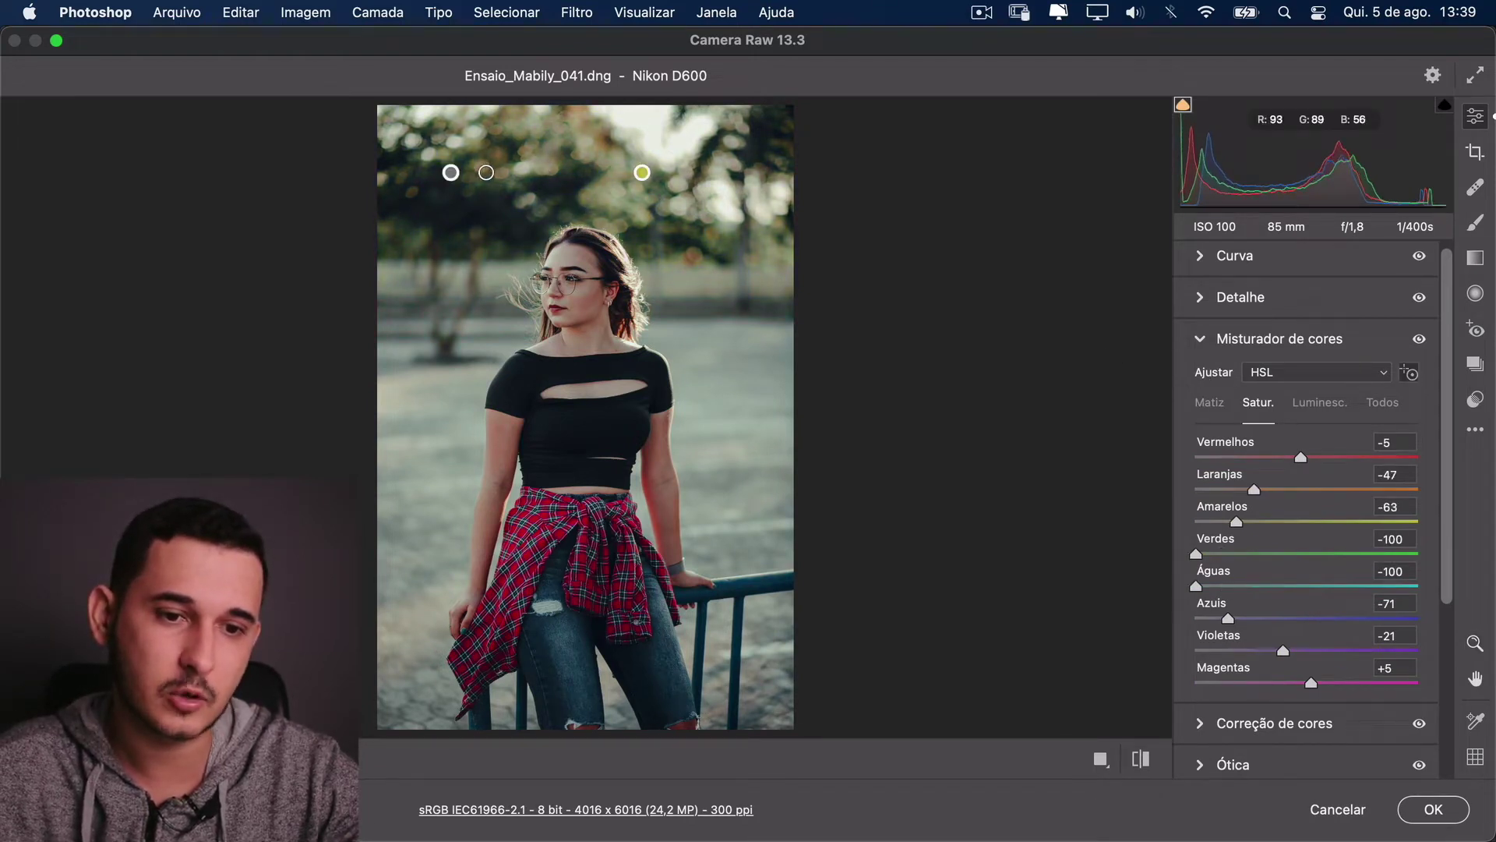
click(1441, 816)
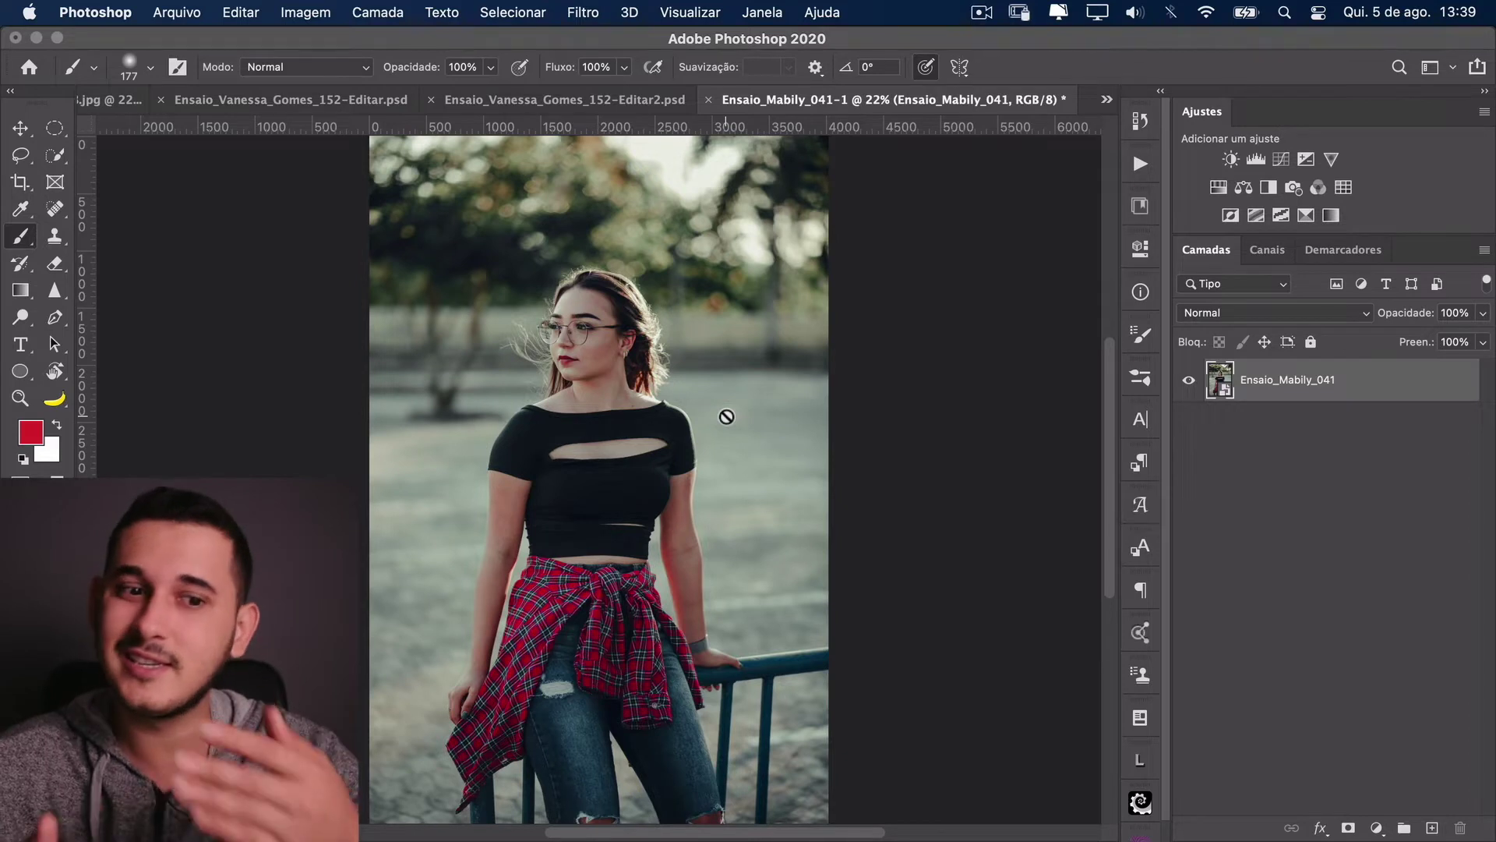
Step: Reopen the Ensaio_Mabily_041 smart object in Camera Raw to inspect its stored settings, leaving without applying anything
double_click(1226, 394)
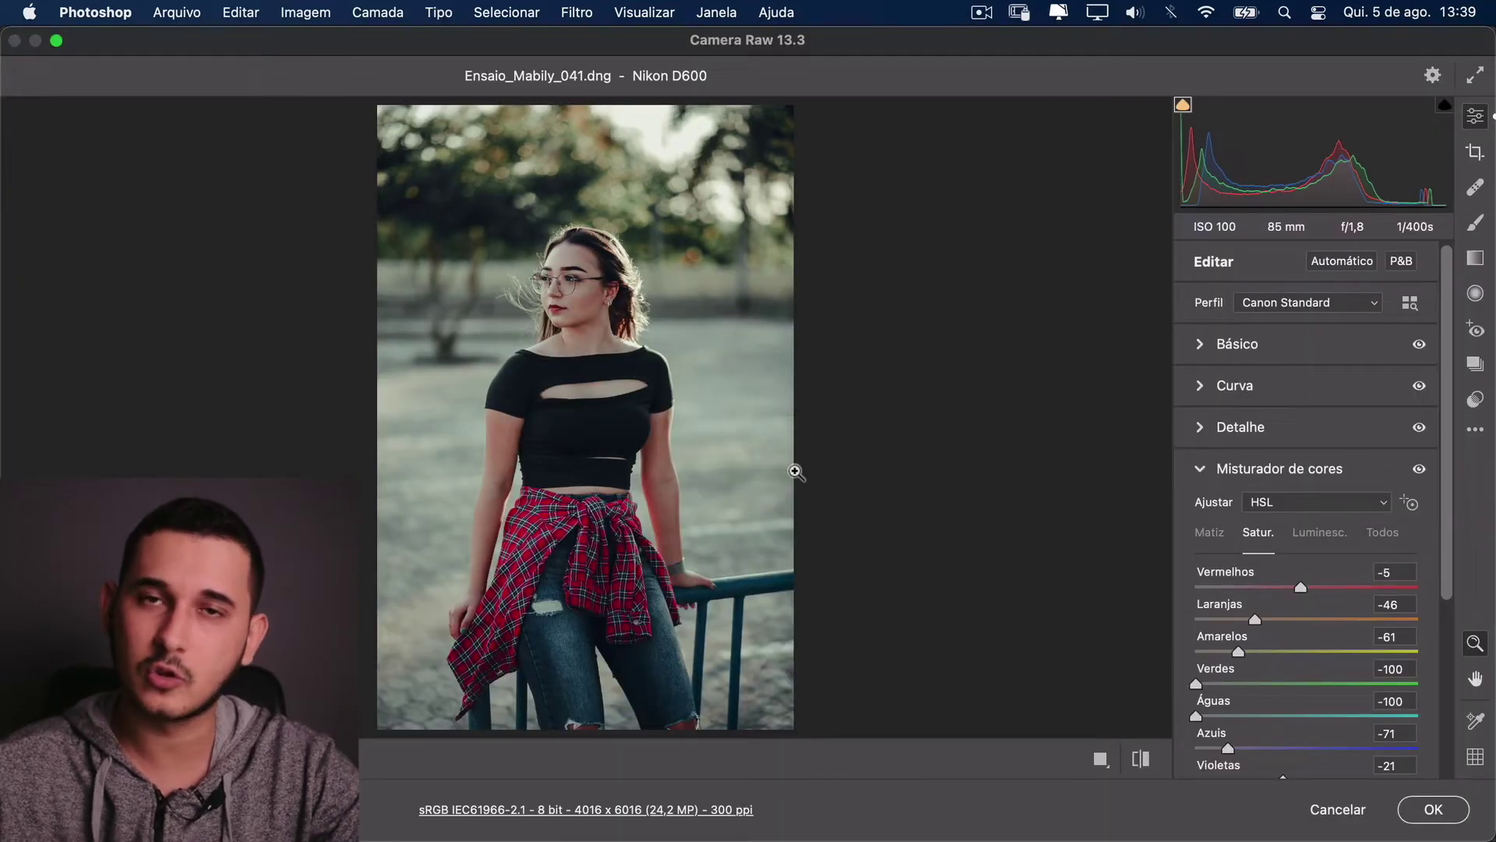
key(Escape)
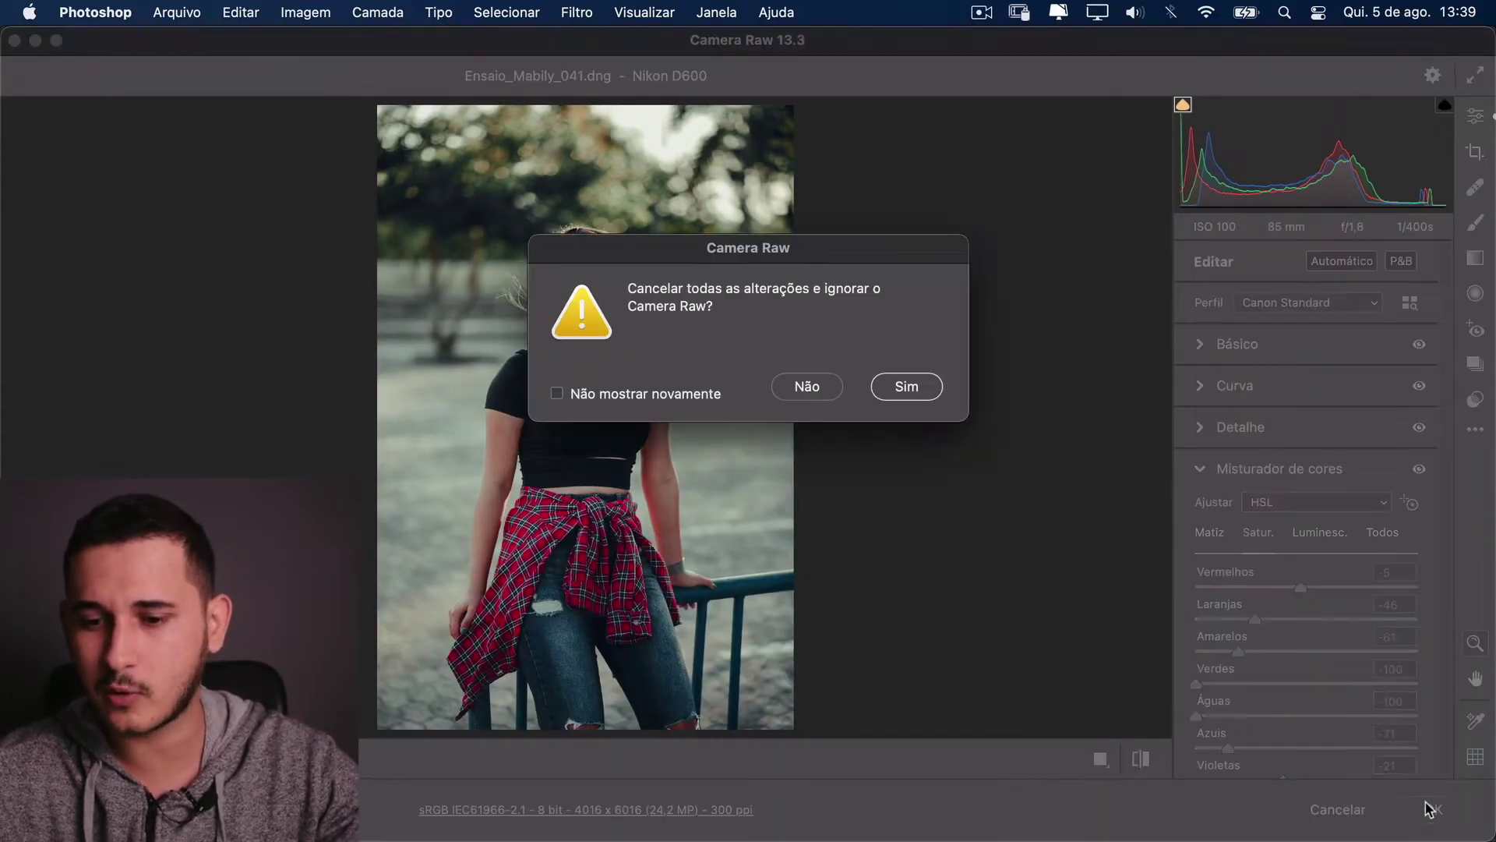
click(907, 386)
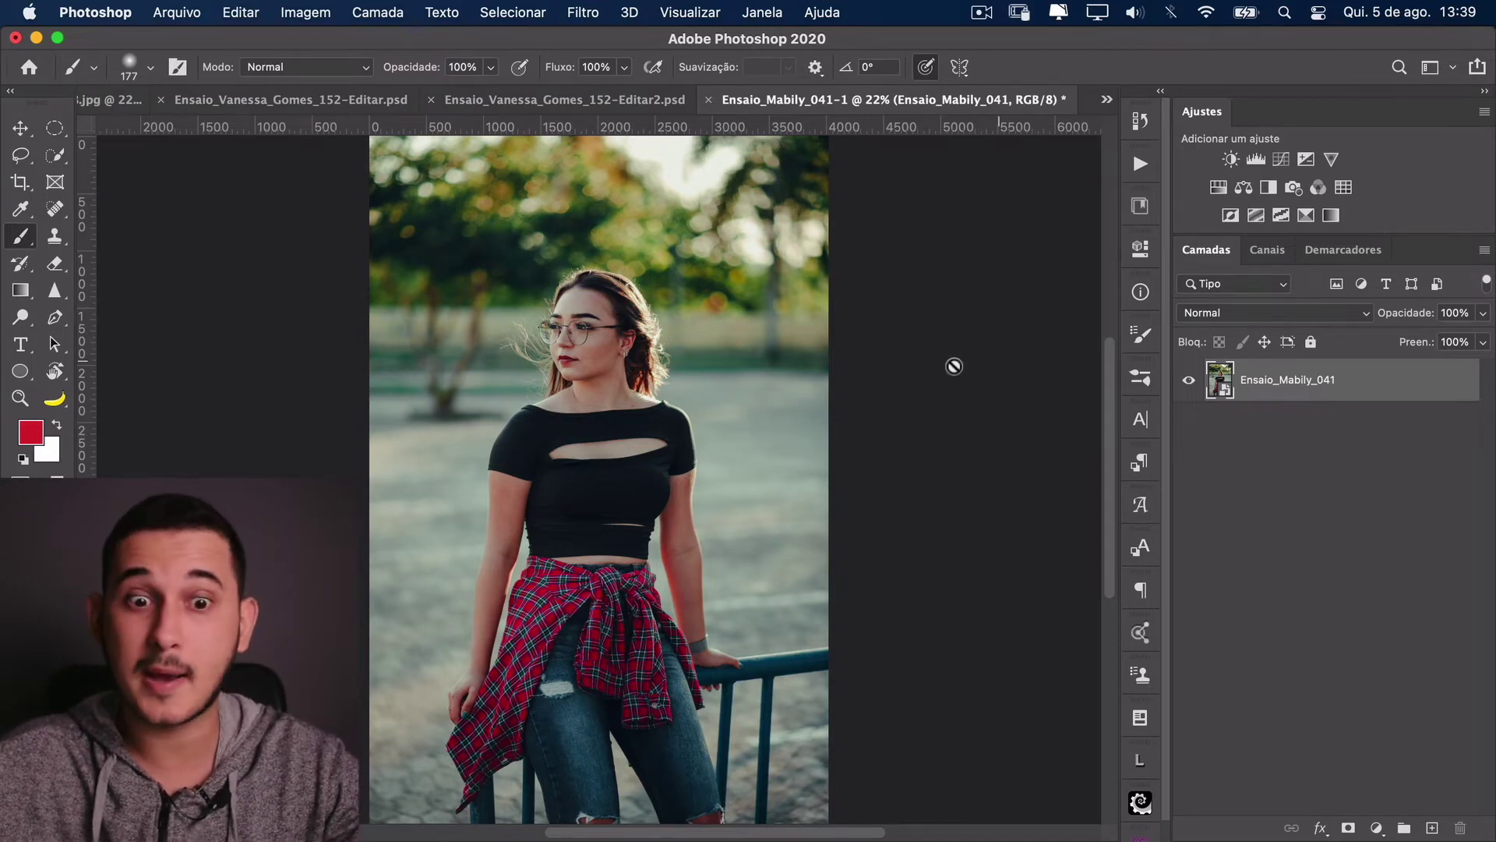
Step: Place Ensaio_Mabily_088.jpg from the Finder folder arquivos into the Ensaio_Mabily_041-1 document as a smart object
key(super+Tab)
key(super+Tab)
click(487, 286)
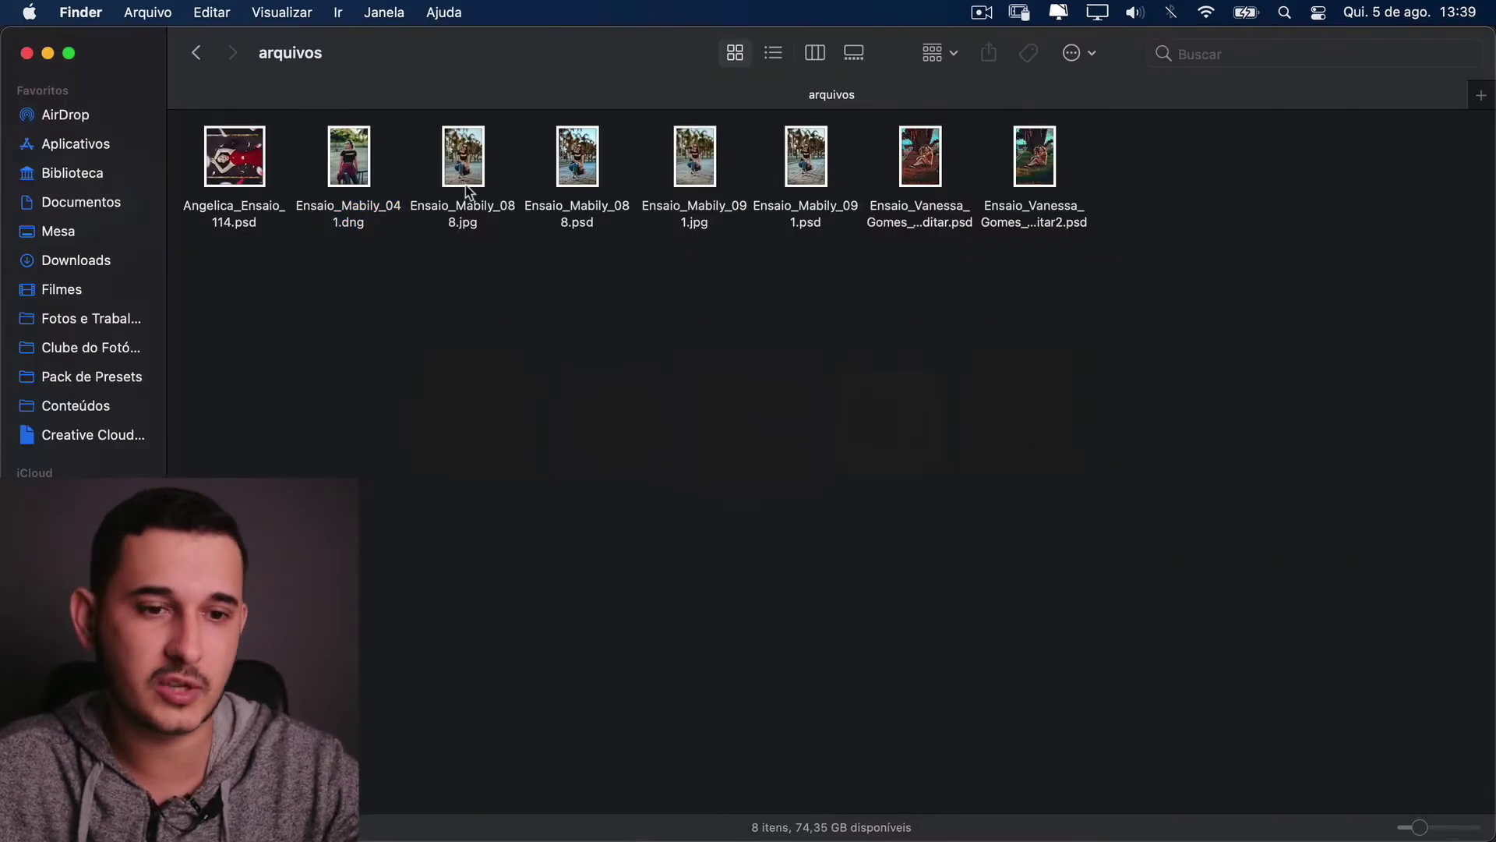
key(Right)
drag(508, 221, 678, 405)
key(super+Tab)
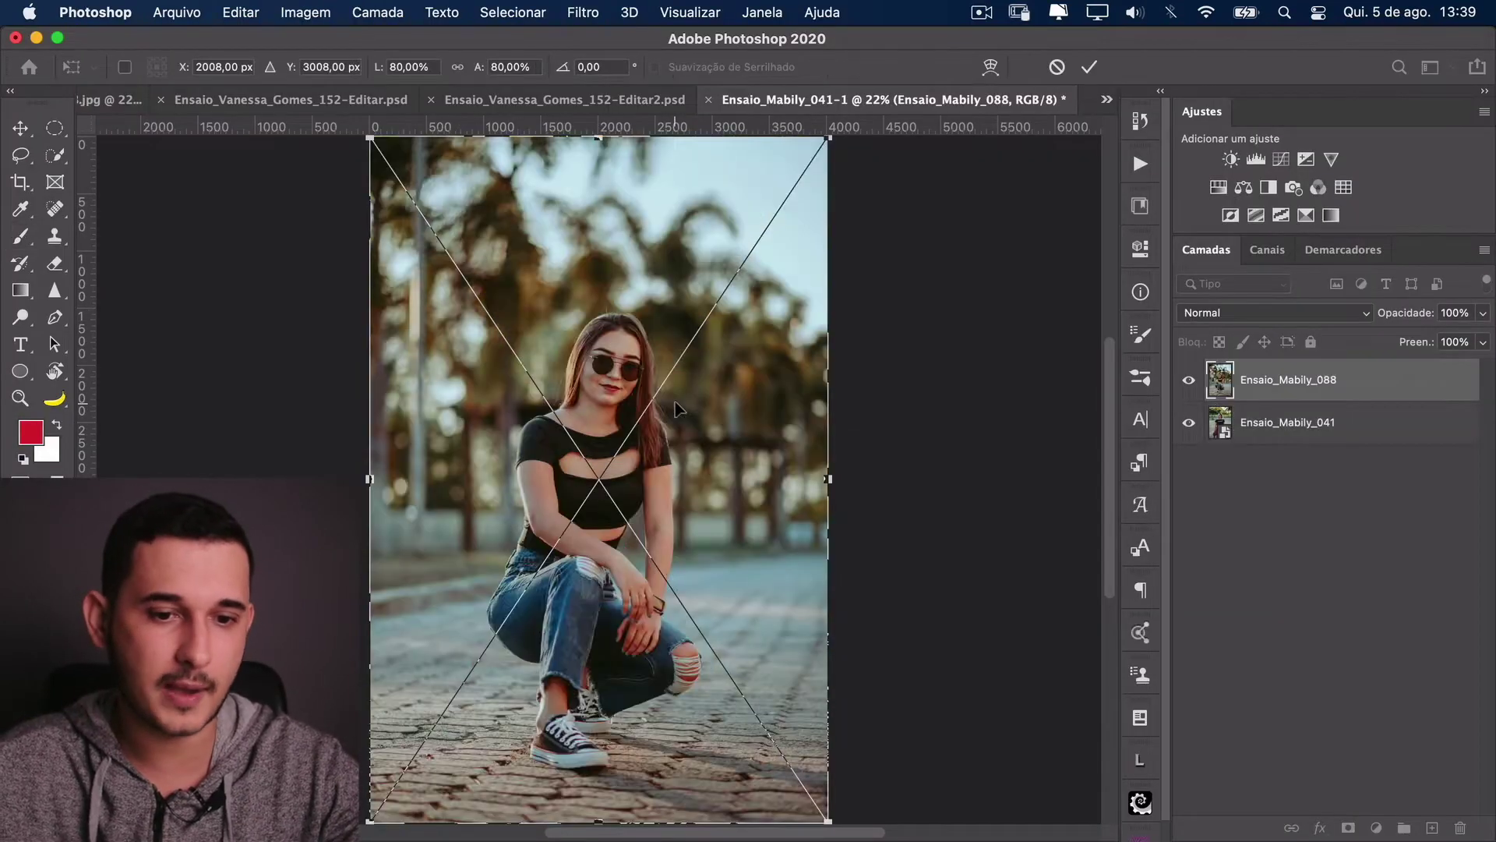
key(Return)
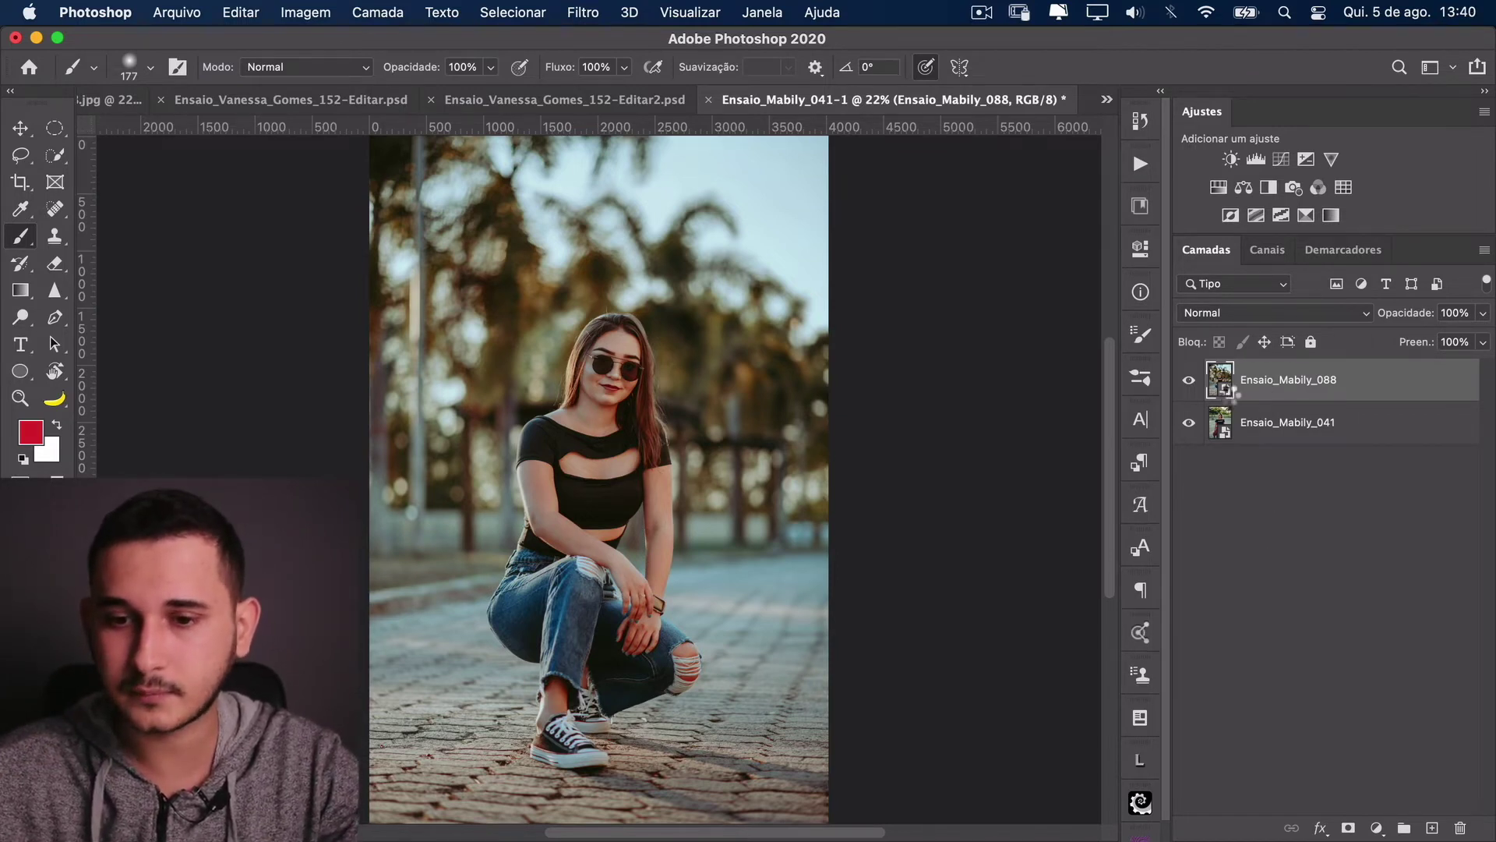
Step: Open the Ensaio_Mabily_088 smart object's contents and add a Selective Color adjustment with Vermelhos at Ciano +6, Magenta +30 and Amarelo +19
double_click(1228, 398)
key(super+0)
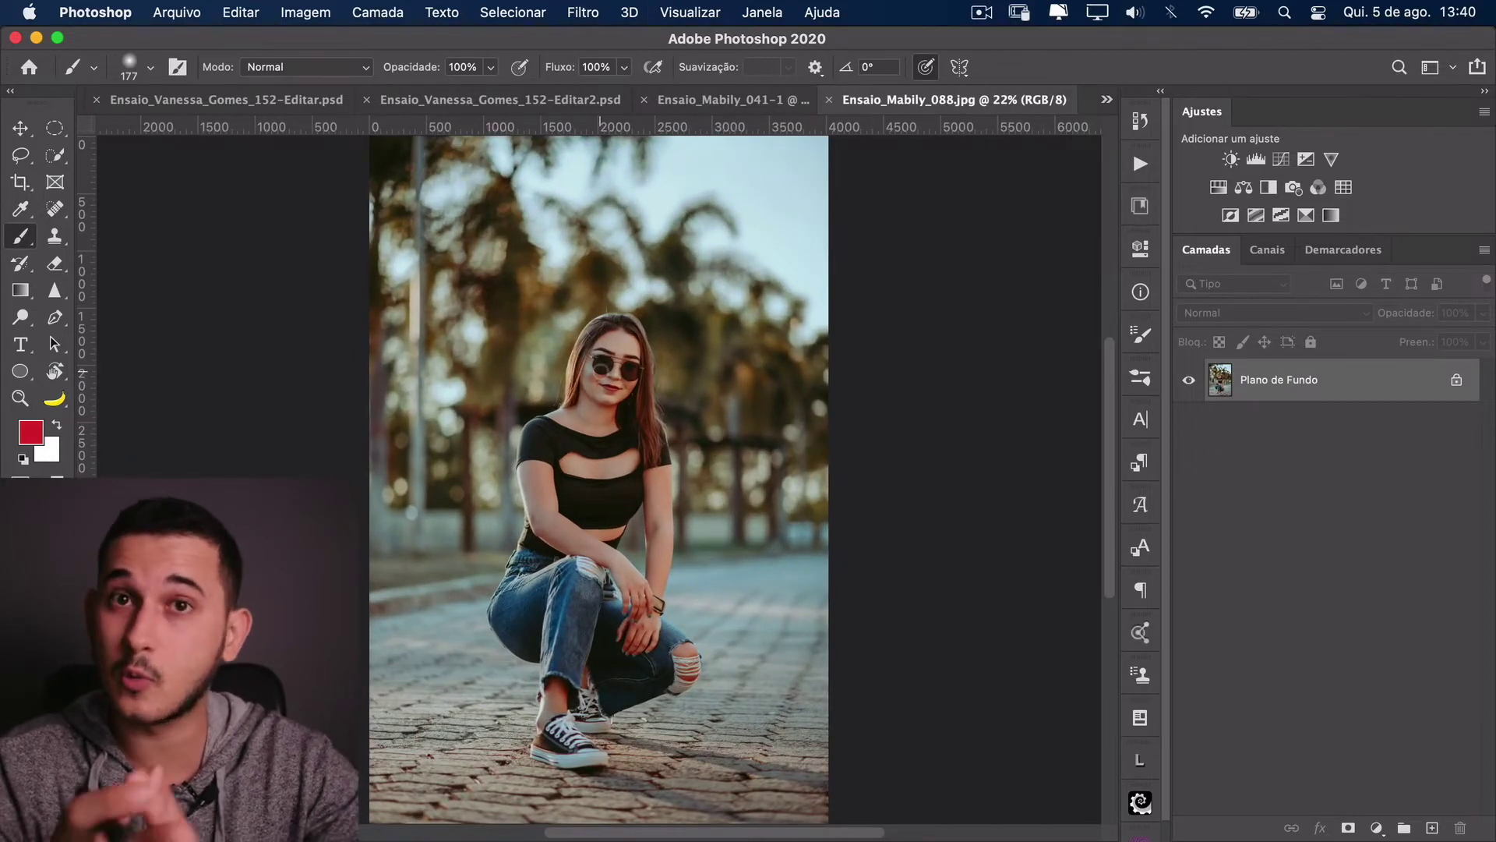
click(1306, 216)
mouse_move(957, 378)
mouse_down()
mouse_move(988, 377)
mouse_move(947, 418)
mouse_move(1005, 421)
mouse_move(963, 380)
mouse_up()
drag(956, 458, 983, 460)
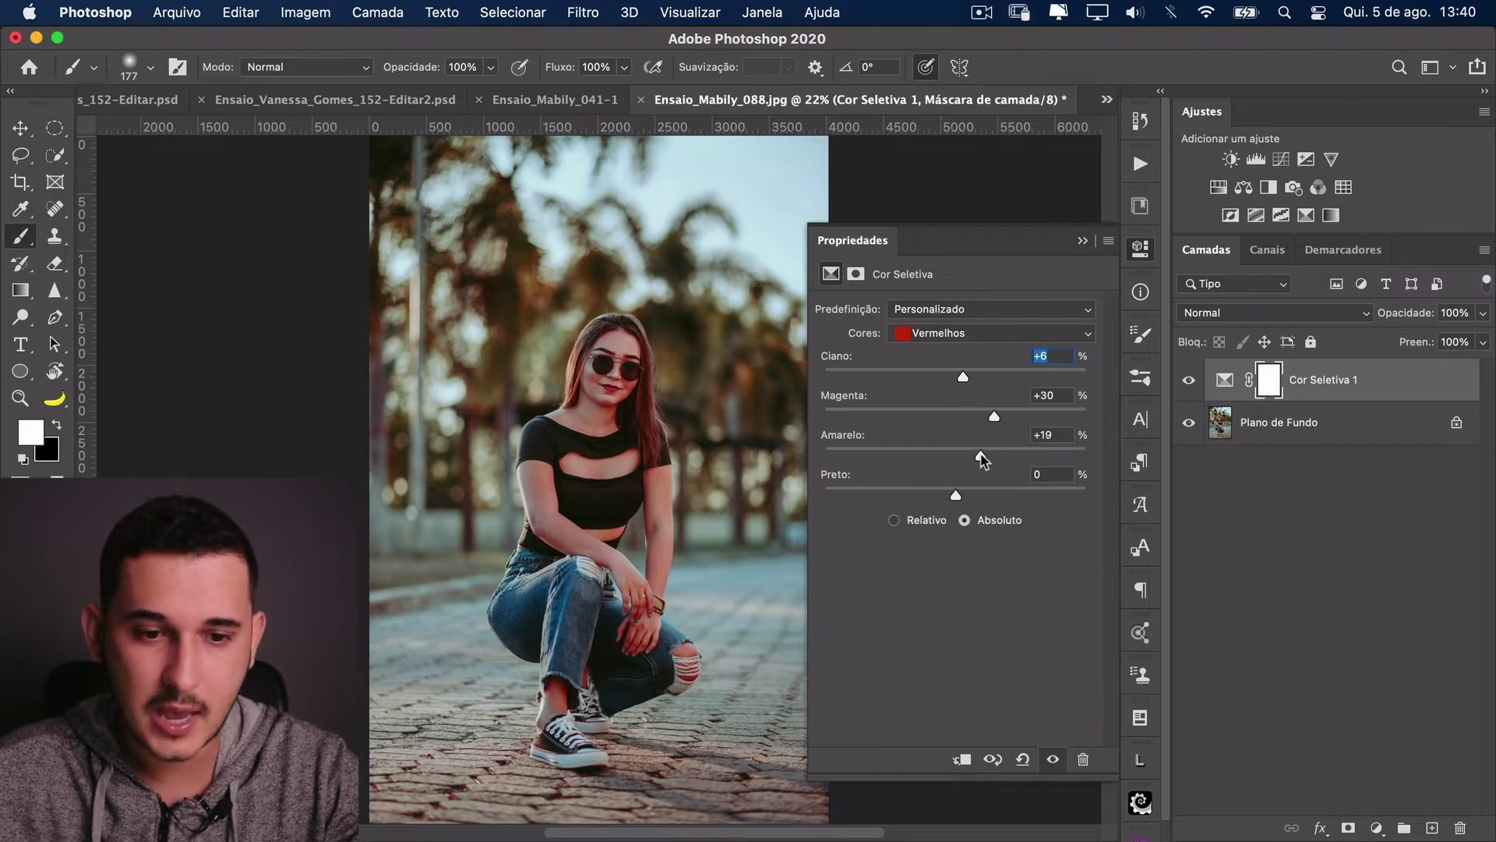
Step: Set the Selective Color adjustment's Verdes to Ciano +19, Magenta +34 and Amarelo -56
click(949, 333)
click(955, 363)
drag(956, 376, 999, 417)
drag(966, 465, 904, 465)
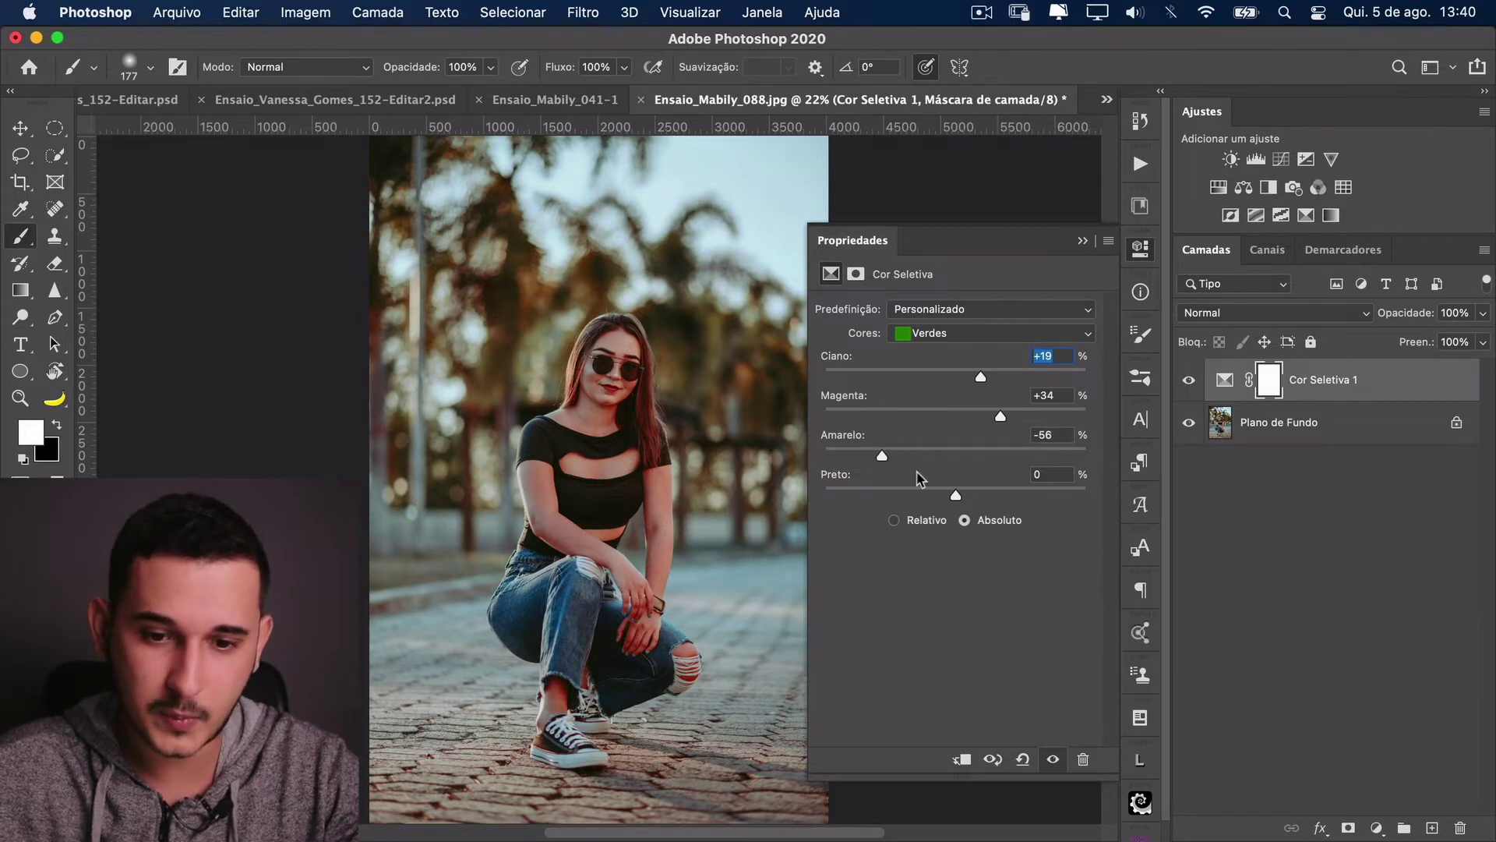
click(1082, 241)
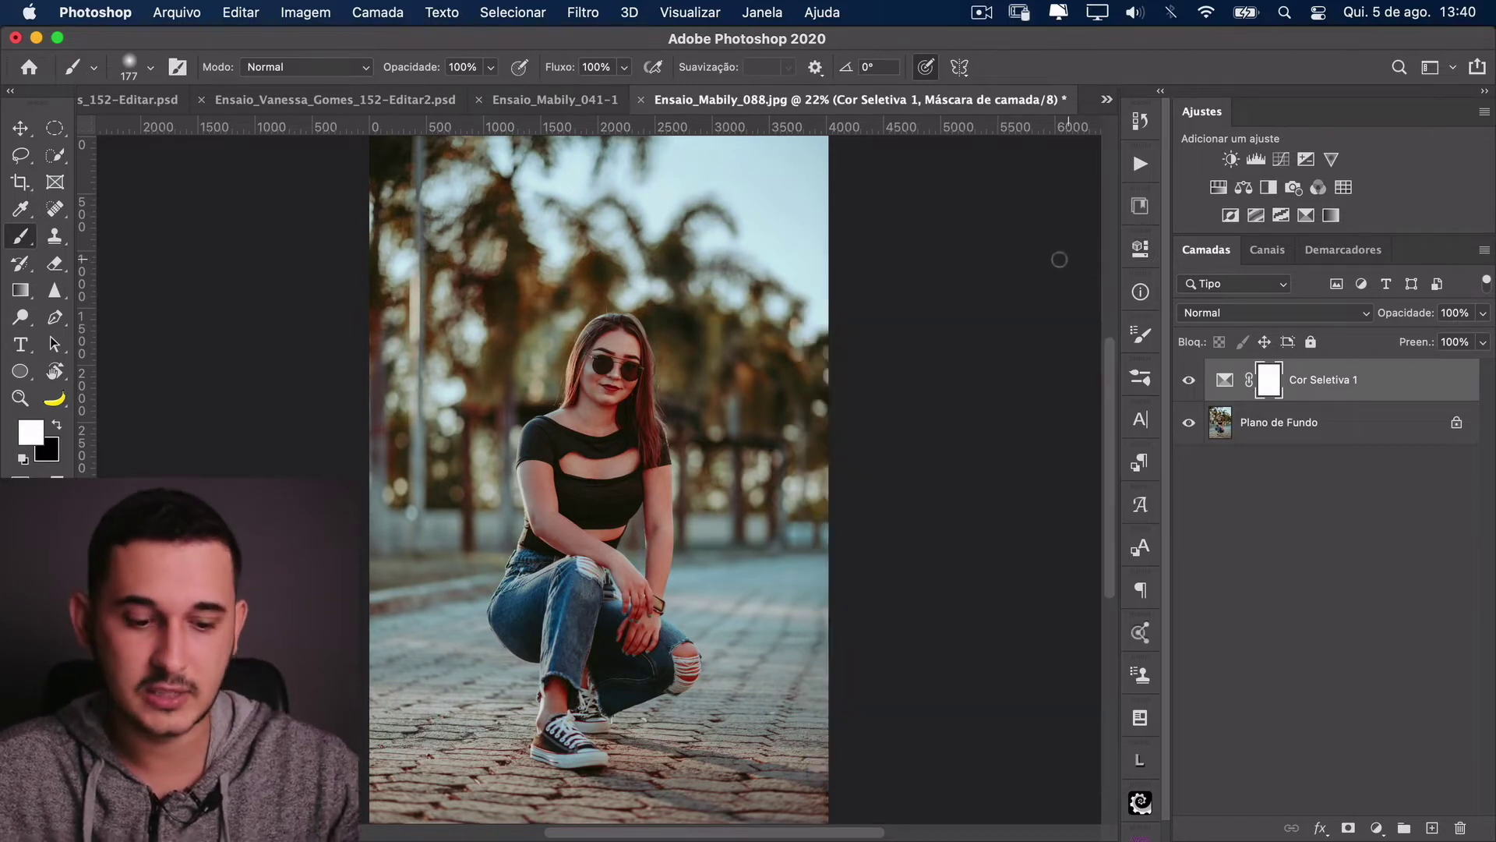
Step: Try to save the layered Ensaio_Mabily_088.jpg contents back to the smart object
key(super+s)
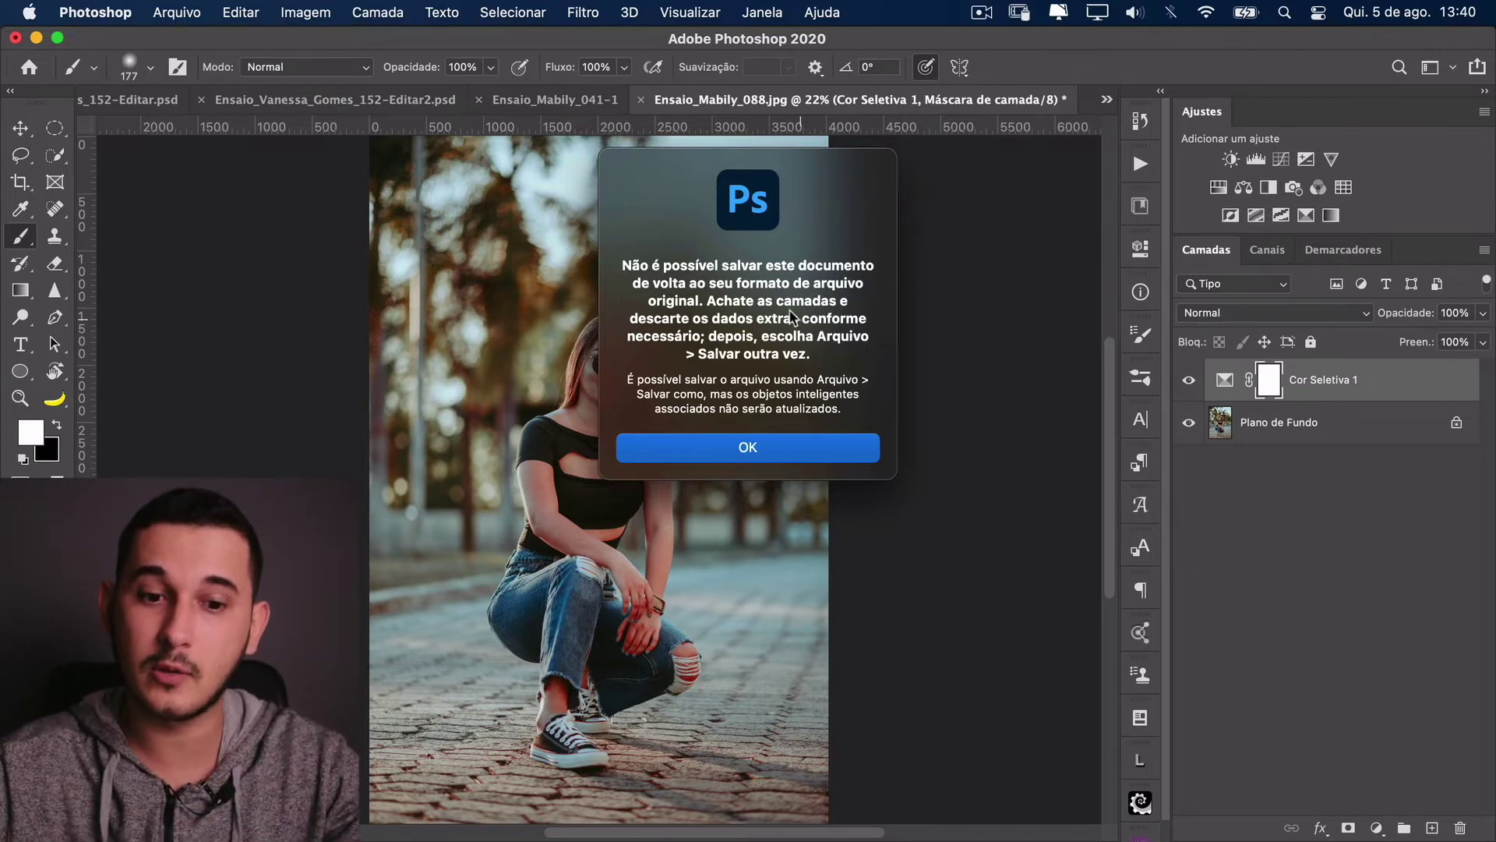
click(793, 450)
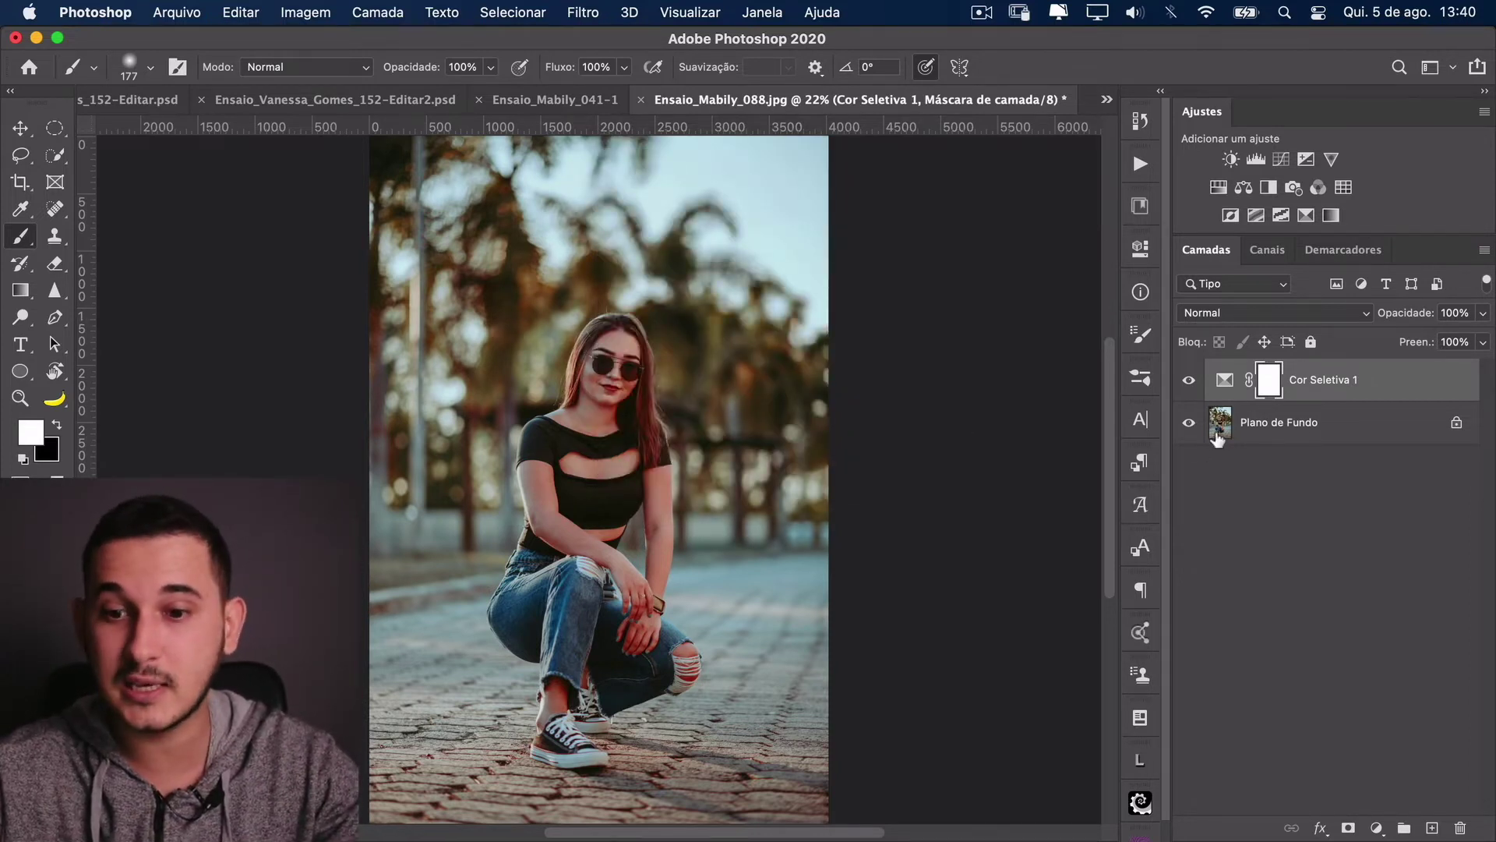
drag(1218, 438, 1220, 441)
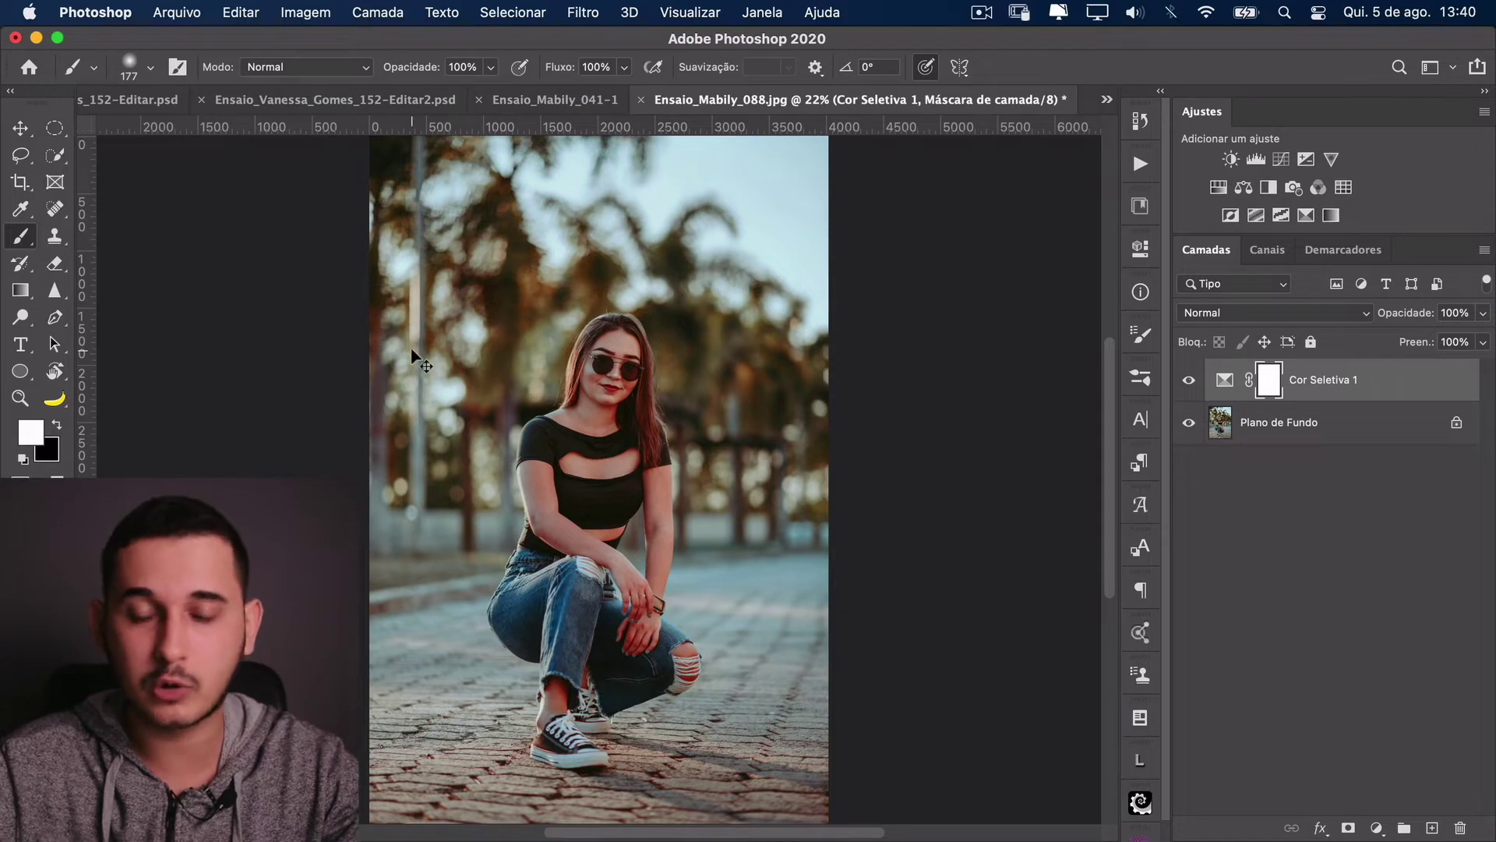
Step: Flatten Ensaio_Mabily_088.jpg and save it as a progressive JPEG at quality 10
click(380, 12)
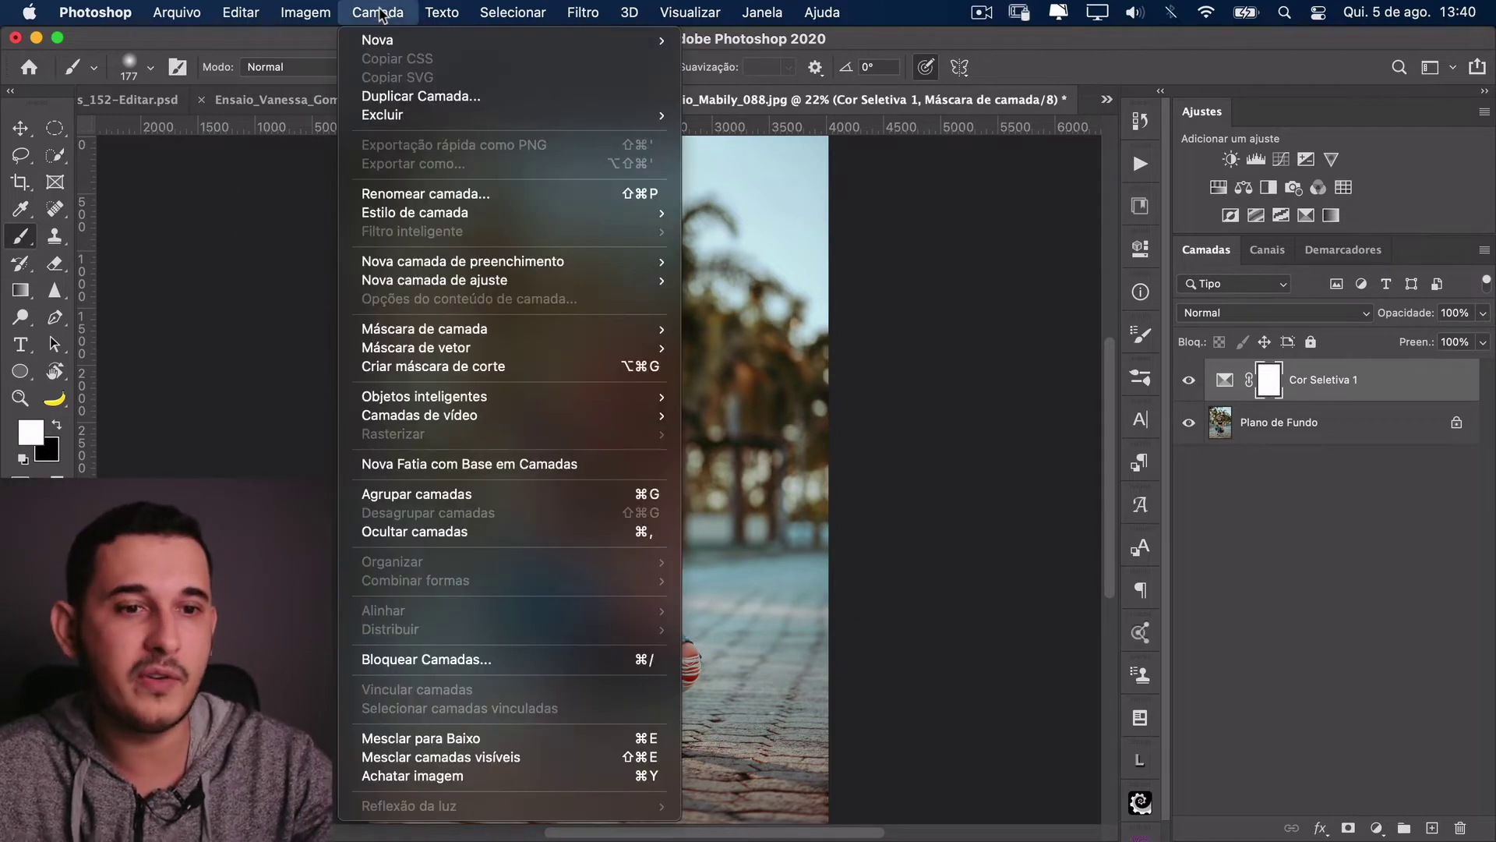
click(434, 775)
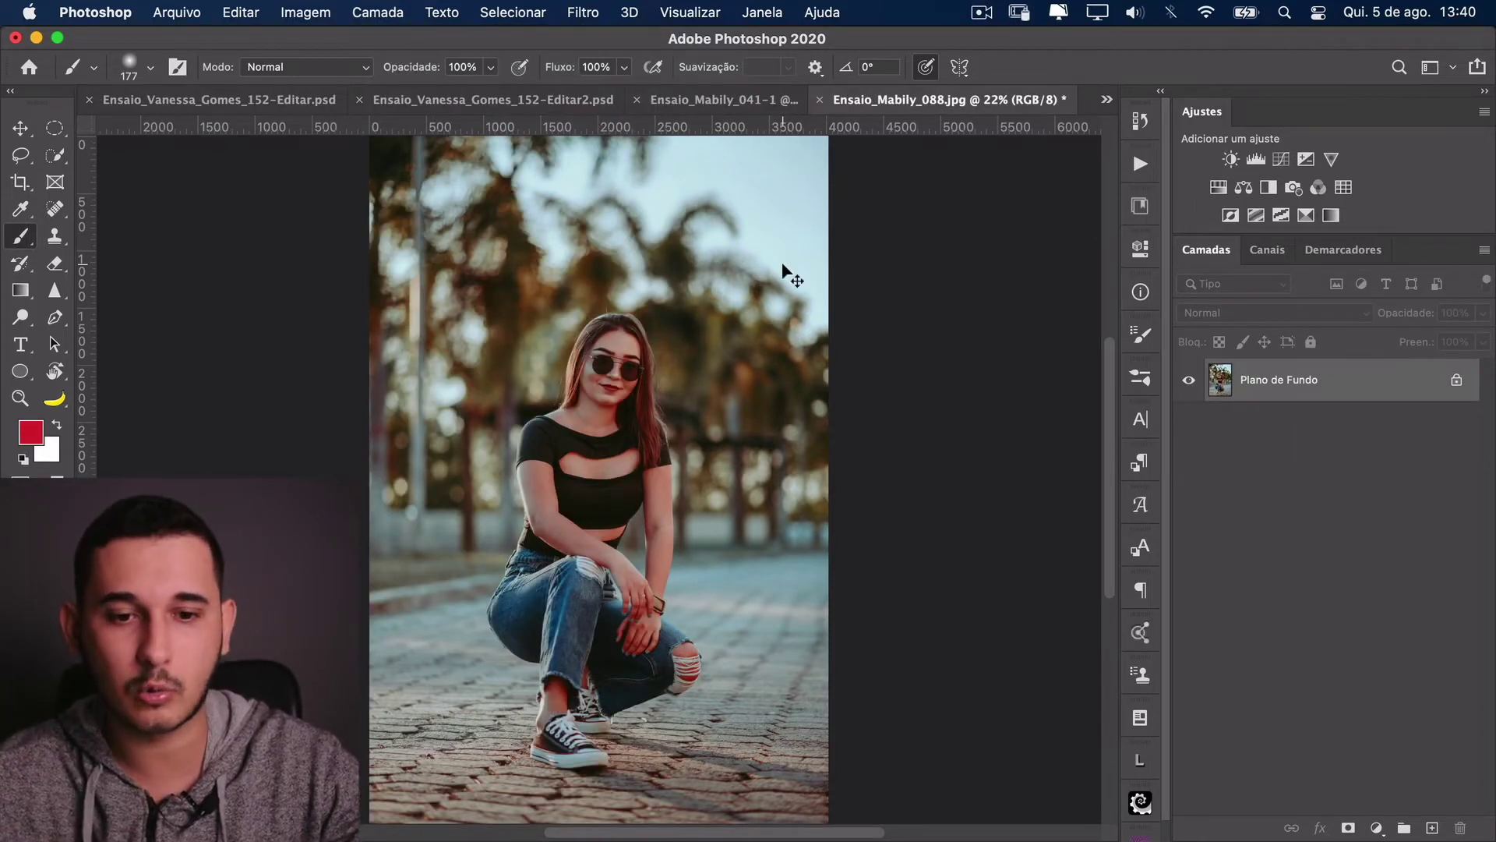
key(super+s)
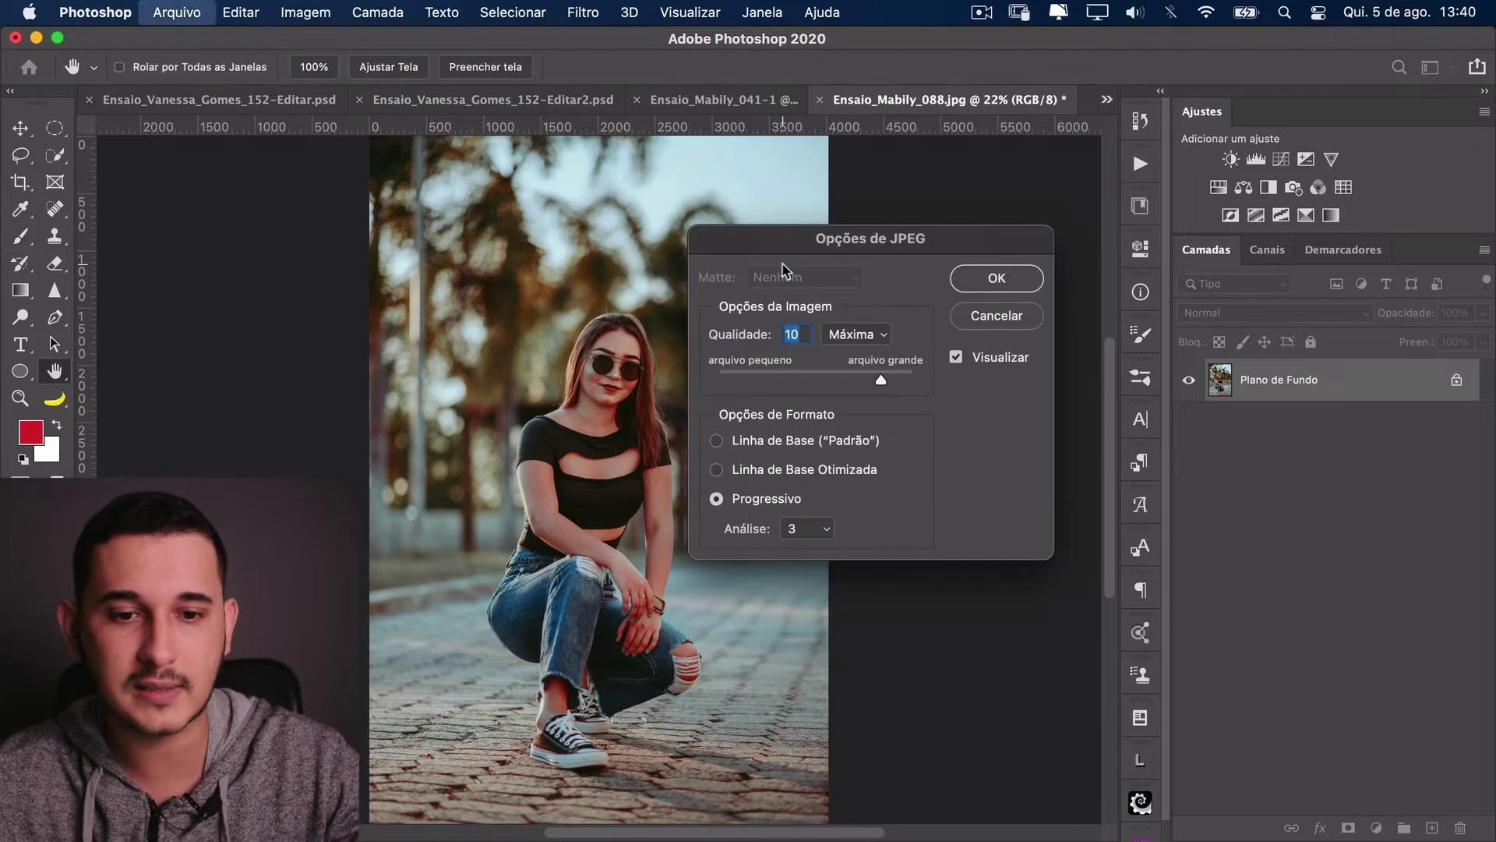
click(993, 286)
Step: Return to the Ensaio_Mabily_041-1 document and compare it with the Ensaio_Mabily_088 layer hidden and shown
mouse_move(711, 101)
mouse_down()
mouse_move(828, 299)
mouse_move(704, 102)
mouse_up()
click(701, 101)
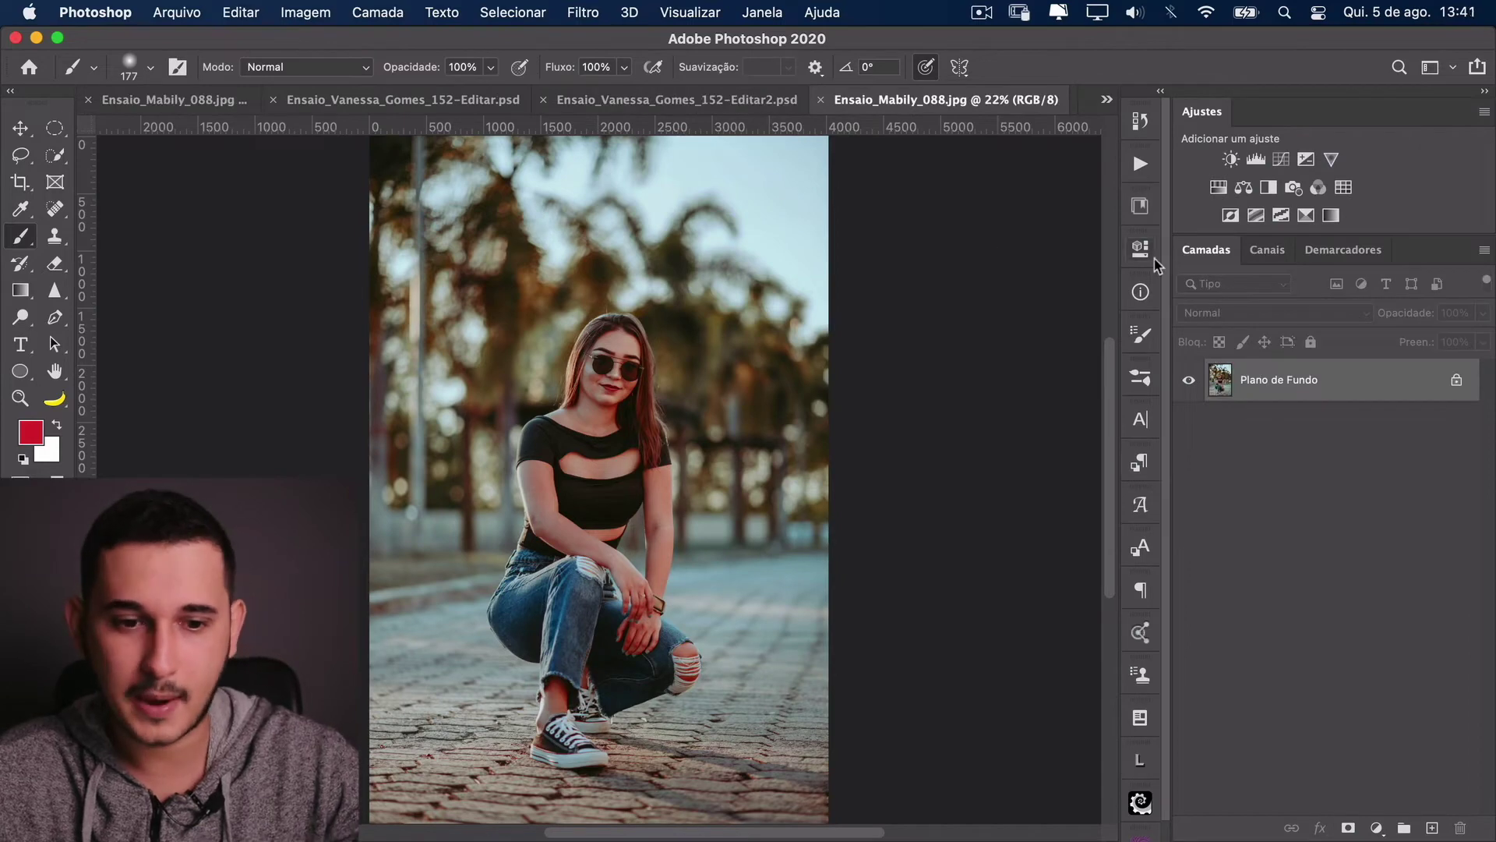
key(ctrl+Tab)
key(ctrl+Tab)
key(ctrl+Tab)
key(ctrl+Tab)
key(ctrl+Tab)
key(ctrl+Tab)
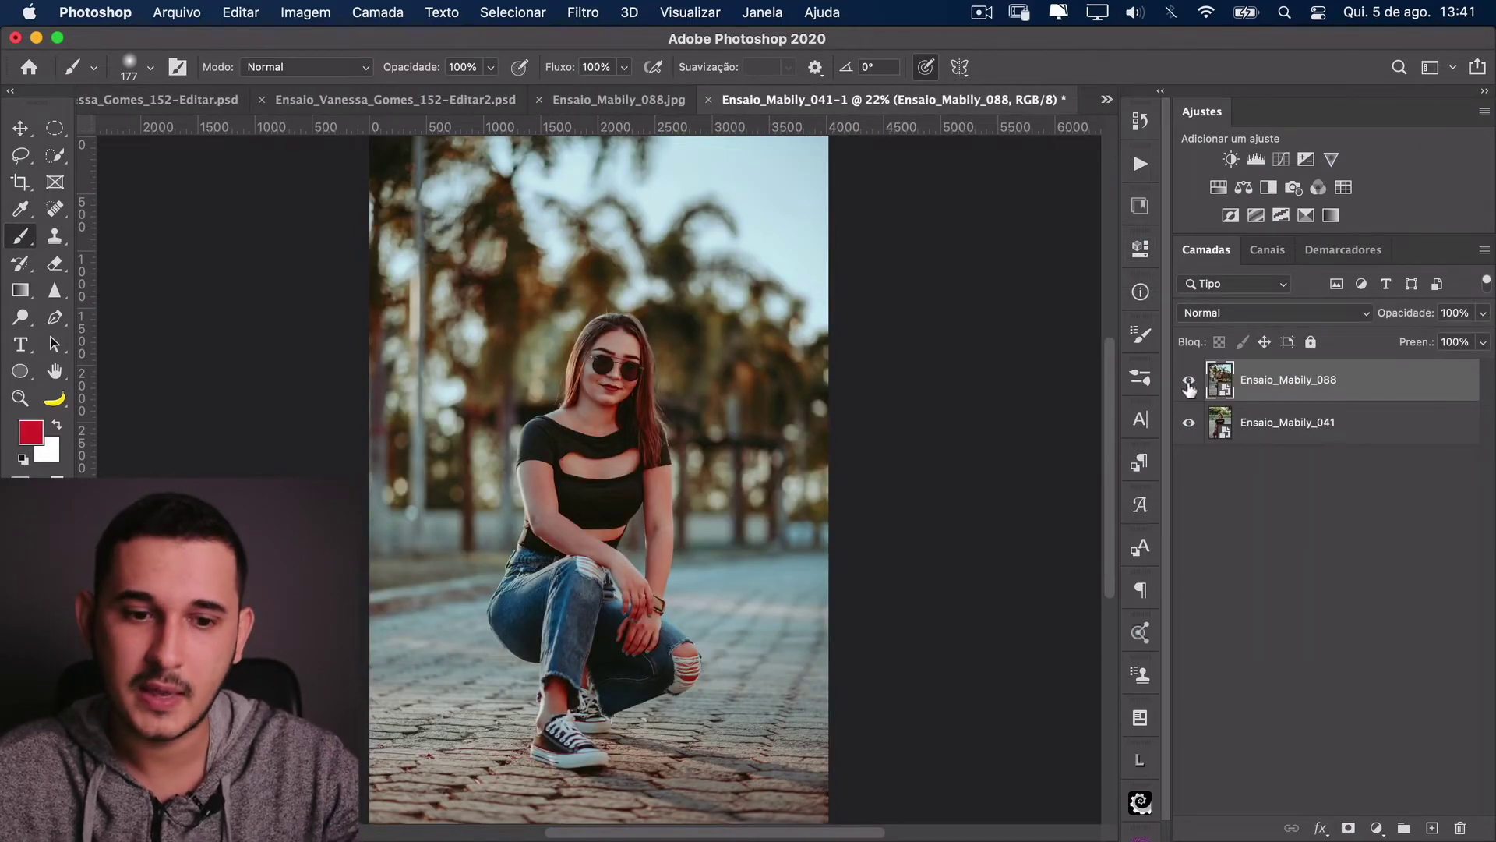
click(1189, 384)
click(1189, 384)
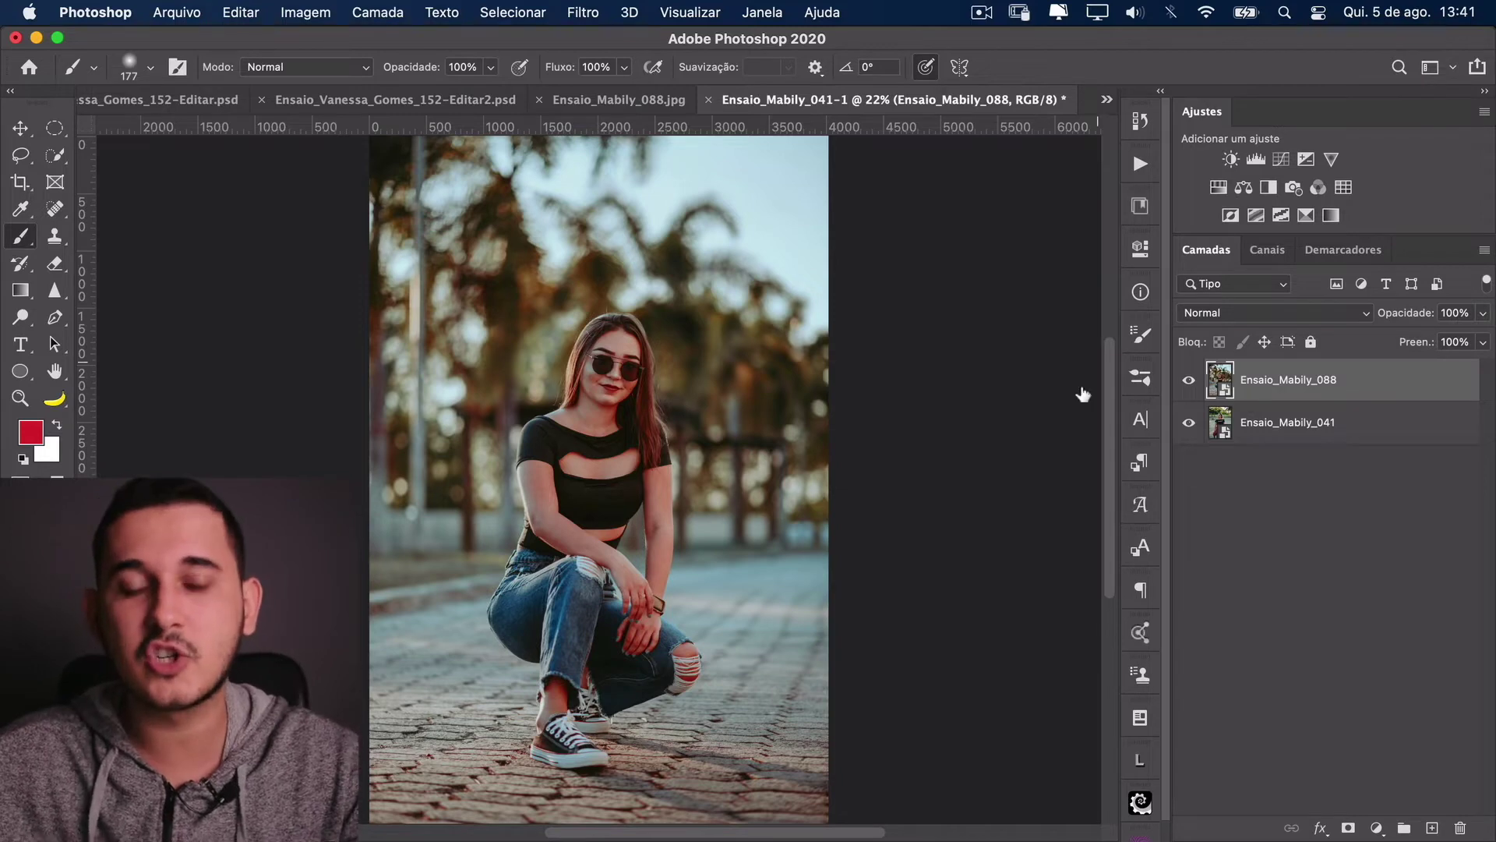
Step: Place Ensaio_Mabily_091.psd from the Finder folder into the Ensaio_Mabily_041-1 document as a smart object
key(super+Tab)
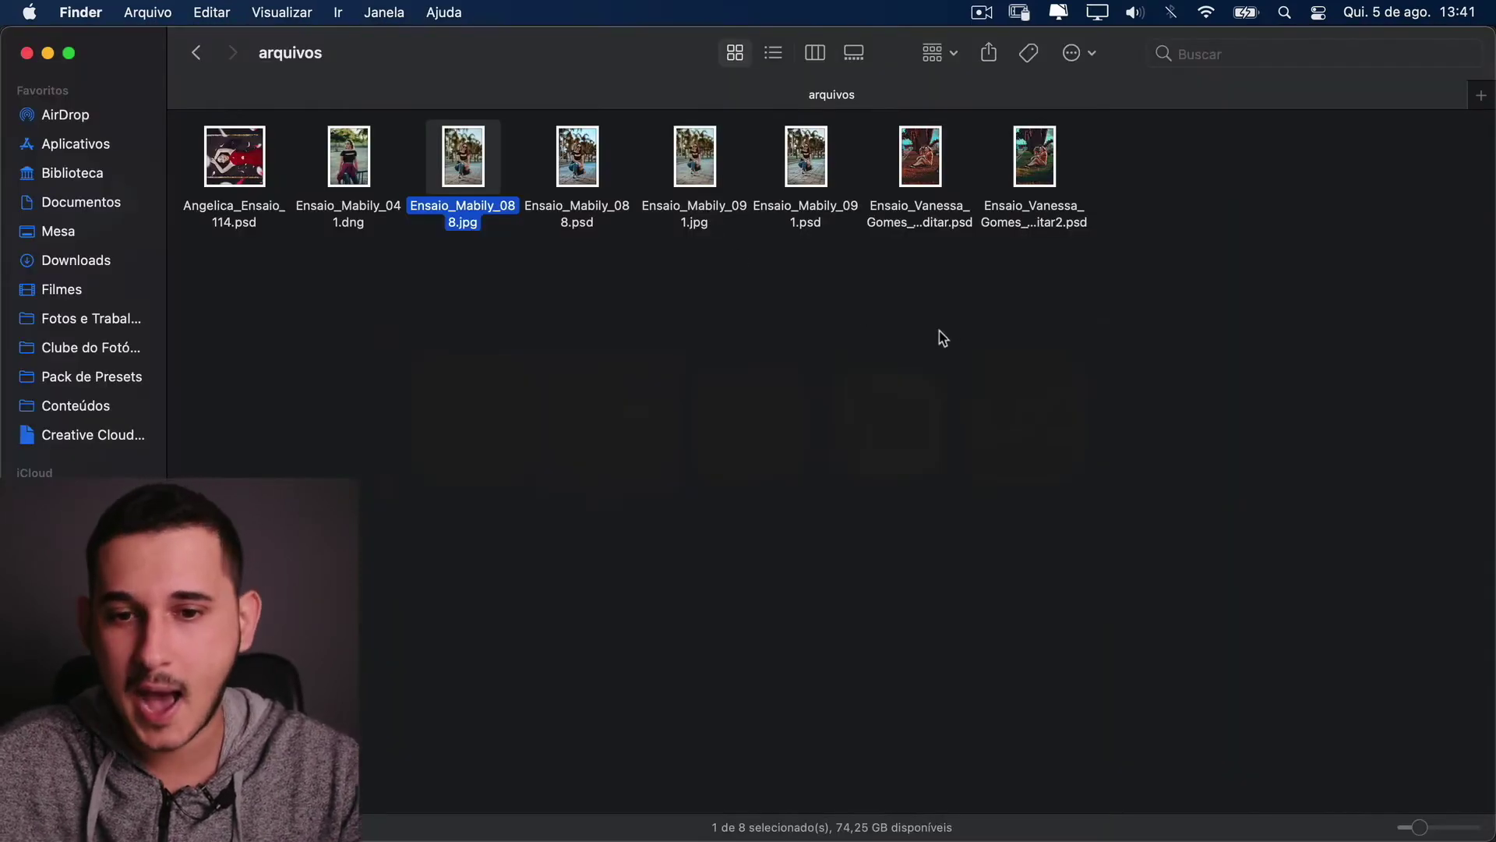
click(896, 296)
click(798, 228)
drag(834, 168, 725, 320)
key(super+Tab)
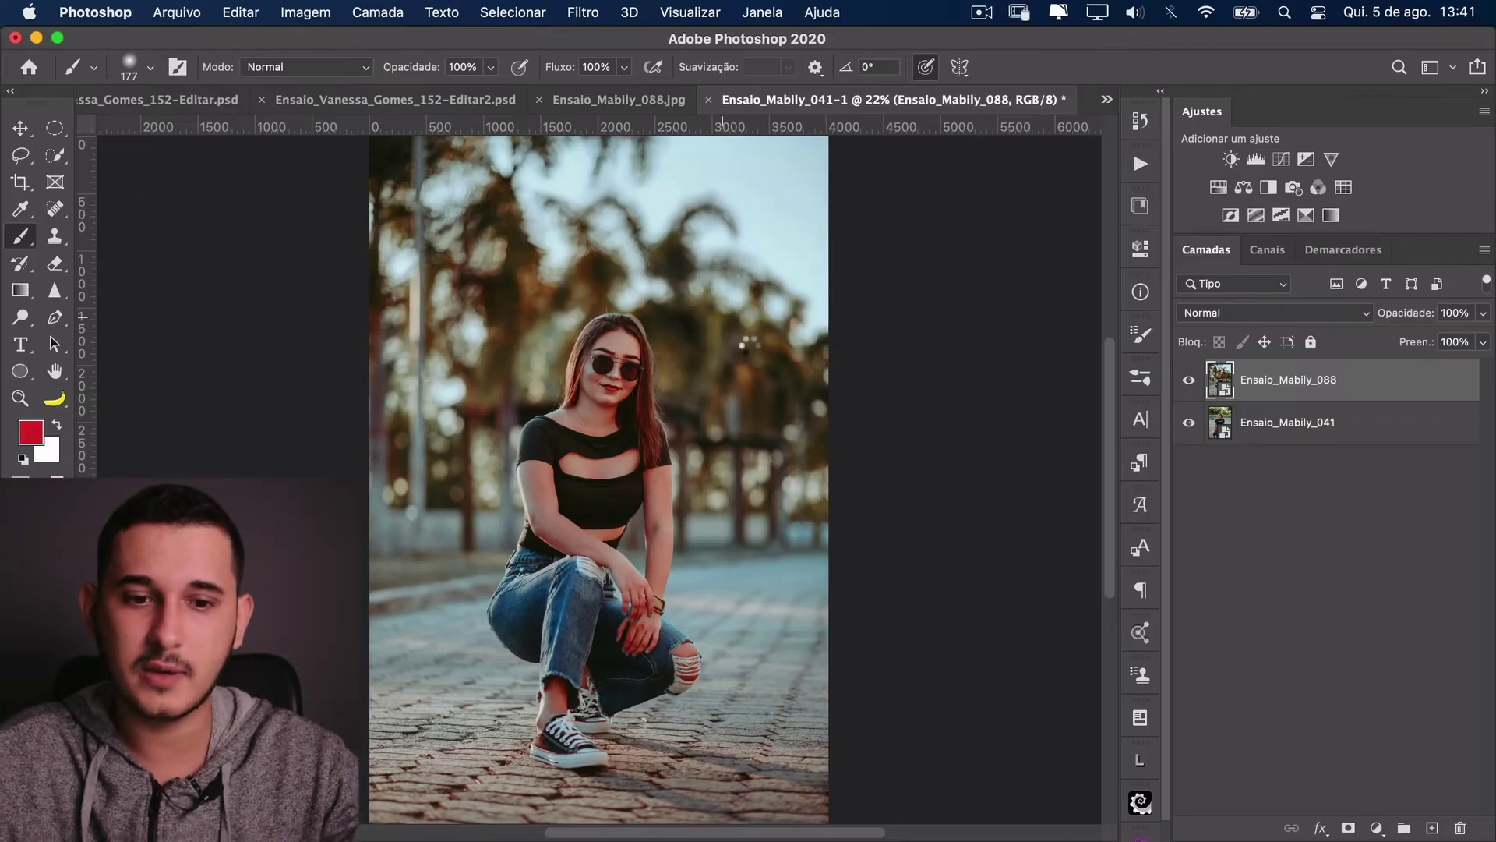
key(Return)
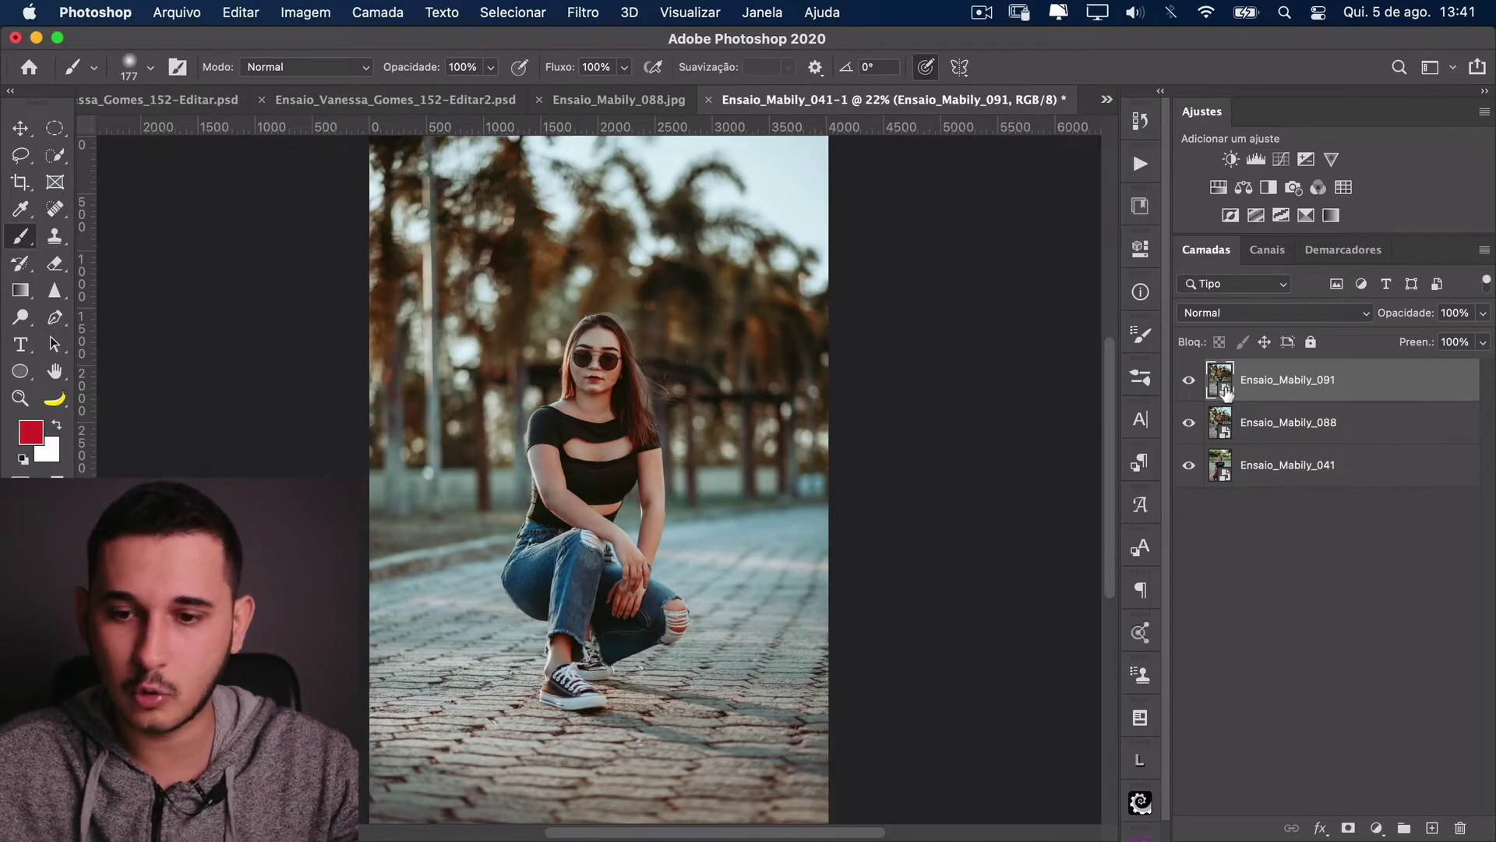
Step: Open the Ensaio_Mabily_091 contents and add a Selective Color adjustment, raising Ciano in Verdes and setting Ciano to -85 in Amarelos
double_click(1231, 389)
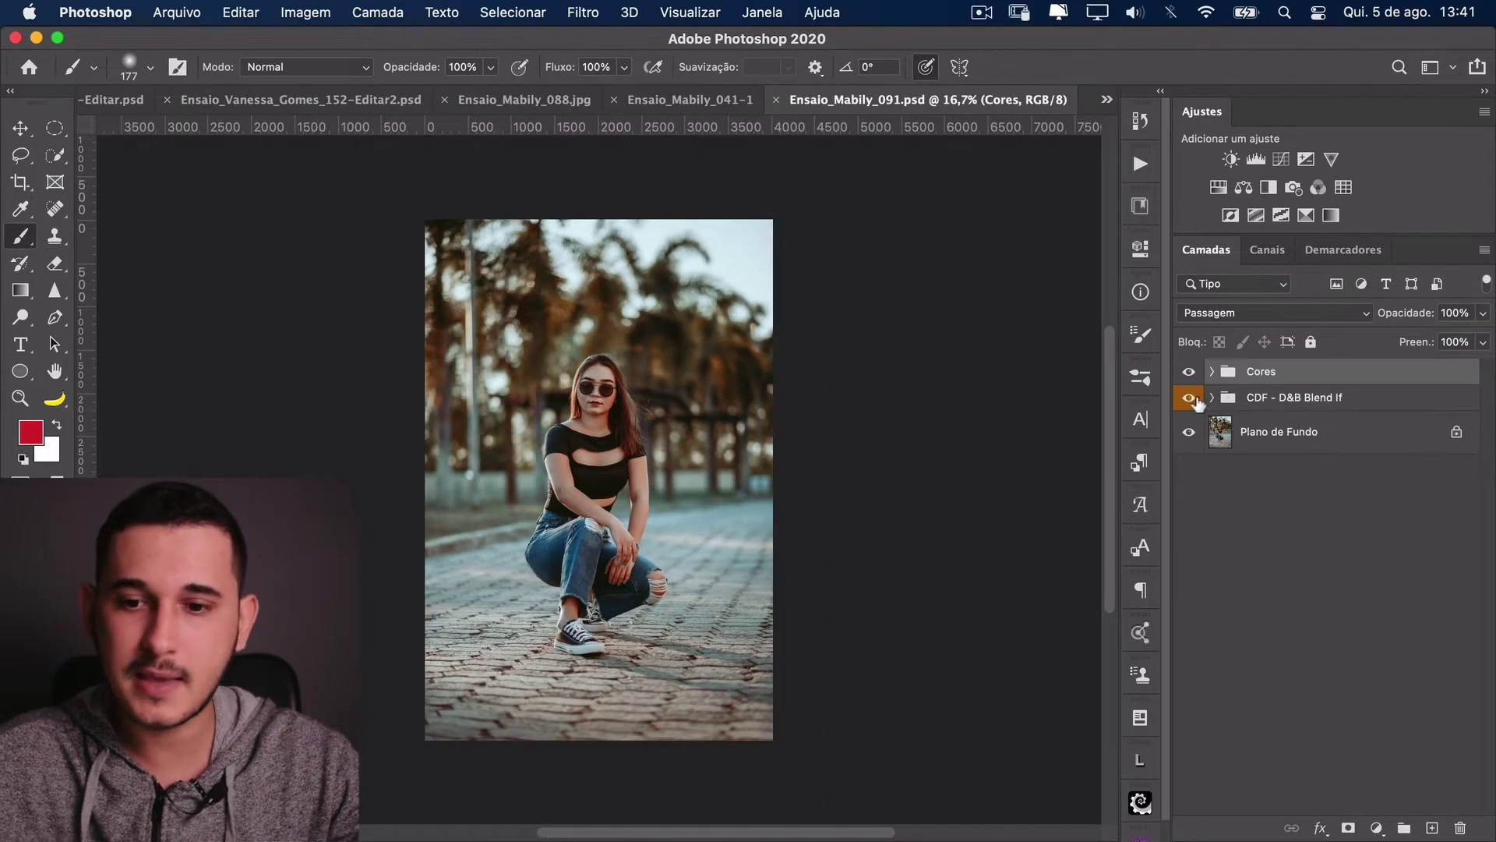
click(1307, 216)
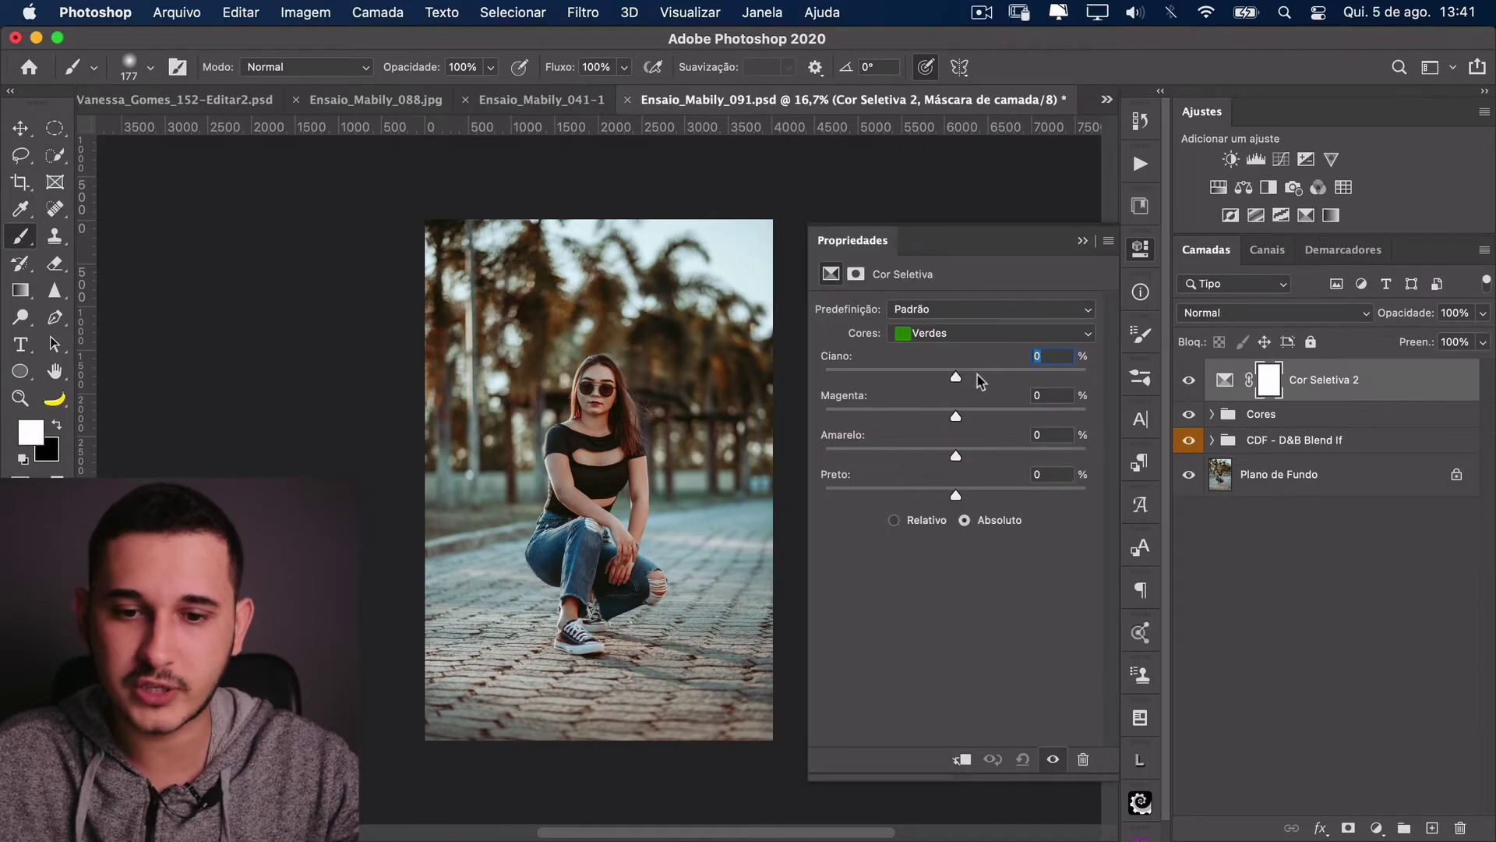
drag(957, 377, 1026, 378)
click(1010, 333)
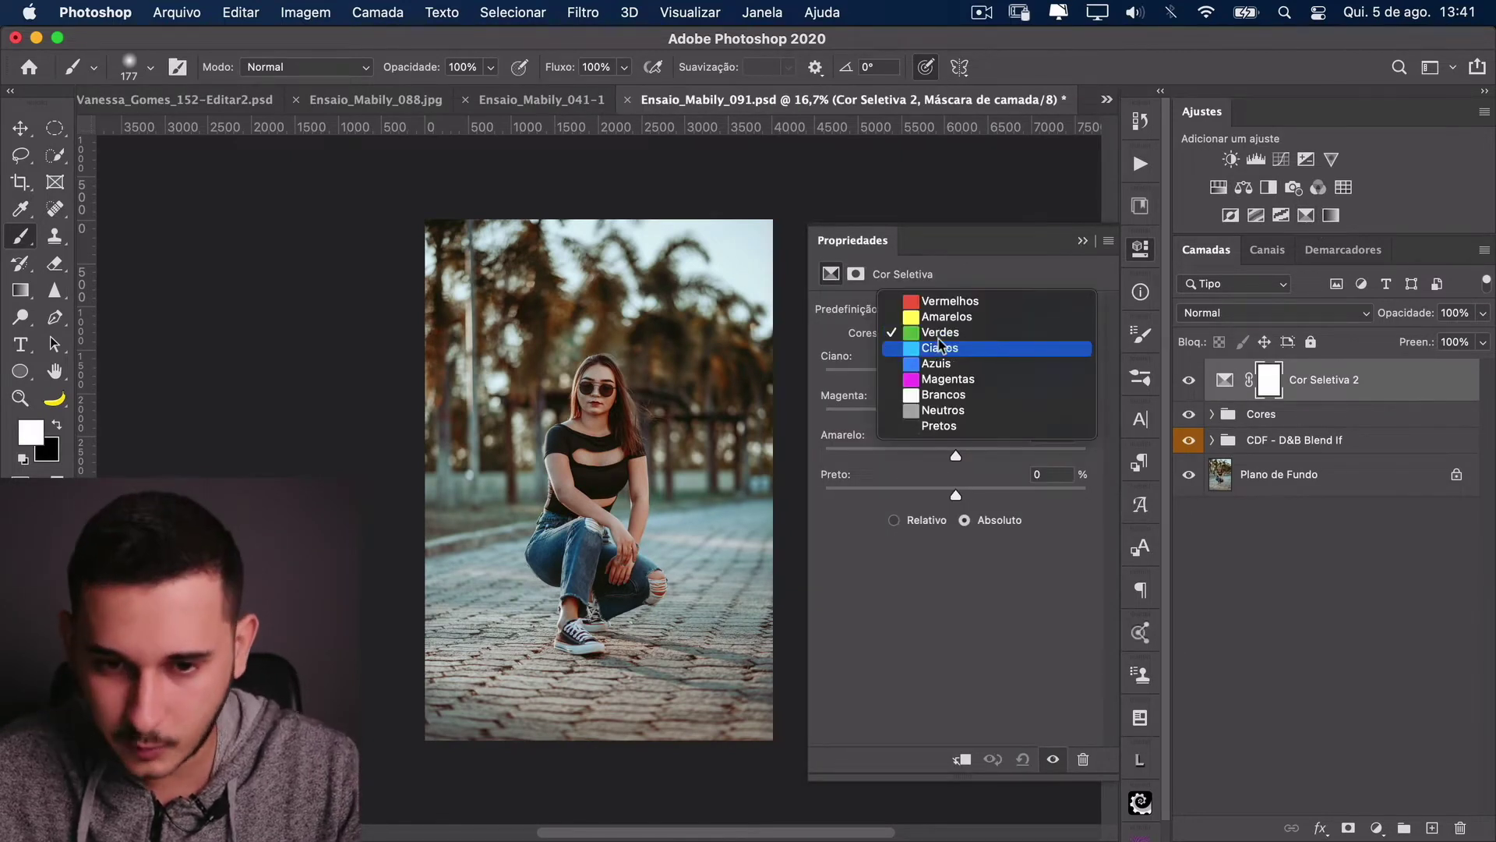
click(947, 319)
drag(955, 376, 844, 377)
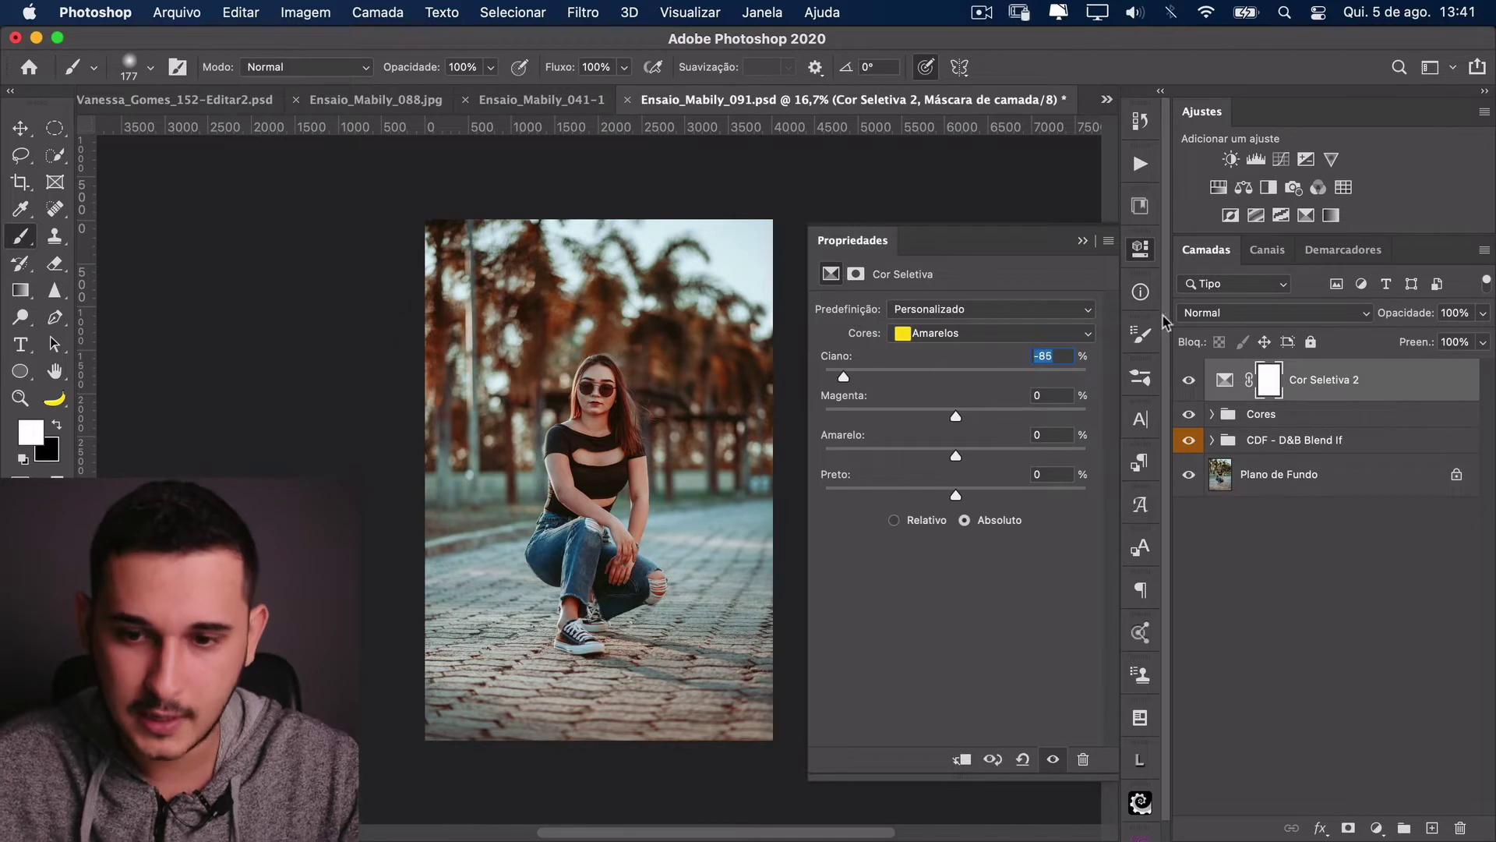
Step: Save the edited Ensaio_Mabily_091.psd contents and return to the Ensaio_Mabily_041-1 document
key(super+s)
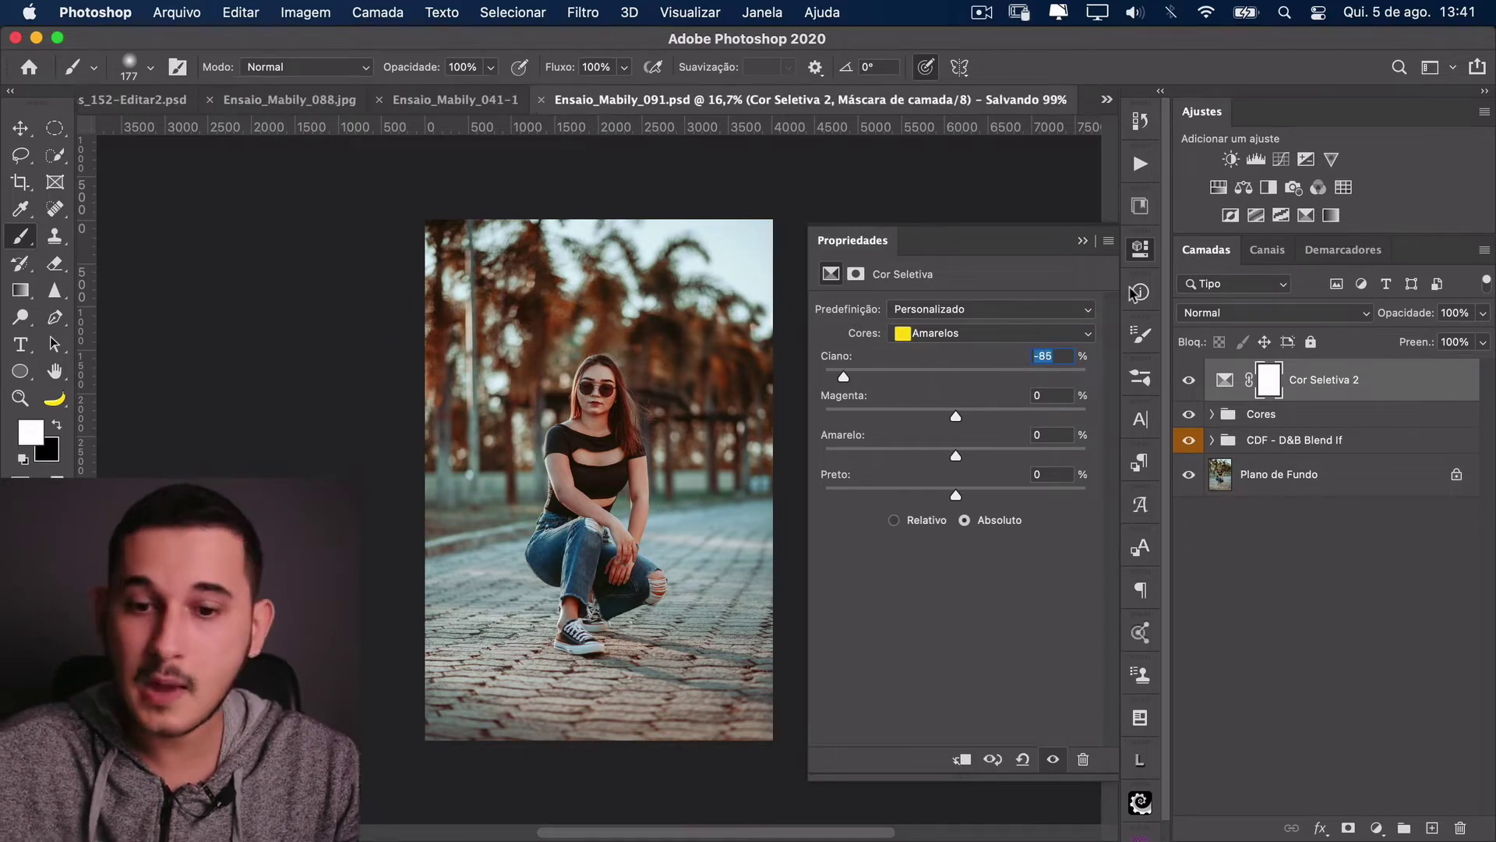
click(1083, 242)
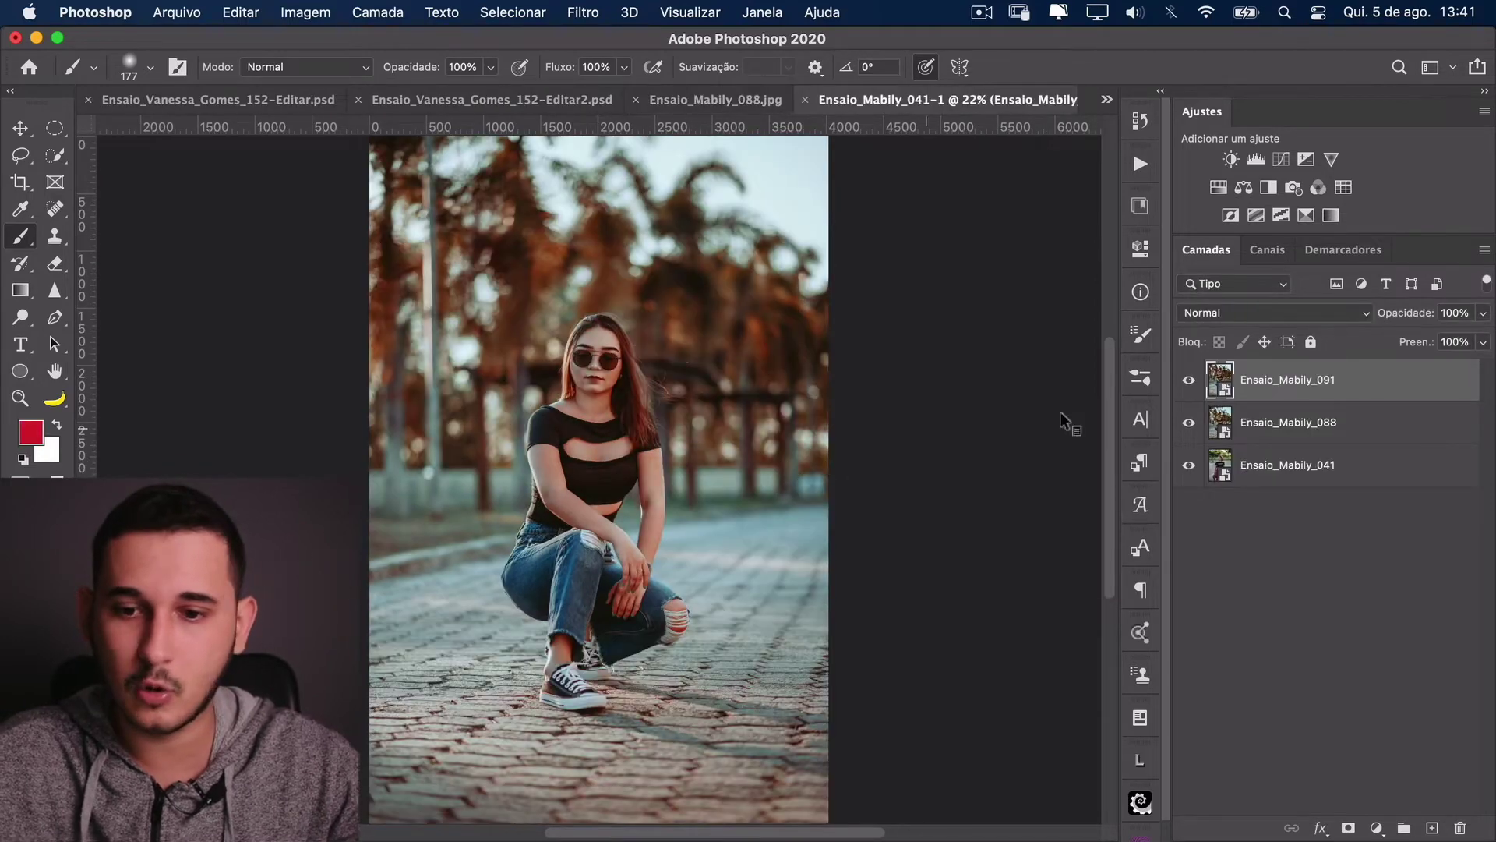
drag(1063, 420, 1065, 380)
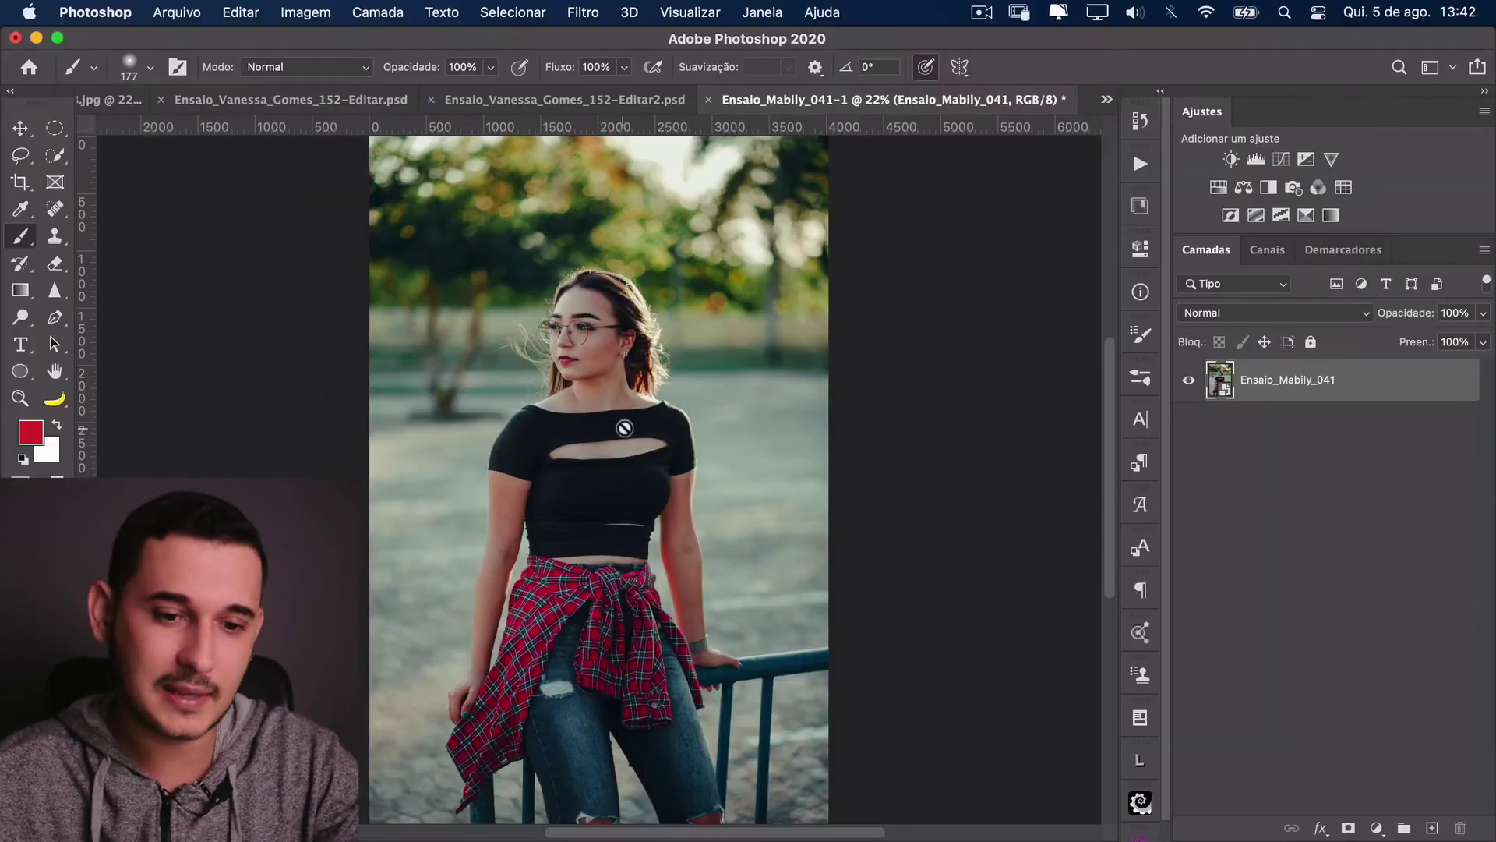
Step: Rasterize the Ensaio_Mabily_041 smart object and paint two long red brush strokes down the woman
click(624, 428)
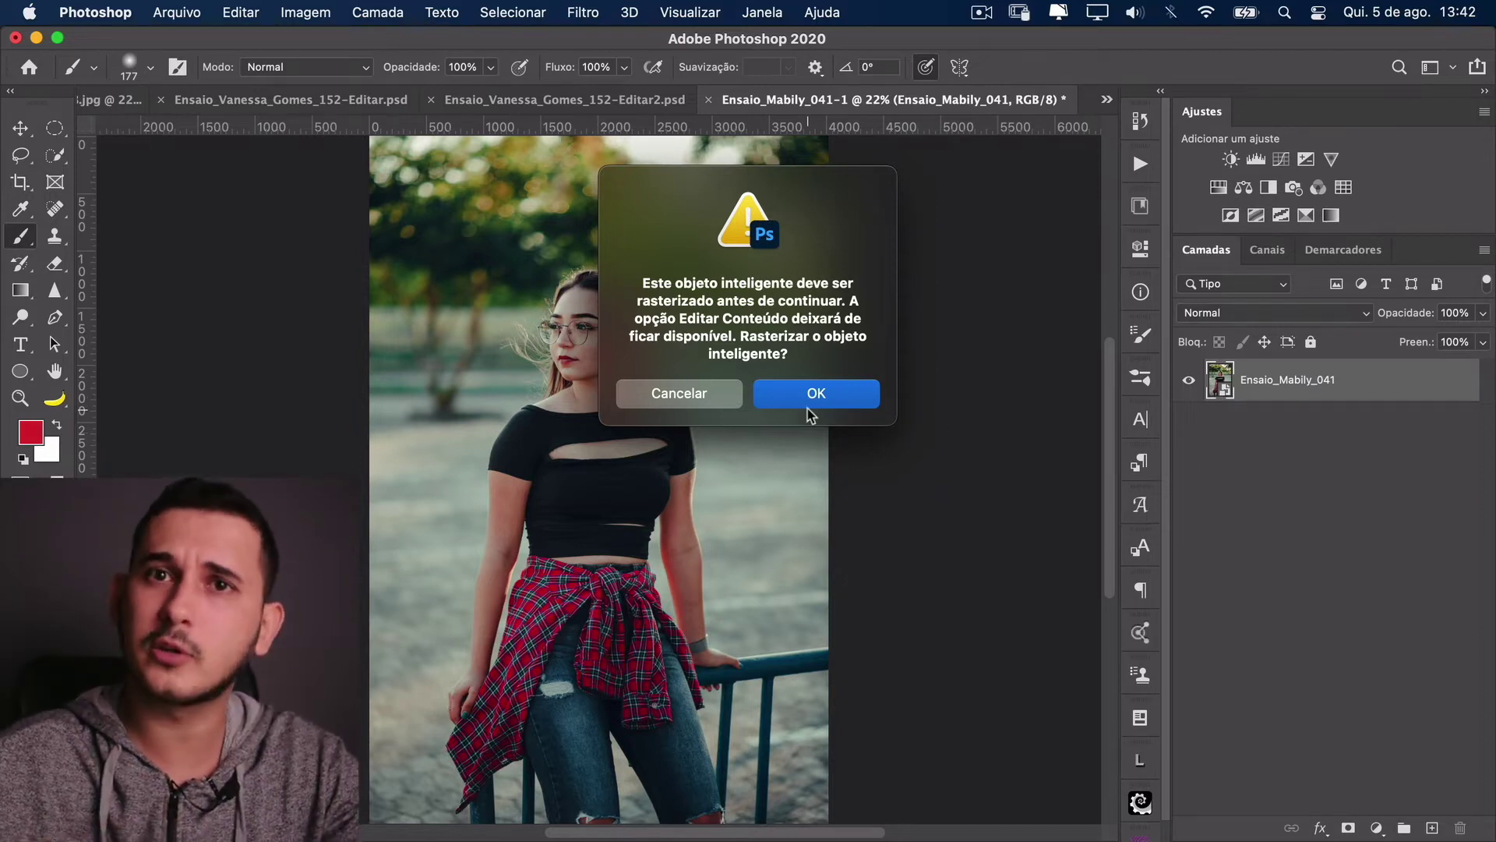
click(822, 393)
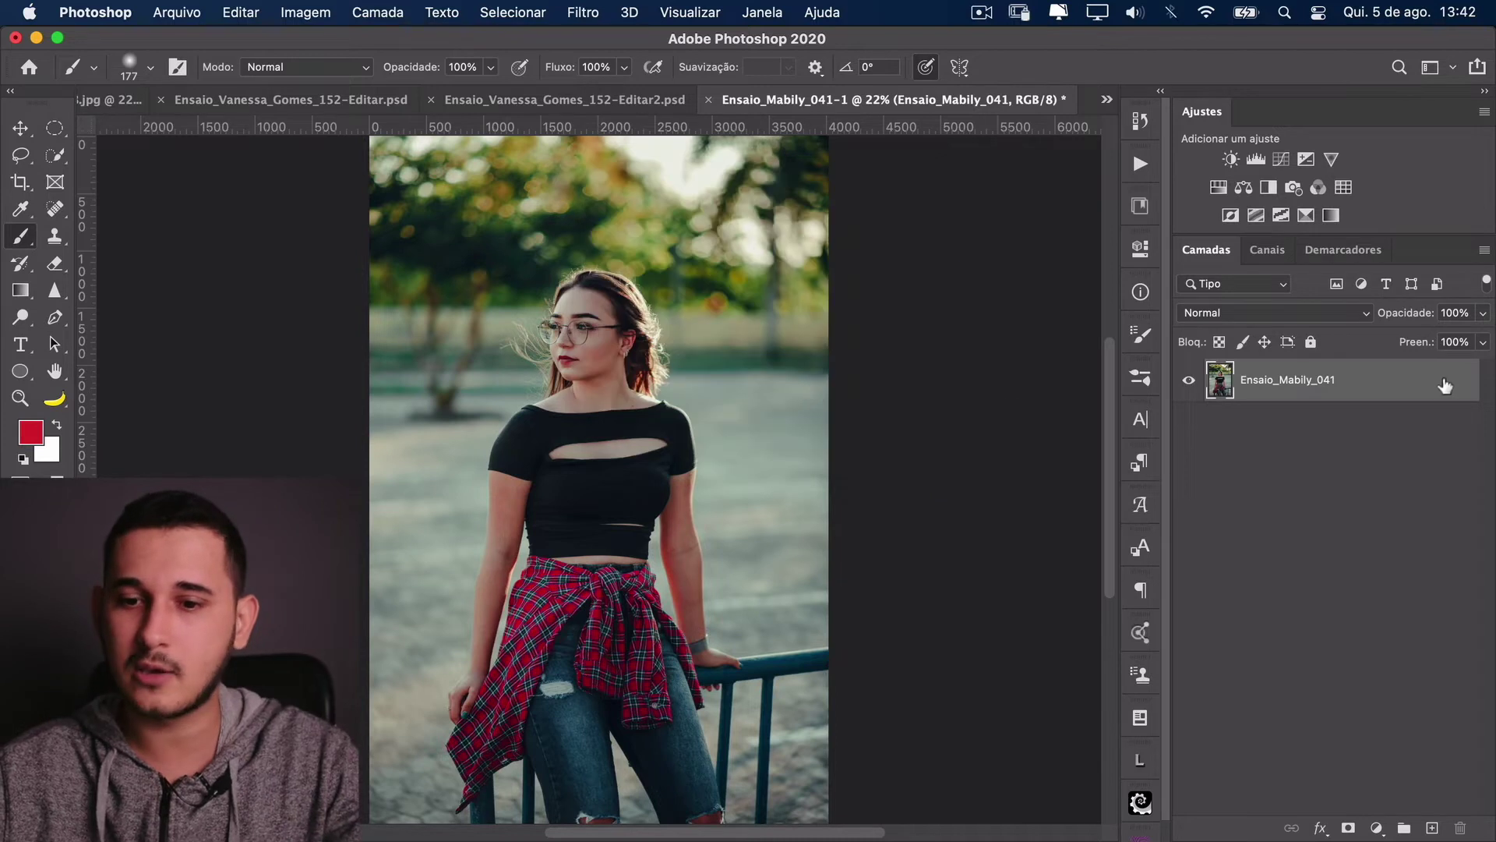
mouse_move(585, 300)
mouse_down()
mouse_move(563, 516)
mouse_move(532, 664)
mouse_up()
drag(635, 269, 636, 620)
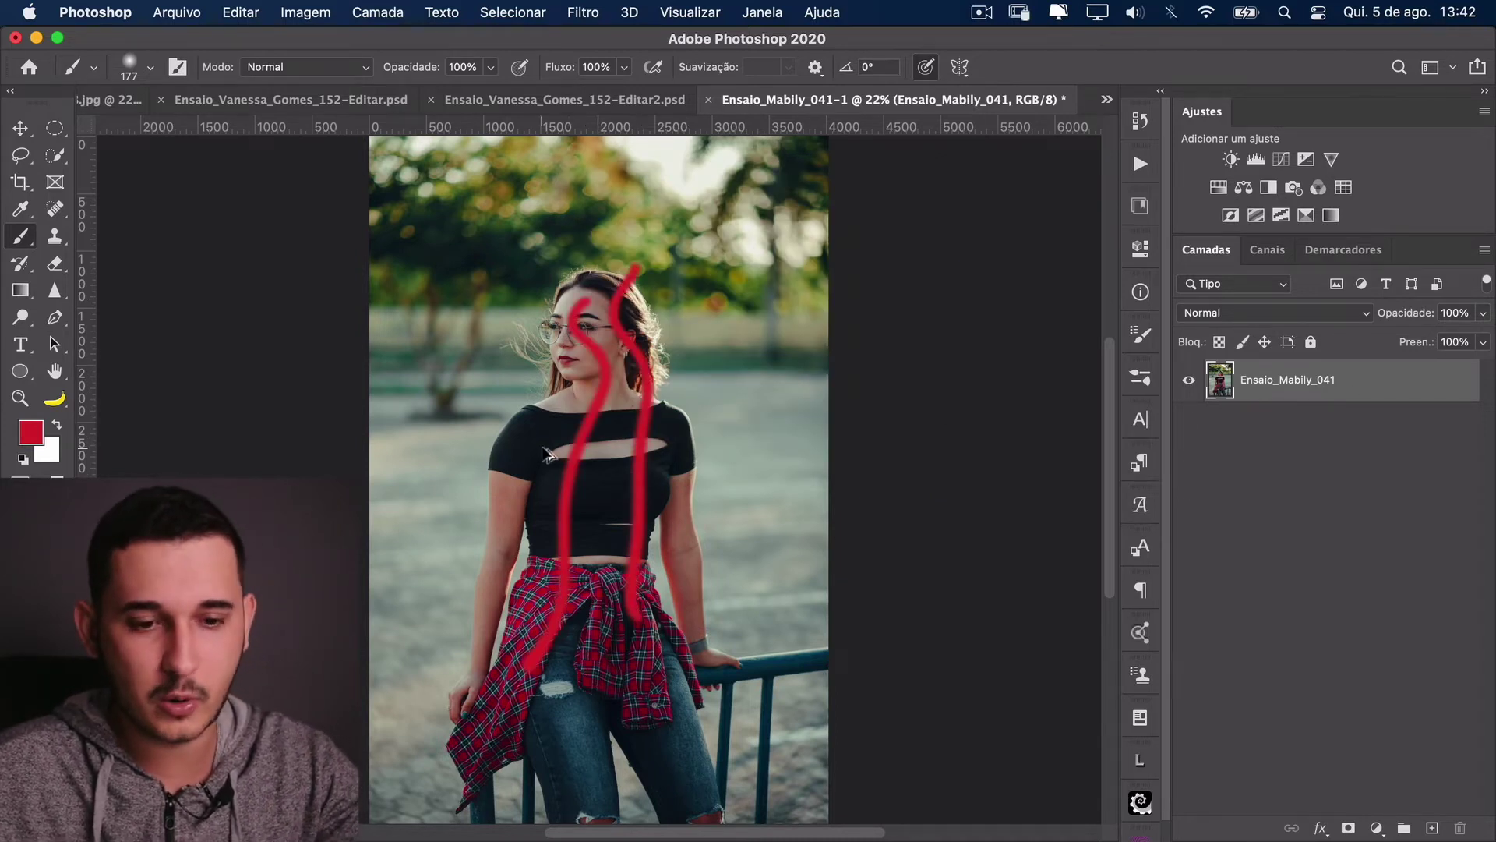
Step: Undo both red brush strokes and the rasterization of the Ensaio_Mabily_041 layer
key(super+z)
key(super+z)
key(super+z)
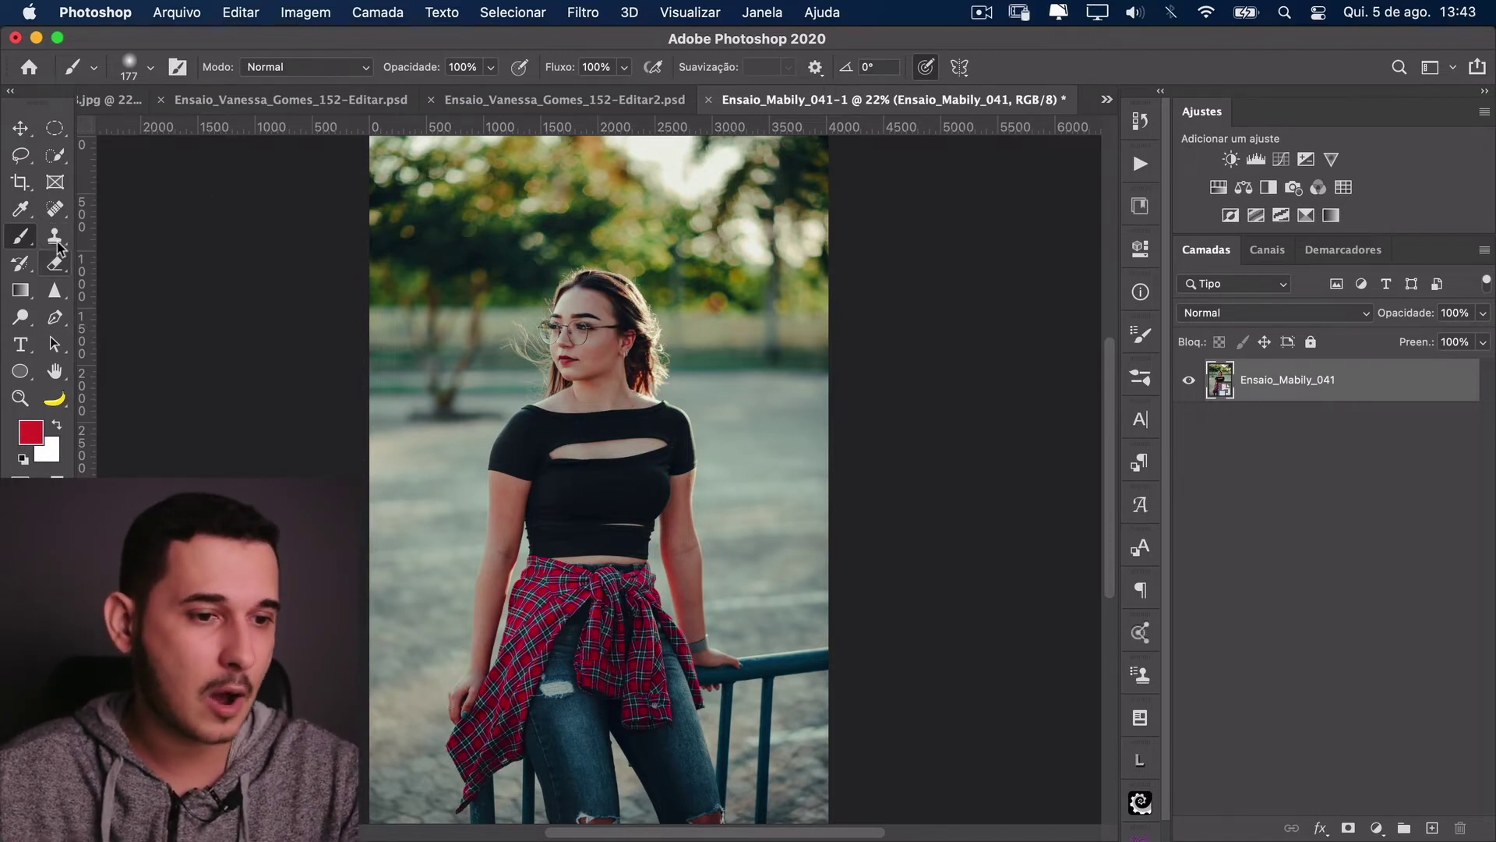
Step: Check whether retouching tools such as the Eraser and Clone Stamp can work directly on the Ensaio_Mabily_041 smart object
key(j)
key(e)
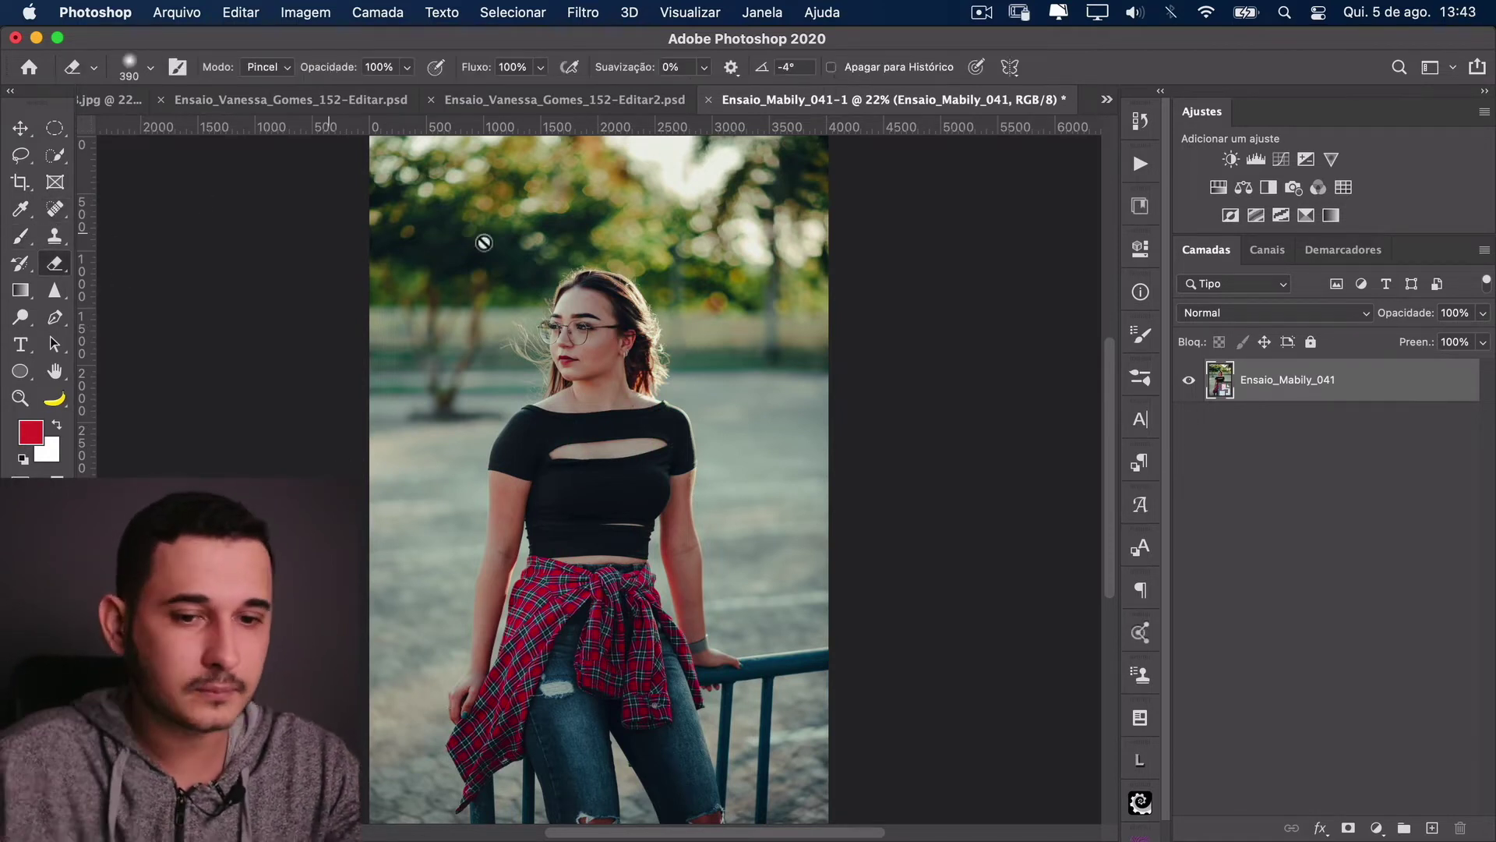
key(s)
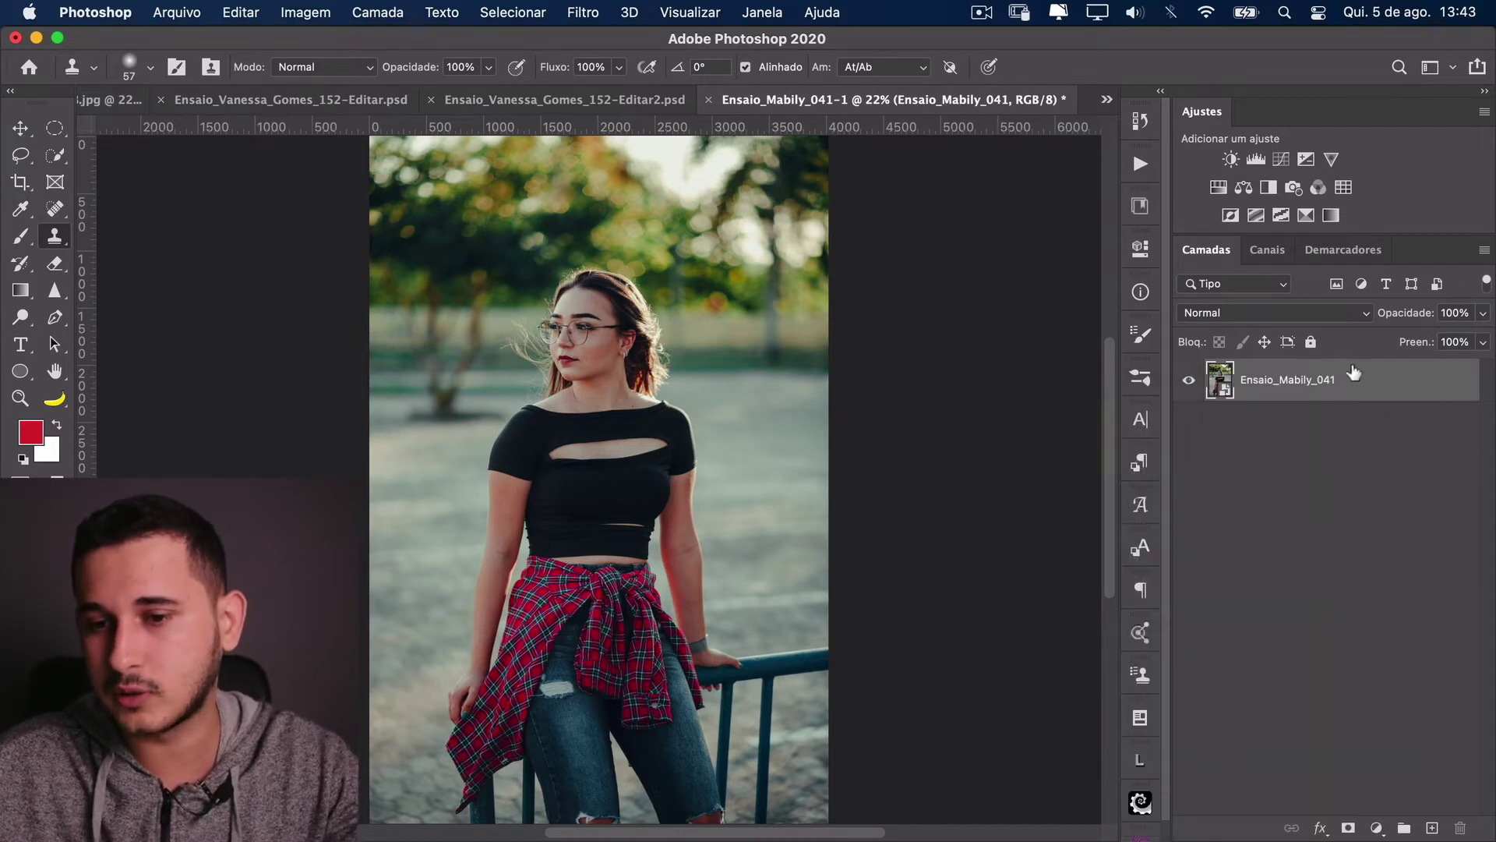
Step: Check the Rasterize Layer option for the Ensaio_Mabily_041 smart object without applying it
right_click(1347, 373)
scroll(1239, 658, down, 4)
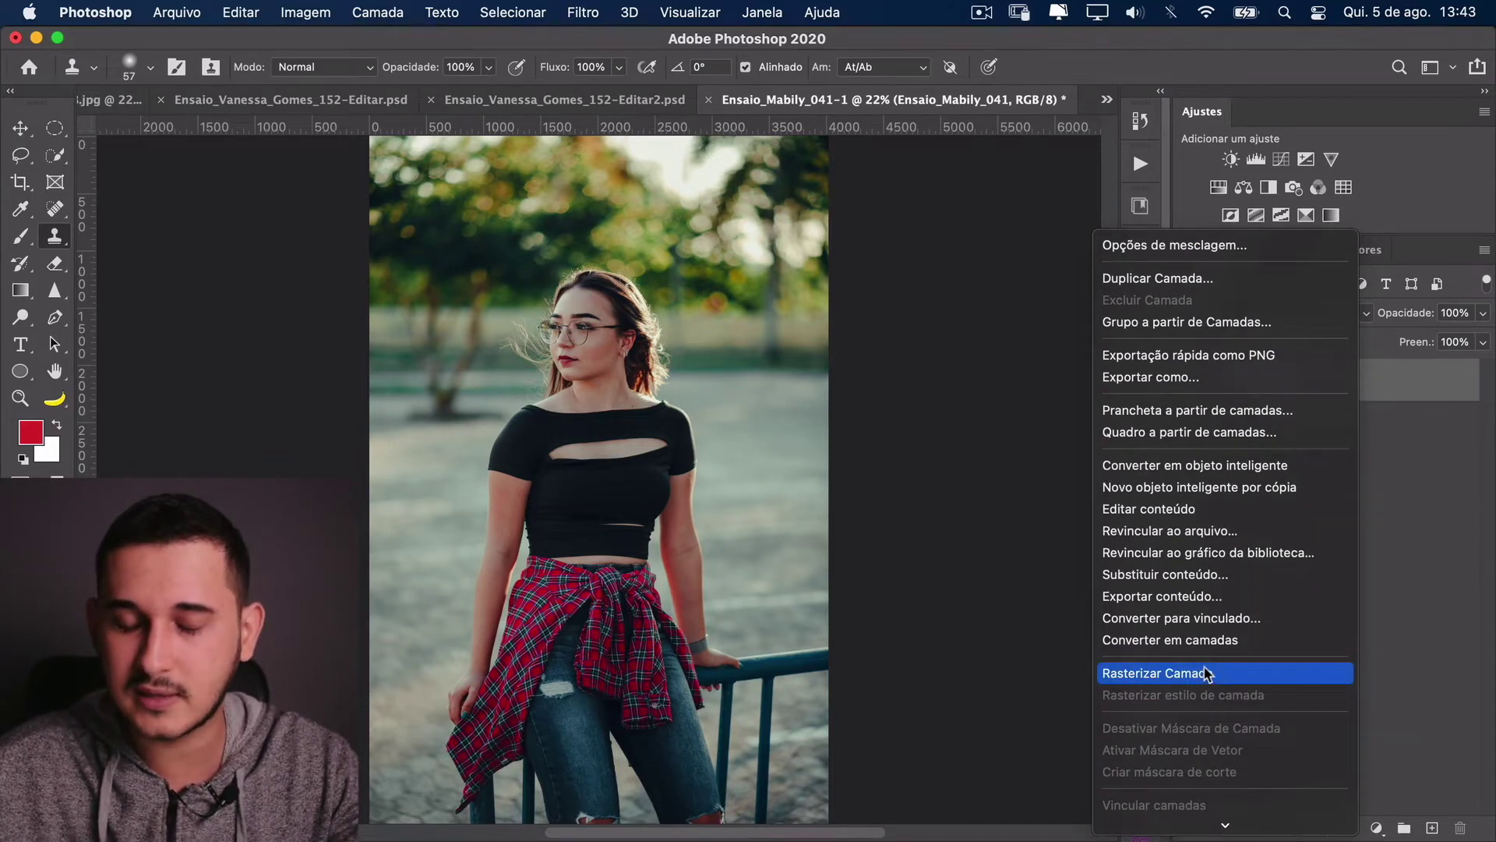
key(Escape)
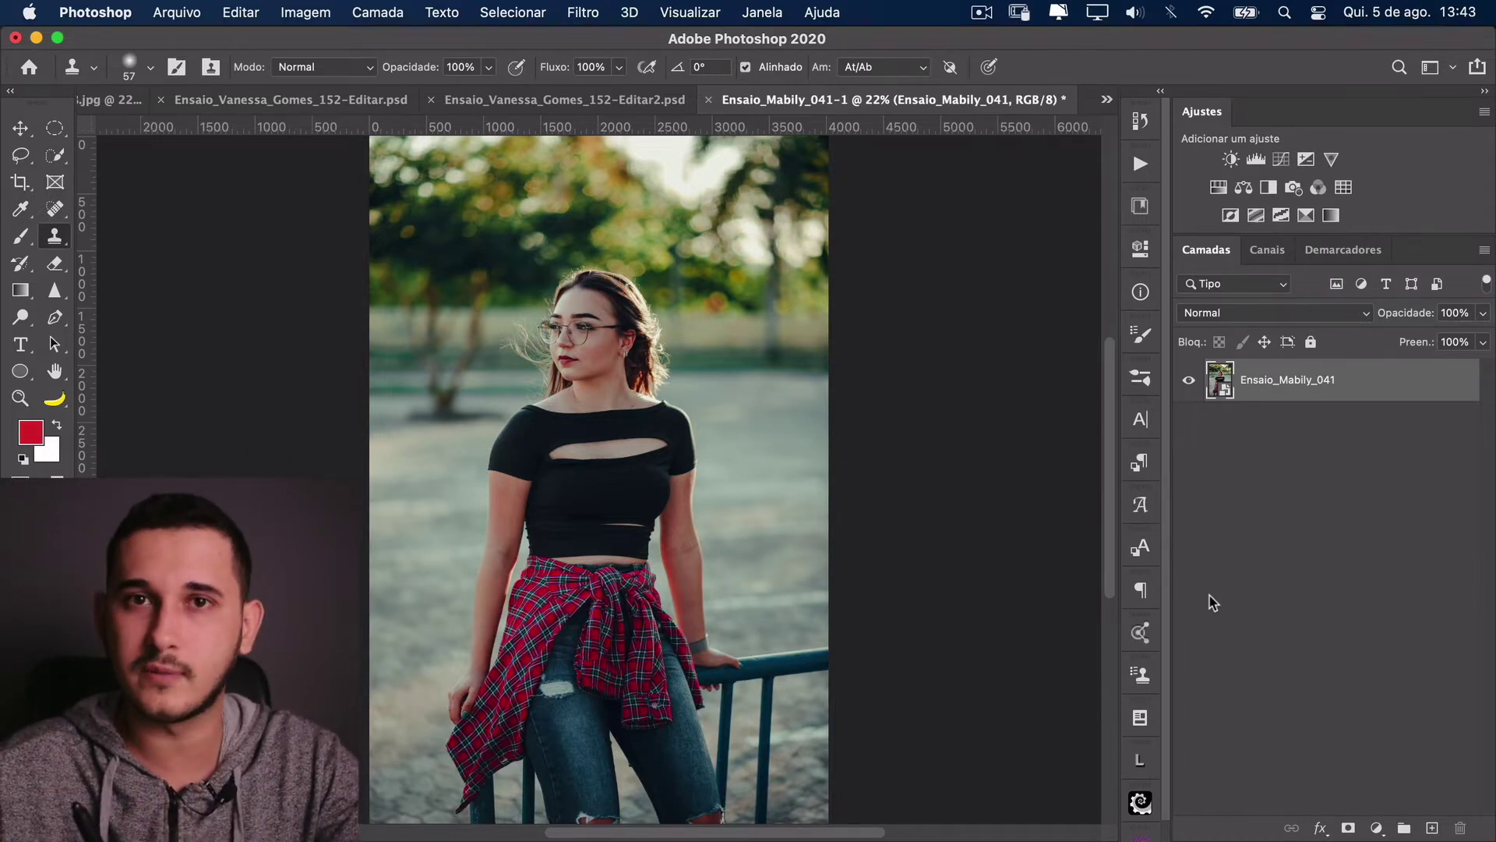
Step: Switch to Chrome and search Google for "folhas overlay" in a new tab
key(super+Tab)
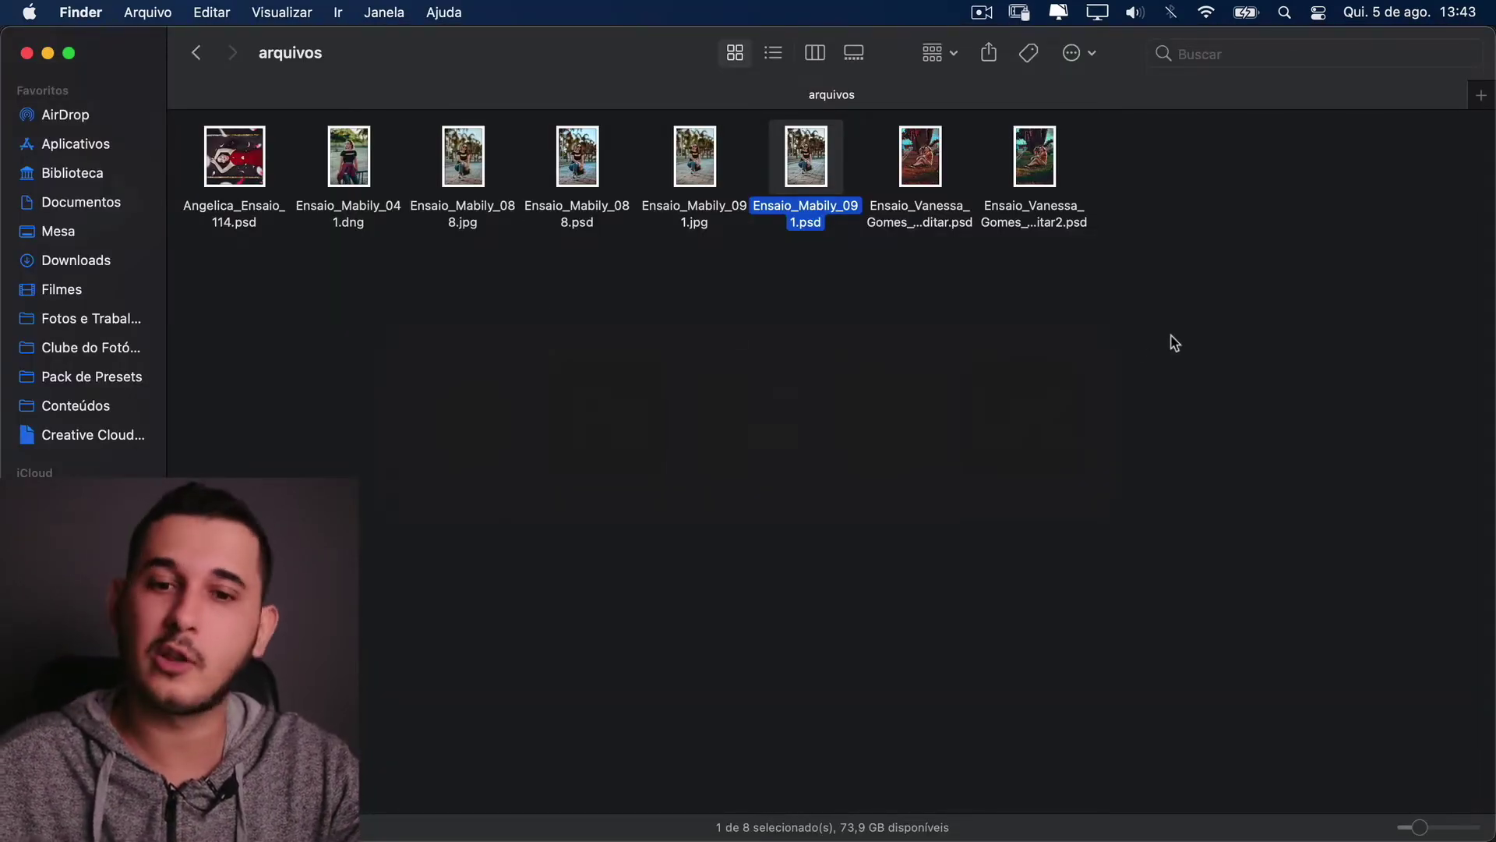
key(super+Tab)
click(586, 421)
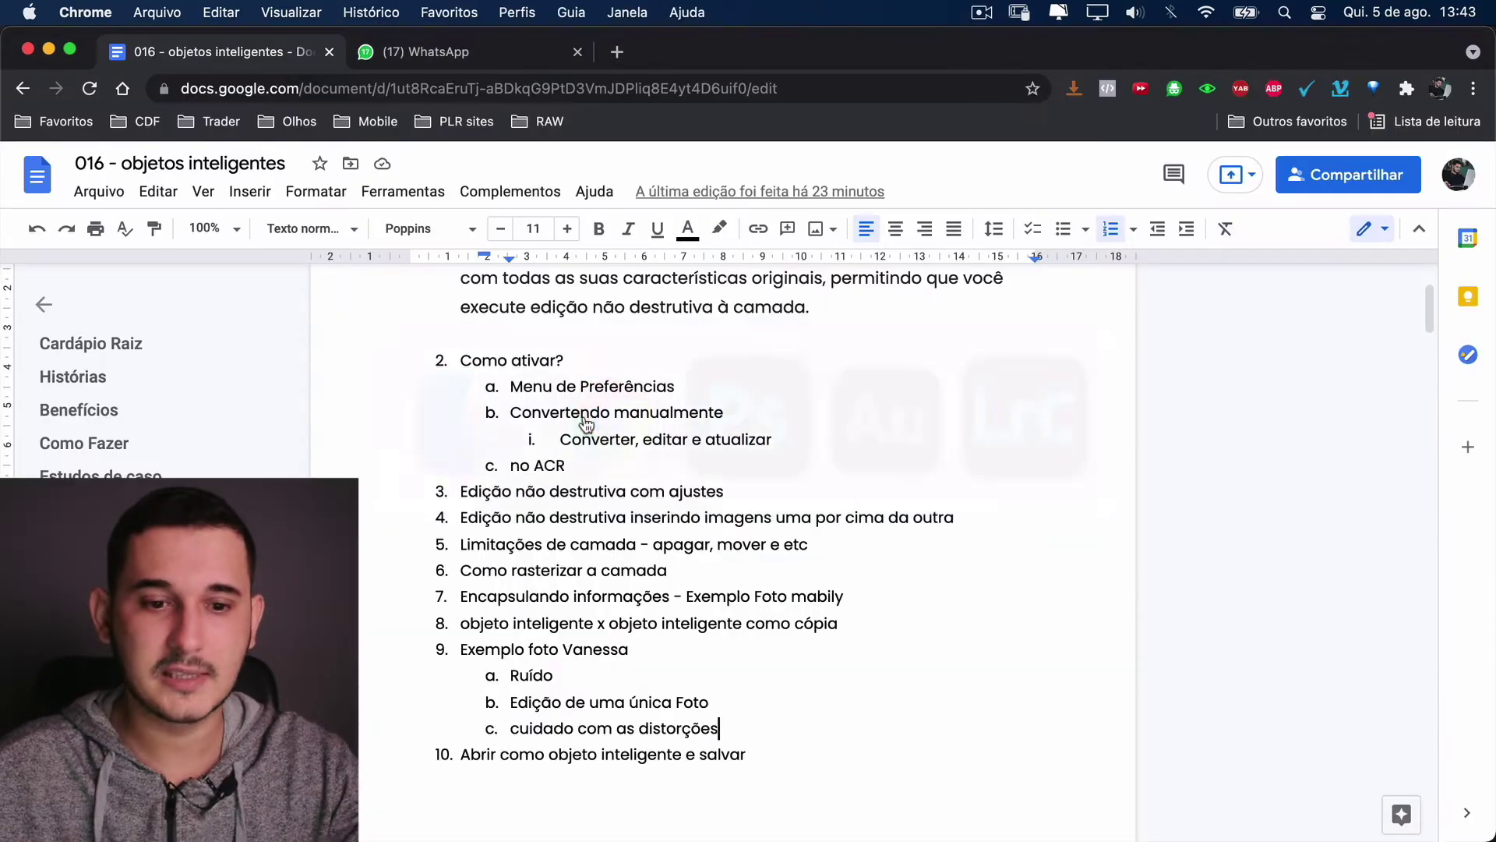
key(super+t)
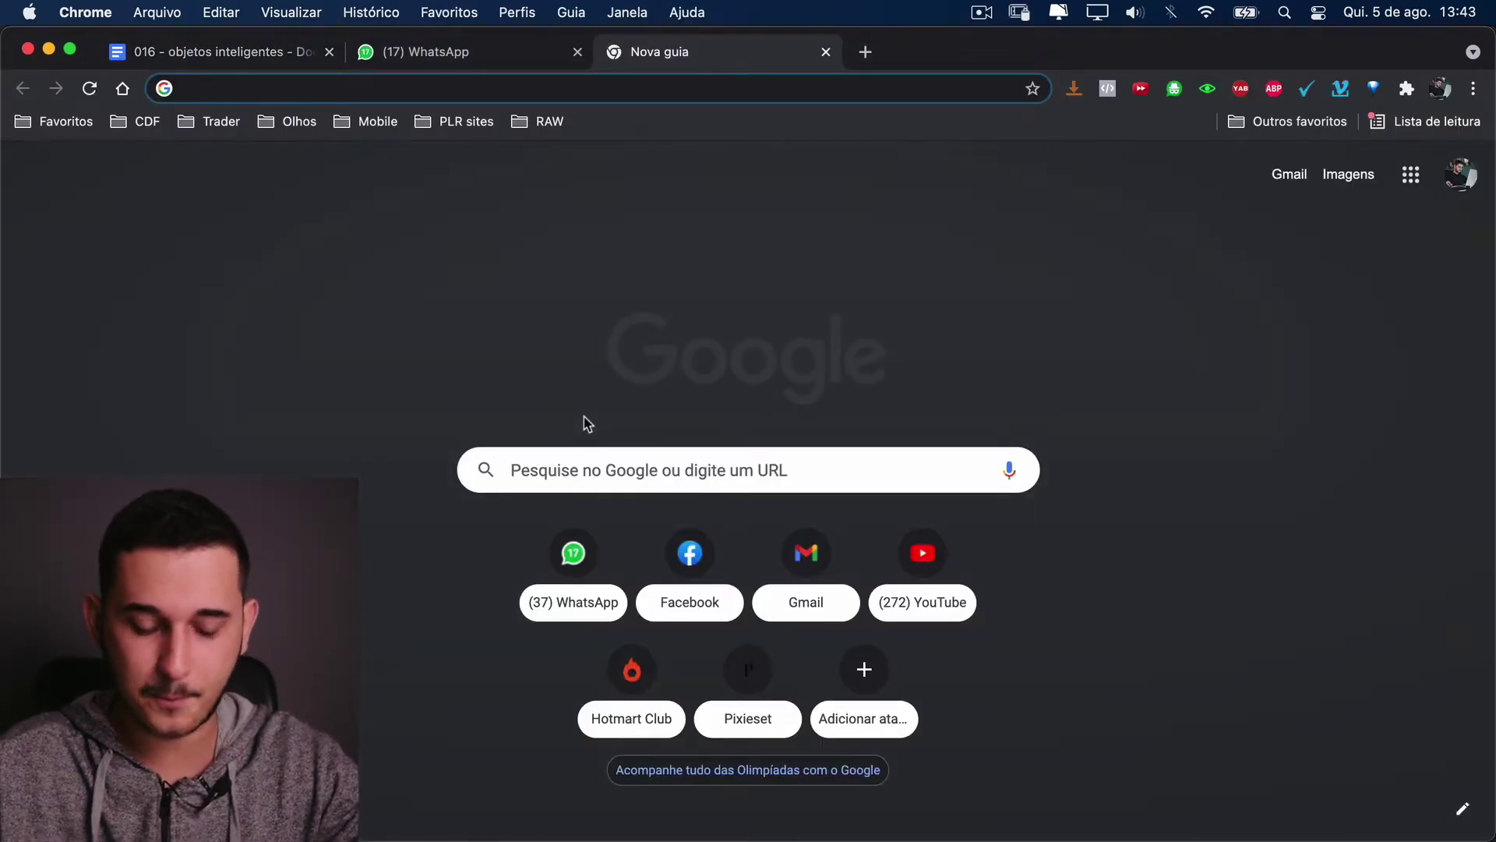
text(fo)
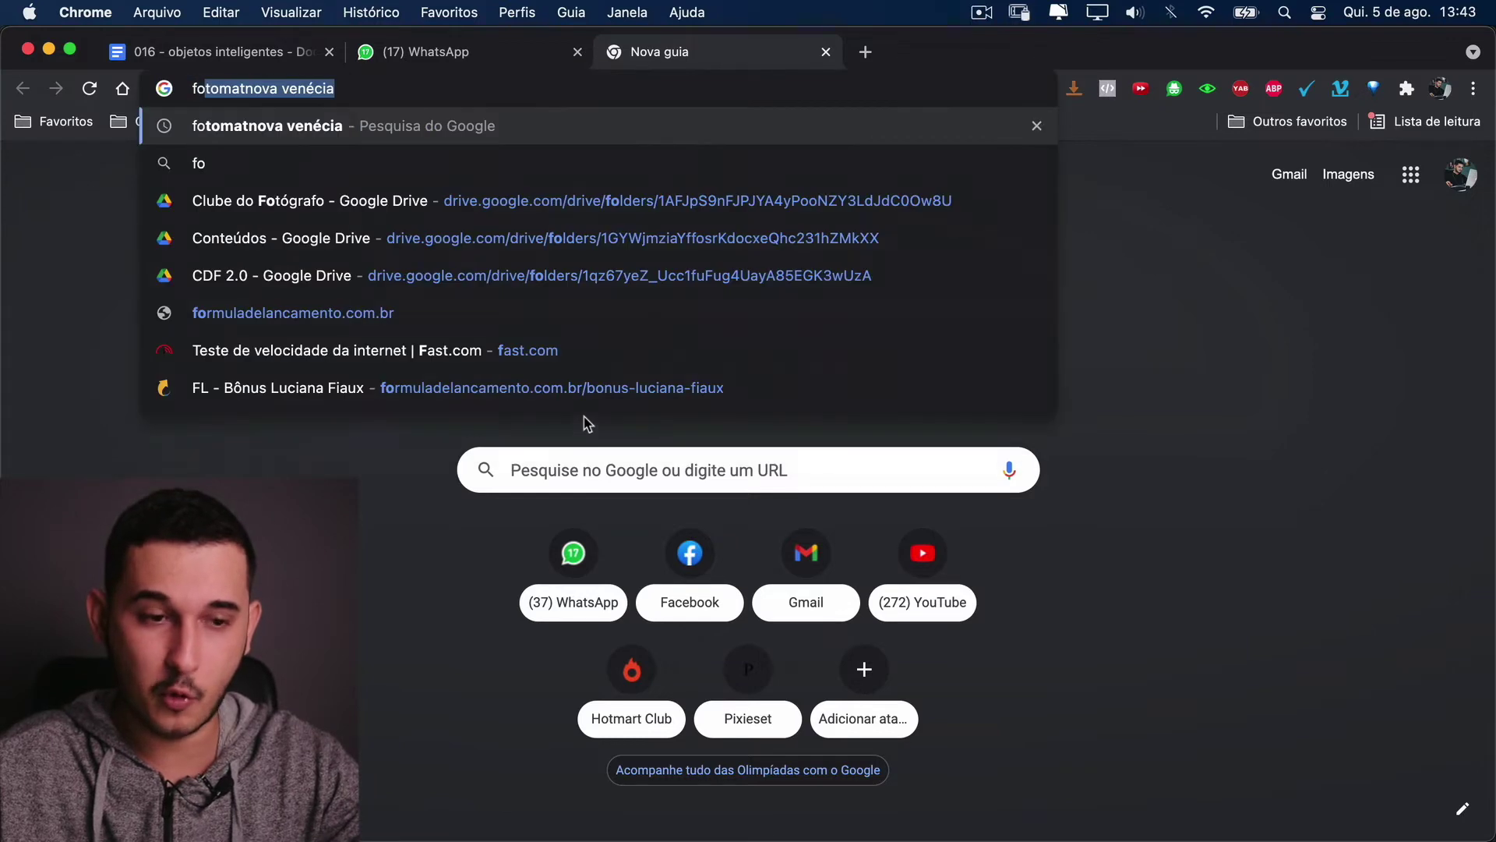
text(lhas overla)
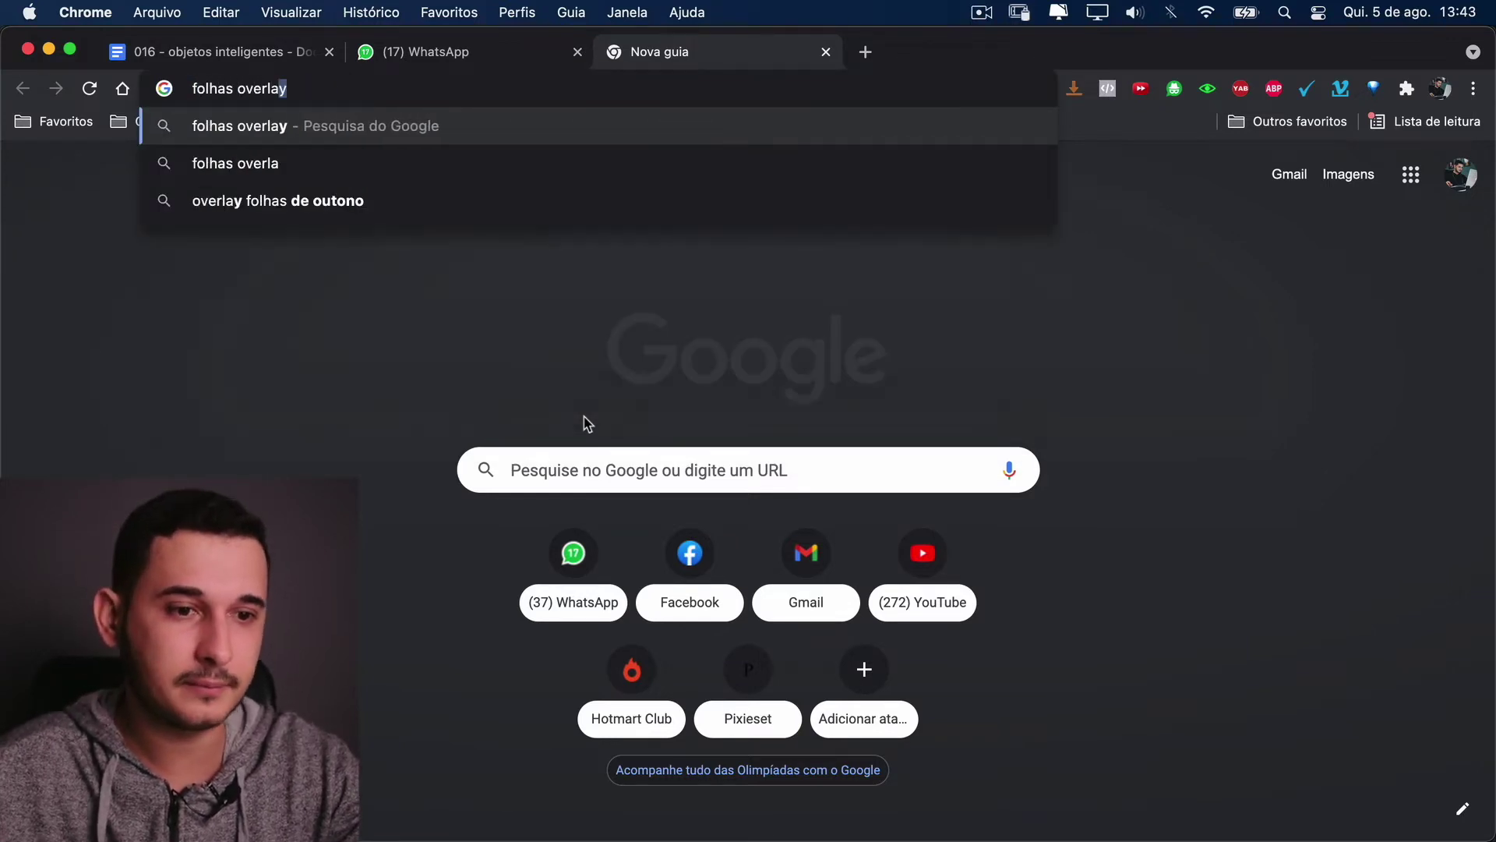
key(Return)
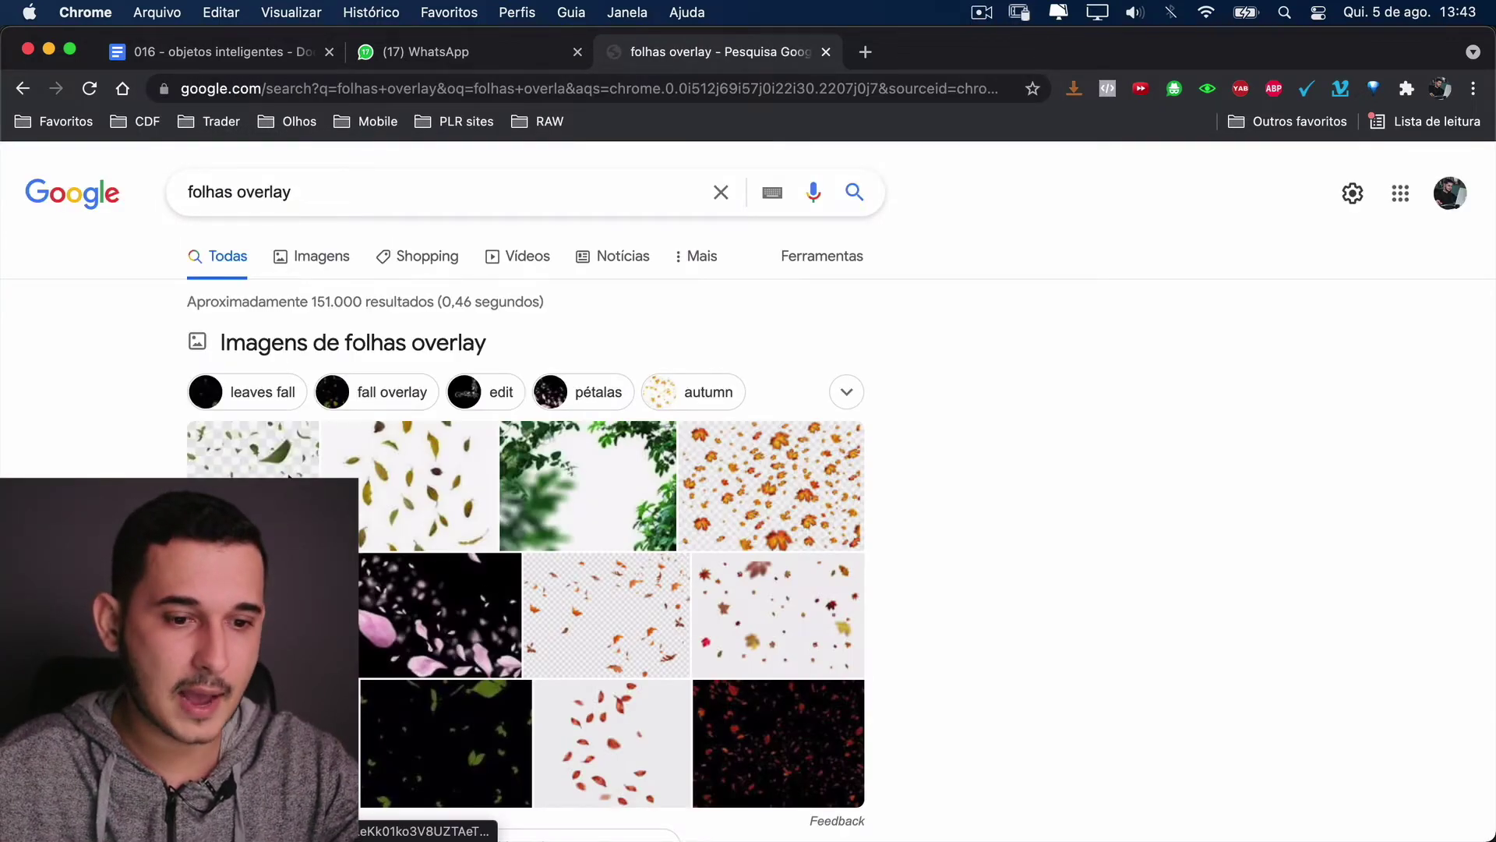
Step: Preview the pink petals overlay from the image results and save it as a JPEG named Sobreposição in the 016 - Objetos Inteligentes folder
click(290, 477)
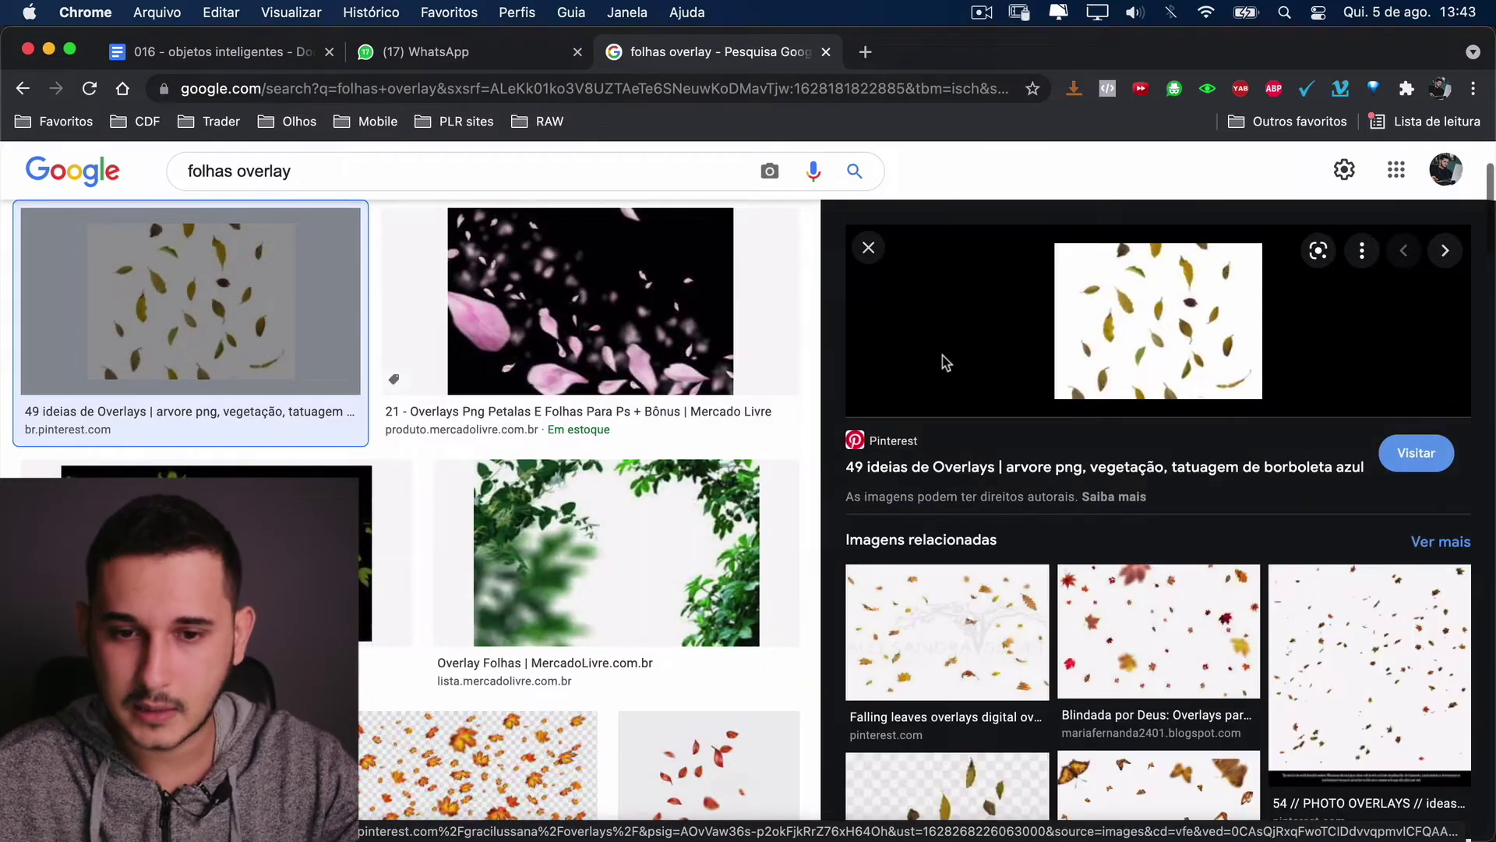
key(Right)
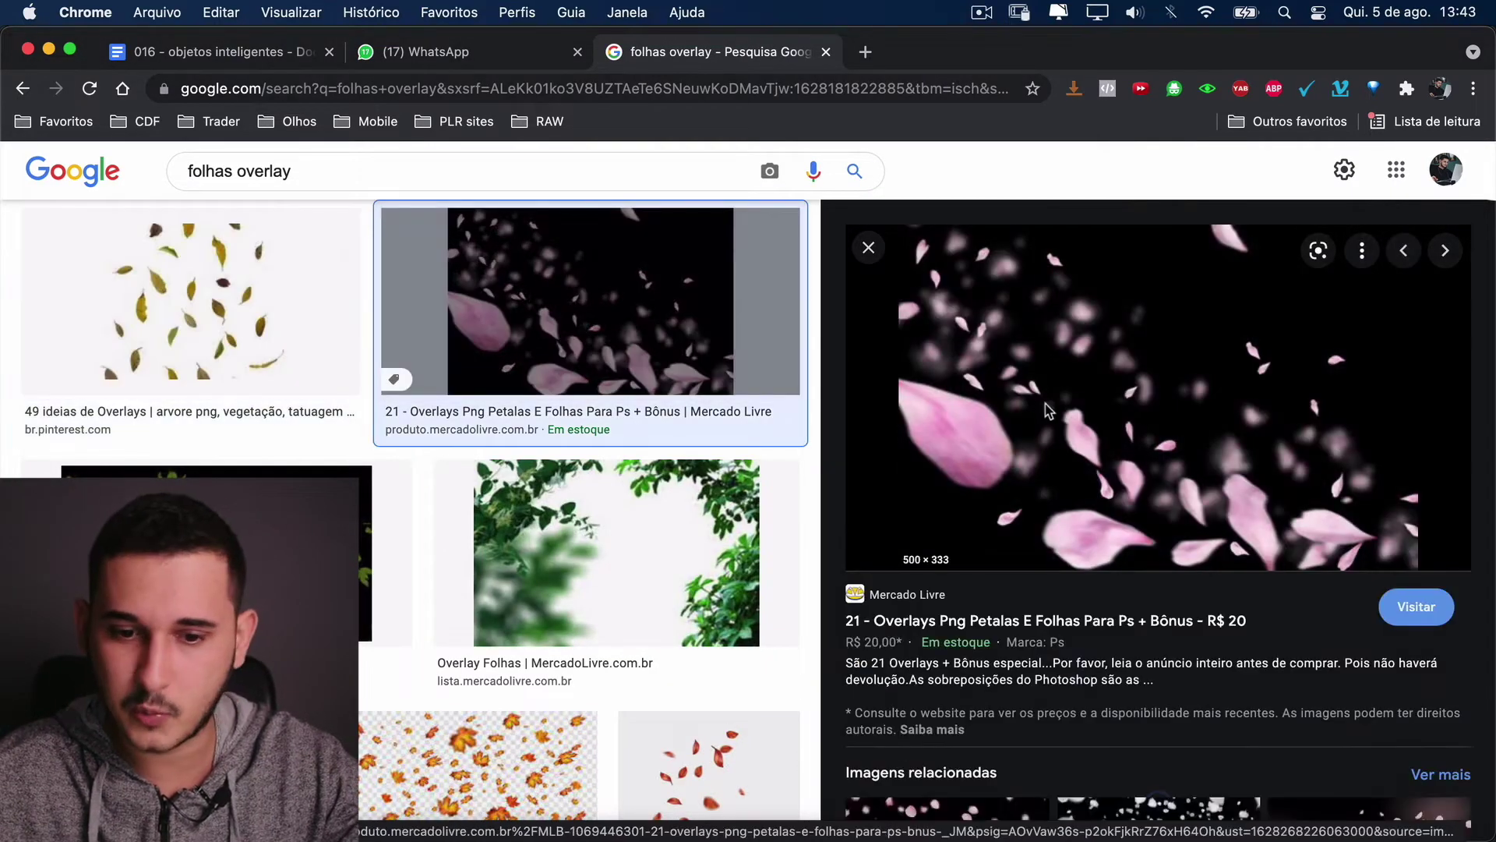
right_click(827, 439)
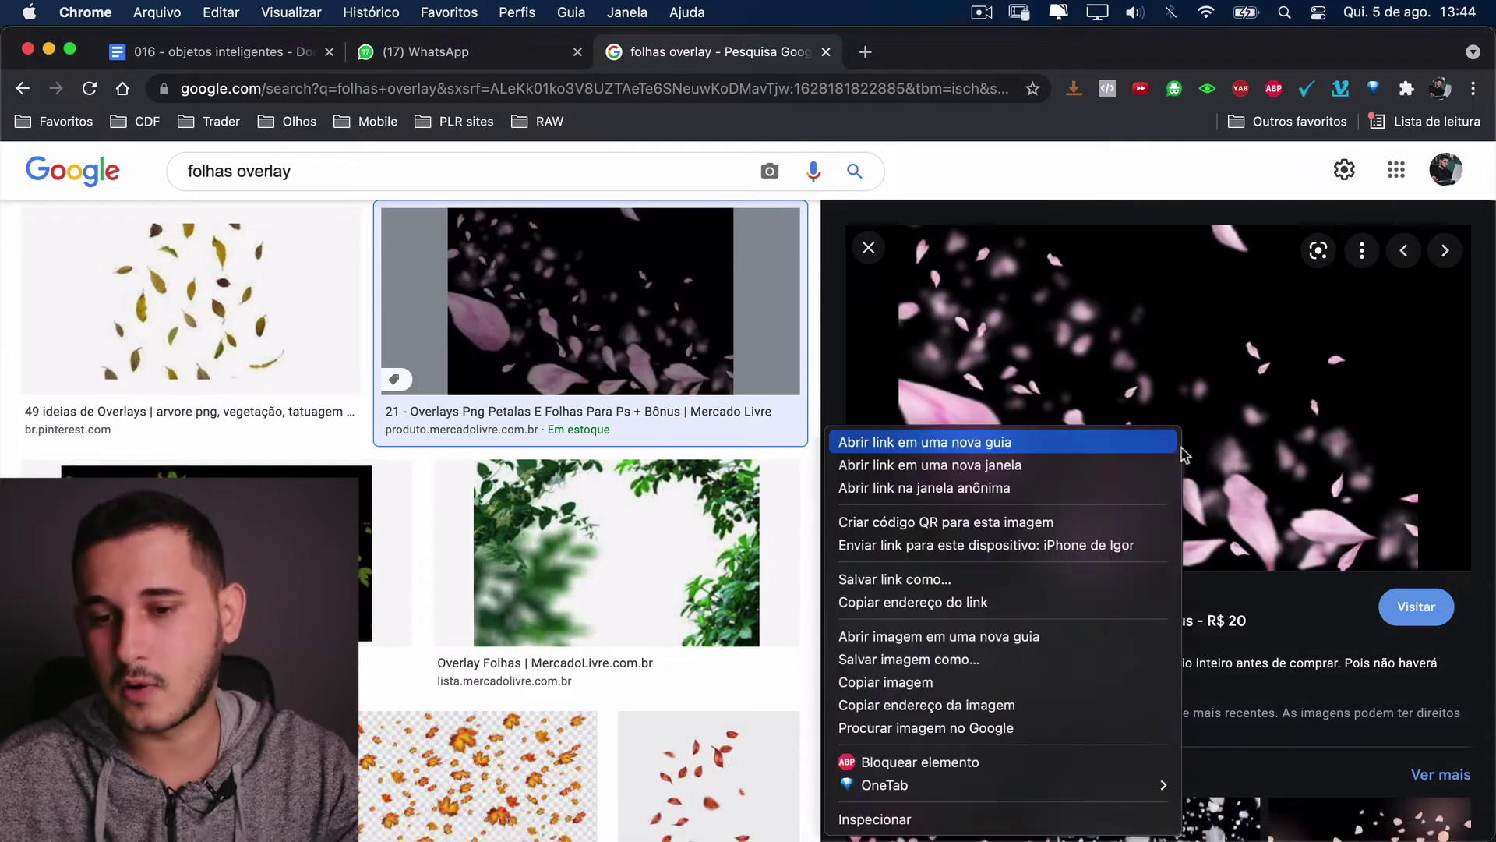
click(945, 660)
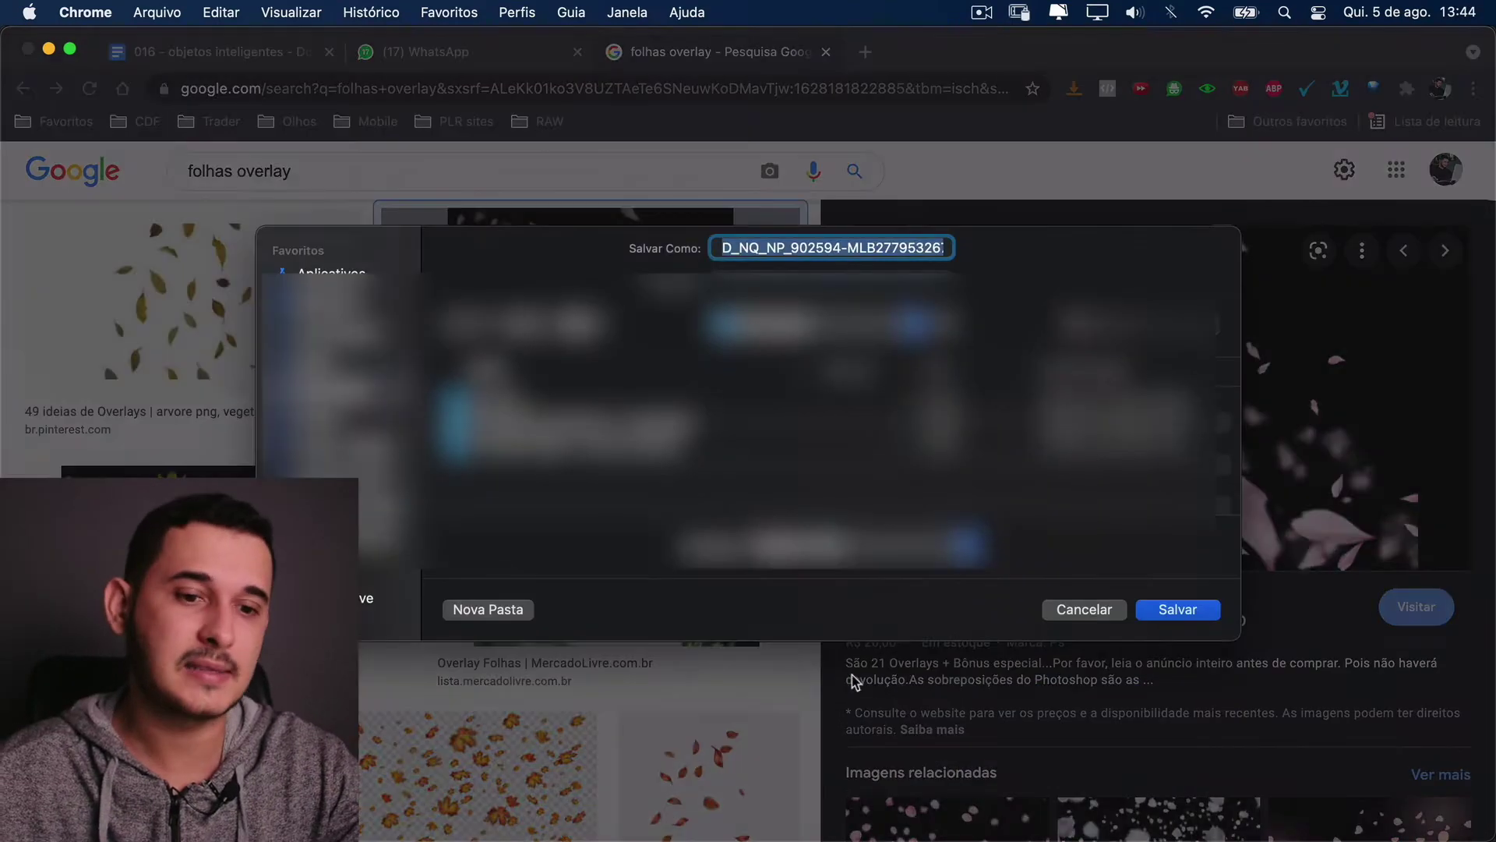
double_click(463, 433)
click(802, 251)
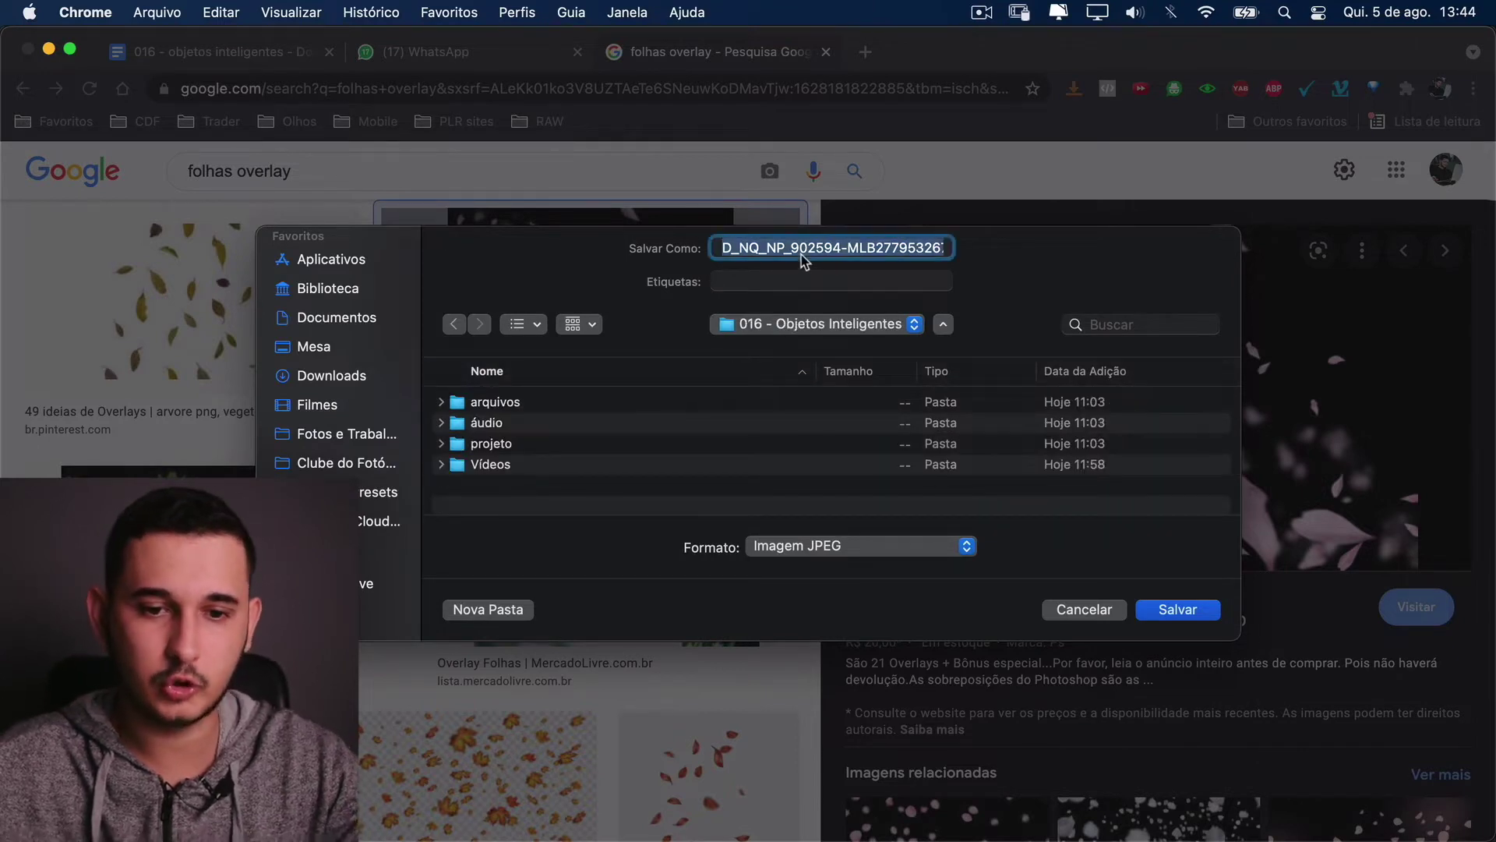
text(Sobreposi)
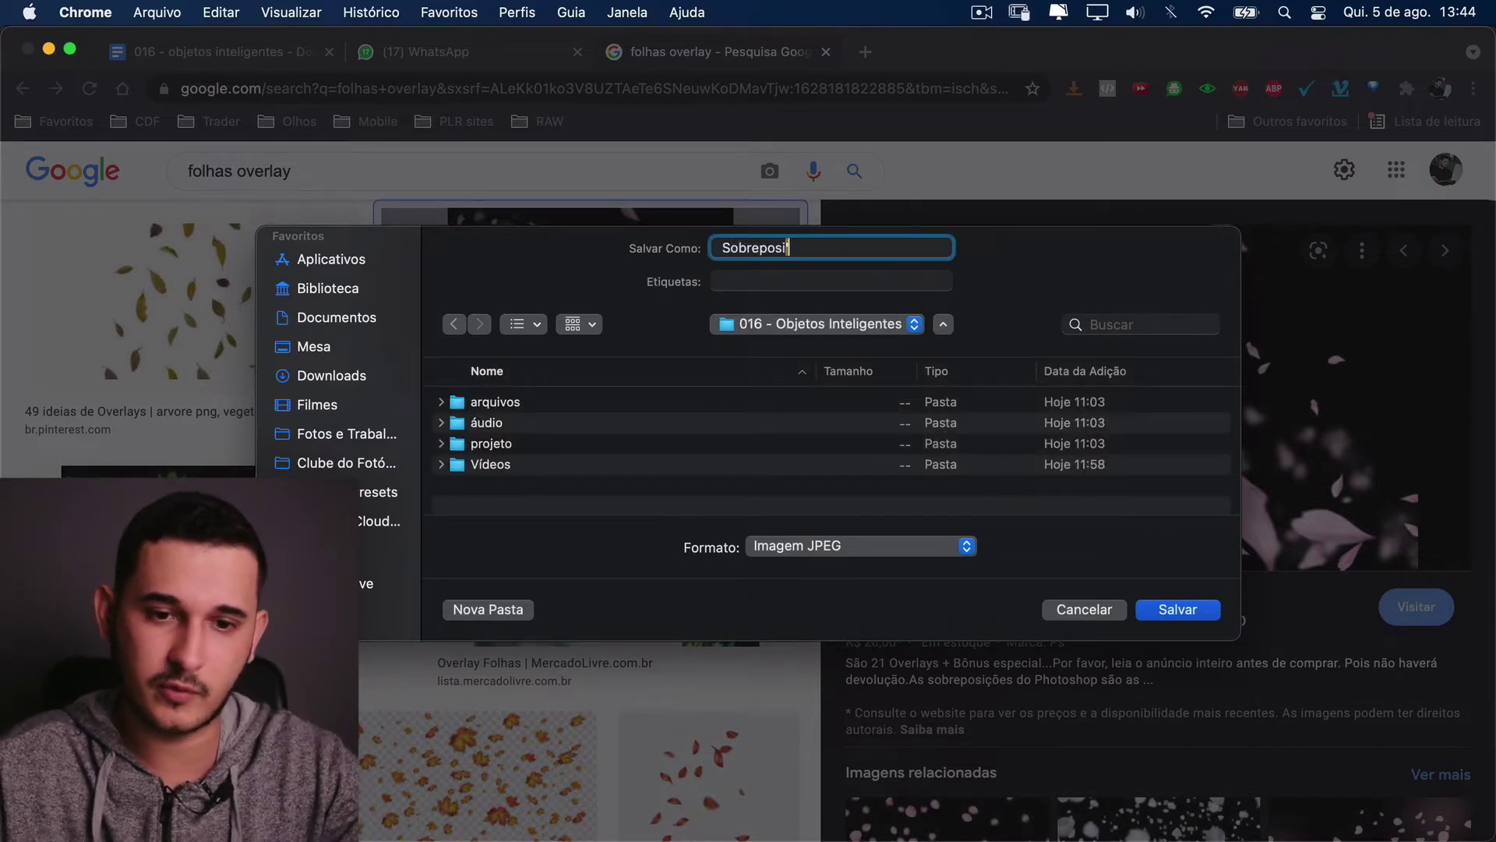
text(çõ)
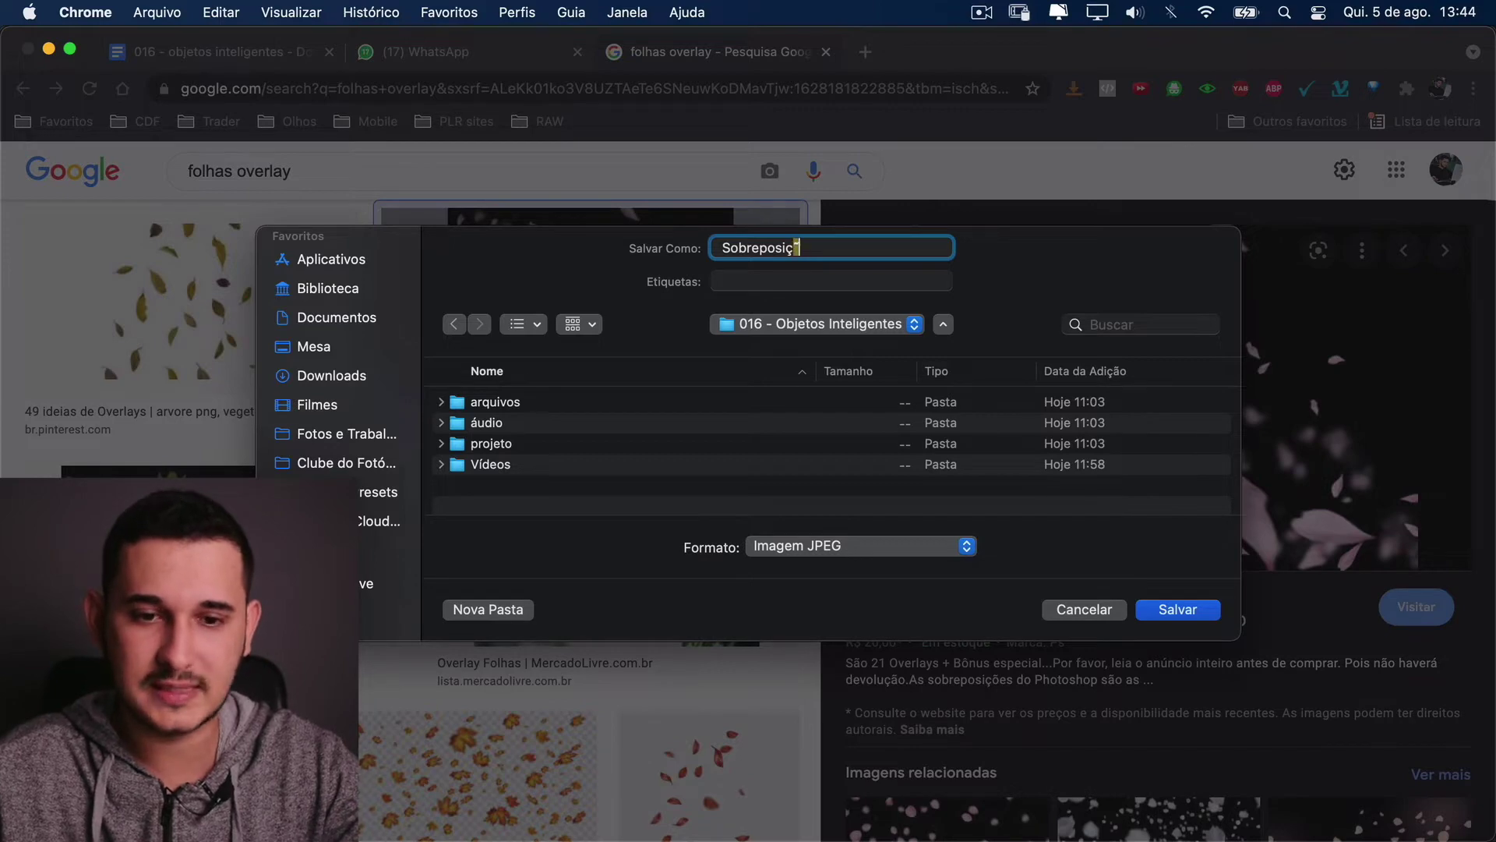
key(Return)
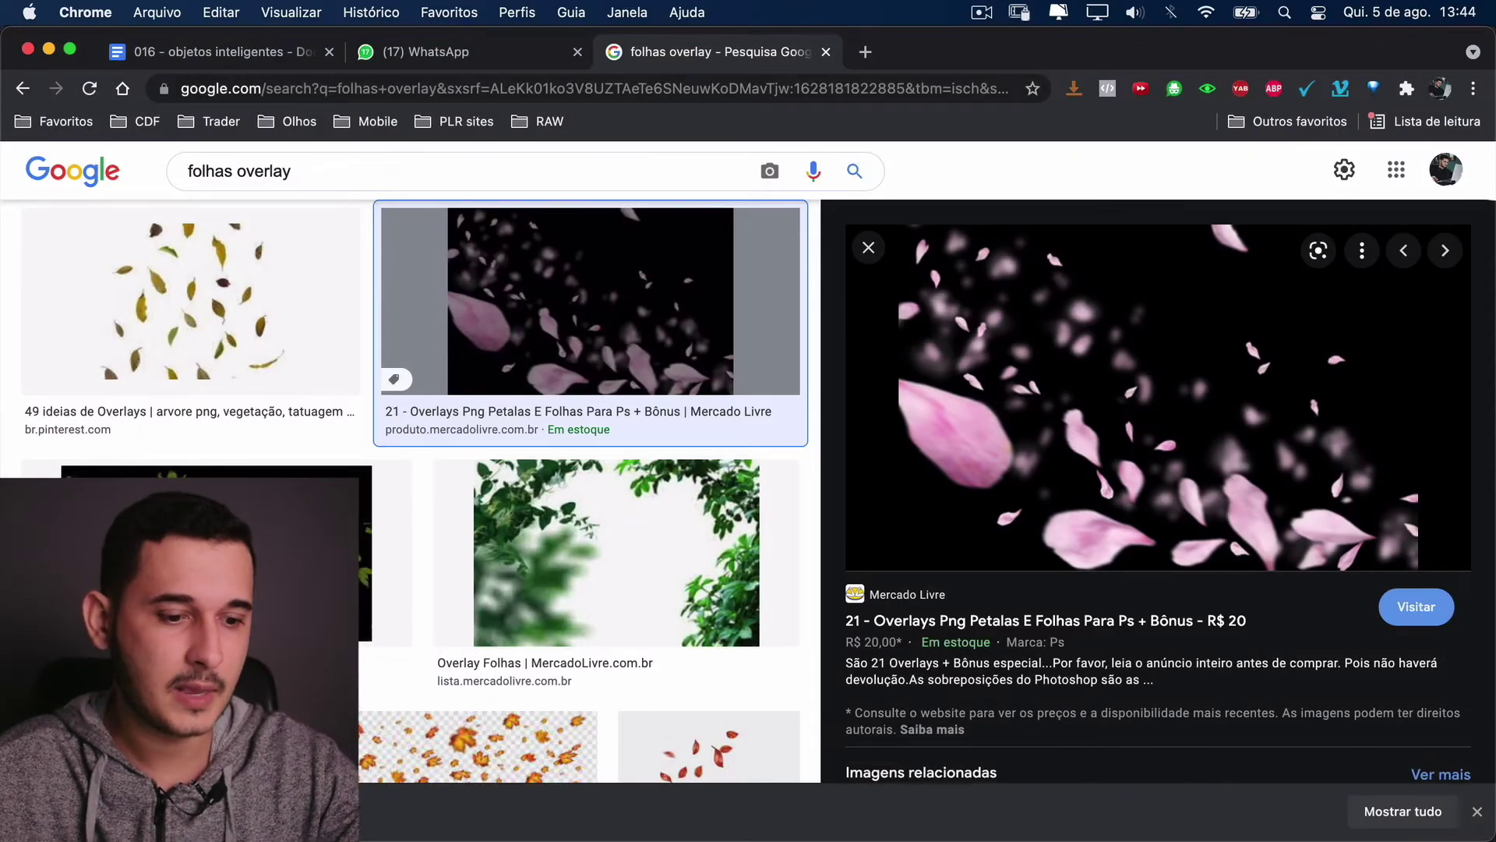
Step: Locate the downloaded Sobreposição.jpeg in Finder and place it in Photoshop's Ensaio_Mabily_041-1 document
click(238, 811)
click(288, 785)
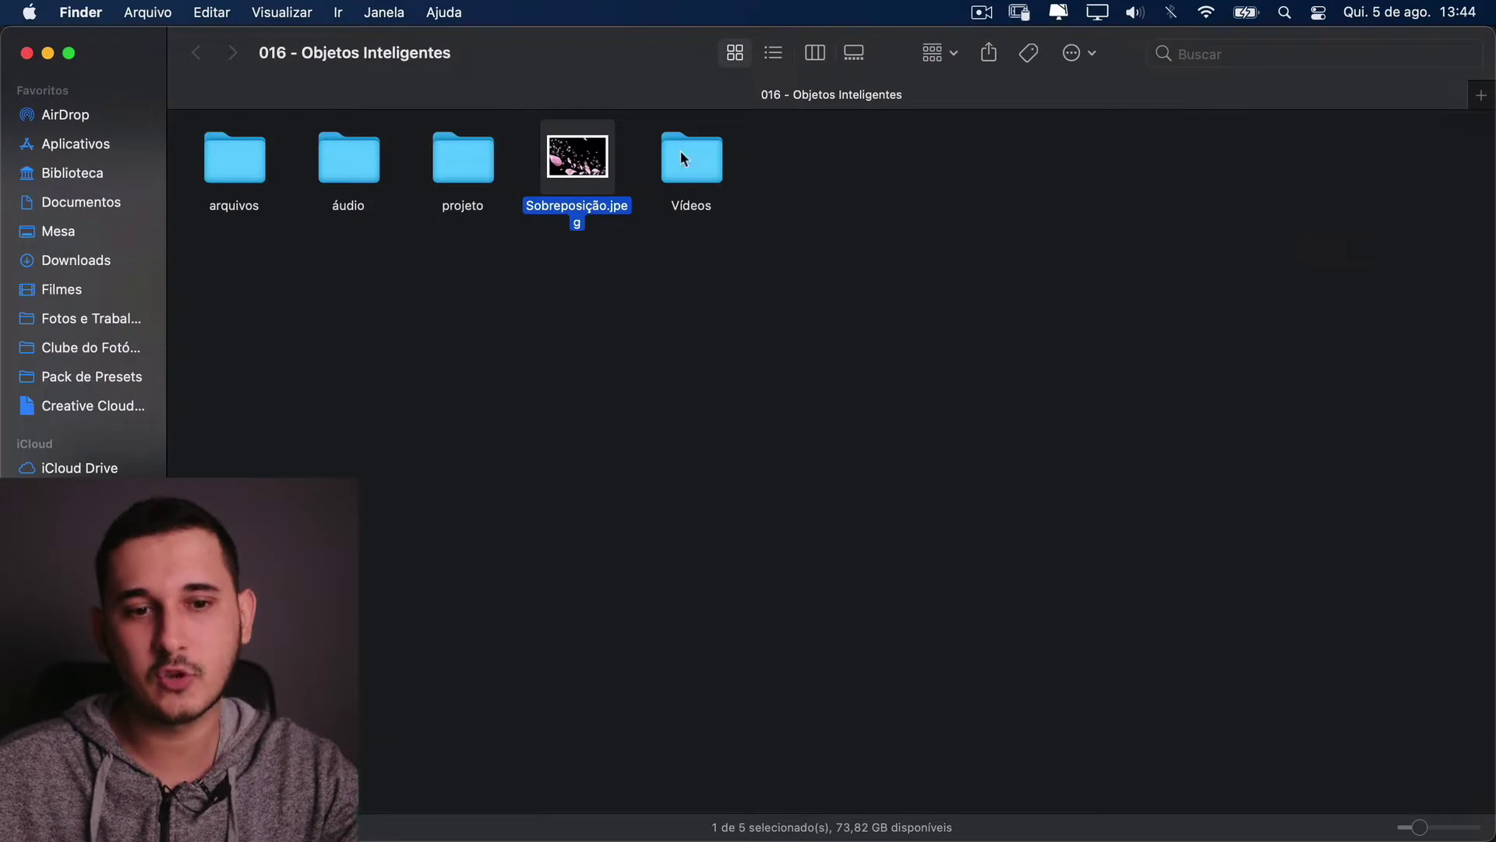
drag(582, 155, 660, 456)
key(super+Tab)
key(super+Tab)
key(Return)
Step: Enlarge the petal overlay across the woman's torso and set its blending mode to Divisão
key(super+t)
drag(718, 401, 806, 348)
key(Return)
click(1237, 316)
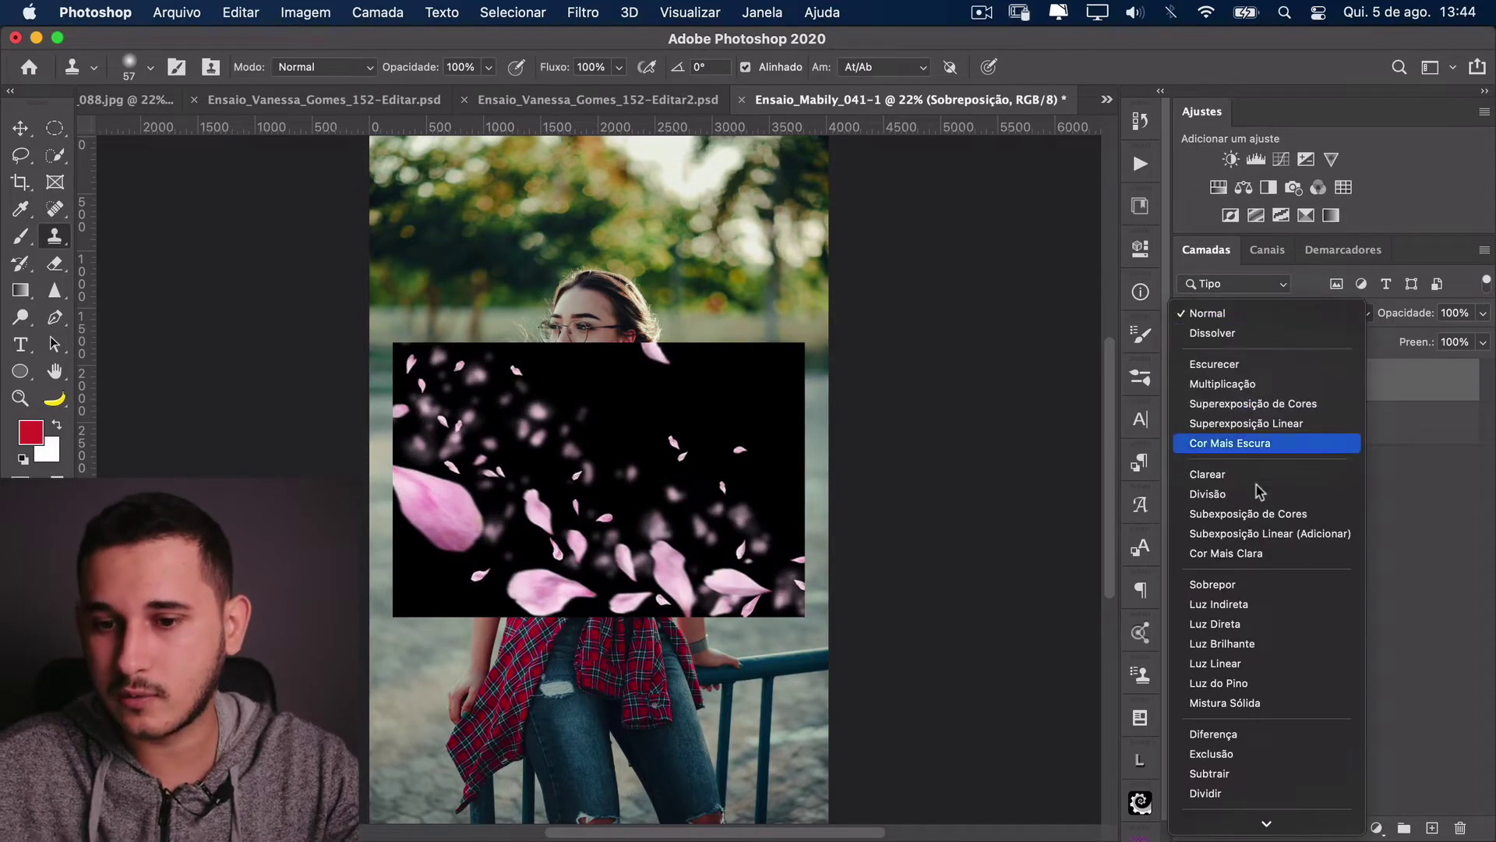
click(1232, 494)
Step: Rotate the Sobreposição layer about 90° clockwise so the petals run down the left side of the photo
key(super+t)
drag(846, 402, 726, 421)
drag(552, 451, 551, 449)
key(Return)
Step: Try the Clone Stamp and Eraser on the petal smart object and decline rasterizing it
key(s)
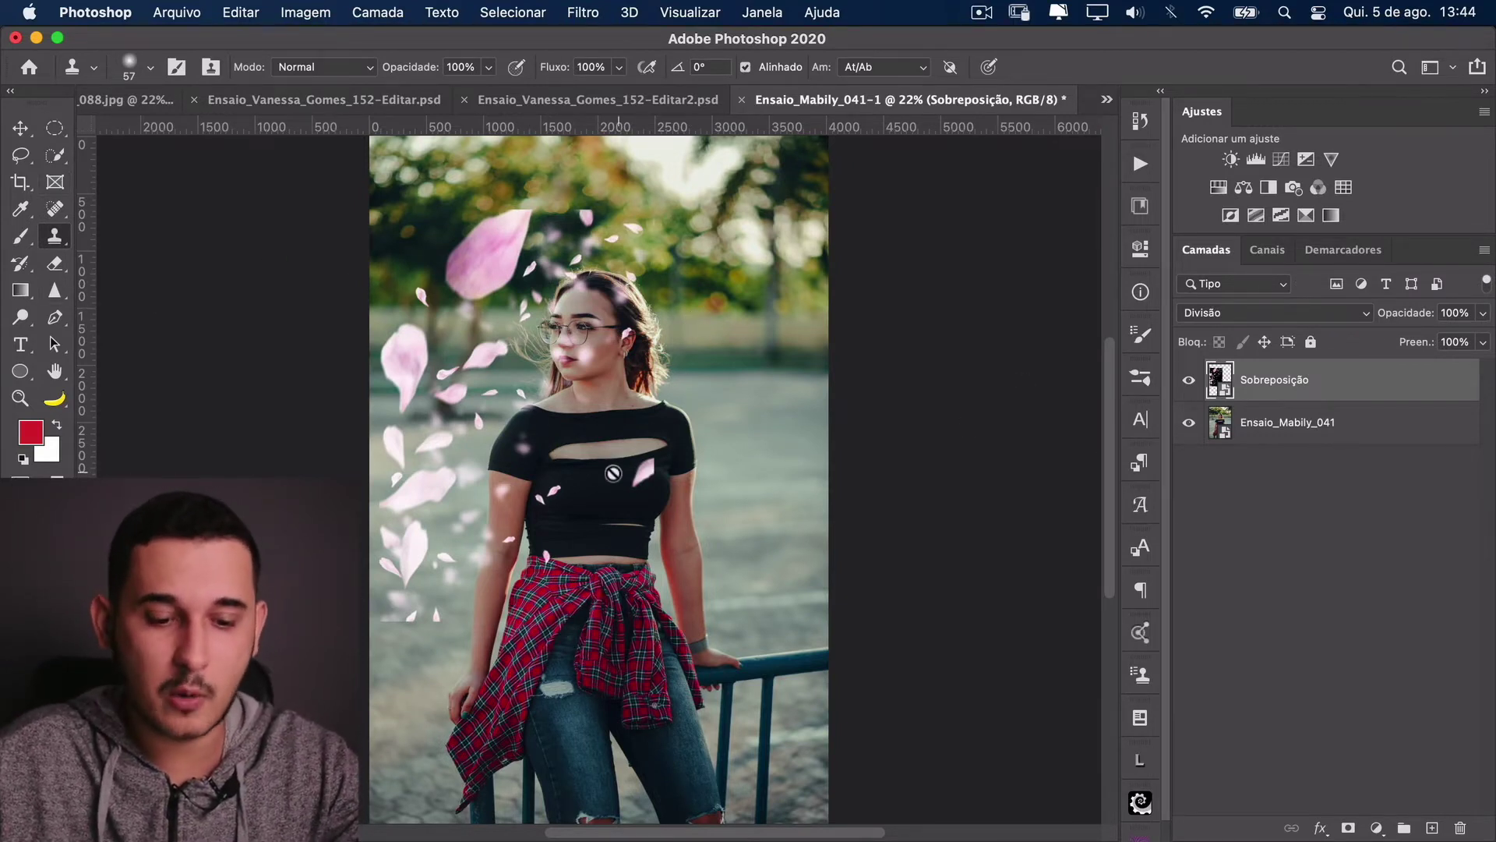
key(e)
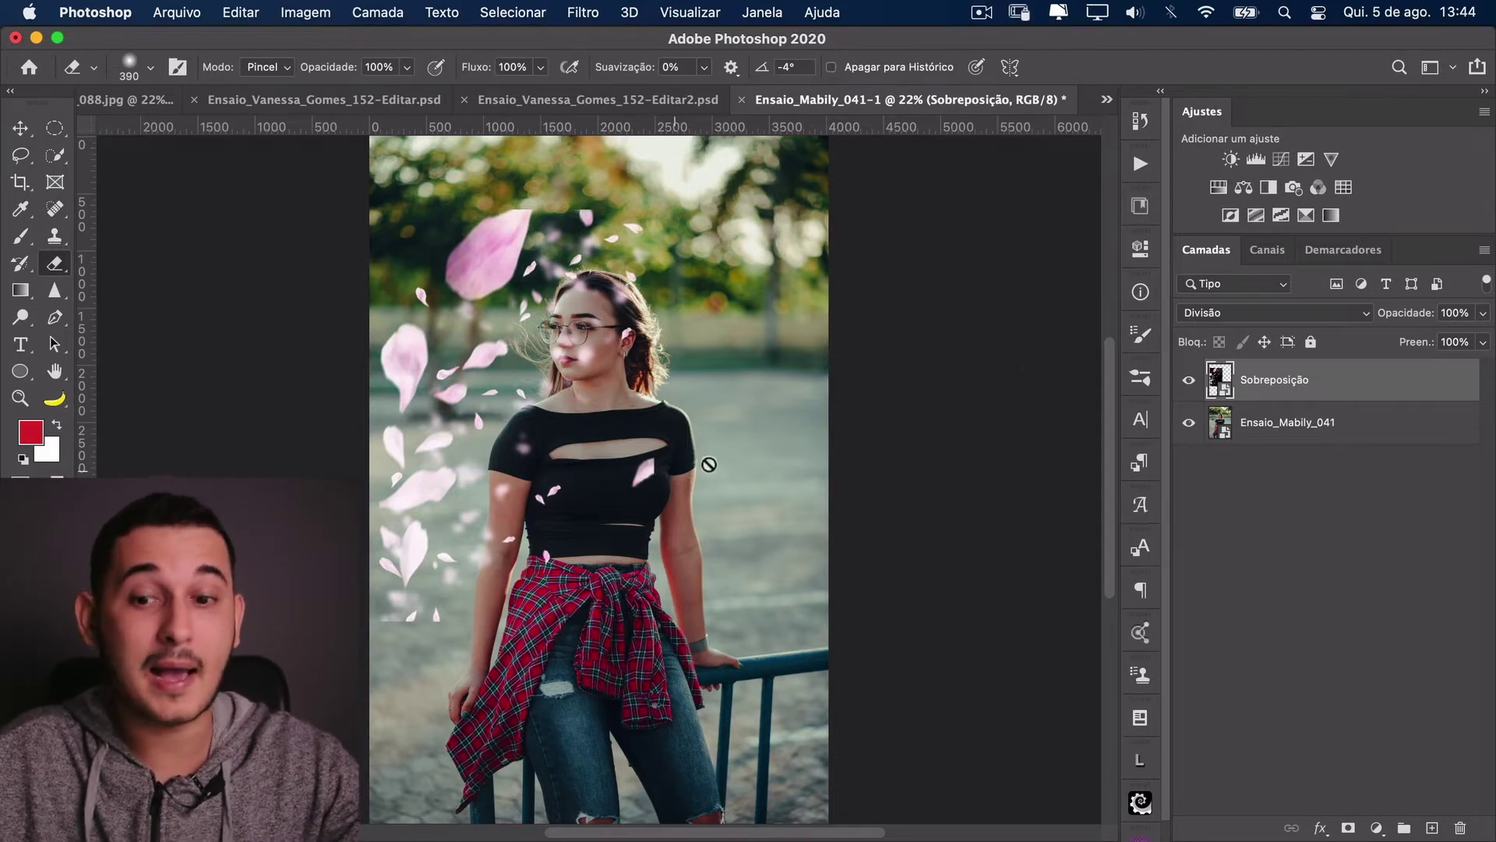
click(645, 473)
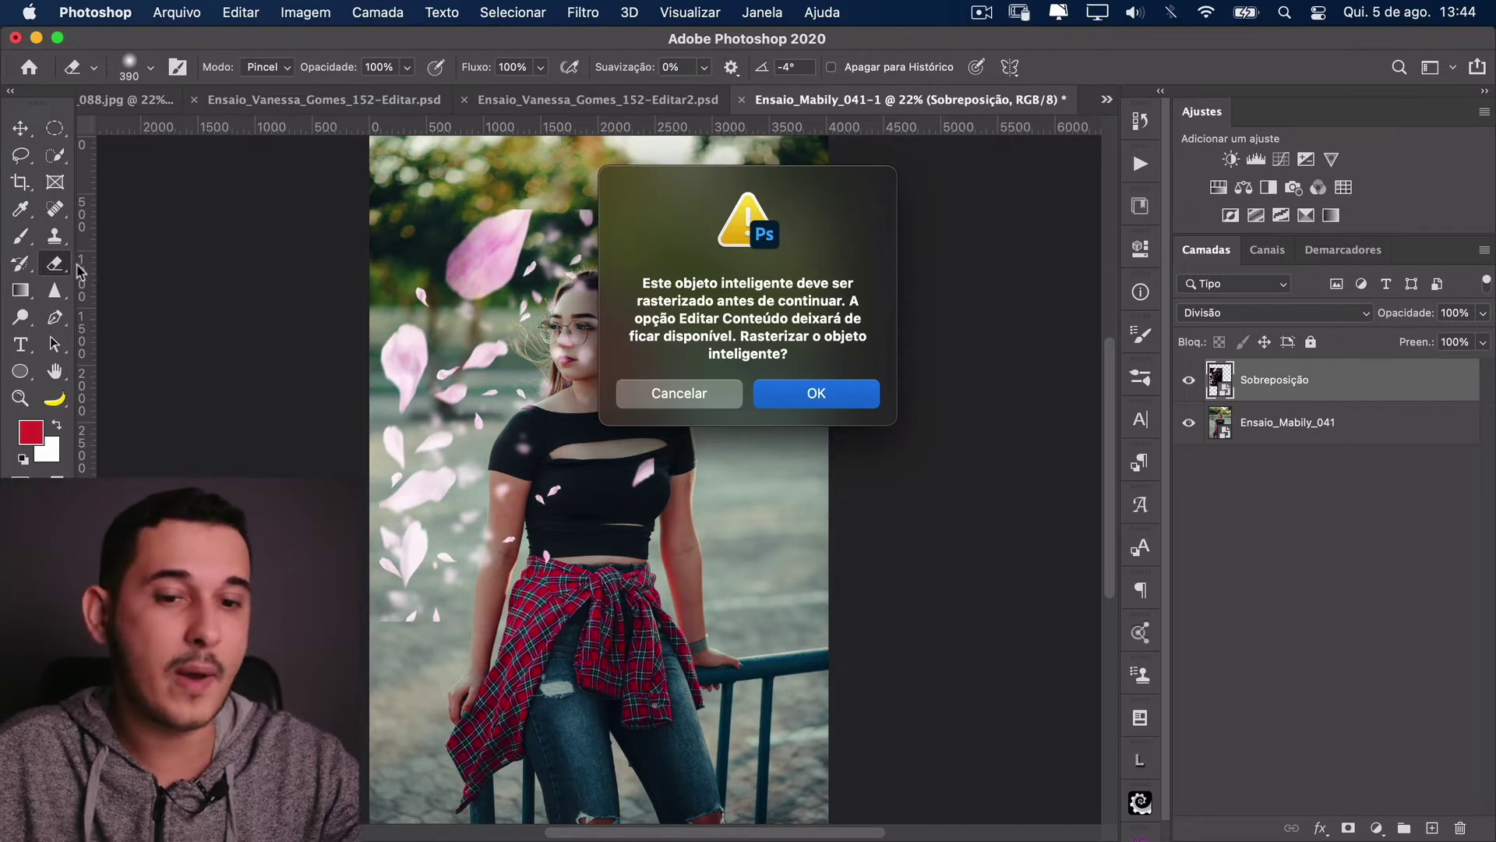
key(Escape)
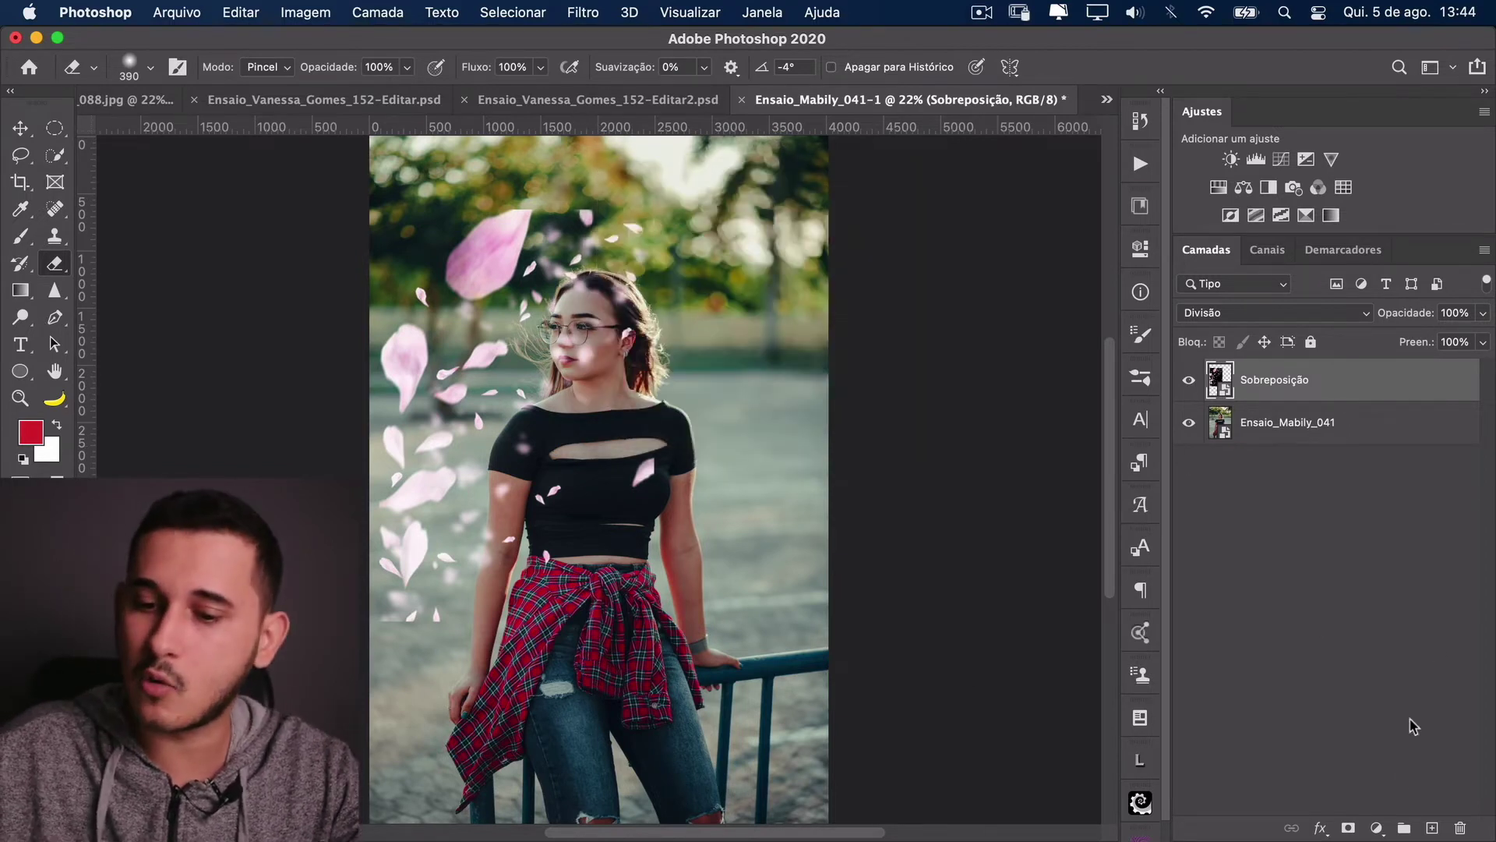
Step: Add a layer mask to Sobreposição and paint it black with the Brush to hide petals over the woman and background
click(1348, 827)
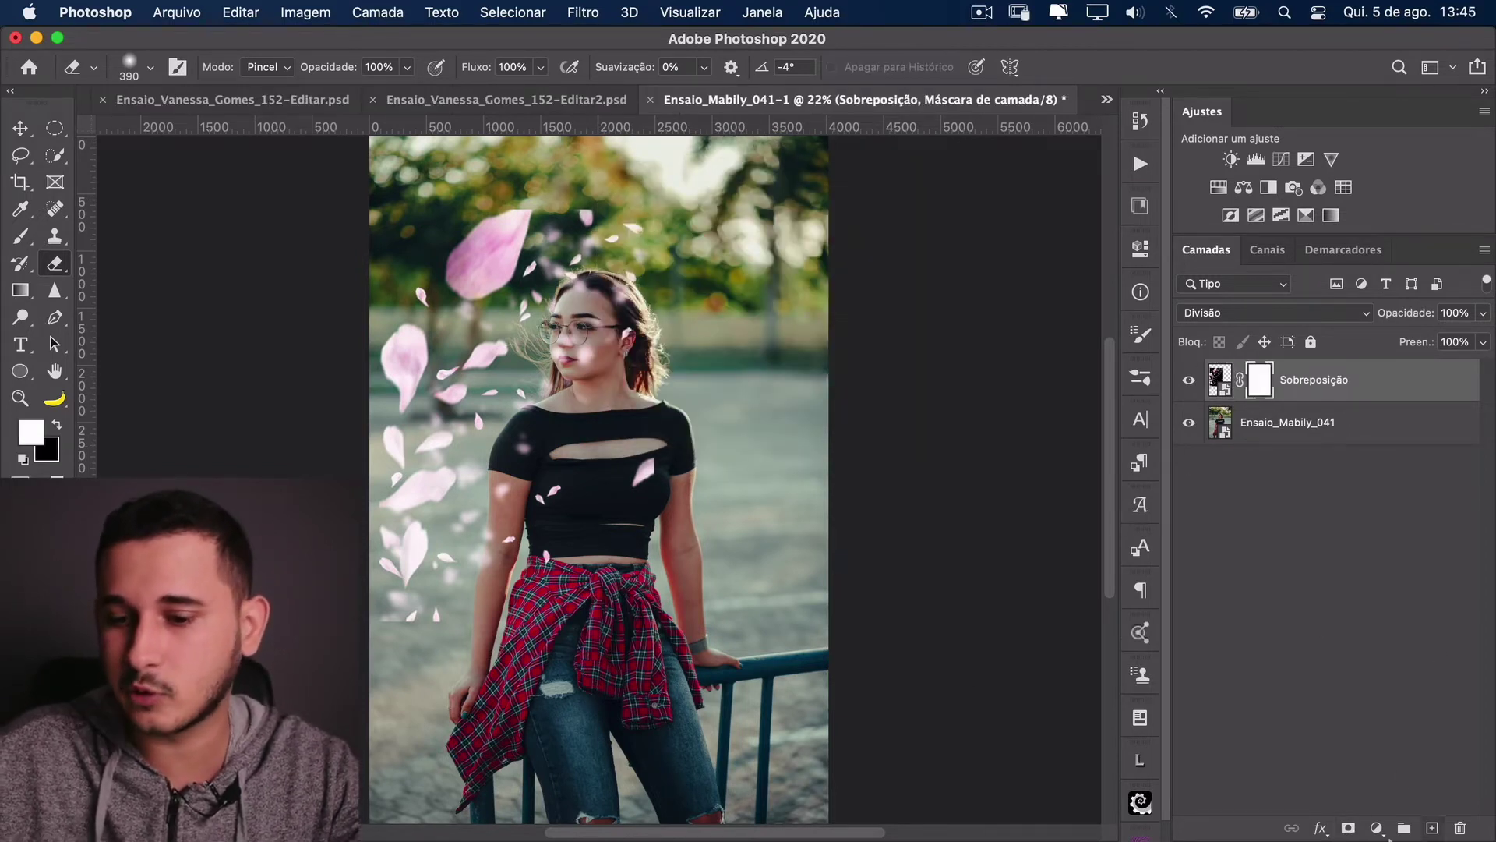
key(b)
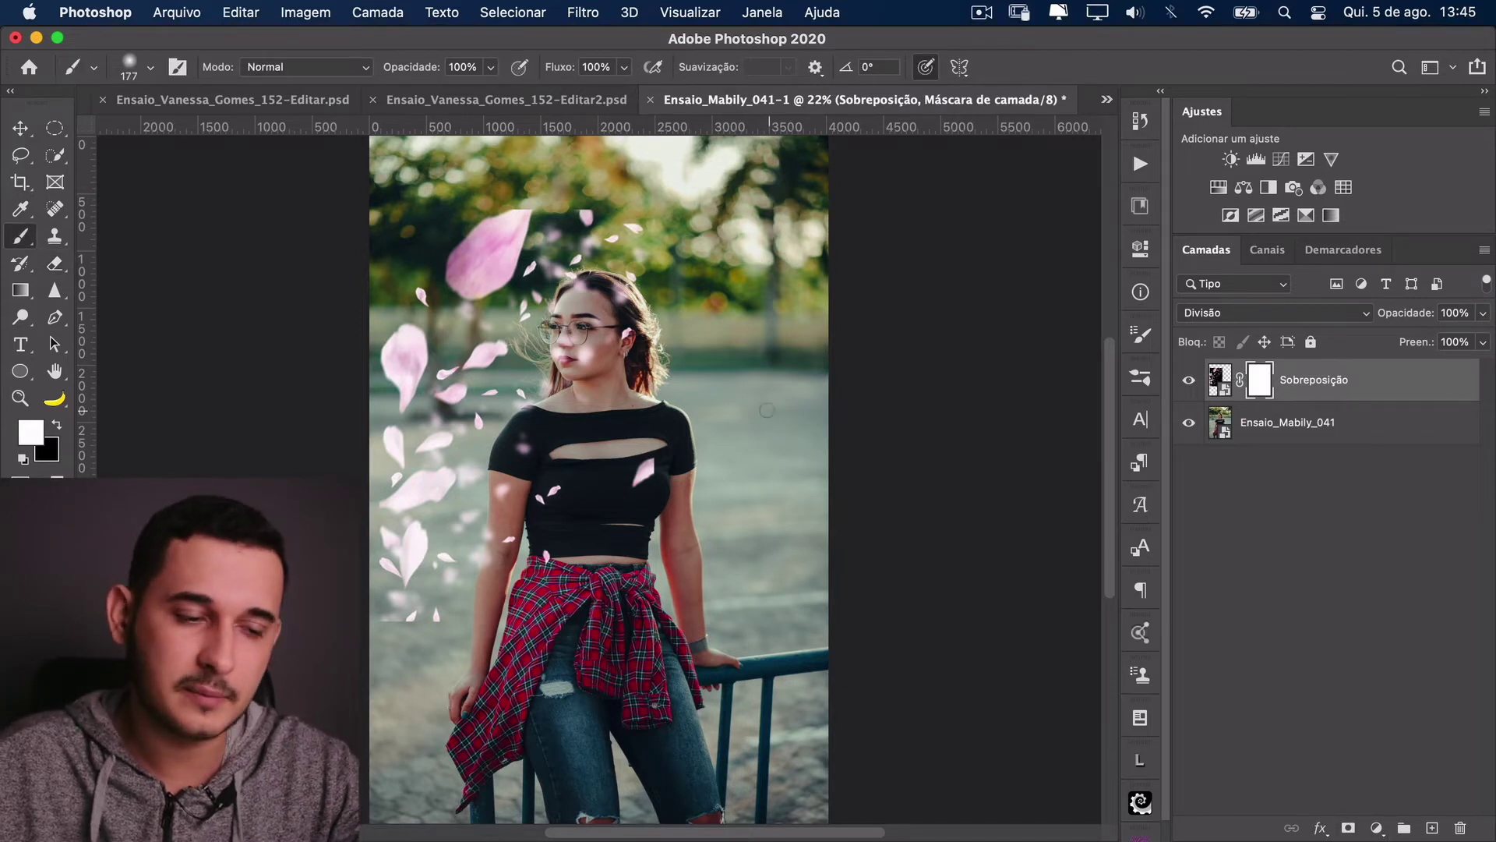
key(x)
drag(752, 452, 826, 451)
mouse_move(647, 440)
mouse_down()
mouse_move(514, 530)
mouse_move(521, 433)
mouse_move(464, 393)
mouse_move(485, 393)
mouse_move(441, 439)
mouse_move(394, 444)
mouse_up()
drag(405, 555, 404, 612)
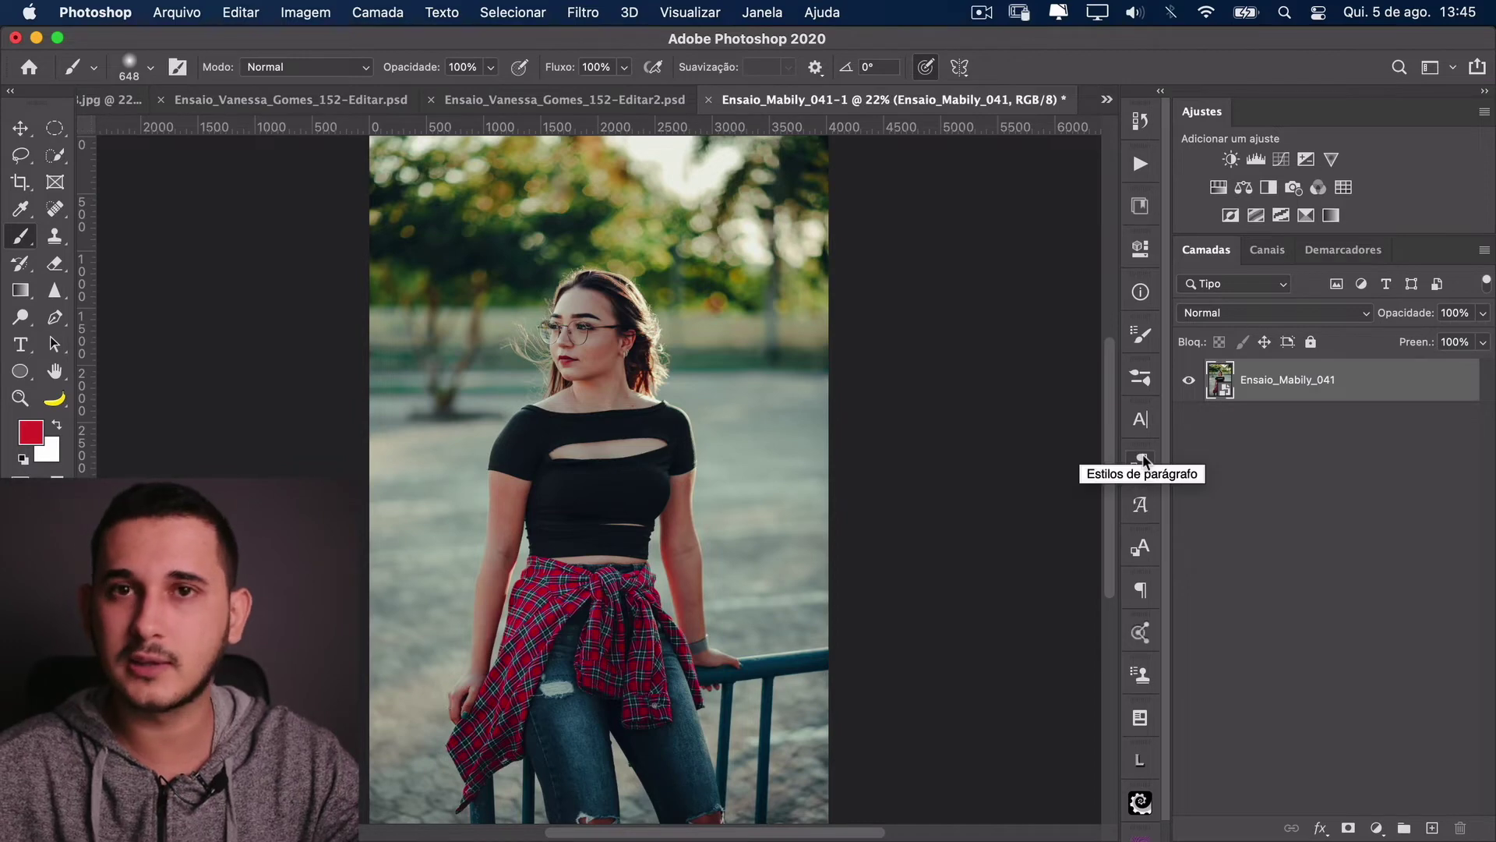
Step: Close the Ensaio_Mabily_041-1, Ensaio_Mabily_088.jpg and Editar2.psd documents
key(super+w)
click(810, 395)
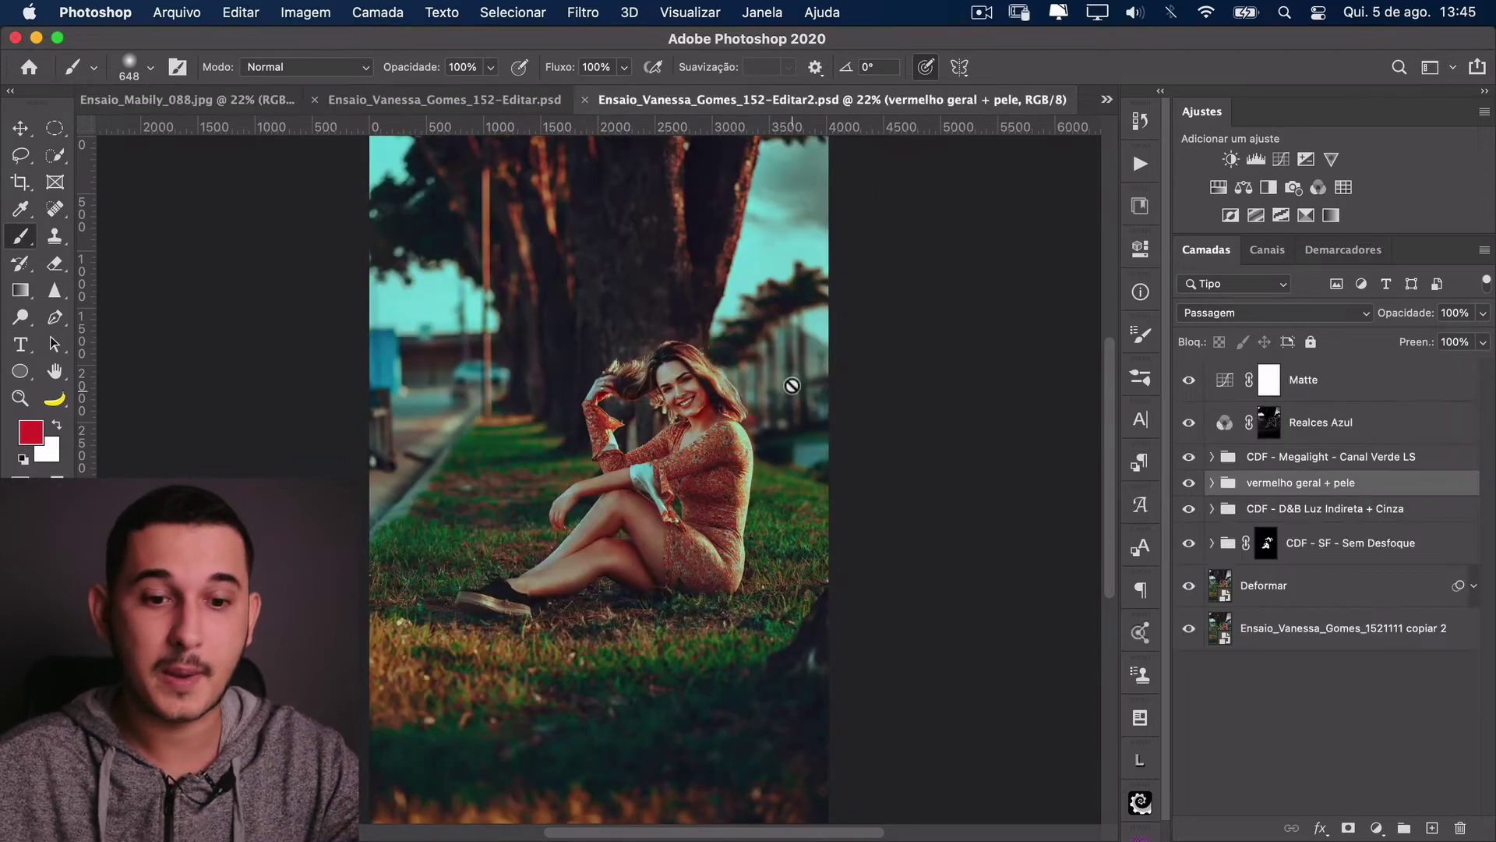
key(ctrl+Tab)
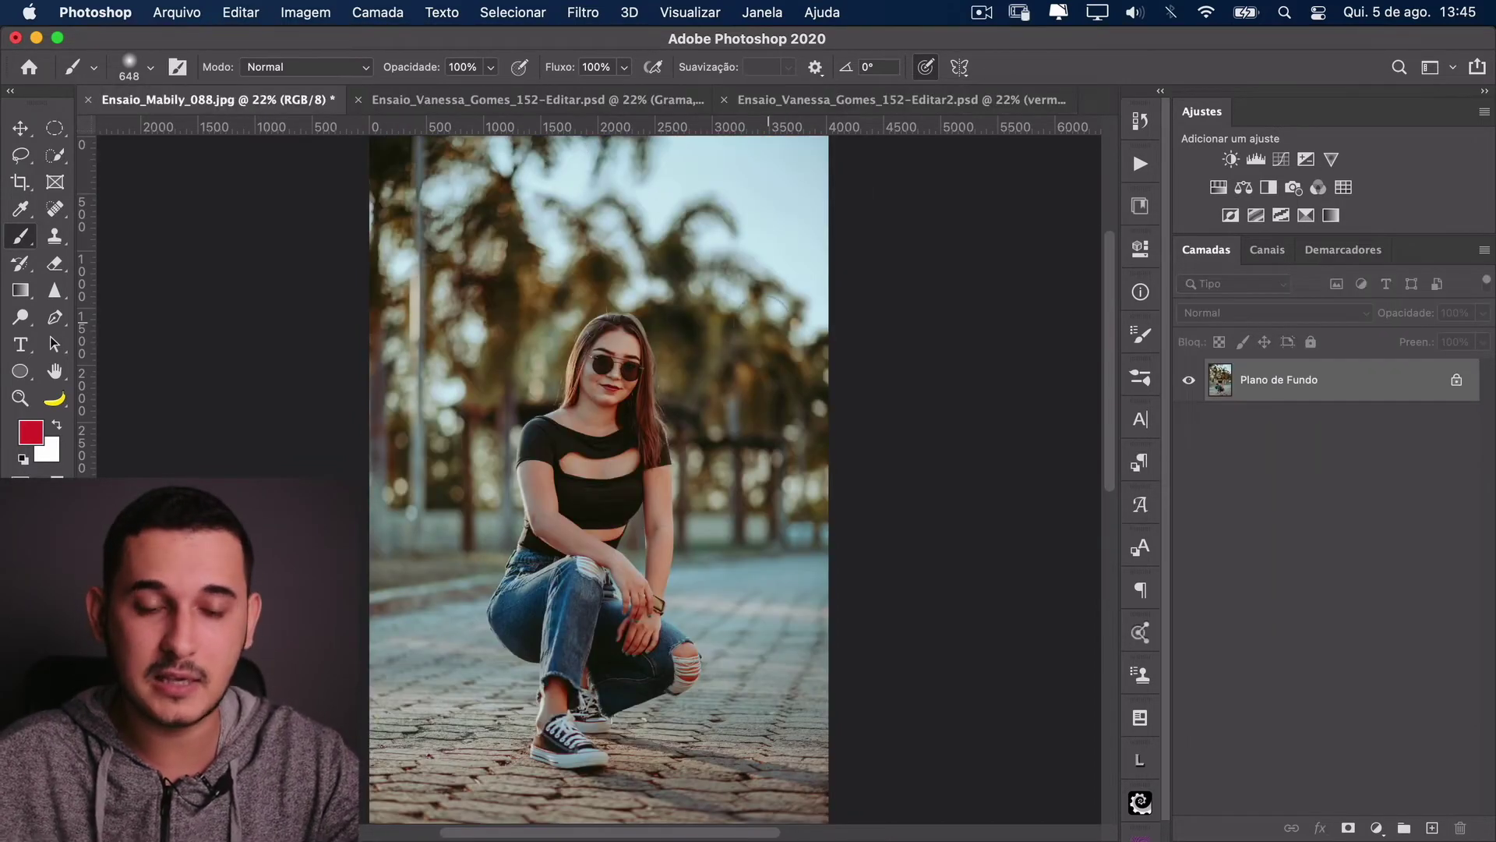
key(super+w)
click(747, 395)
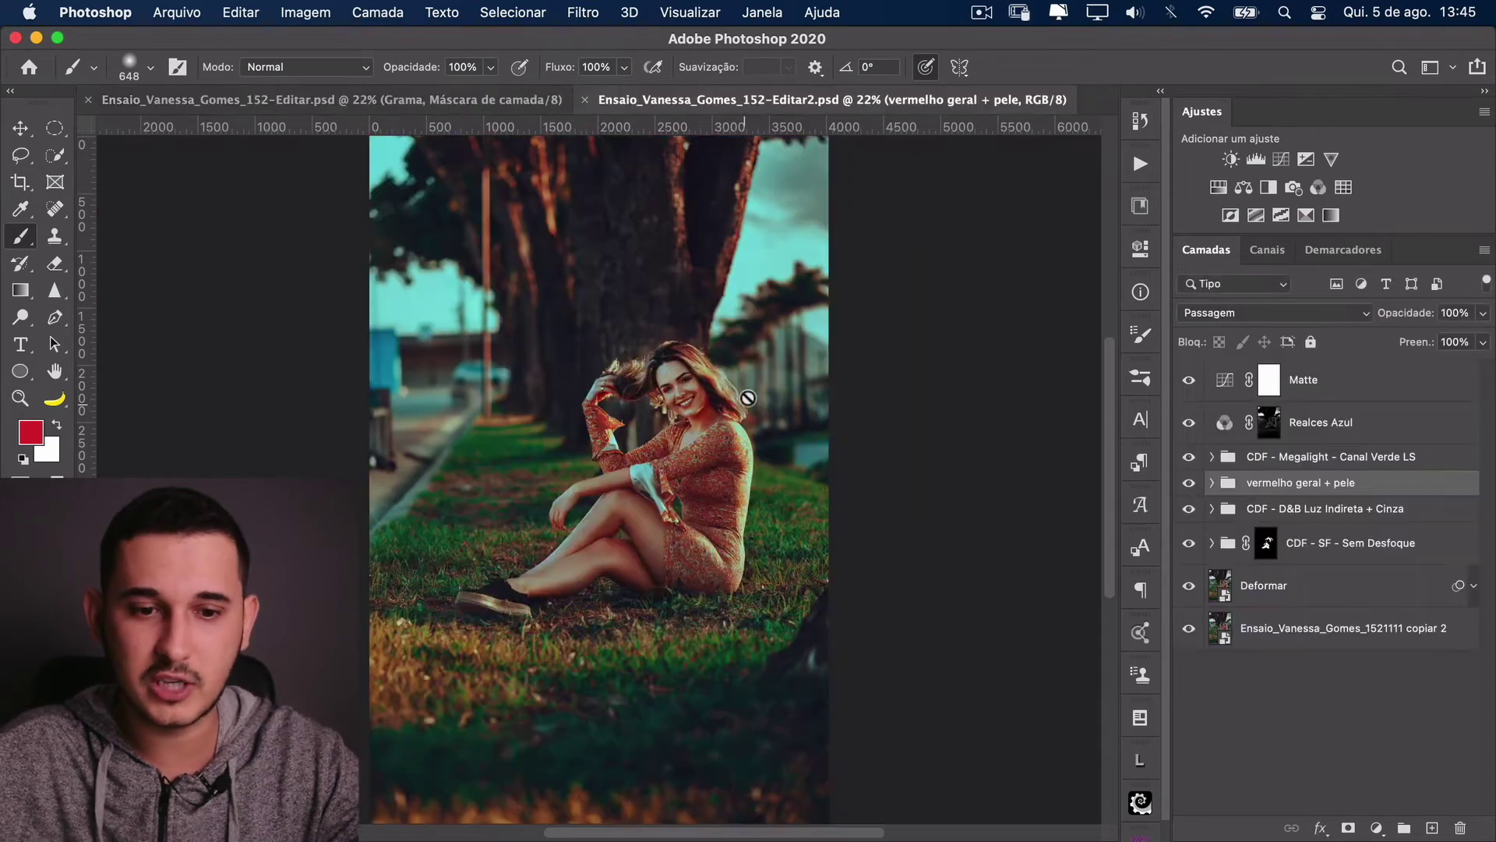
key(super+w)
Step: Switch to Finder and open the arquivos folder inside 016 - Objetos Inteligentes
key(super+Tab)
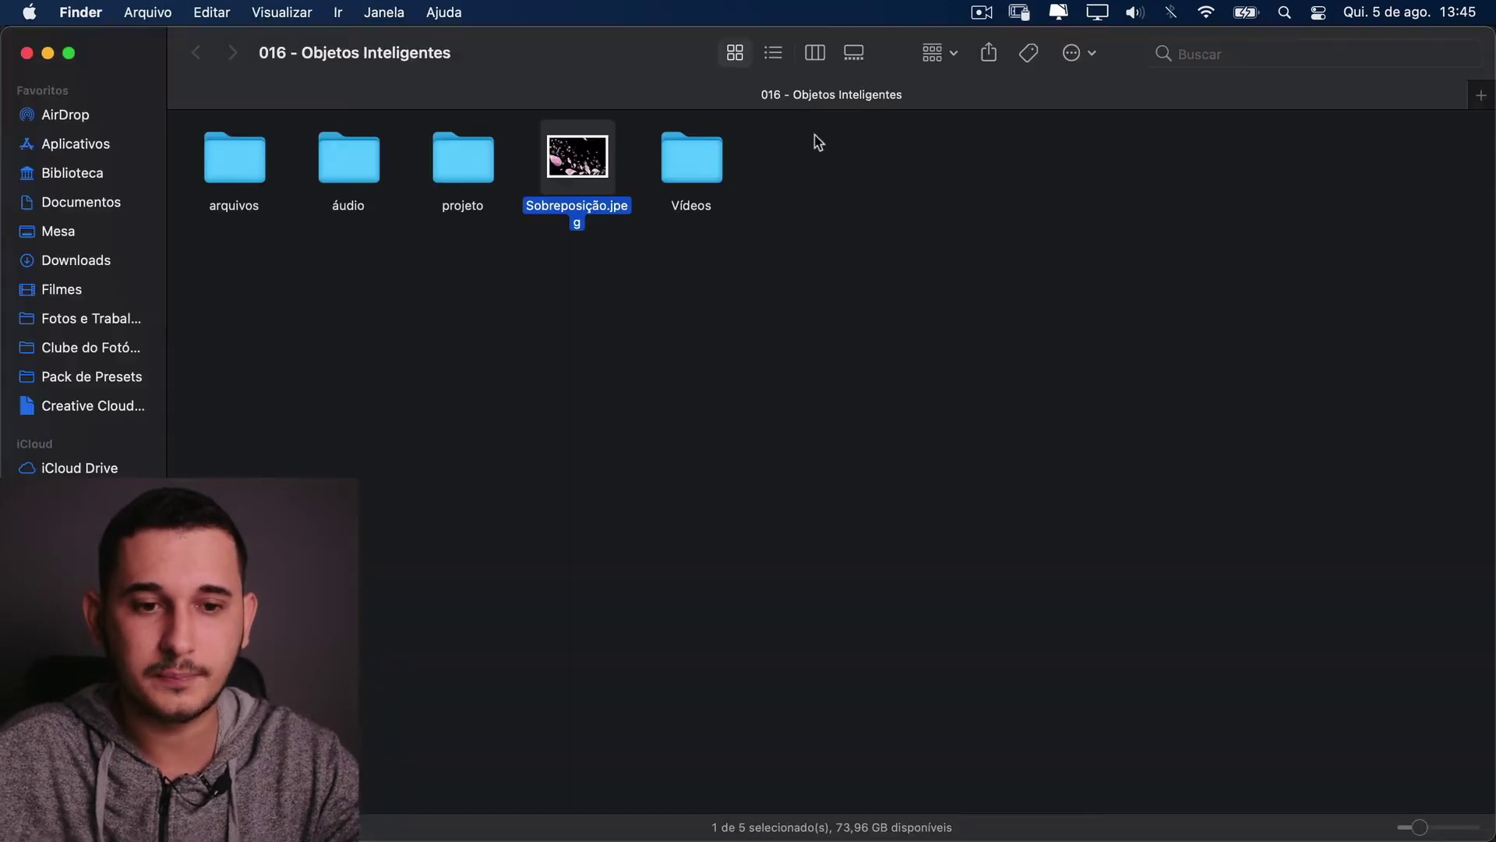
key(super+Tab)
key(super+Tab)
key(super+Tab)
key(super+Tab)
key(super+Tab)
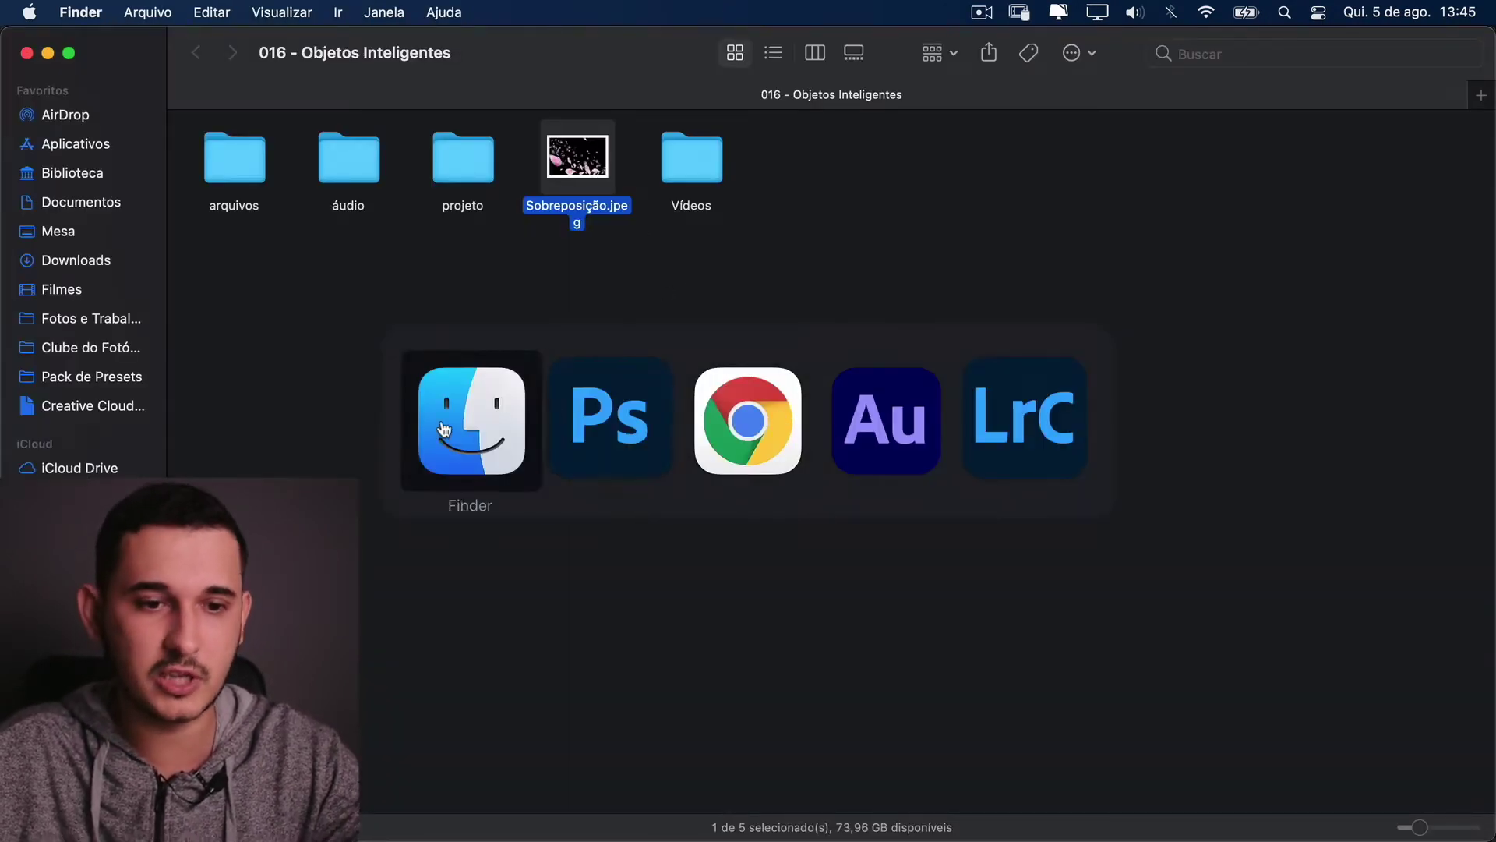
double_click(233, 167)
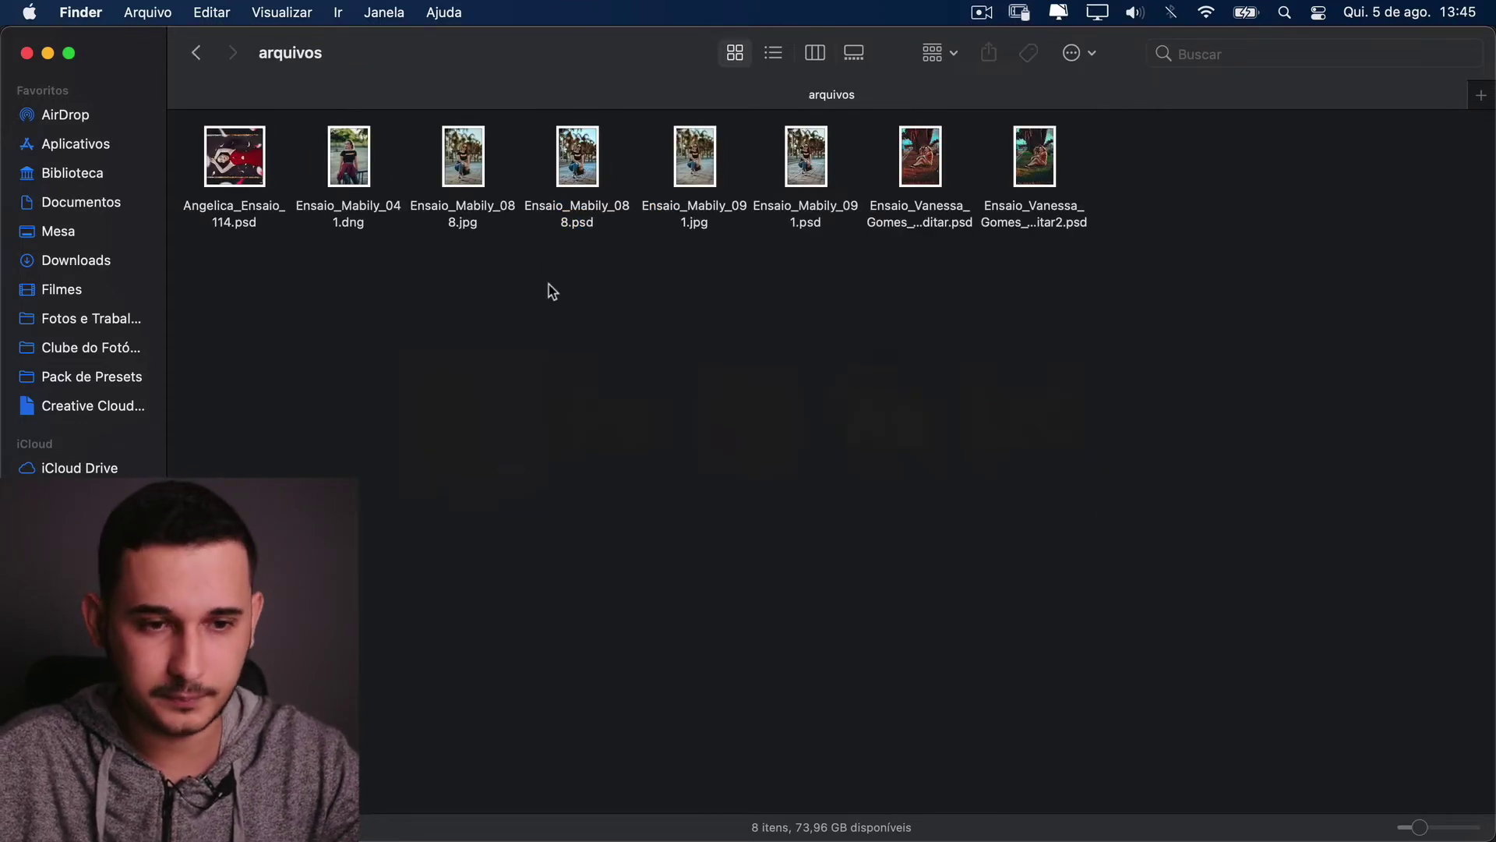
Step: Open Ensaio_Mabily_088.jpg and Ensaio_Mabily_091.jpg together in Photoshop and bring Ensaio_Mabily_088.jpg to the front
click(476, 181)
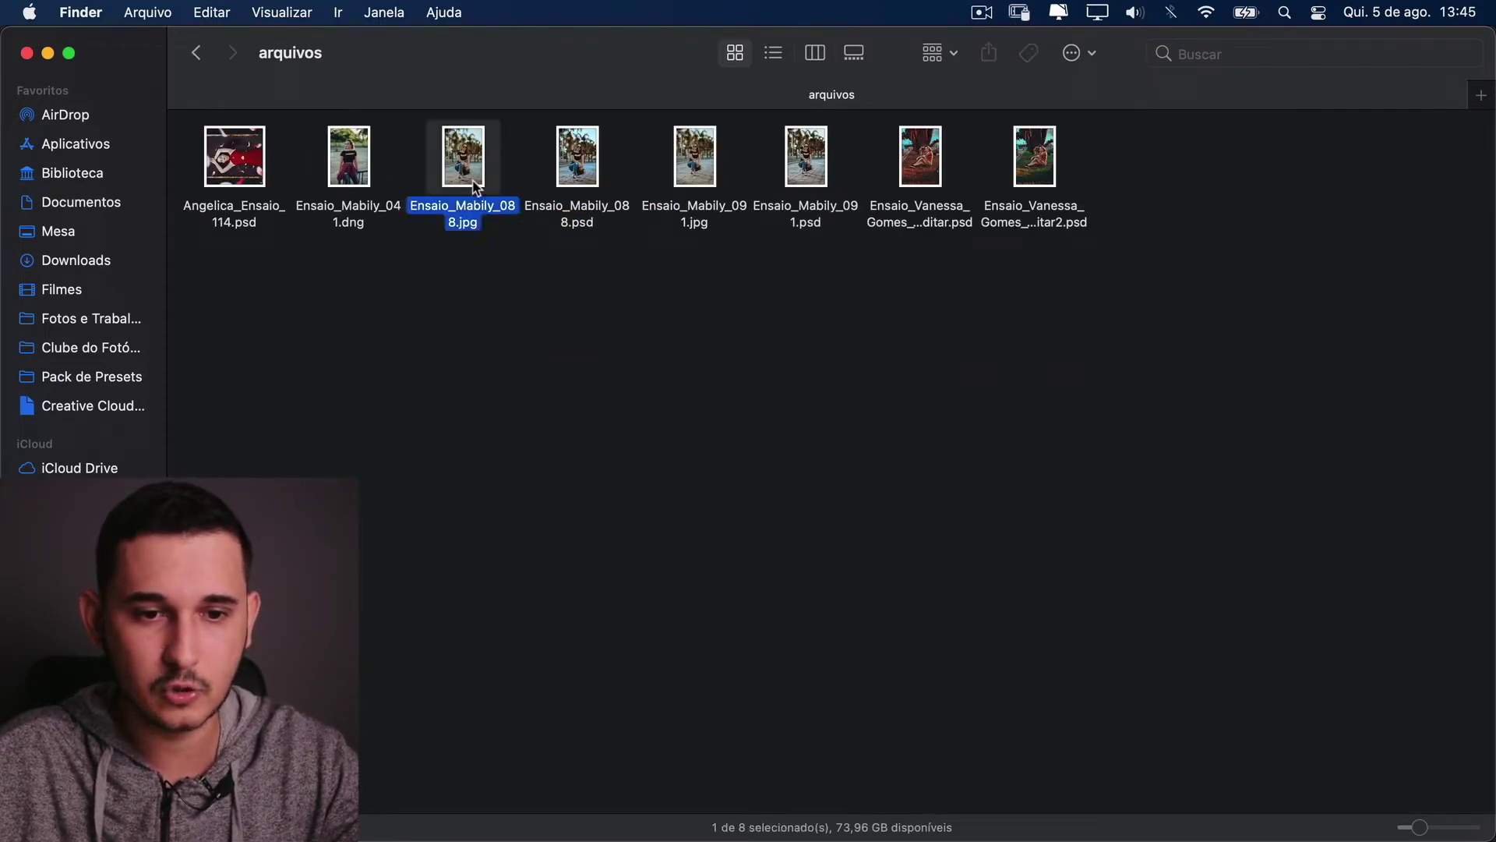
super+click(700, 178)
mouse_move(716, 172)
mouse_down()
mouse_move(712, 306)
mouse_move(865, 109)
mouse_move(715, 171)
mouse_up()
key(super+Tab)
drag(893, 101, 885, 73)
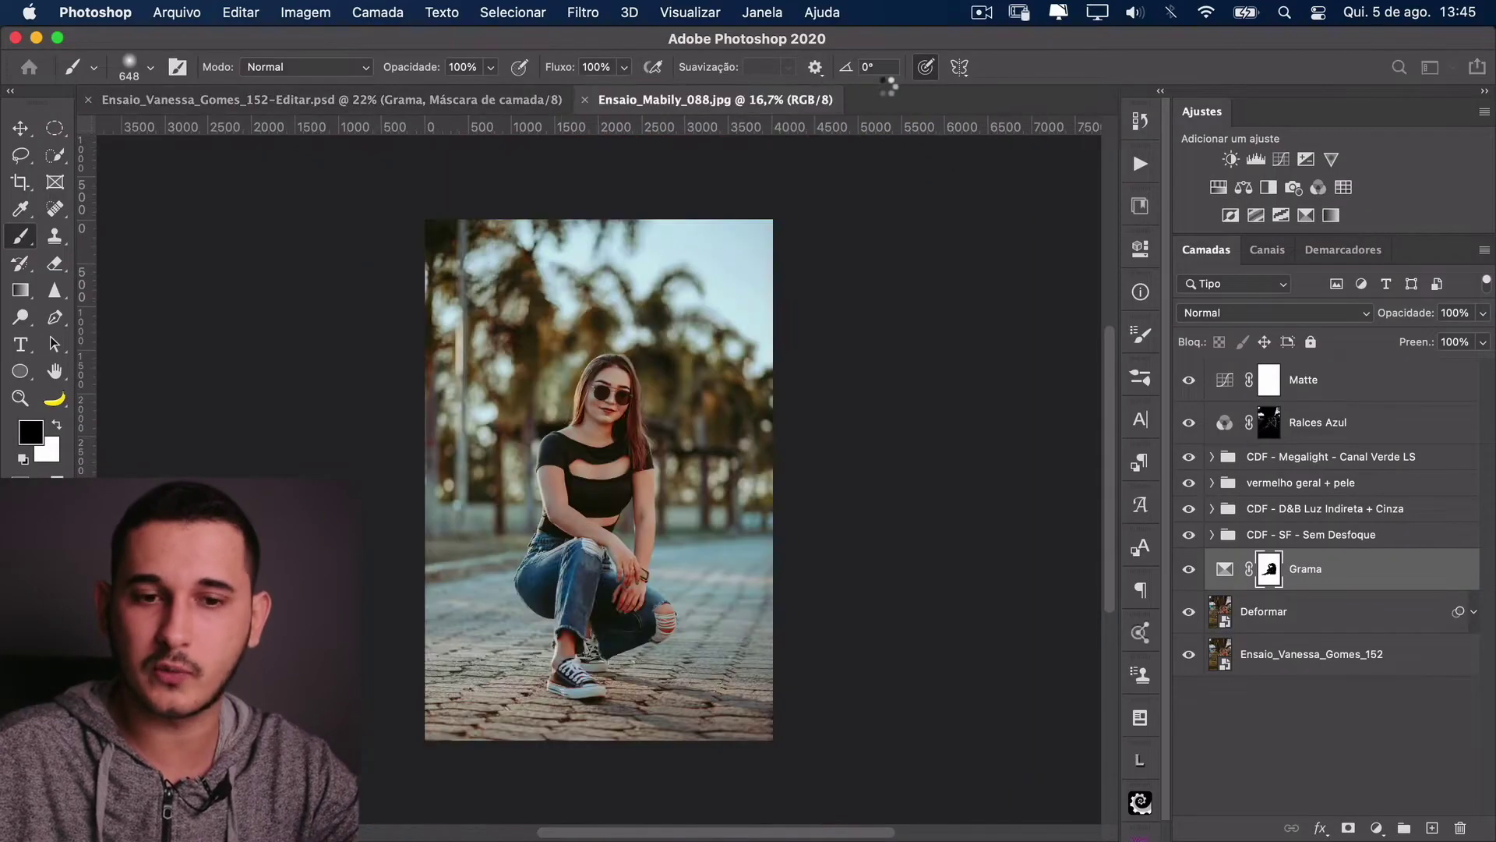
key(super+0)
key(ctrl+Tab)
key(ctrl+Tab)
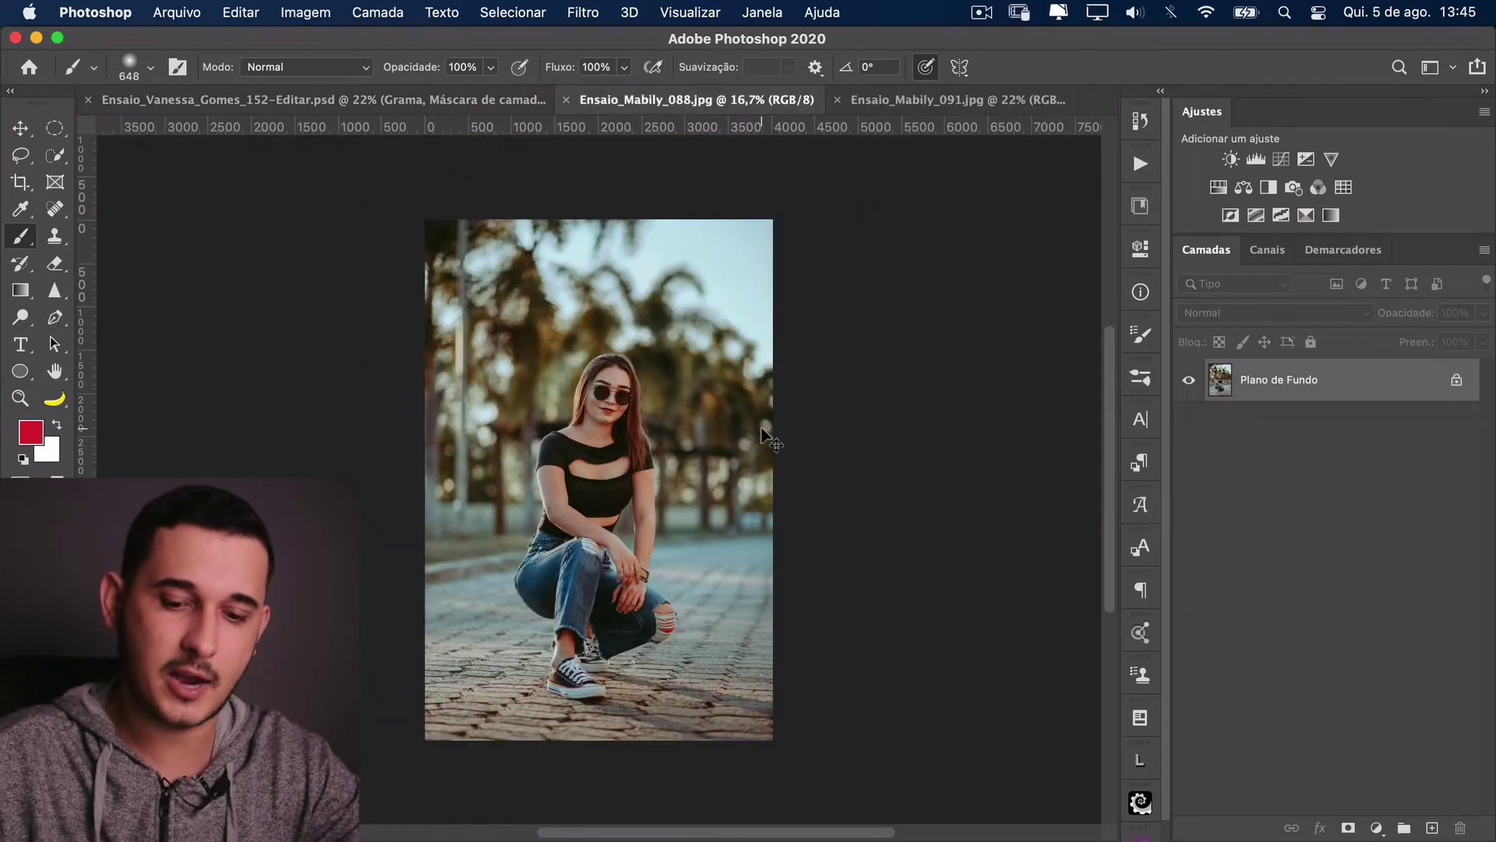
key(super+0)
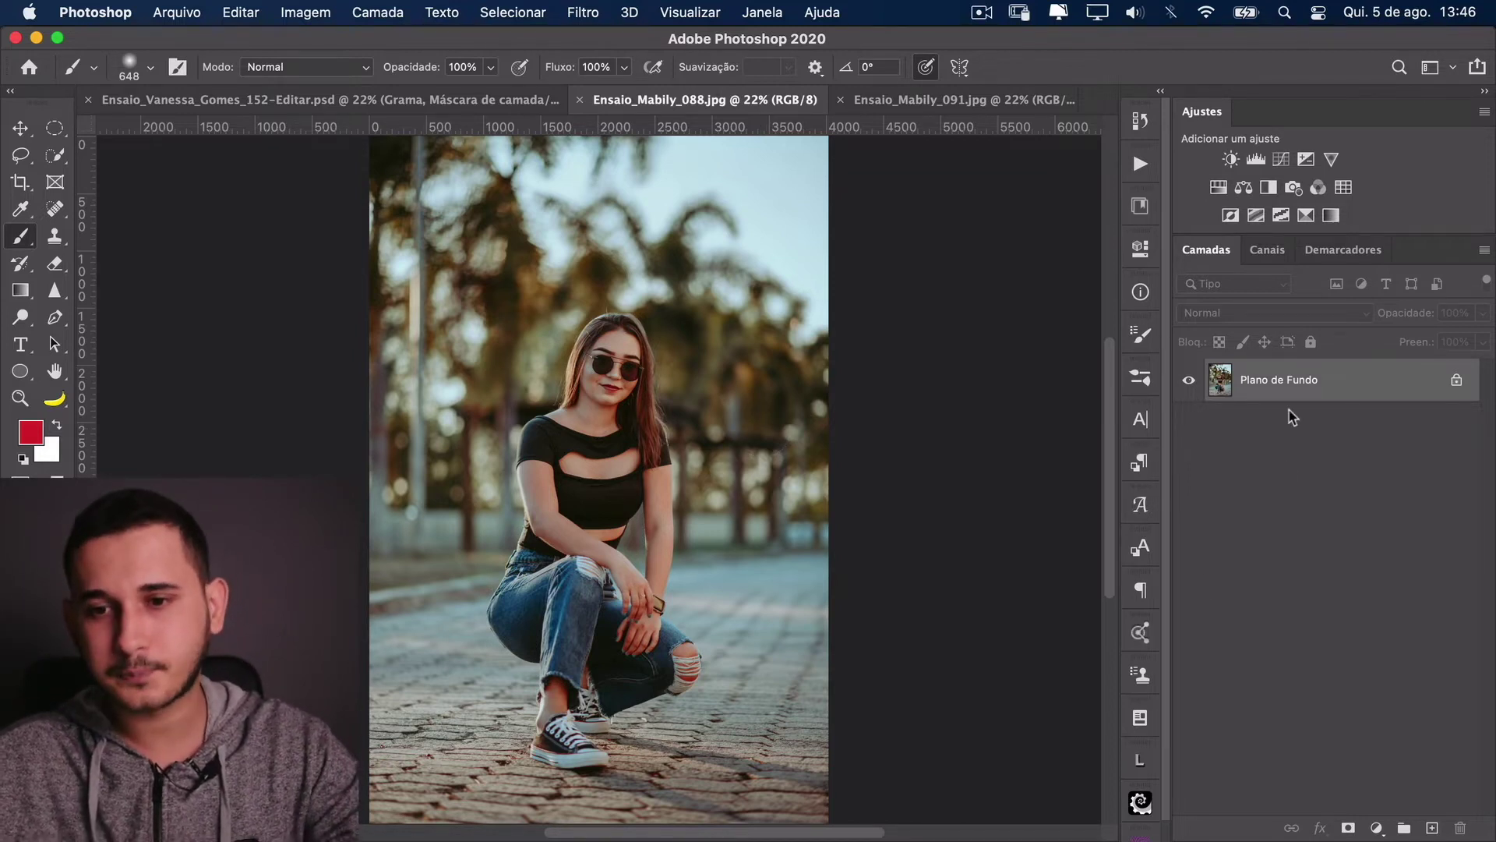
Step: Add a Selective Color adjustment layer and set the yellows to Cyan -34, Magenta +13, Yellow +11 and Black -3
click(1306, 216)
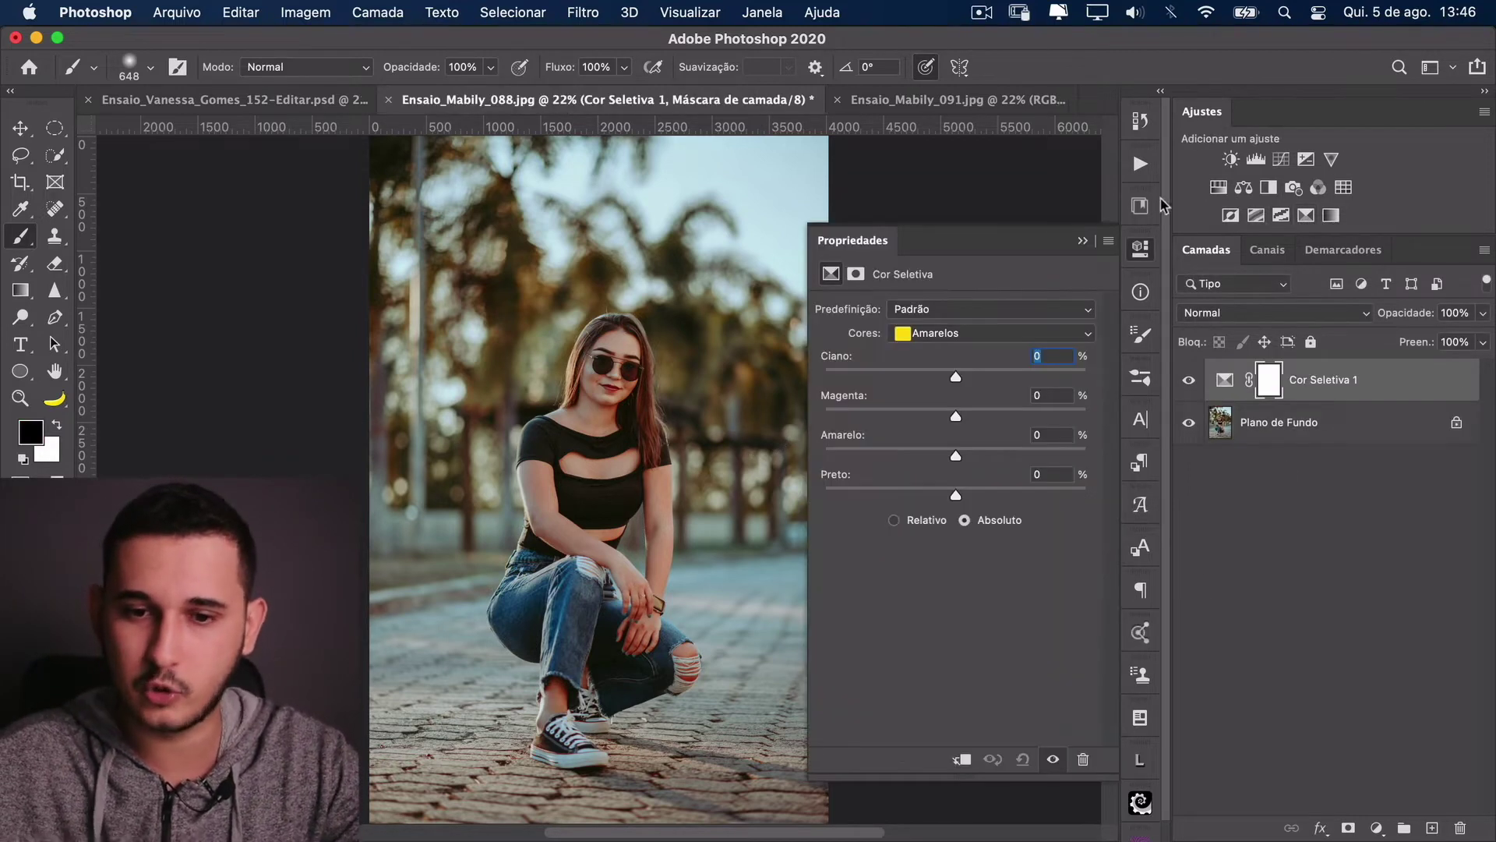
drag(954, 381, 996, 420)
mouse_move(958, 466)
mouse_down()
mouse_move(974, 466)
mouse_move(955, 496)
mouse_up()
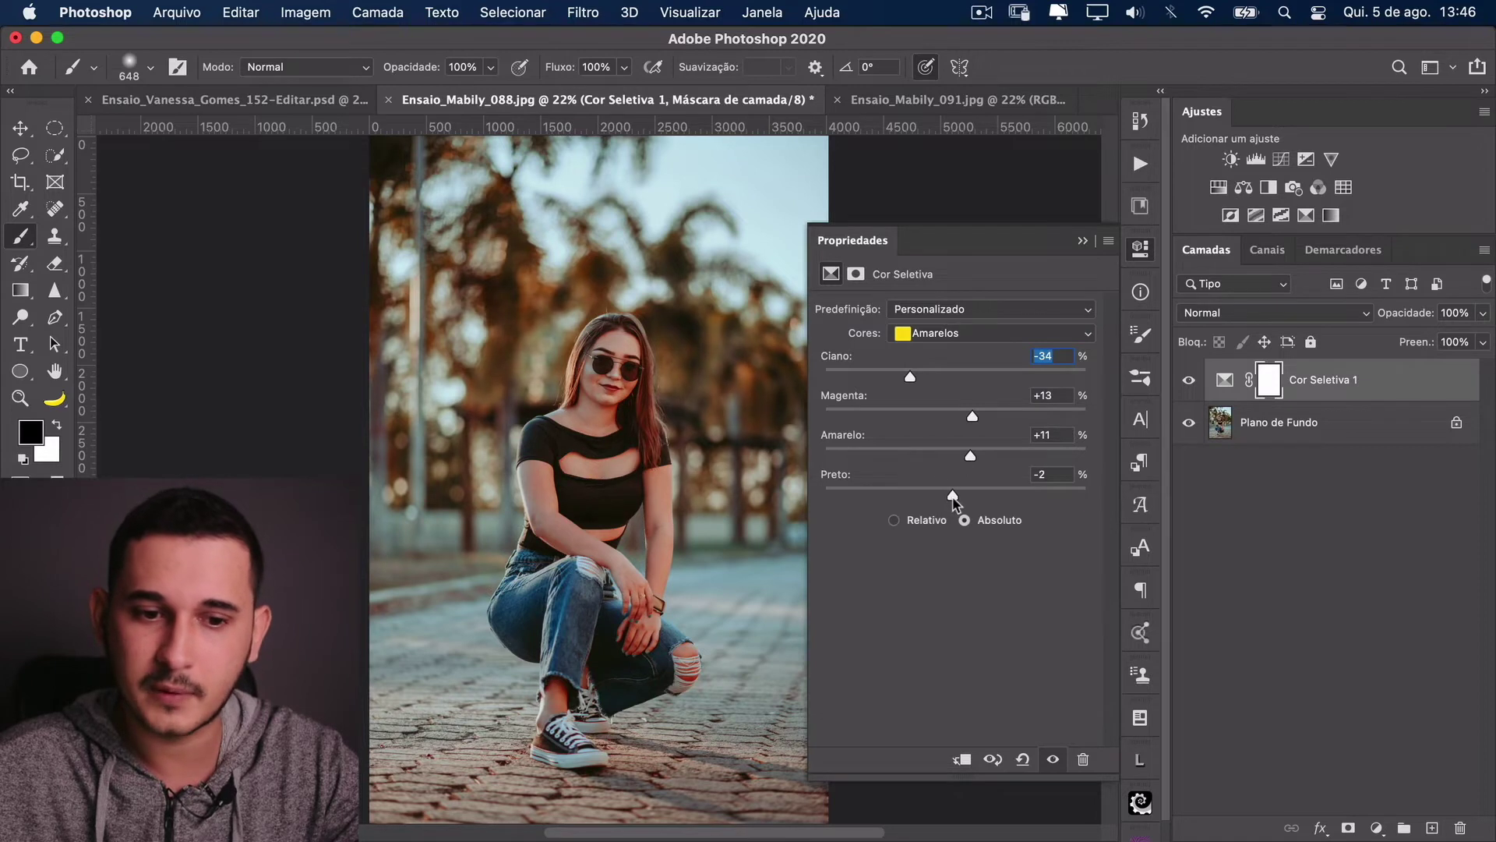
Step: Set the reds of the Selective Color adjustment to Cyan -6 and Yellow +11, and close its properties
click(964, 337)
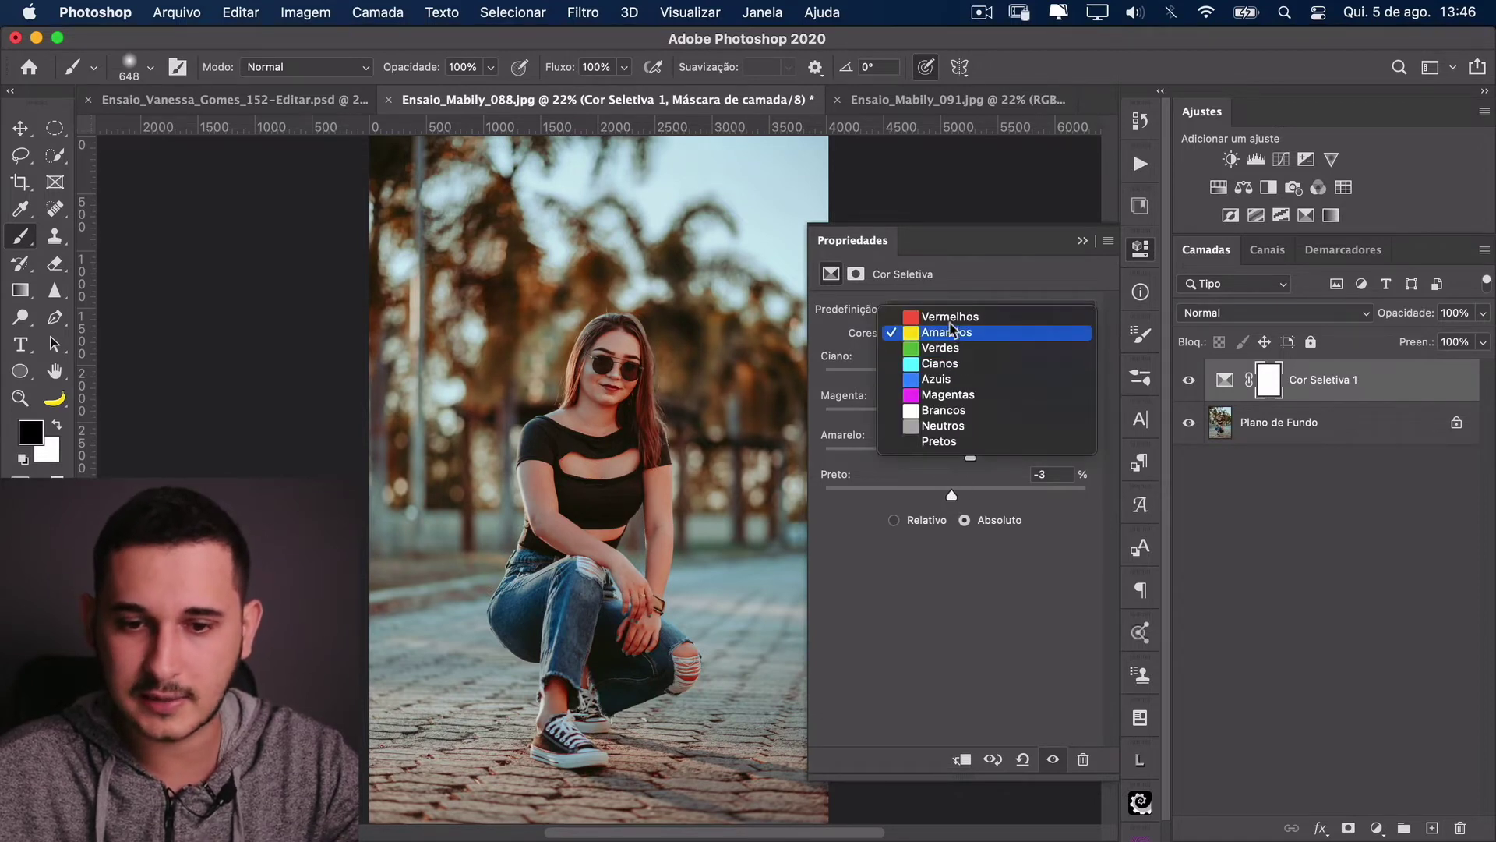
click(950, 316)
mouse_move(957, 377)
mouse_down()
mouse_move(974, 378)
mouse_move(946, 378)
mouse_up()
drag(956, 456, 970, 458)
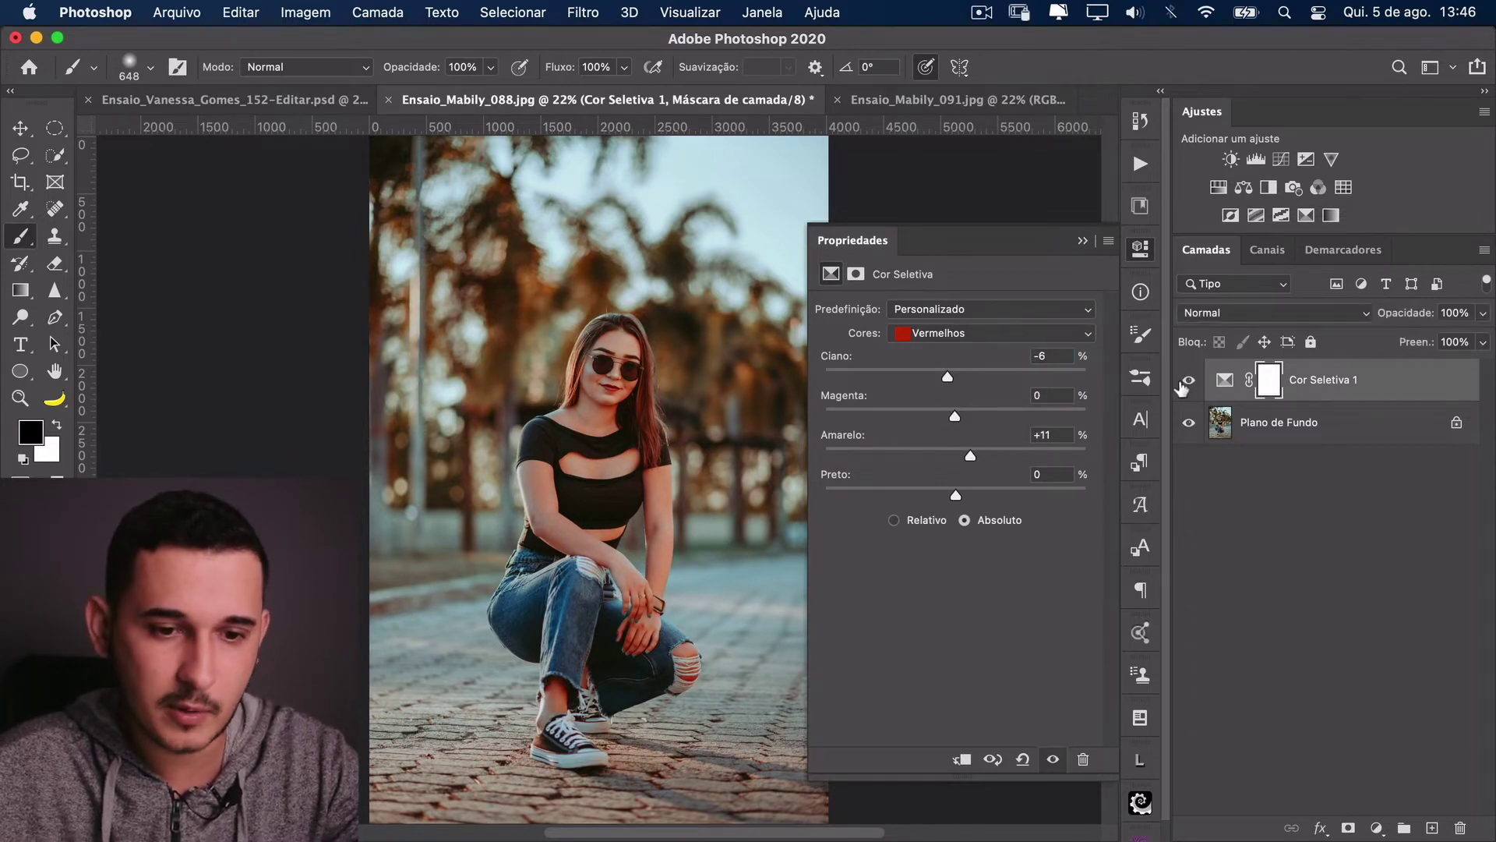
click(1083, 241)
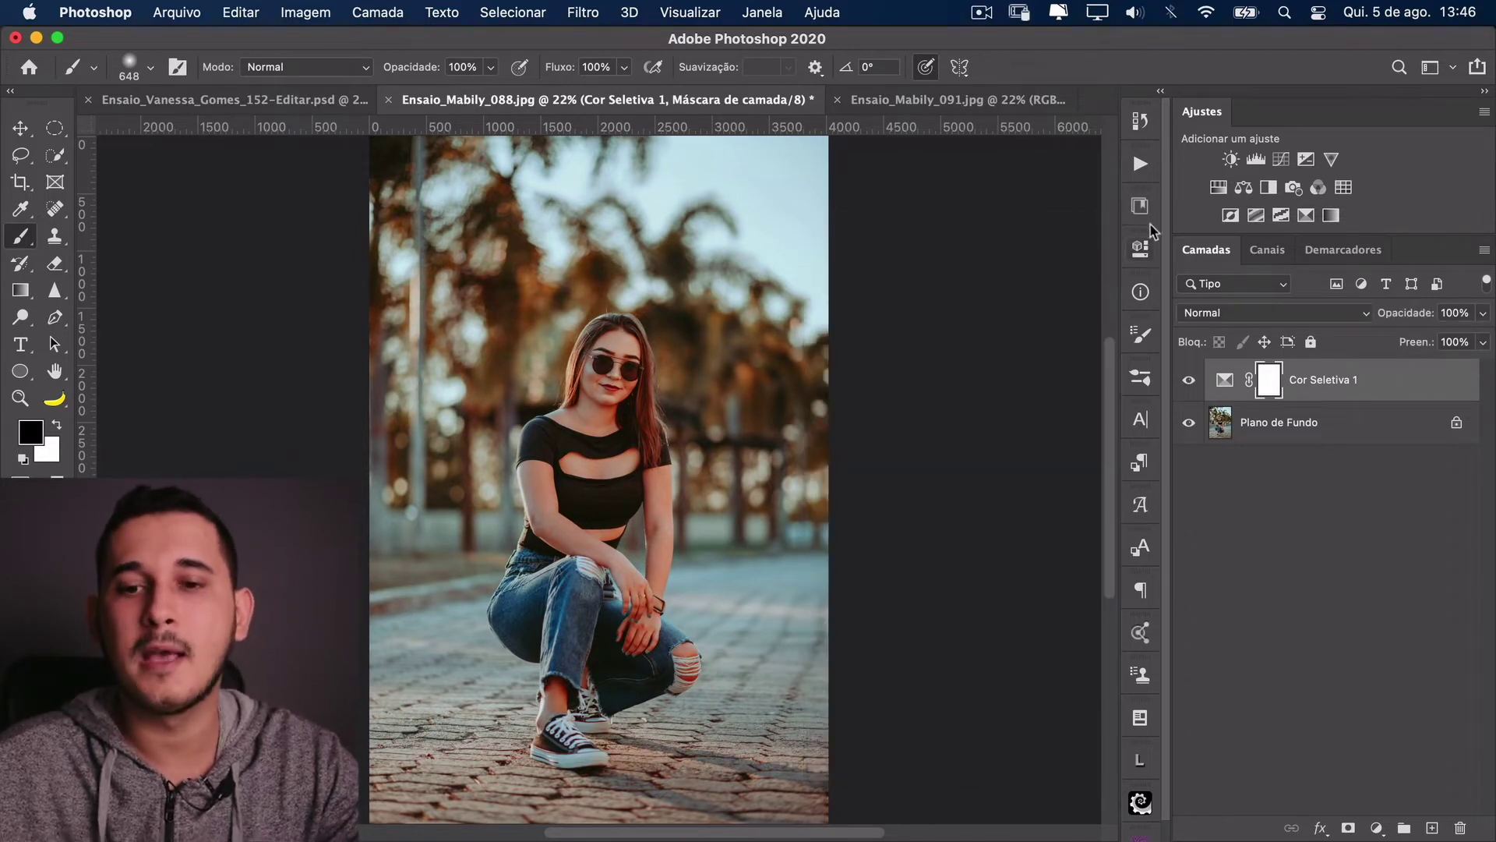
Step: Run the CDF - D&B Blend If action and accept its default layer style blending options
click(1141, 163)
click(979, 490)
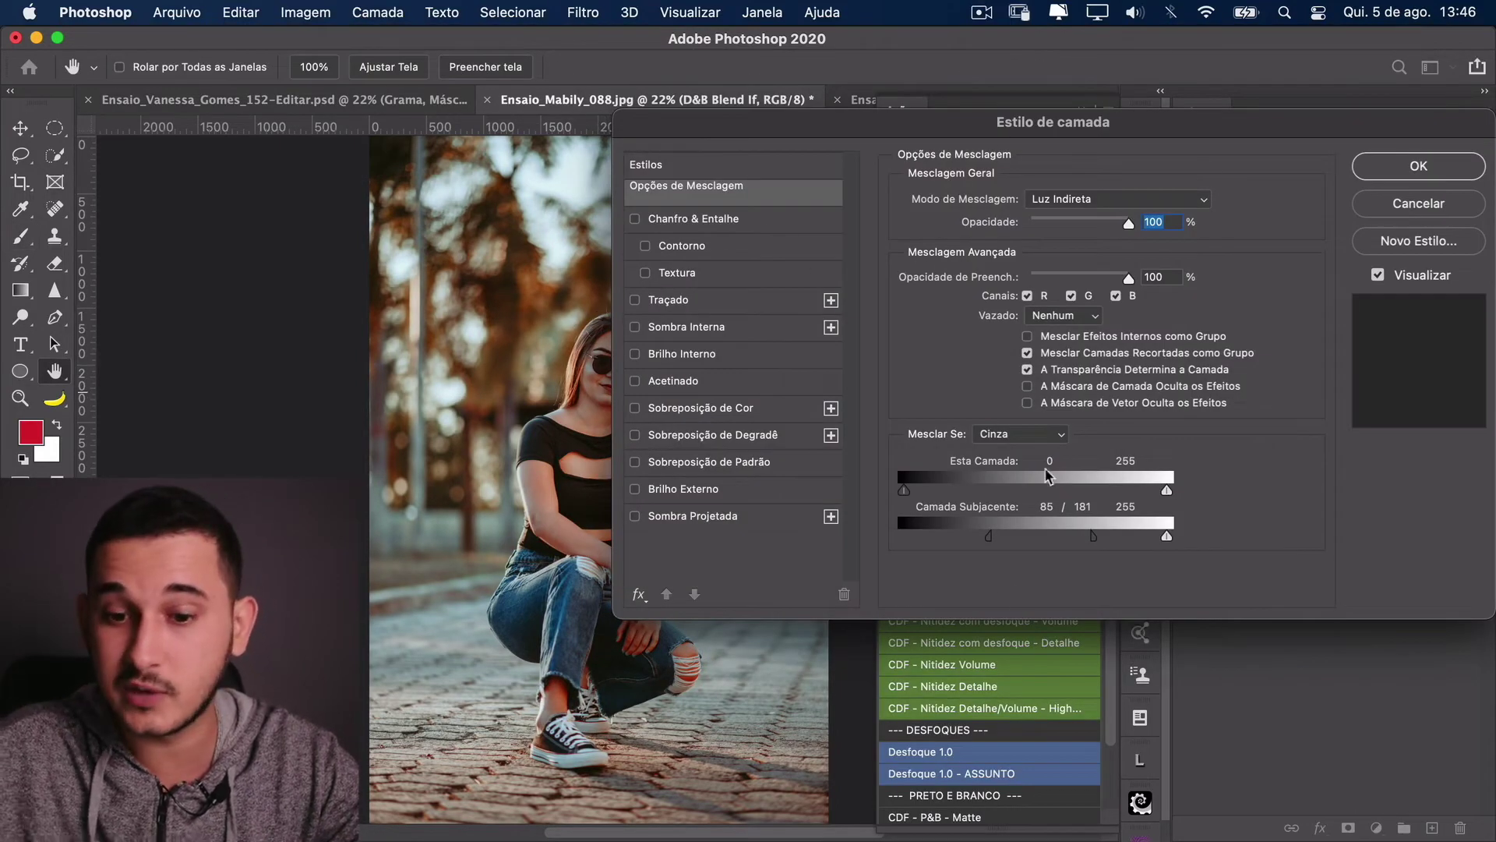
click(1415, 167)
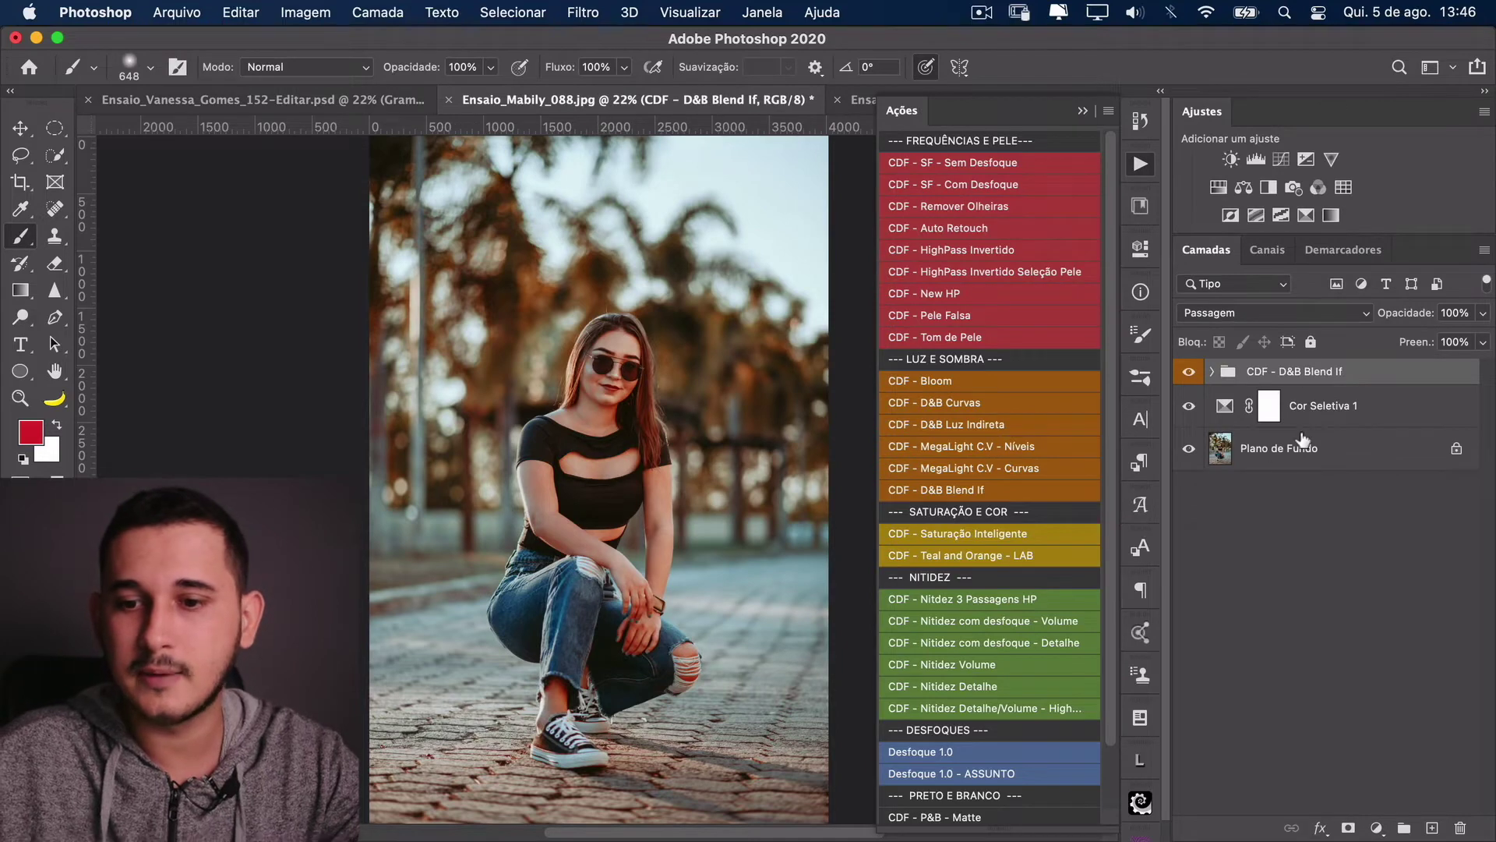
Step: Group the Cor Seletiva 1 adjustment layer and name the group Cor
click(1380, 413)
key(super+g)
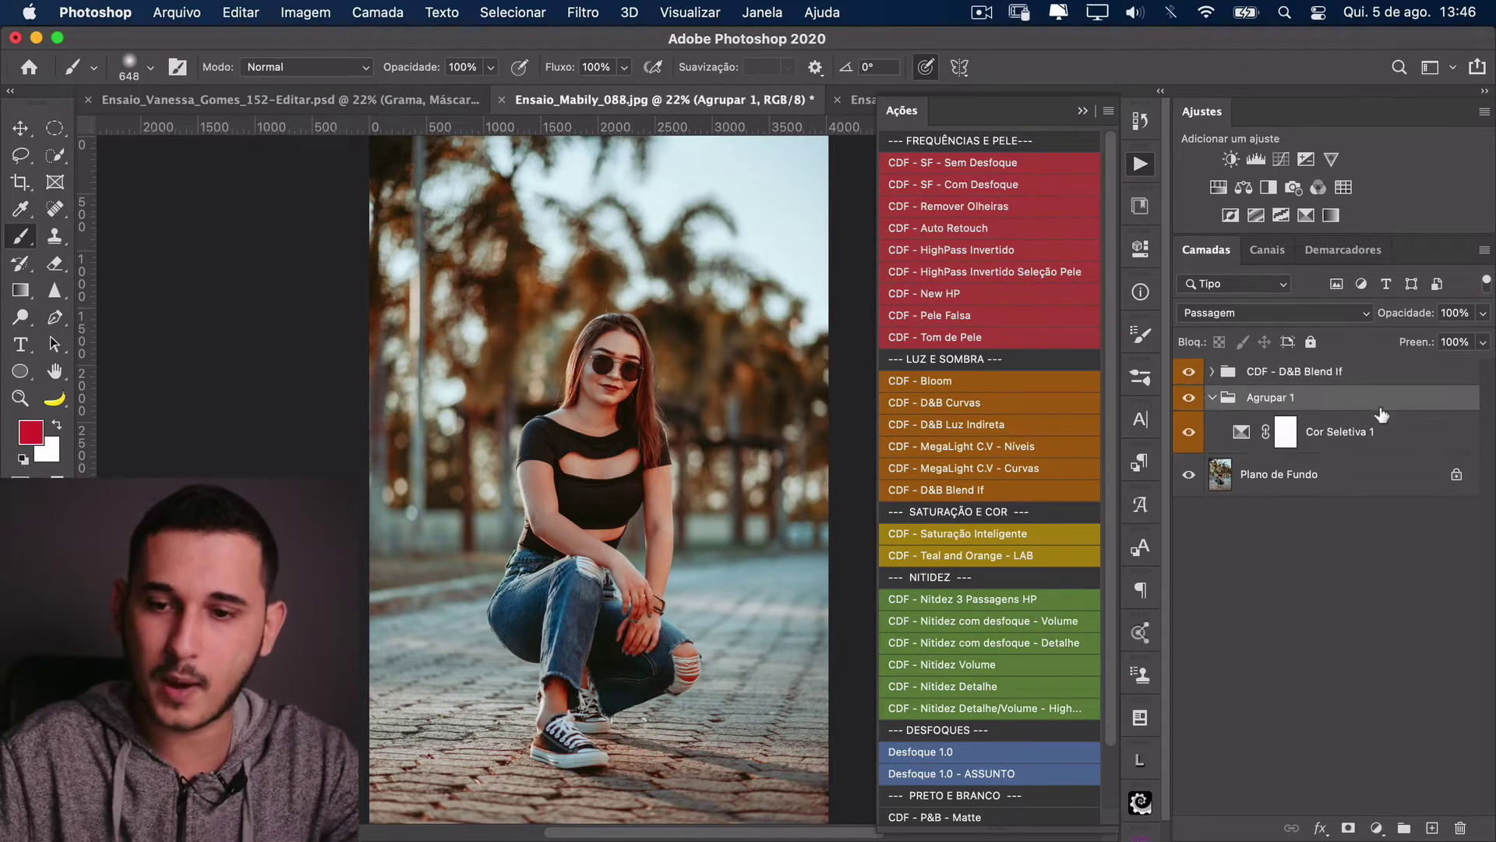
double_click(1270, 397)
text(Cor)
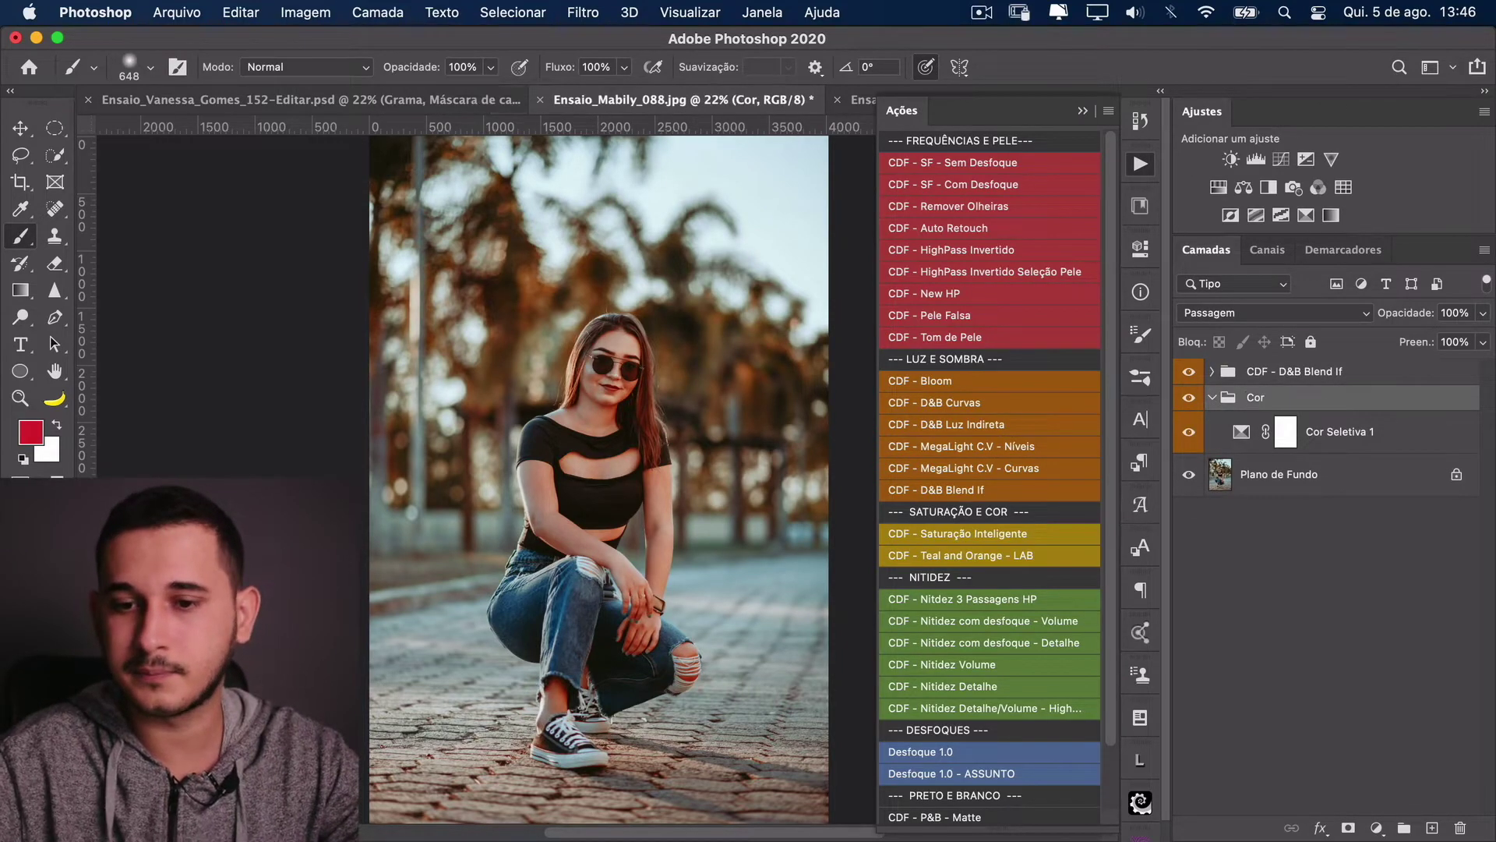
key(Return)
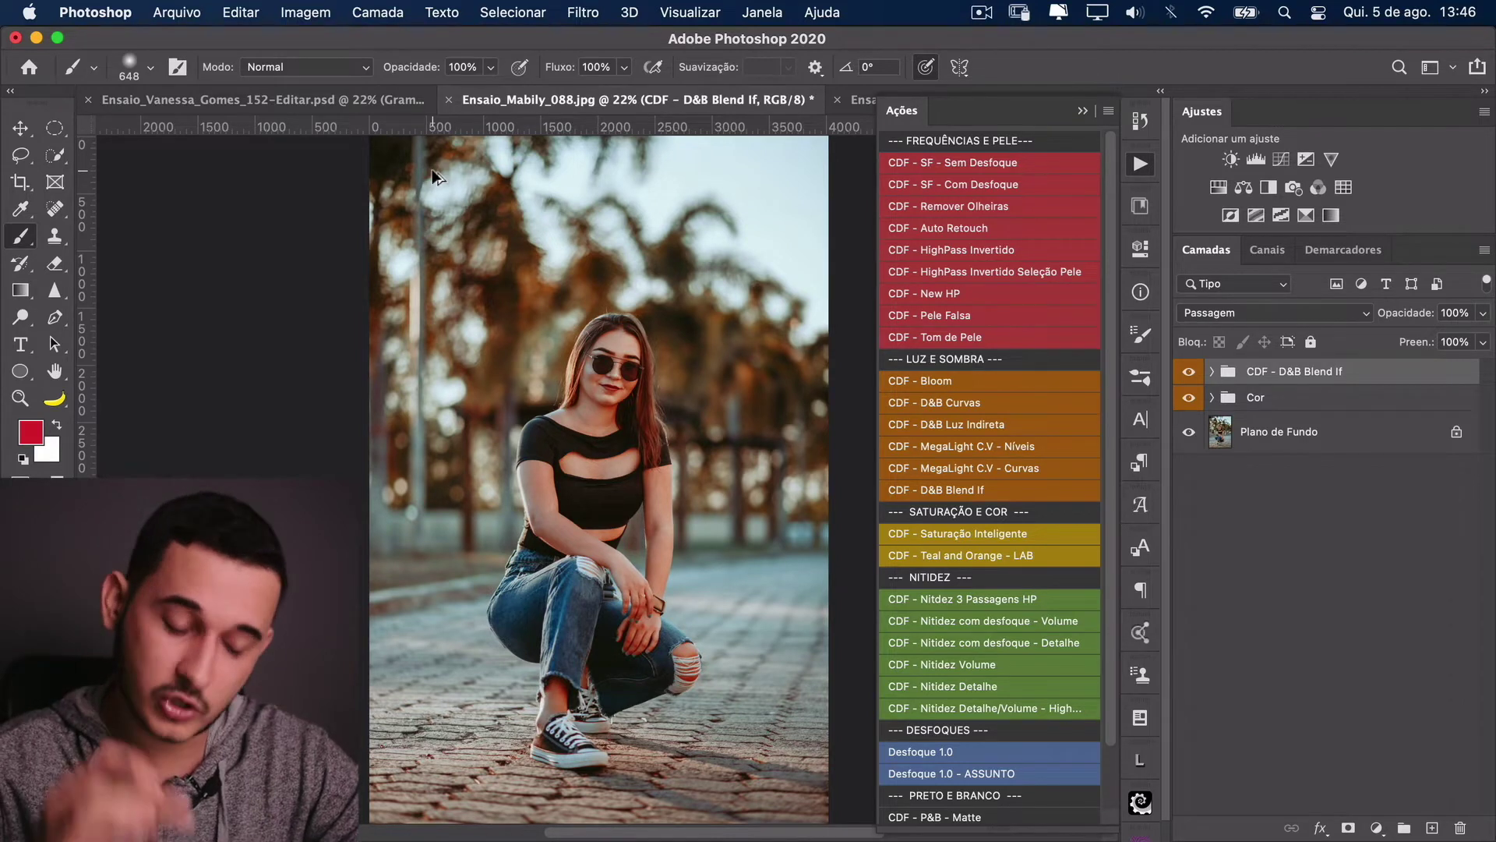
Step: Add a new layer above the CDF - D&B Blend If group and stamp all visible layers into it
key(super+alt+shift+n)
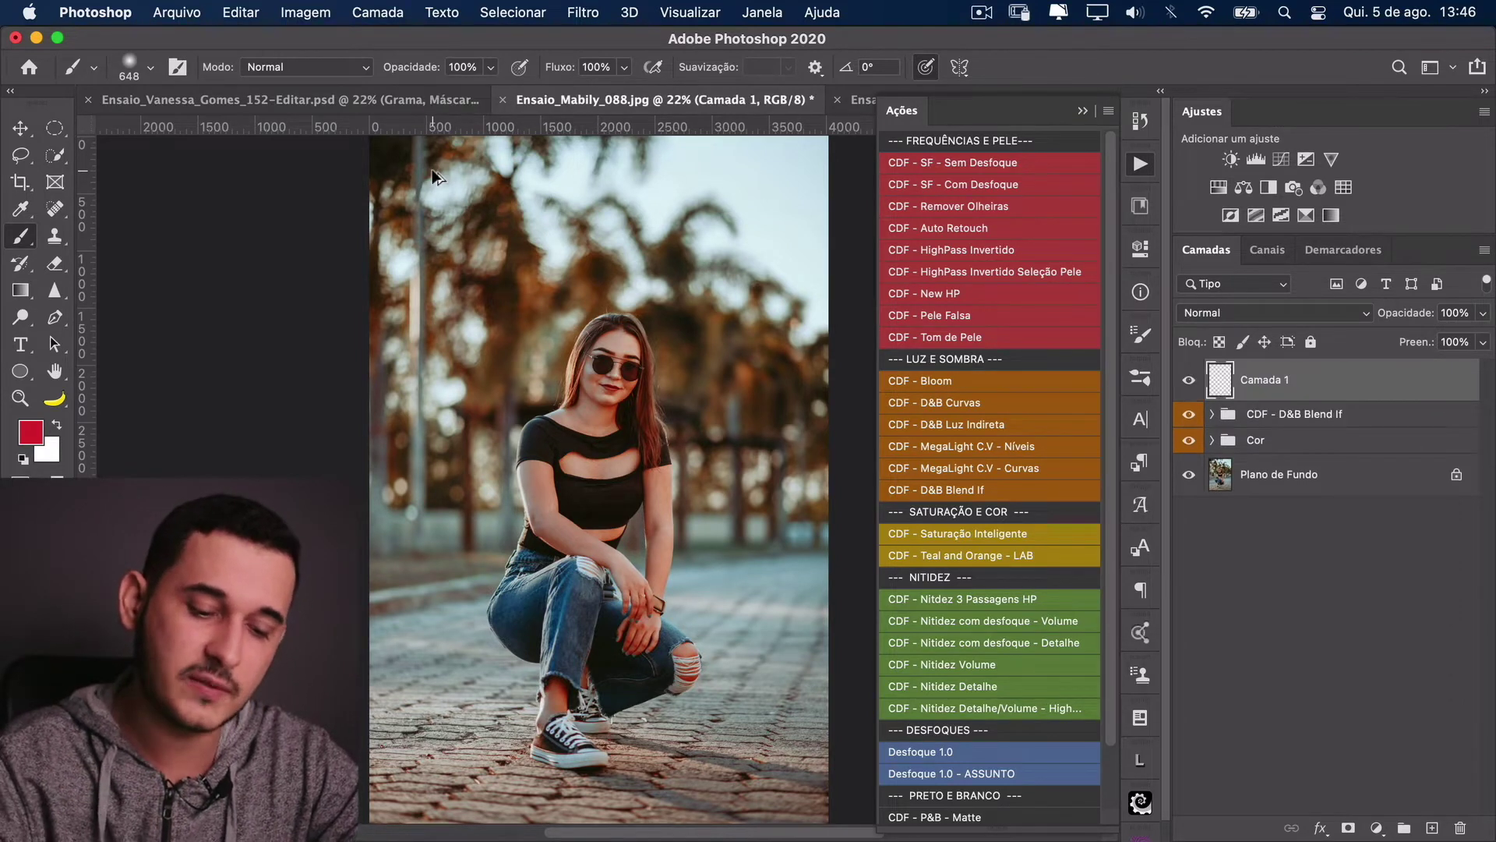
key(super+alt+shift+e)
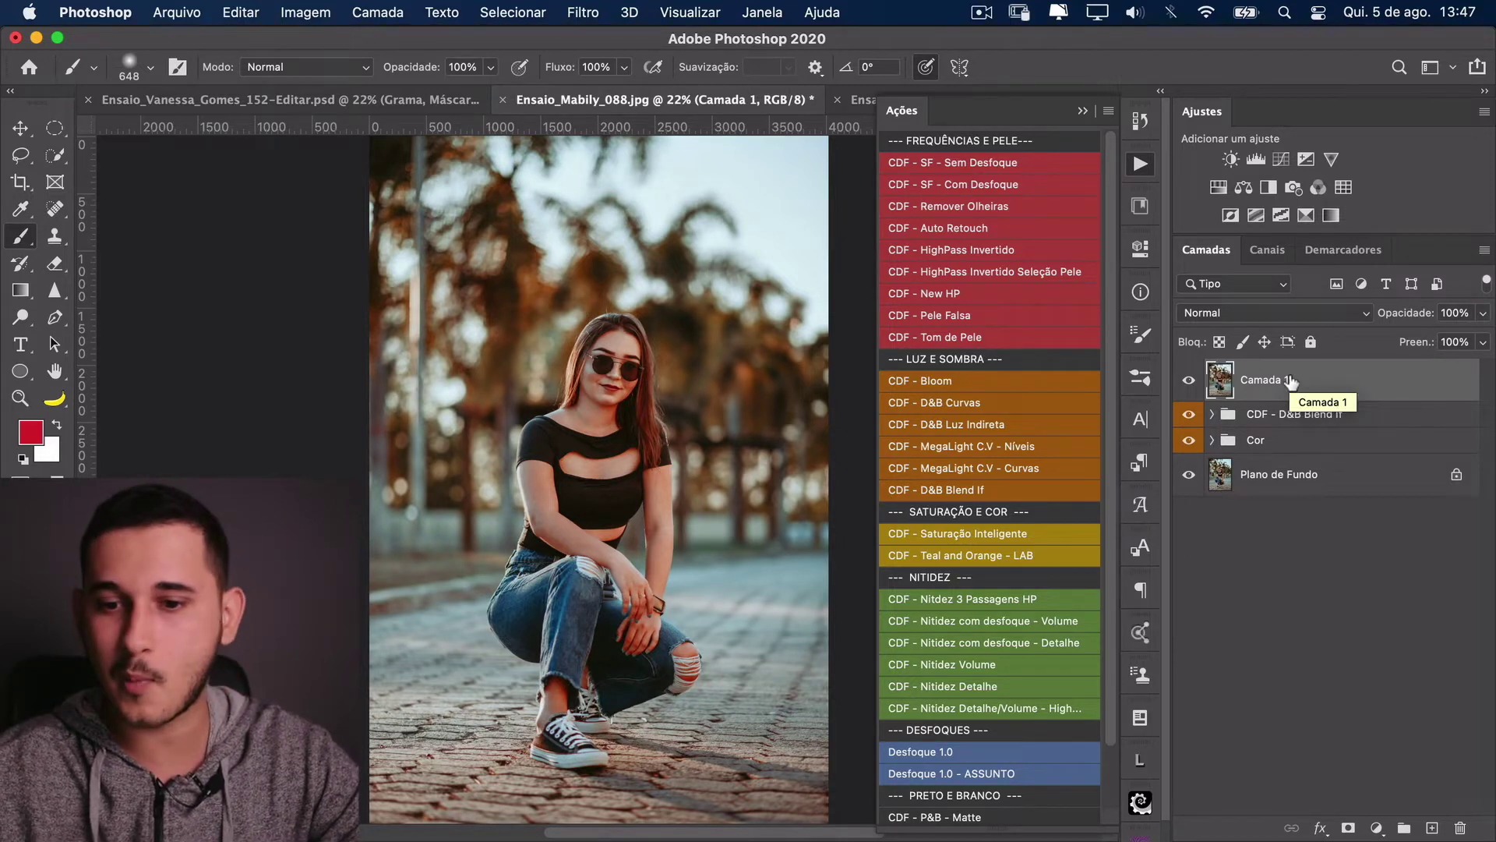
click(1083, 112)
Step: Apply Camera Raw color grading to Camada 1 with highlights at hue 228, saturation 86 and shadows at hue 355, saturation 13
click(583, 12)
click(664, 138)
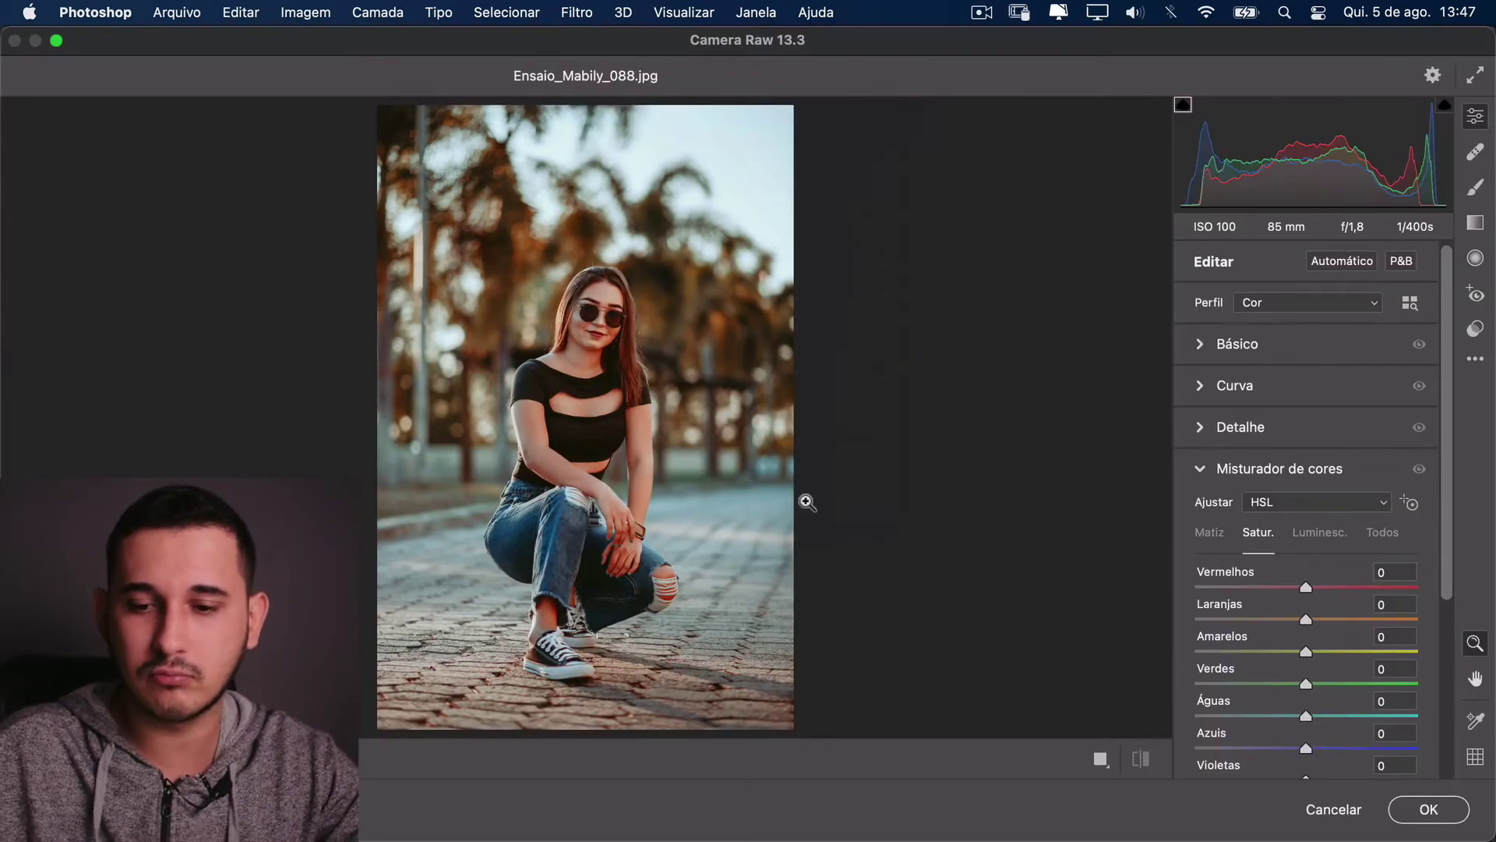
click(1204, 470)
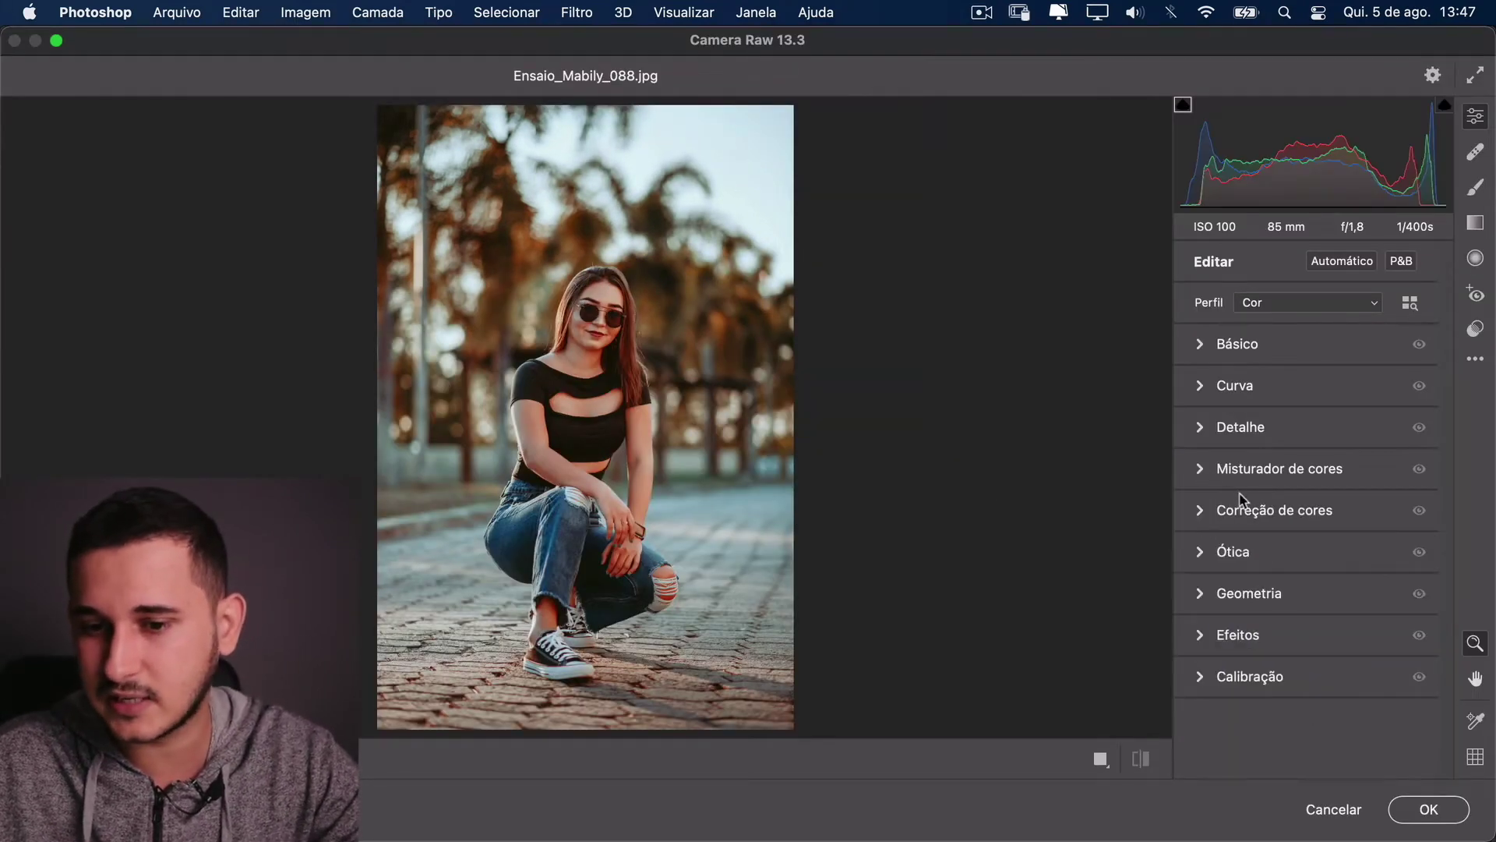
click(1236, 510)
click(1353, 307)
drag(1298, 468, 1256, 517)
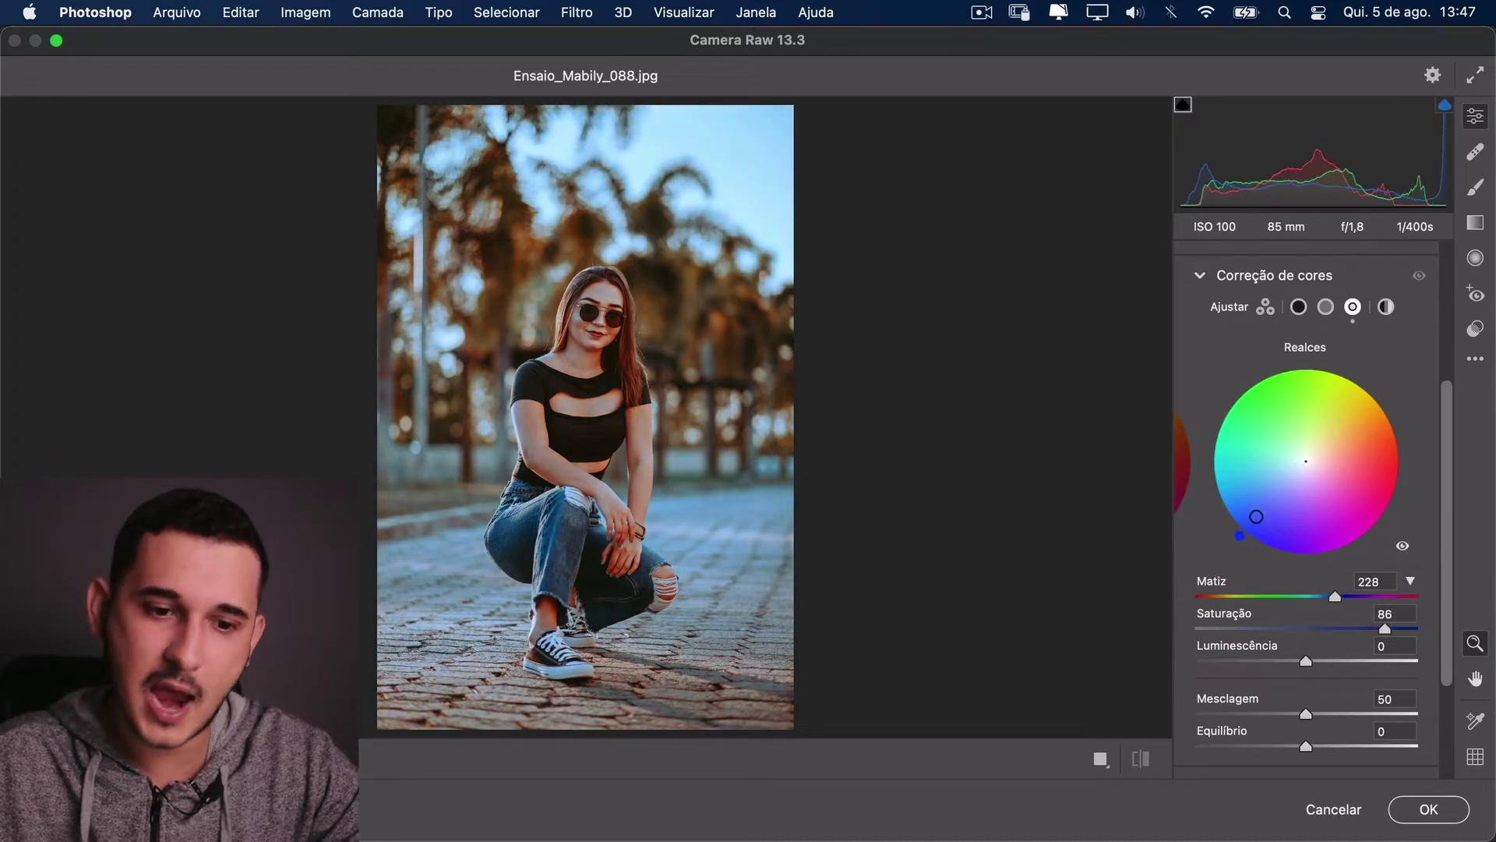
click(1299, 308)
drag(1307, 473, 1318, 462)
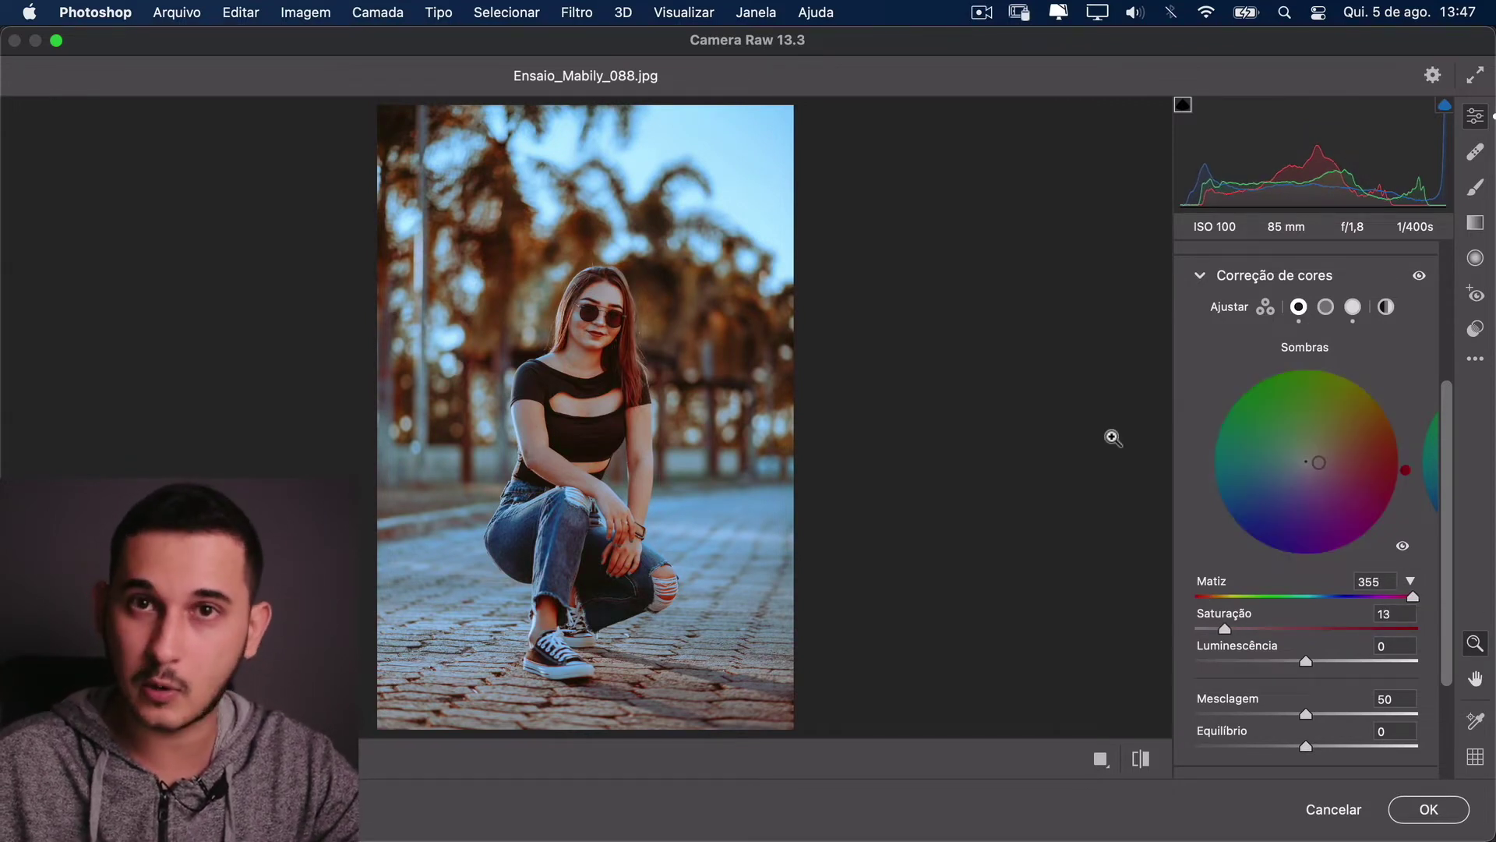
click(1441, 814)
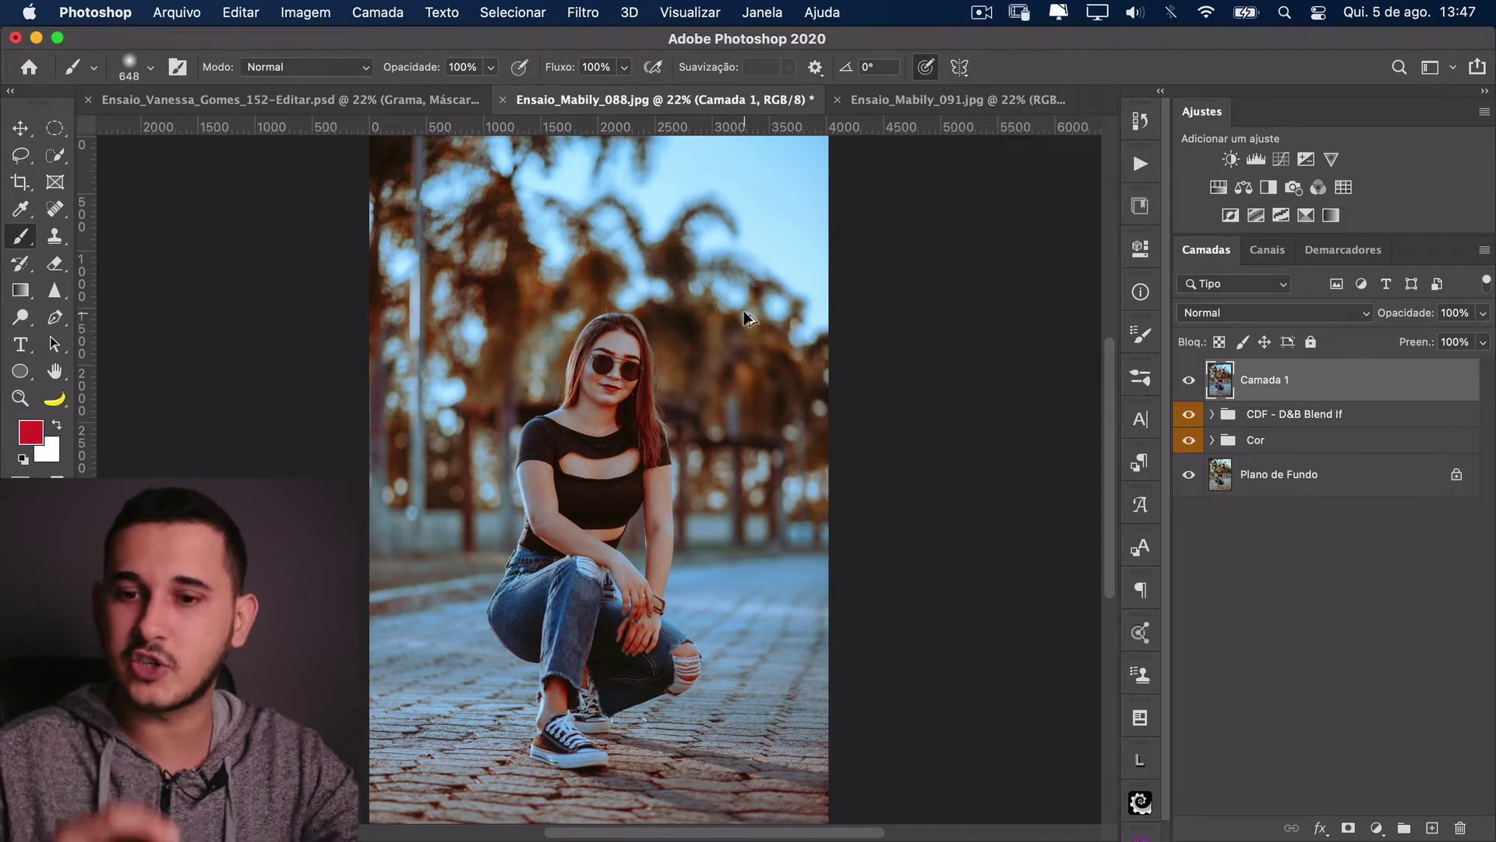
Step: Try Camera Raw's previous settings on the undone, non-smart Camada 1 layer, and discard the filter changes
click(585, 12)
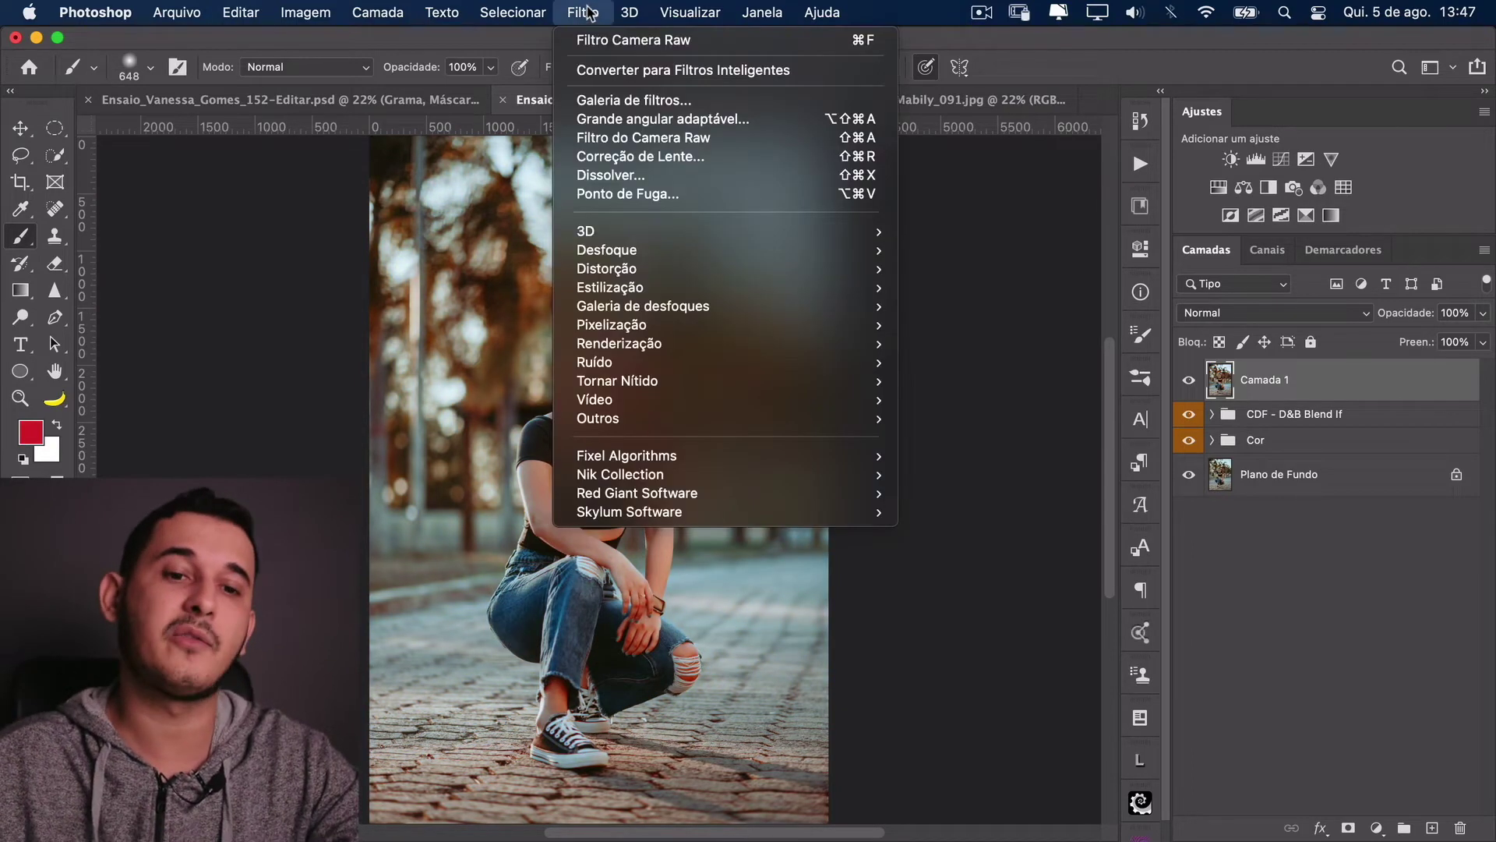
click(762, 149)
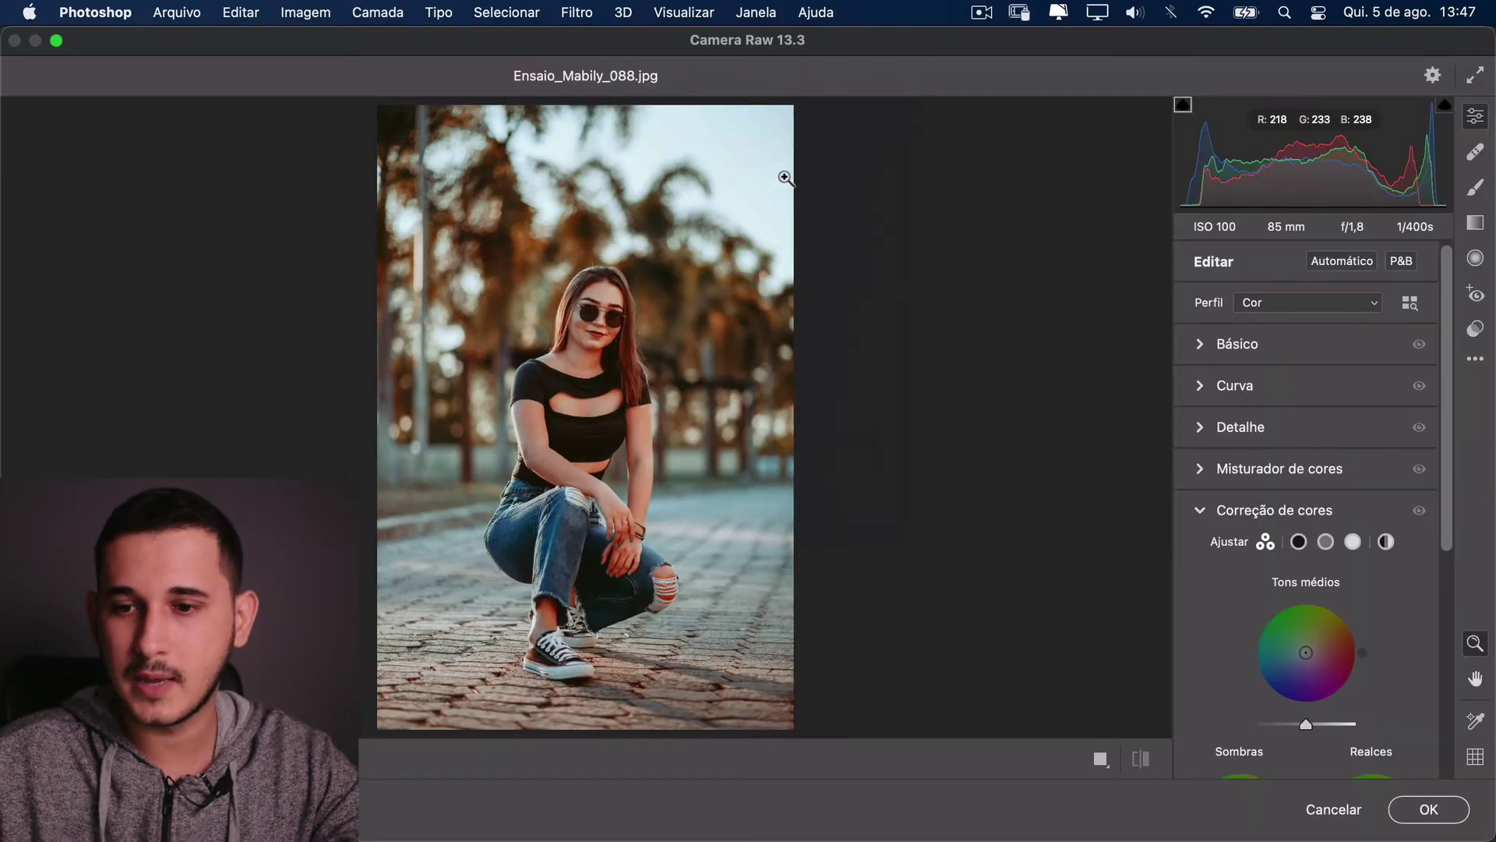
click(1475, 361)
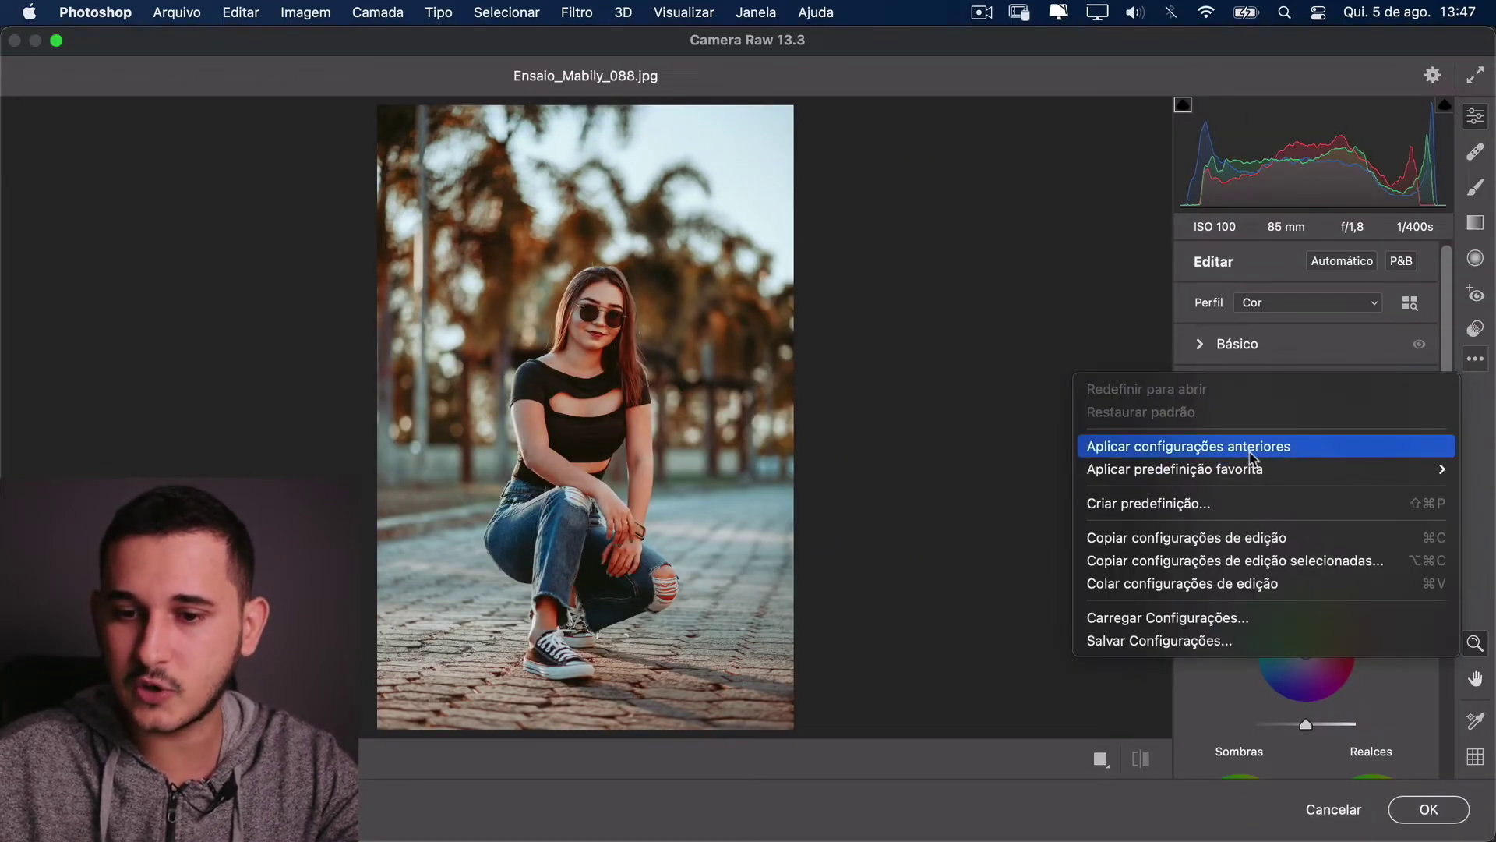
mouse_move(1208, 463)
click(1153, 446)
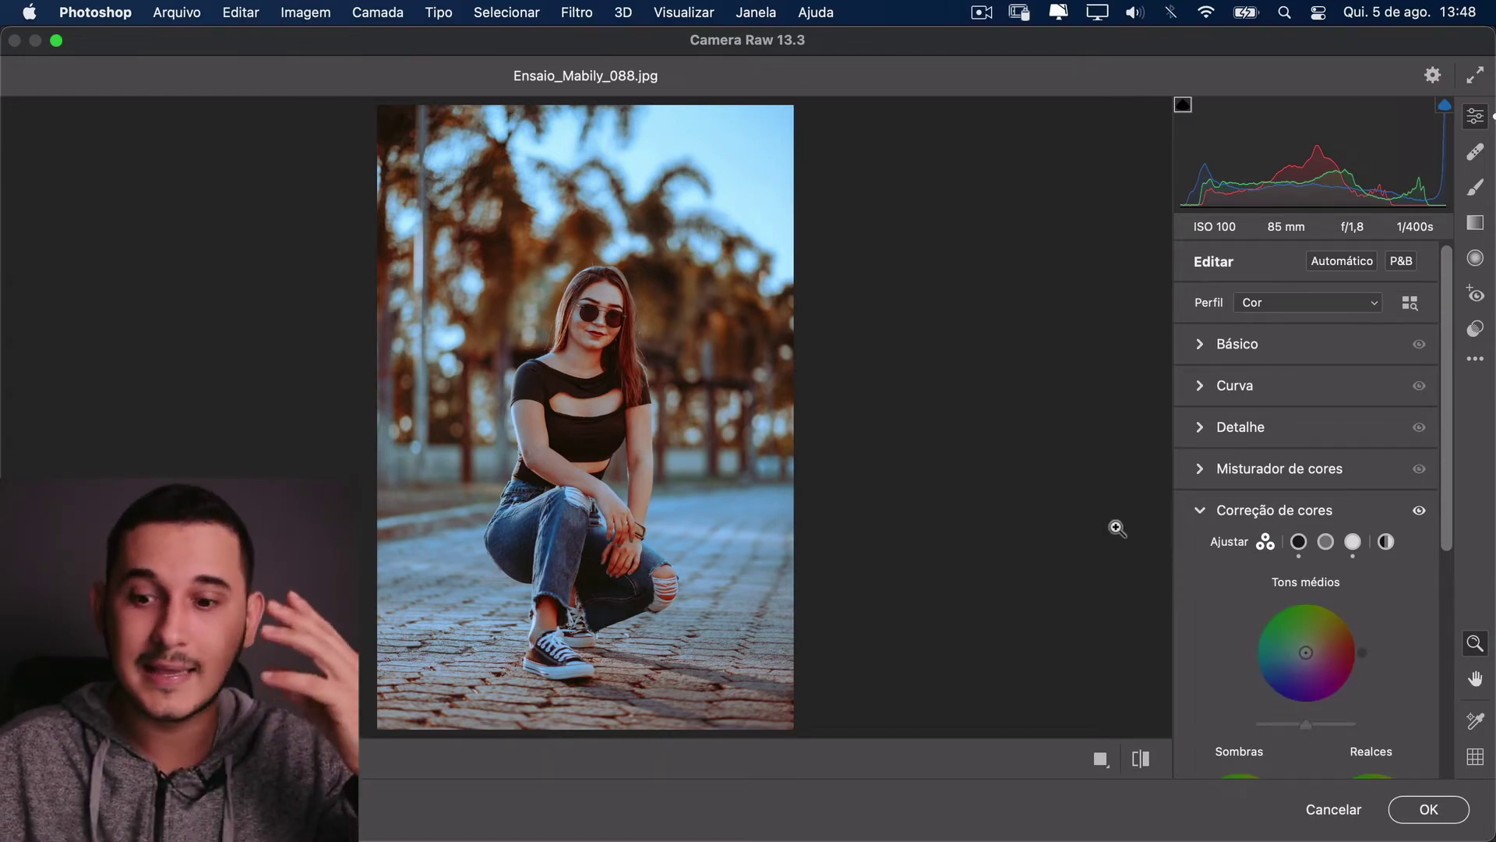
click(1331, 810)
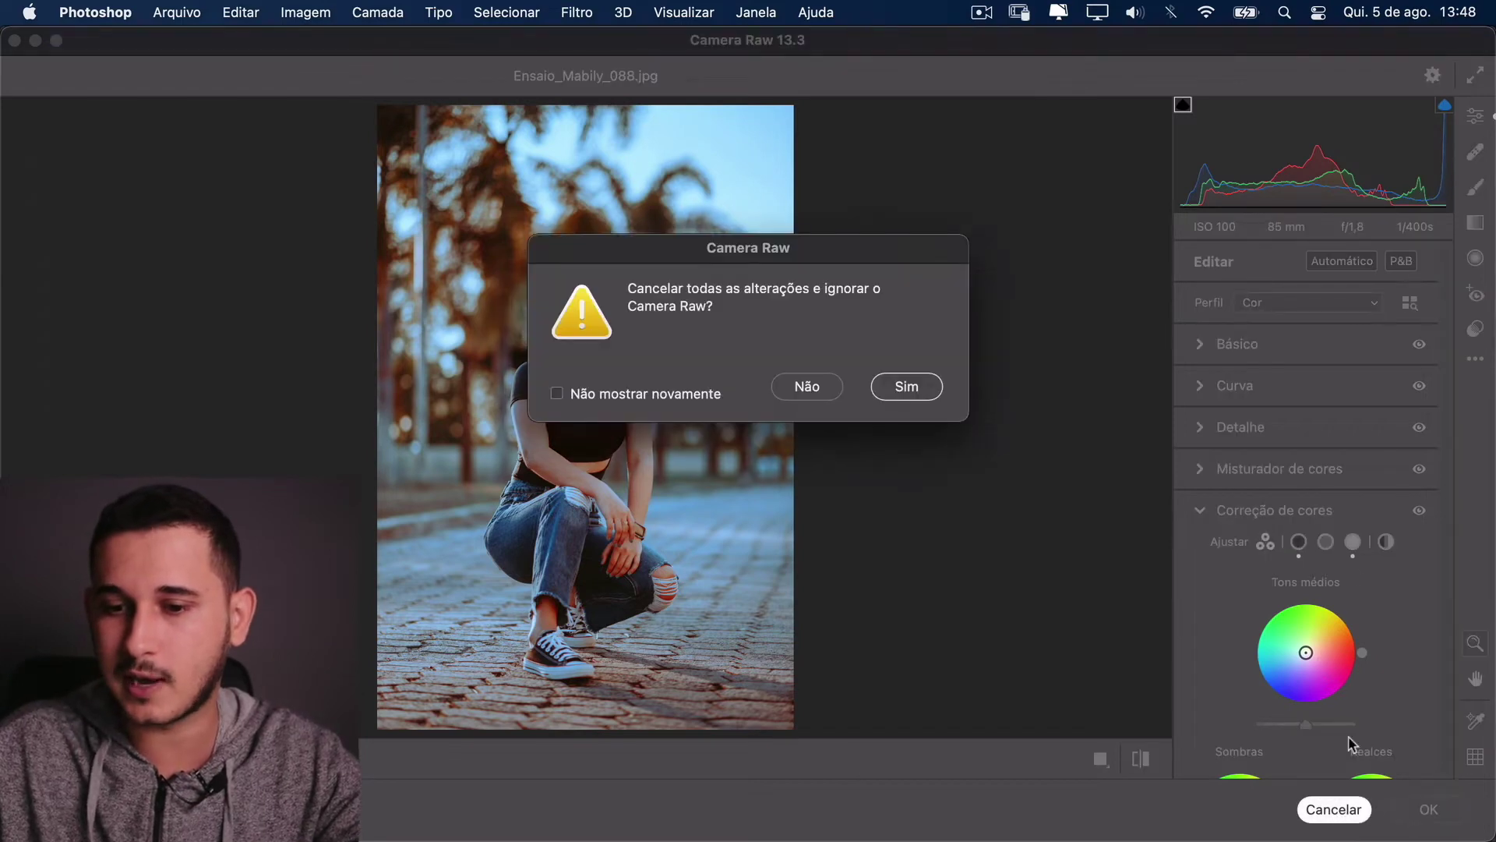
click(904, 388)
Step: Convert Camada 1 to a smart object and rename it ACR cores
right_click(1366, 388)
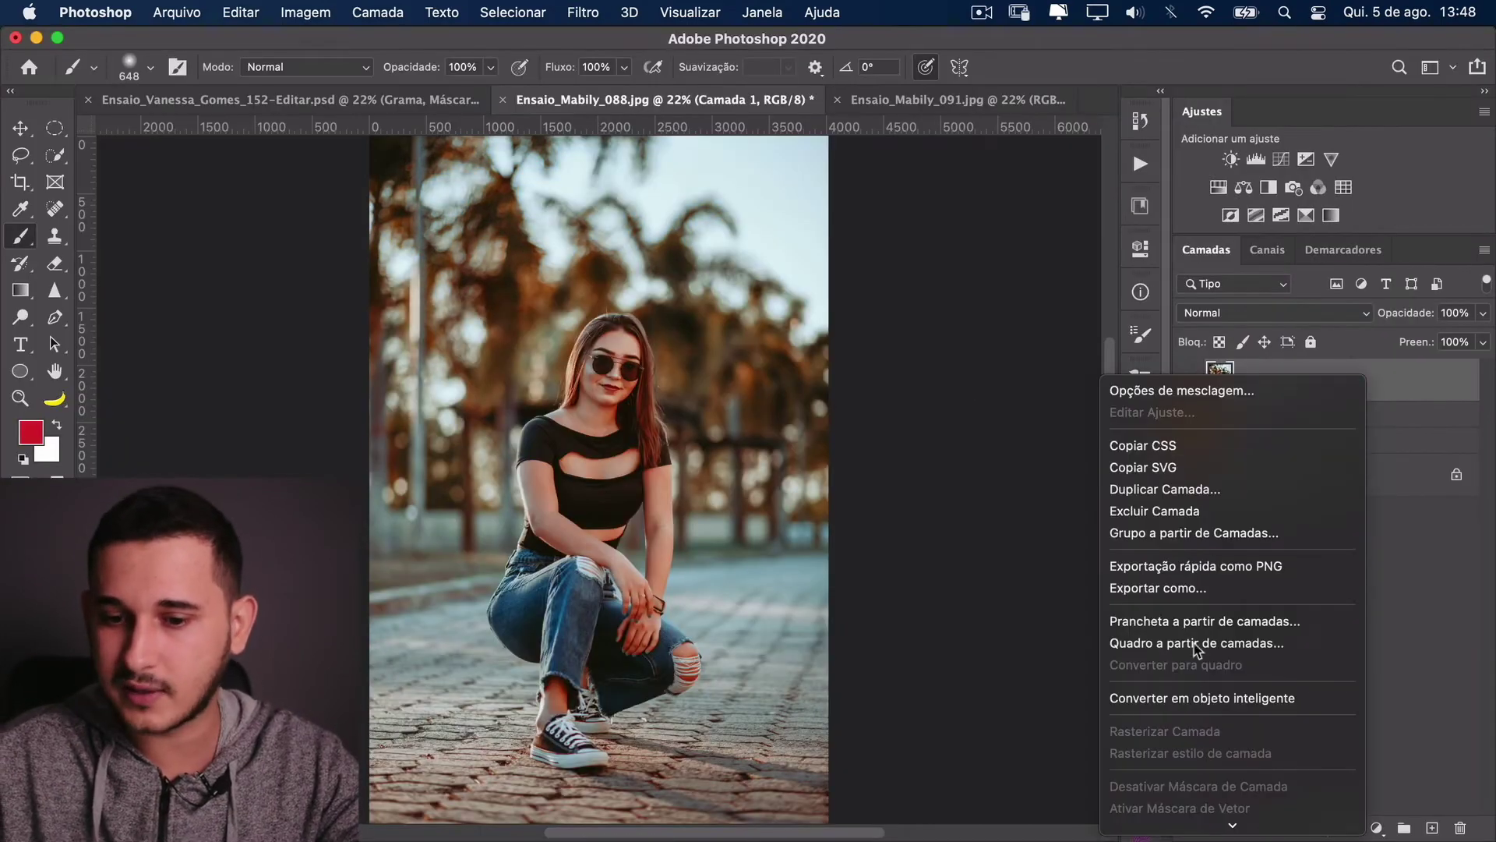
click(1192, 699)
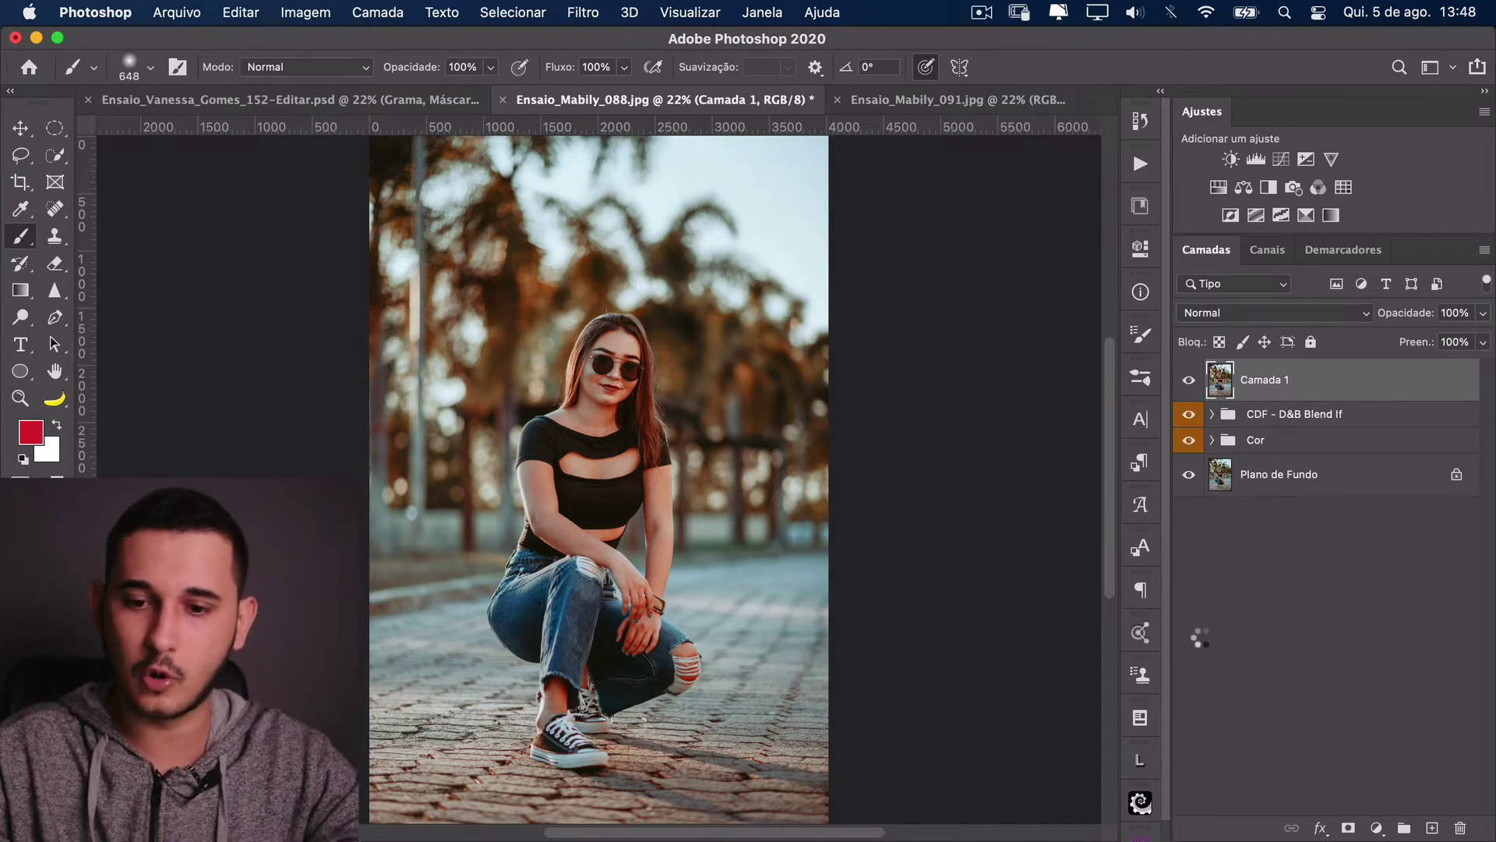
text(AC)
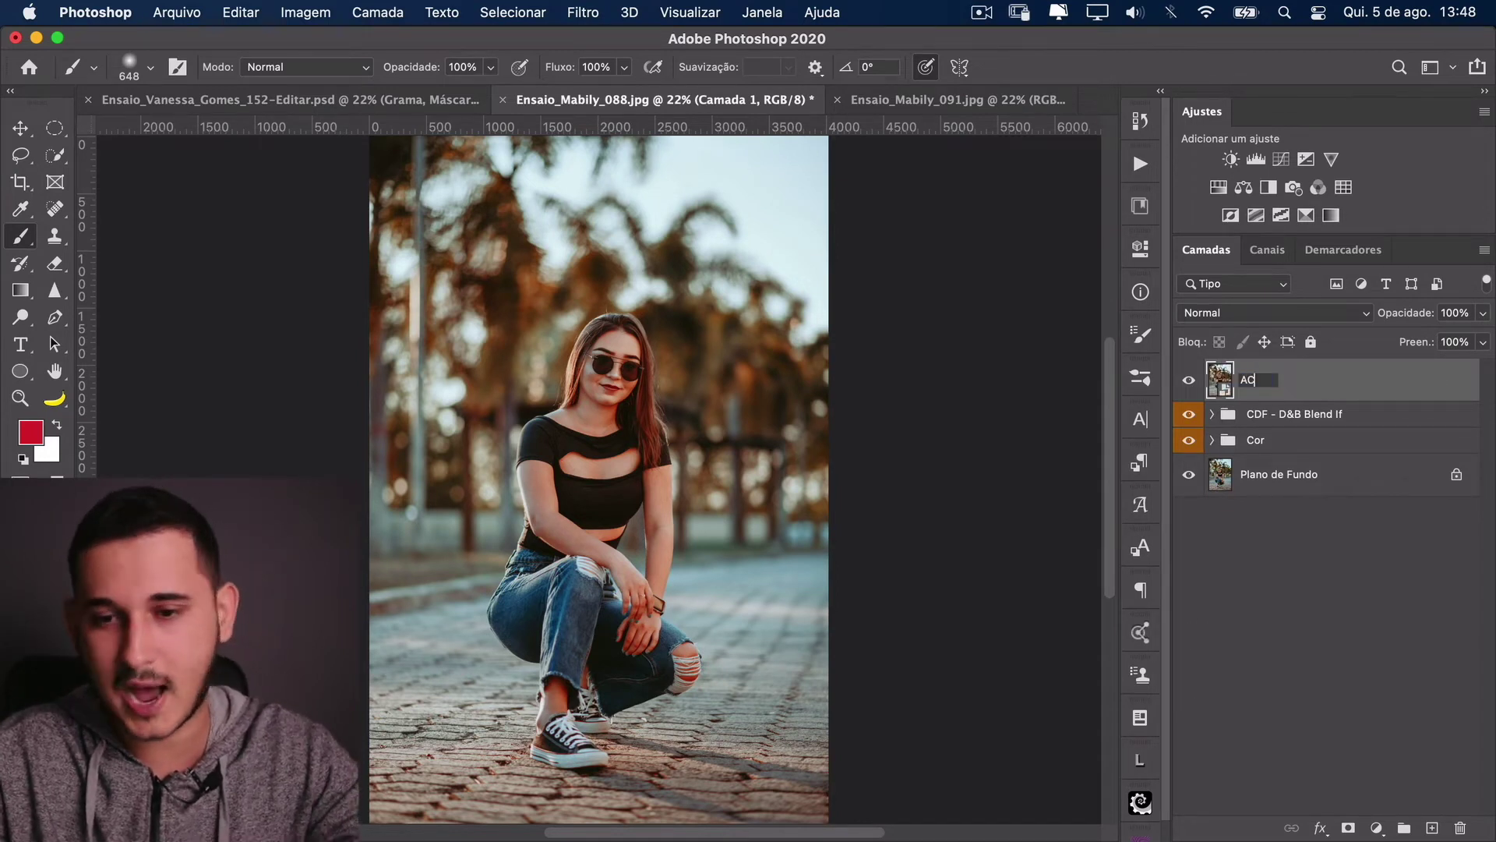
text(R cores)
key(Return)
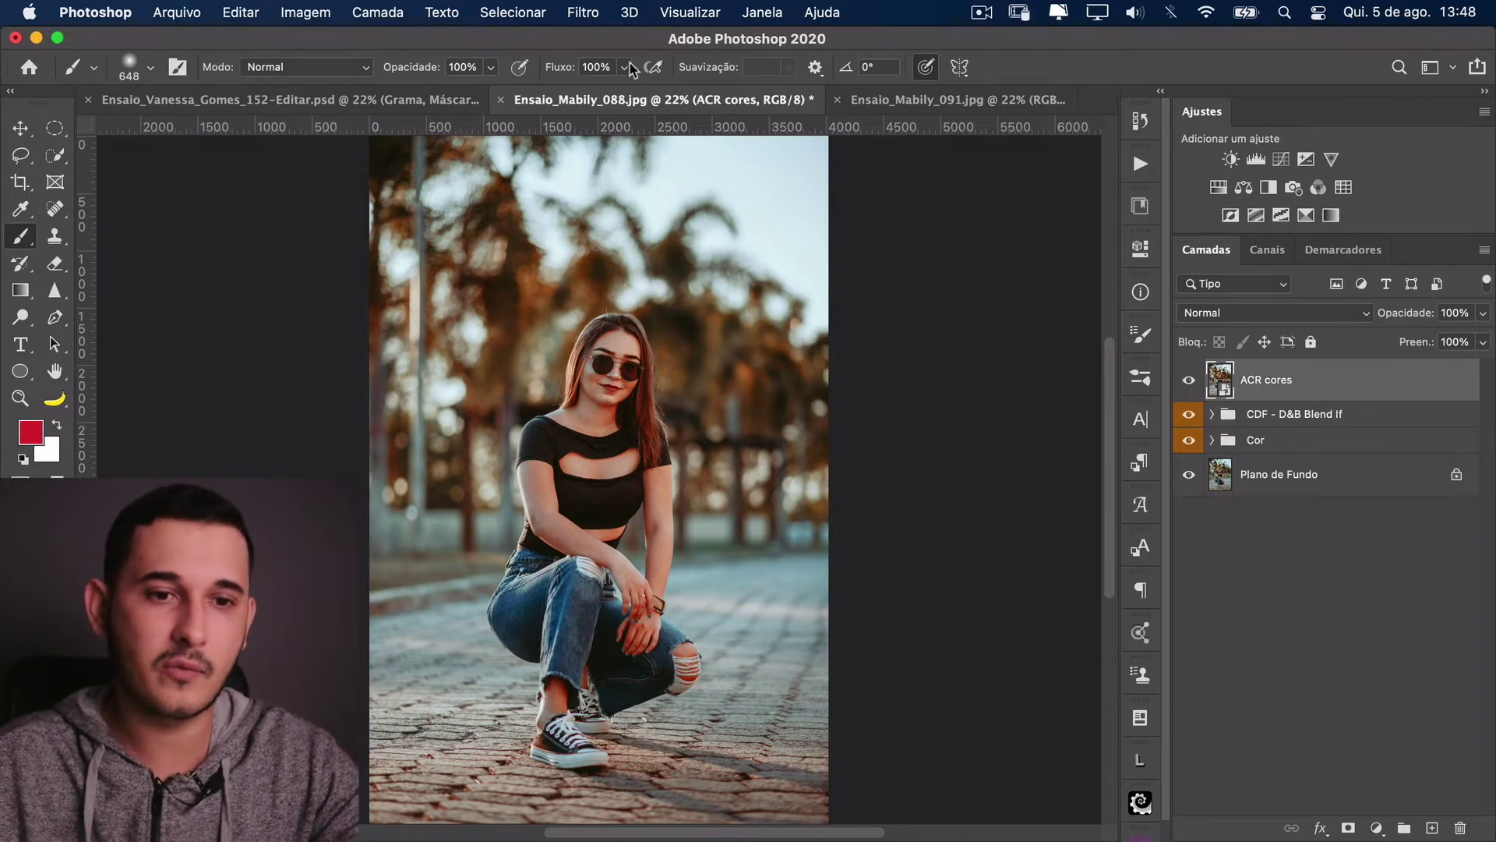
Step: Apply the Camera Raw filter with the previous settings to ACR cores as a smart filter, and collapse its filter list
click(584, 13)
click(675, 137)
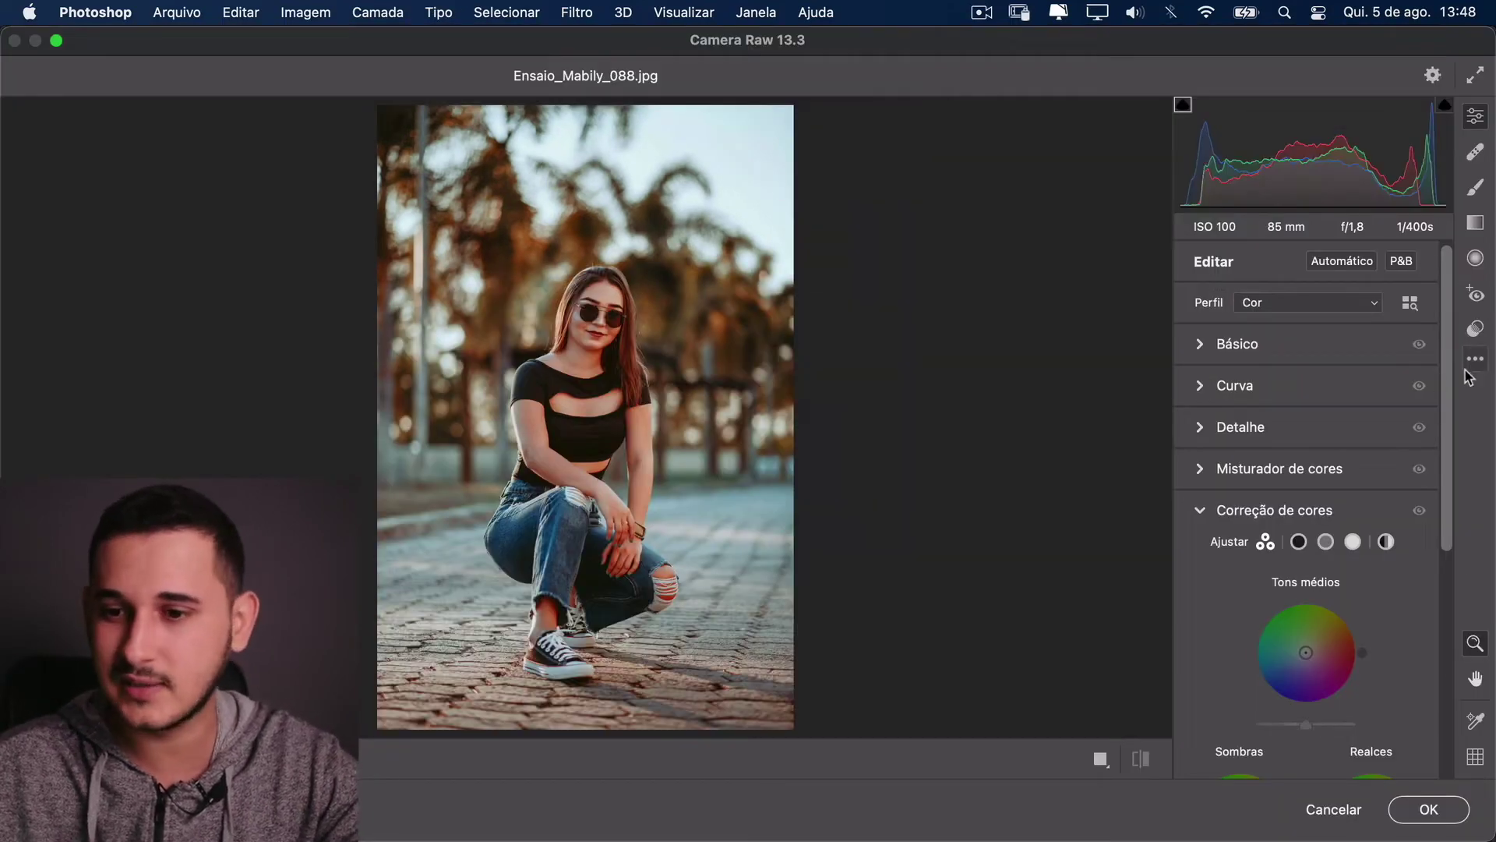
click(1475, 363)
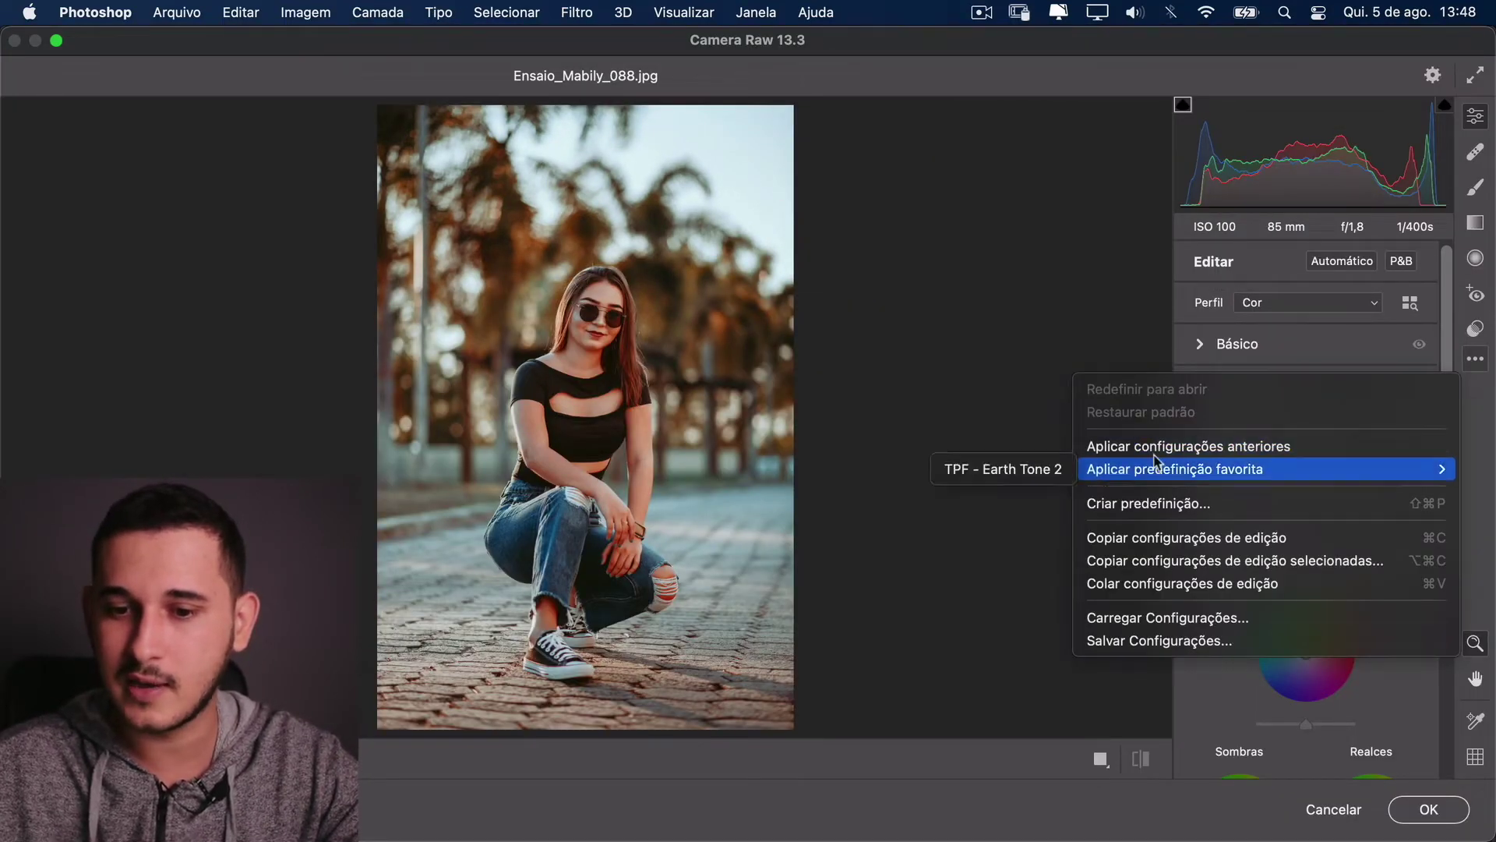
click(1194, 447)
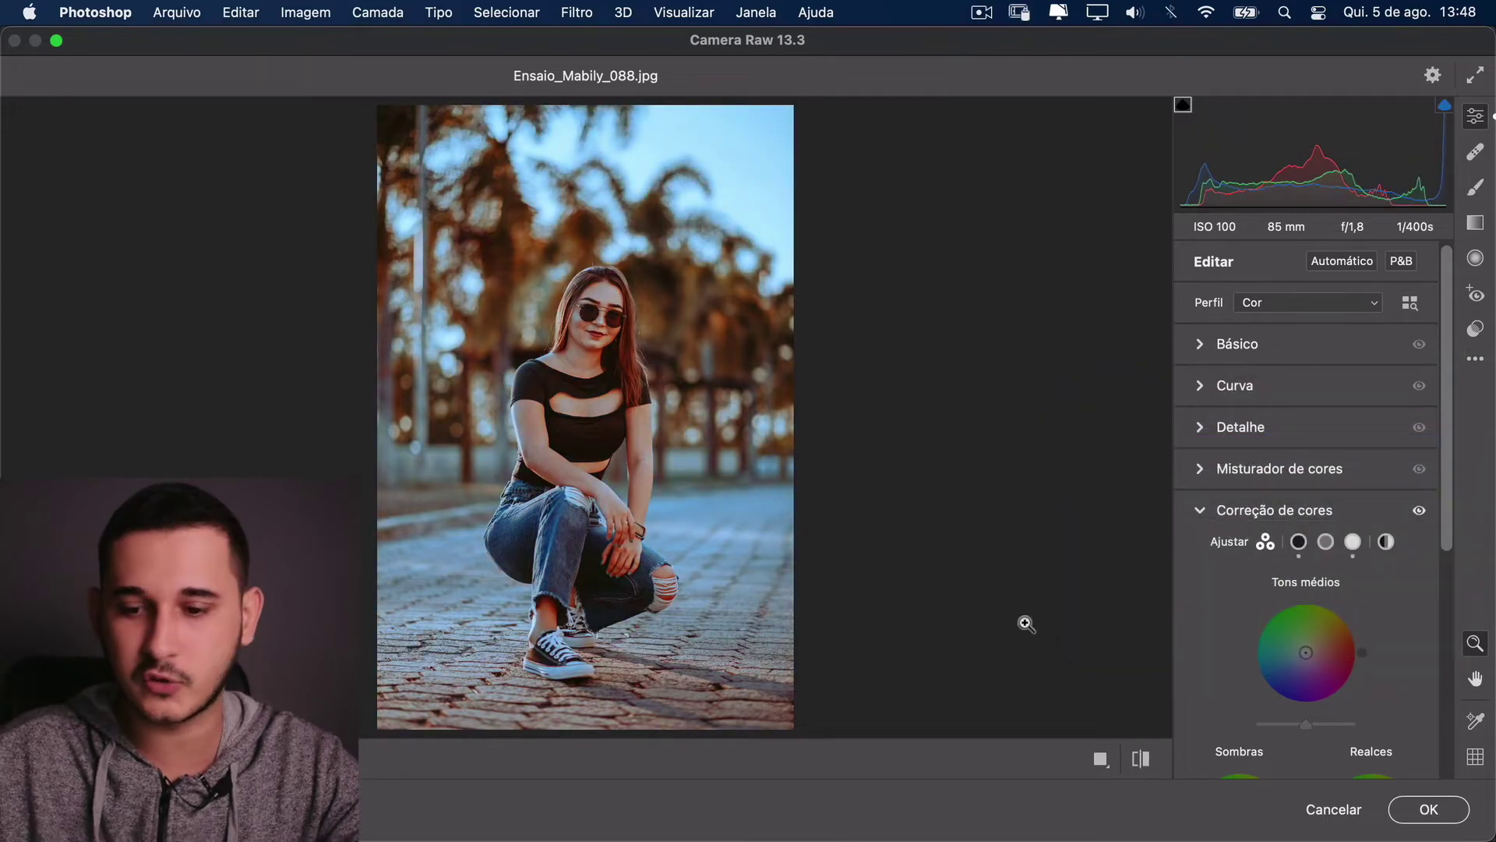
click(1428, 809)
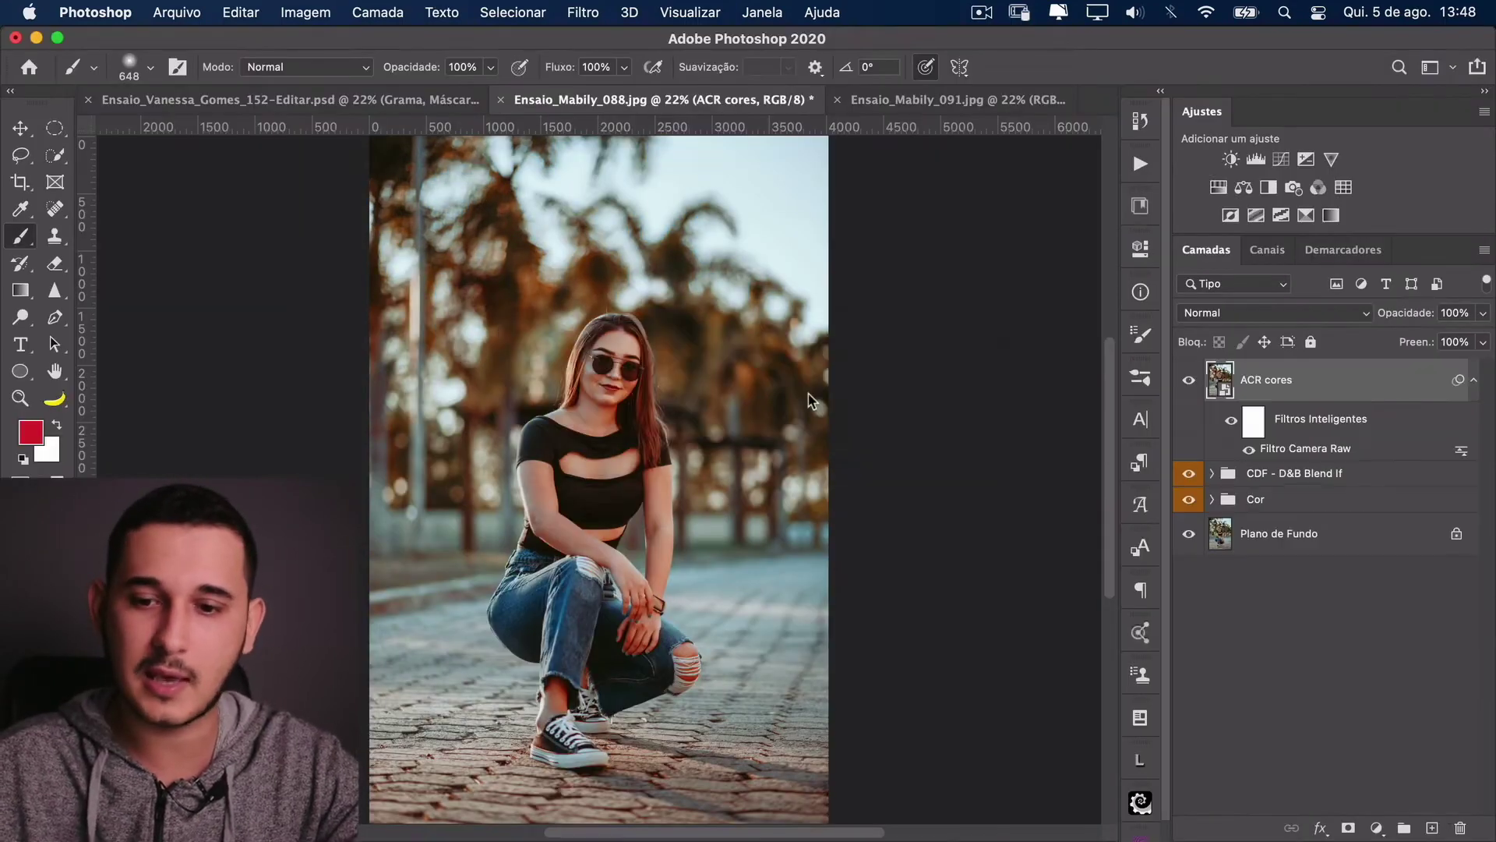
click(1473, 380)
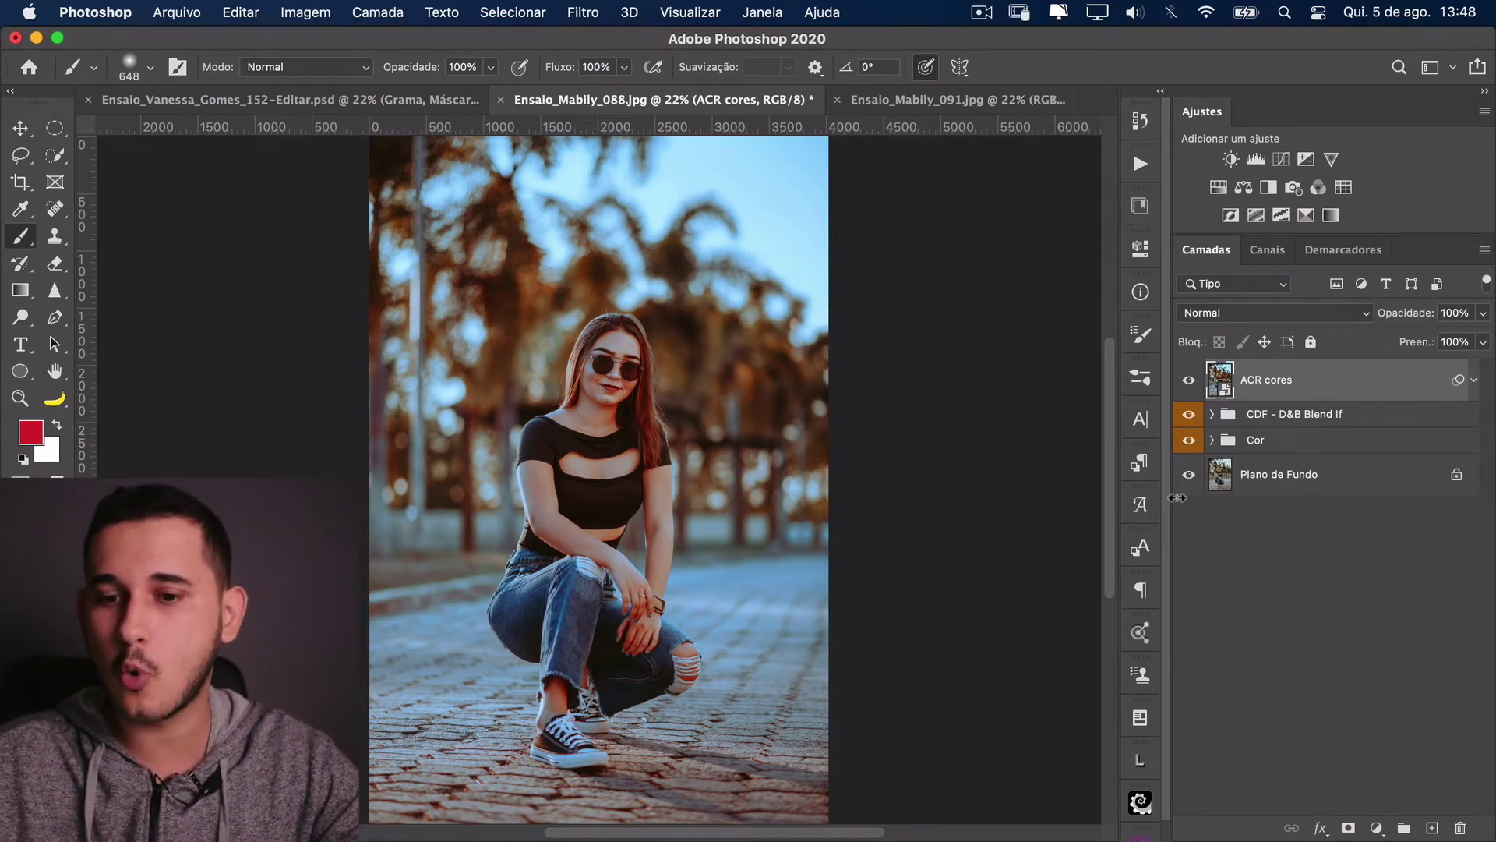
Step: Copy the ACR cores layer with the CDF - D&B Blend If and Cor groups, and switch to Ensaio_Mabily_091.jpg
shift+click(1290, 440)
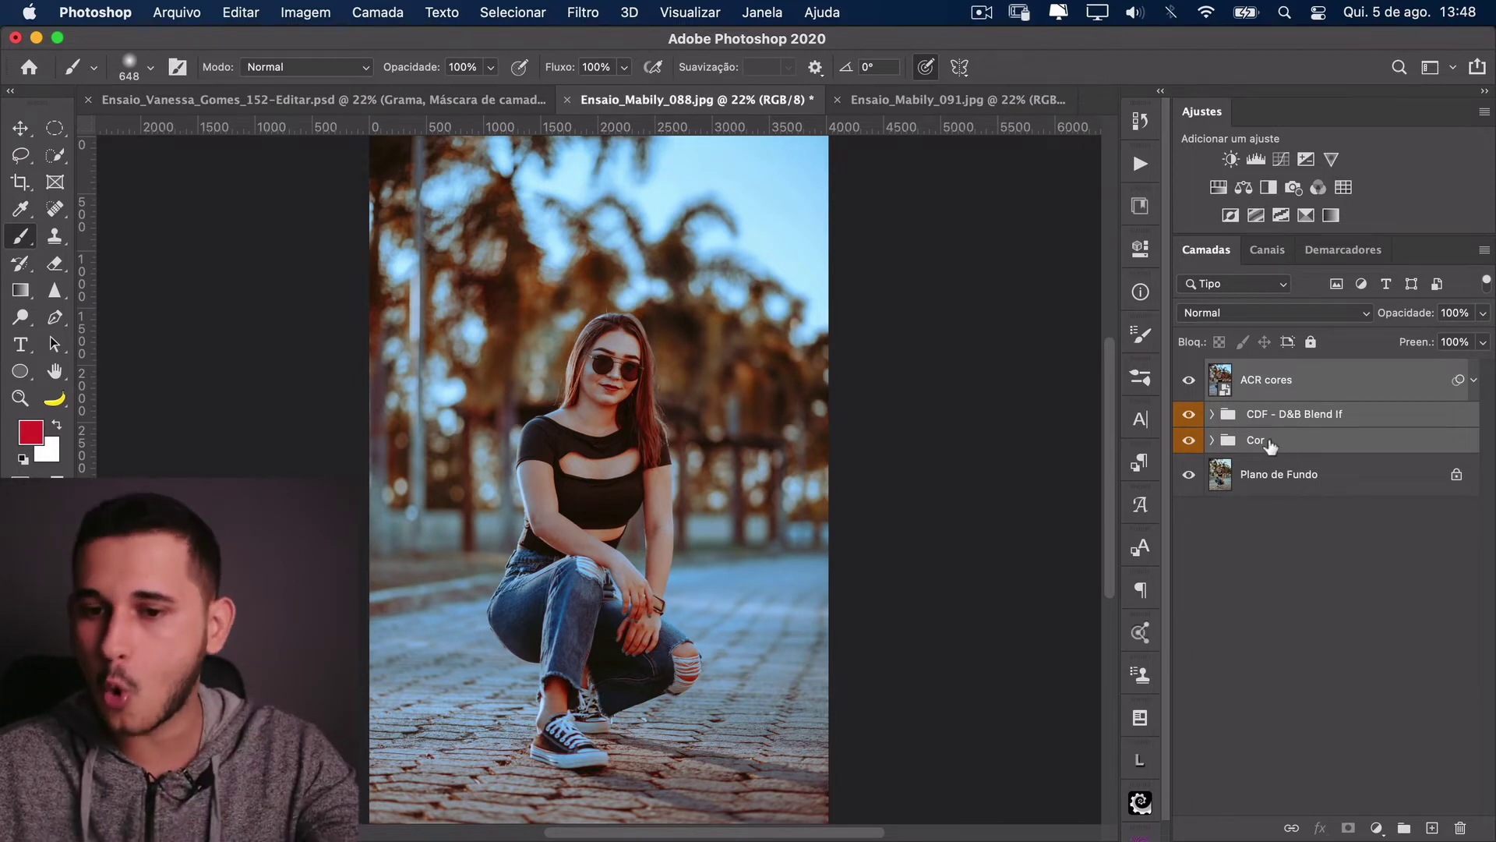
key(super+c)
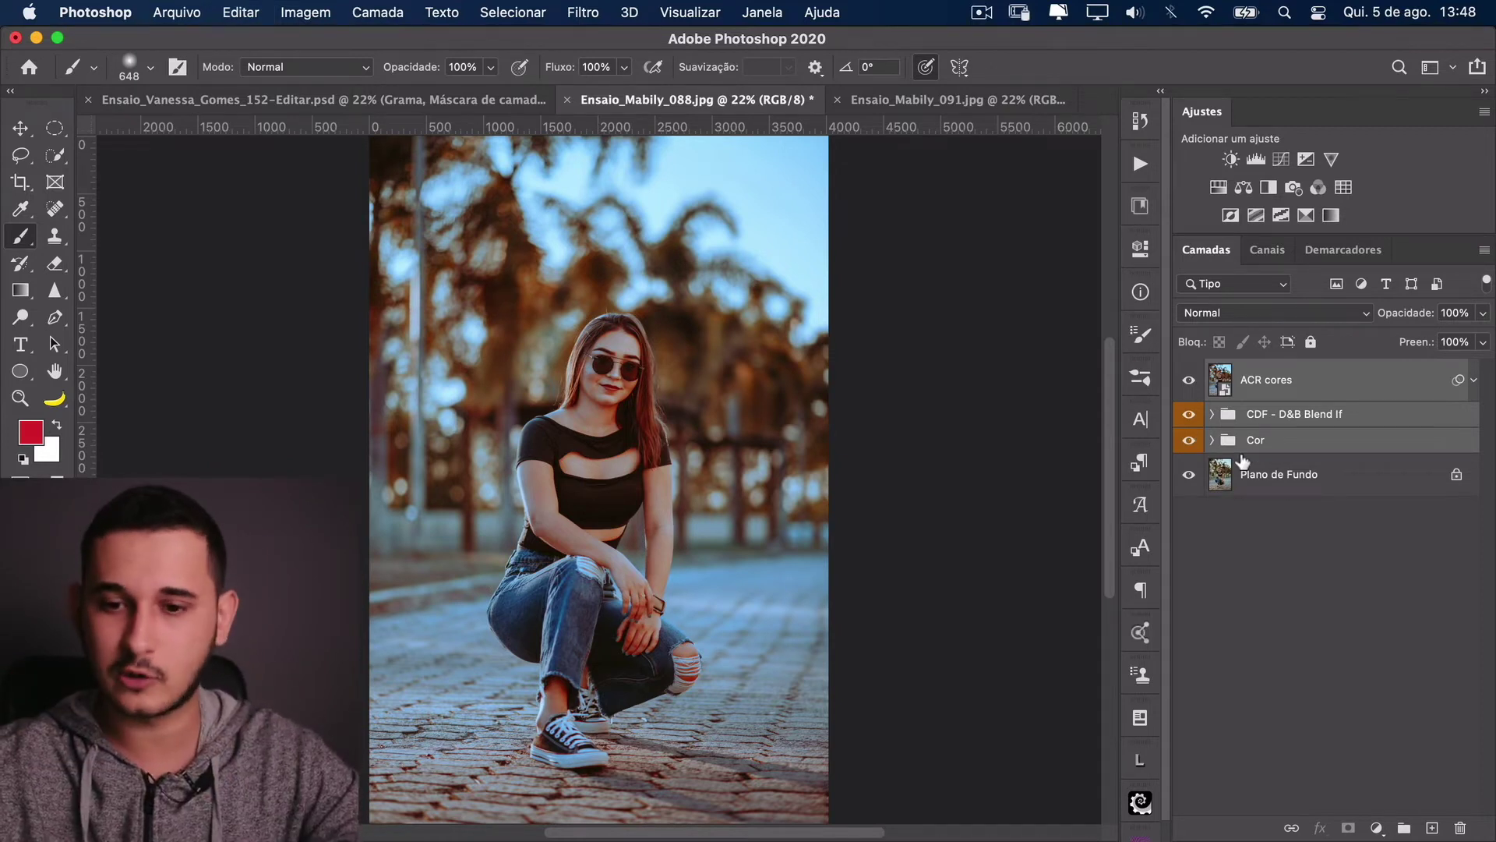
key(alt+super+a)
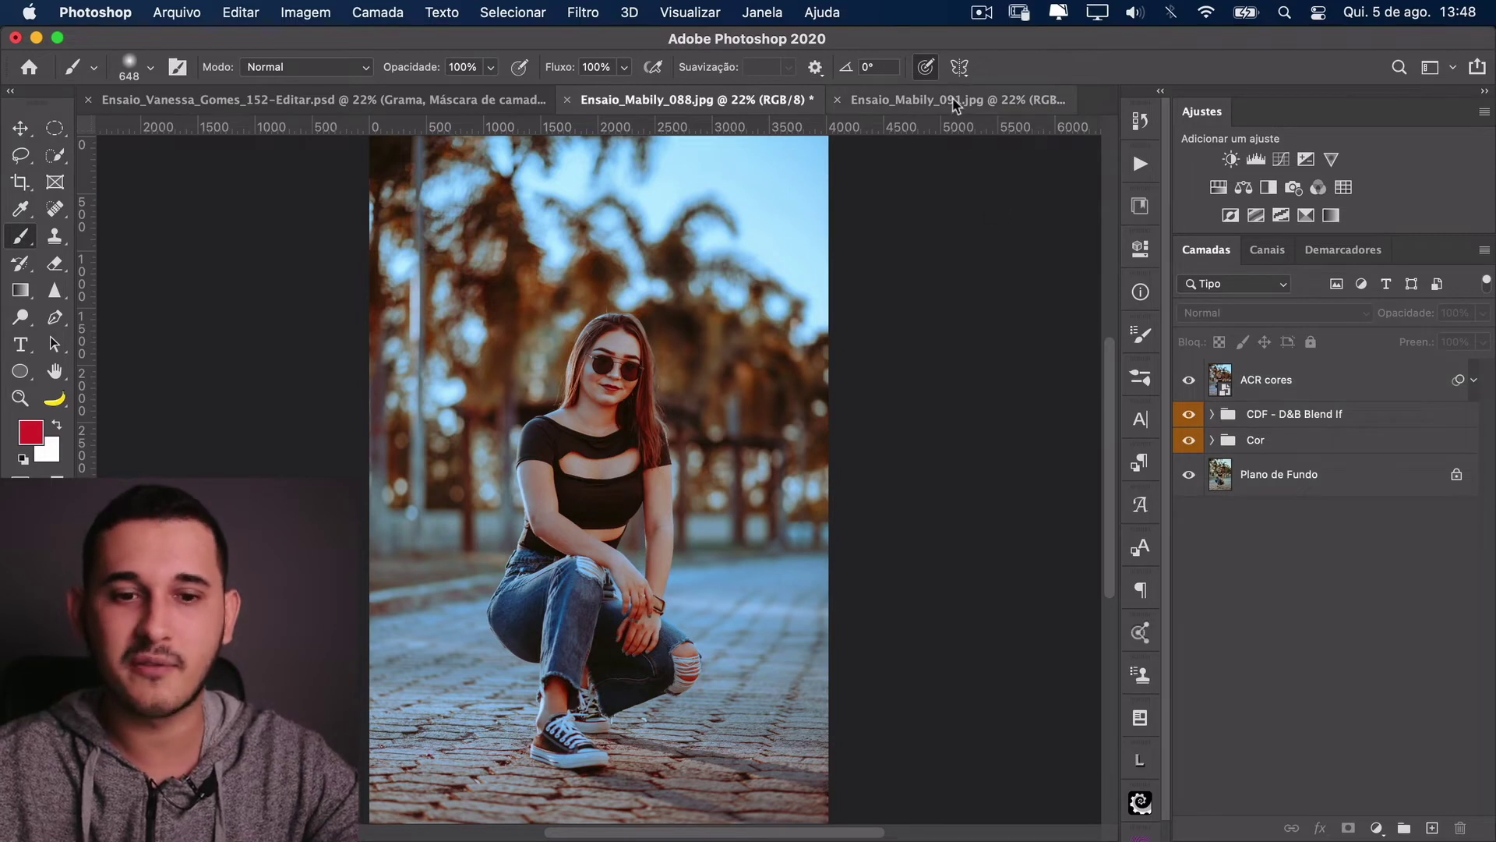
click(955, 105)
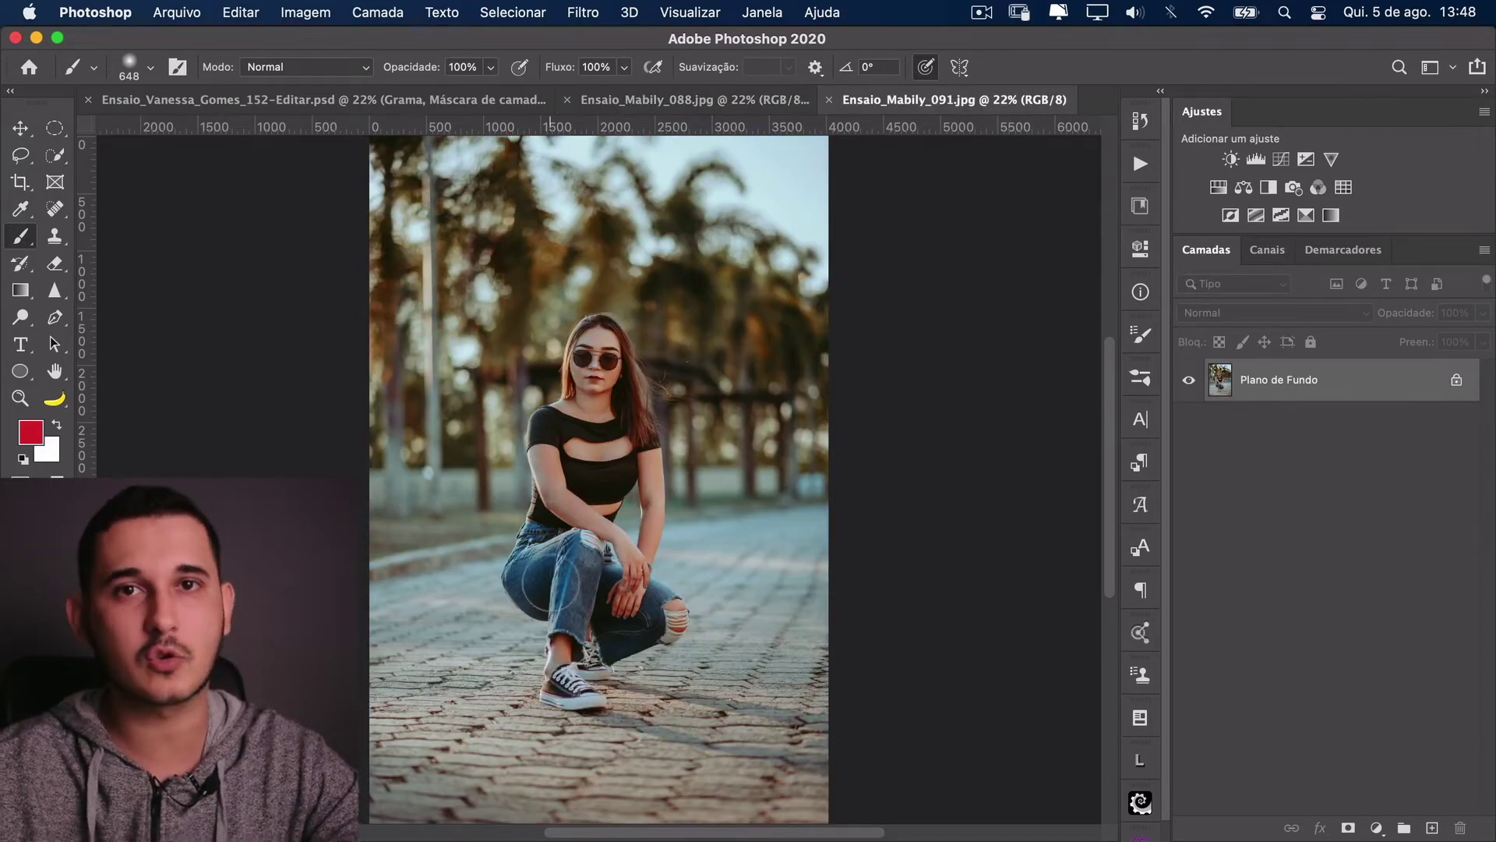
Step: Paste the copied ACR cores layer and both groups into Ensaio_Mabily_091.jpg, and hide the ACR cores layer
key(super+v)
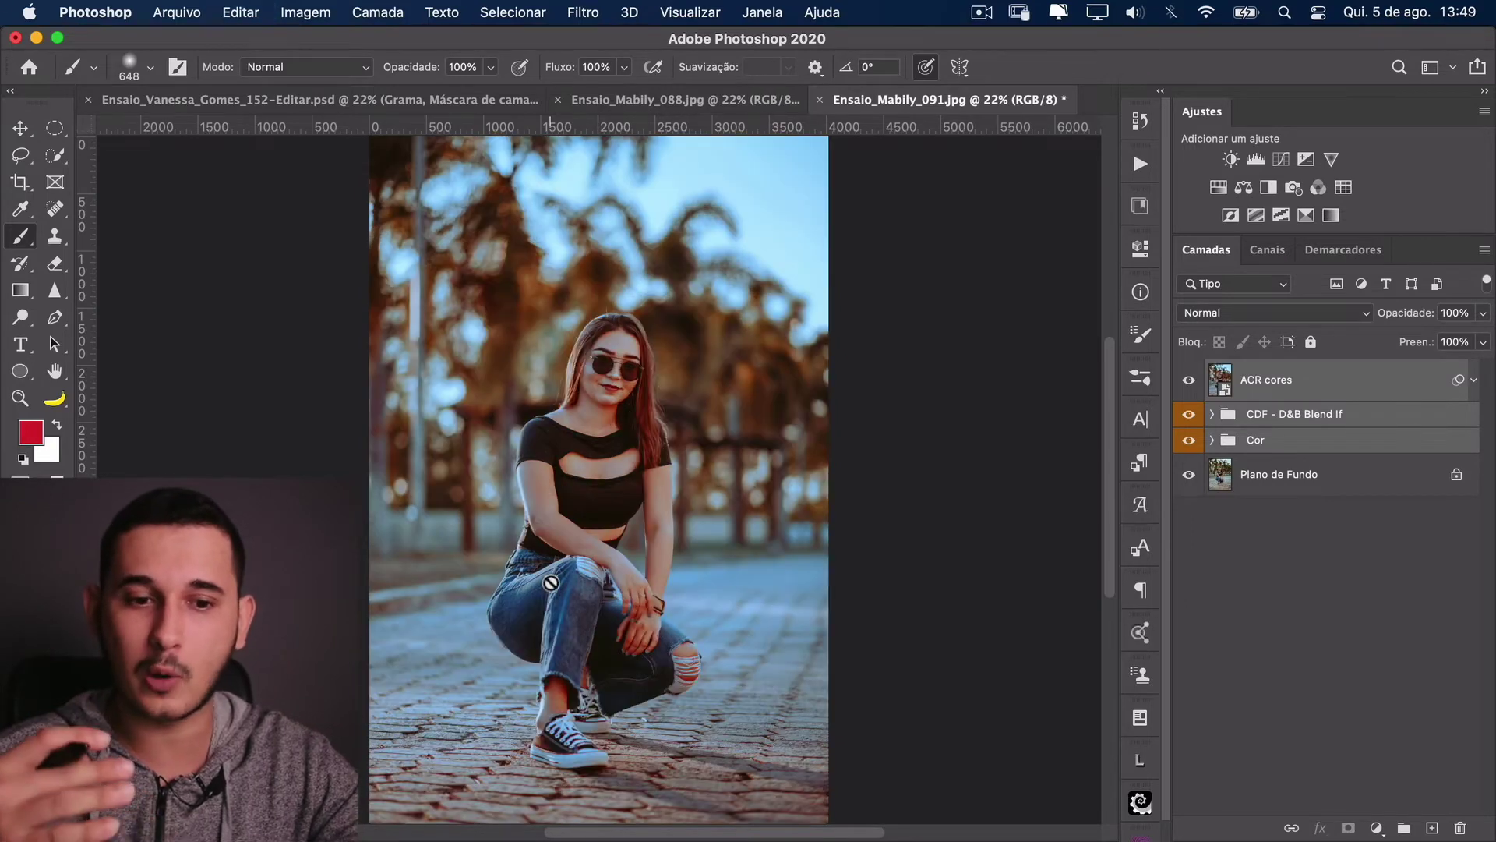
click(1331, 394)
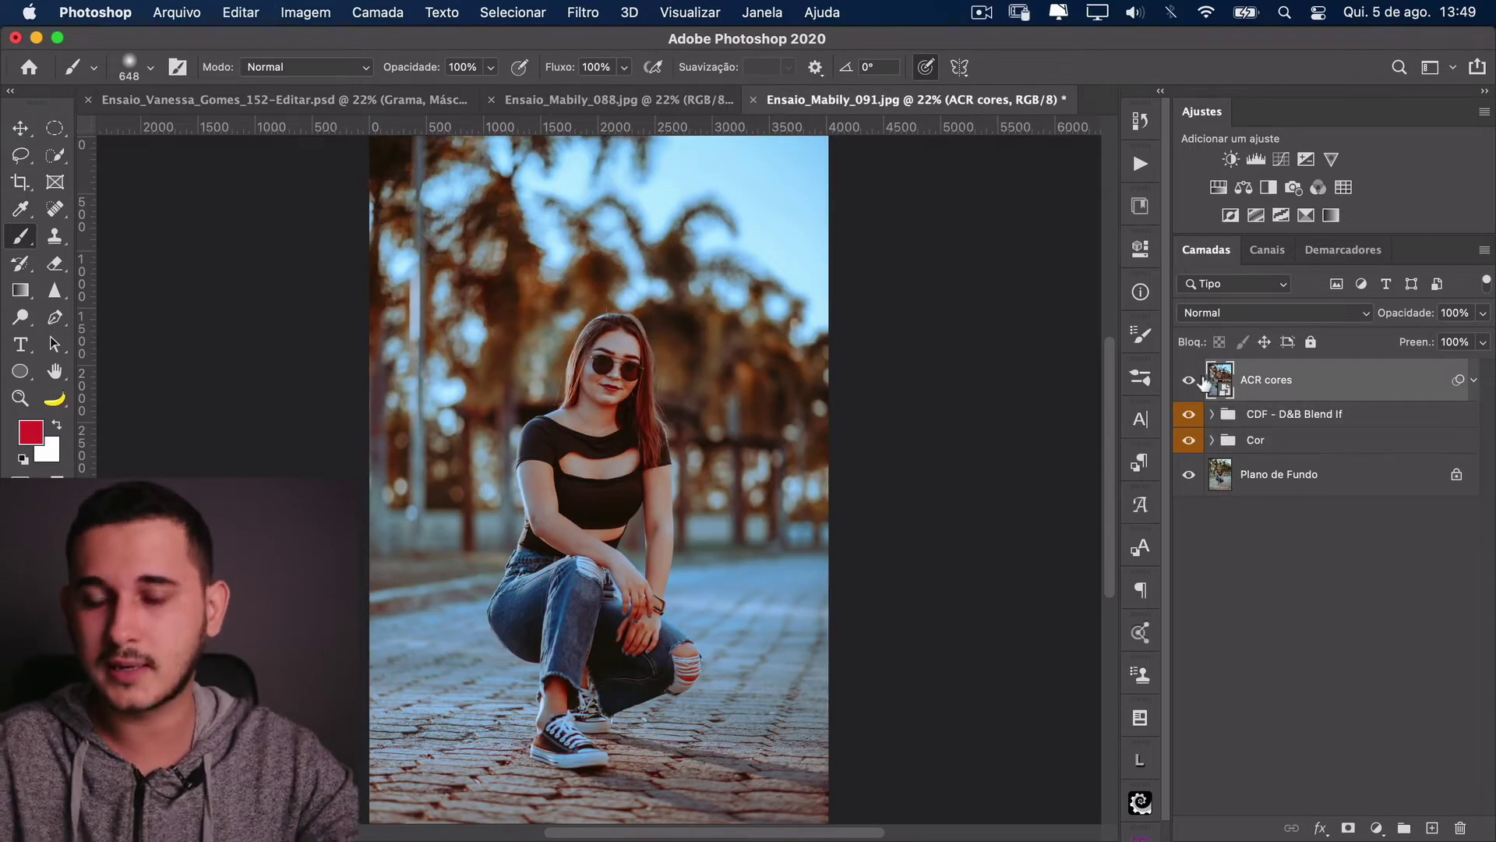
click(1188, 380)
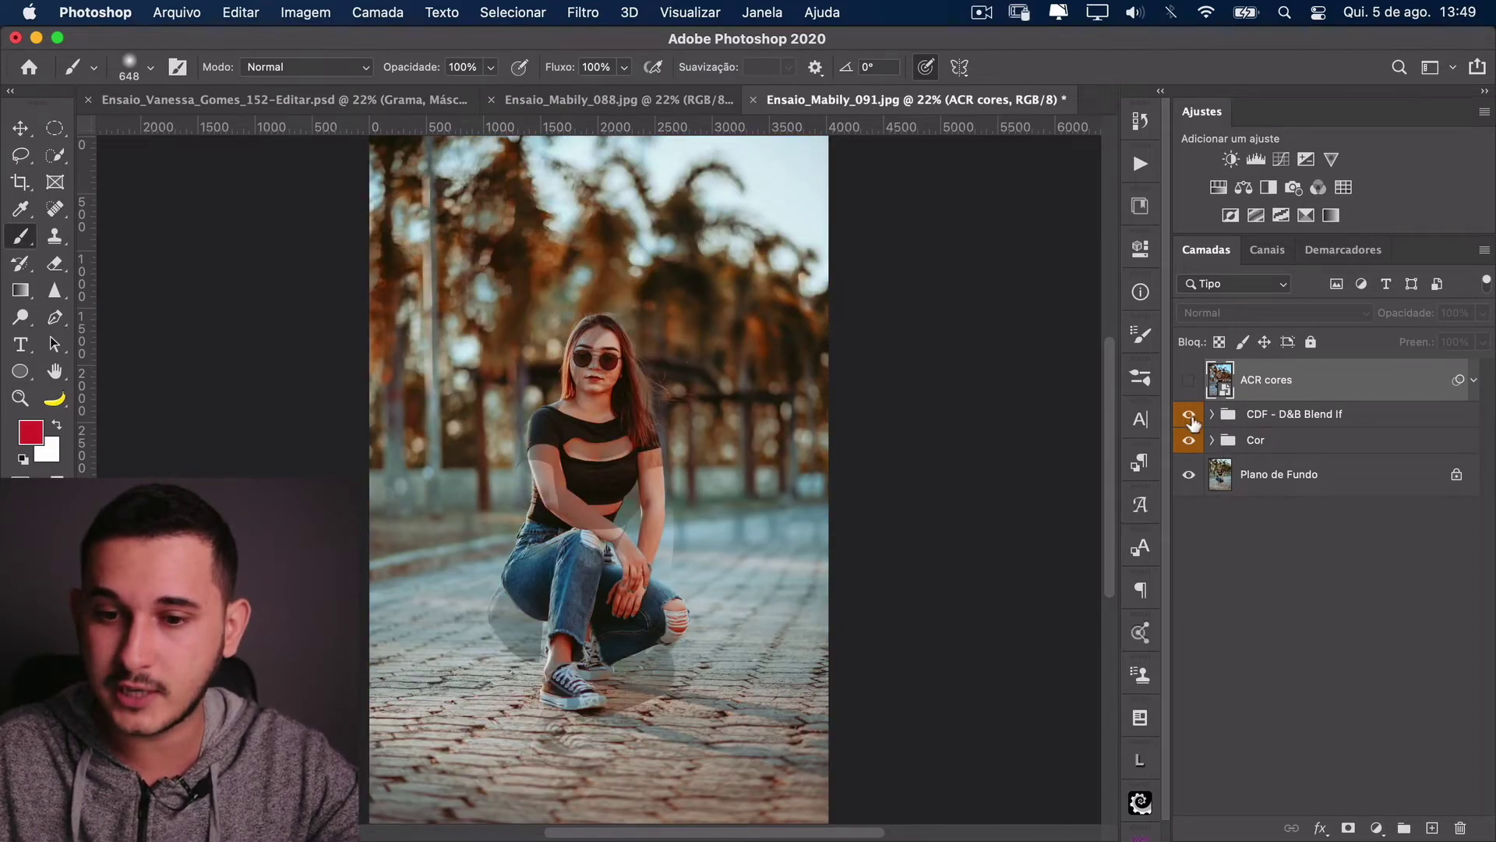
Step: Hide the CDF - D&B Blend If group and delete it from the pasted layers
click(1191, 414)
click(1313, 417)
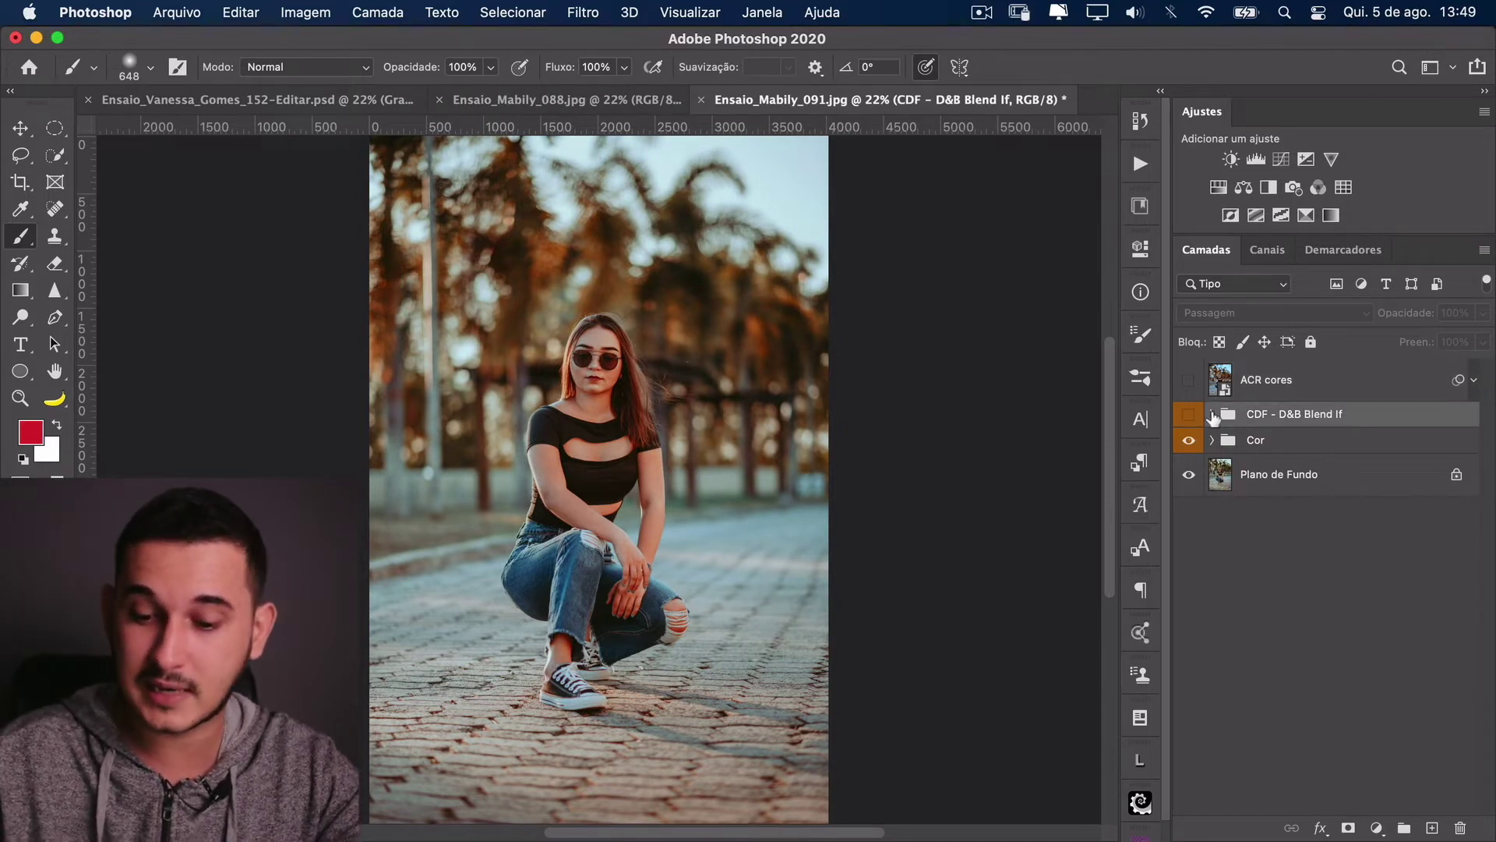
key(BackSpace)
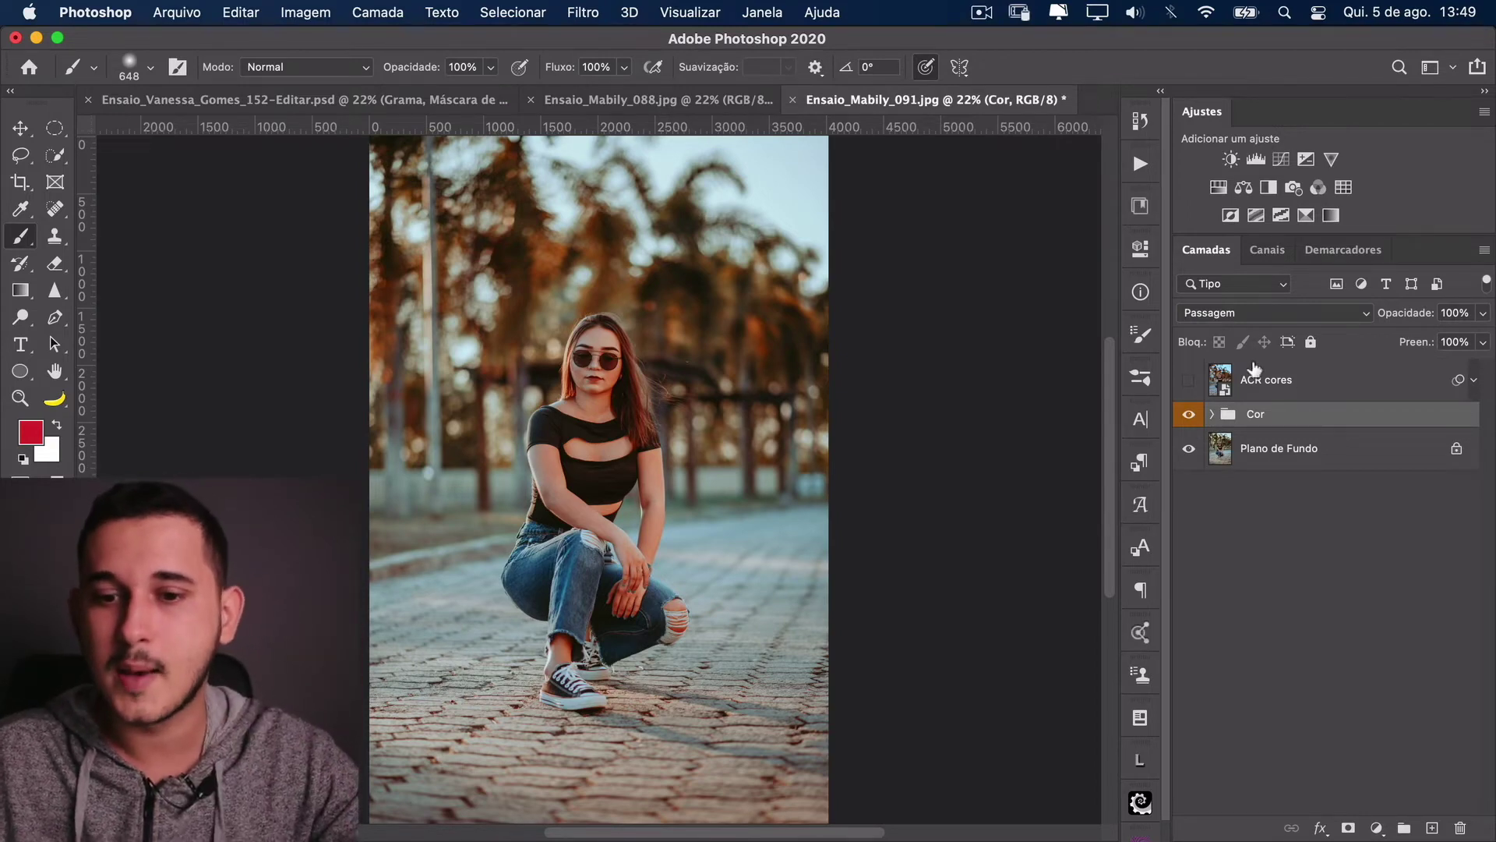
Step: Compare the photo with the pasted ACR cores layer shown and hidden, leaving the layer hidden
click(1188, 380)
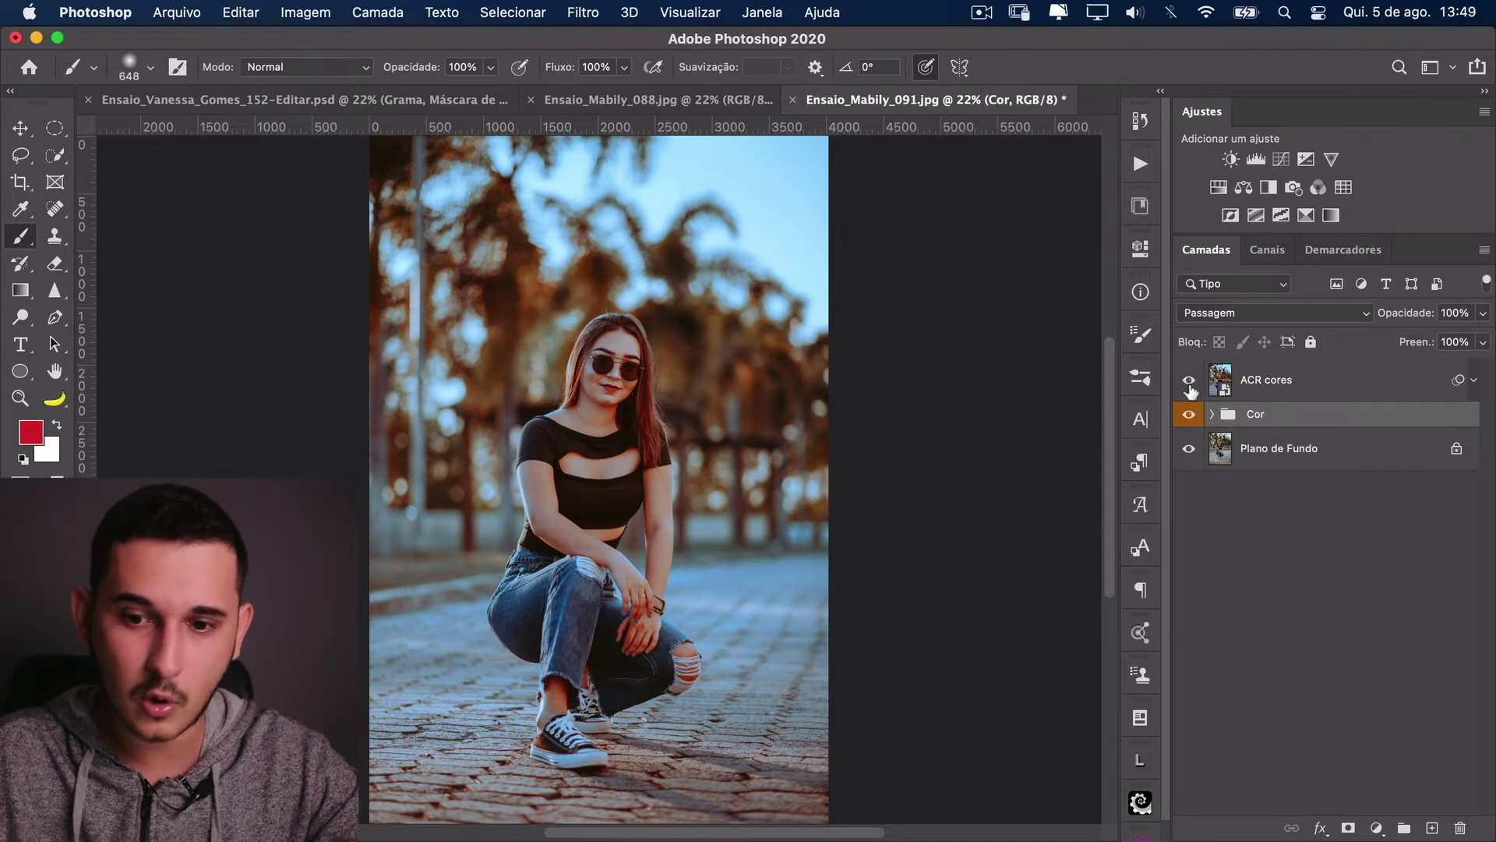
click(1188, 382)
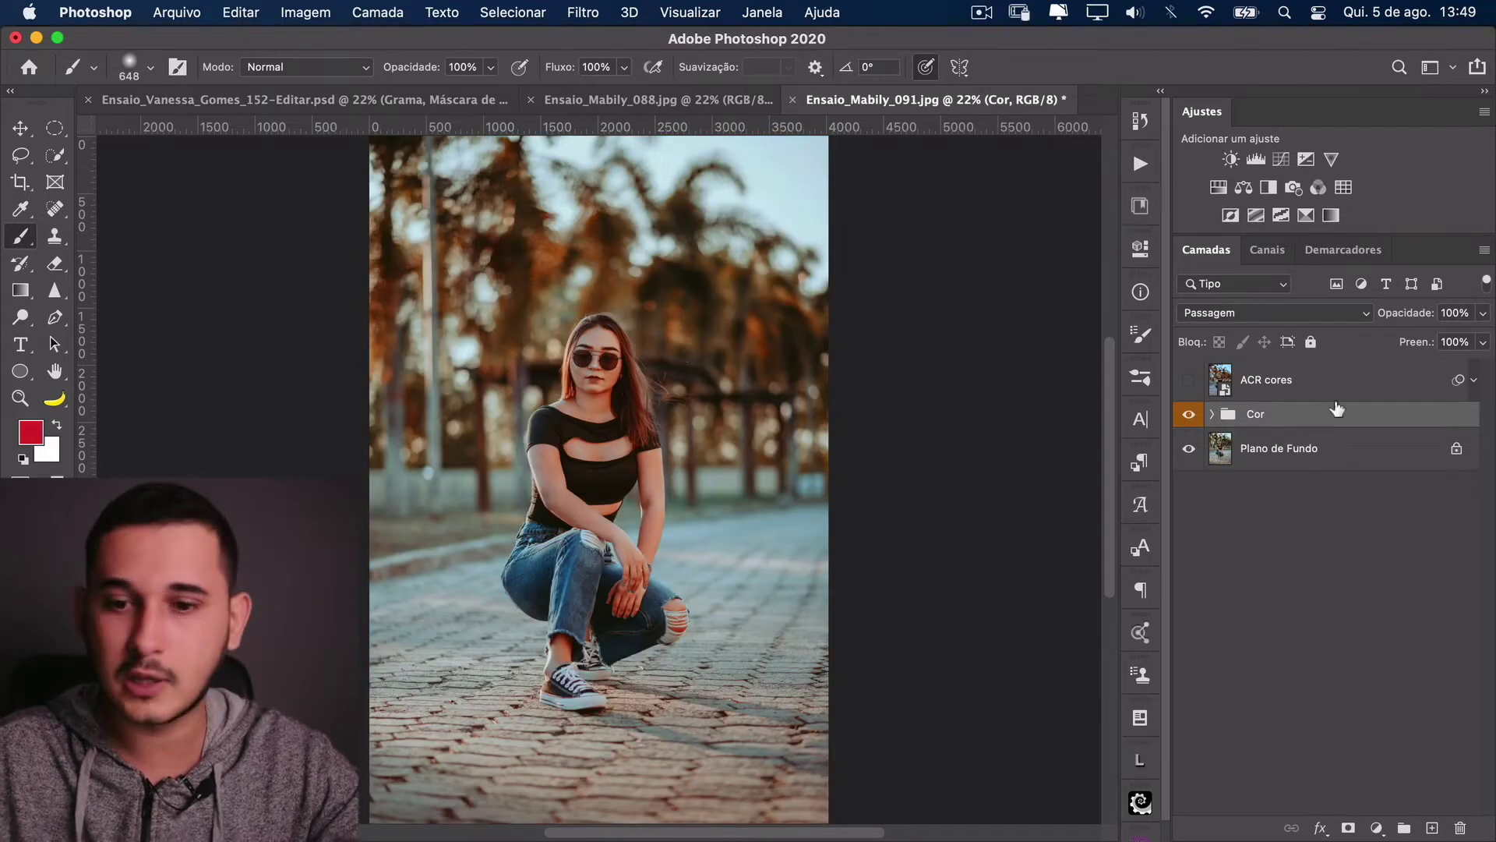
click(1188, 380)
click(1187, 380)
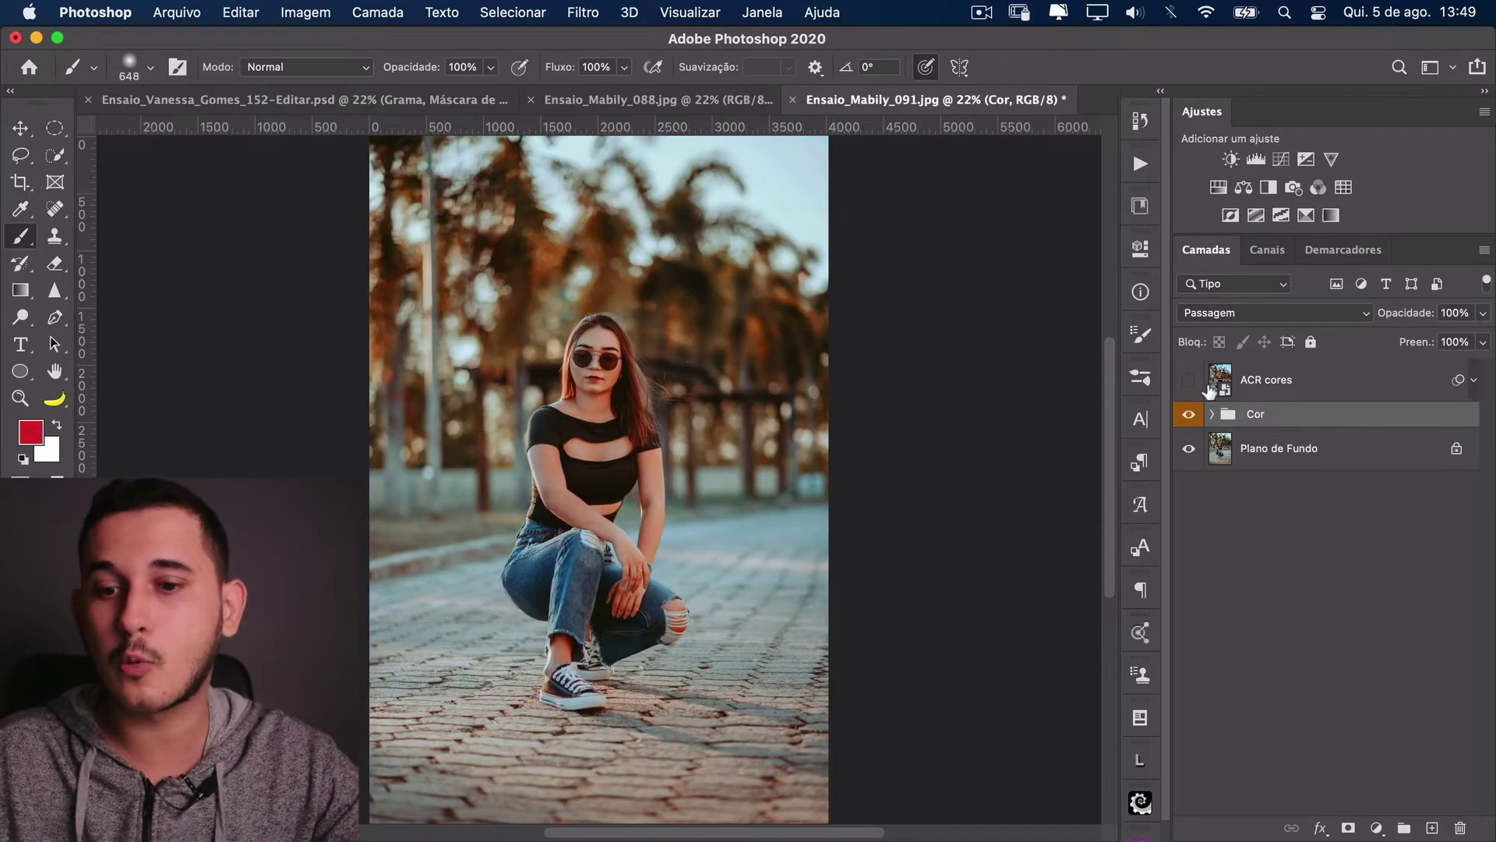
click(1188, 381)
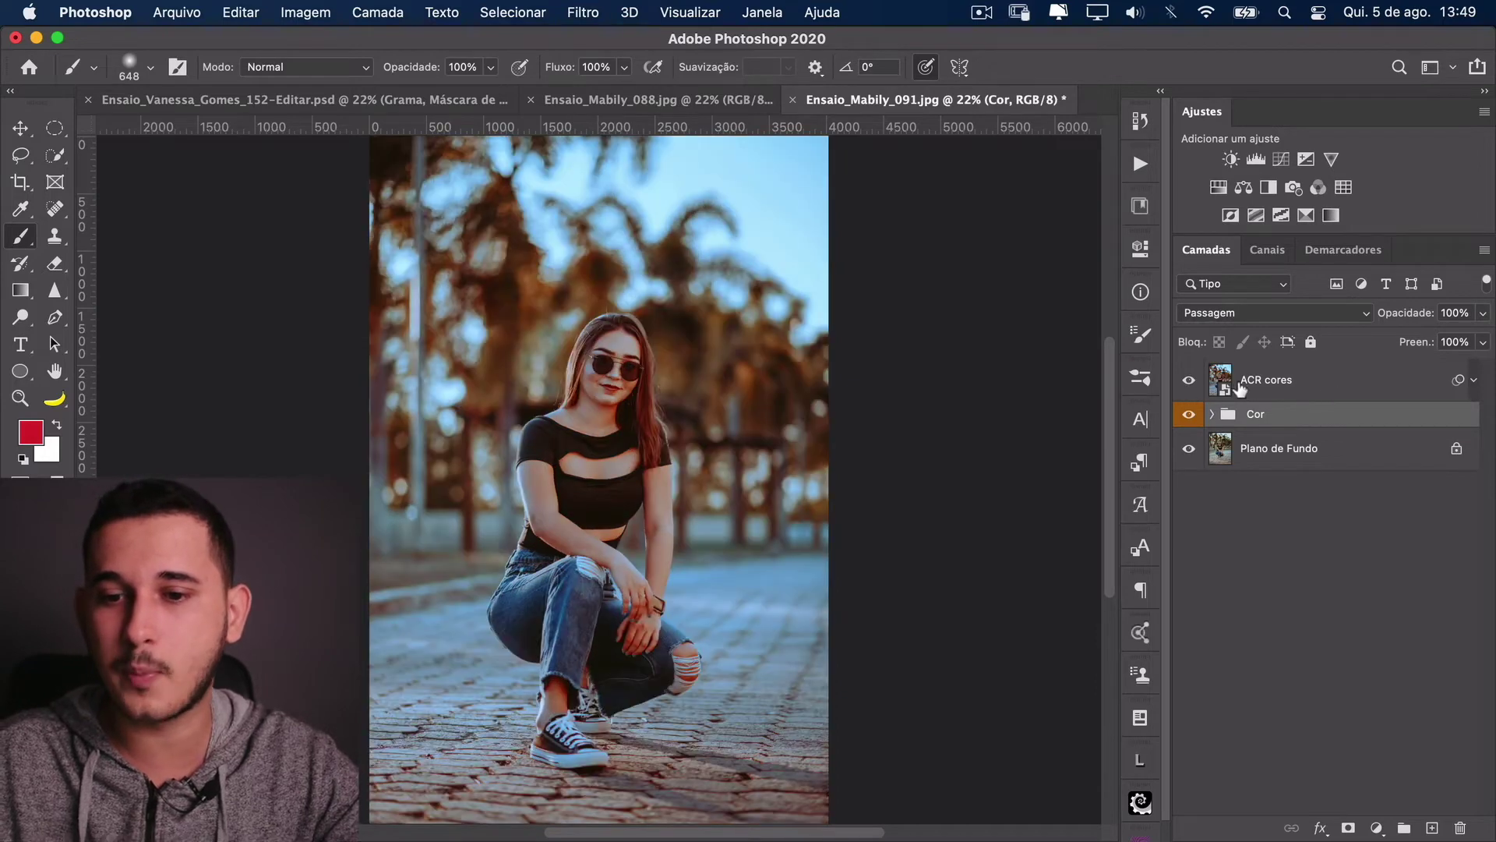
click(1188, 380)
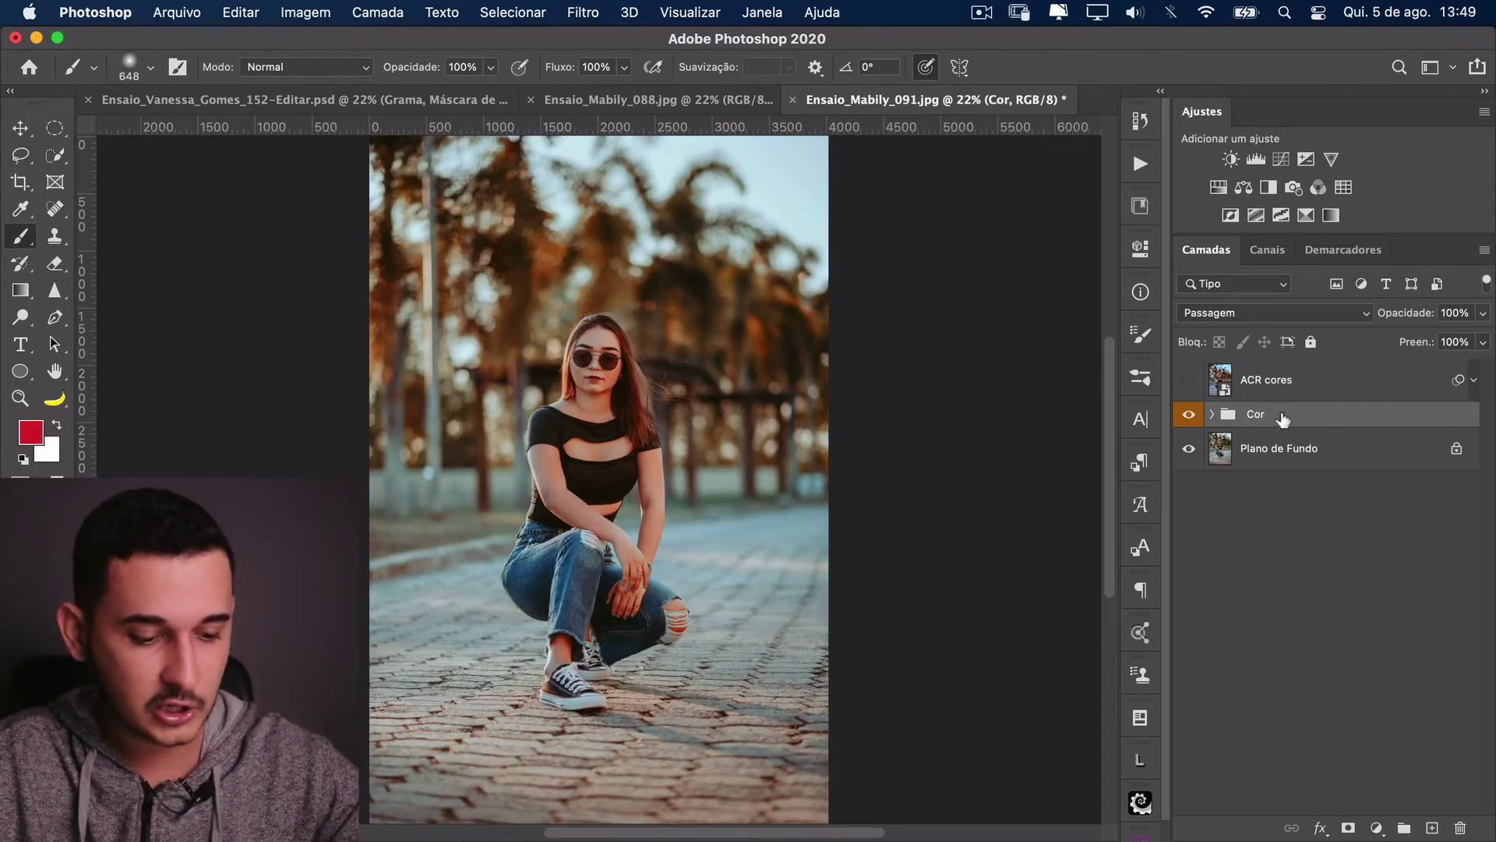
Step: Stamp all visible layers onto a new layer above the Cor group and rename it ACR cres
key(super+alt+shift+n)
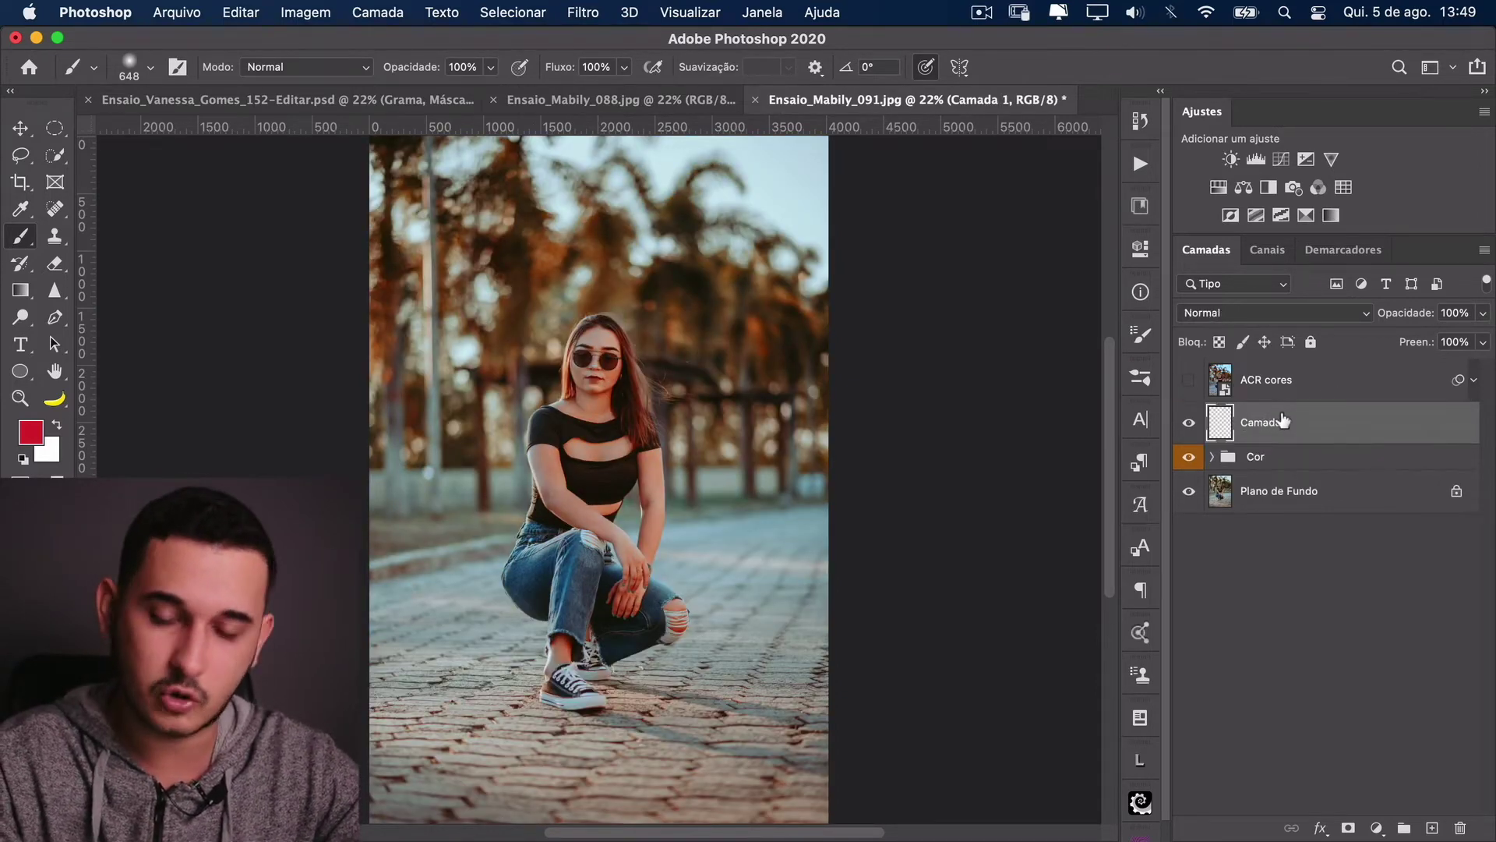
key(super+alt+shift+e)
double_click(1262, 422)
text(ACR c)
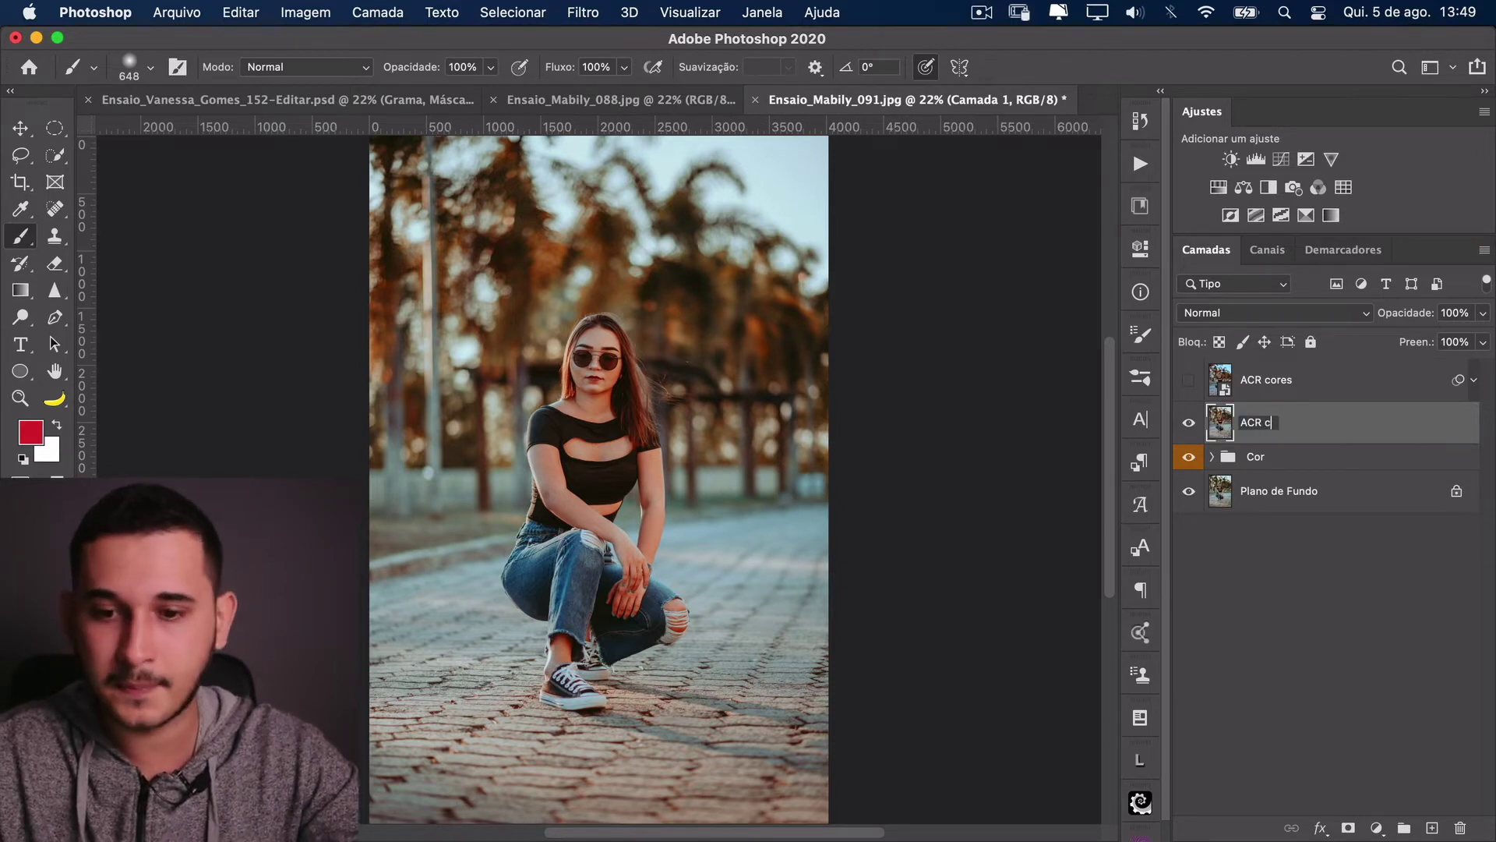
key(Return)
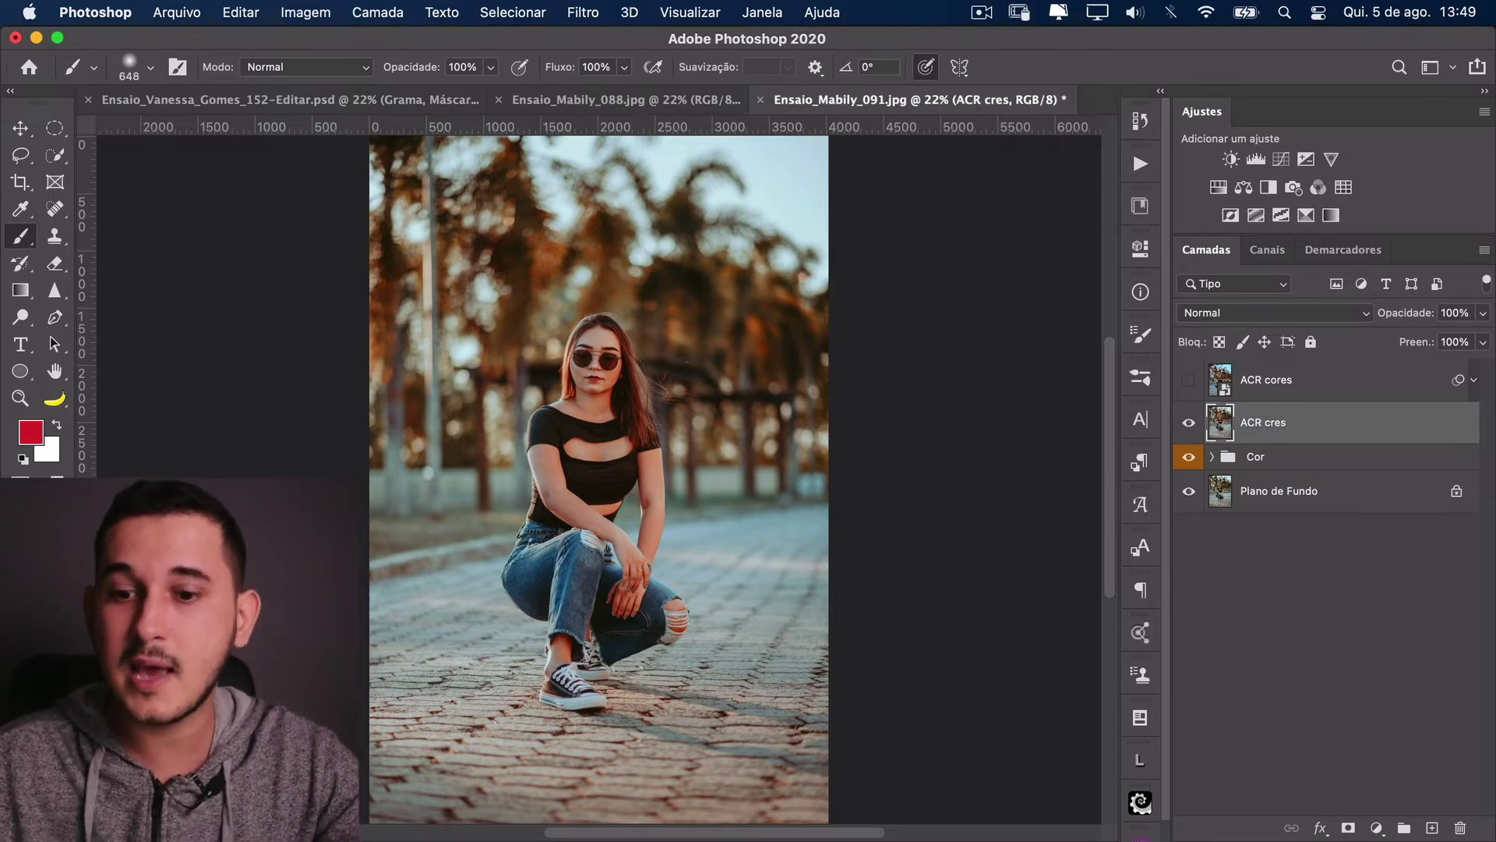
Step: Convert ACR cres to a smart object and copy the Camera Raw smart filter from ACR cores onto it
right_click(1403, 426)
click(1227, 741)
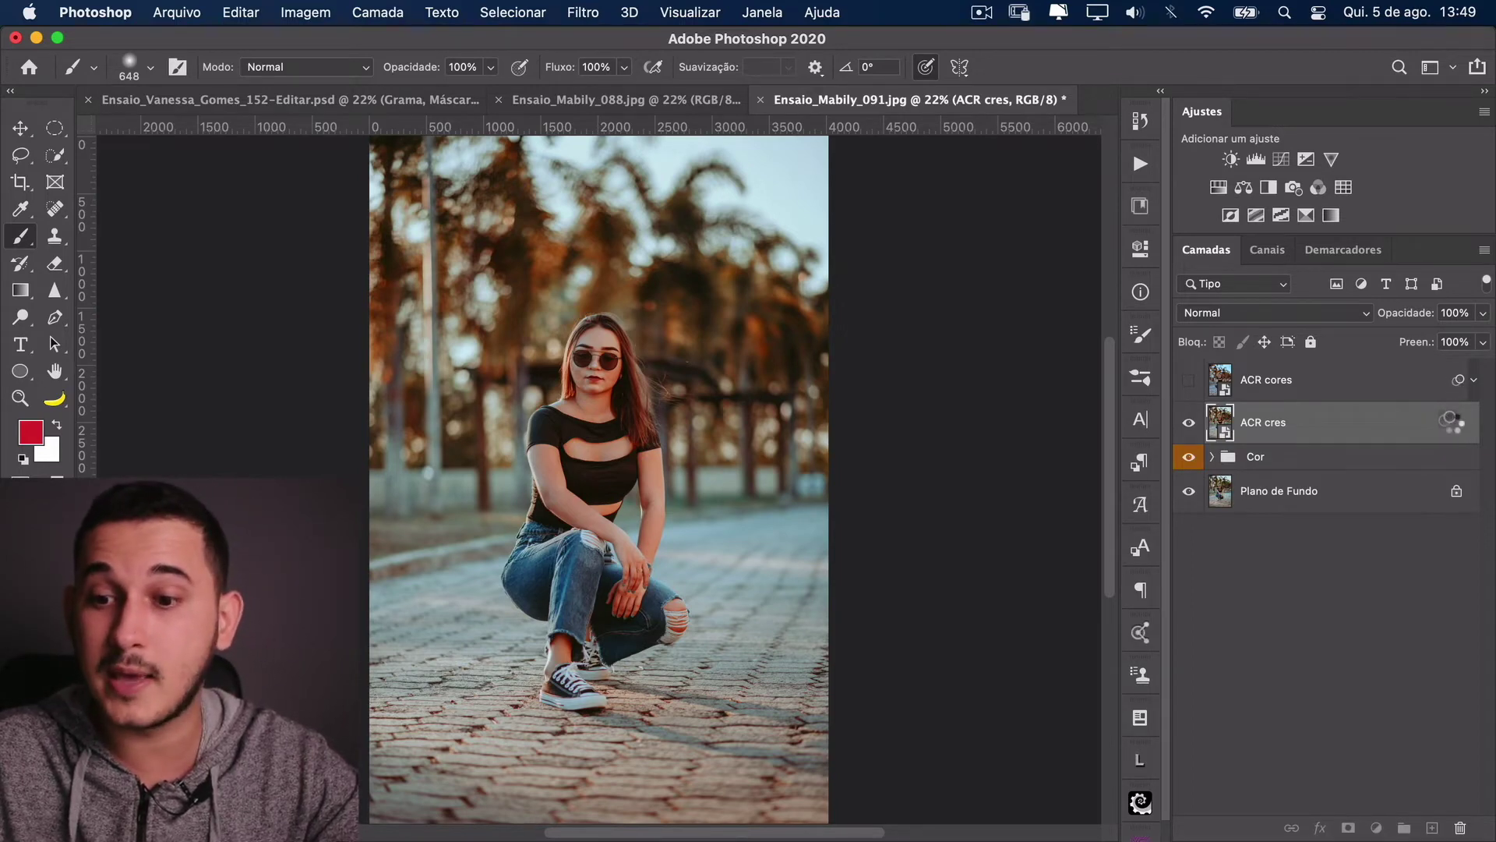
click(1437, 390)
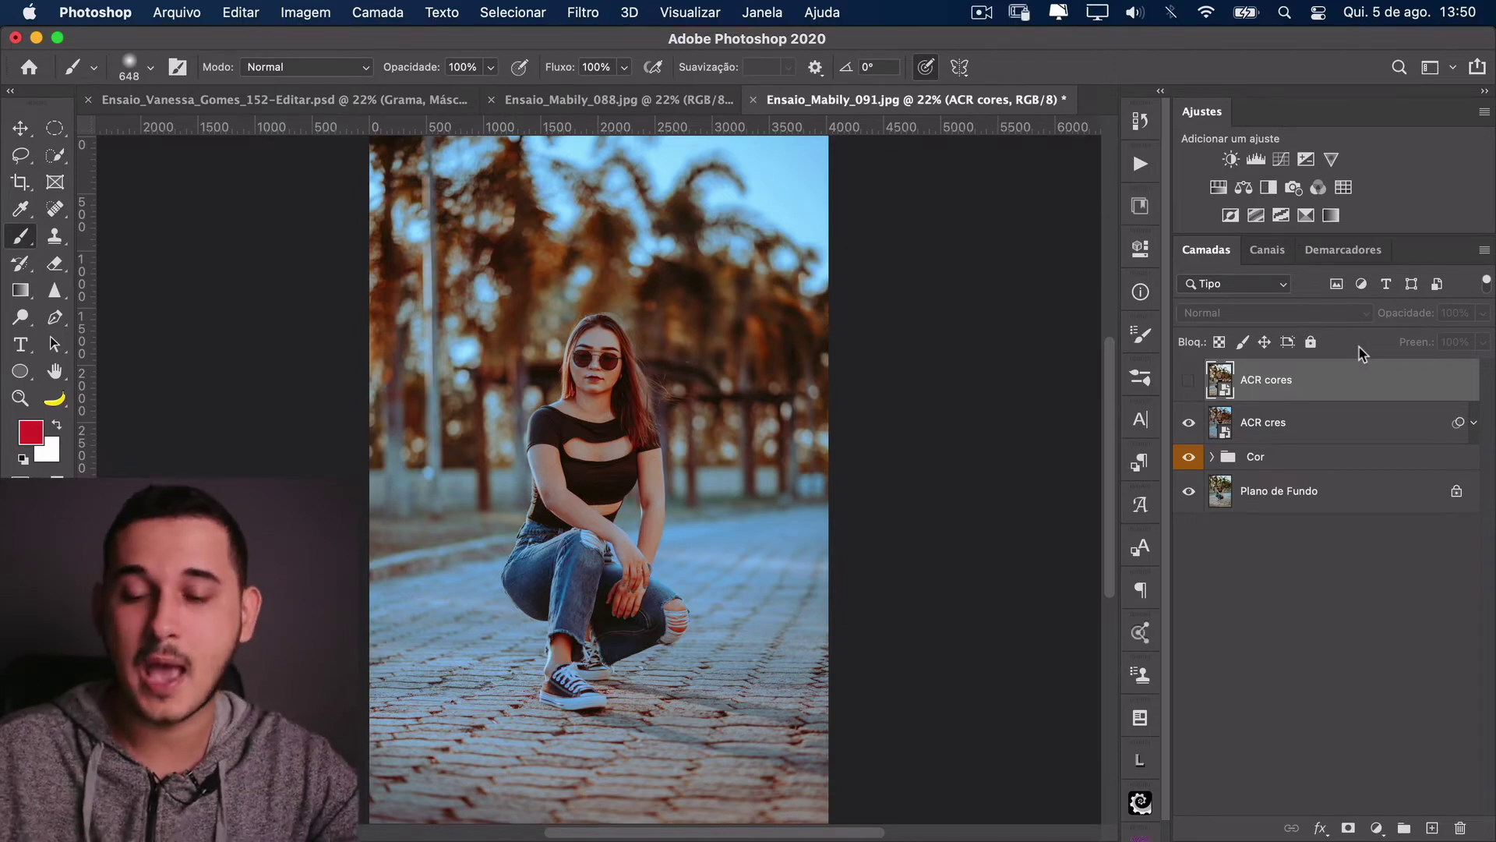
Step: Toggle the ACR cores layer's visibility to compare it with ACR cres, and delete ACR cores
click(1190, 382)
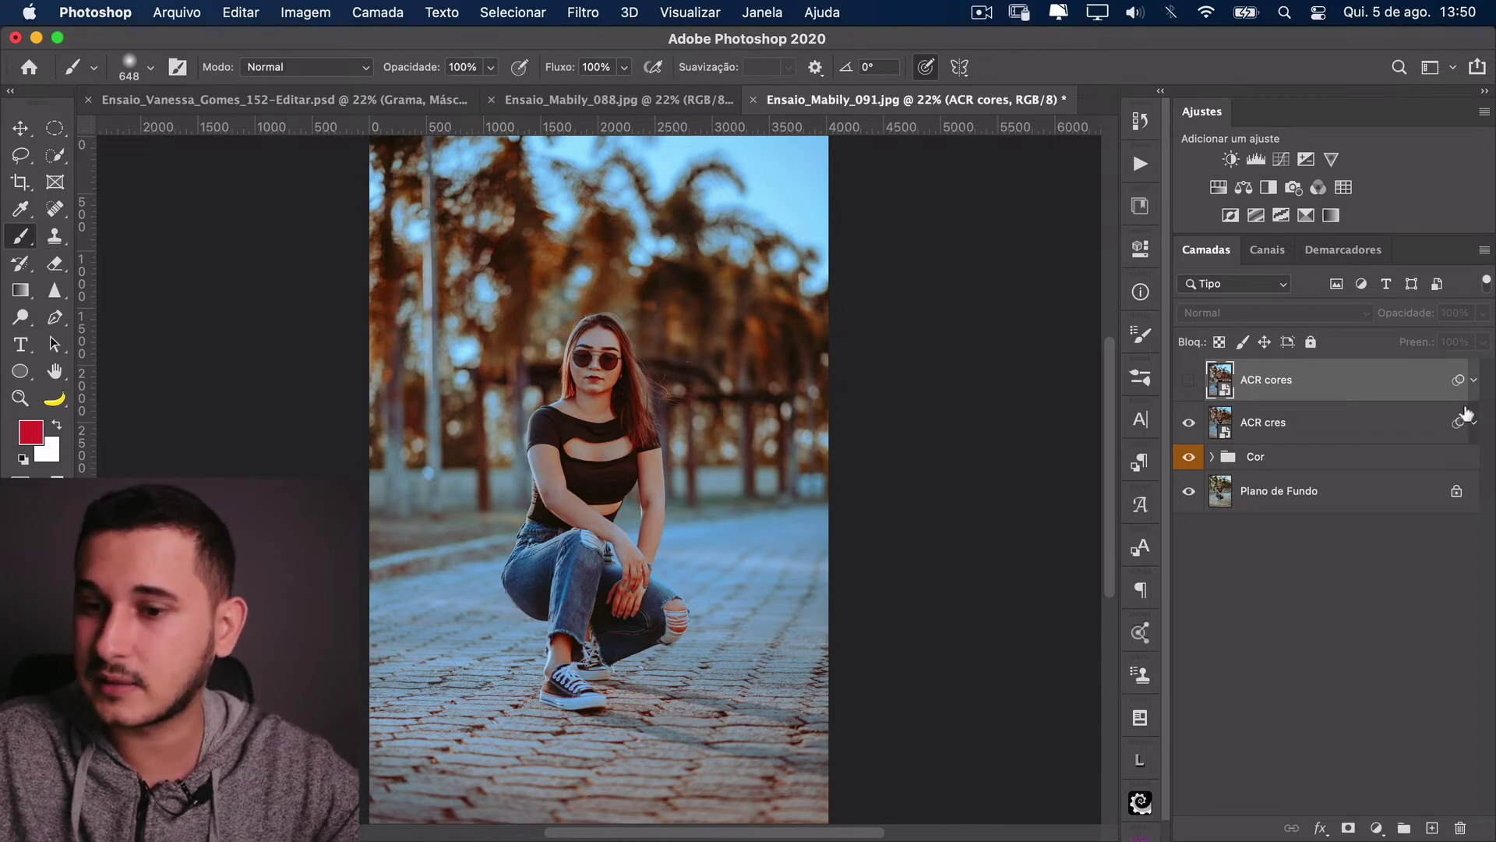
click(1188, 380)
click(1188, 380)
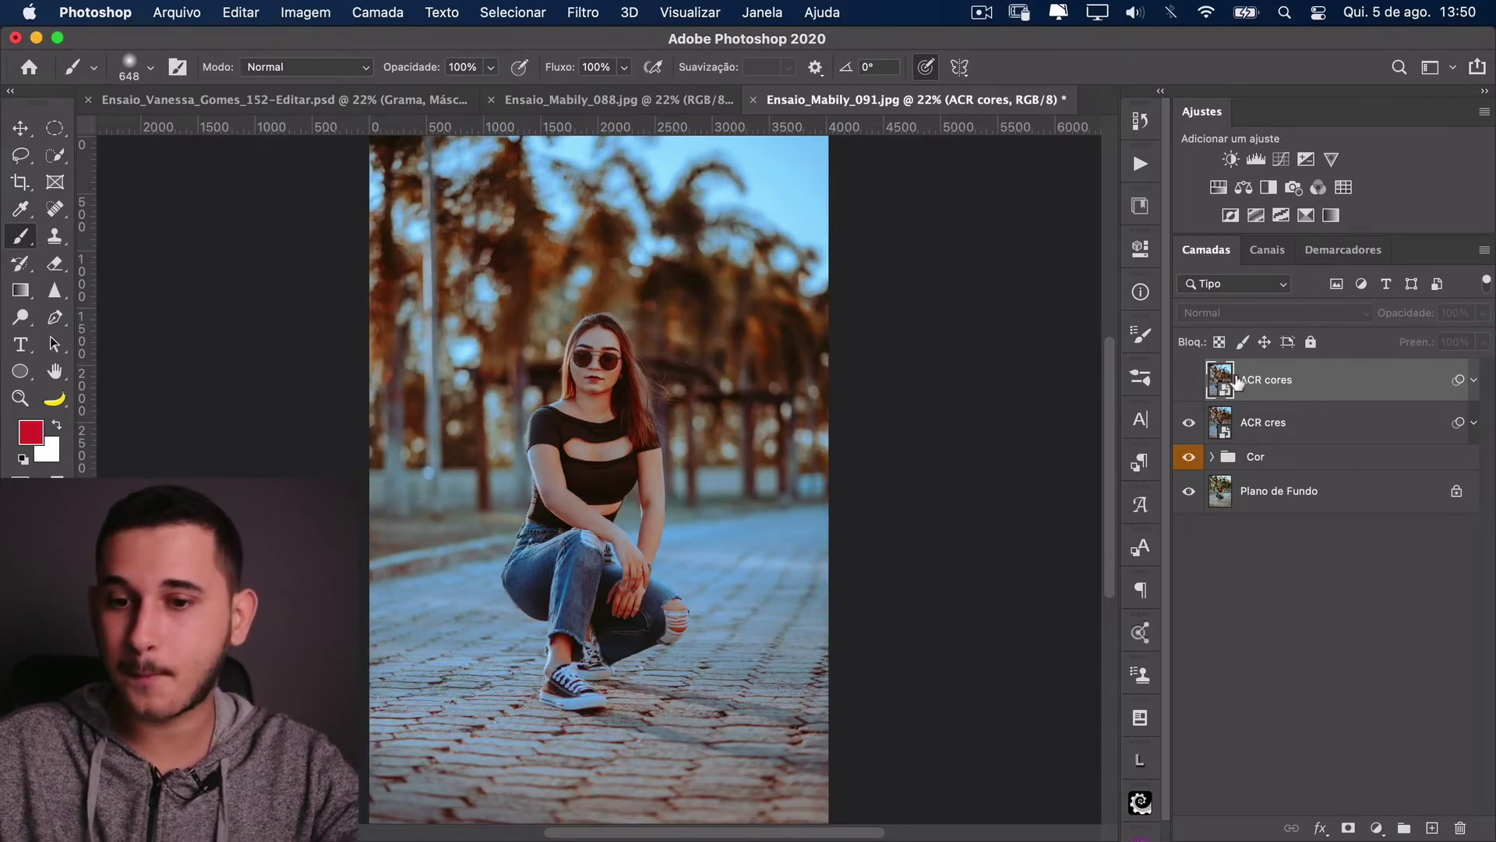
key(BackSpace)
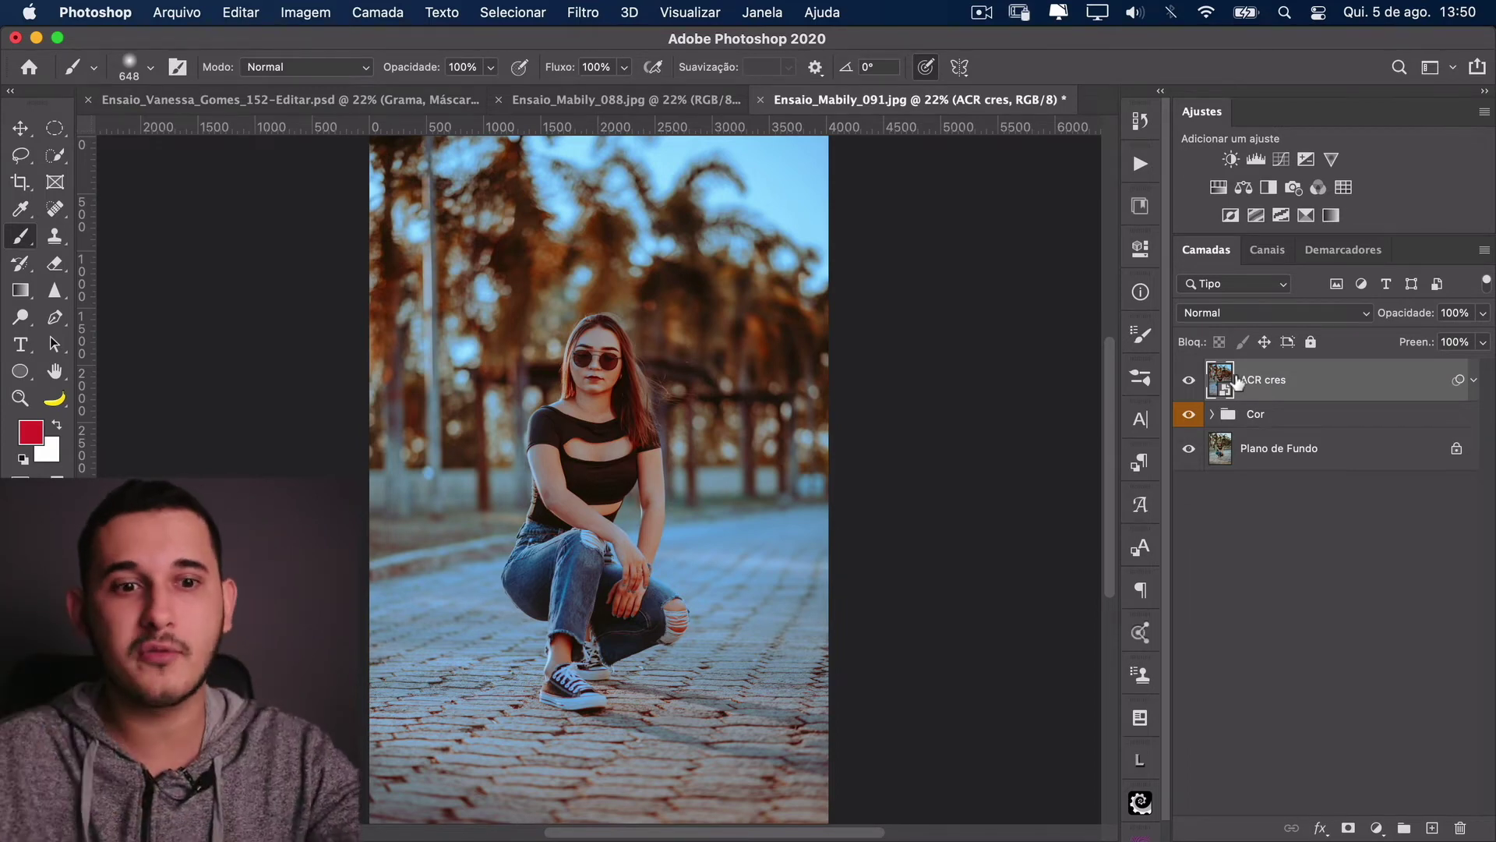
Step: Switch back to Ensaio_Mabily_088.jpg and select its ACR cores layer
click(649, 103)
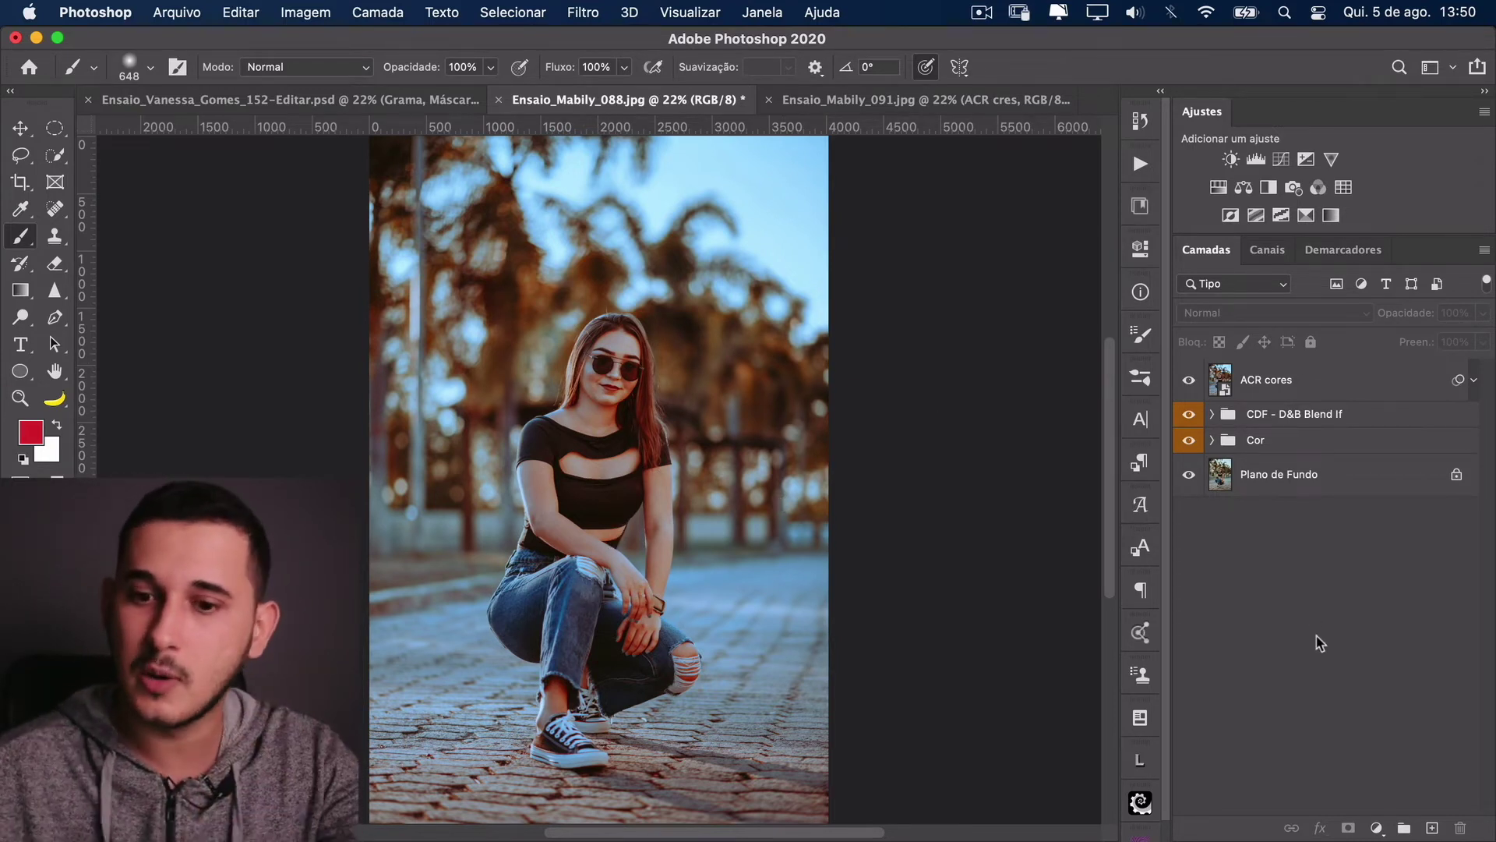
click(1315, 393)
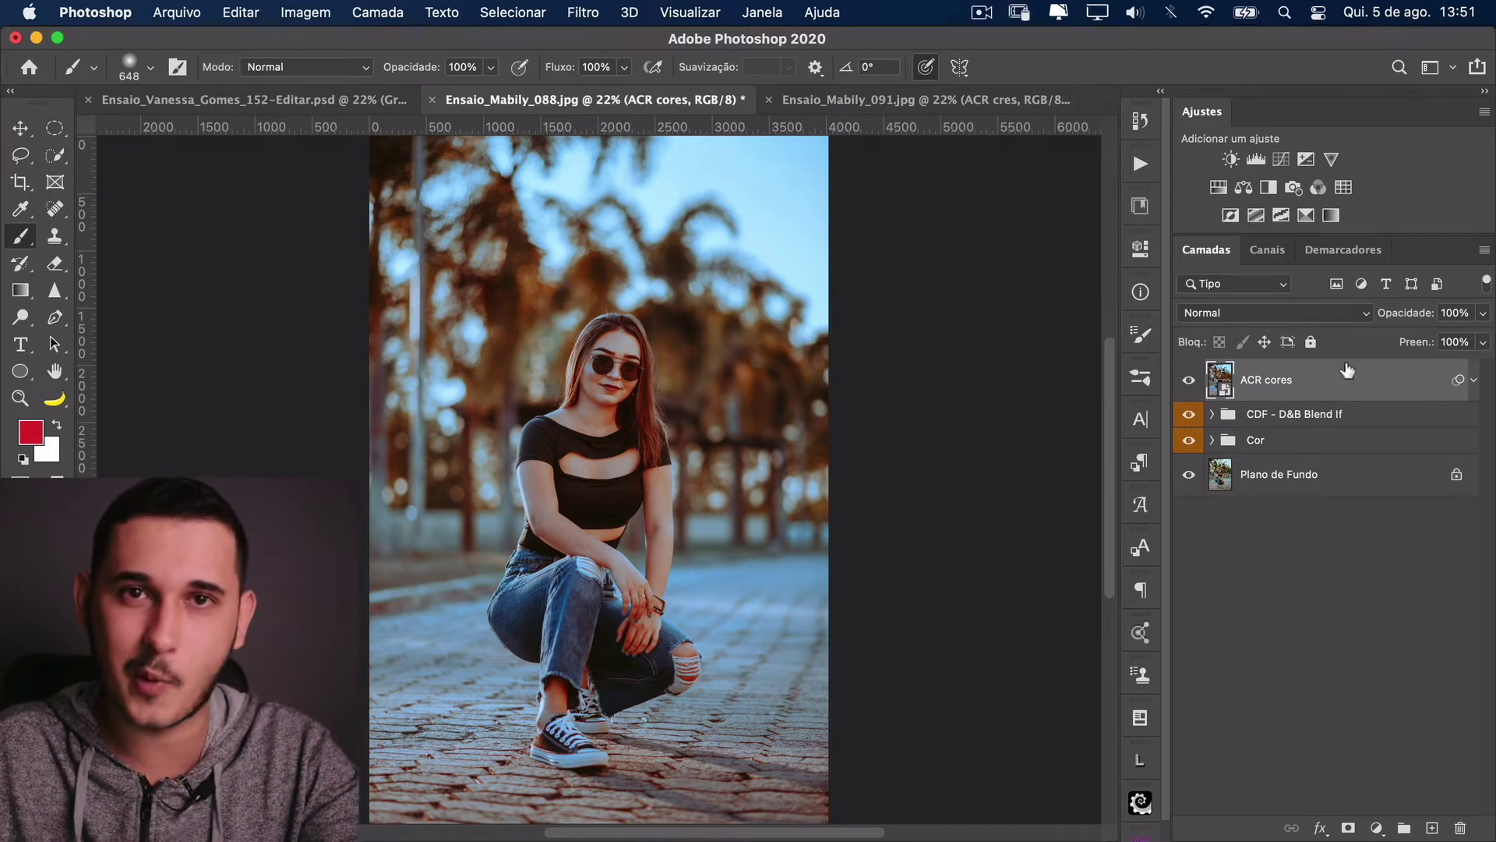
Step: Switch to Lightroom Classic, open Ensaio_Mabily_041.DNG as a smart object in Photoshop, view it fitted to the window, and close it
click(493, 813)
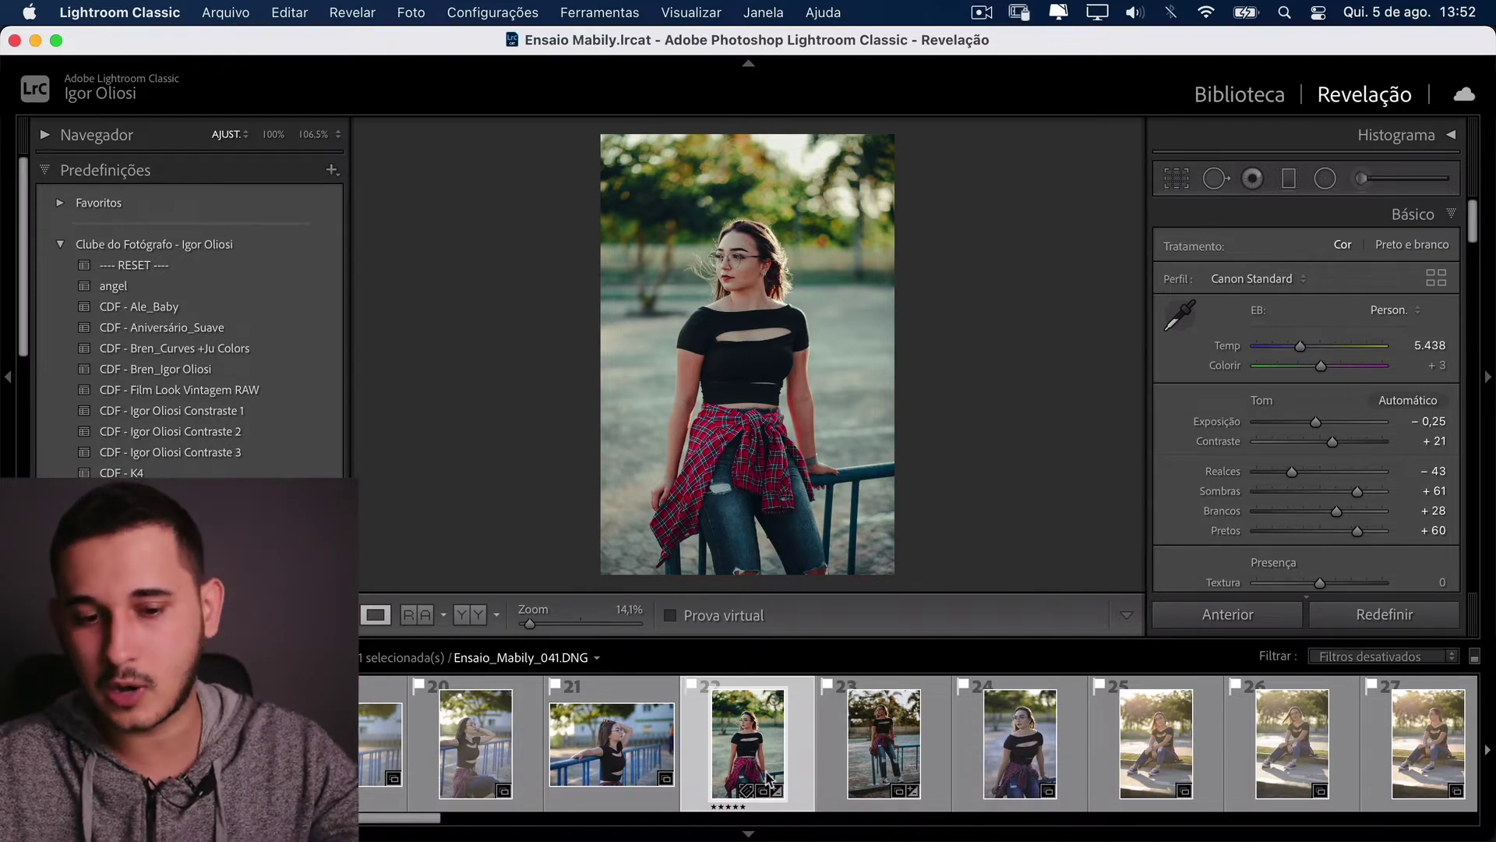
right_click(754, 743)
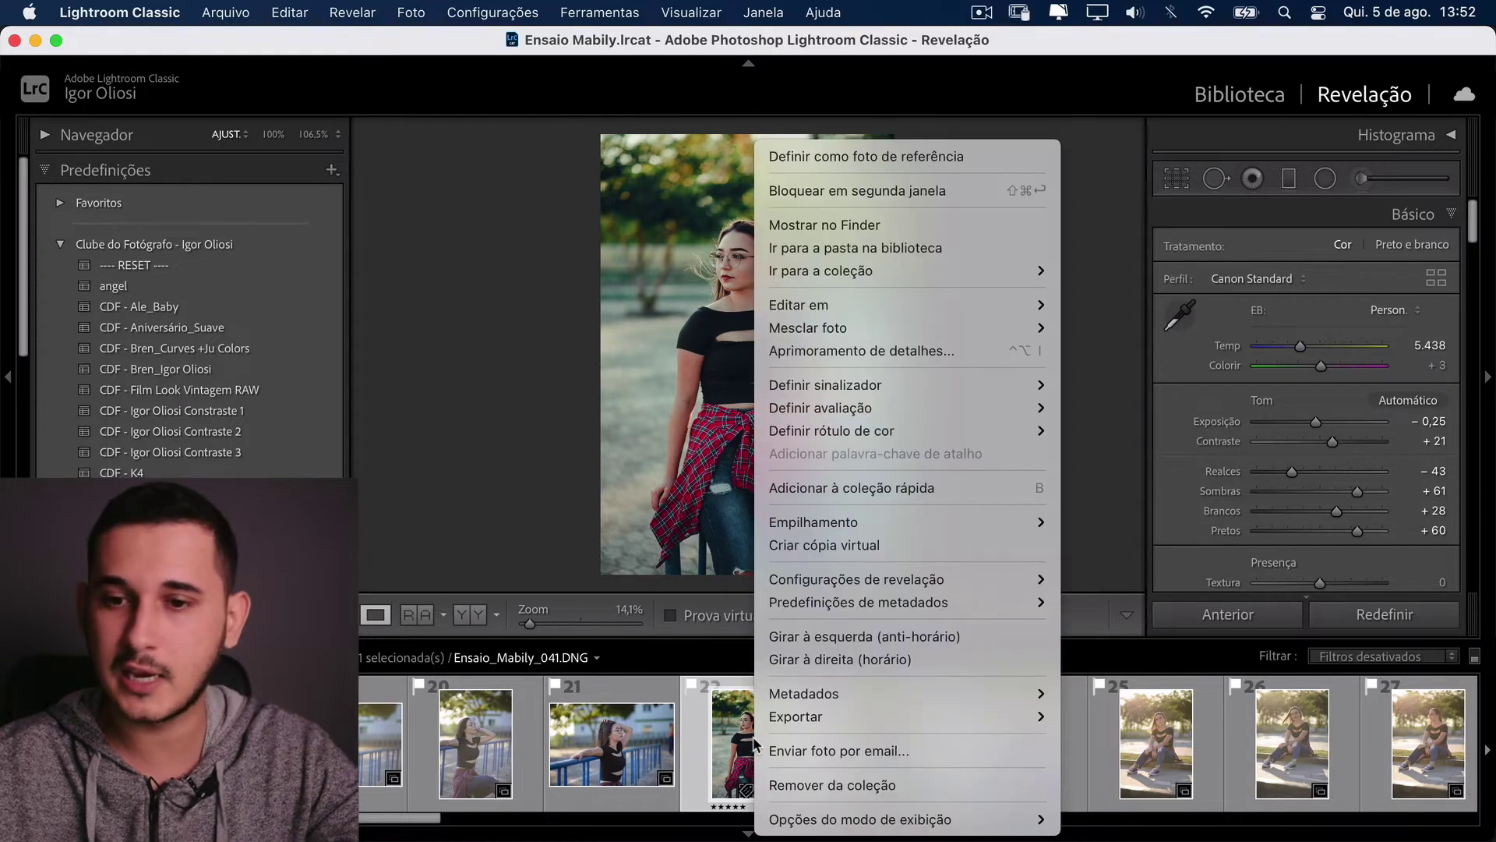
mouse_move(840, 309)
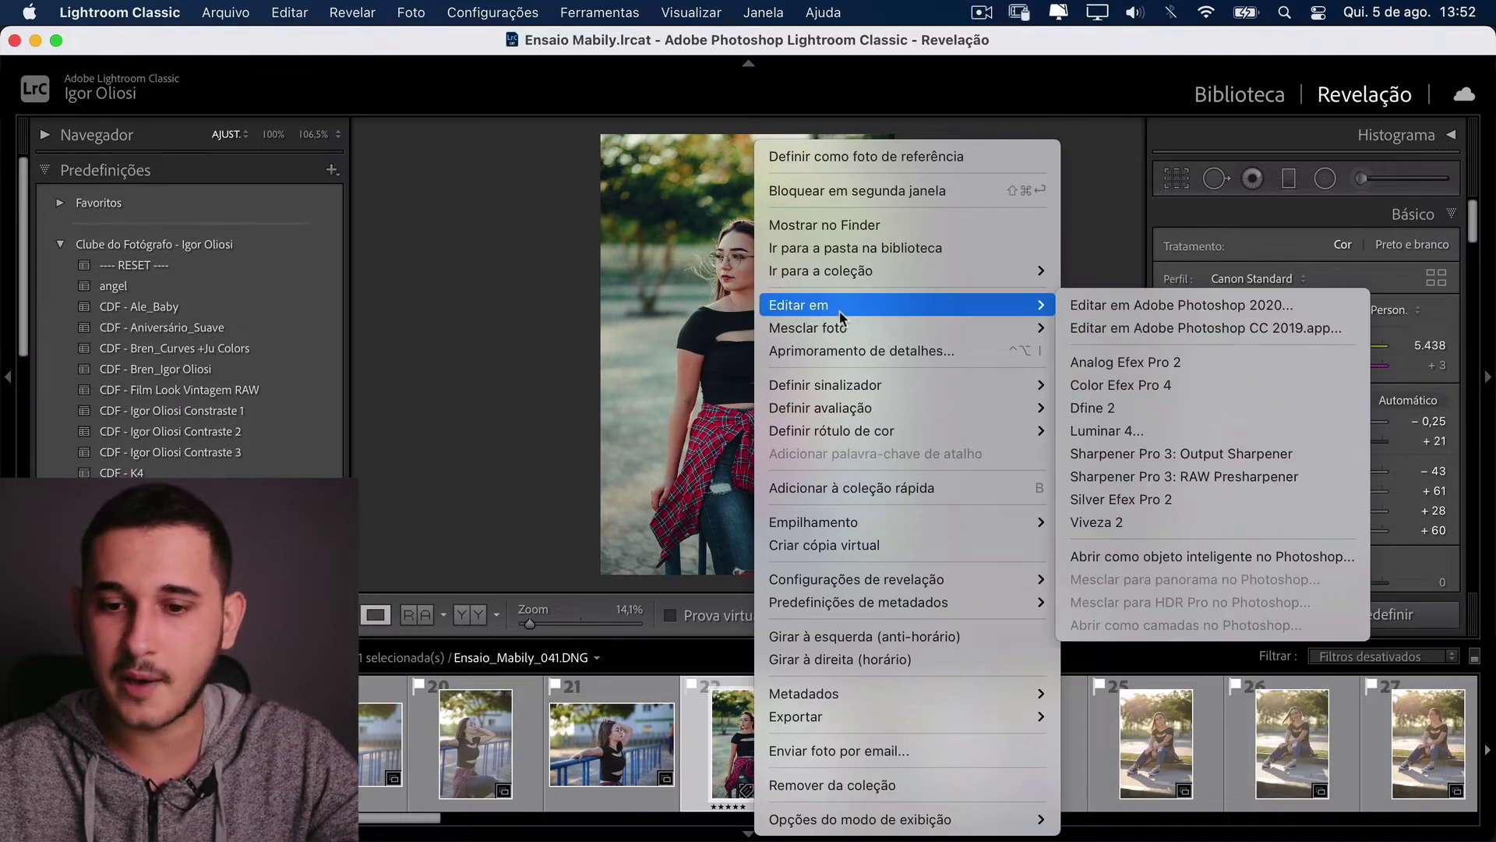
click(1186, 562)
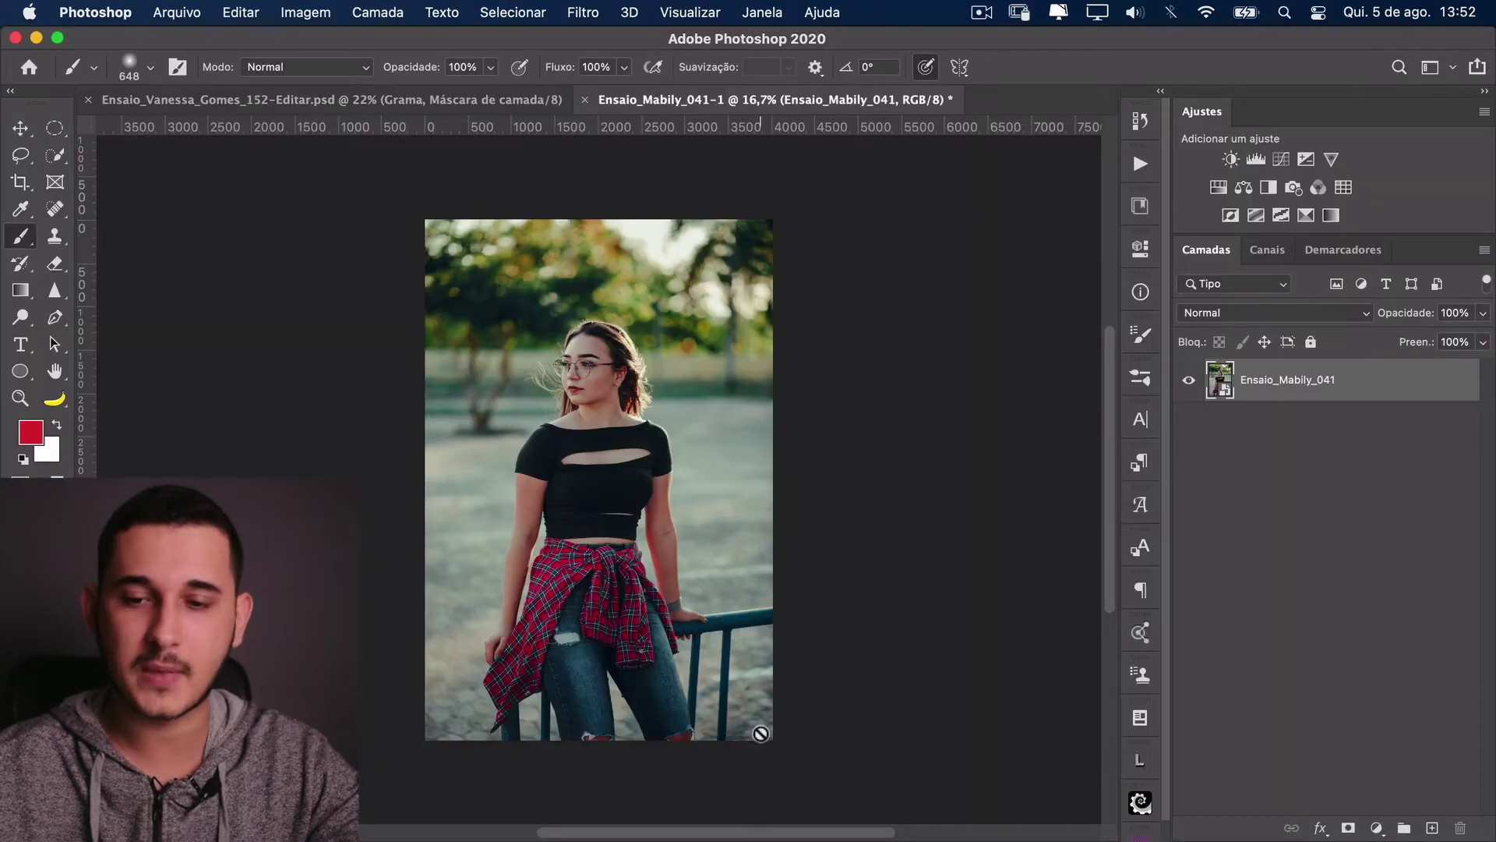
key(super+0)
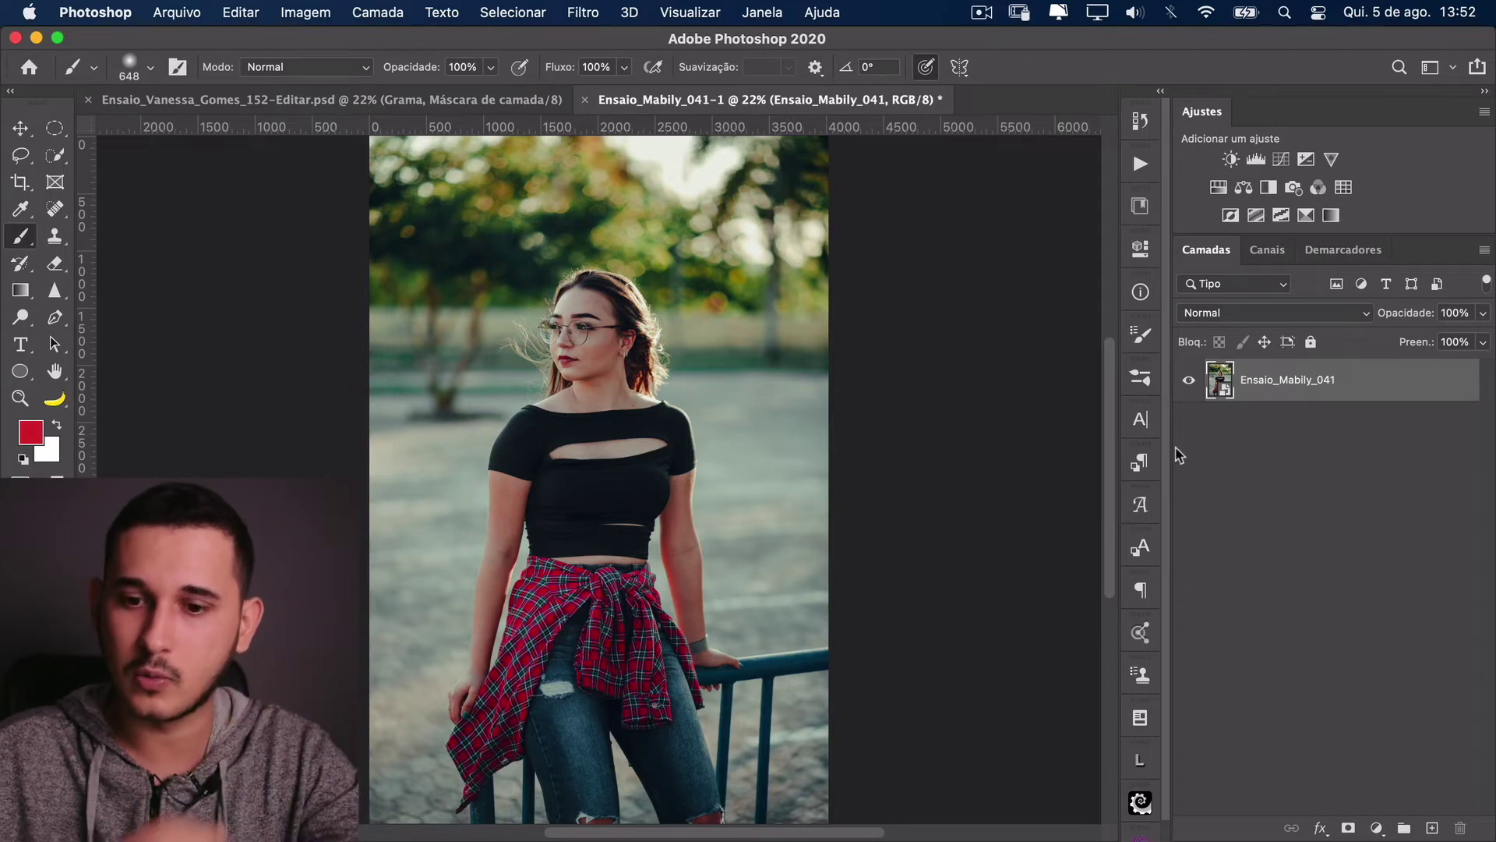
key(super+w)
click(827, 420)
Step: Switch to Lightroom Classic, add a large oval radial filter around the woman in Ensaio_Mabily_041.DNG, and set its exposure to −0,28
key(super+Tab)
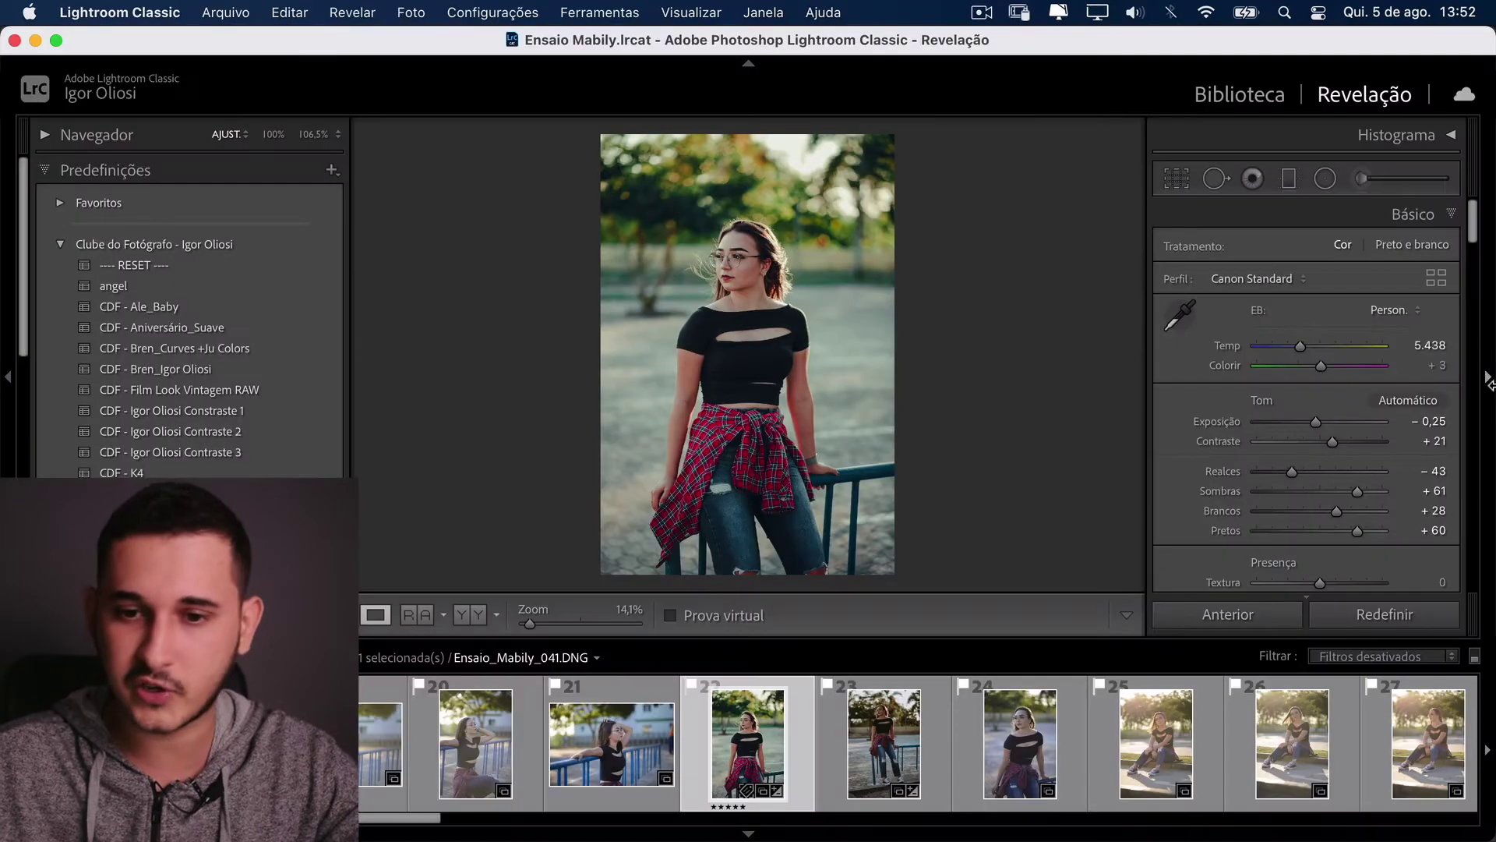
key(shift+m)
drag(734, 364, 874, 585)
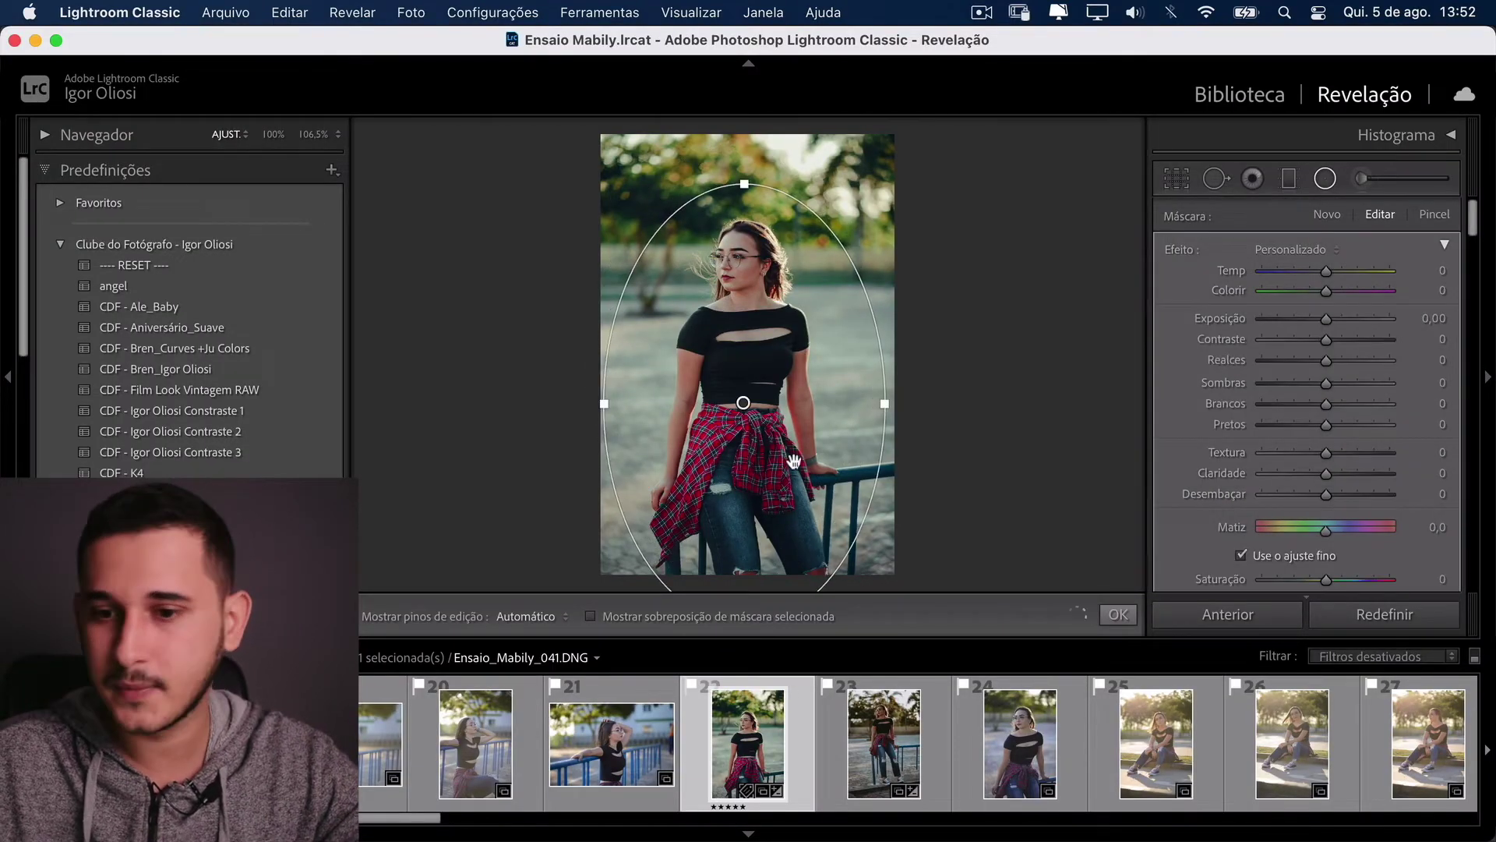
mouse_move(1472, 231)
mouse_down()
mouse_move(1478, 262)
mouse_move(1476, 230)
mouse_up()
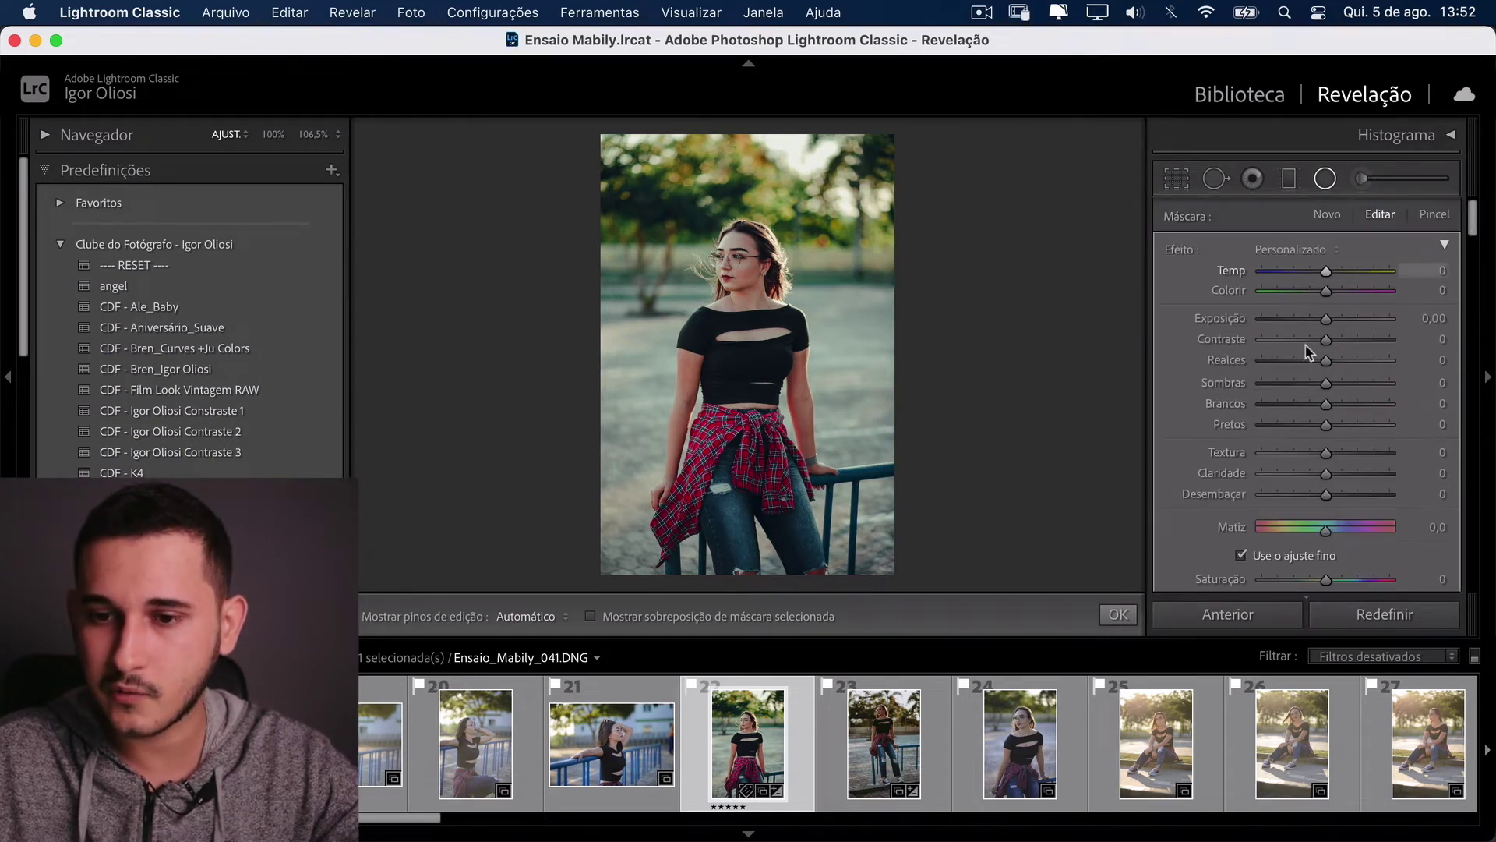
drag(1326, 320, 1323, 323)
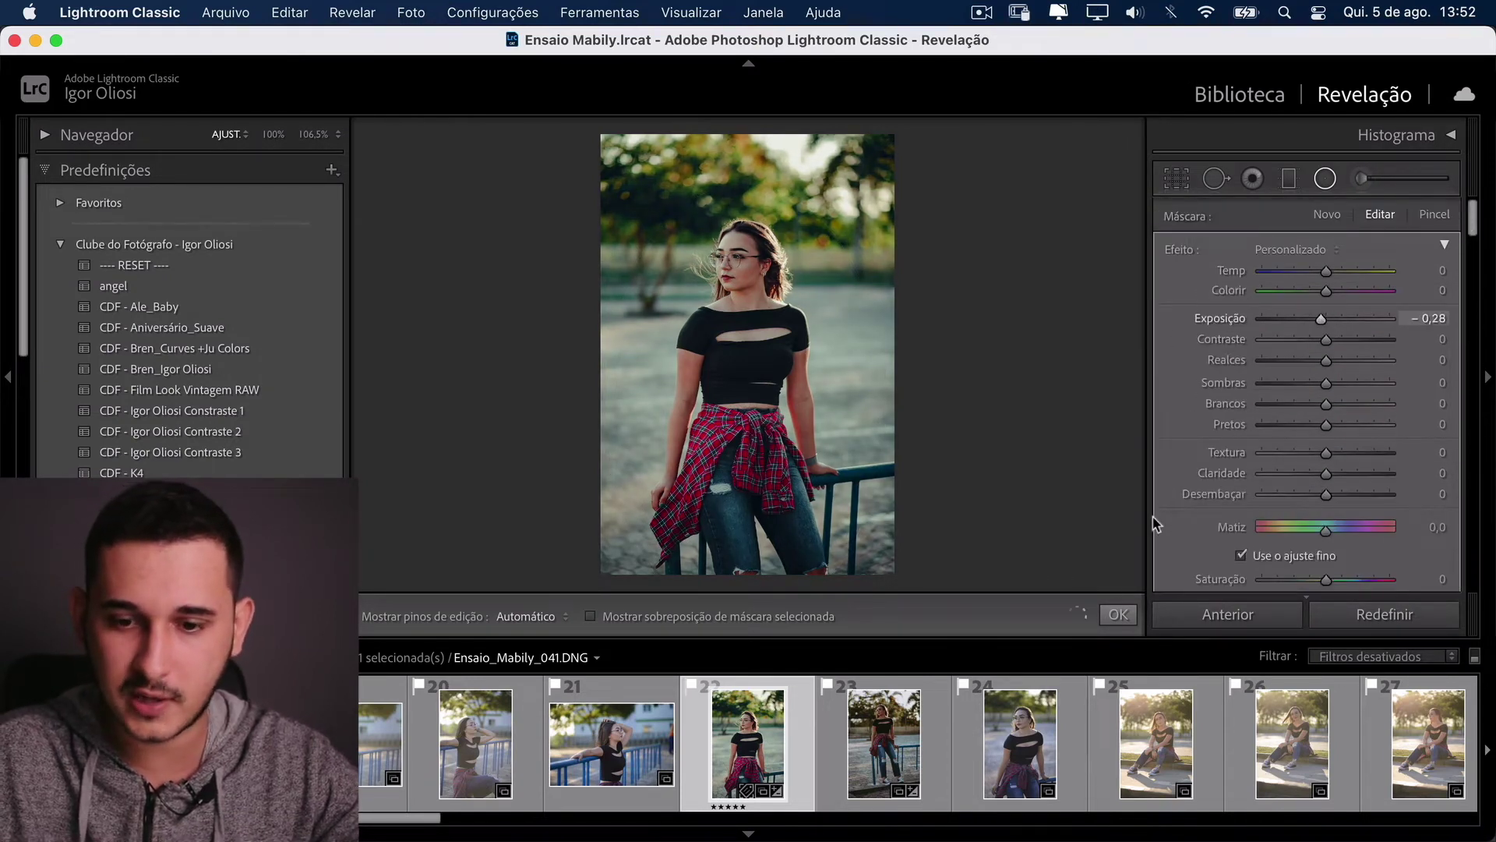
click(1120, 615)
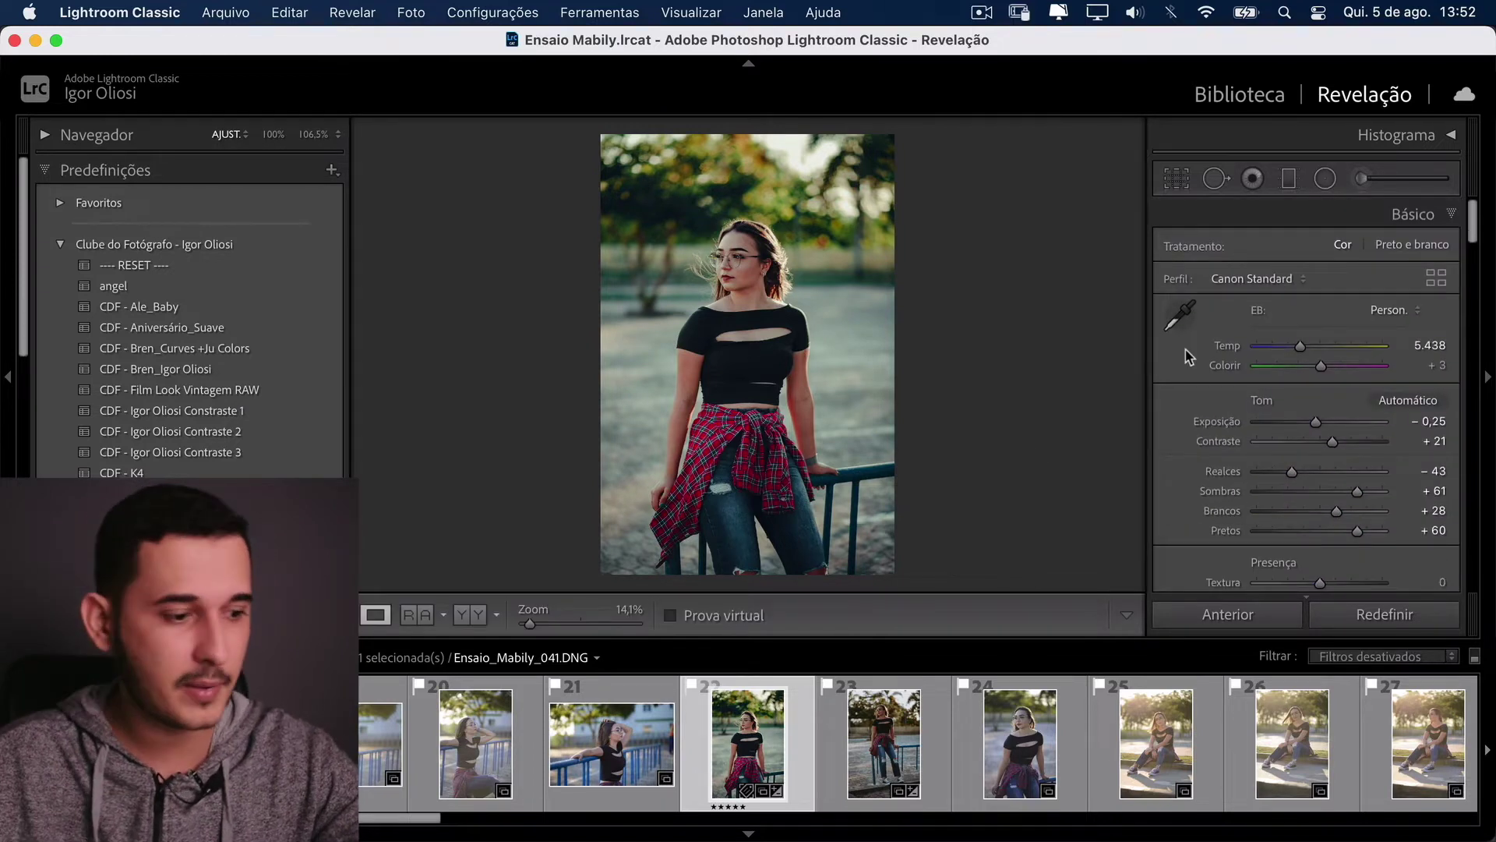
Step: Open Ensaio_Mabily_041.DNG from Lightroom Classic as a smart object in Photoshop, and open that smart object's contents in Camera Raw
right_click(748, 764)
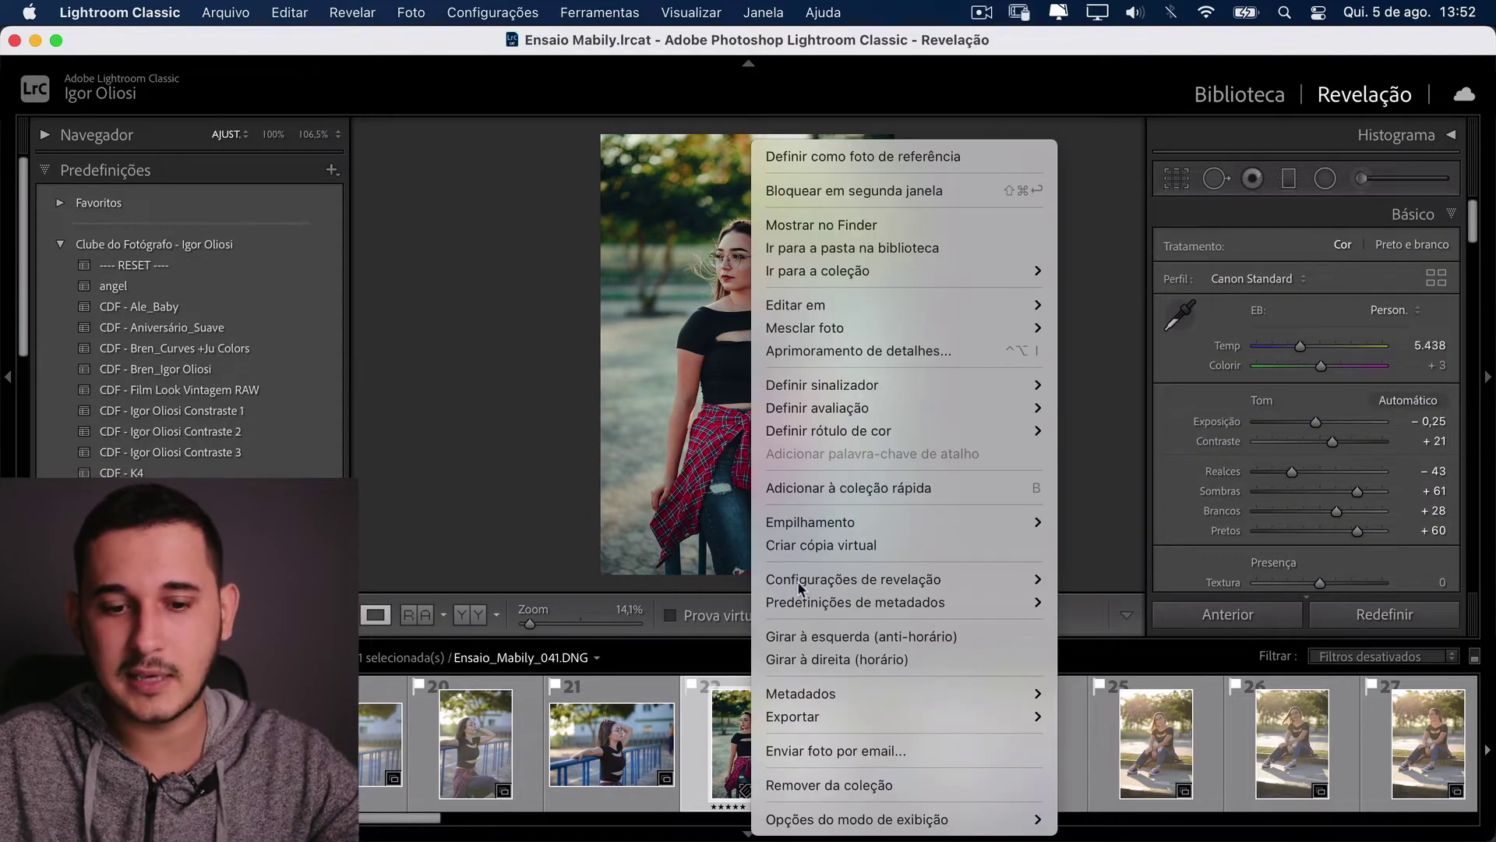
right_click(733, 754)
right_click(732, 755)
mouse_move(861, 306)
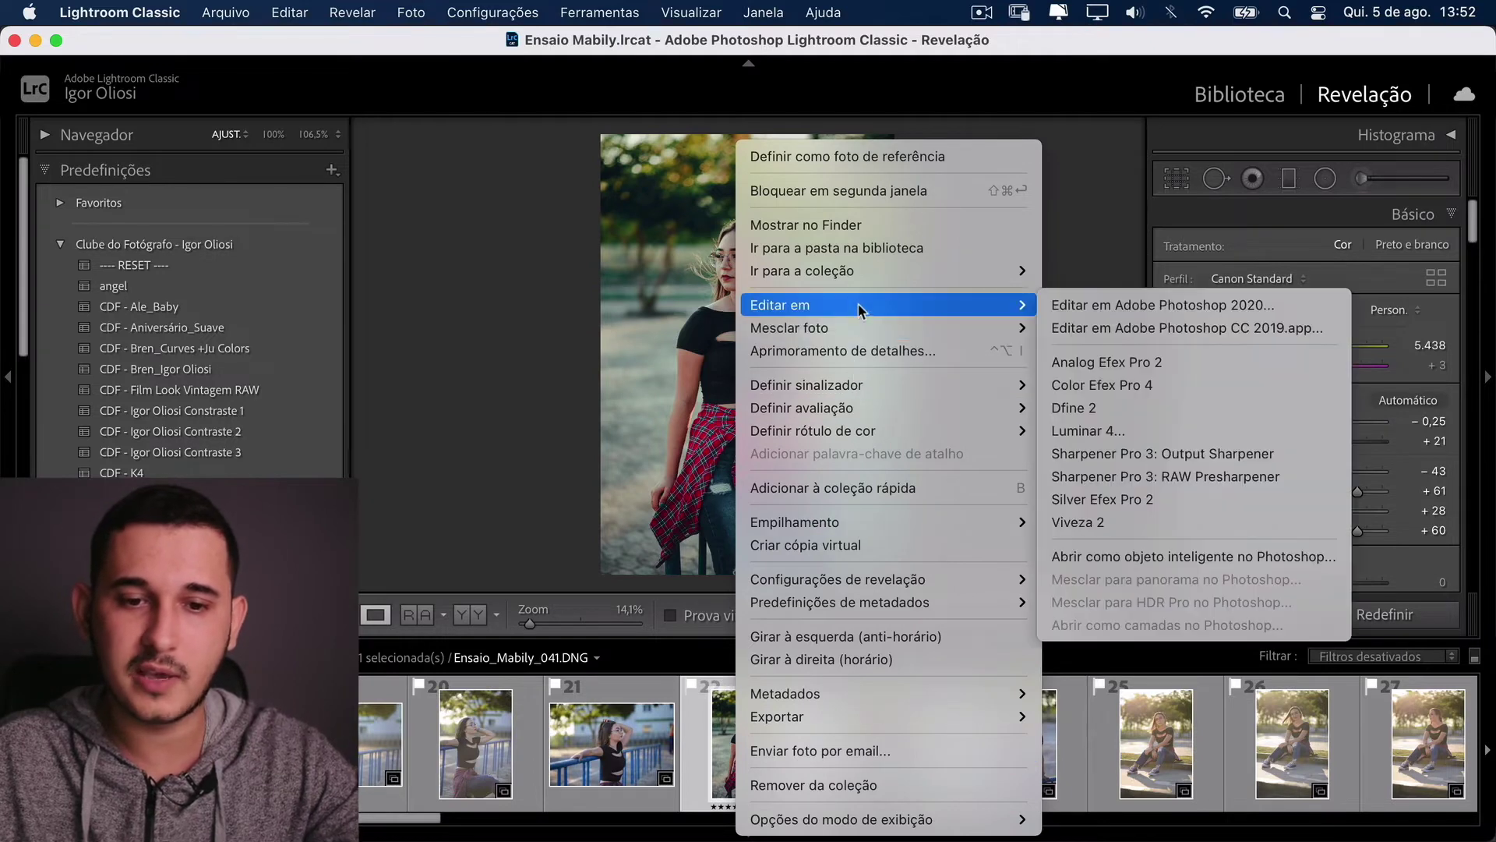
click(1205, 558)
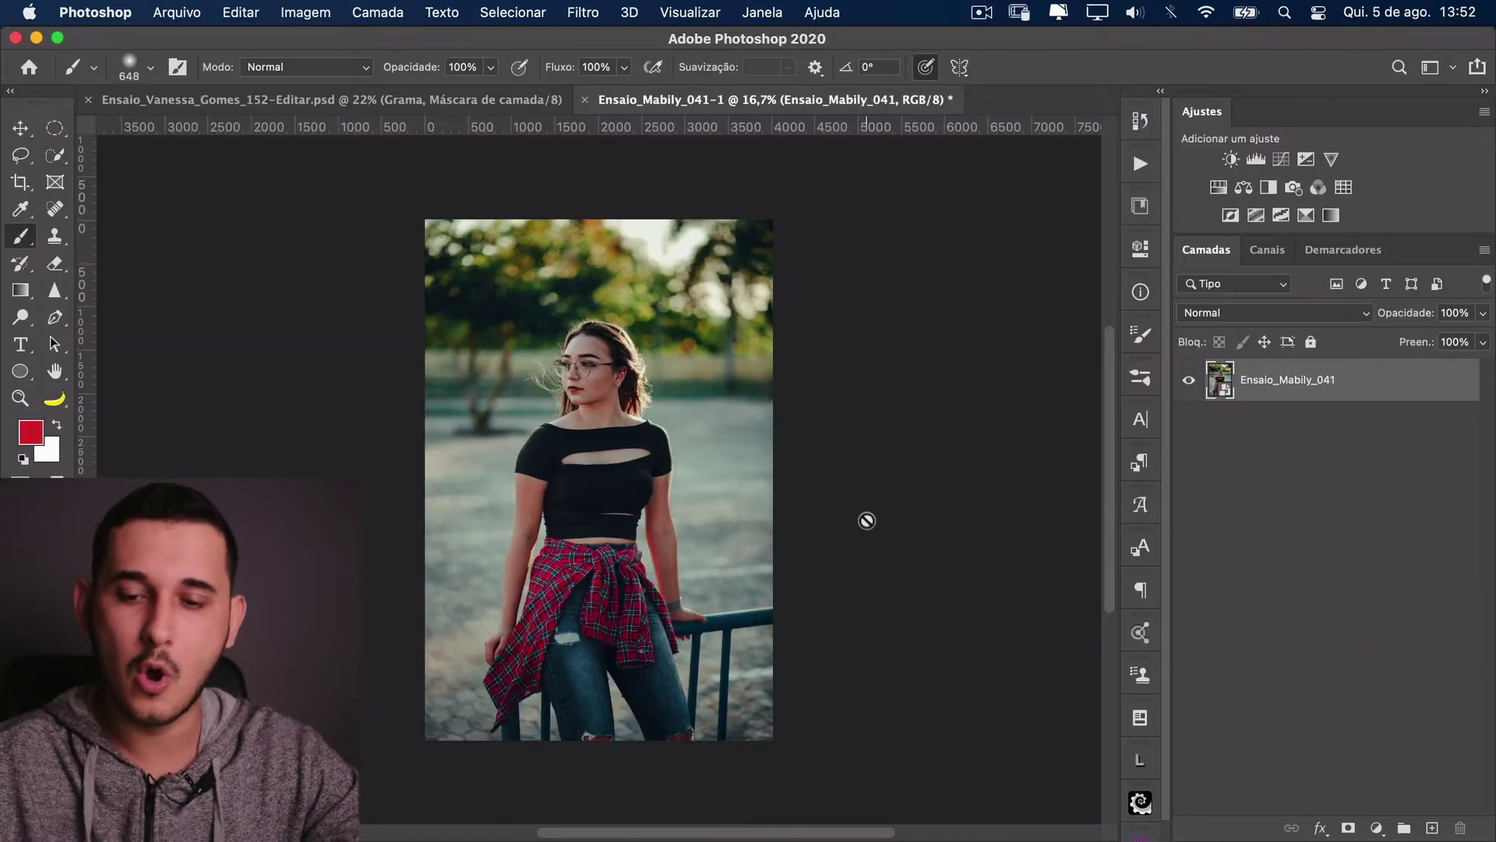
key(super+0)
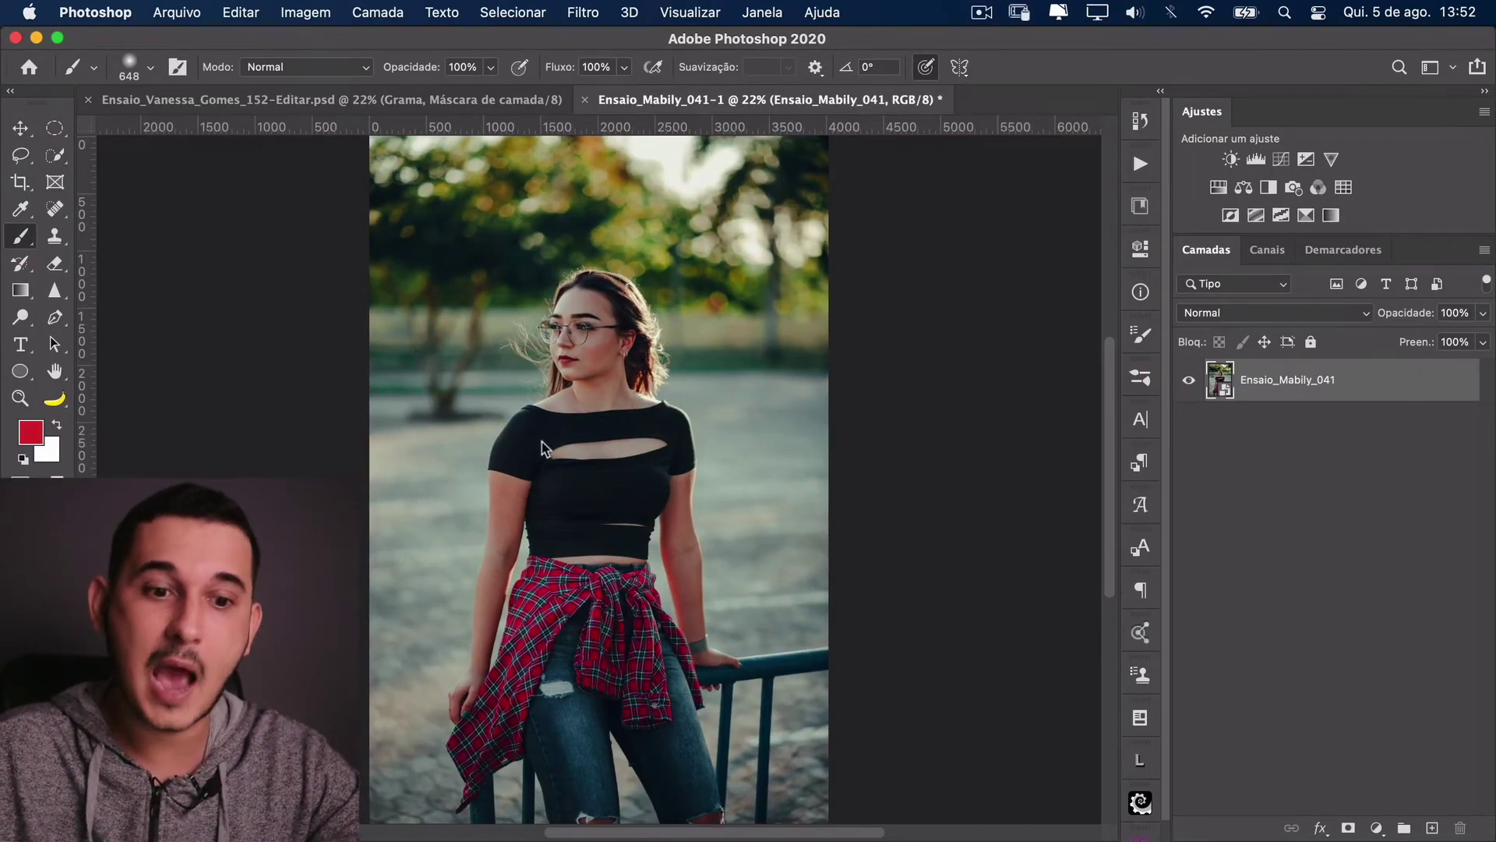
double_click(1222, 390)
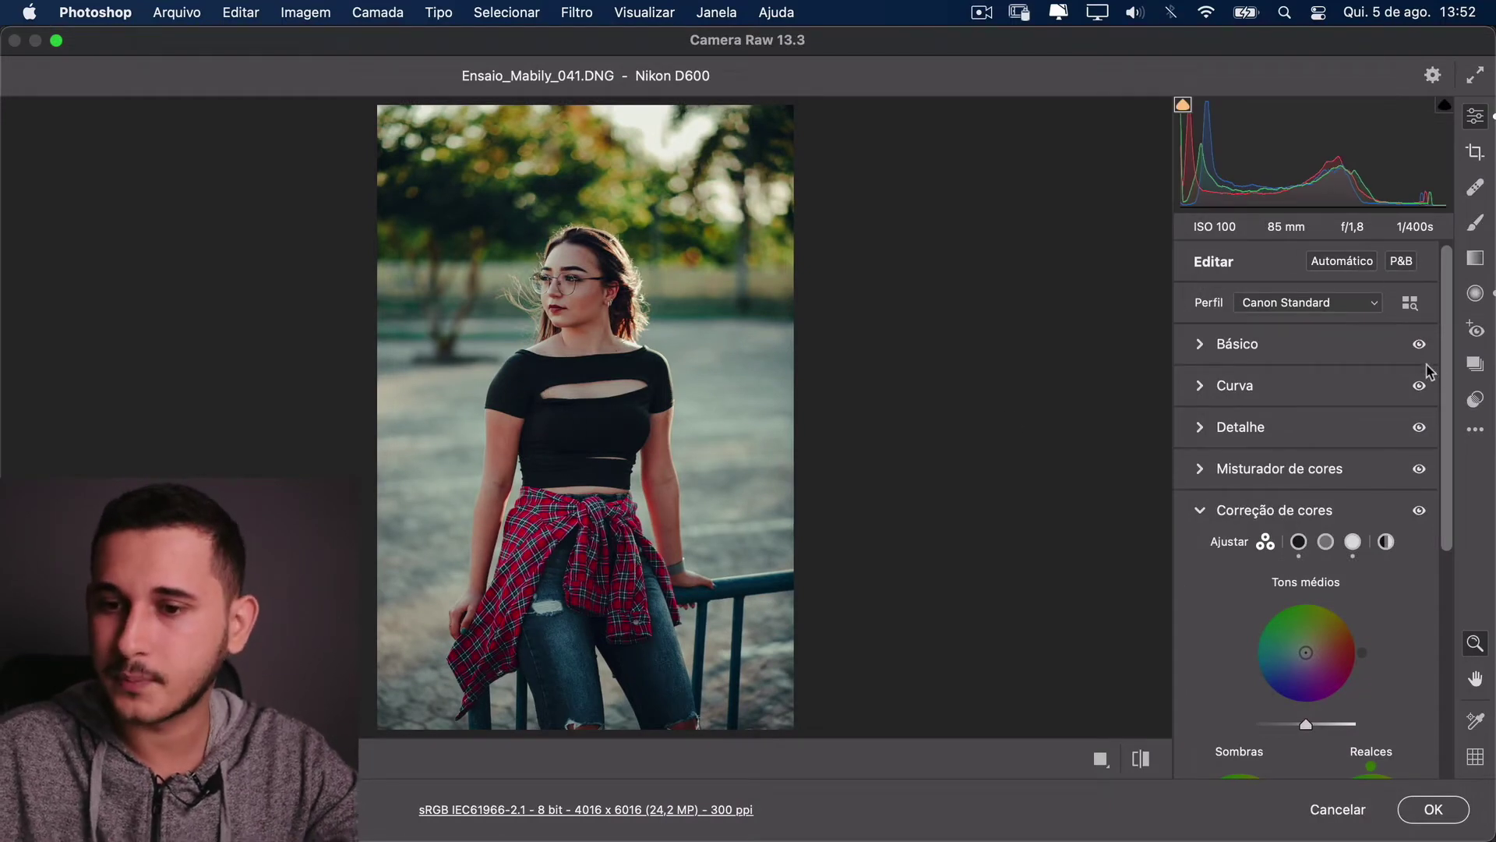
Step: Examine the radial filter on Ensaio_Mabily_041.DNG and its selective adjustments, and return to the general editing settings
click(1476, 294)
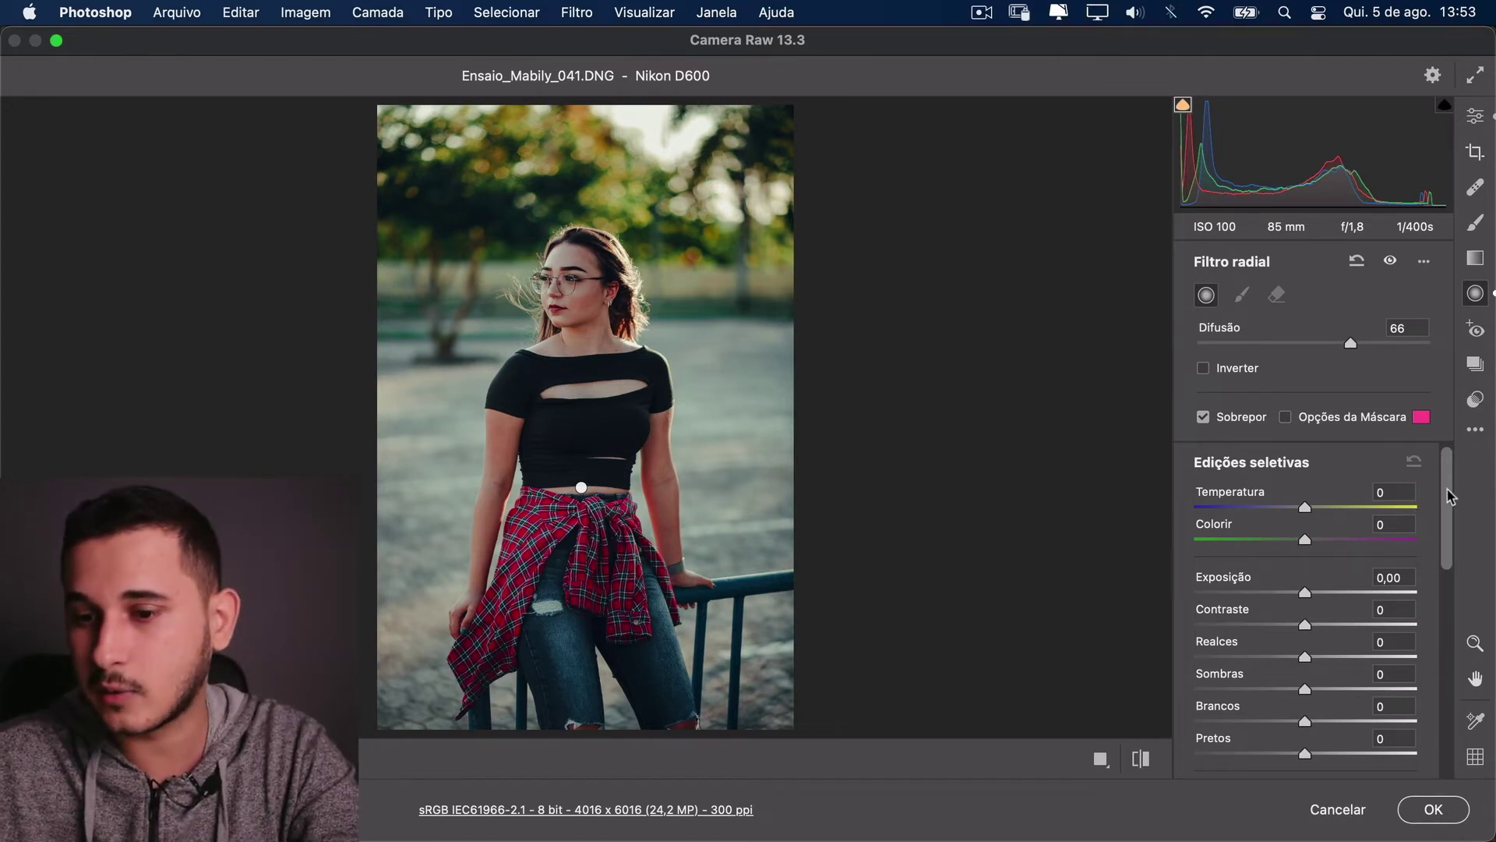
scroll(1450, 499, down, 10)
click(1476, 116)
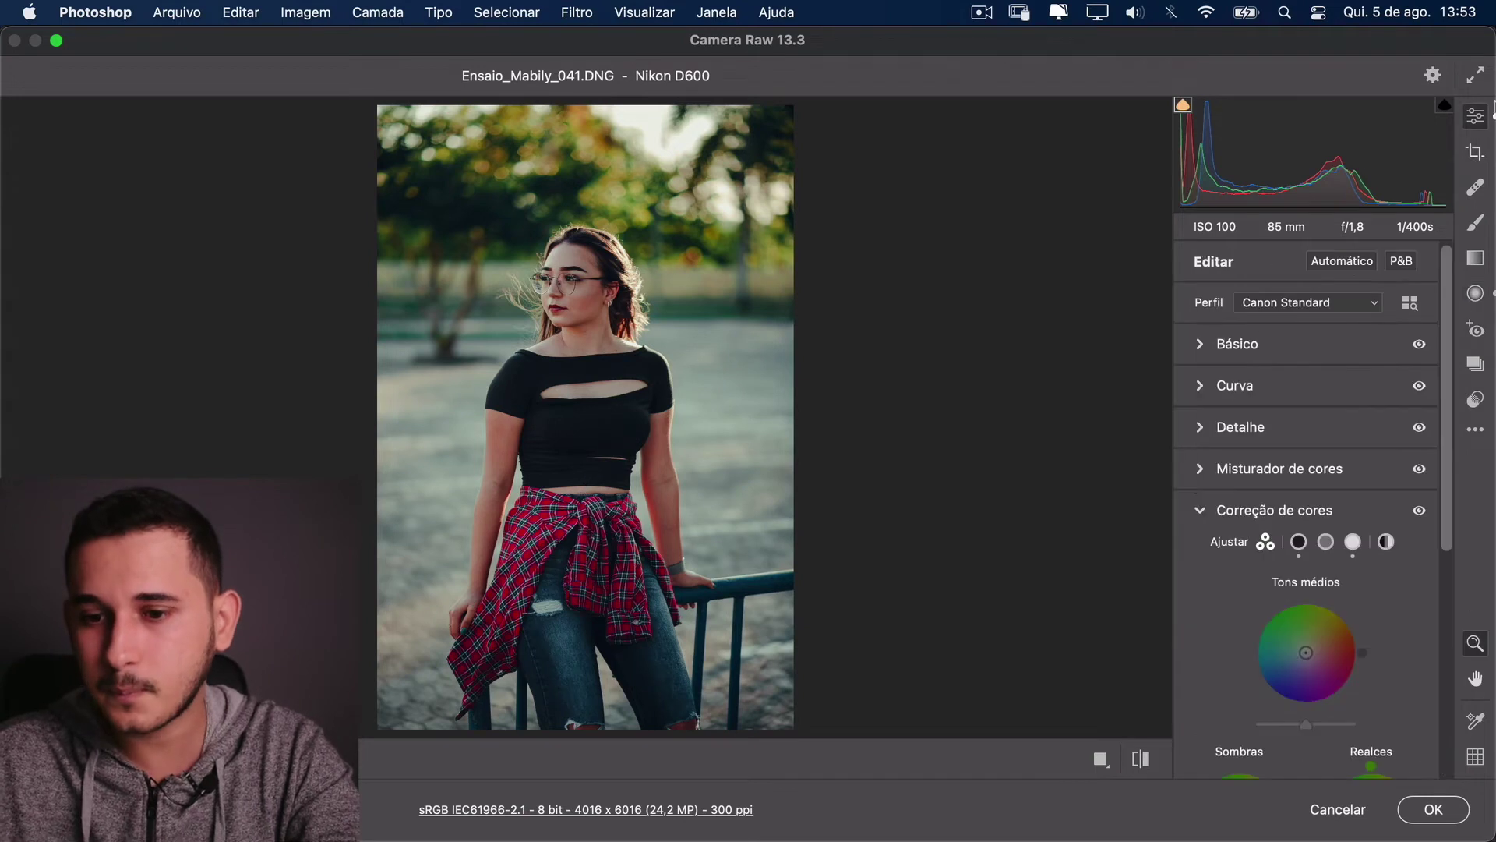
Step: Set the photo's noise reduction to 44 in Camera Raw, apply it to the smart object, and save the document
click(1204, 430)
drag(1197, 491, 1294, 491)
key(super+plus)
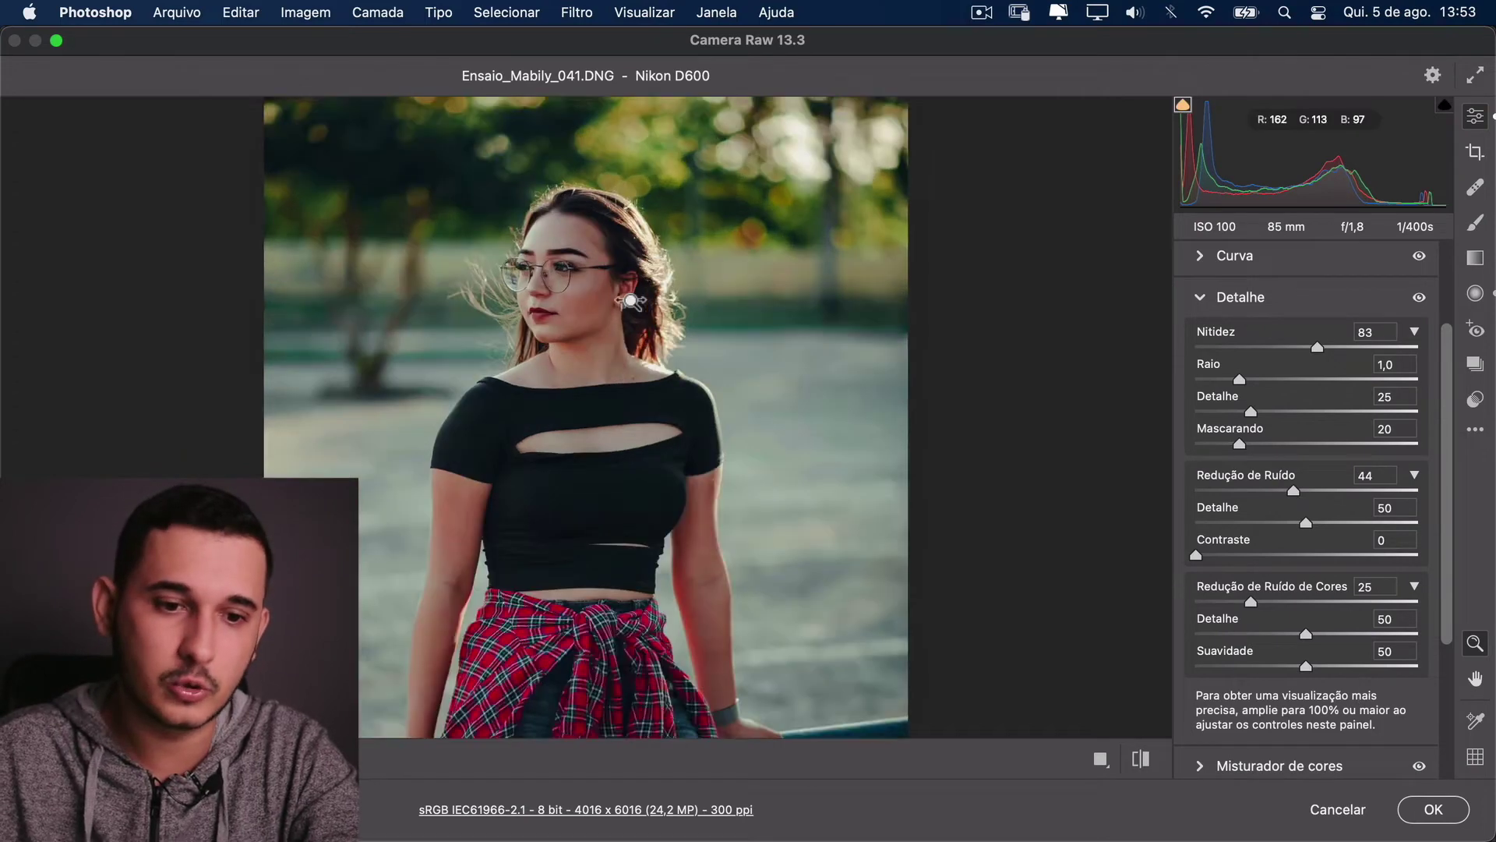
click(1432, 811)
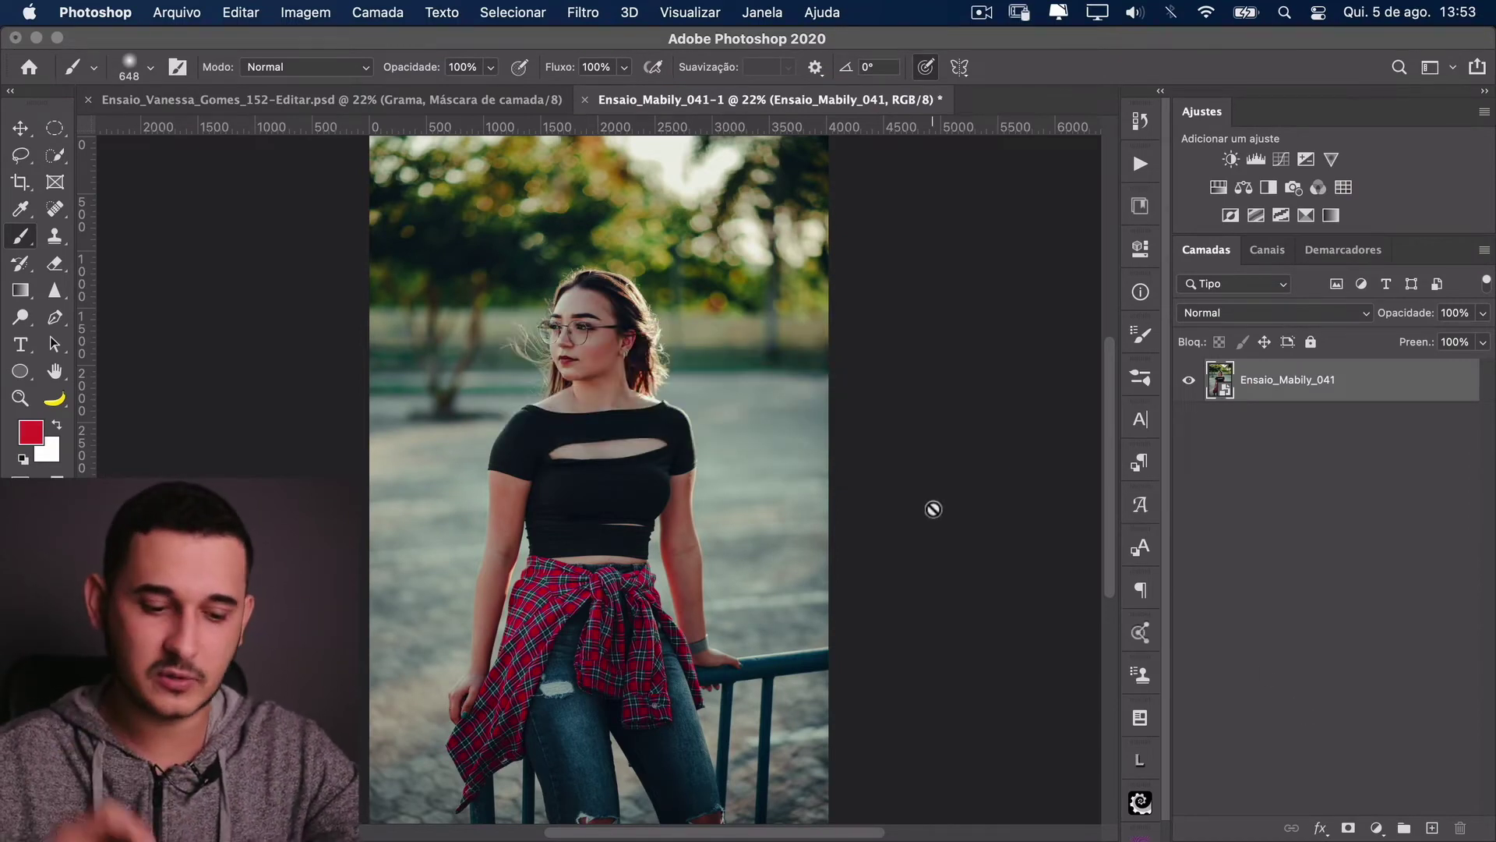
key(super+s)
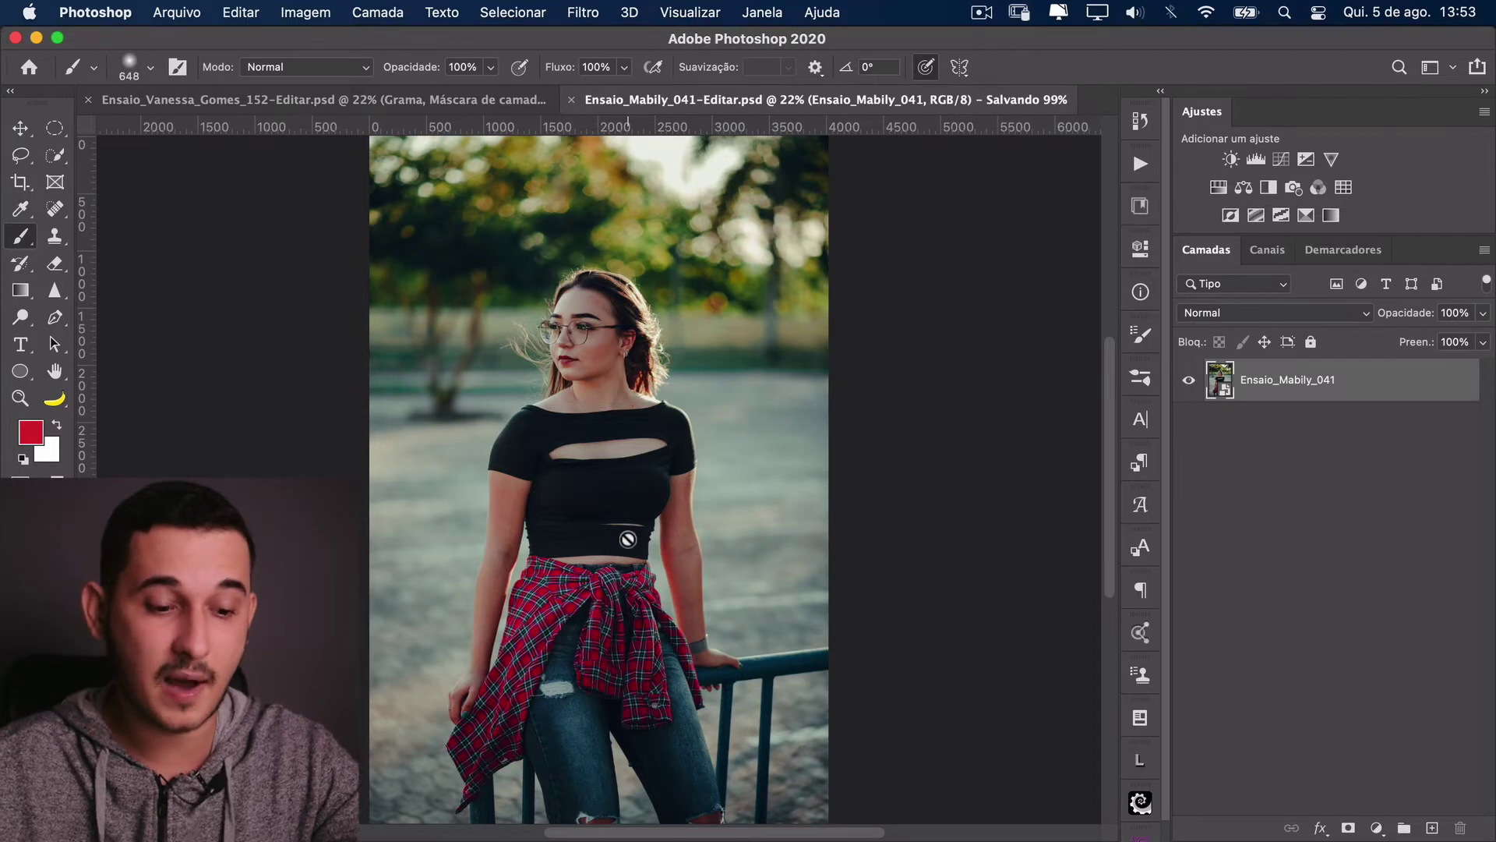
Step: Switch to Lightroom Classic and compare Ensaio_Mabily_041.DNG with Ensaio_Mabily_041-Editar.psd and their basic development settings
key(super+Tab)
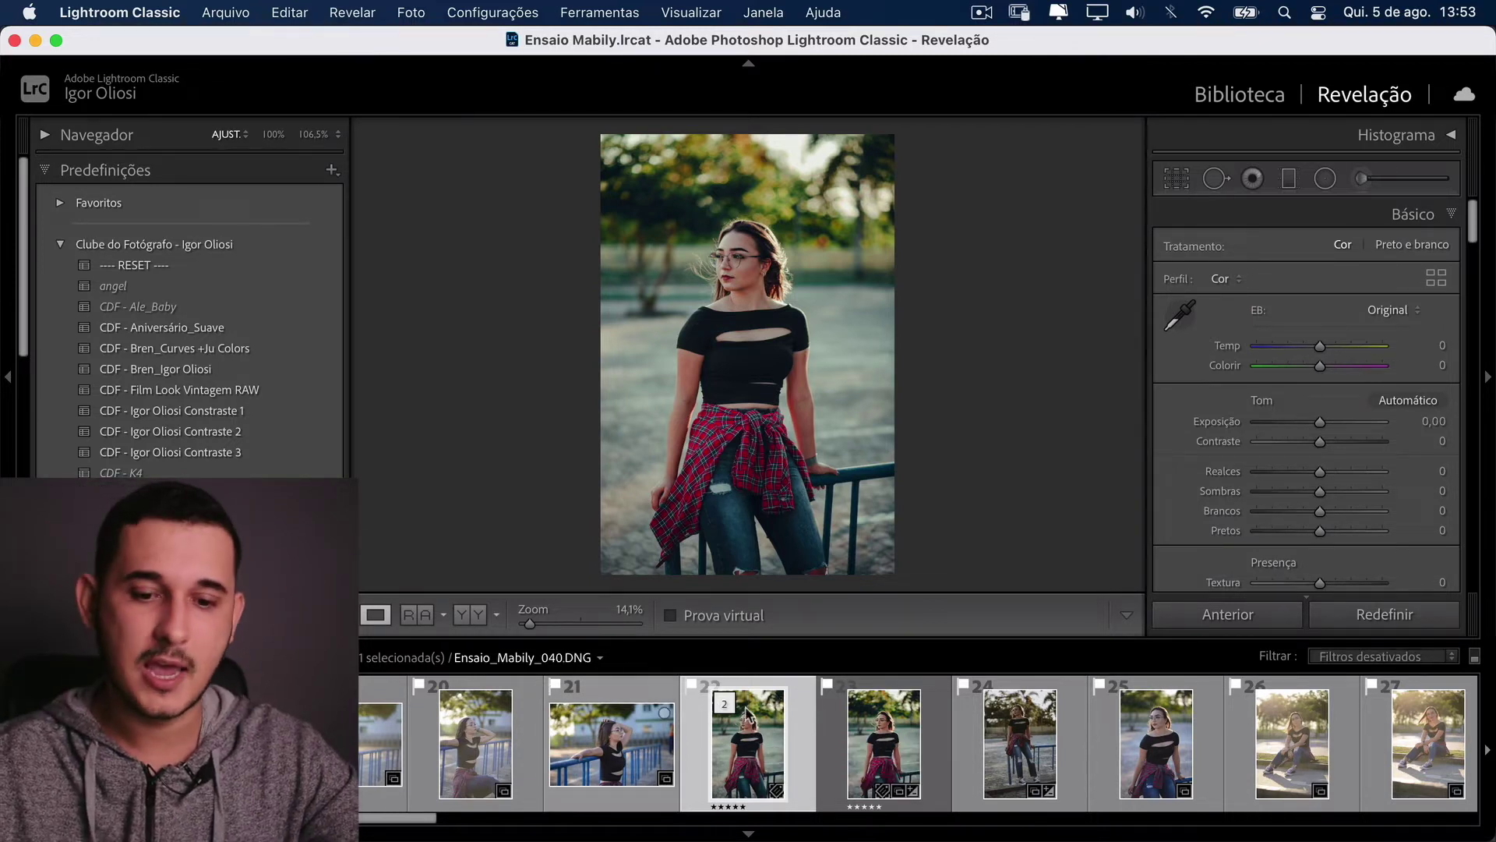
click(850, 729)
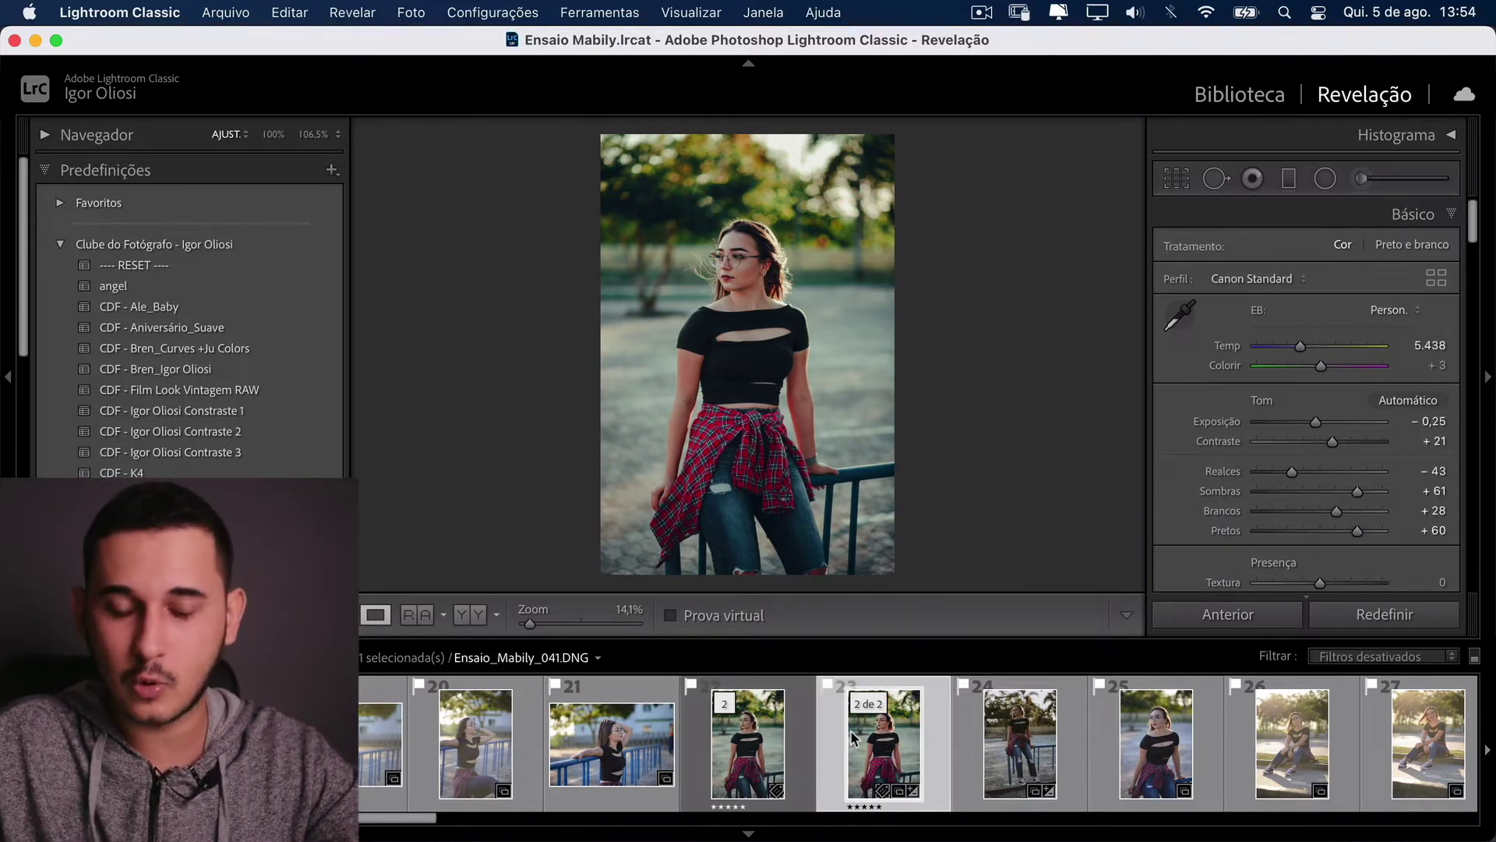
key(Left)
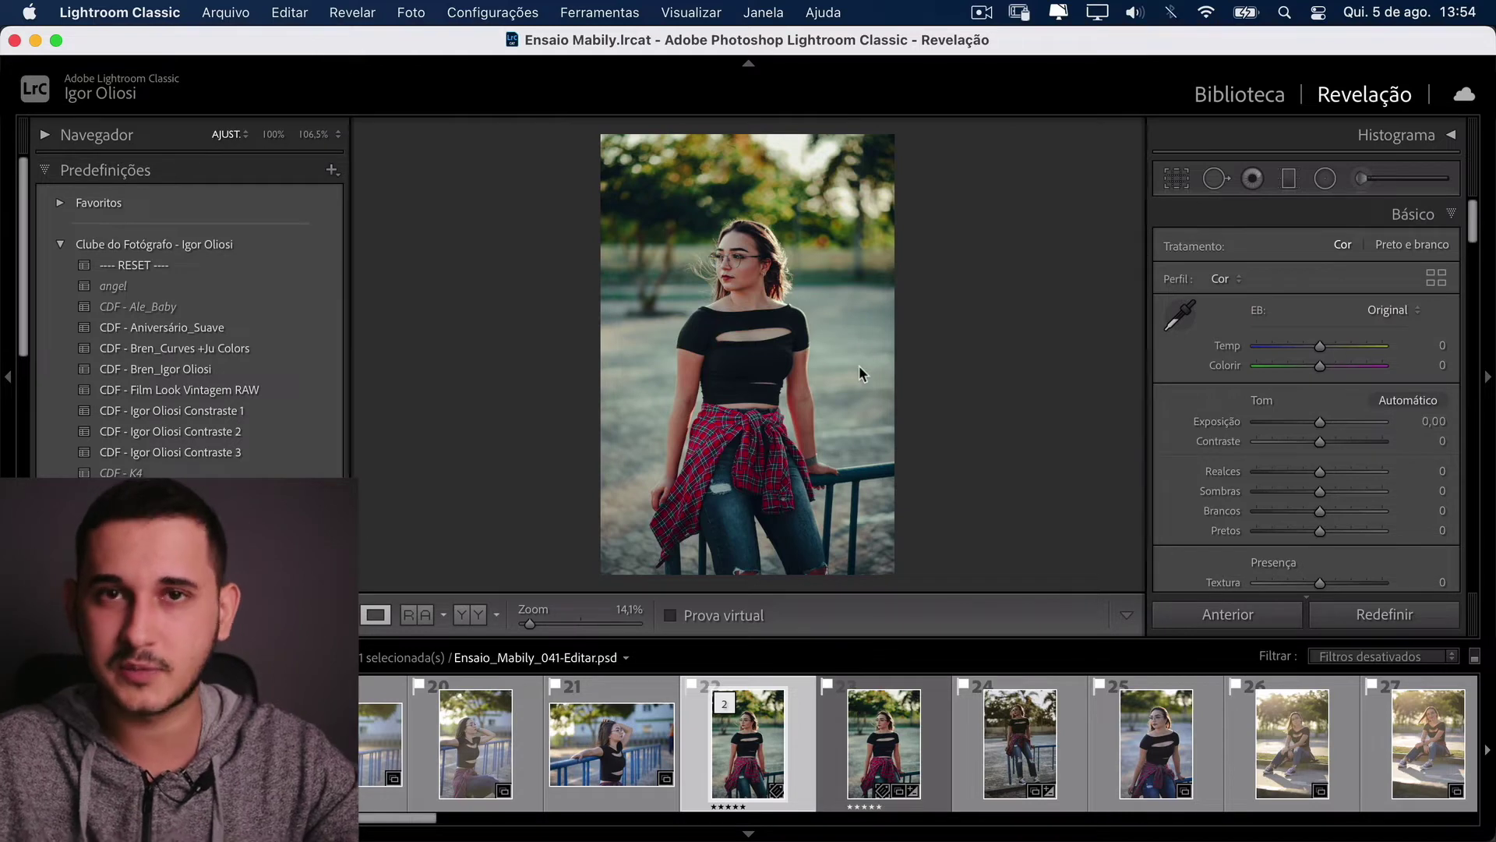
key(Right)
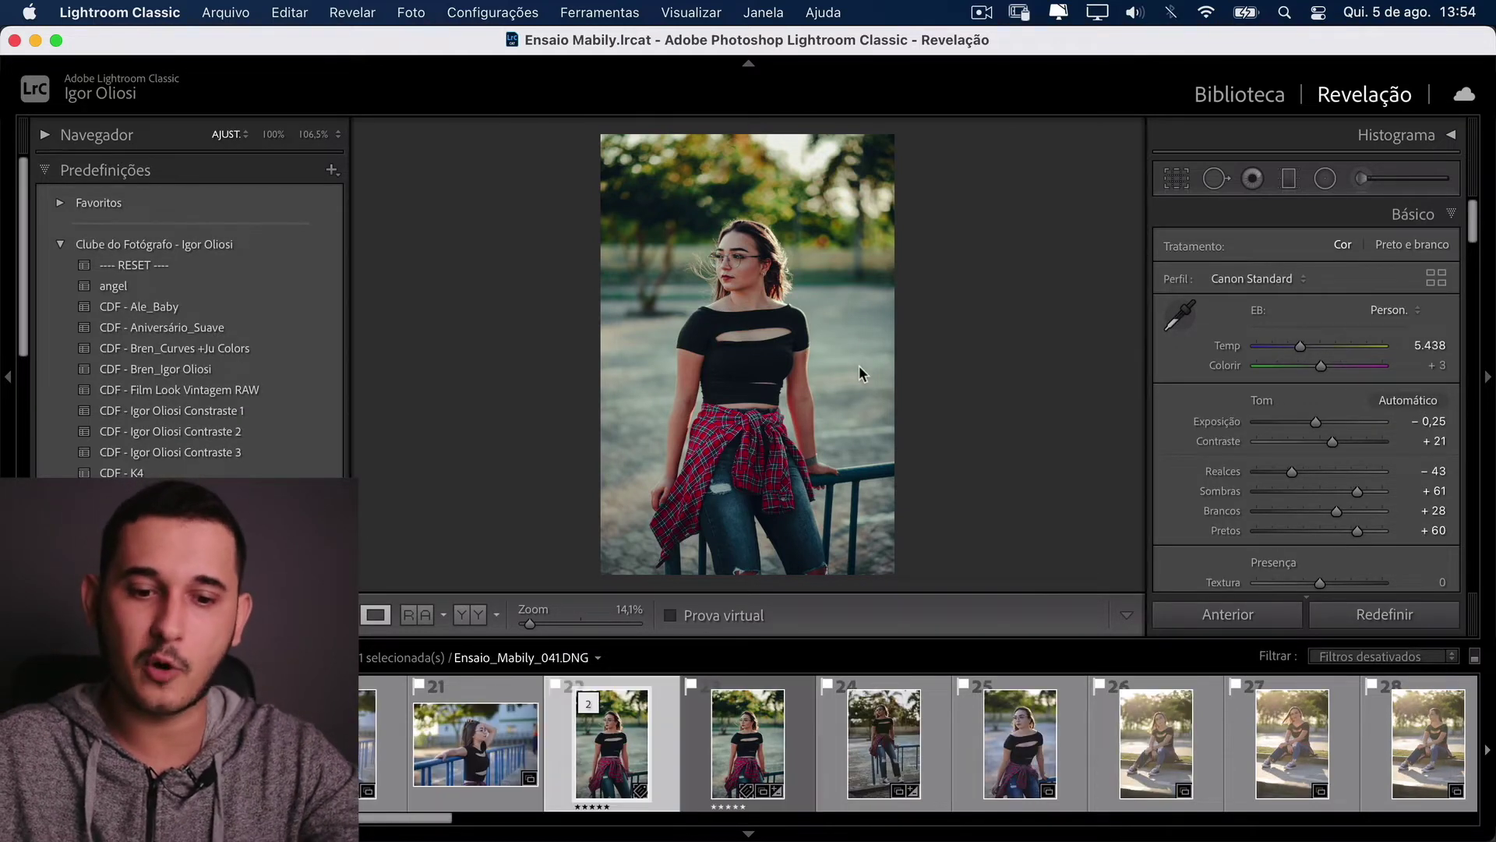
key(Left)
scroll(1290, 465, down, 10)
scroll(1290, 460, up, 15)
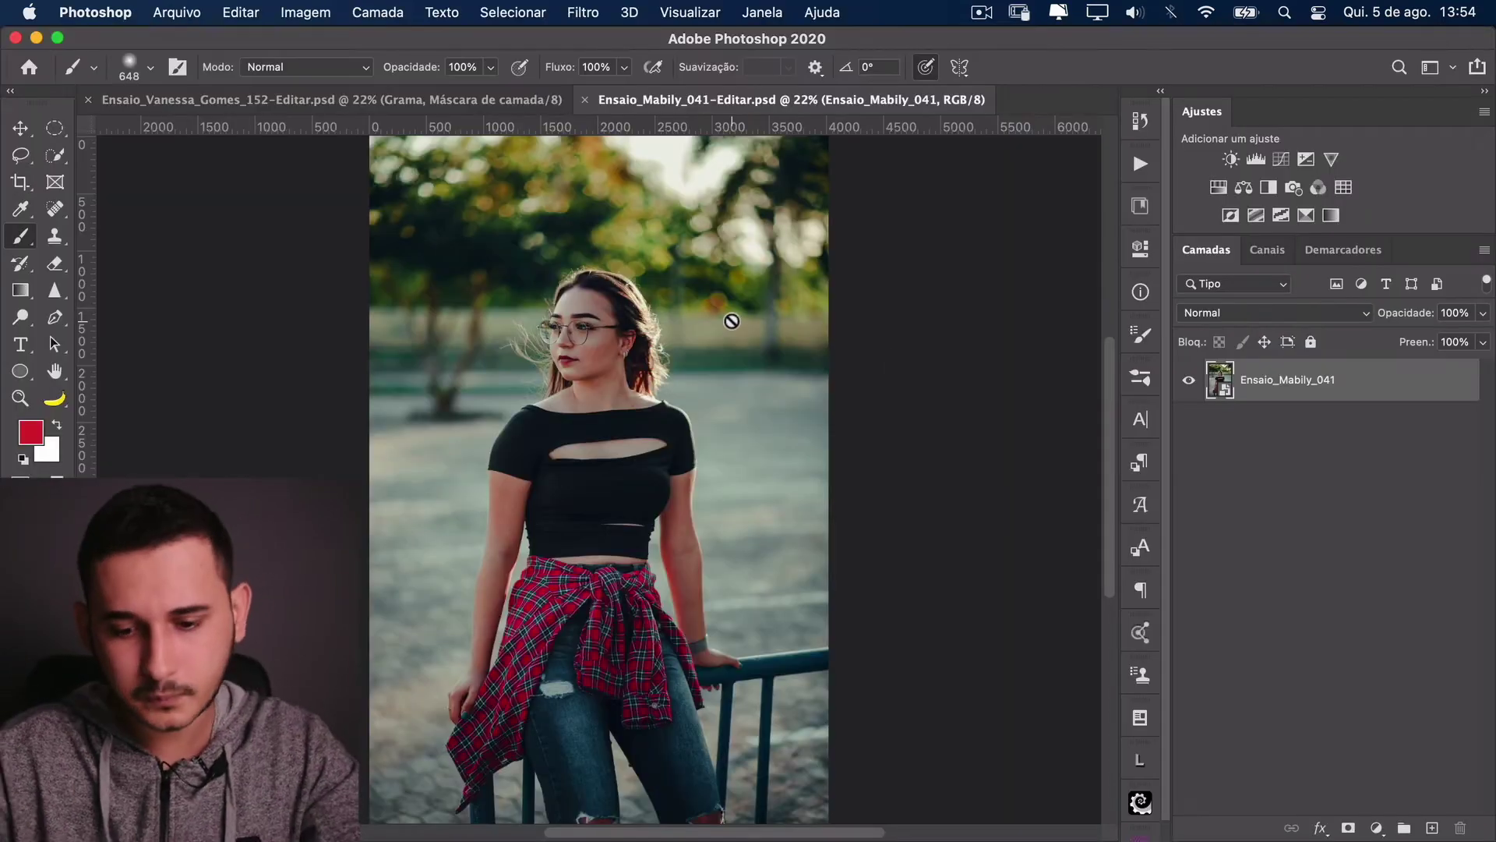
Step: Return to Ensaio_Mabily_041-Editar.psd in Photoshop and rename its Ensaio_Mabily_041 layer as Objeto Inteligente
drag(708, 475, 788, 348)
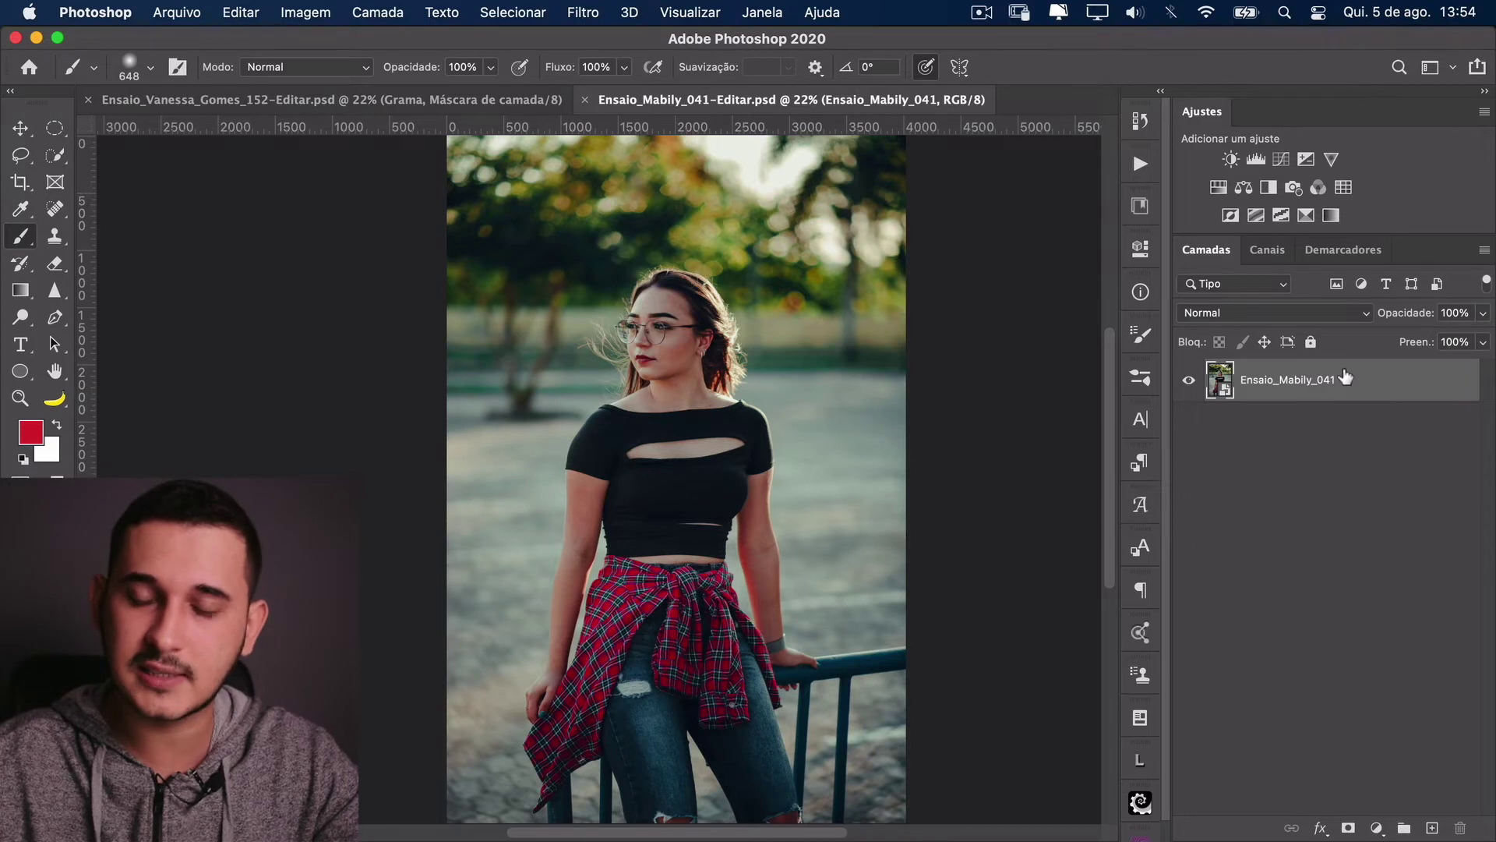
right_click(1346, 377)
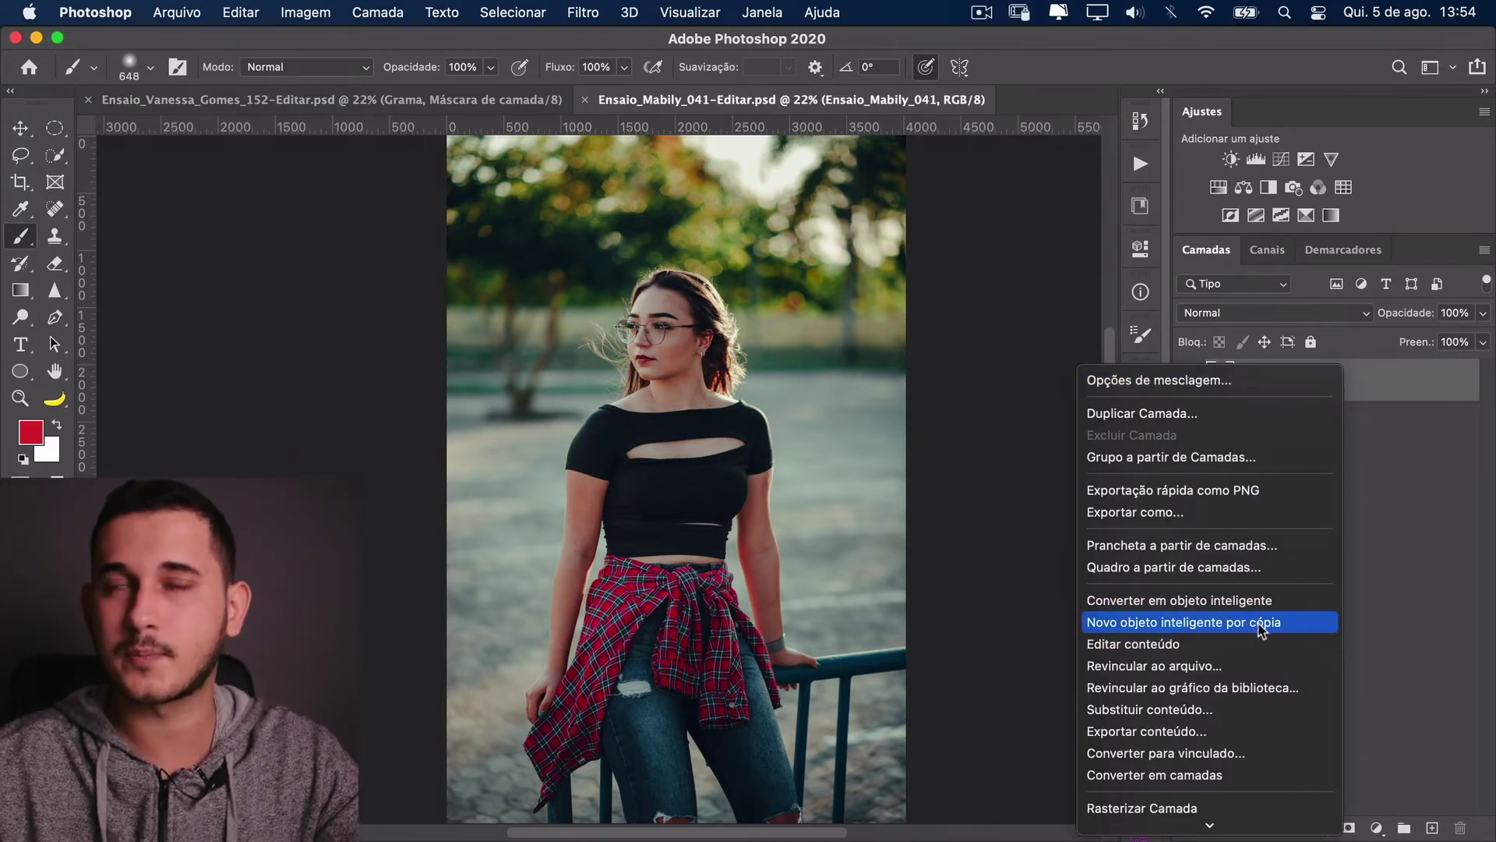
click(1262, 622)
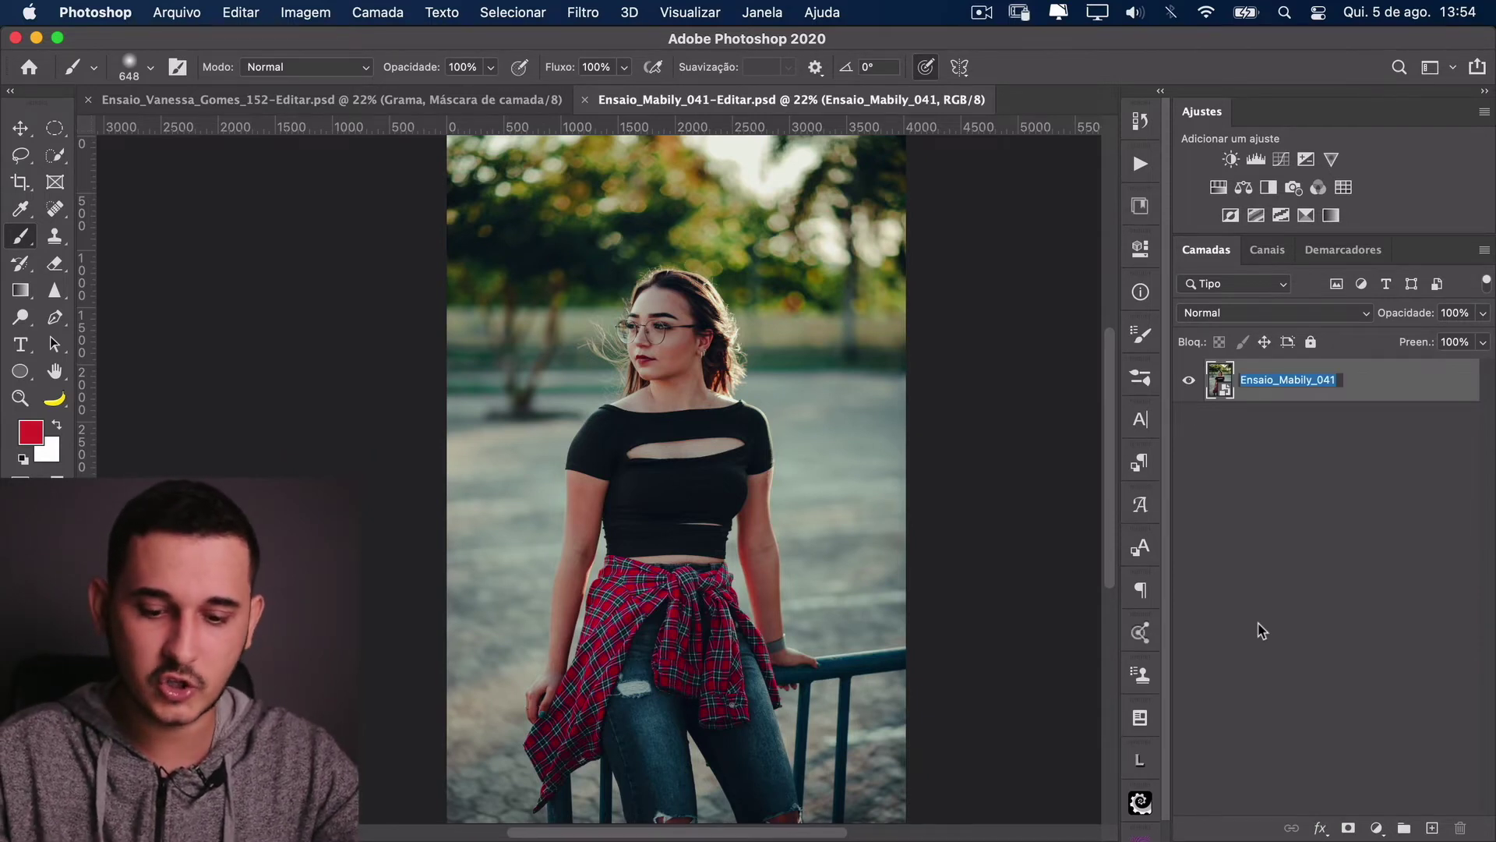
text(Obje)
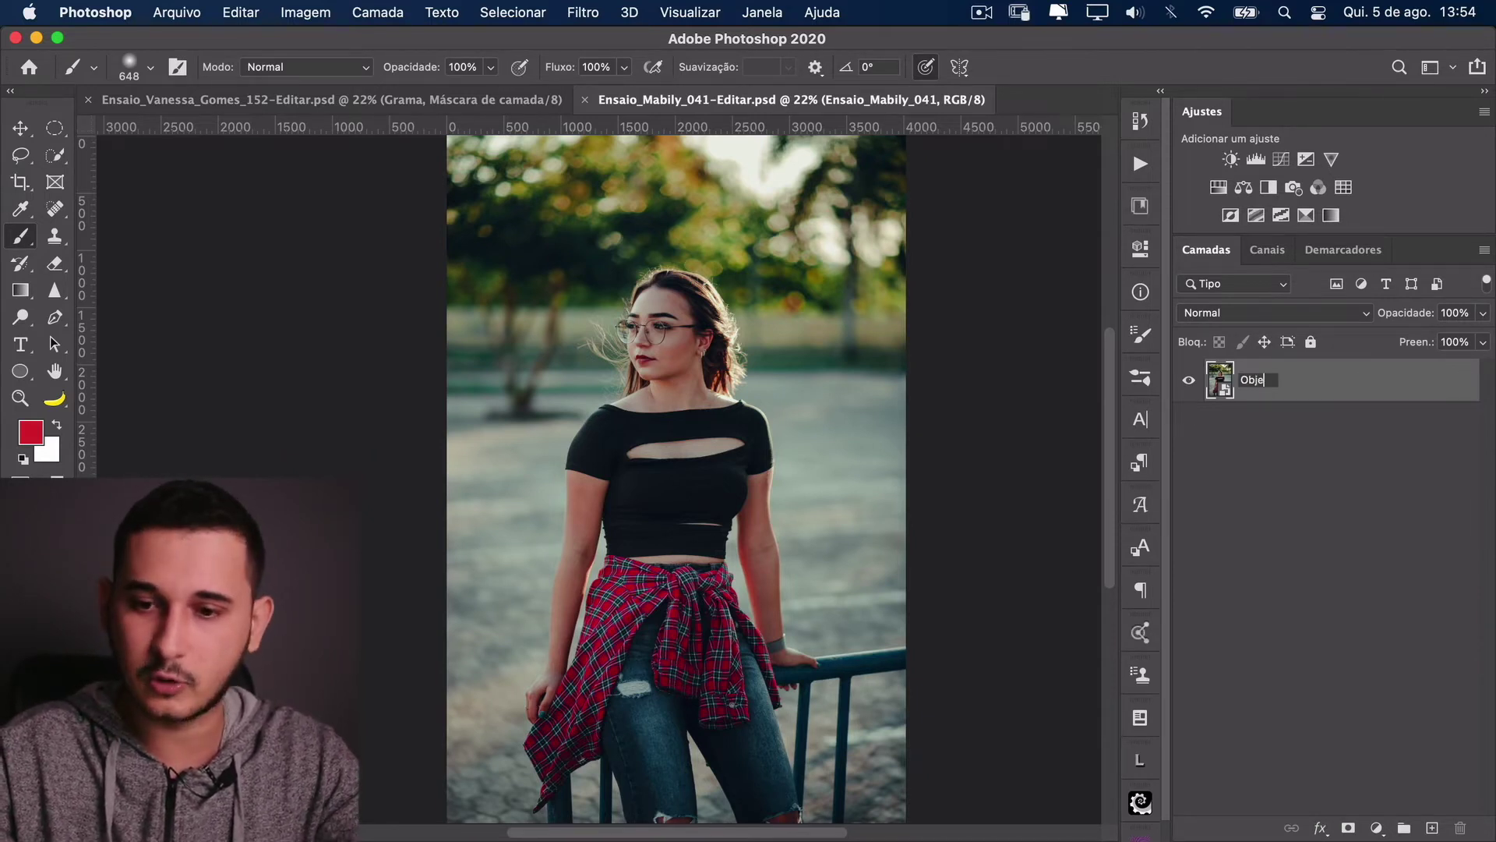
text(to Inteligente)
key(Return)
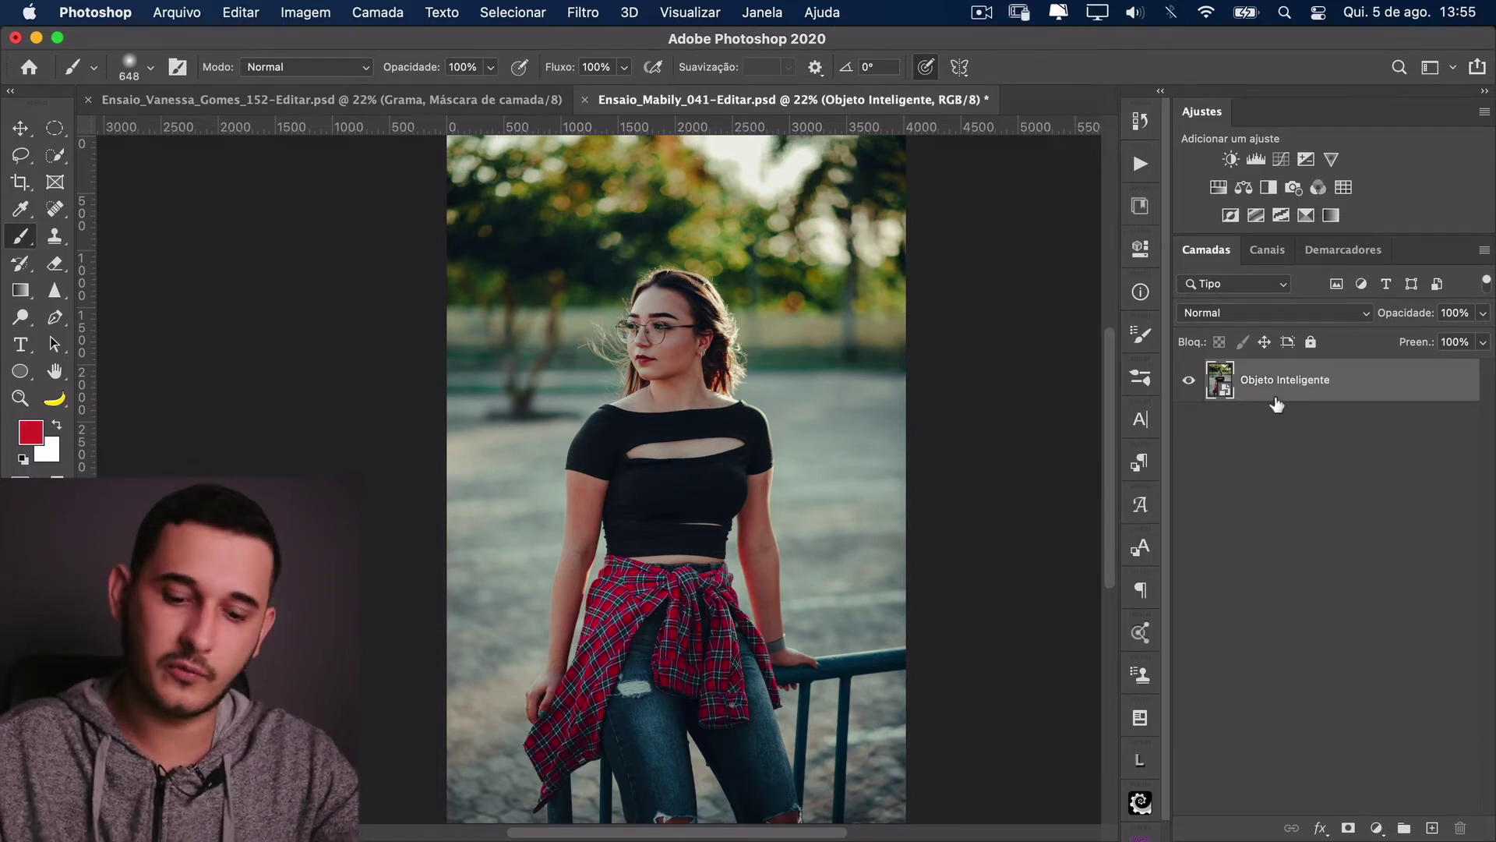
Step: Duplicate the Objeto Inteligente layer as a linked copy and set the smart object's color temperature to 6400 in Camera Raw
key(super+j)
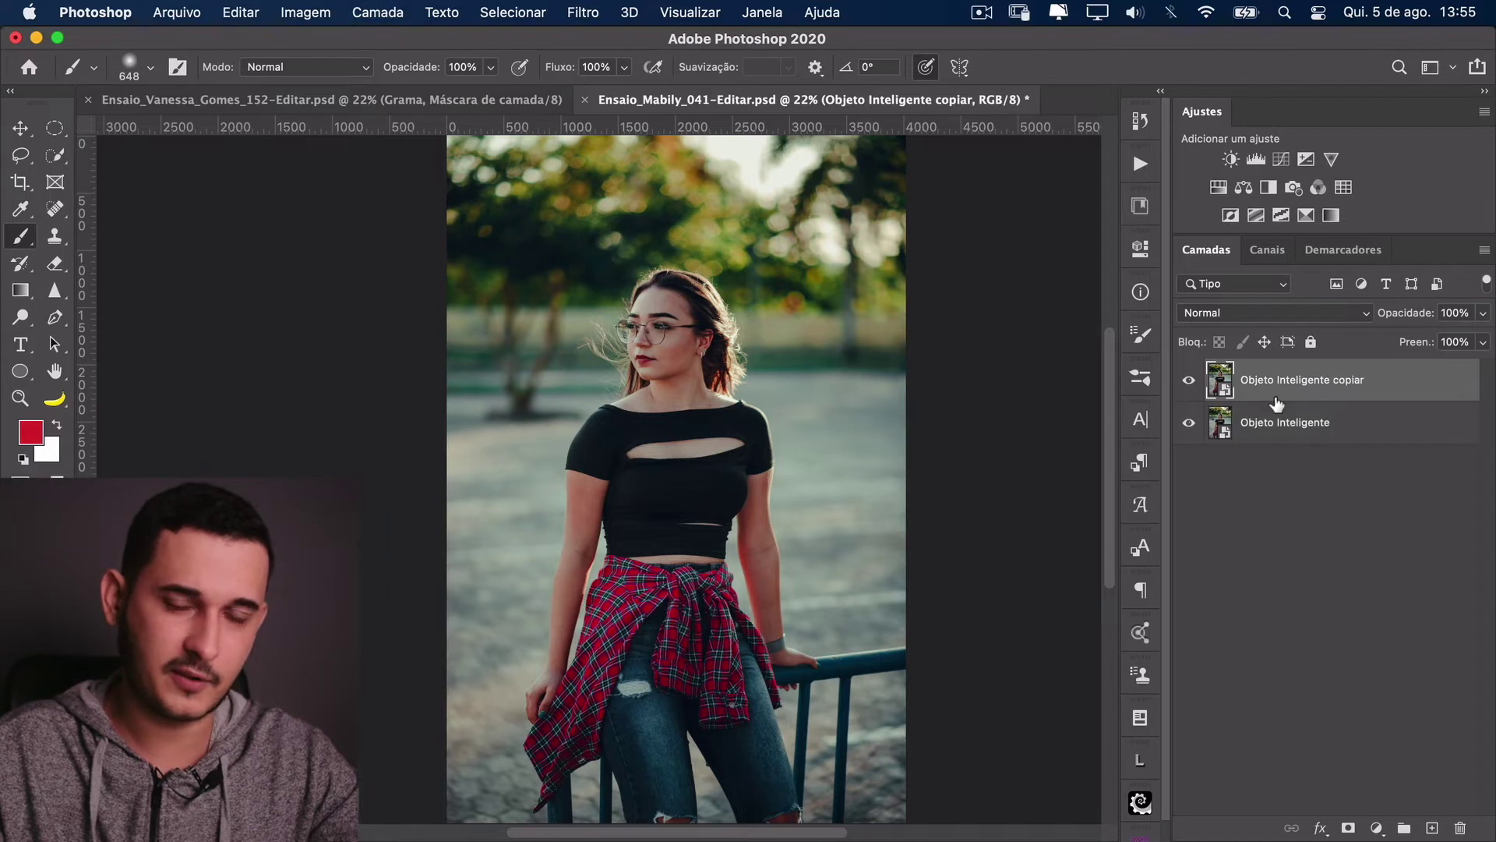
double_click(1220, 406)
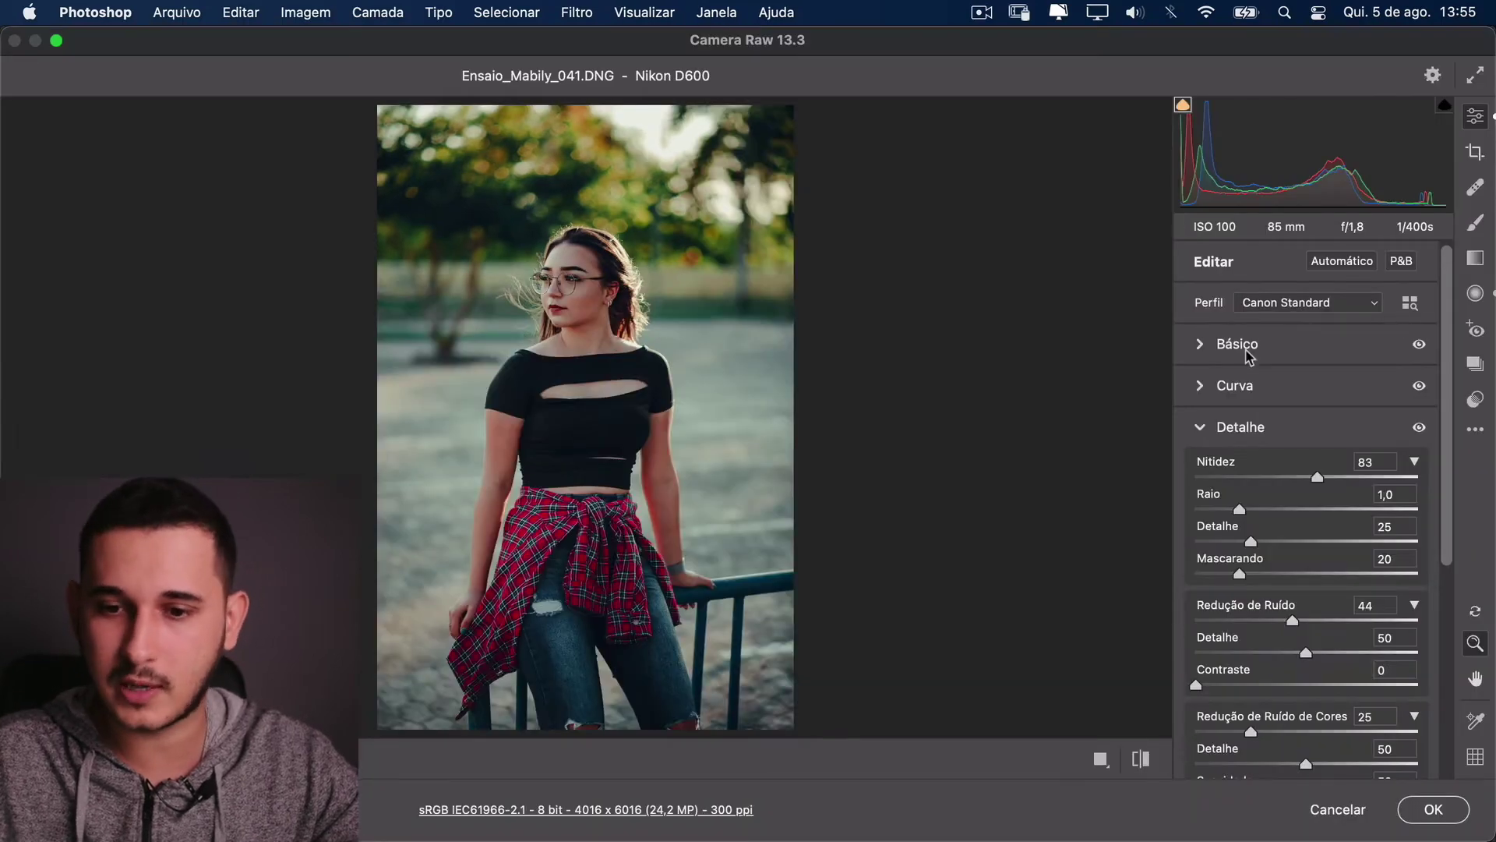
click(1201, 351)
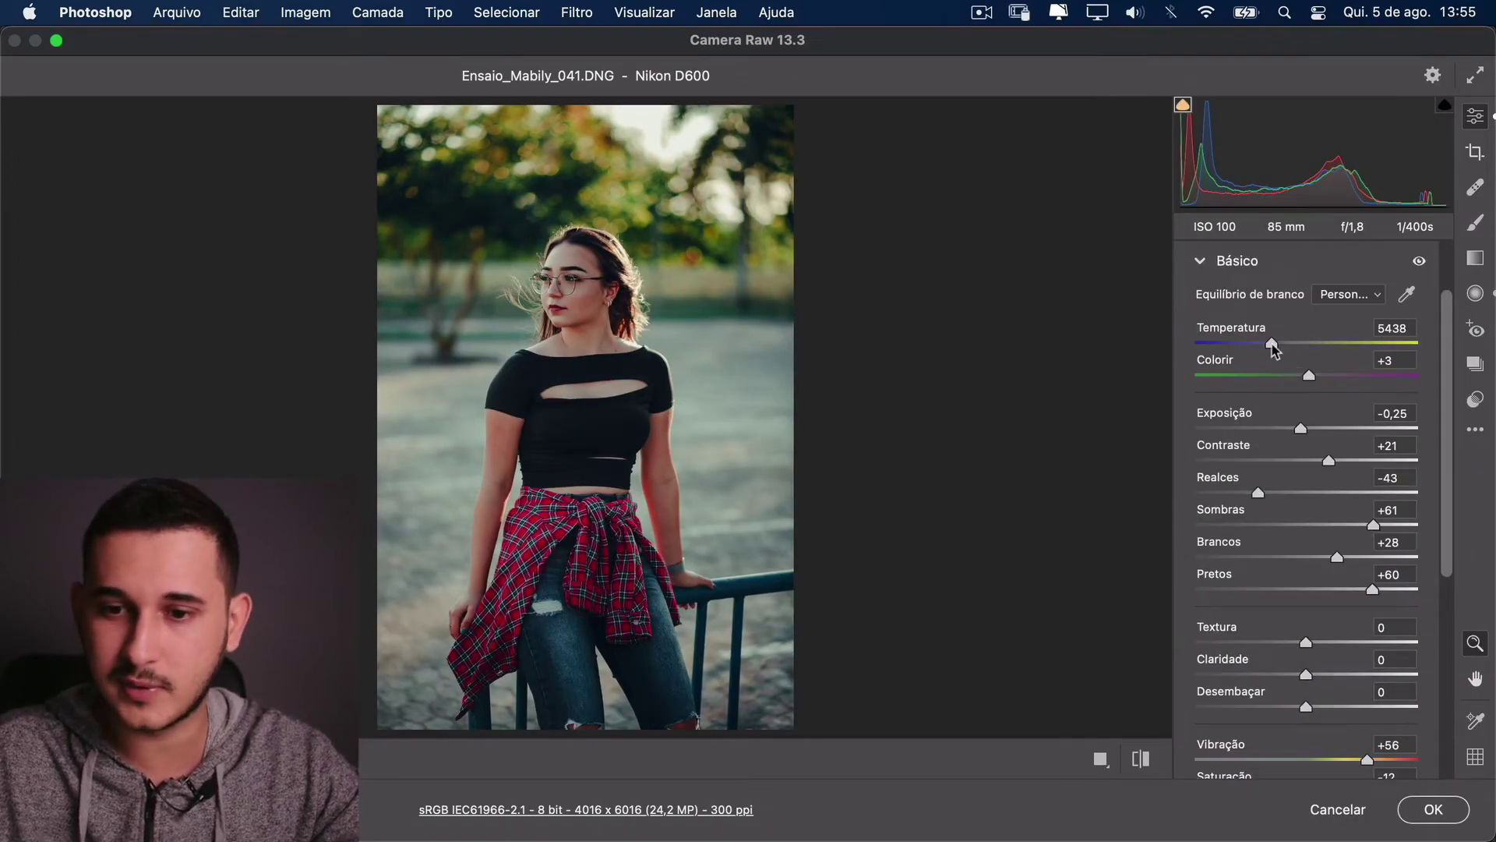
drag(1282, 343, 1293, 343)
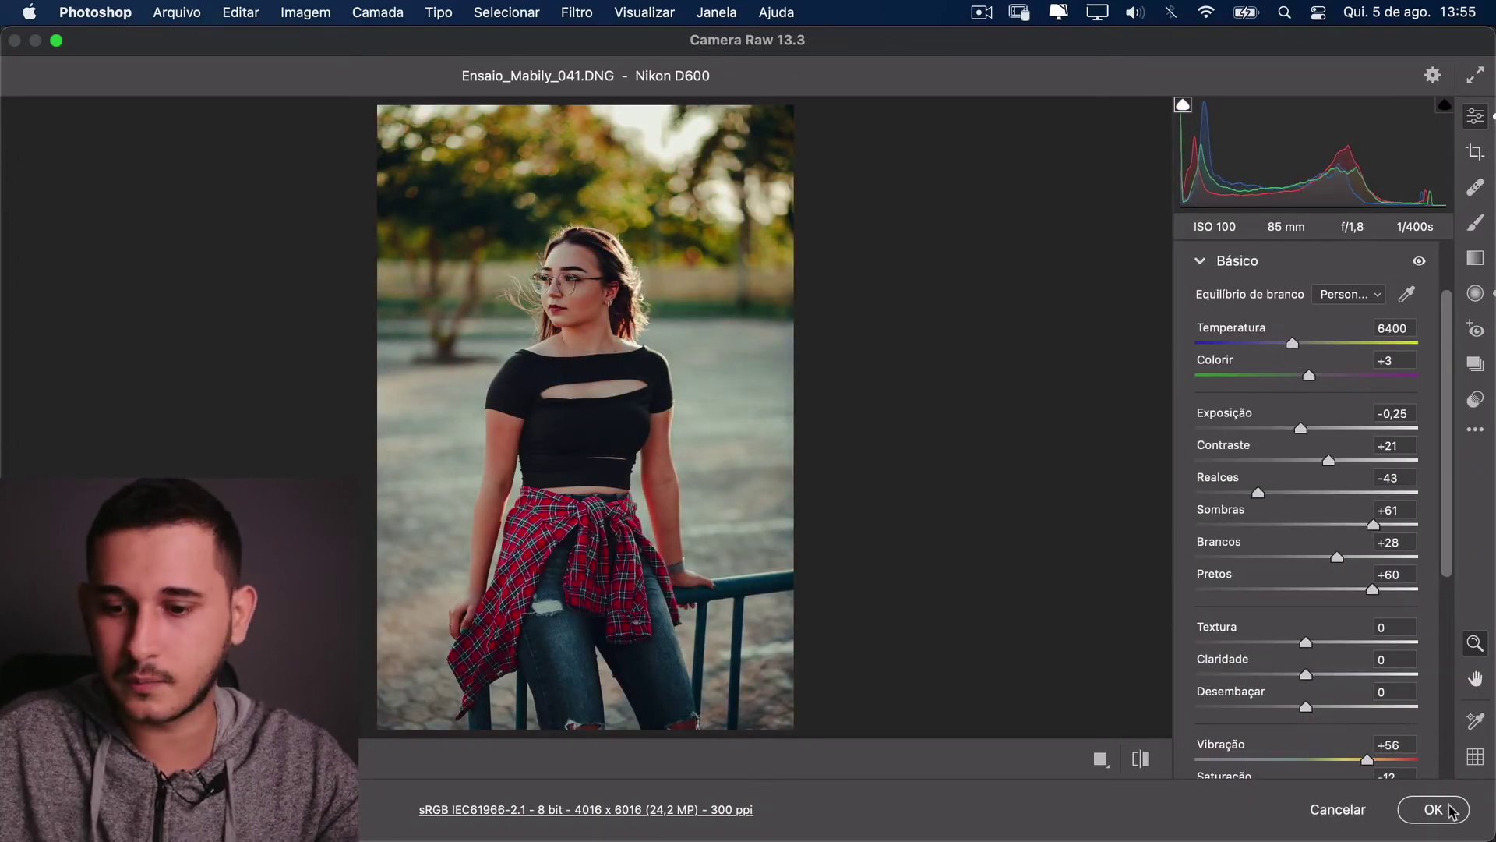
key(Return)
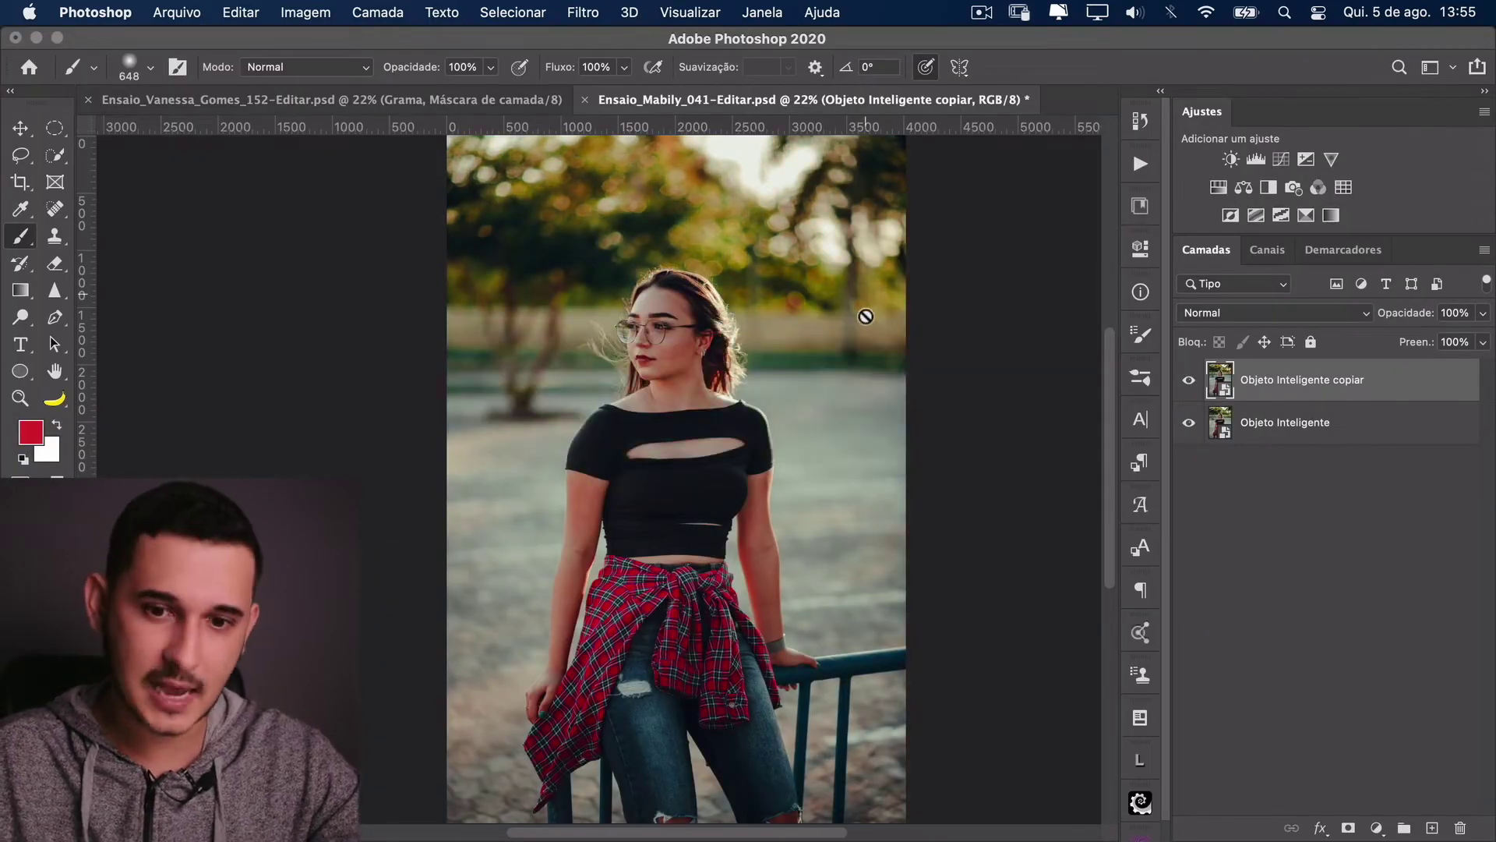
Step: Toggle the visibility of the duplicated smart object to compare it with the layer beneath, and delete the duplicate
click(1188, 382)
click(1188, 382)
click(1188, 381)
click(1188, 382)
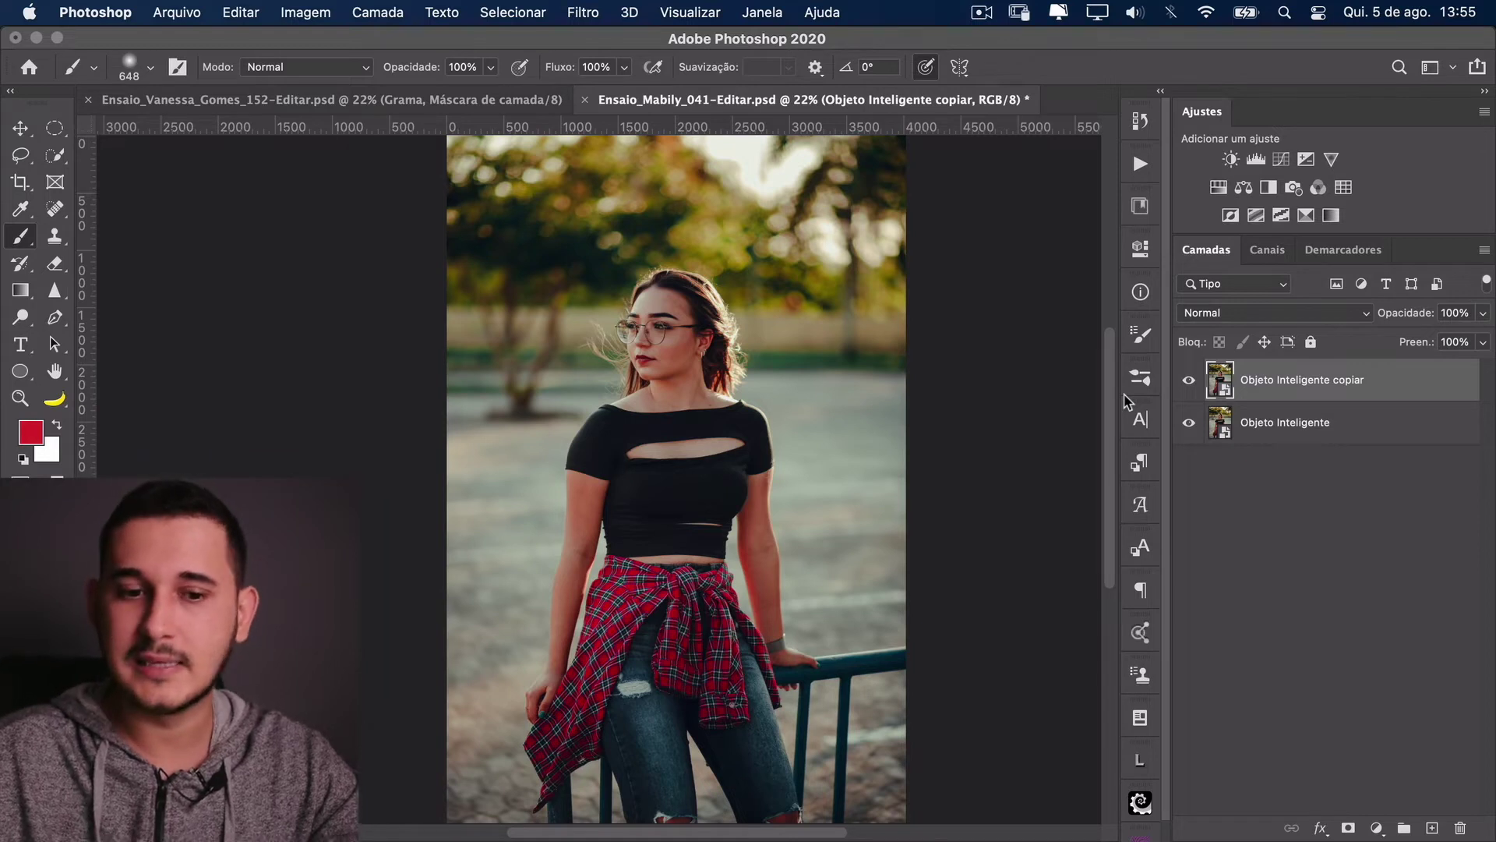
key(Delete)
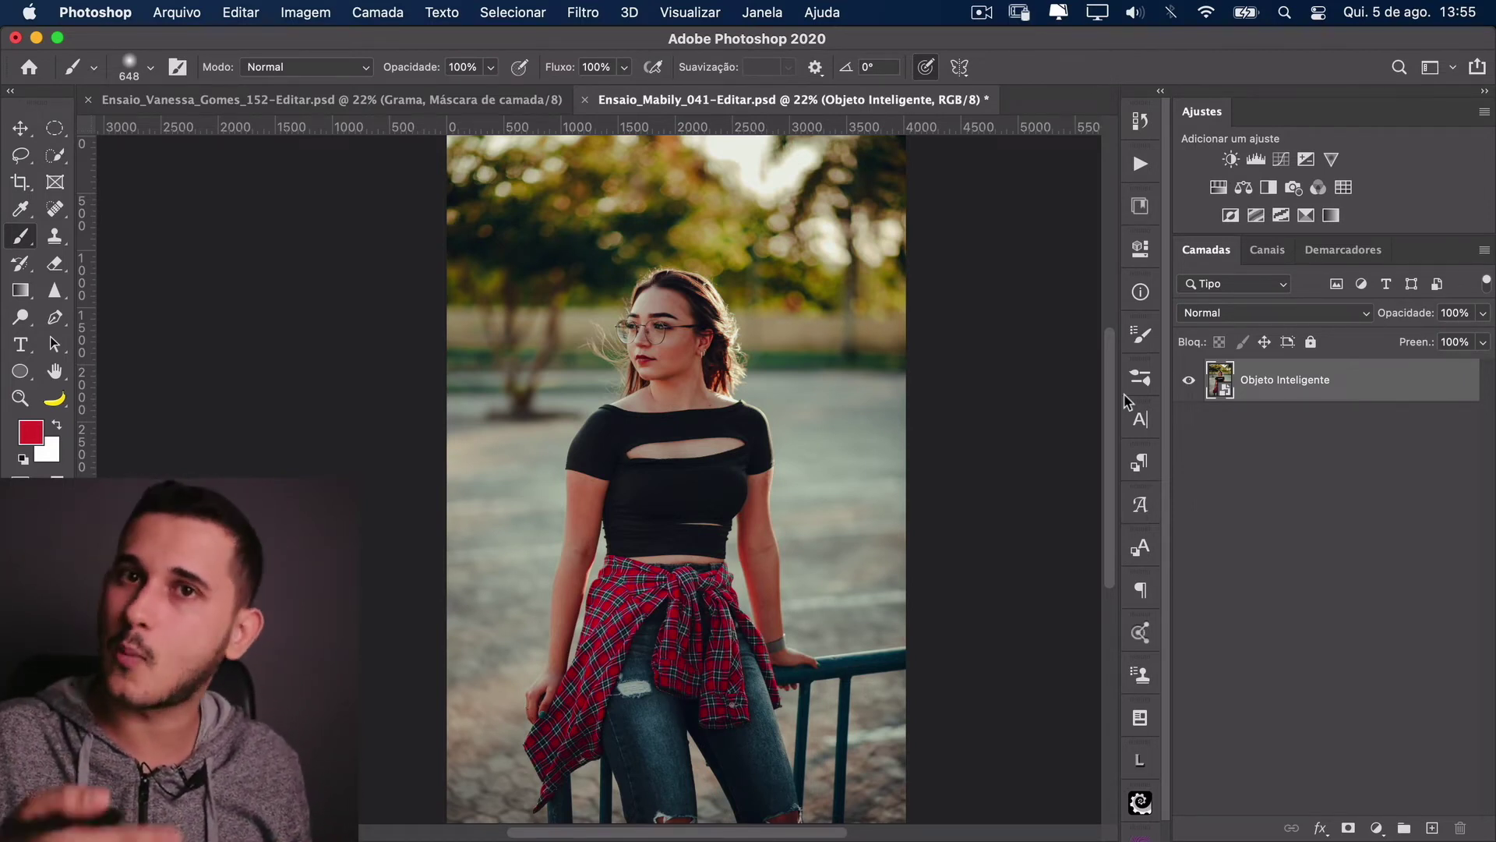
Step: Create an independent smart object via copy from Objeto Inteligente and set the copy's color temperature to 5750 in Camera Raw
right_click(1394, 379)
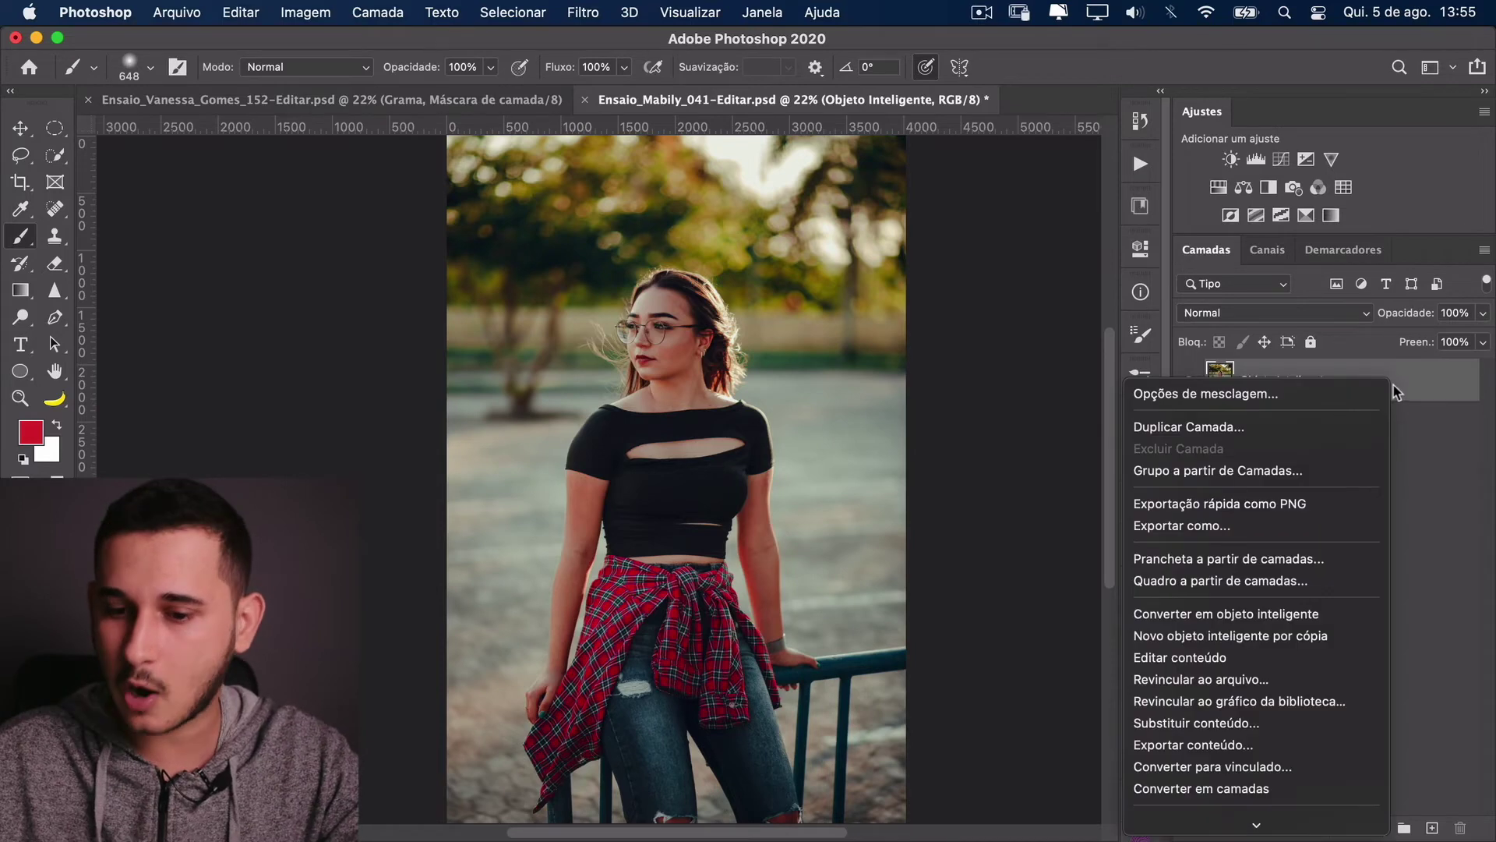
click(1194, 636)
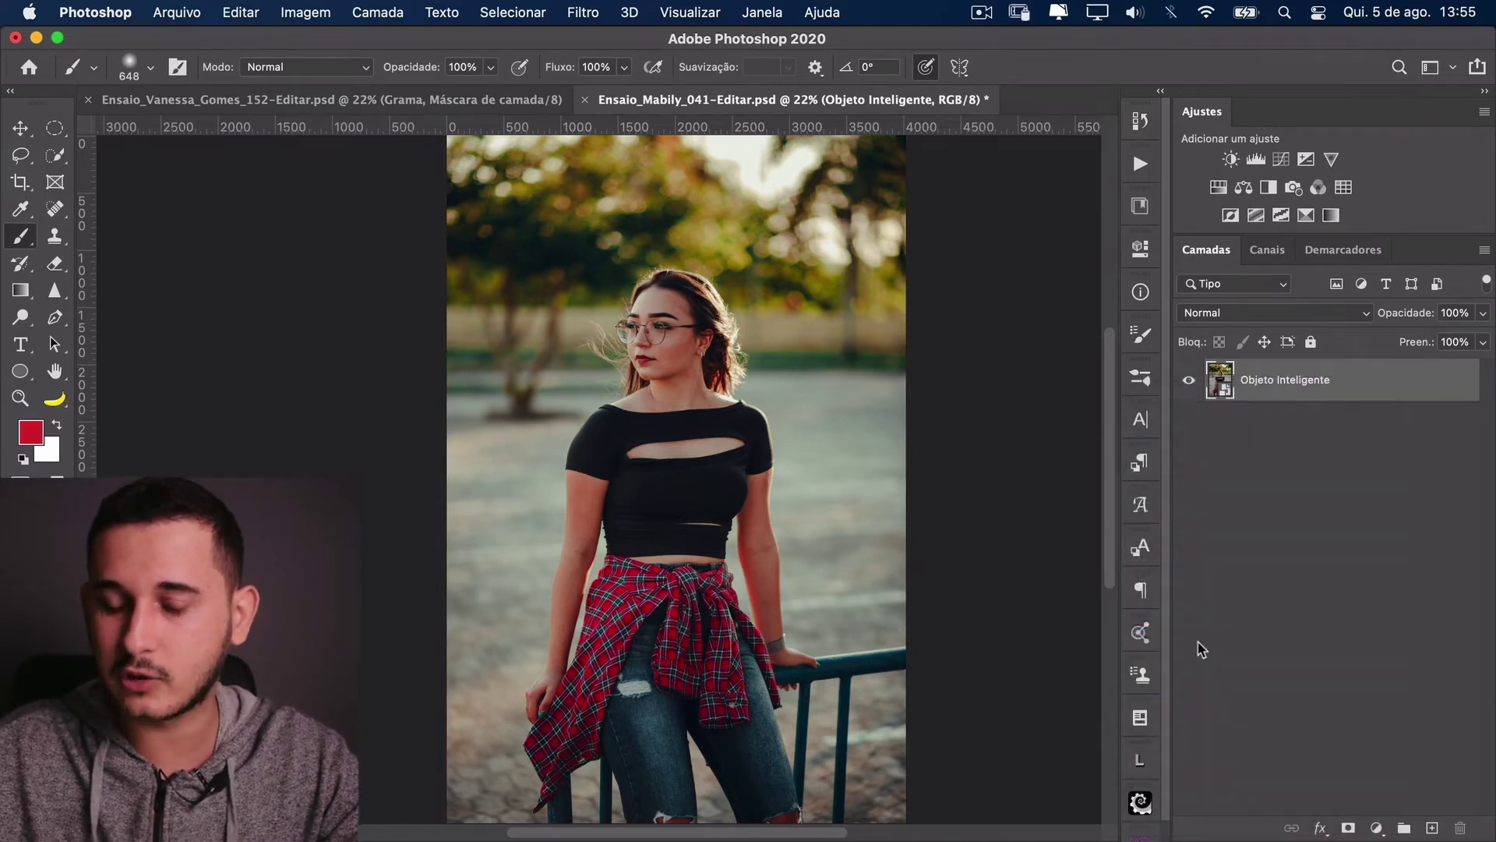
double_click(1220, 382)
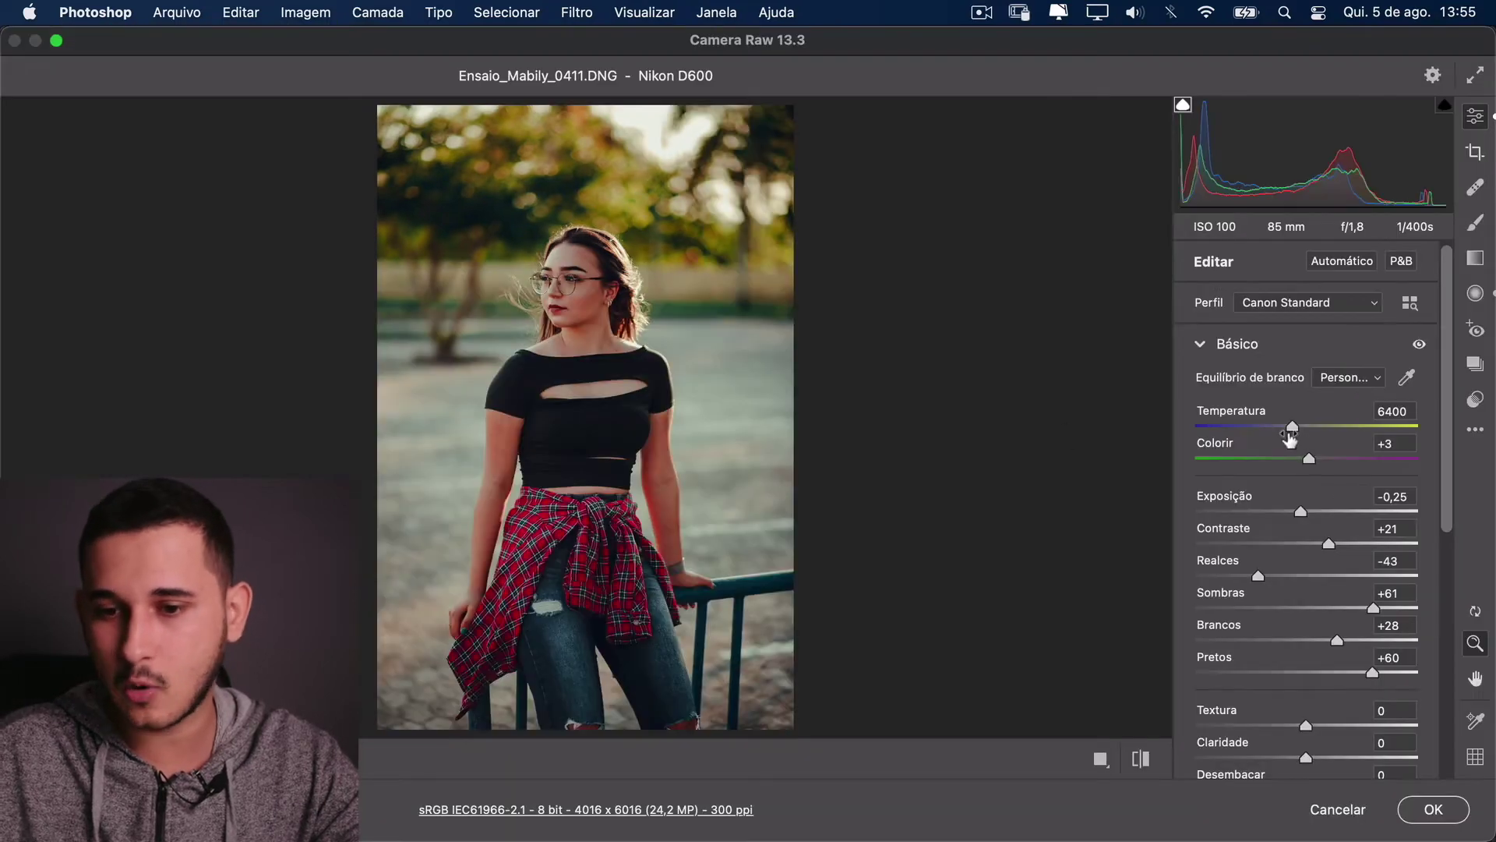
drag(1292, 427, 1279, 429)
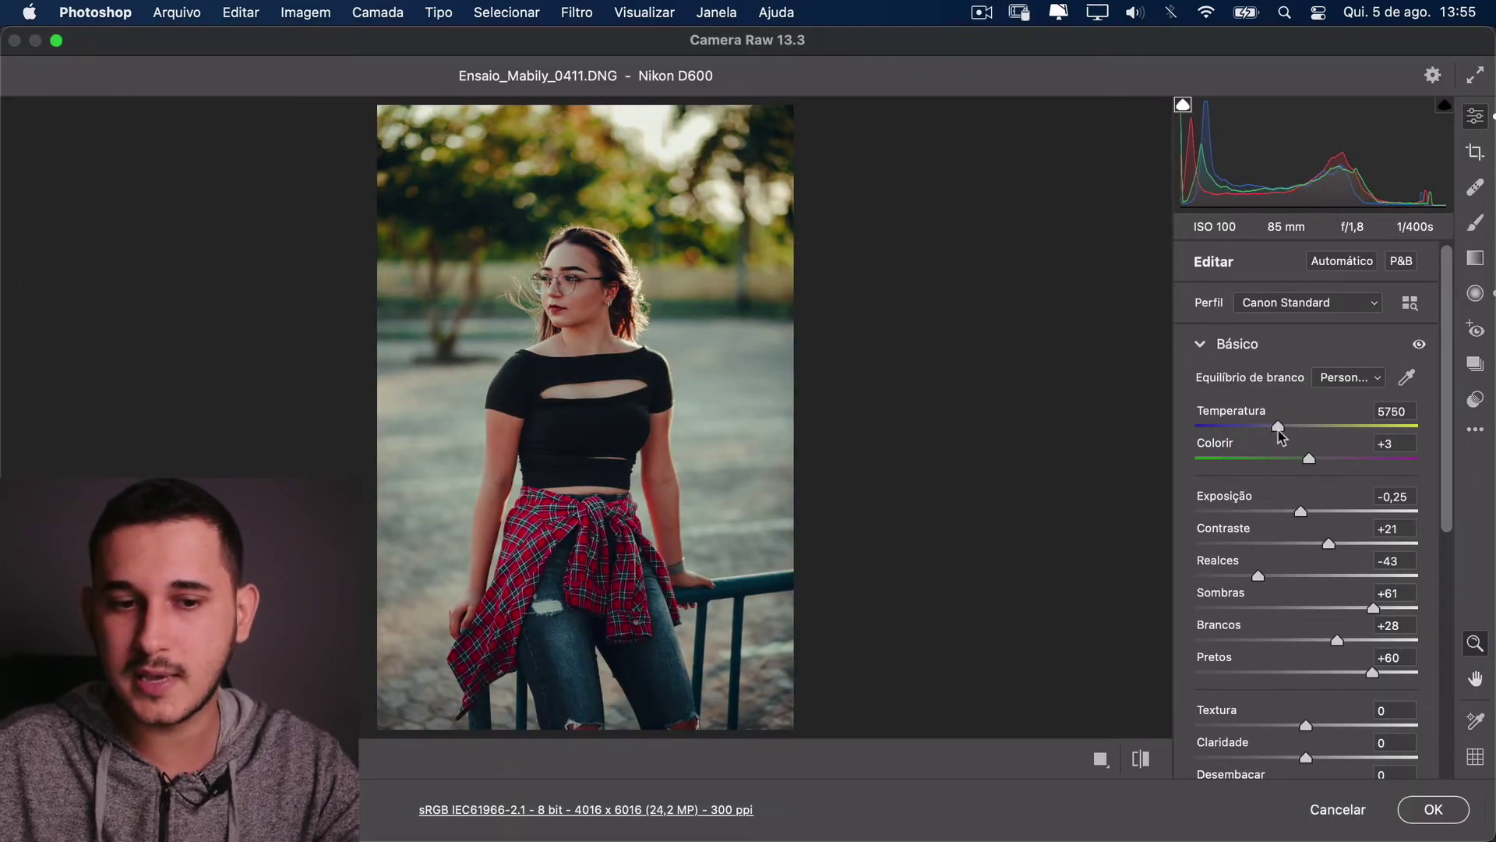
click(1436, 810)
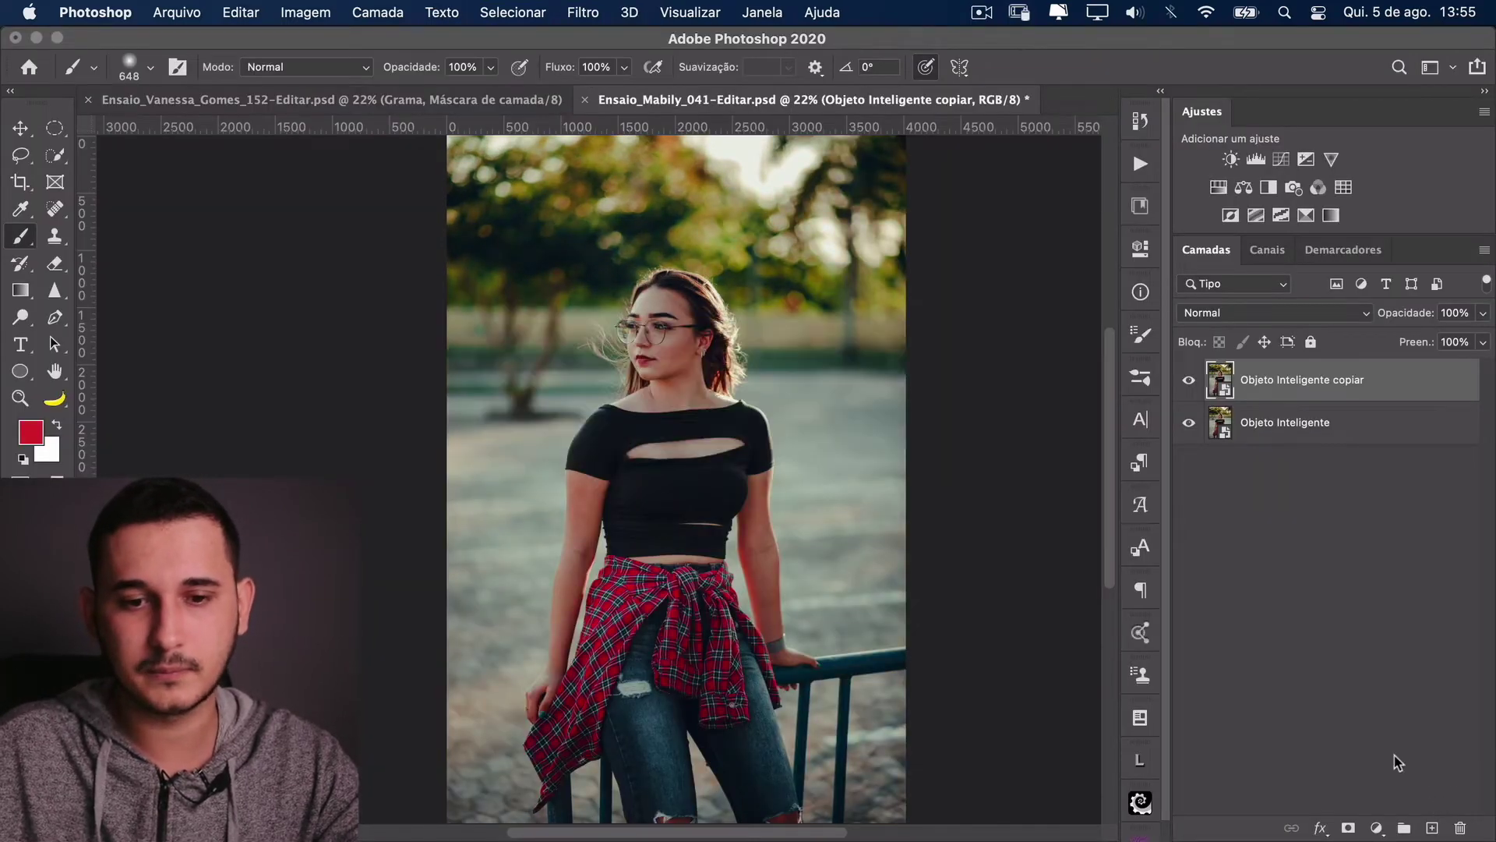
Step: Toggle the independent copy's visibility repeatedly to compare its white balance with the original smart object, and remove the copy
click(1189, 382)
click(1190, 382)
click(1191, 382)
click(1190, 382)
click(1190, 383)
click(1190, 383)
click(1190, 383)
click(1191, 382)
click(1190, 383)
click(1190, 383)
click(1190, 383)
click(1190, 383)
click(1189, 383)
click(1189, 383)
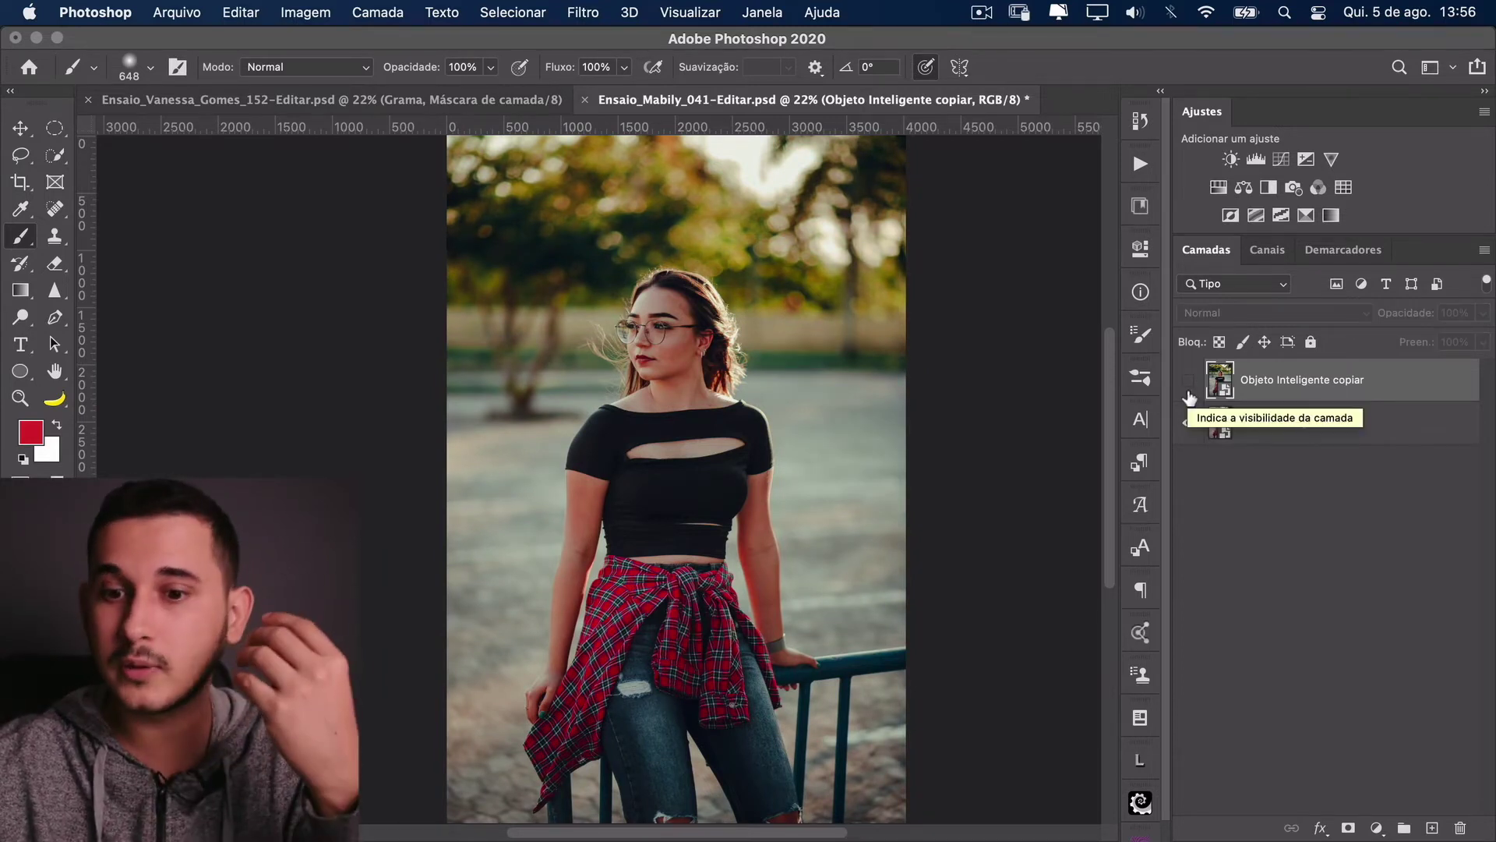
click(1189, 382)
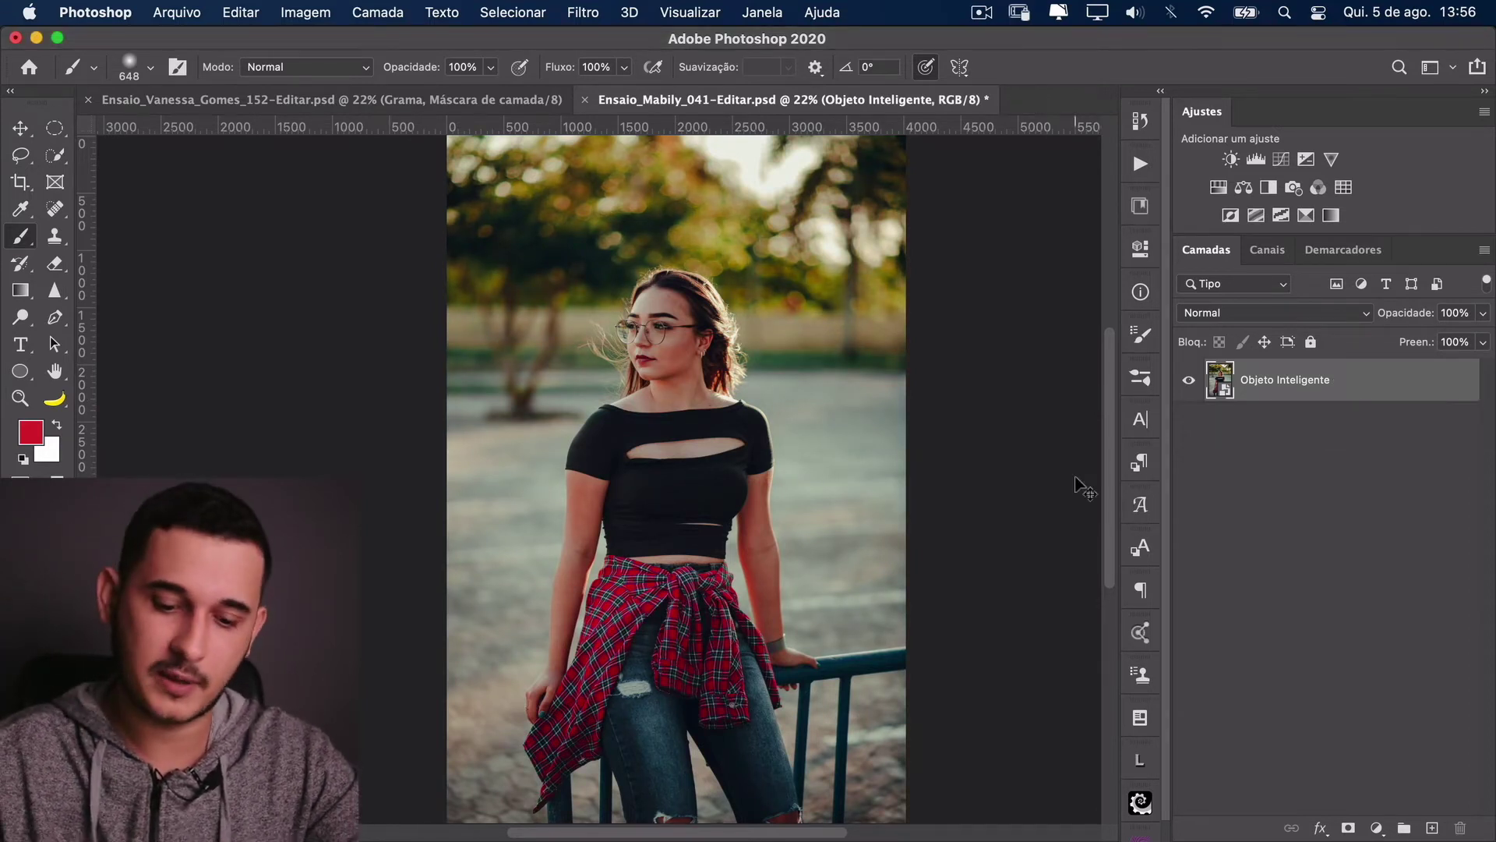
Step: Duplicate the Objeto Inteligente layer and name the copy Dissolver
key(super+j)
key(F2)
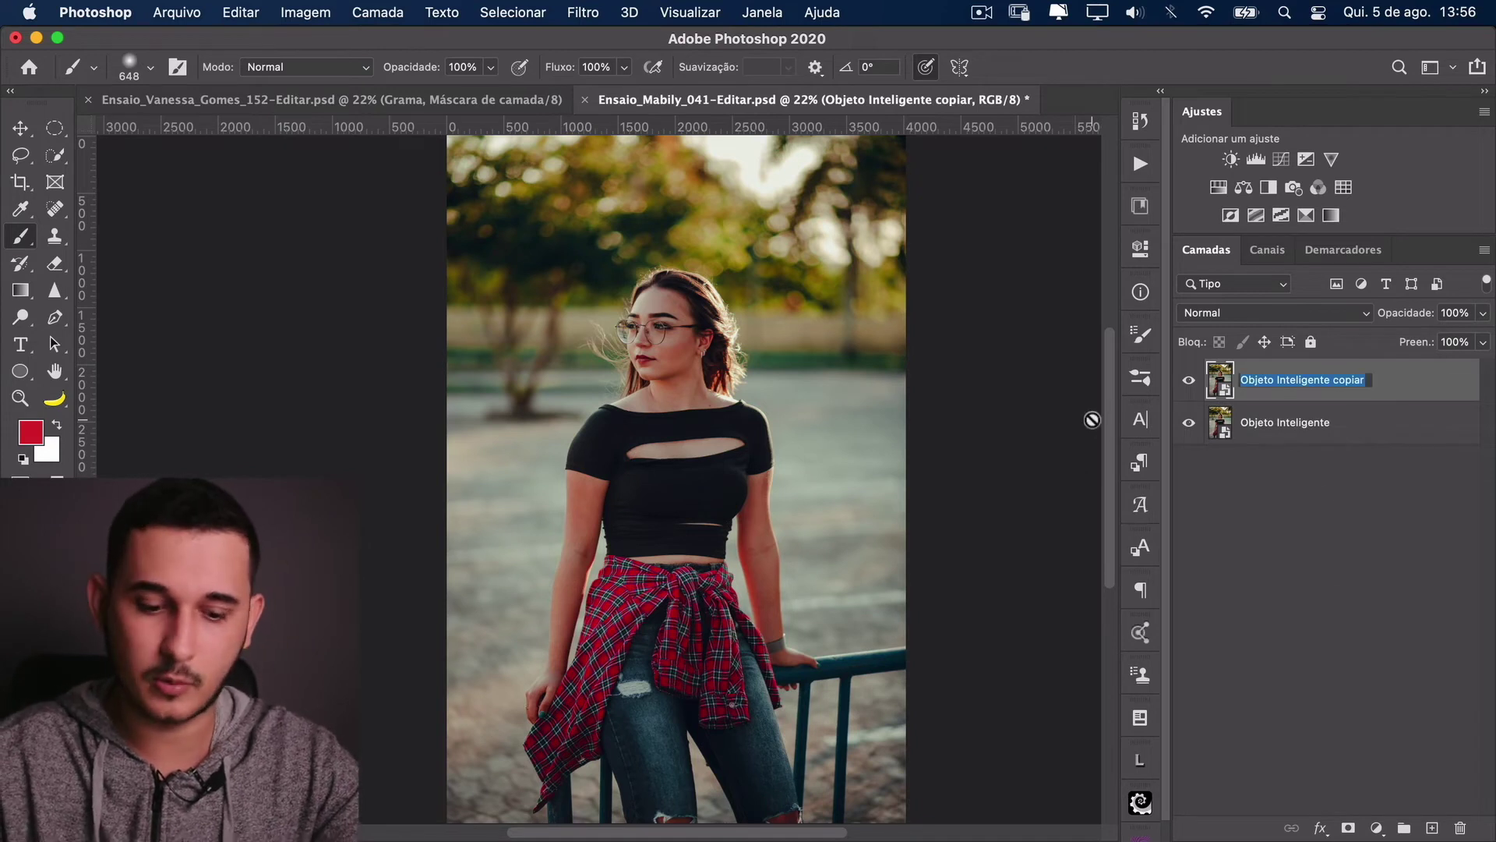
text(Dissolver)
key(Return)
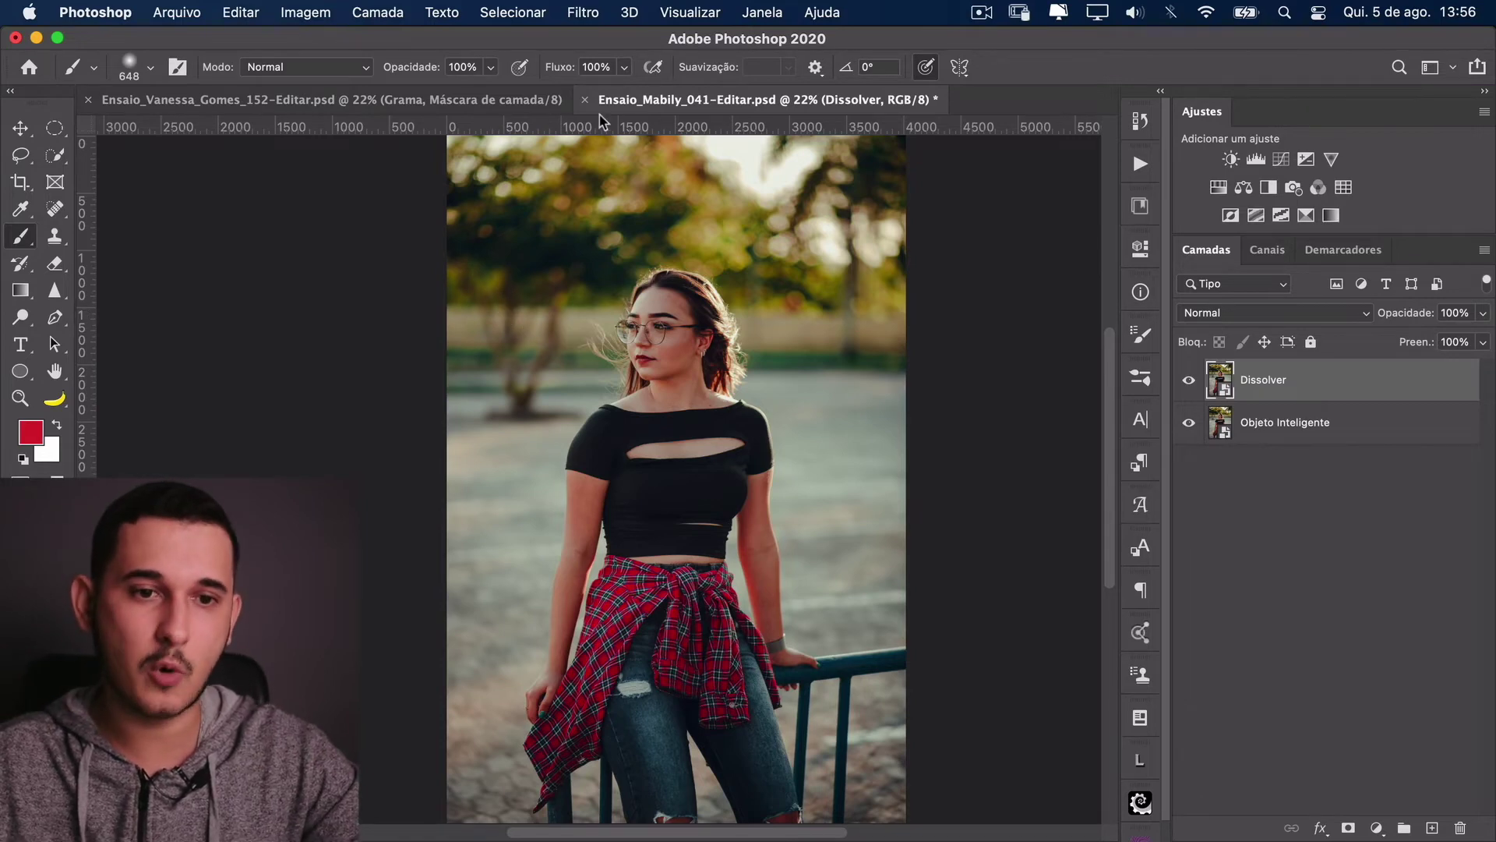
Step: Apply Liquify to the Dissolver layer, slightly reshaping the woman's sleeves and upper arms on both sides with brush size 1134
click(582, 12)
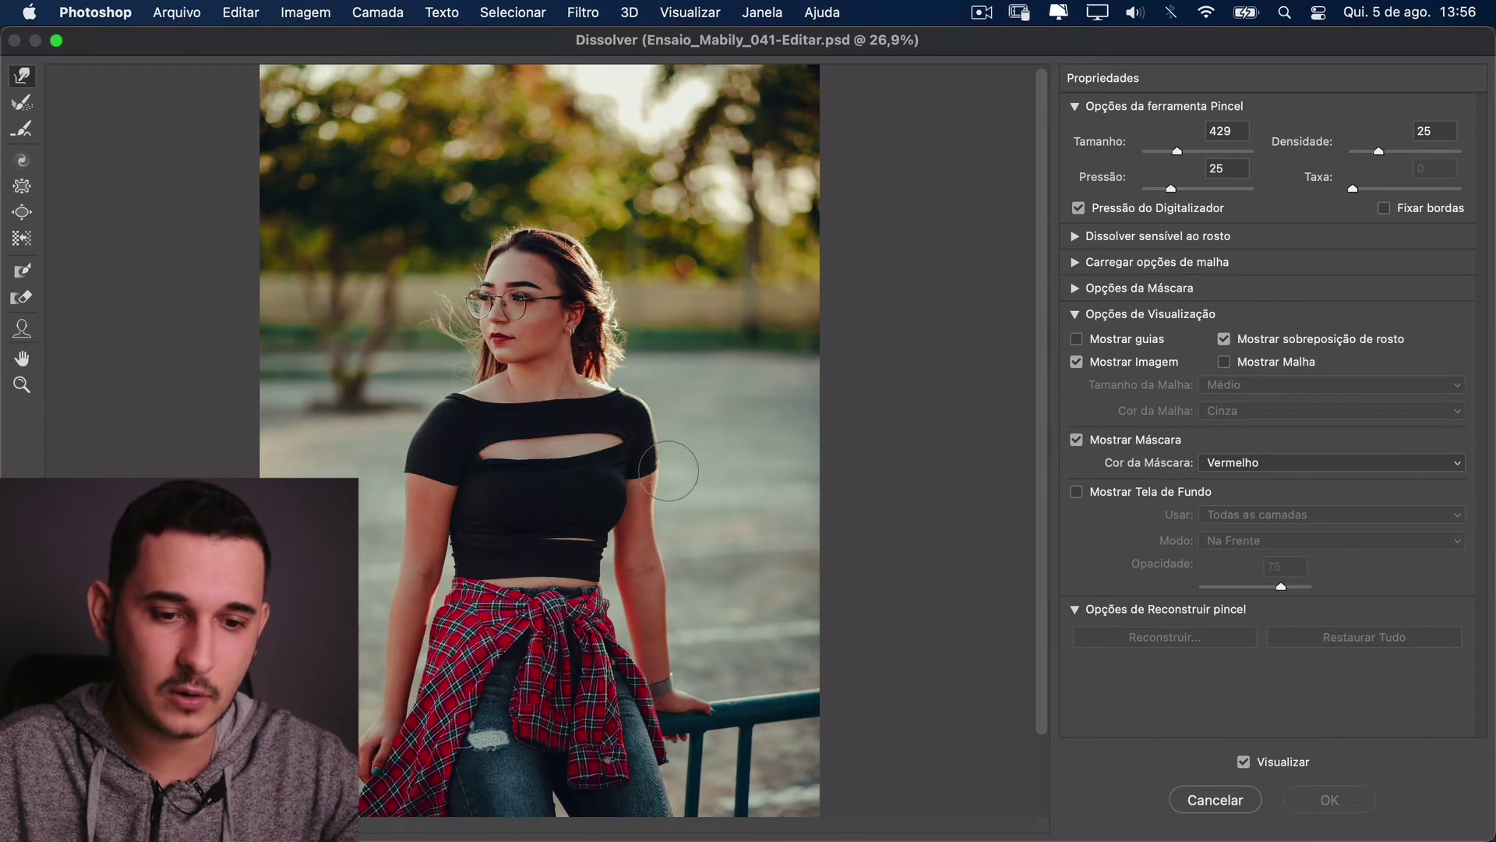
drag(669, 470, 676, 456)
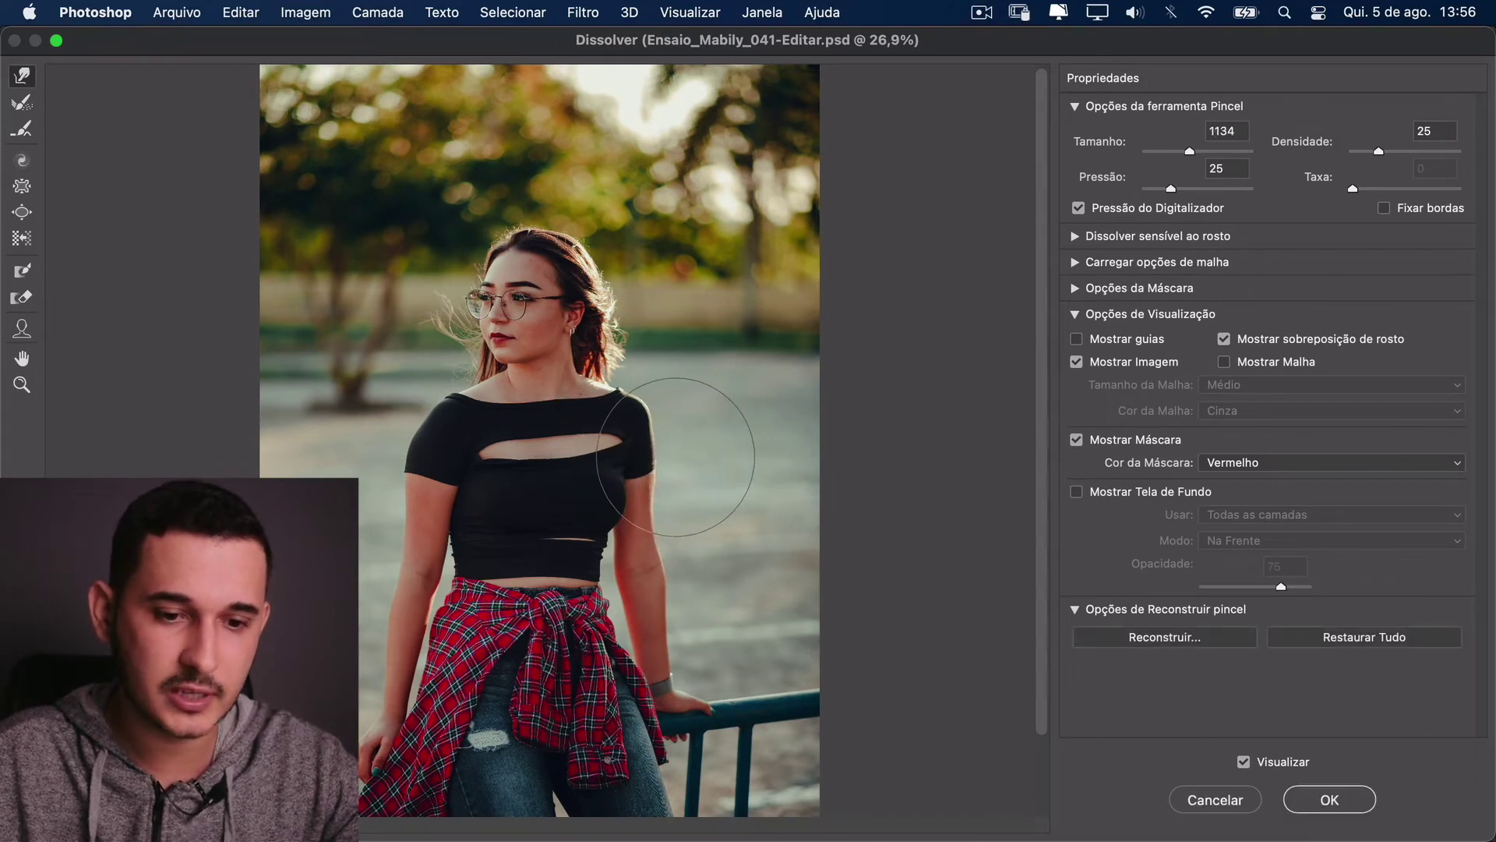
mouse_move(393, 436)
mouse_down()
mouse_move(421, 452)
mouse_move(397, 452)
mouse_up()
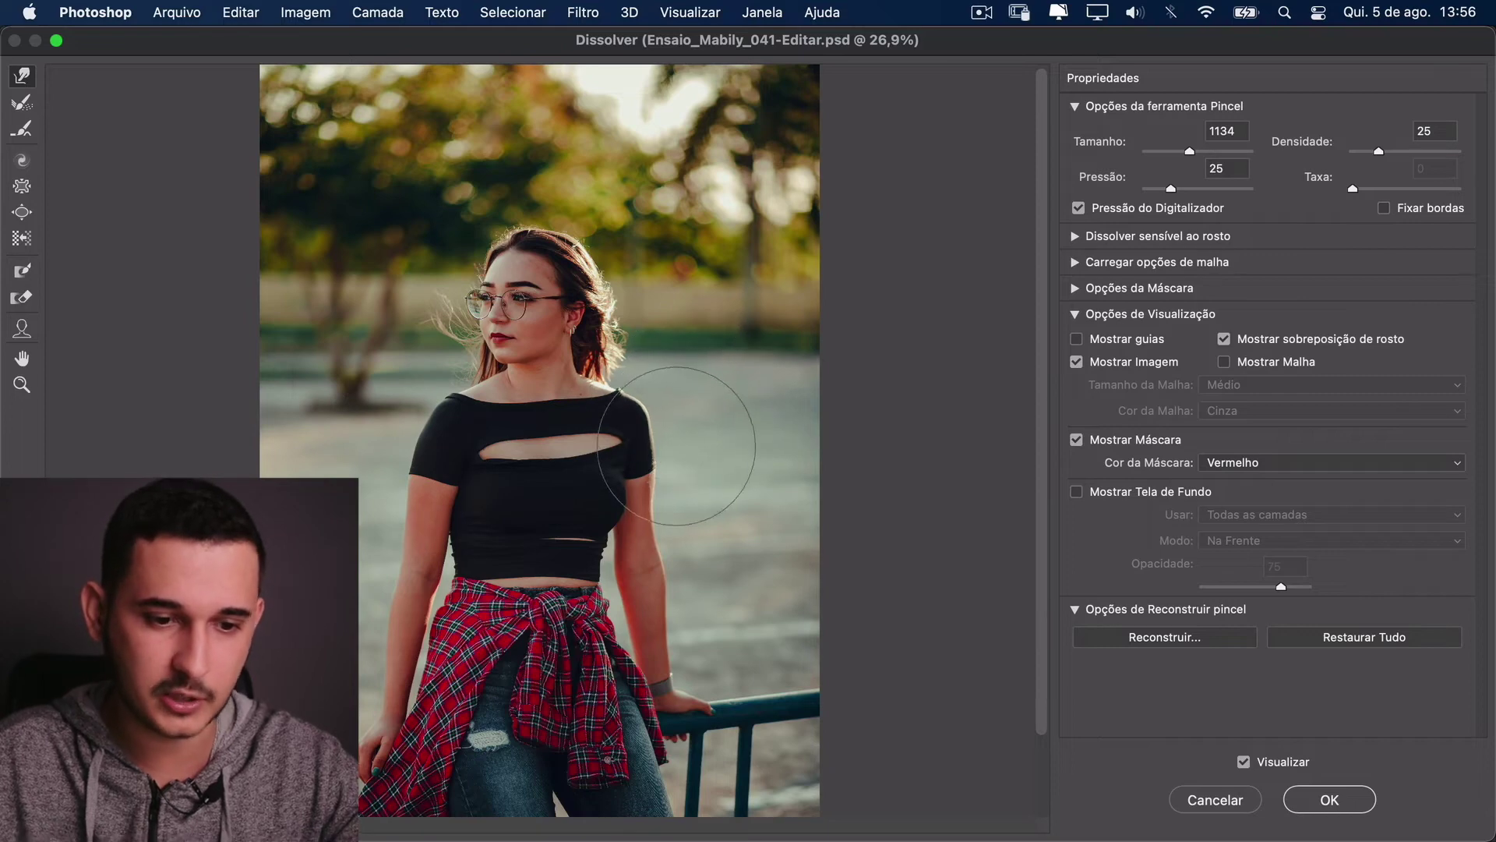
click(1331, 798)
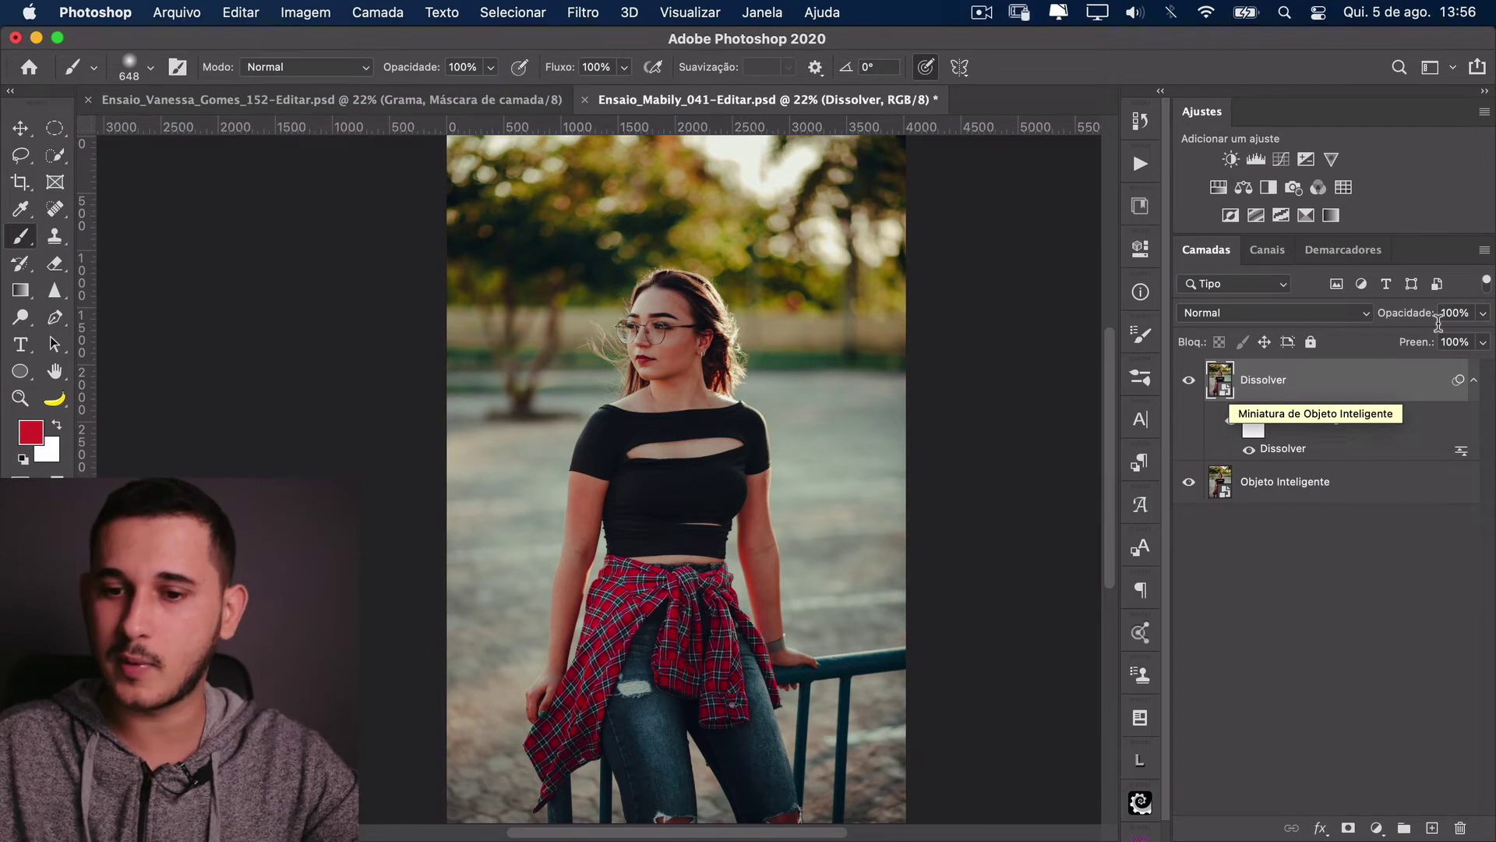
Step: Set the color temperature of the Objeto Inteligente layer to 5750 in Camera Raw and apply the change
scroll(905, 426, right, 2)
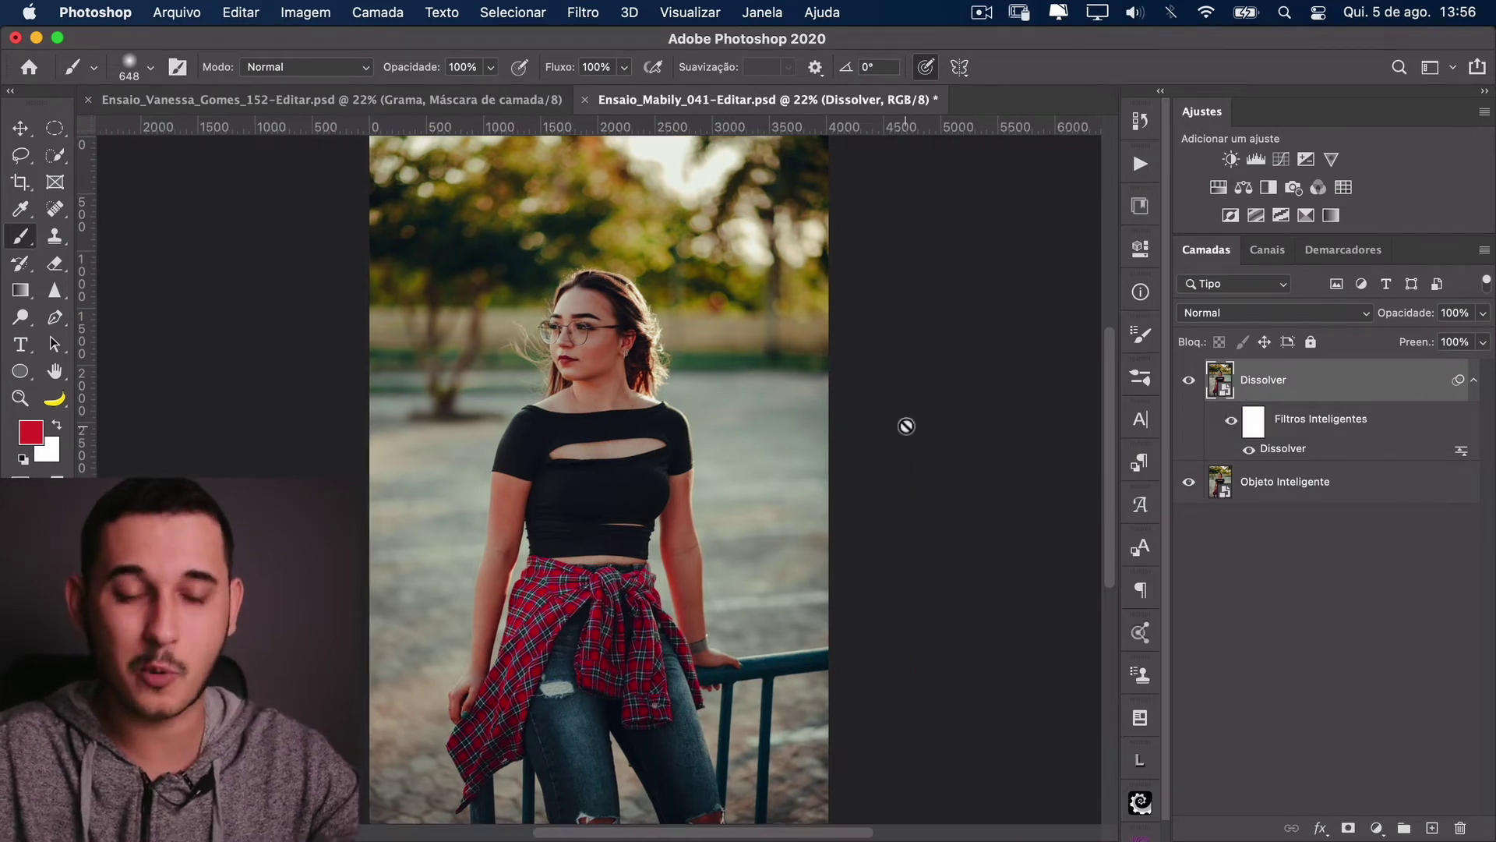
scroll(629, 429, left, 2)
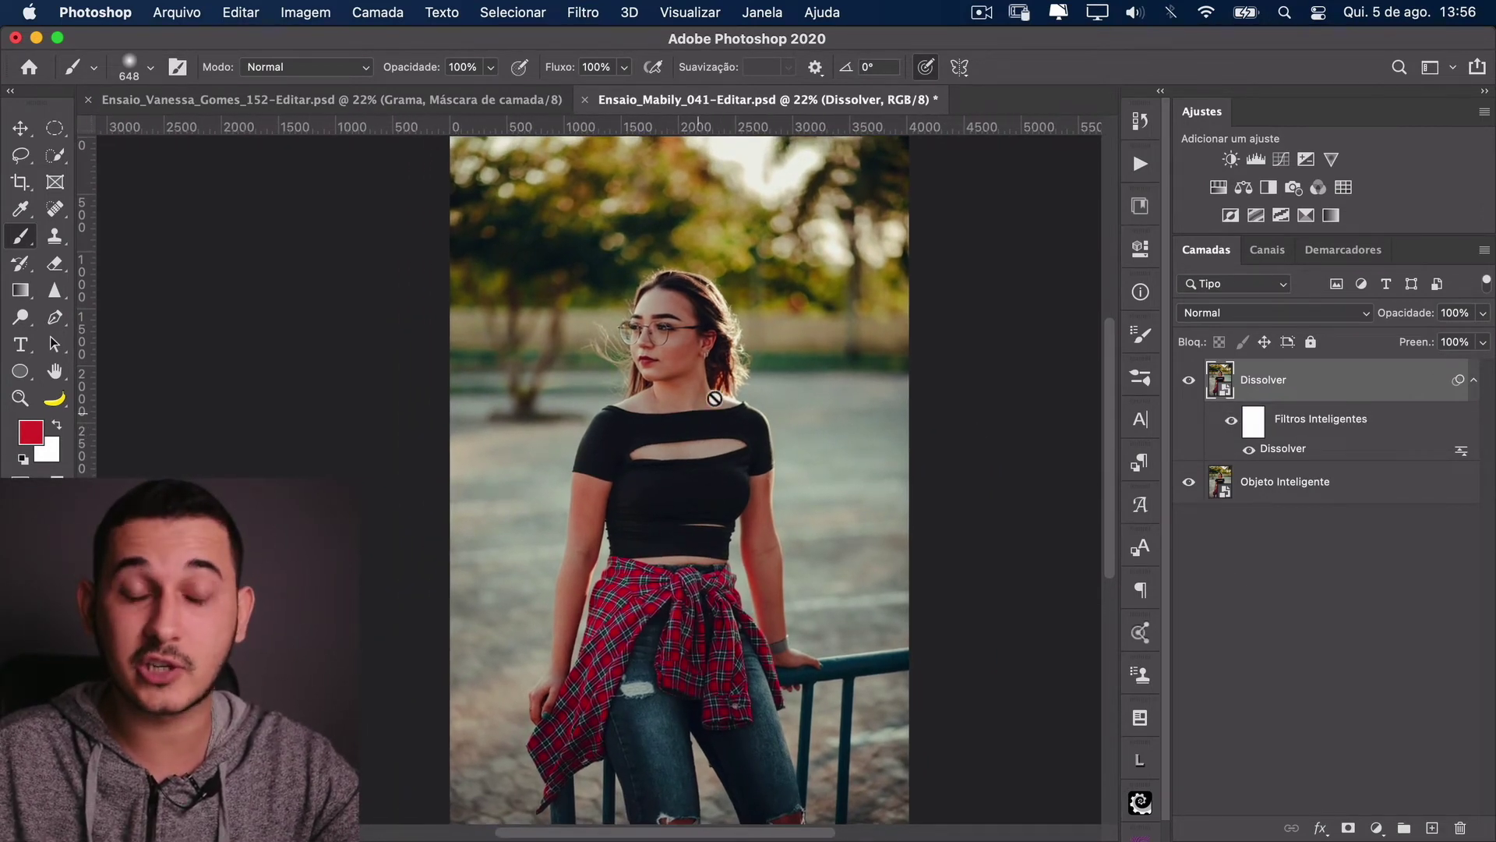
click(1225, 495)
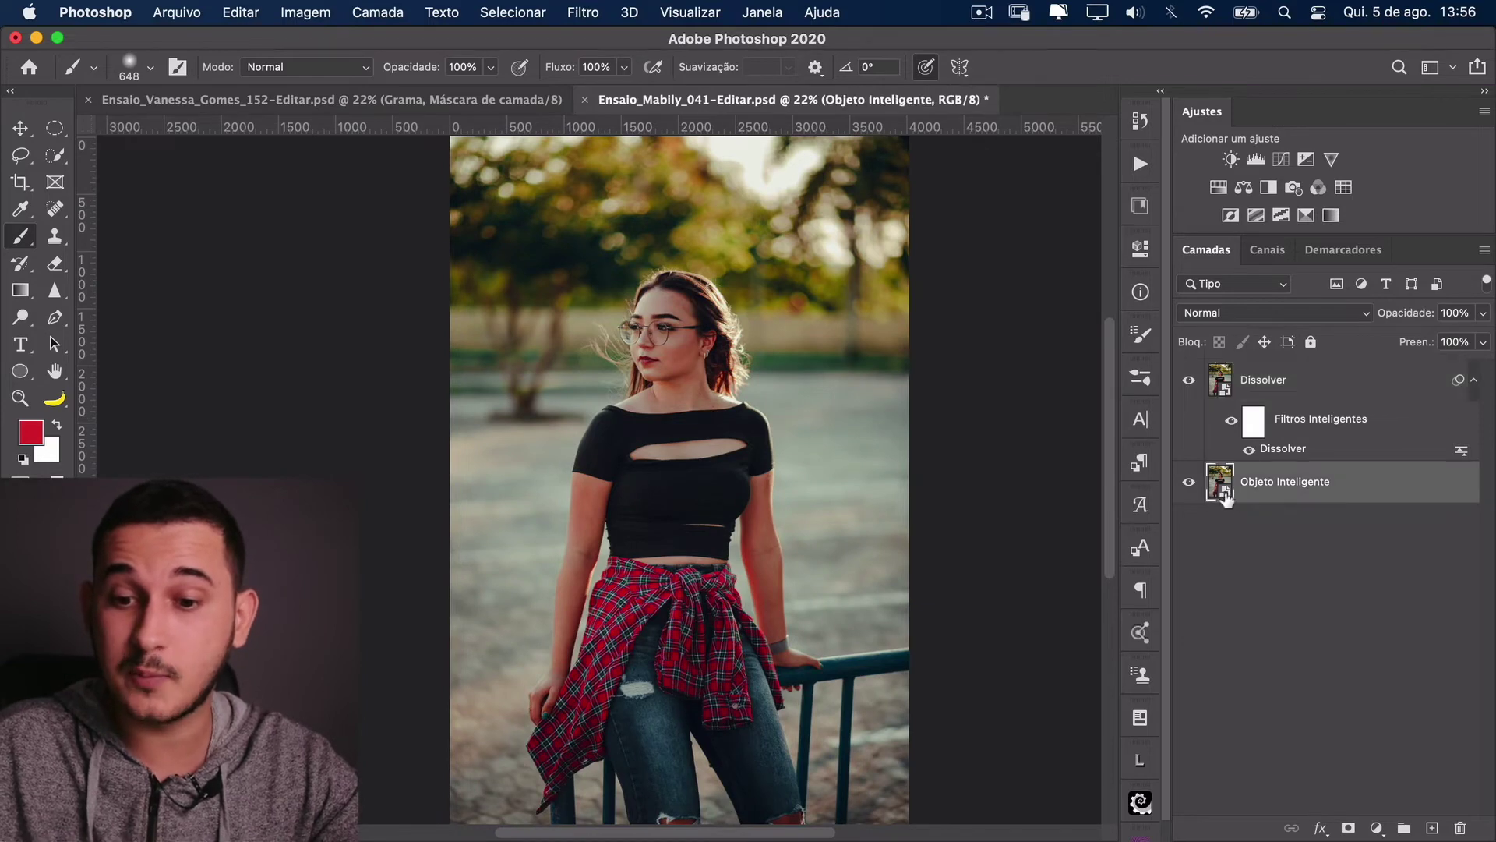
double_click(1229, 496)
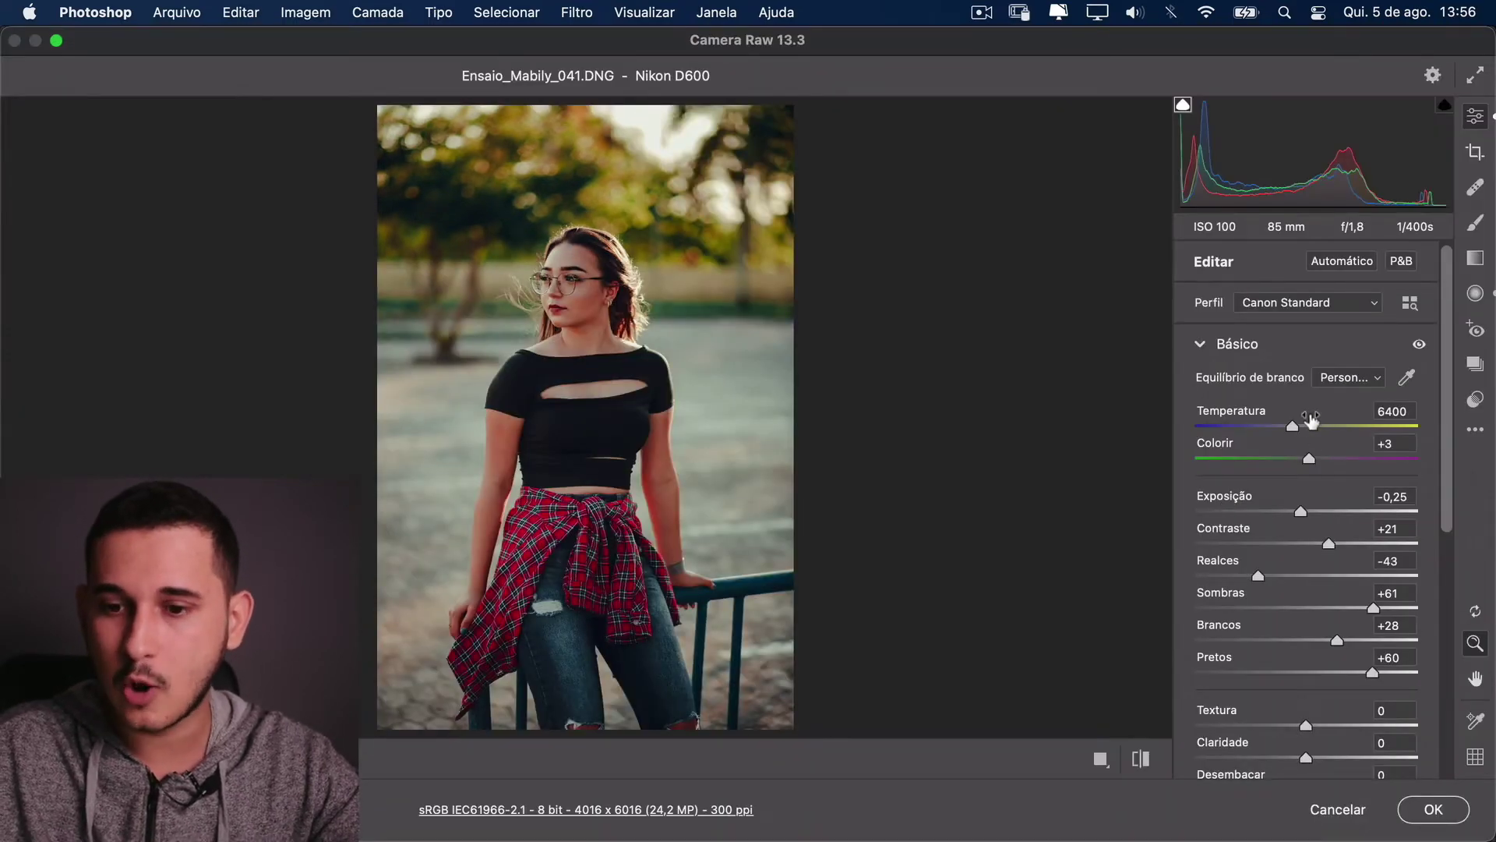
drag(1293, 430, 1279, 430)
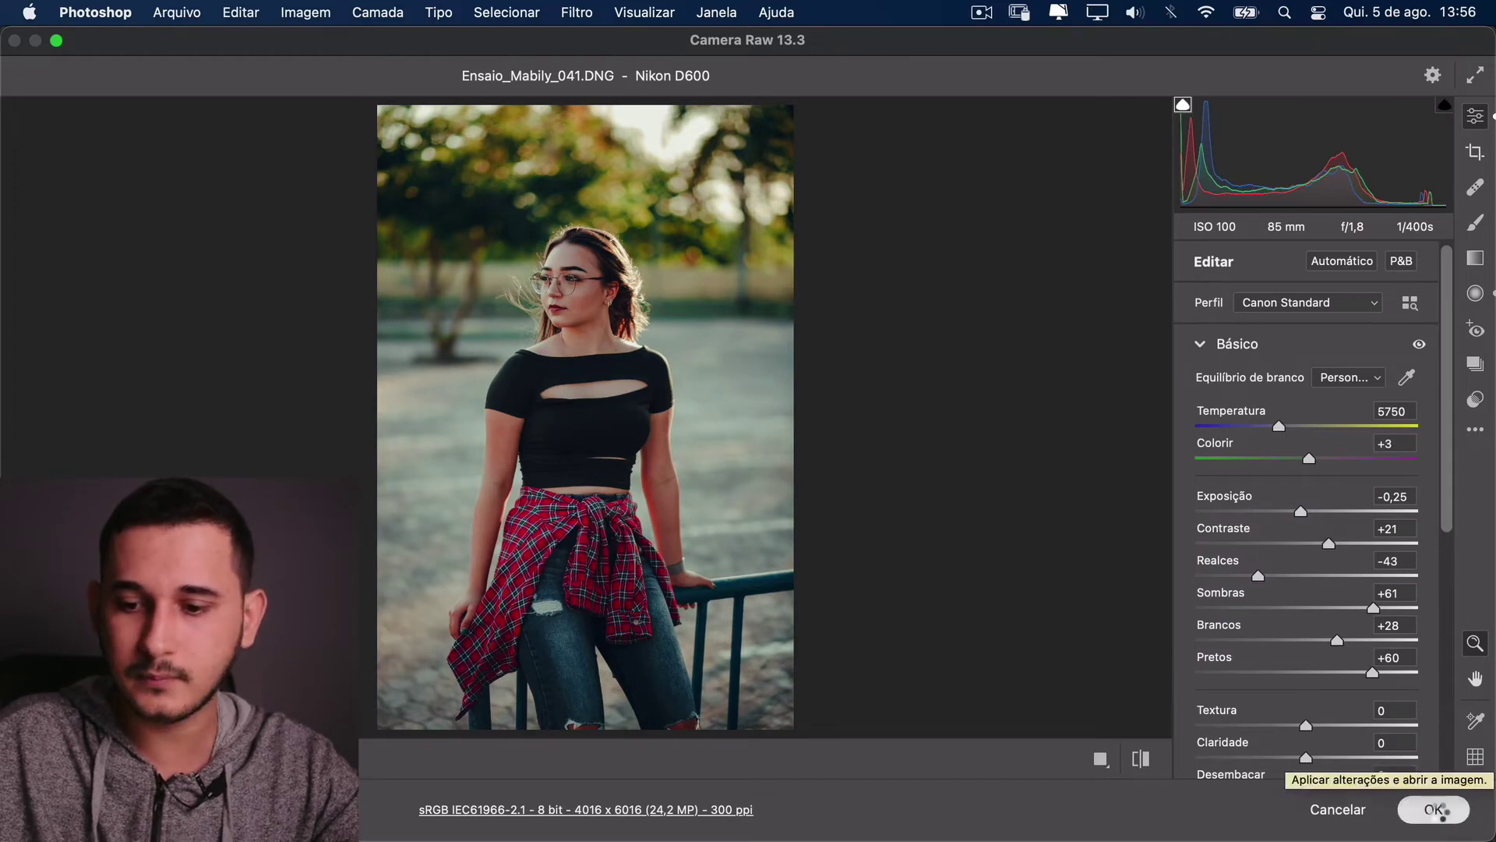
click(1435, 811)
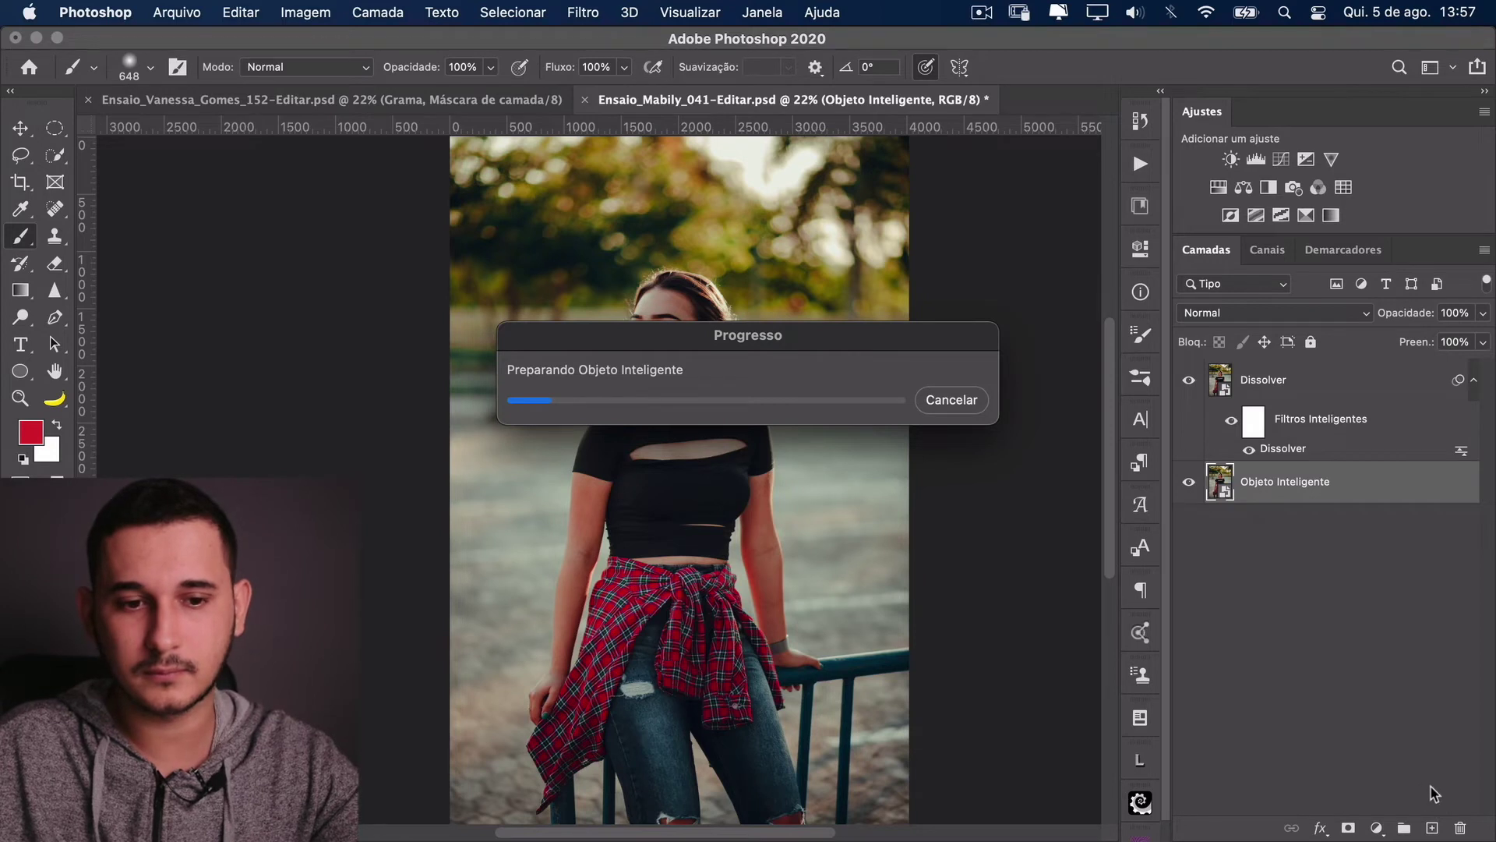
Step: Toggle the Dissolver layer's visibility to compare the Liquify reshaping, then collapse its smart filters and select the layer
click(1188, 381)
click(1189, 380)
click(1188, 380)
click(1189, 381)
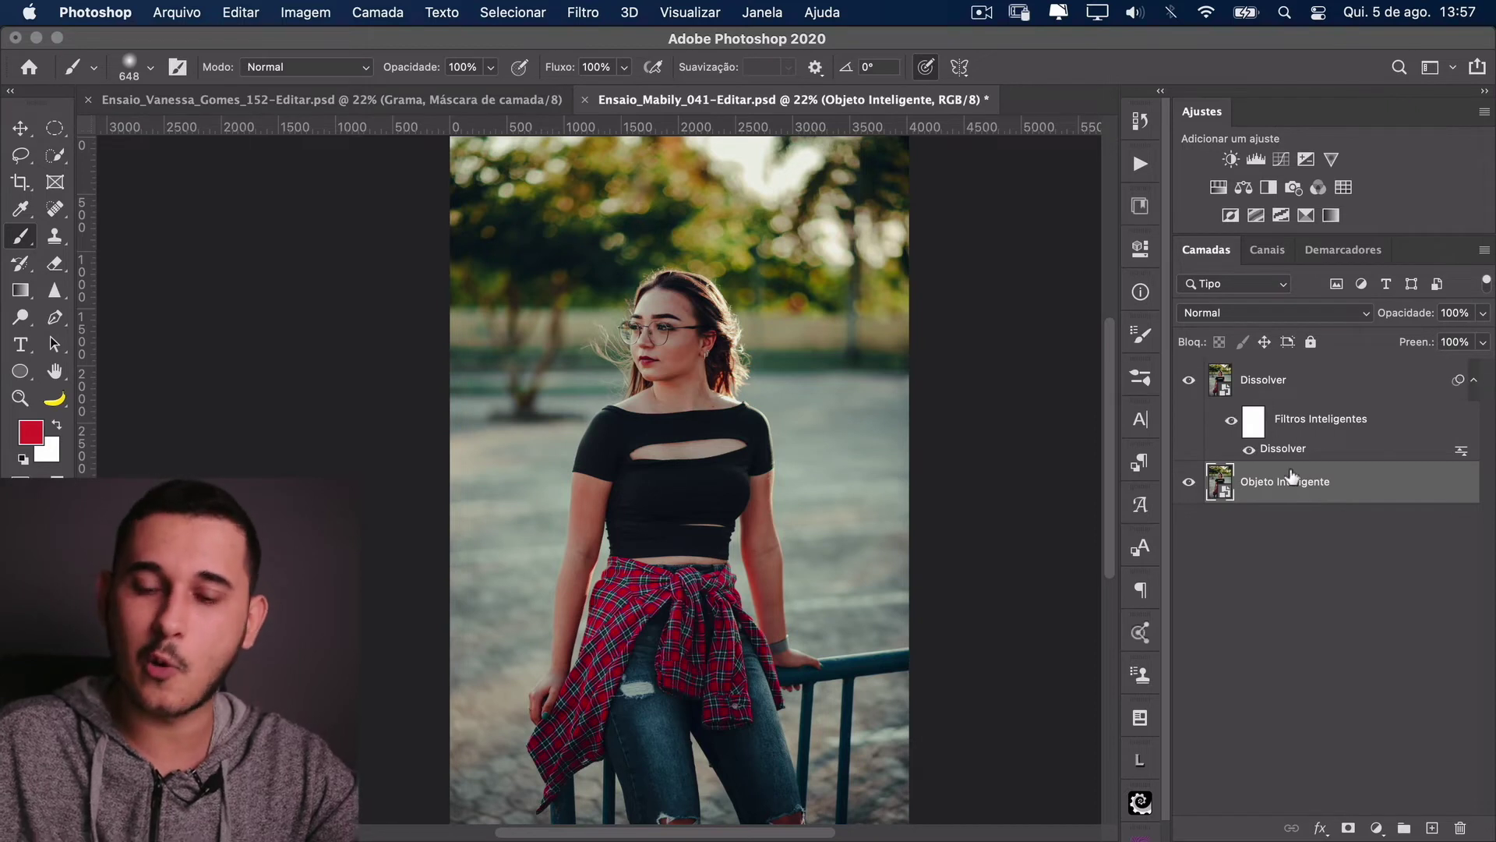
click(1474, 382)
click(1292, 380)
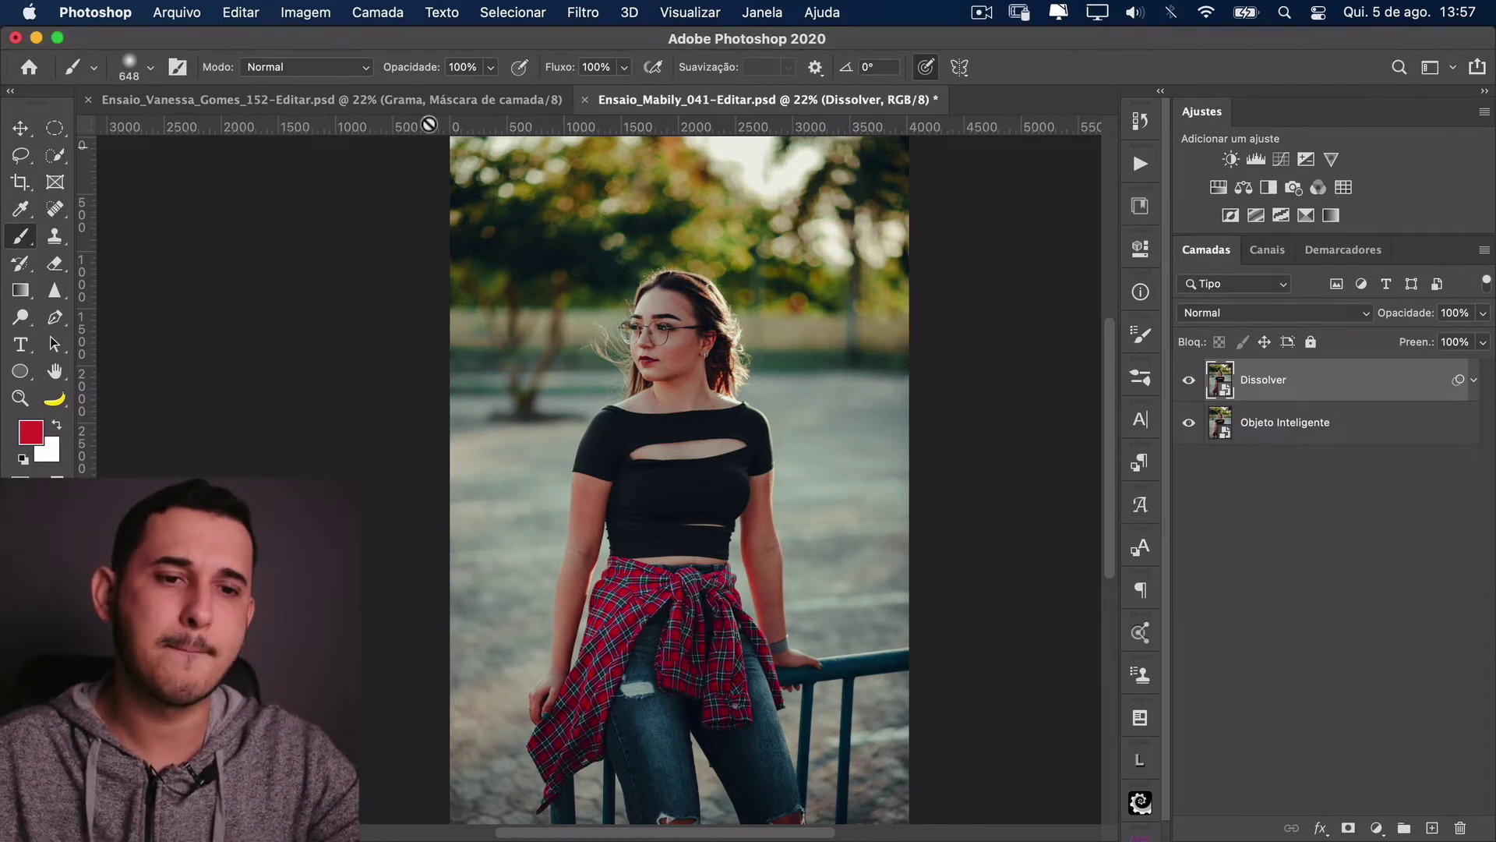
Step: Open the Editar2.psd version of the seated woman's photo, close the standing woman's document, and return to the first seated-woman edit
key(super+Tab)
drag(1091, 263, 1027, 109)
key(super+Tab)
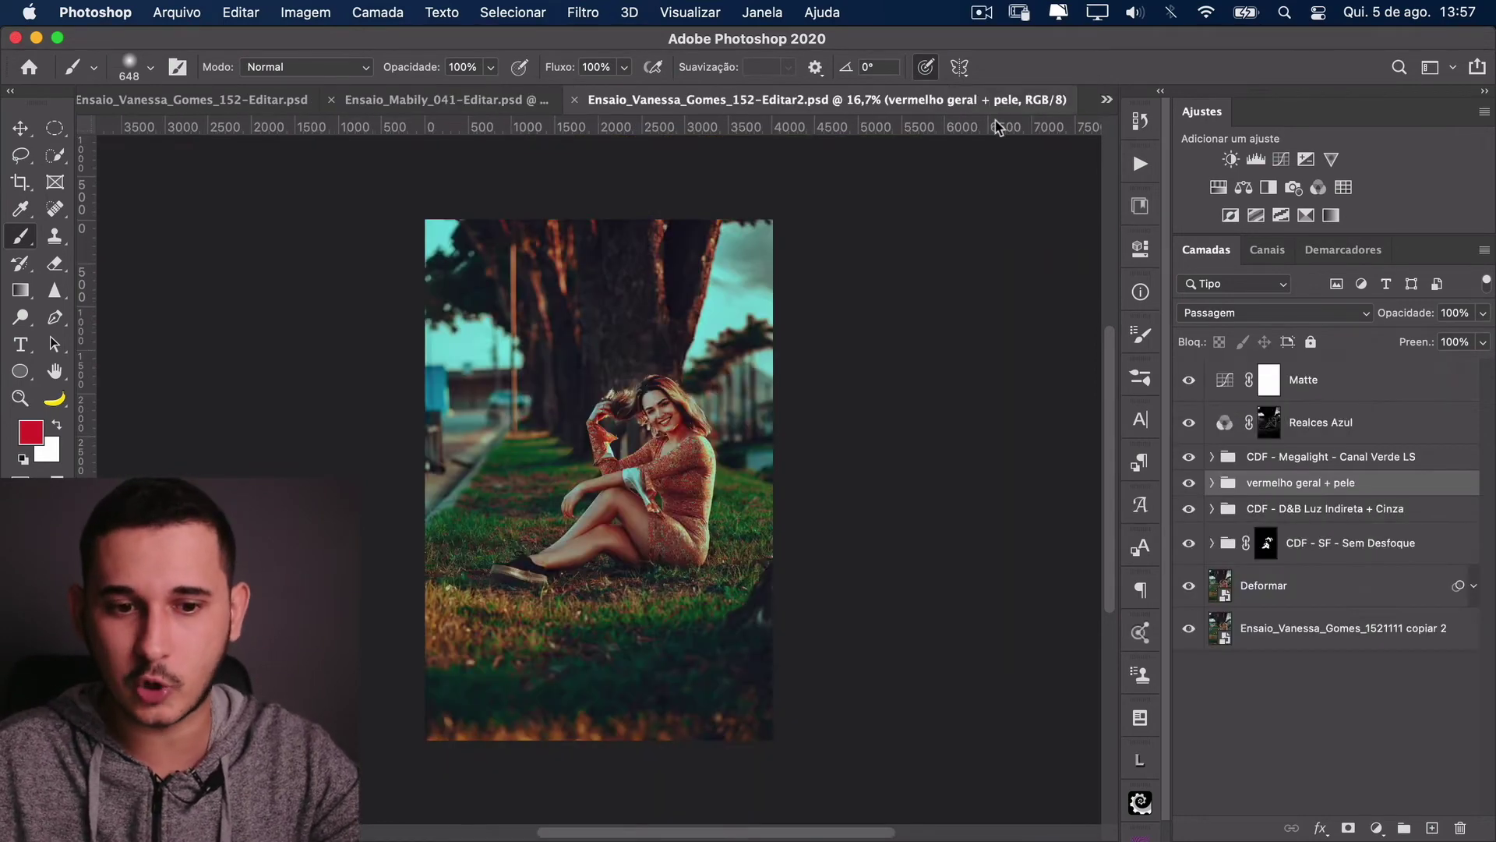
click(428, 94)
key(super+w)
click(854, 459)
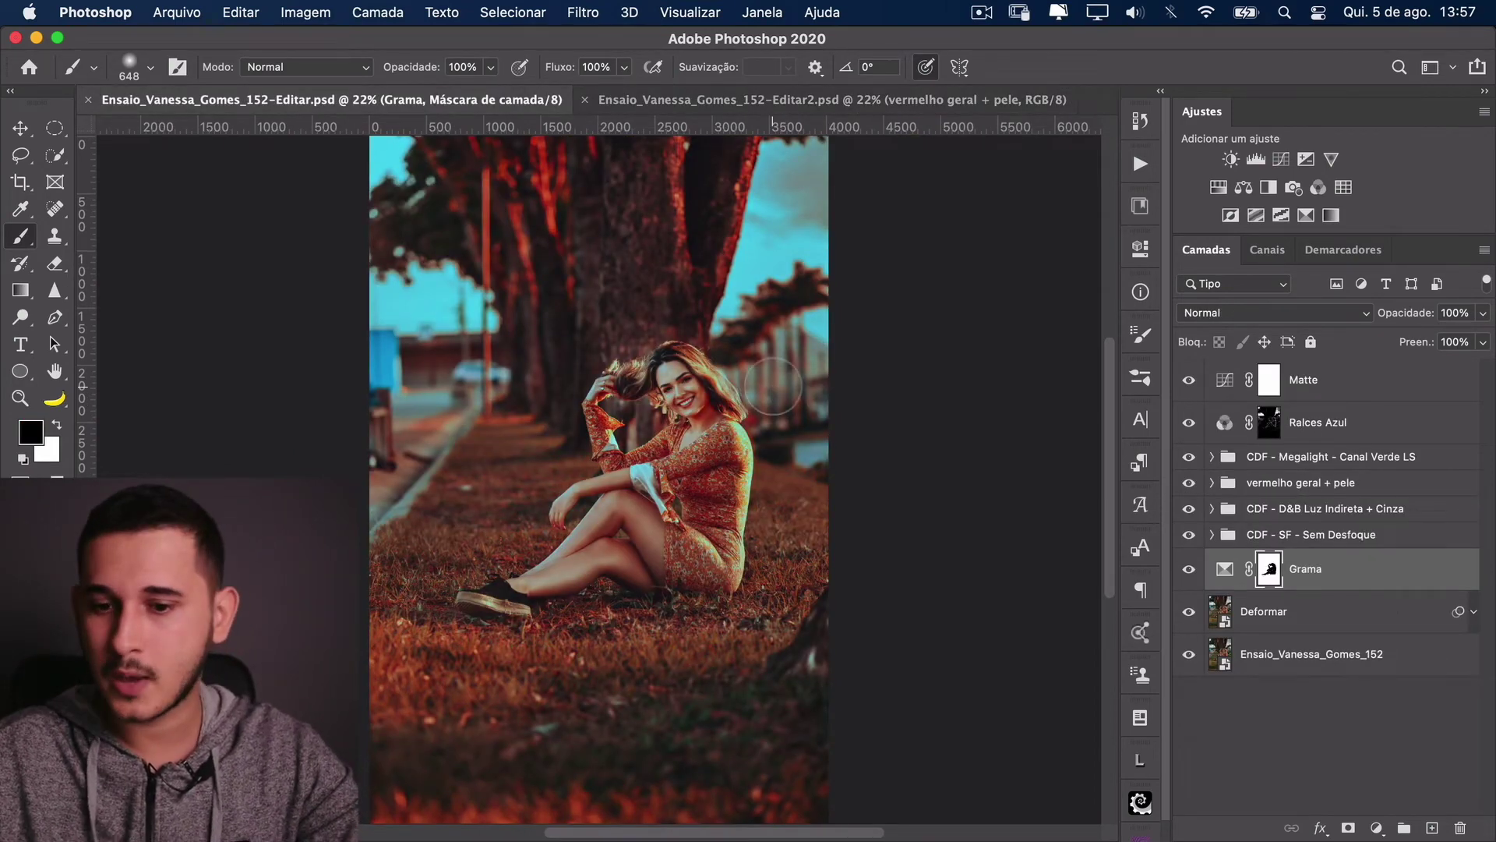
Step: Hide every layer from Deformar up to Matte and select the base raw smart object layer
drag(1188, 612, 1171, 343)
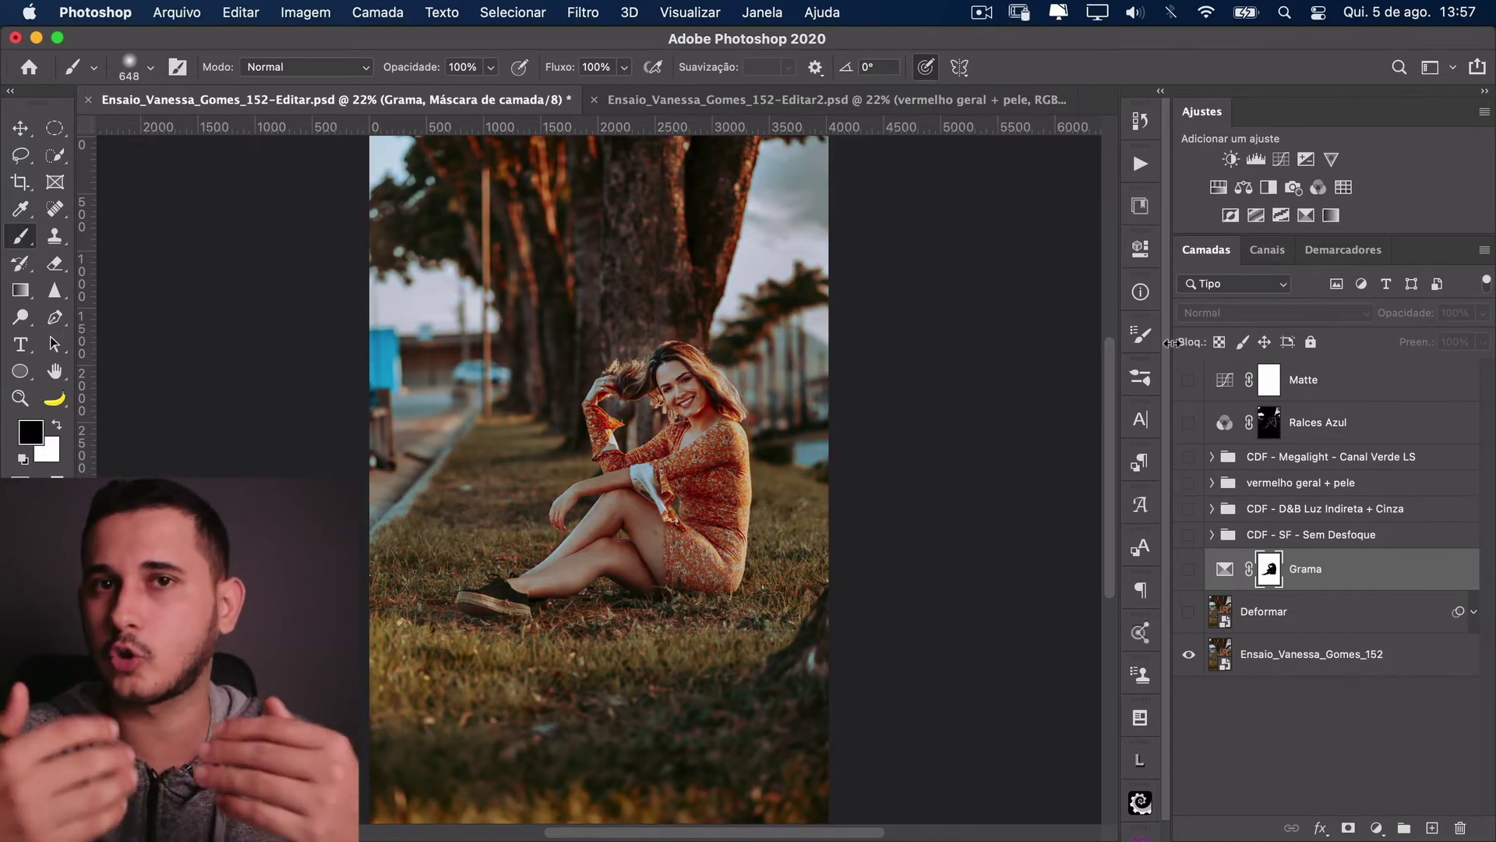
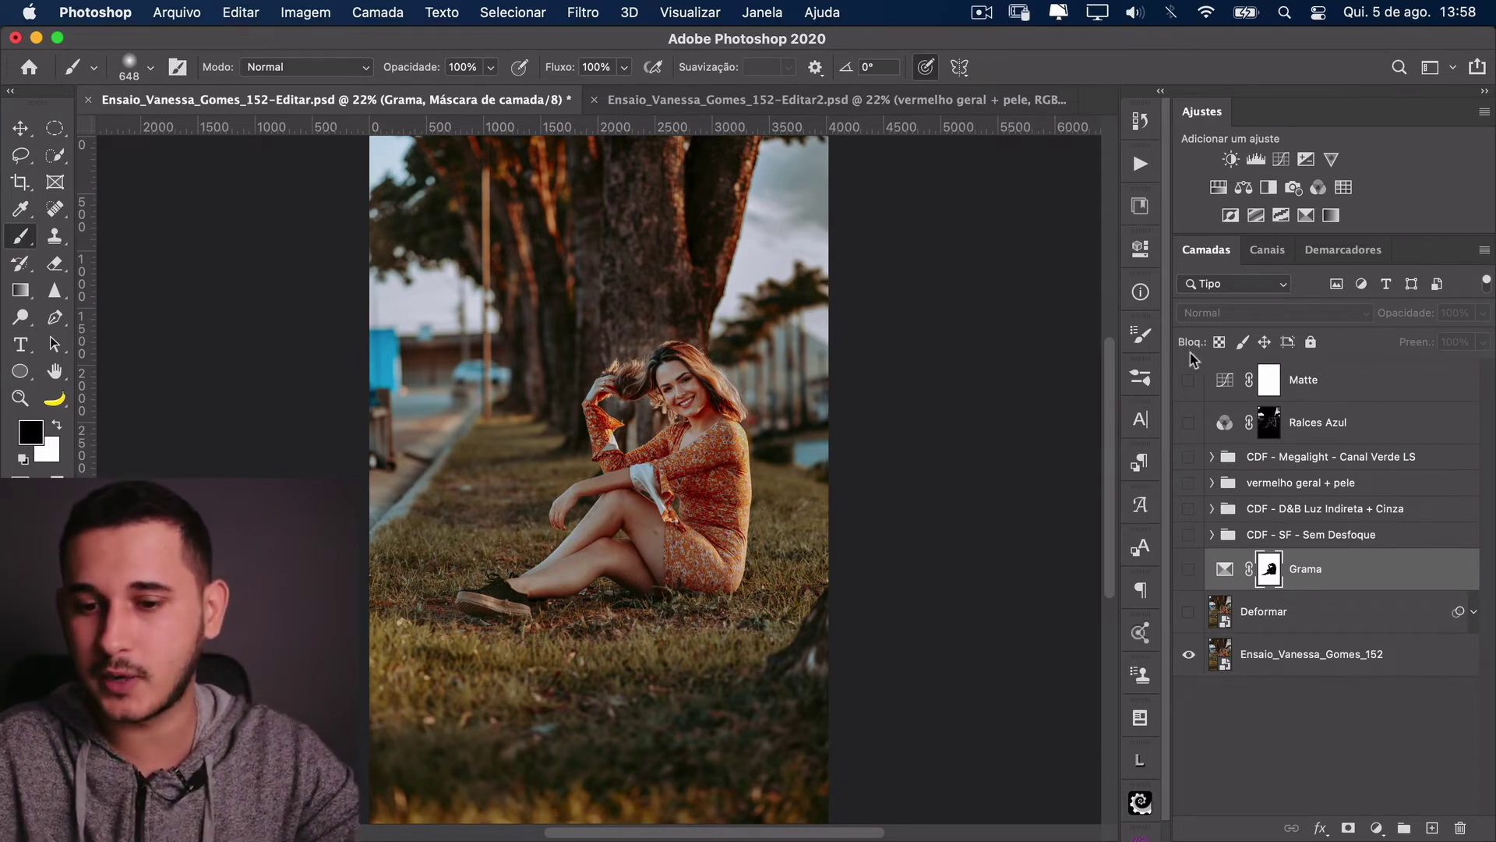
click(1362, 671)
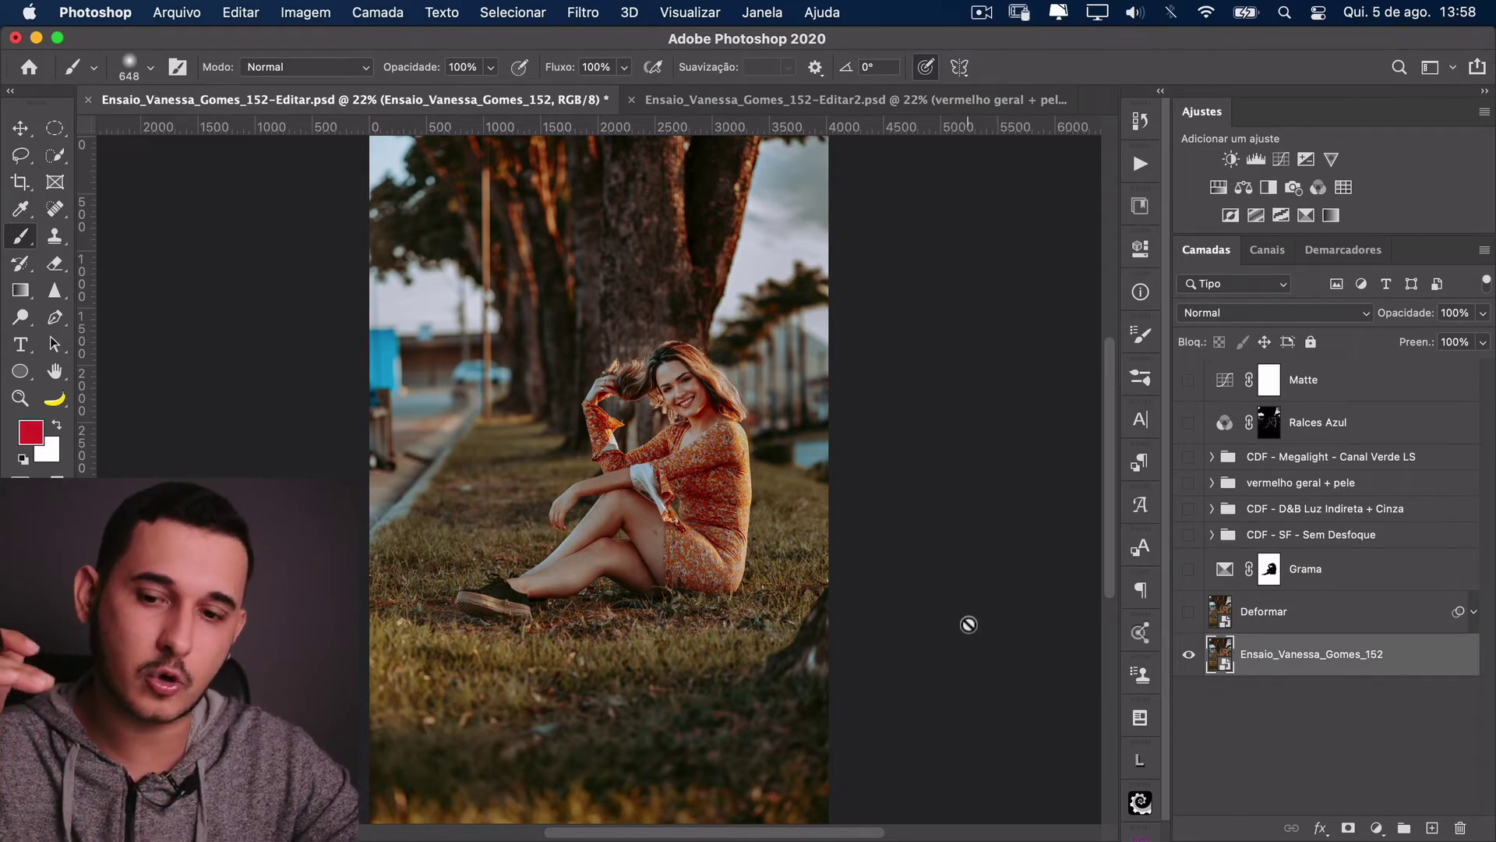
Step: Switch to Lightroom Classic and find the selected portrait's option Abrir como objeto inteligente no Photoshop
key(super+Tab)
key(super+Tab)
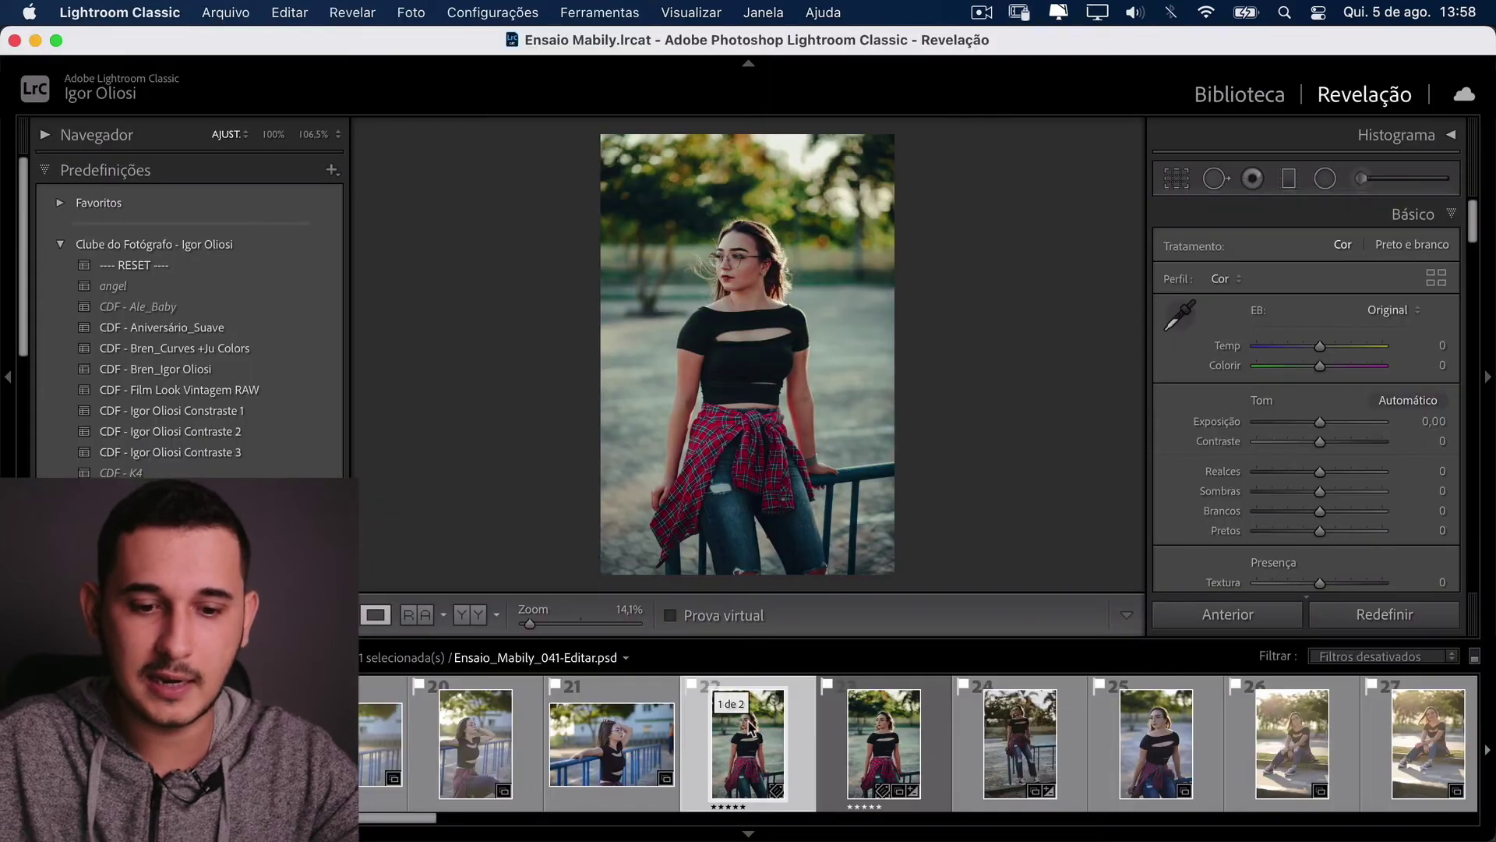
right_click(750, 728)
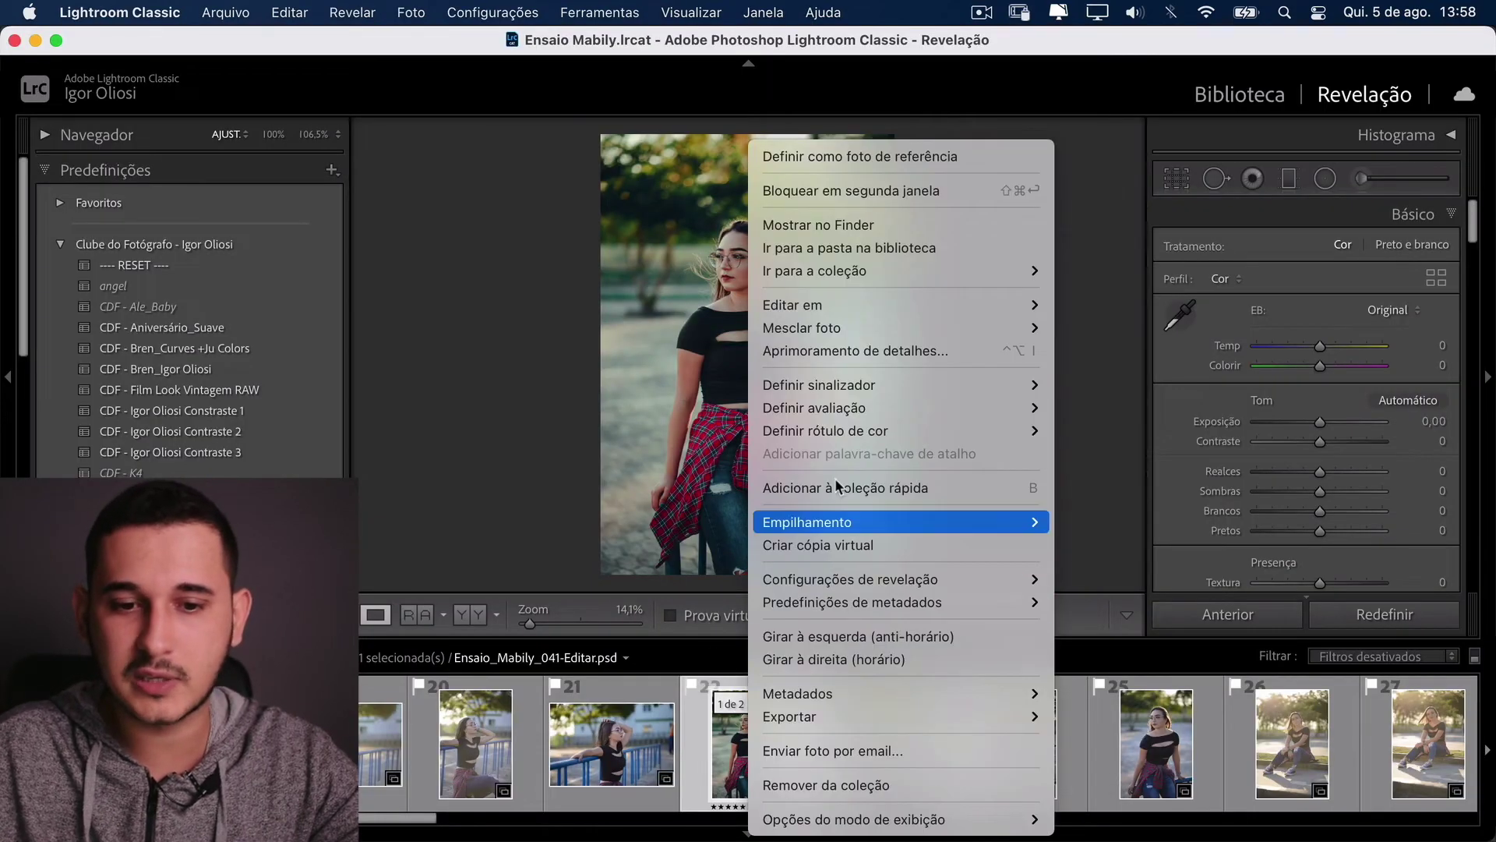
mouse_move(974, 305)
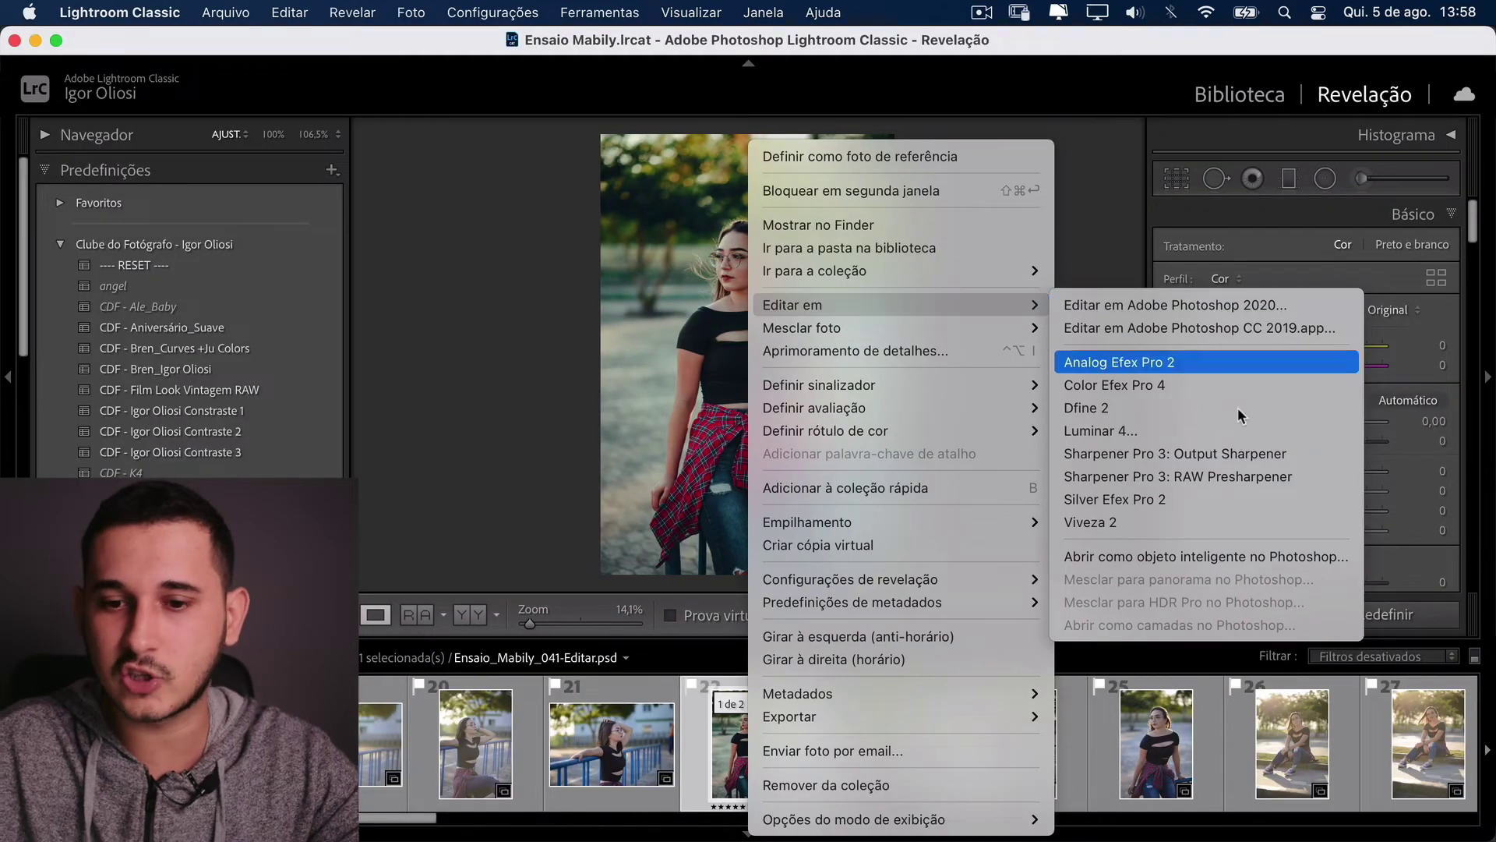
click(1249, 555)
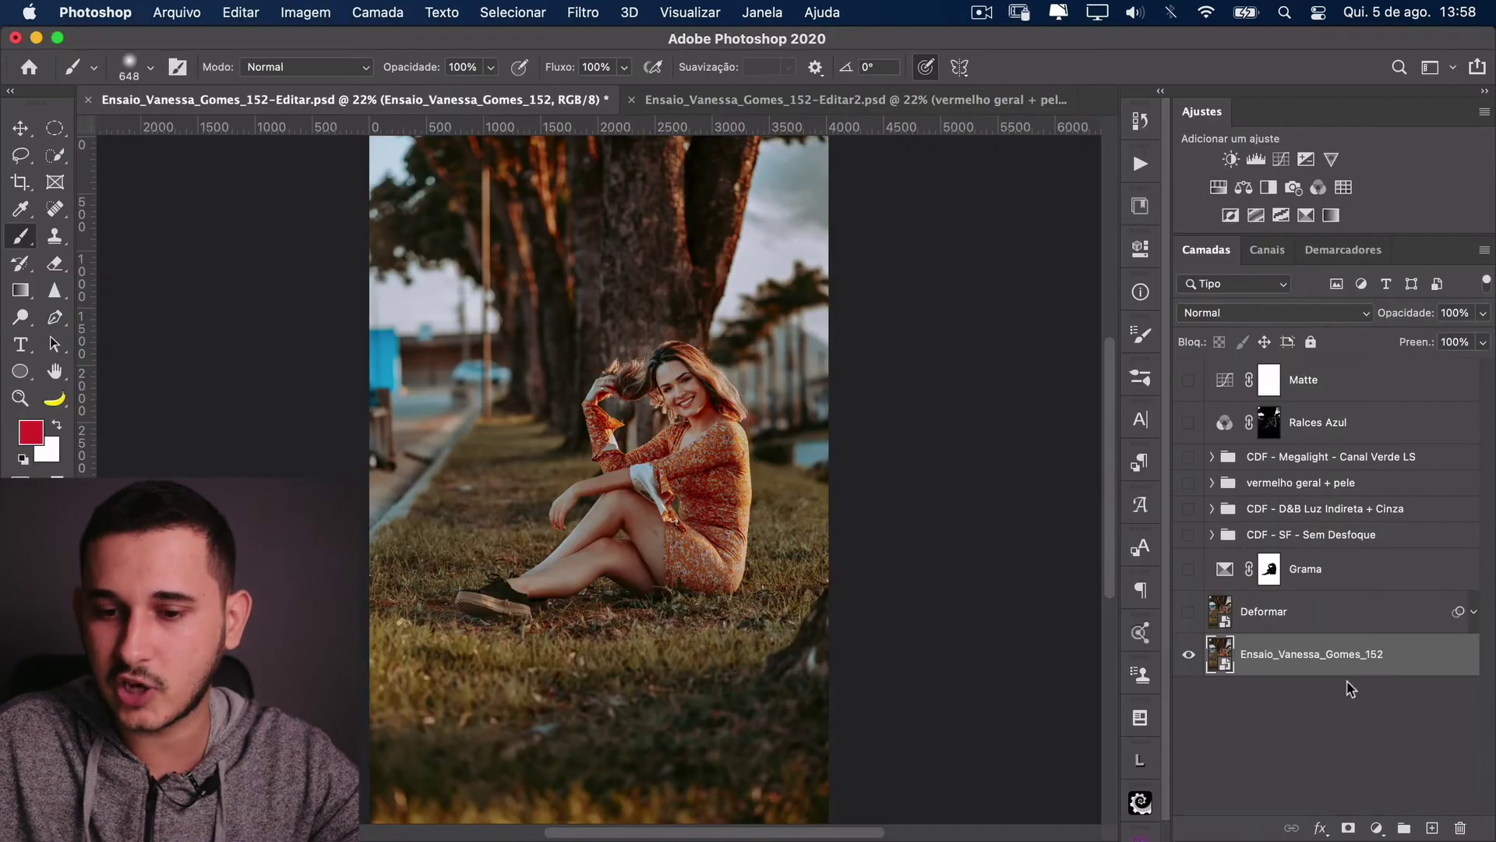
Step: Examine the base smart object's Básico and Detalhe settings in Camera Raw, then leave without applying changes
double_click(1228, 670)
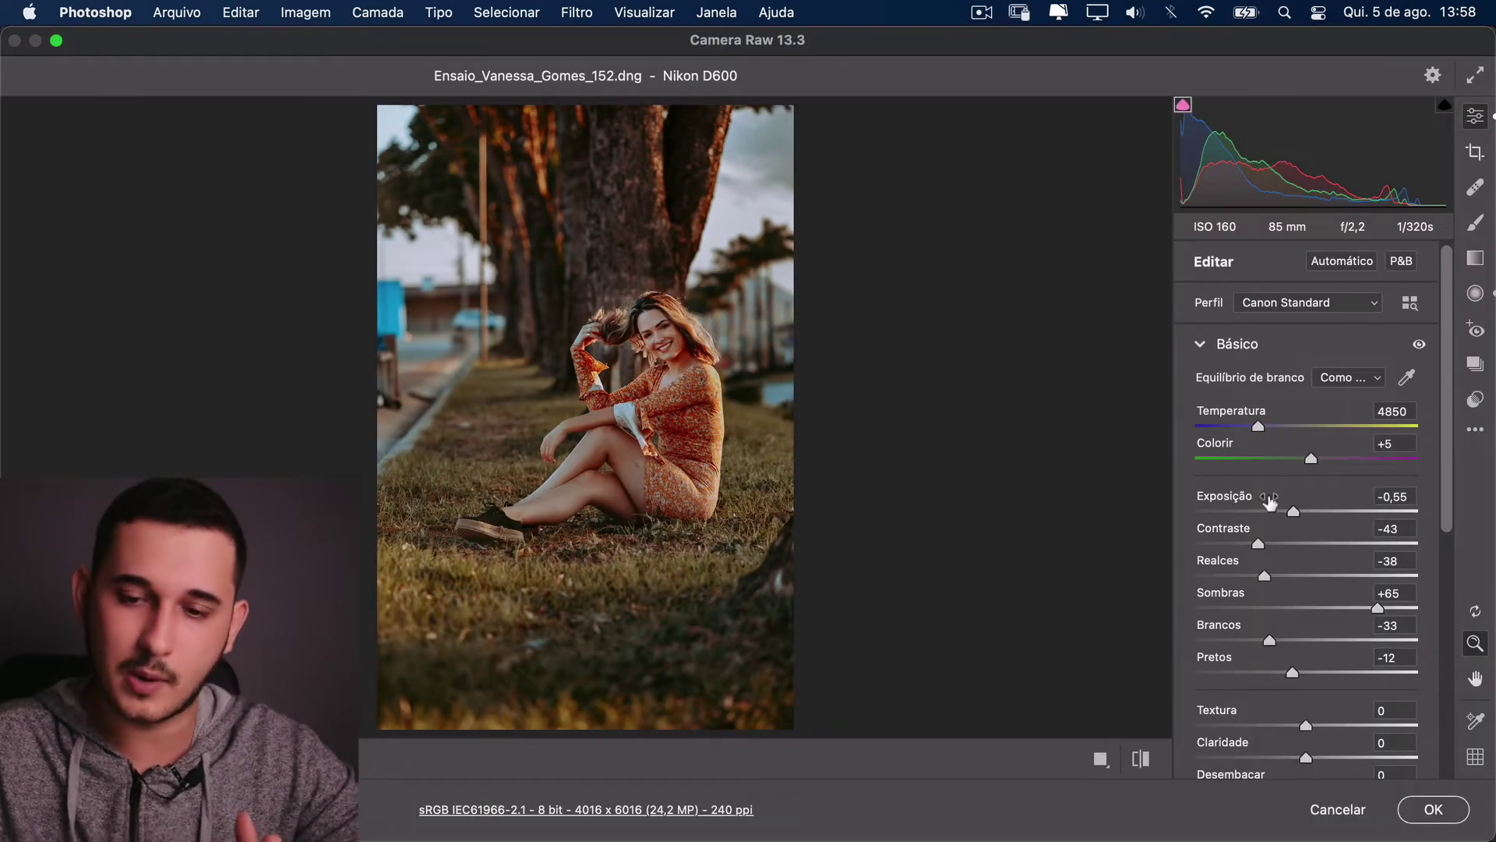
scroll(1446, 536, down, 6)
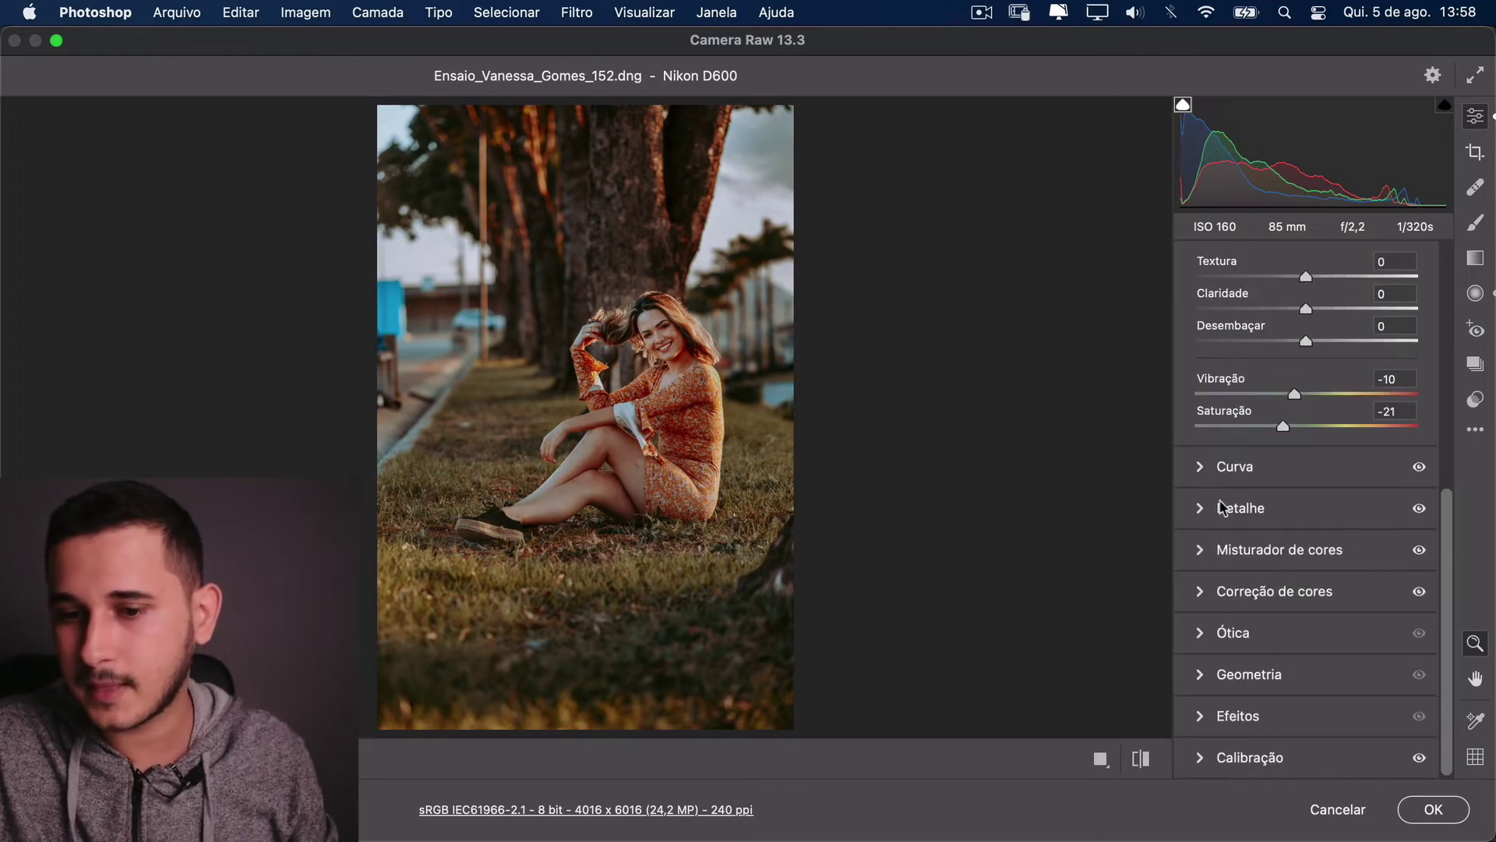
click(1199, 516)
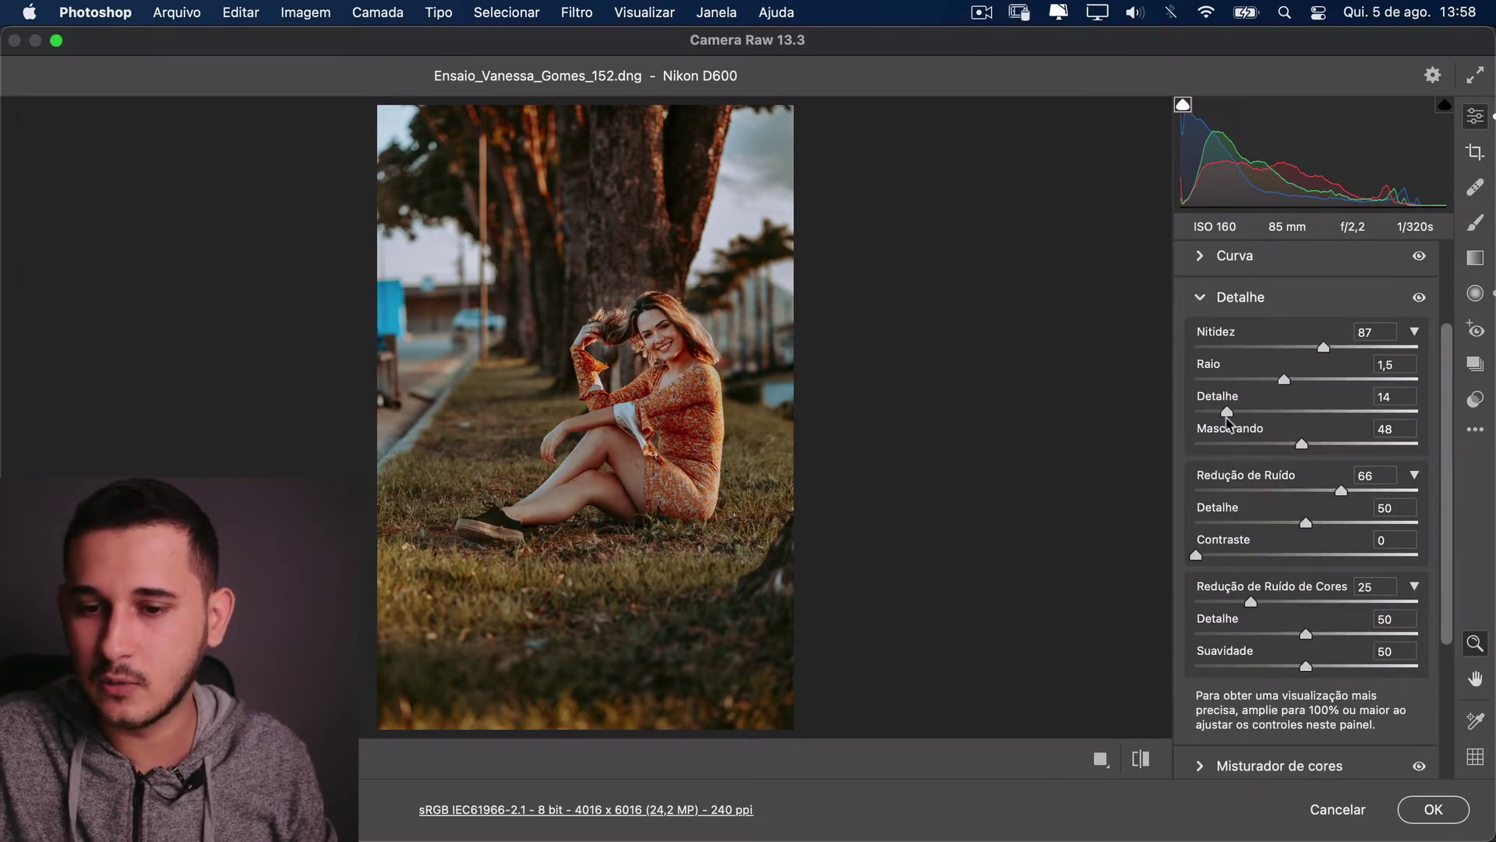
click(1338, 808)
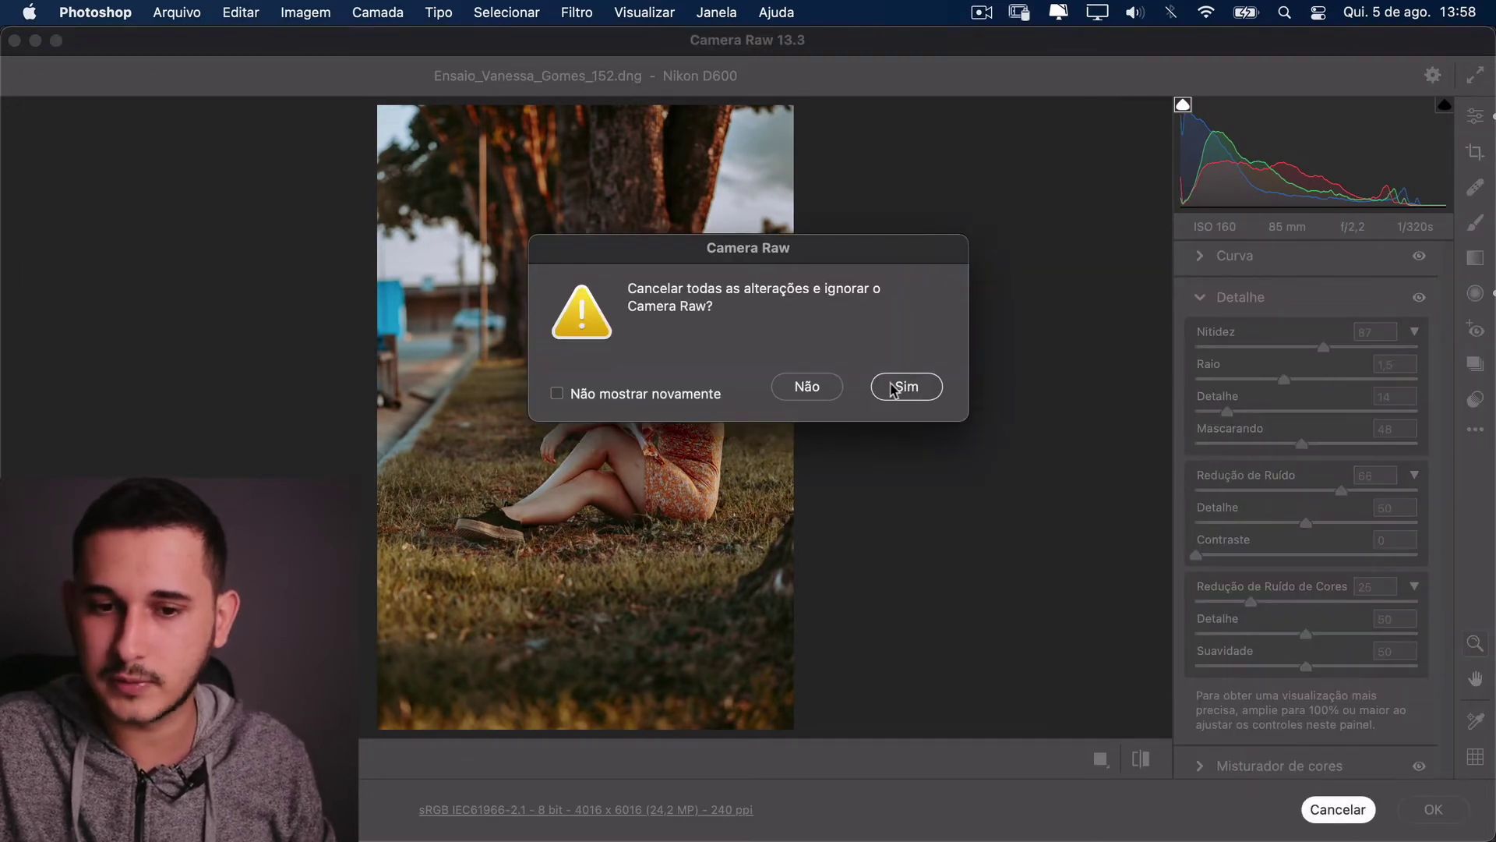
click(908, 386)
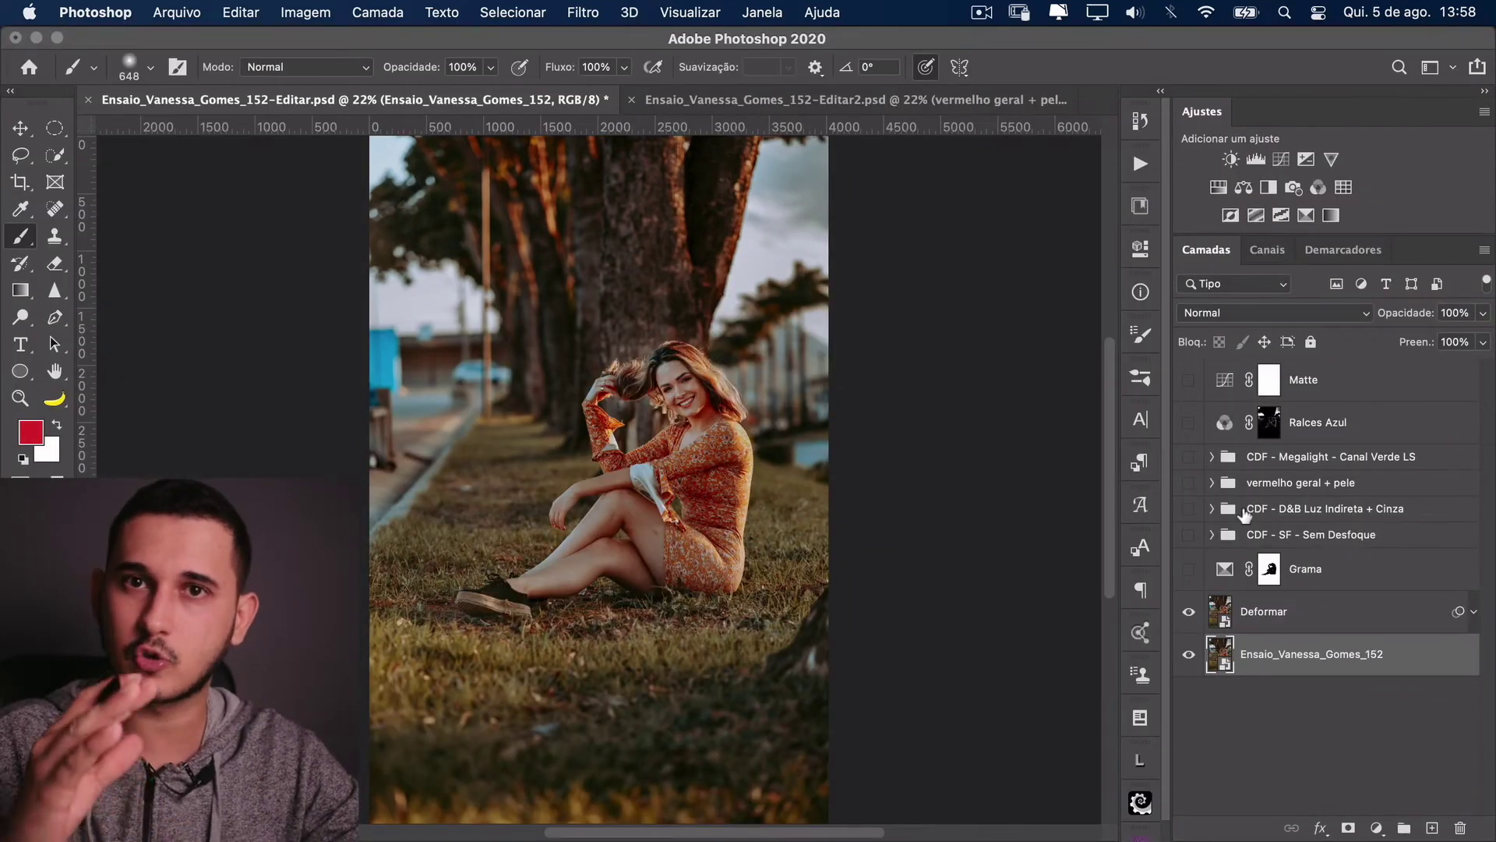
Step: Select the Deformar layer and toggle its visibility to compare the woman's reshaped body with the base layer
click(1325, 618)
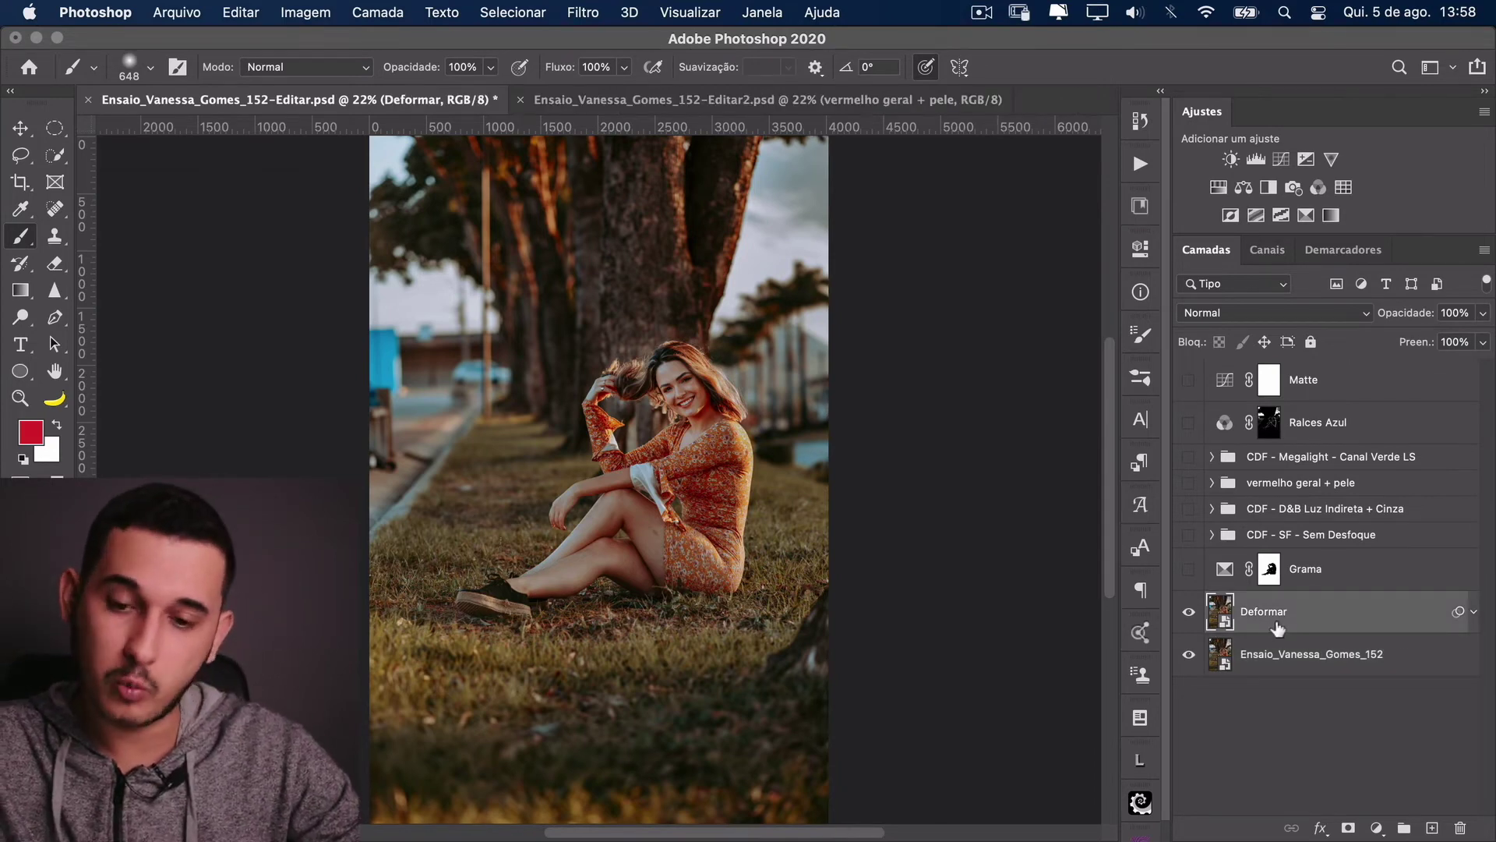
scroll(855, 561, up, 4)
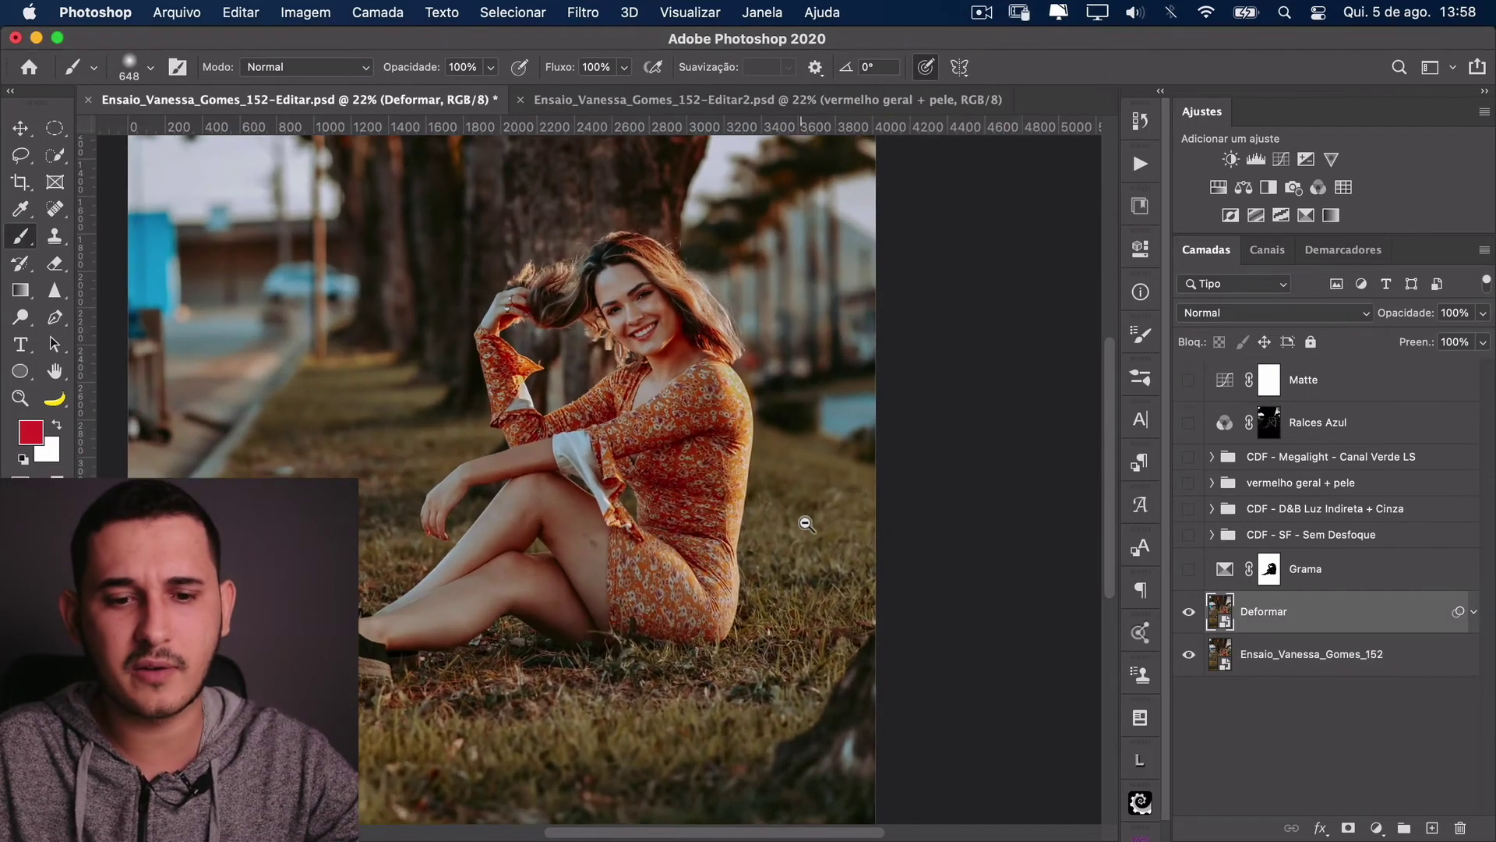
drag(956, 552, 943, 546)
click(1188, 614)
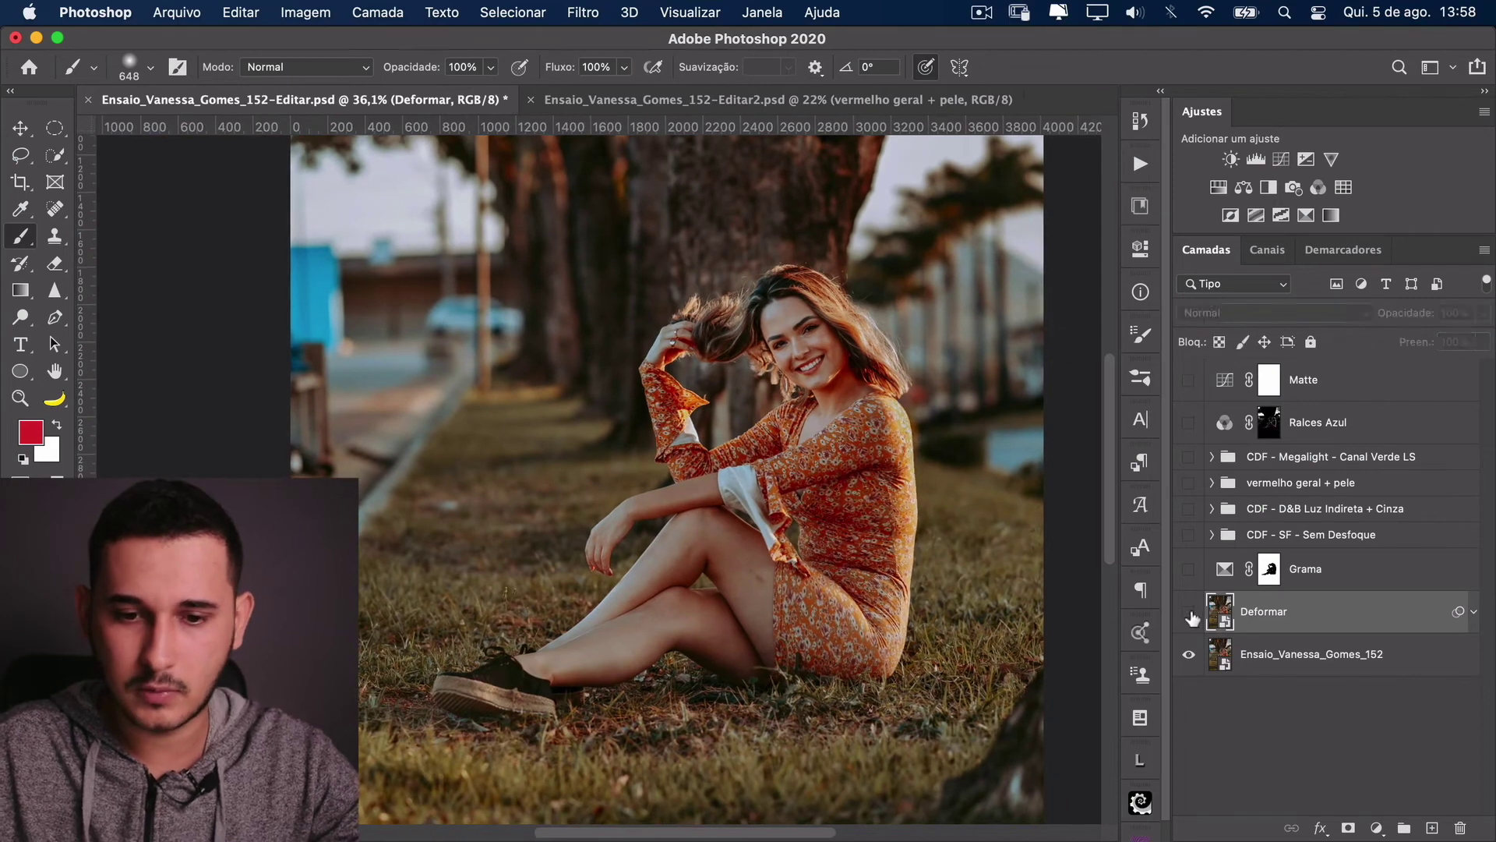
click(1189, 614)
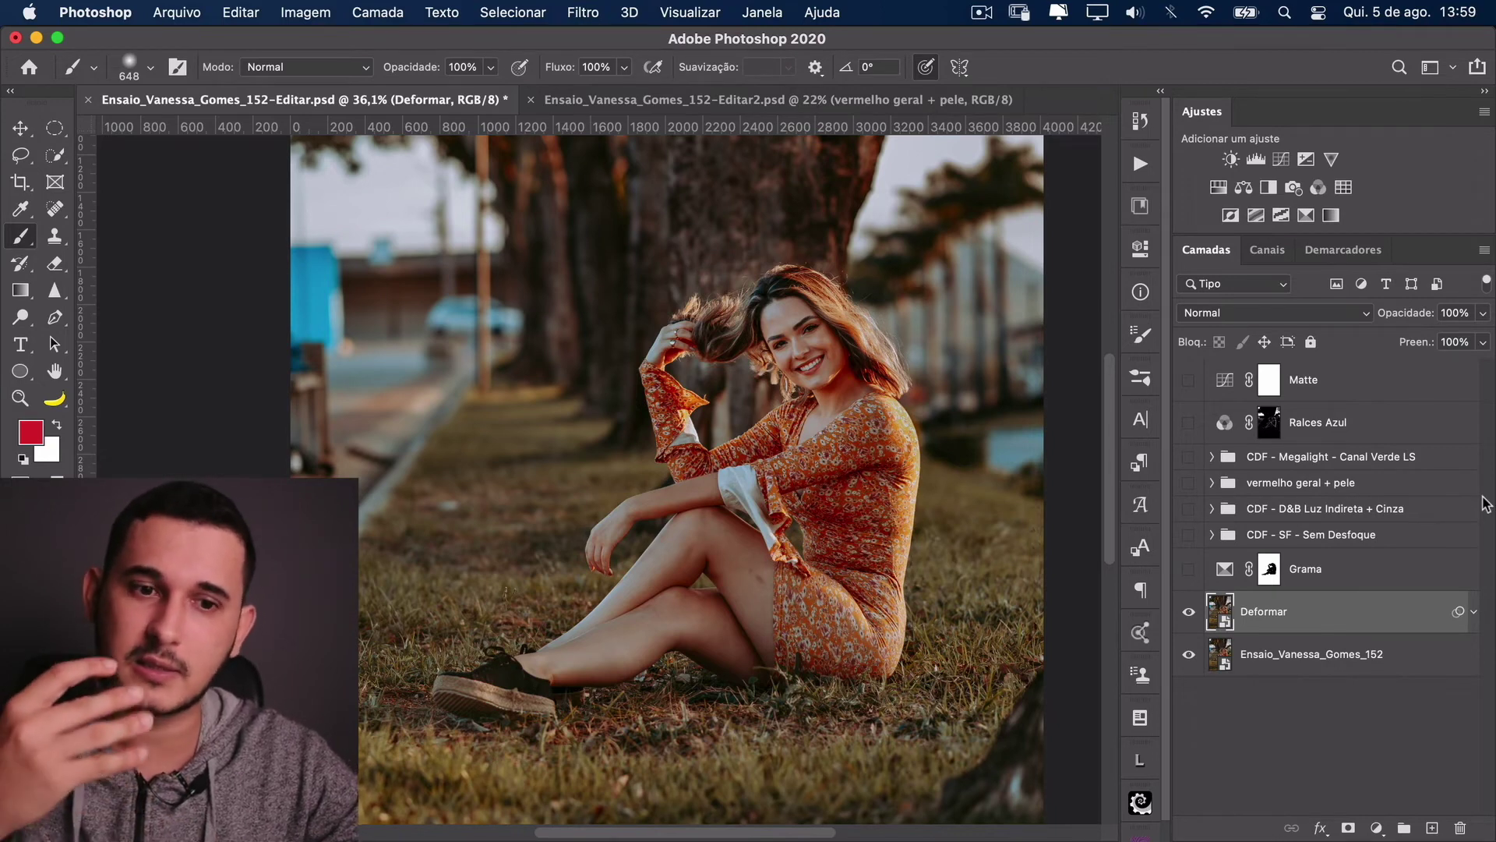
Step: In the Editar2.psd document, delete every layer and group above the base smart object, from Matte down to Deformar
click(799, 110)
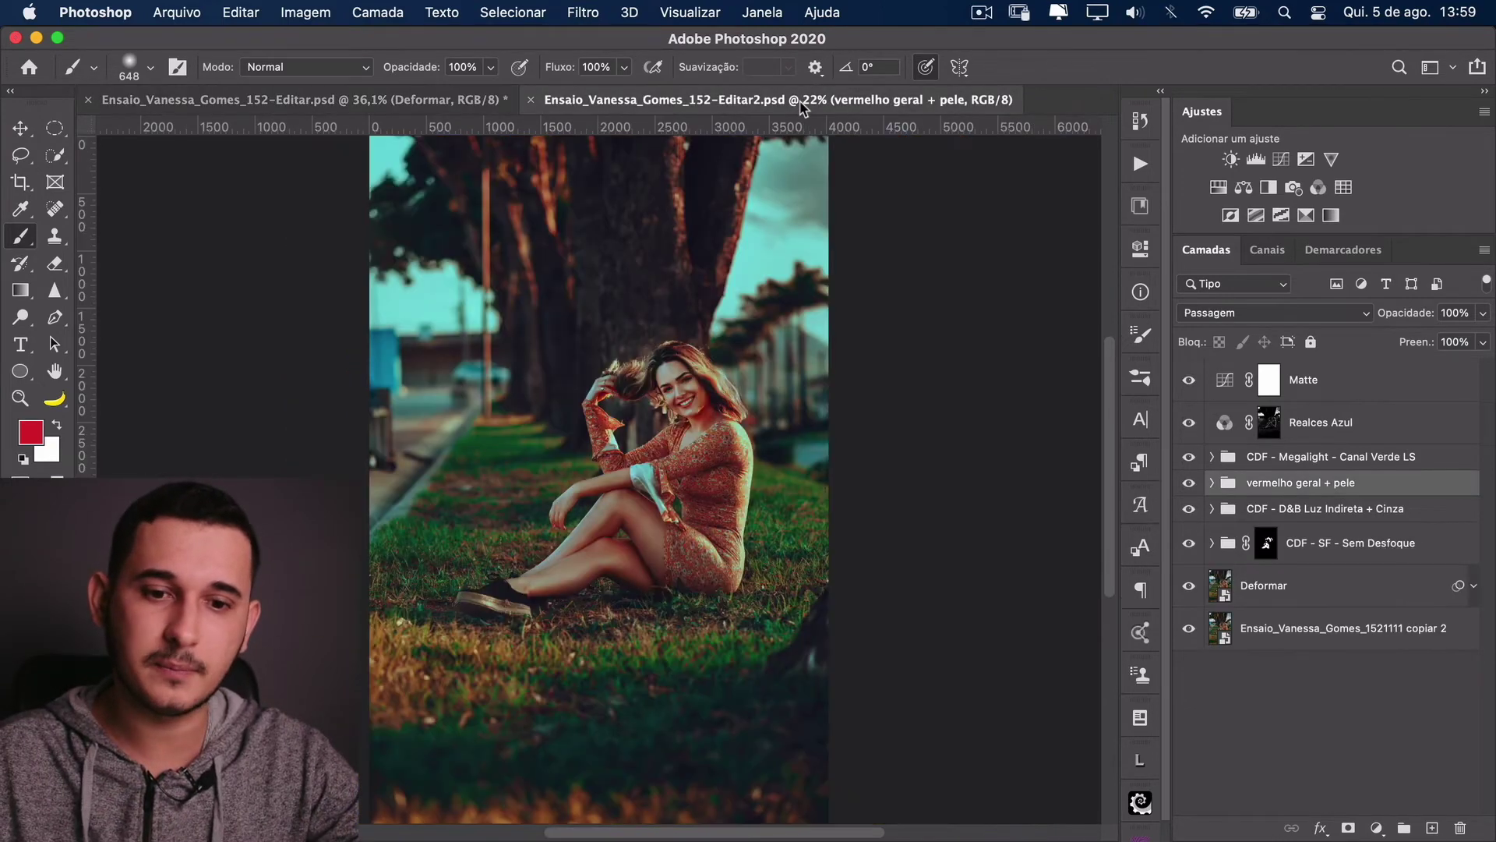
click(1378, 401)
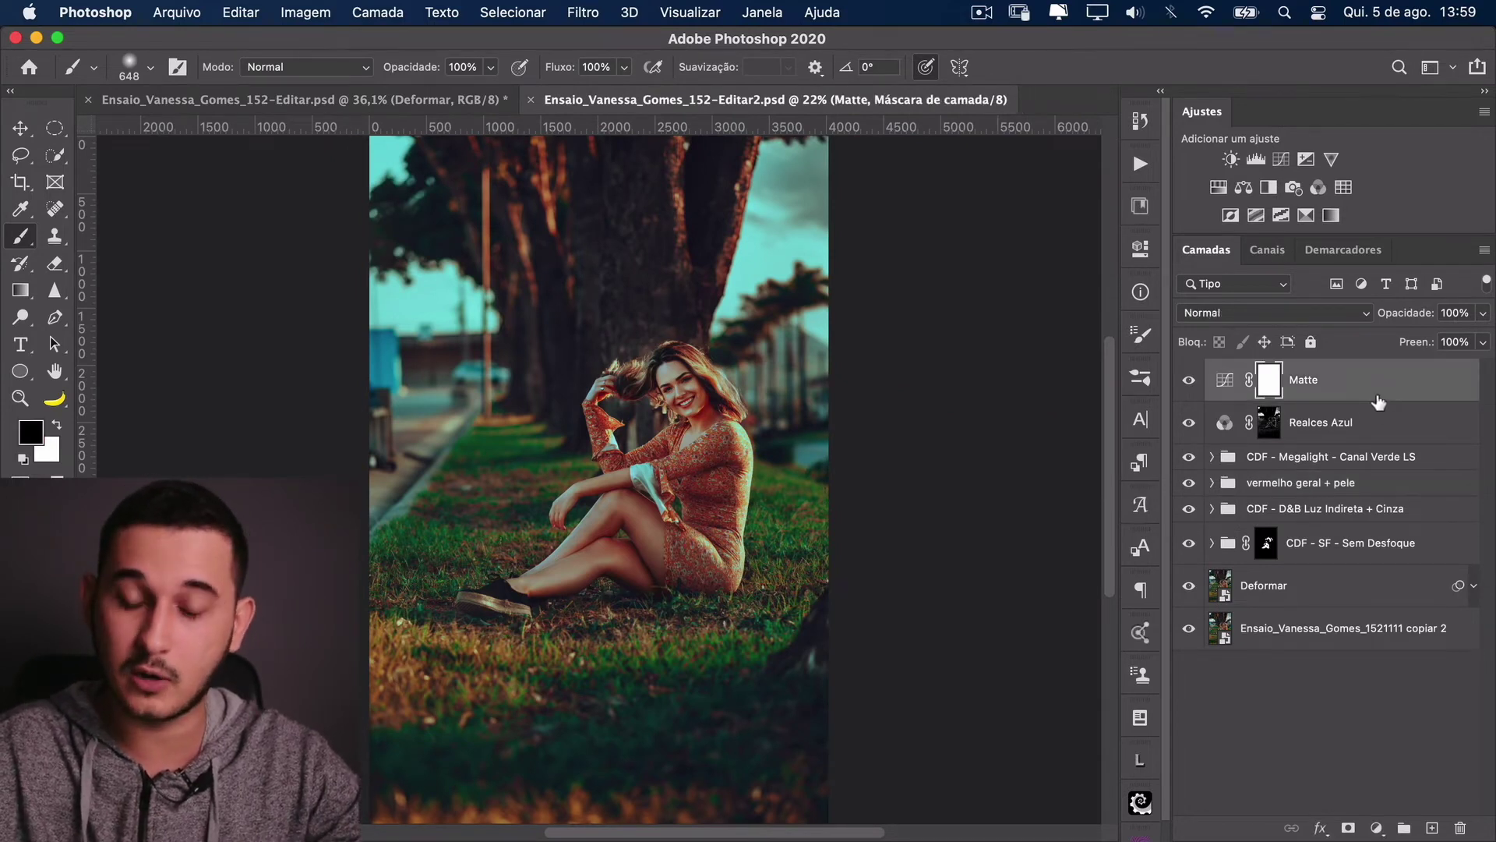
key(BackSpace)
key(BackSpace)
key(BackSpace)
key(BackSpace)
key(BackSpace)
key(BackSpace)
key(BackSpace)
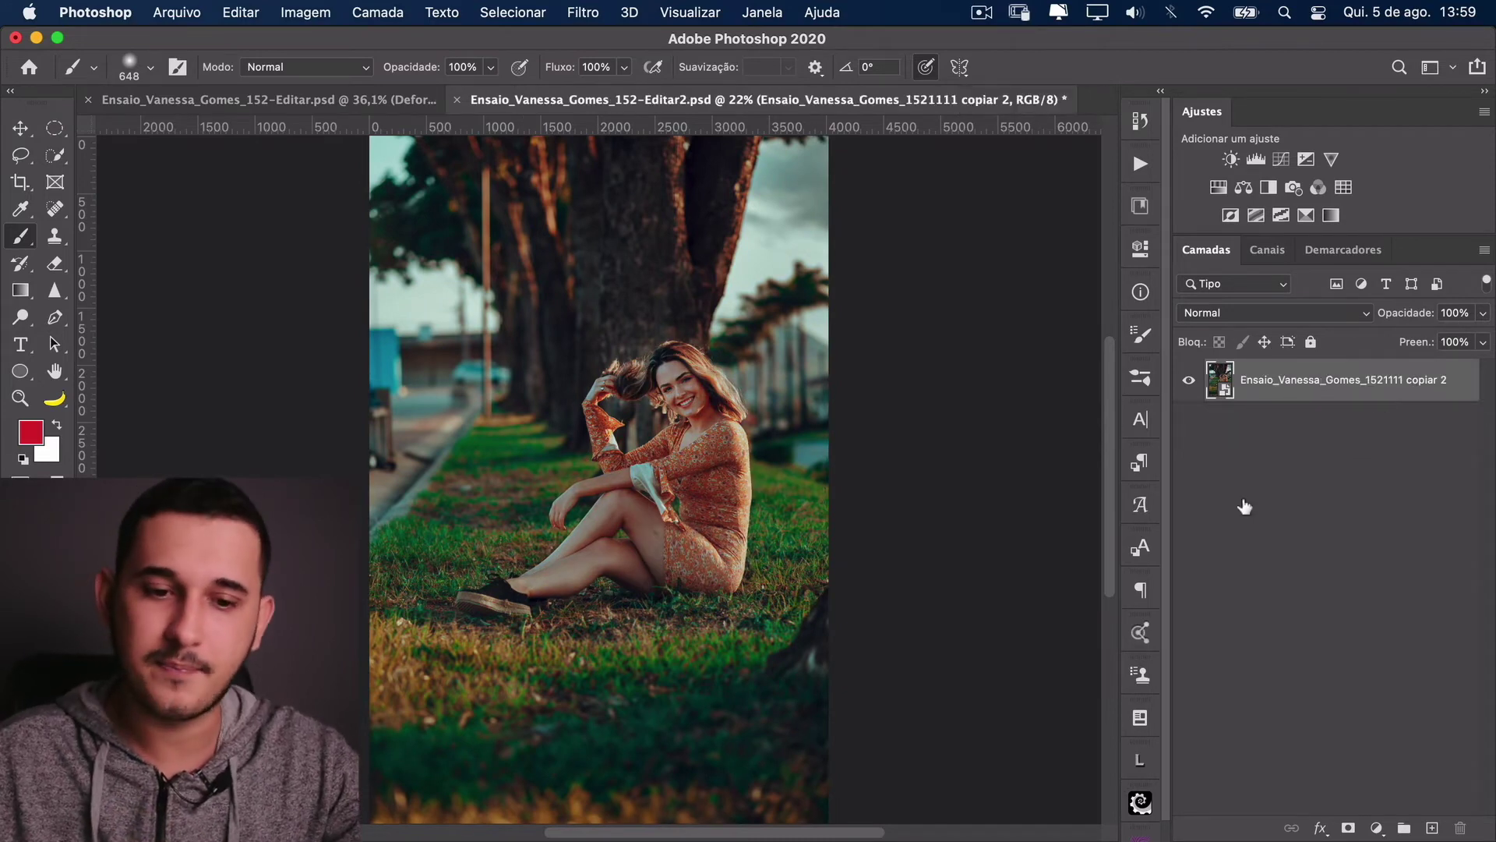
Step: Compare the two open documents and duplicate the base smart object layer in Editar2.psd
click(407, 103)
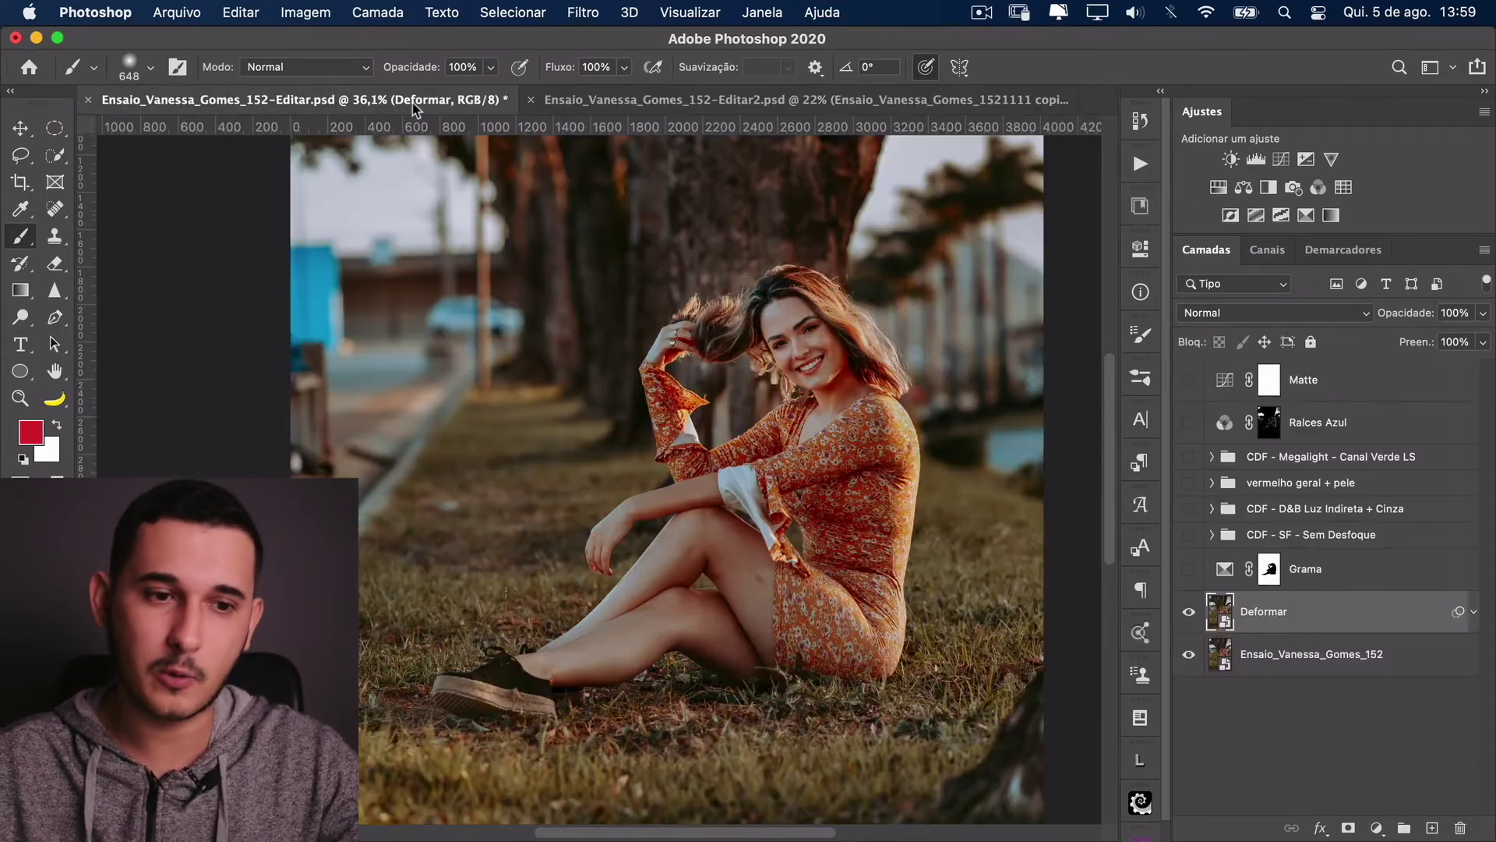
click(643, 98)
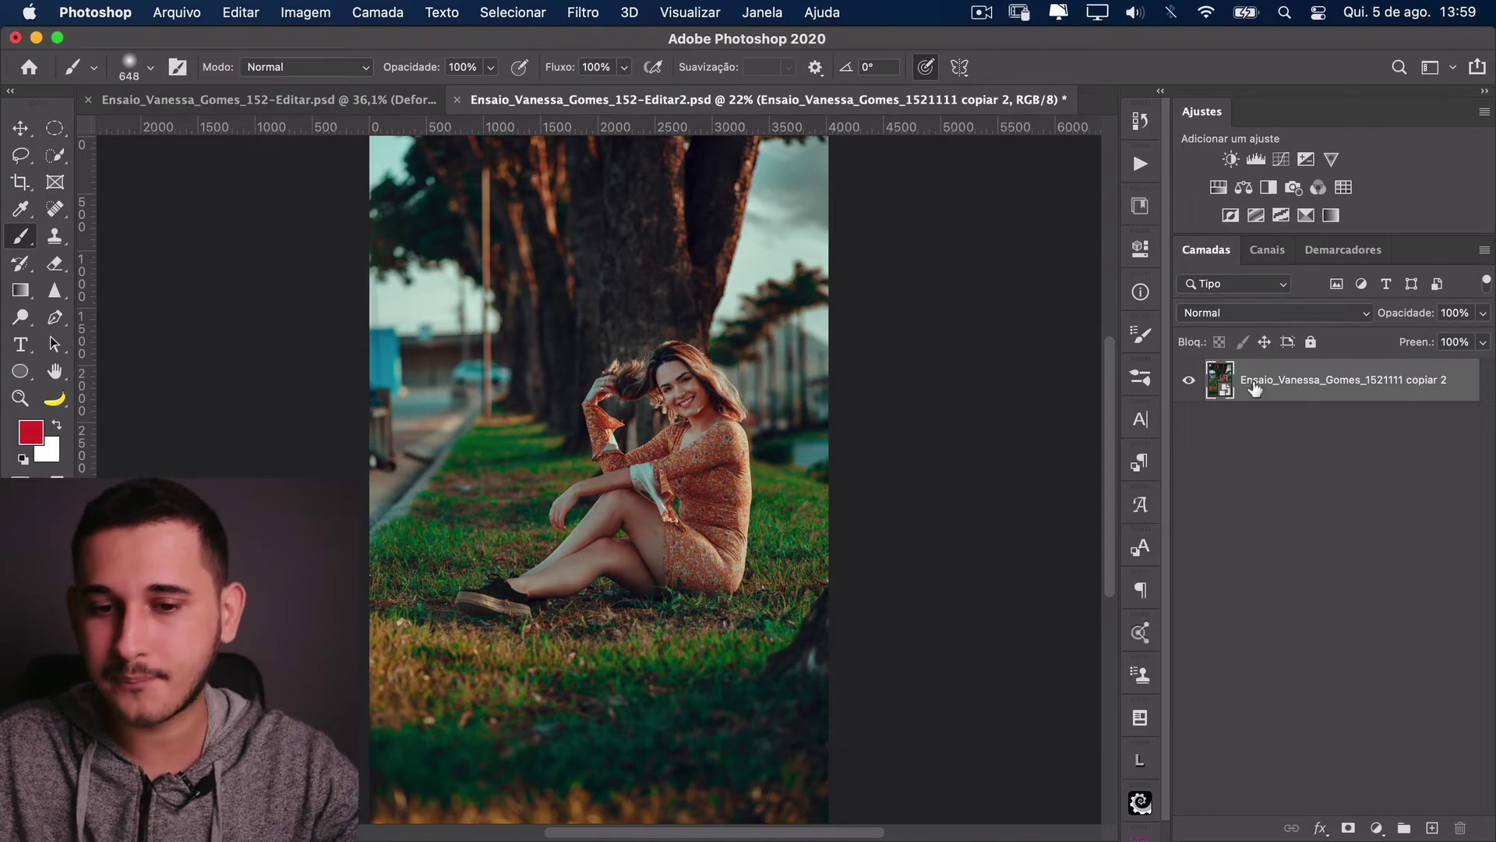
key(super+j)
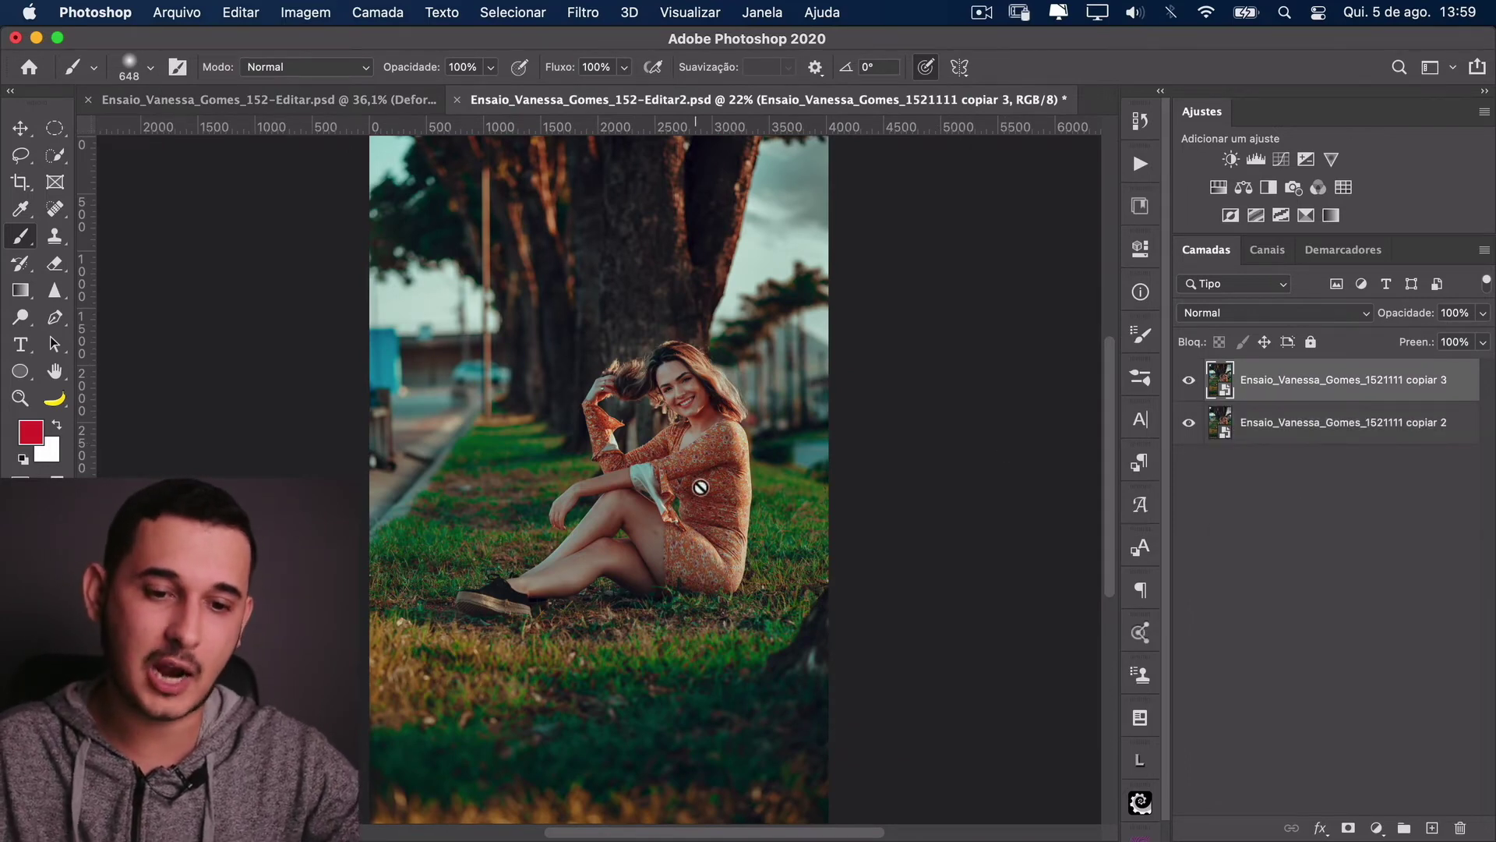
scroll(811, 518, up, 4)
Step: Return to the first document and show the CDF - Megalight - Canal Verde LS and CDF - D&B Luz Indireta + Cinza groups
key(ctrl+Tab)
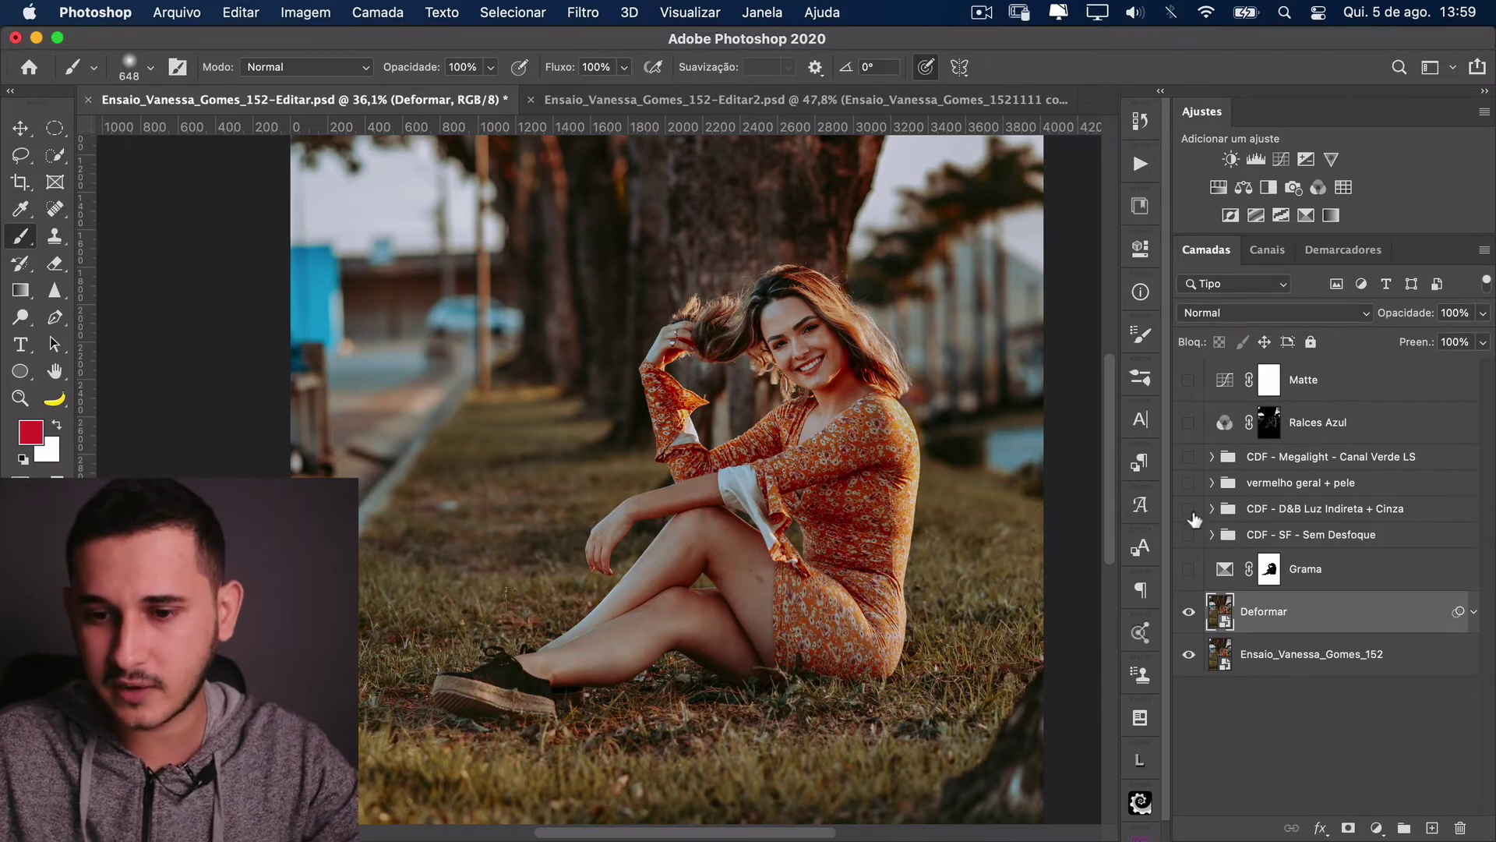
click(1188, 456)
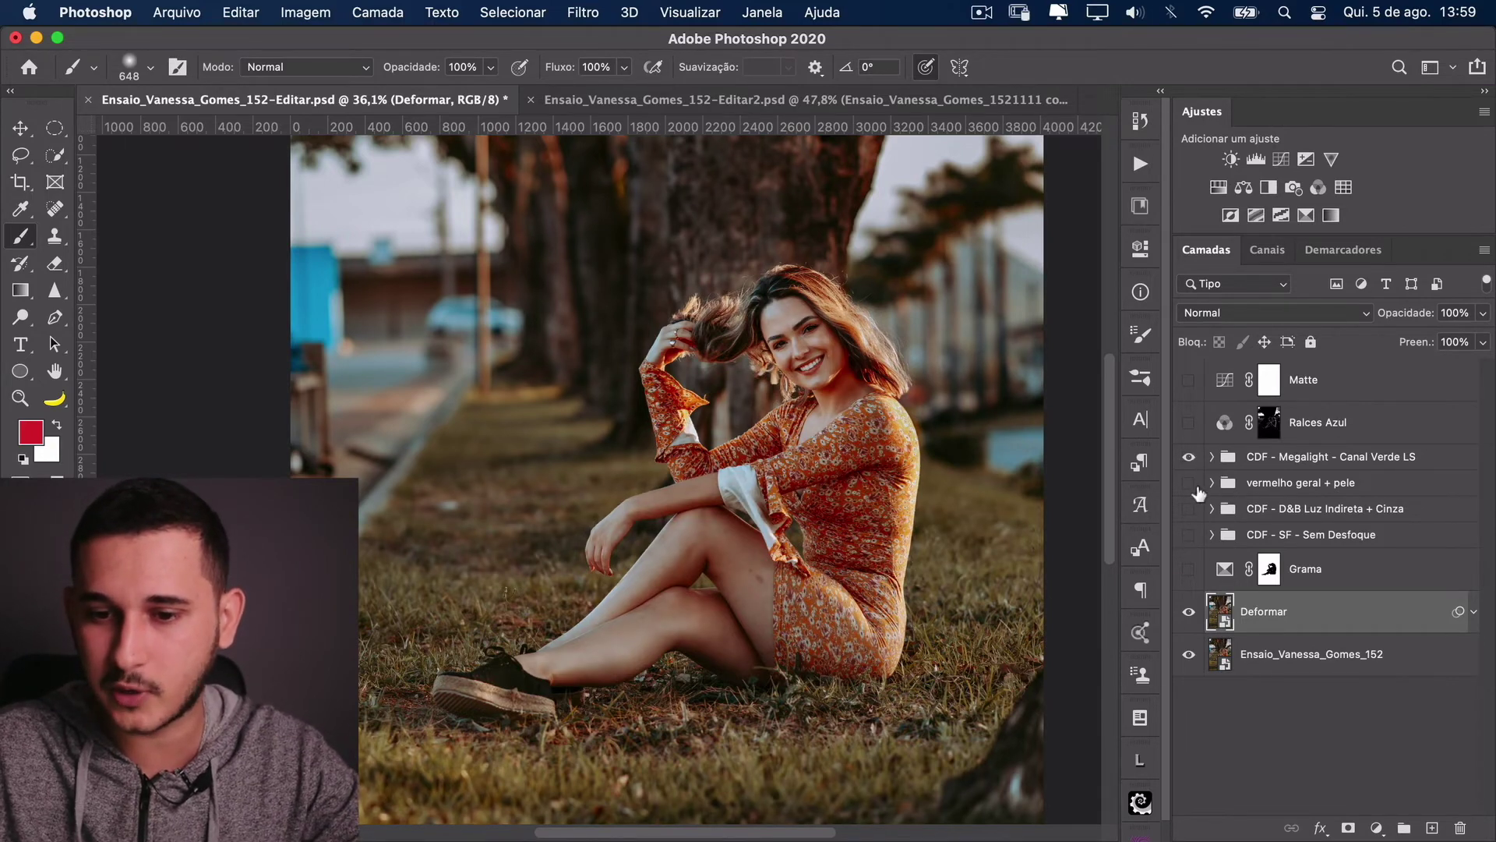
click(1189, 509)
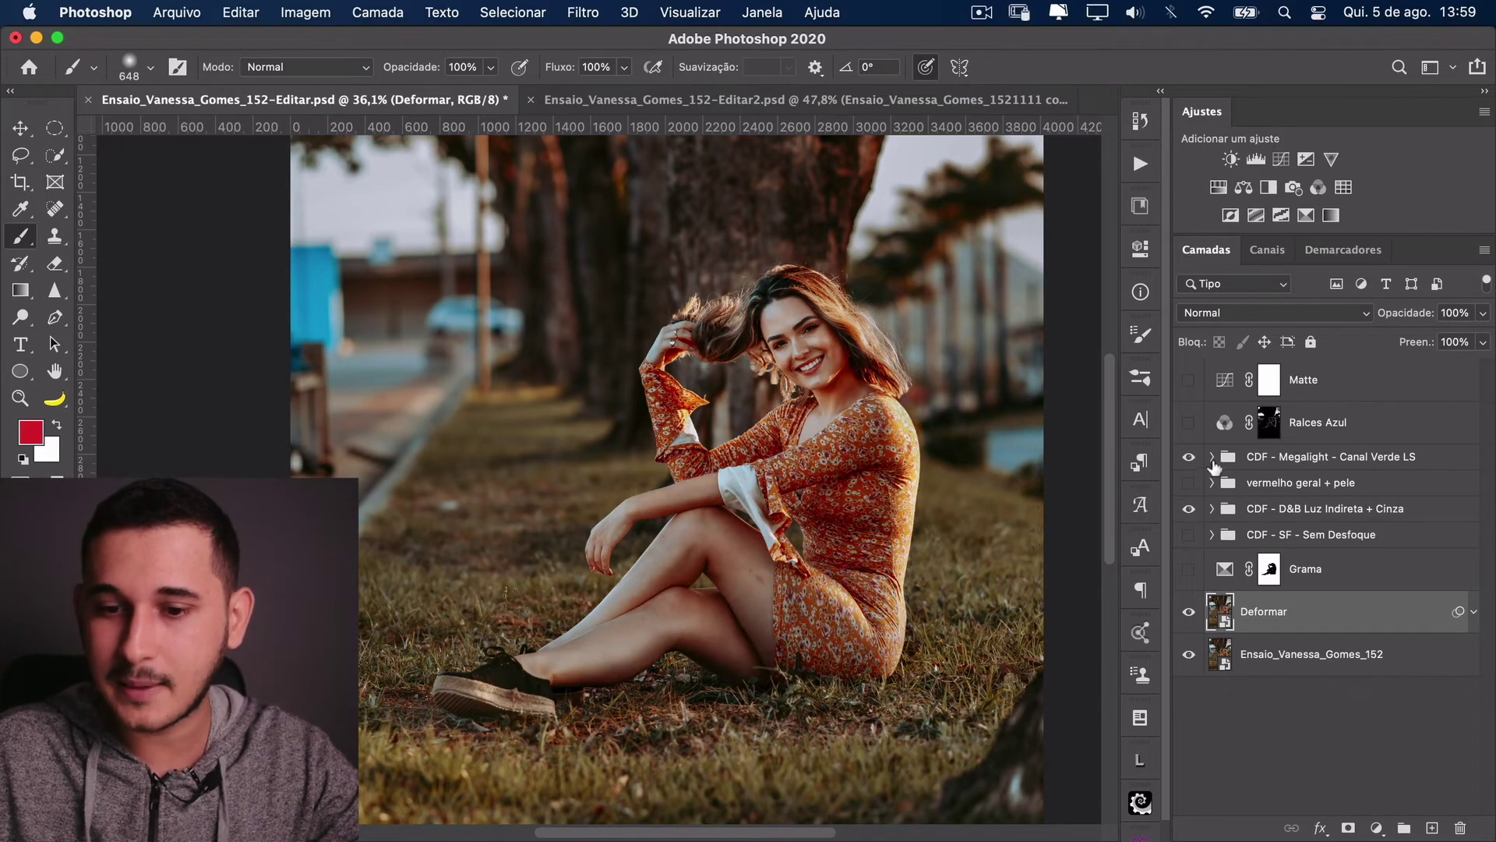
Step: Expand the CDF - Megalight - Canal Verde LS group, compare the image with and without it, and inspect the Luz - Megalight mask
click(1212, 456)
alt+click(1288, 544)
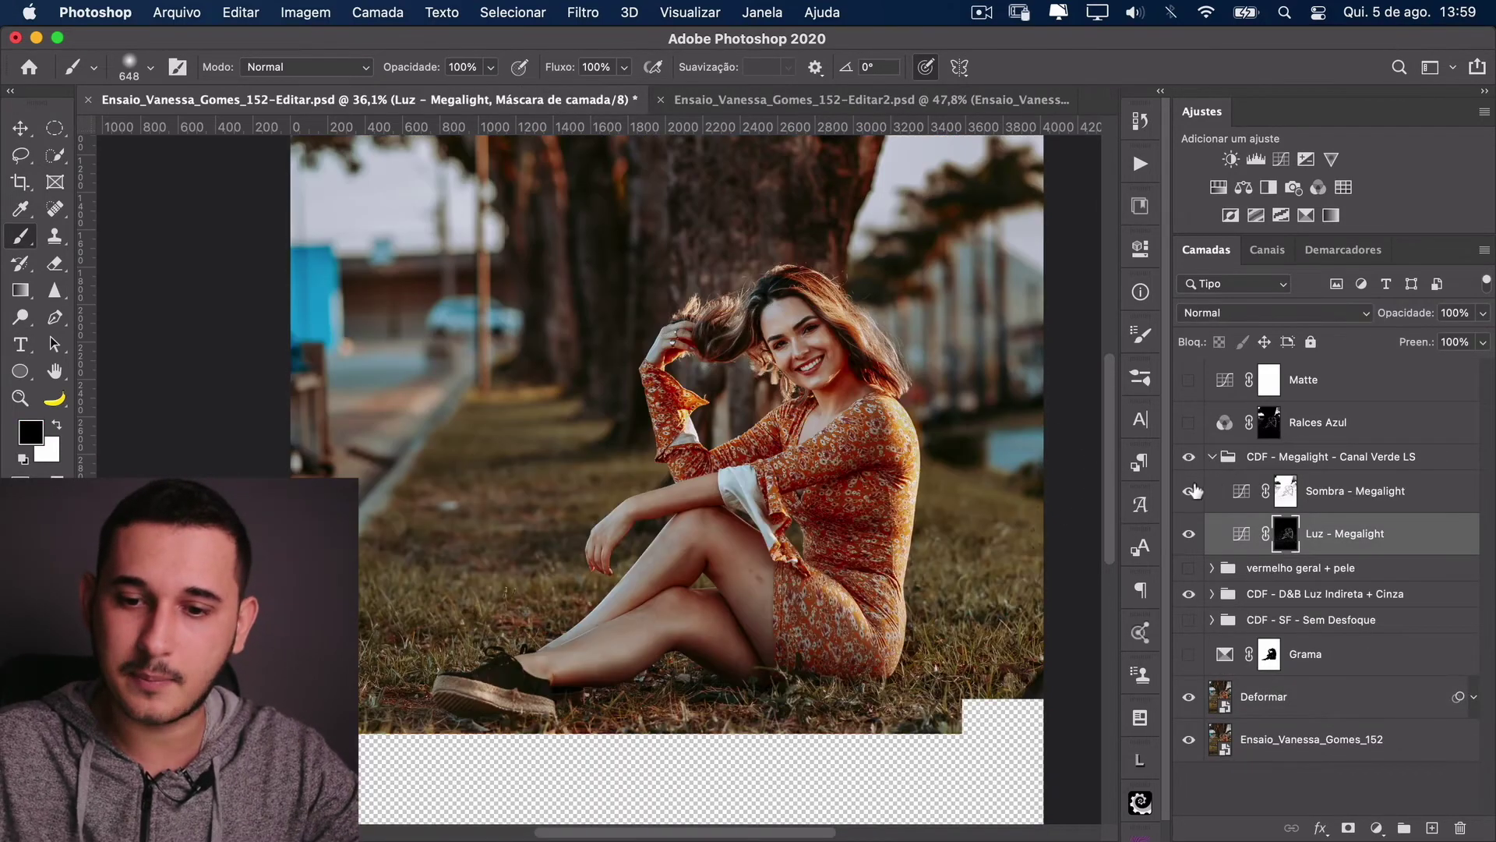
click(1189, 459)
click(1189, 458)
click(1189, 457)
click(1189, 457)
click(1189, 458)
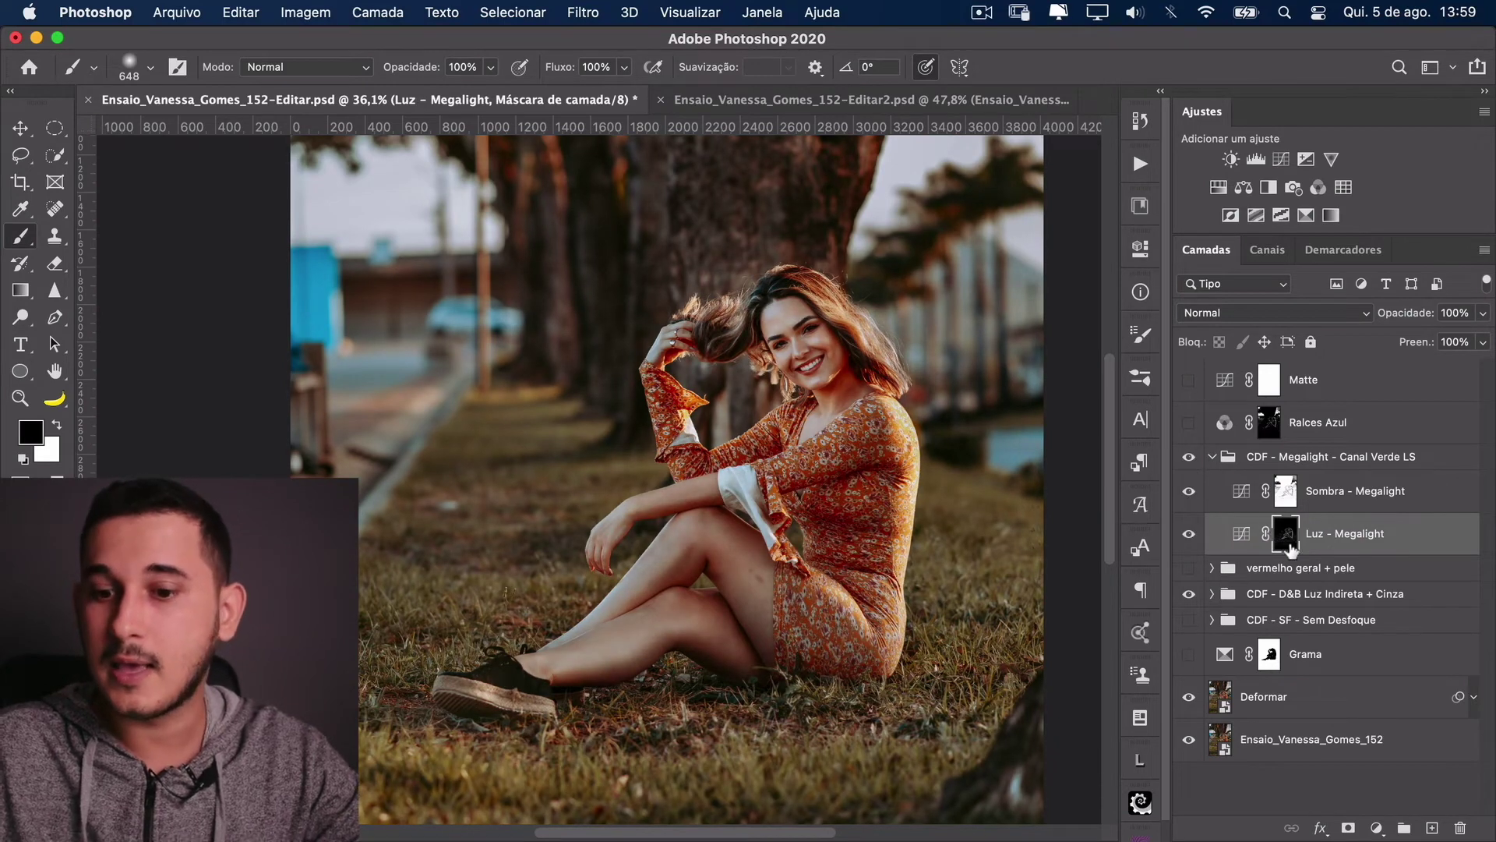
alt+click(1288, 545)
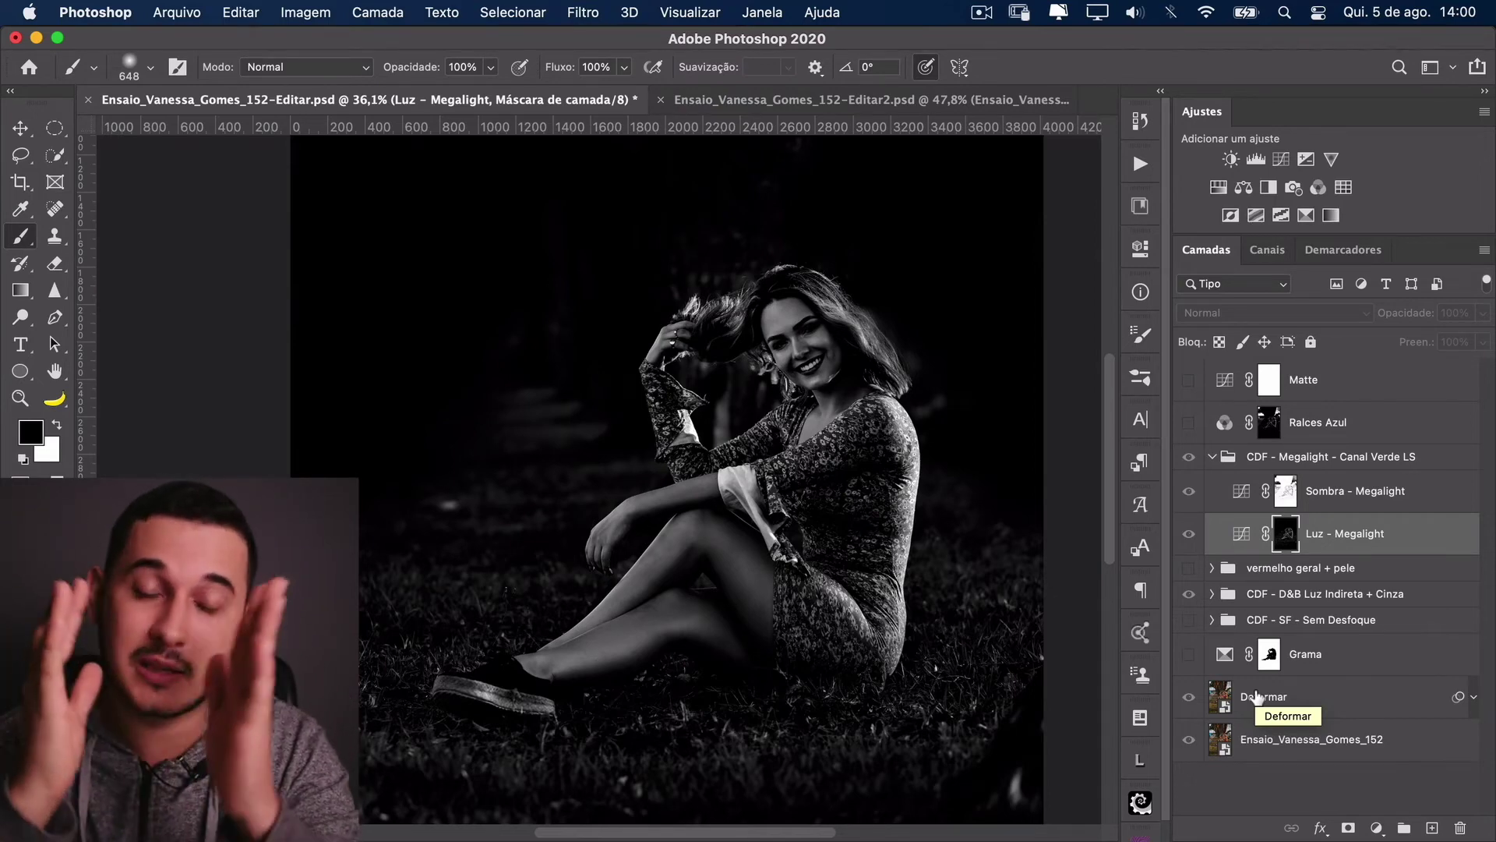
click(1213, 457)
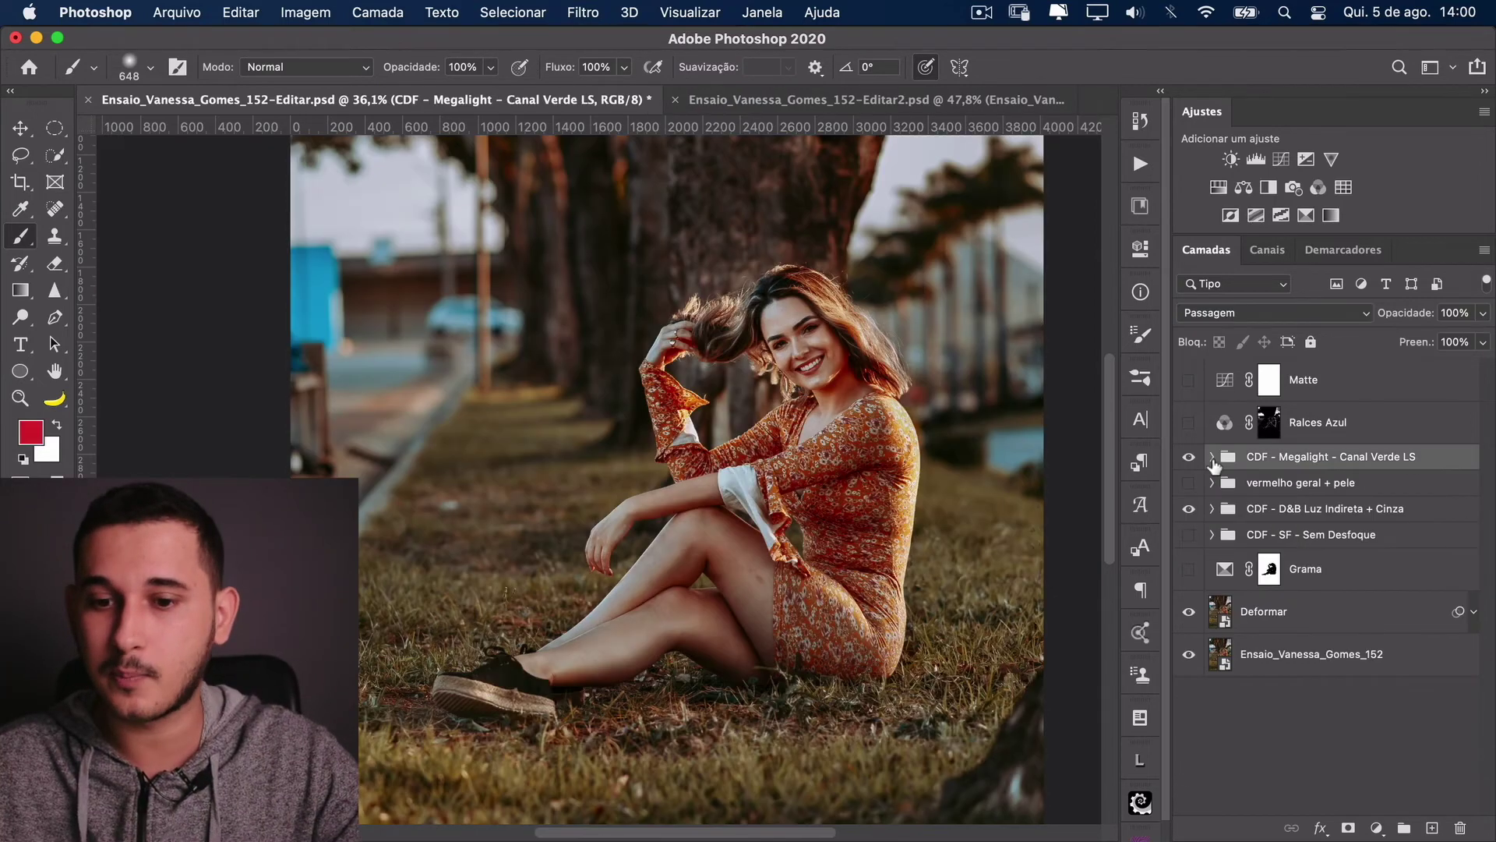
Step: Hide the visible CDF groups, compare the Deformar layer with the base layer, and leave only the base smart object selected and showing
drag(1188, 457, 1194, 582)
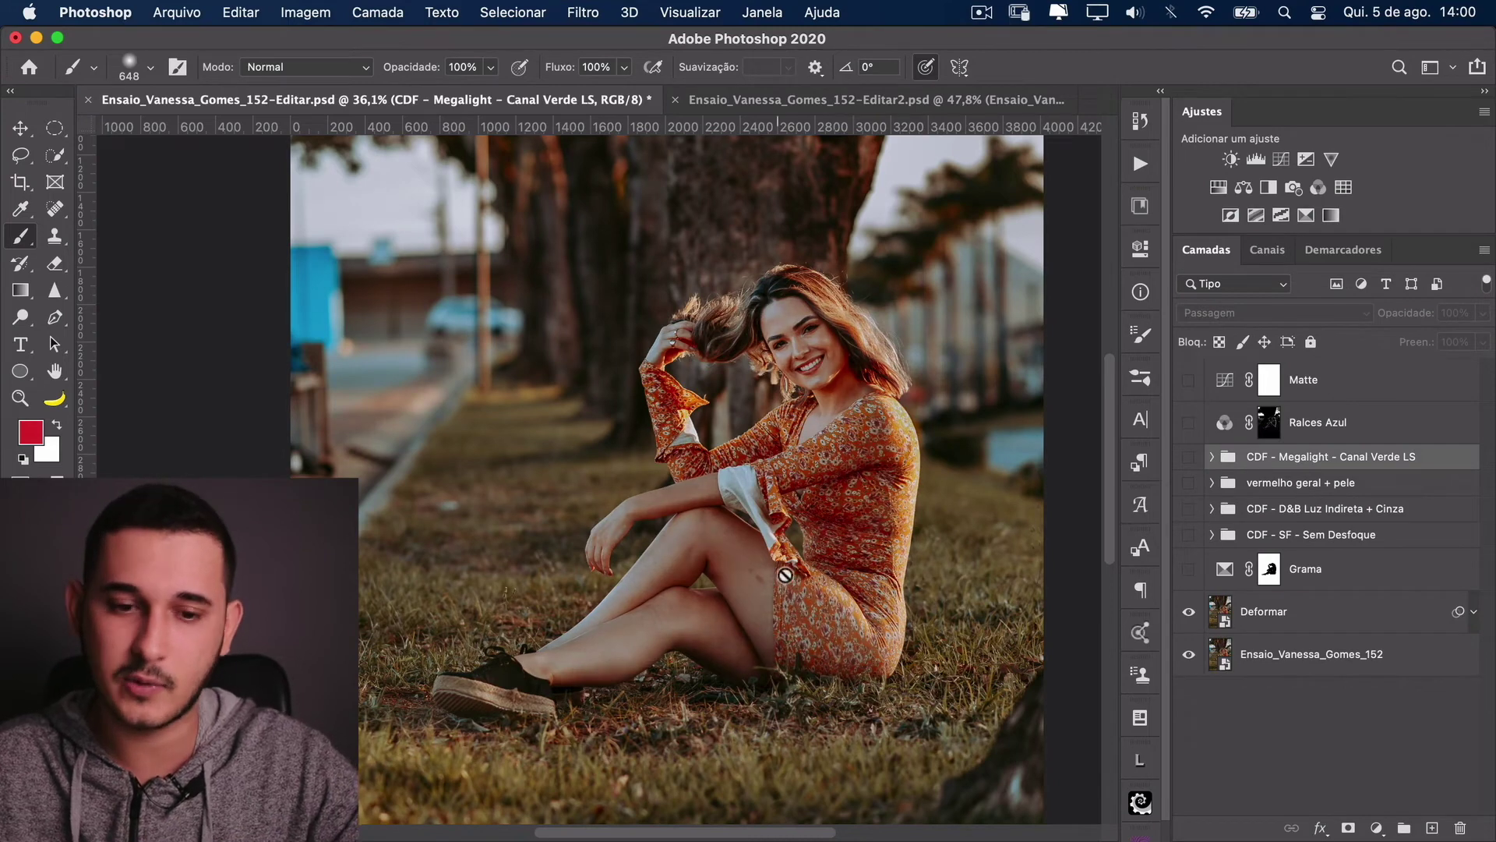
scroll(852, 568, down, 3)
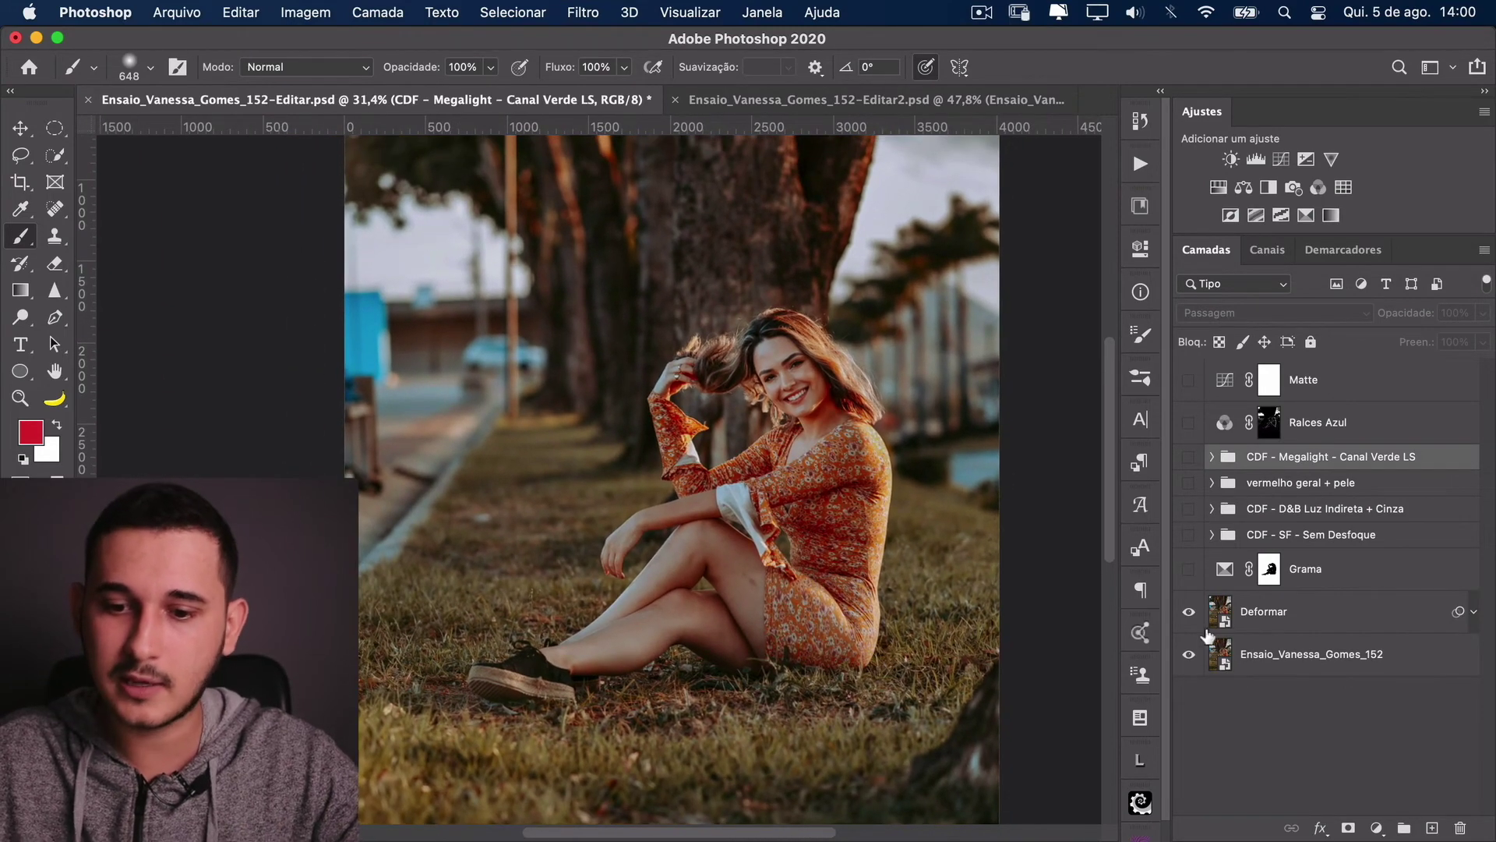
click(1188, 612)
click(1189, 612)
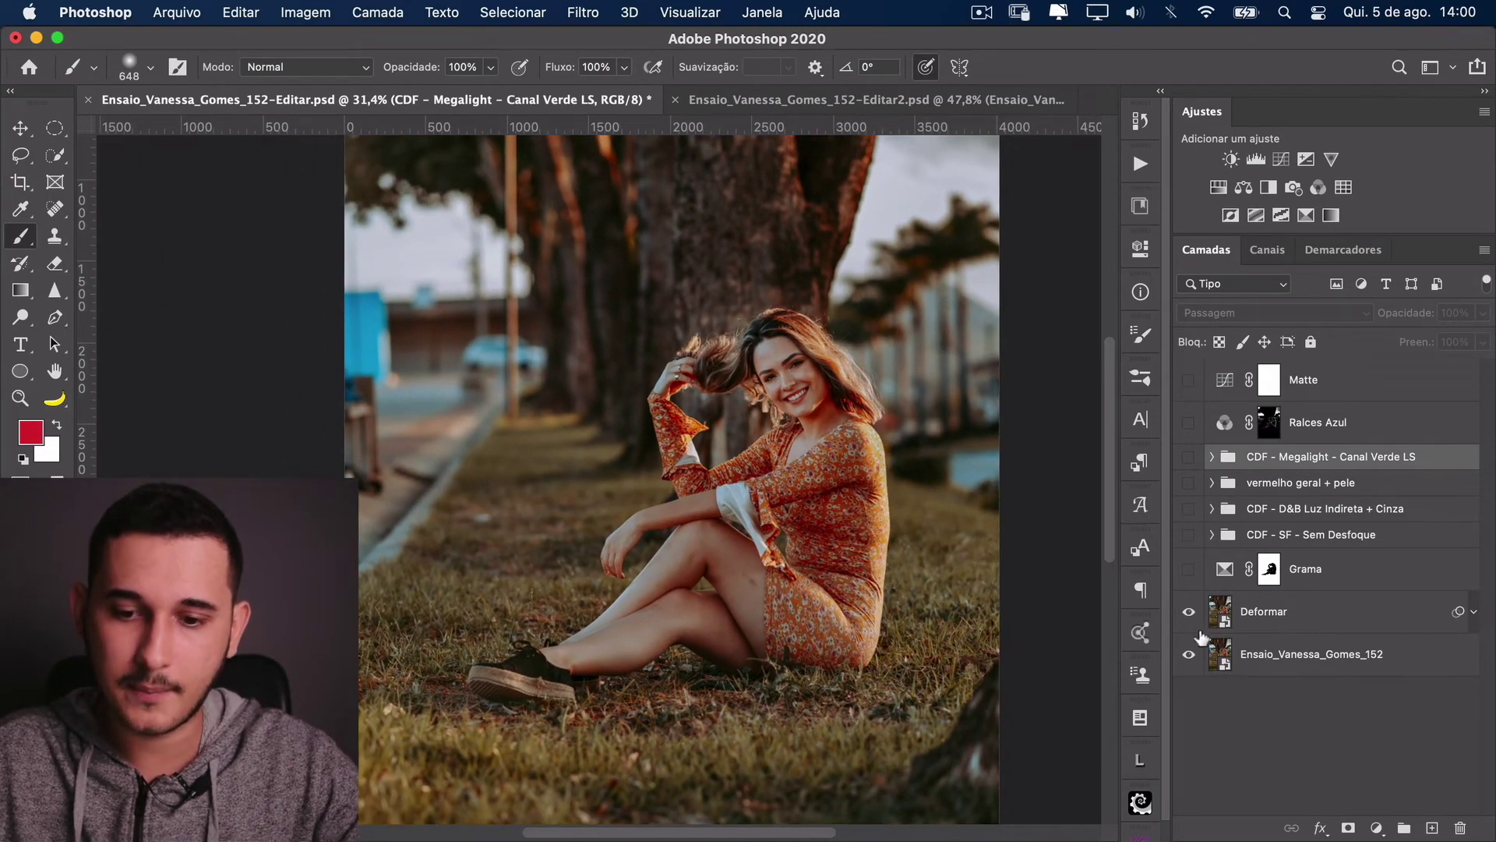
click(1278, 666)
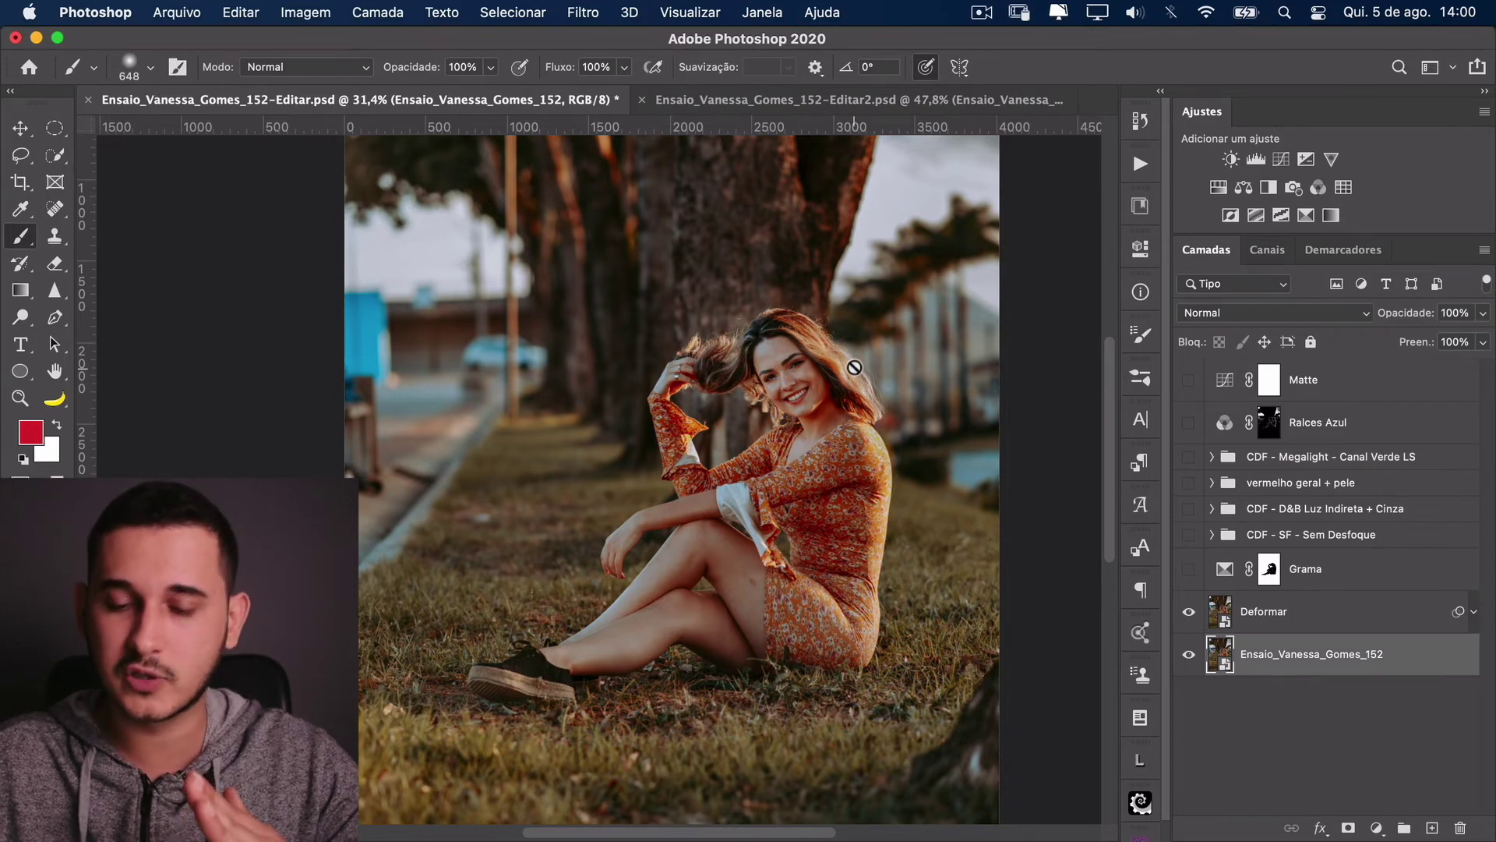
click(1188, 612)
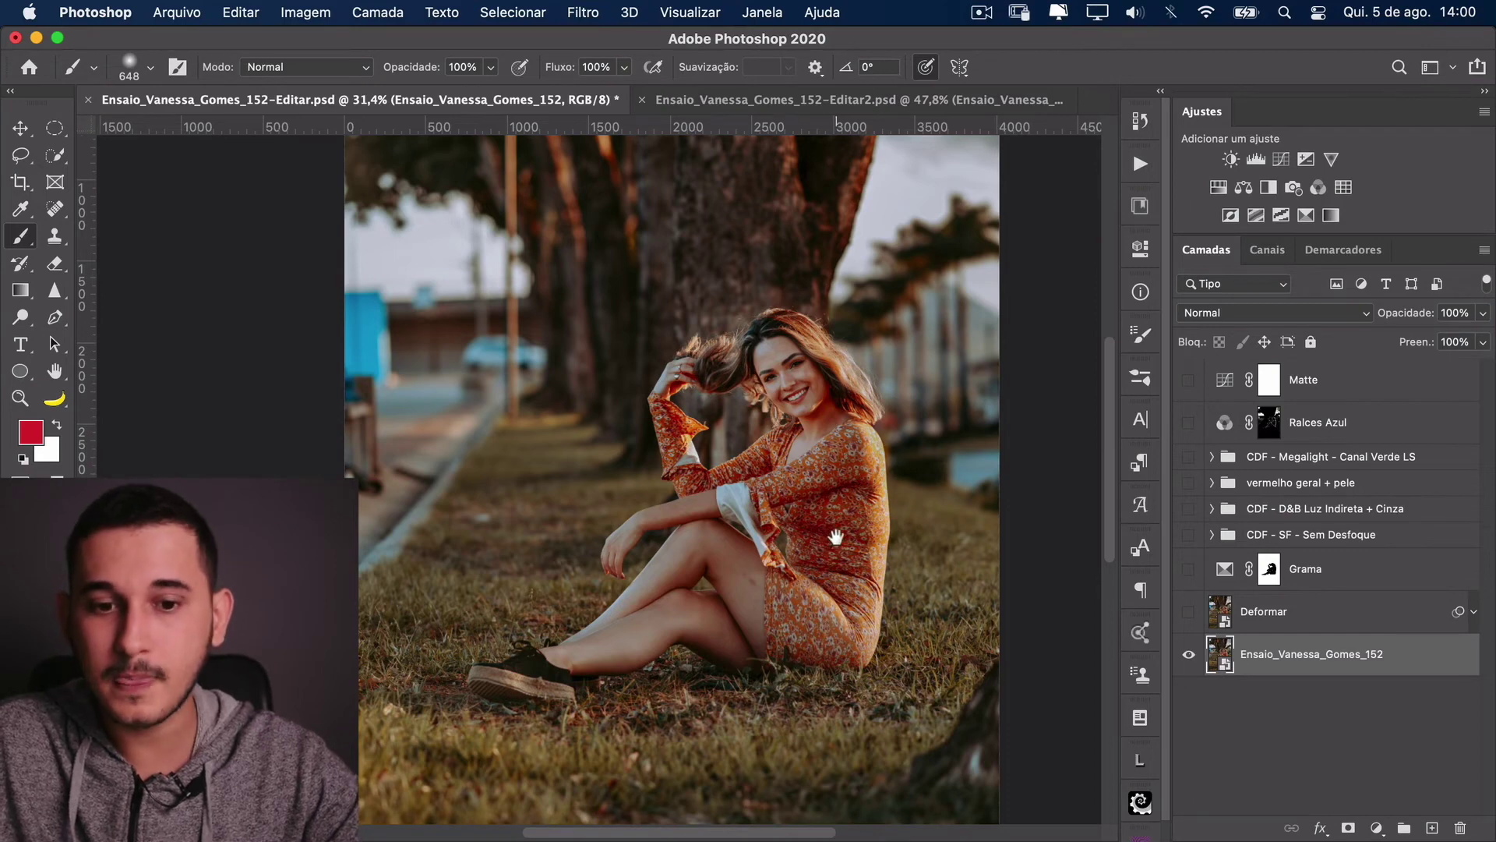
Step: Switch to the Editar2.psd document, fit the whole image in view and hide the "copiar 3" layer
key(ctrl+Tab)
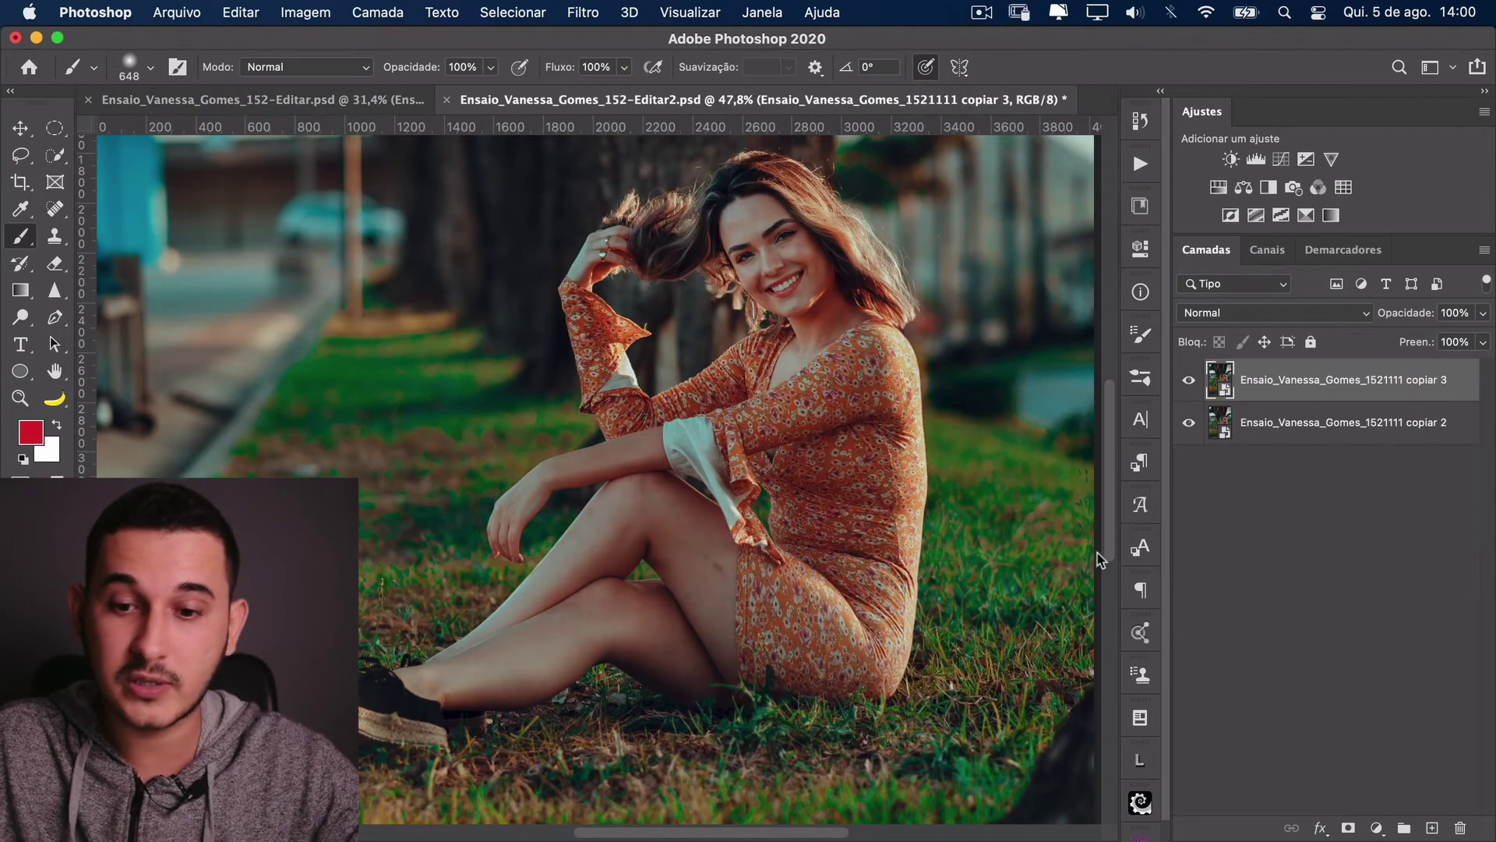
key(super+0)
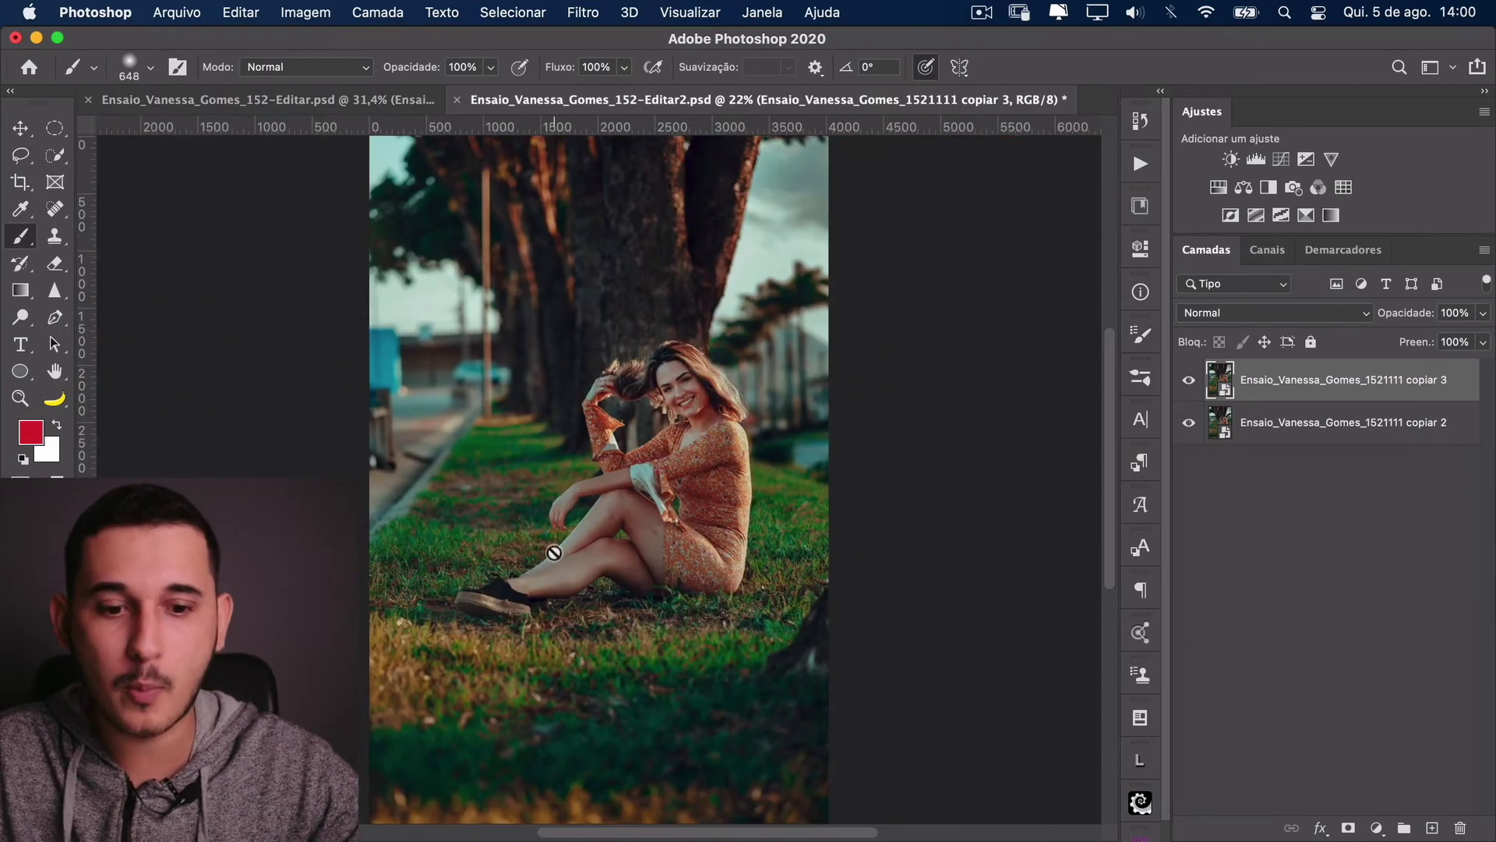
click(1189, 381)
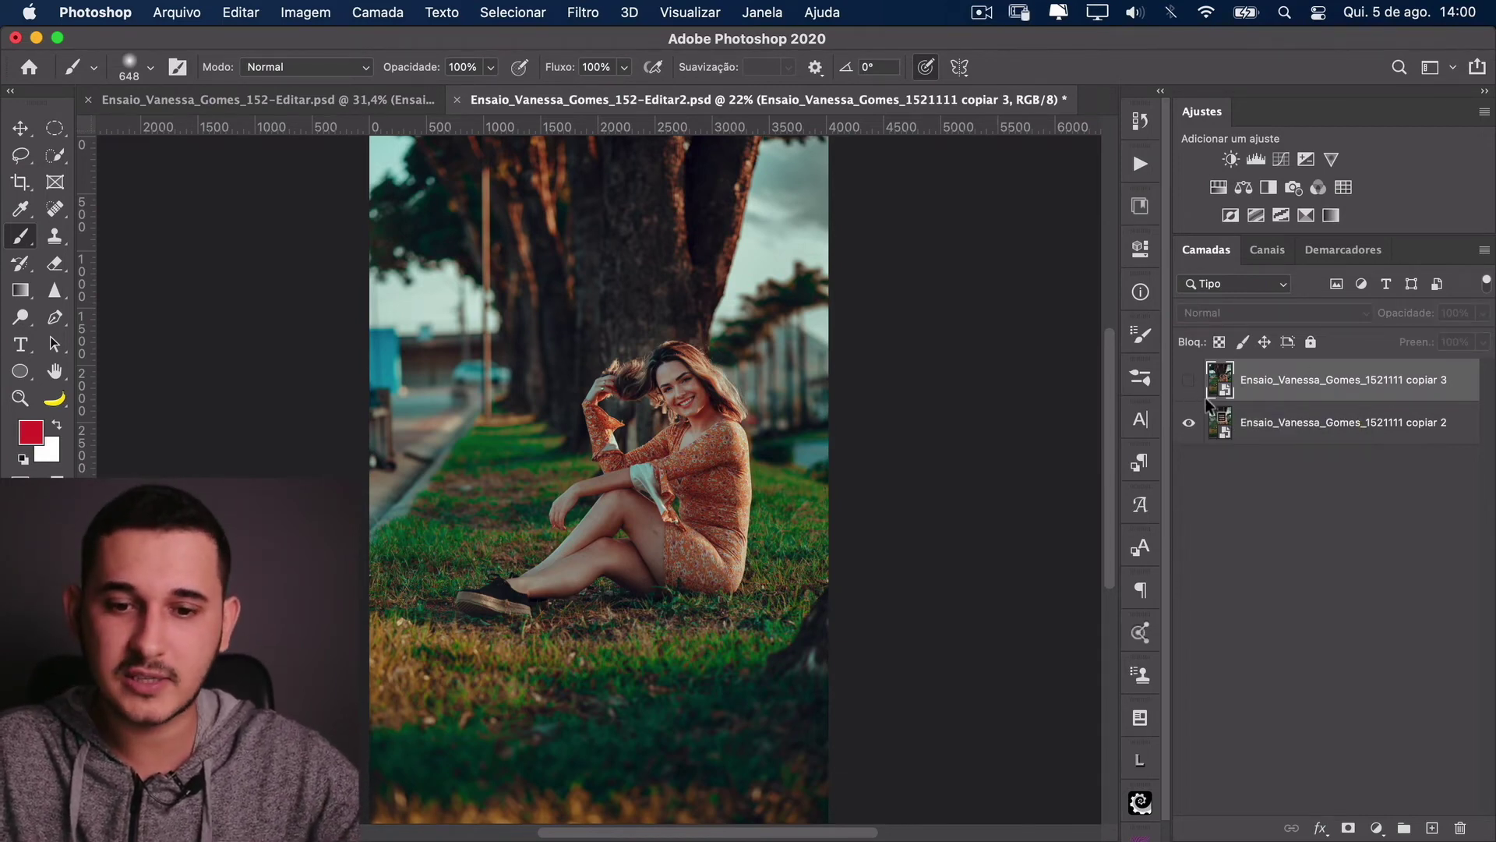
Step: Return to the Editar.psd document and duplicate the whole image with its layers under the default "Editar copiar" name
key(ctrl+Tab)
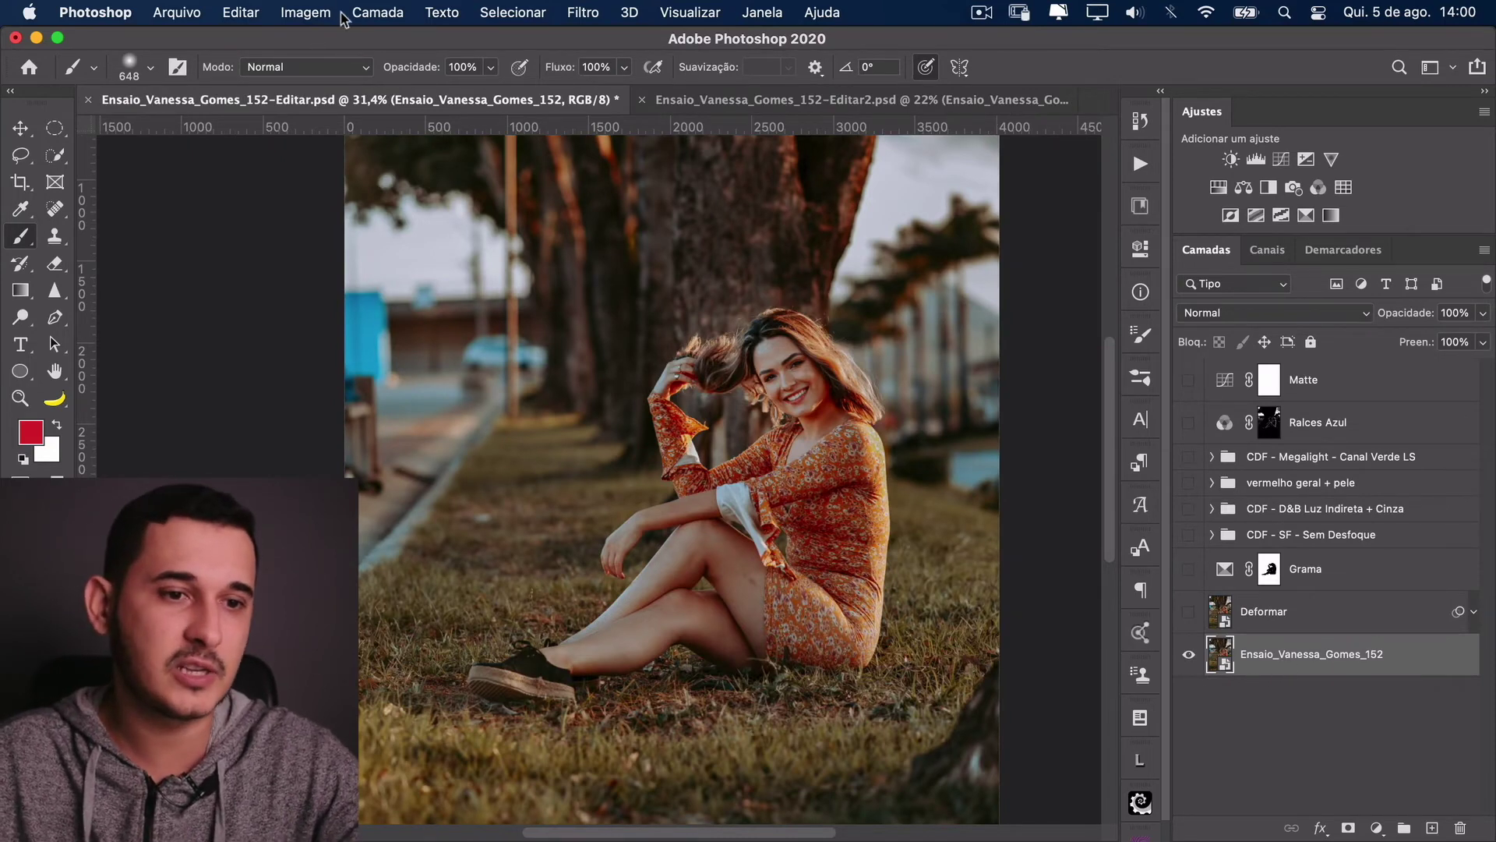
click(309, 11)
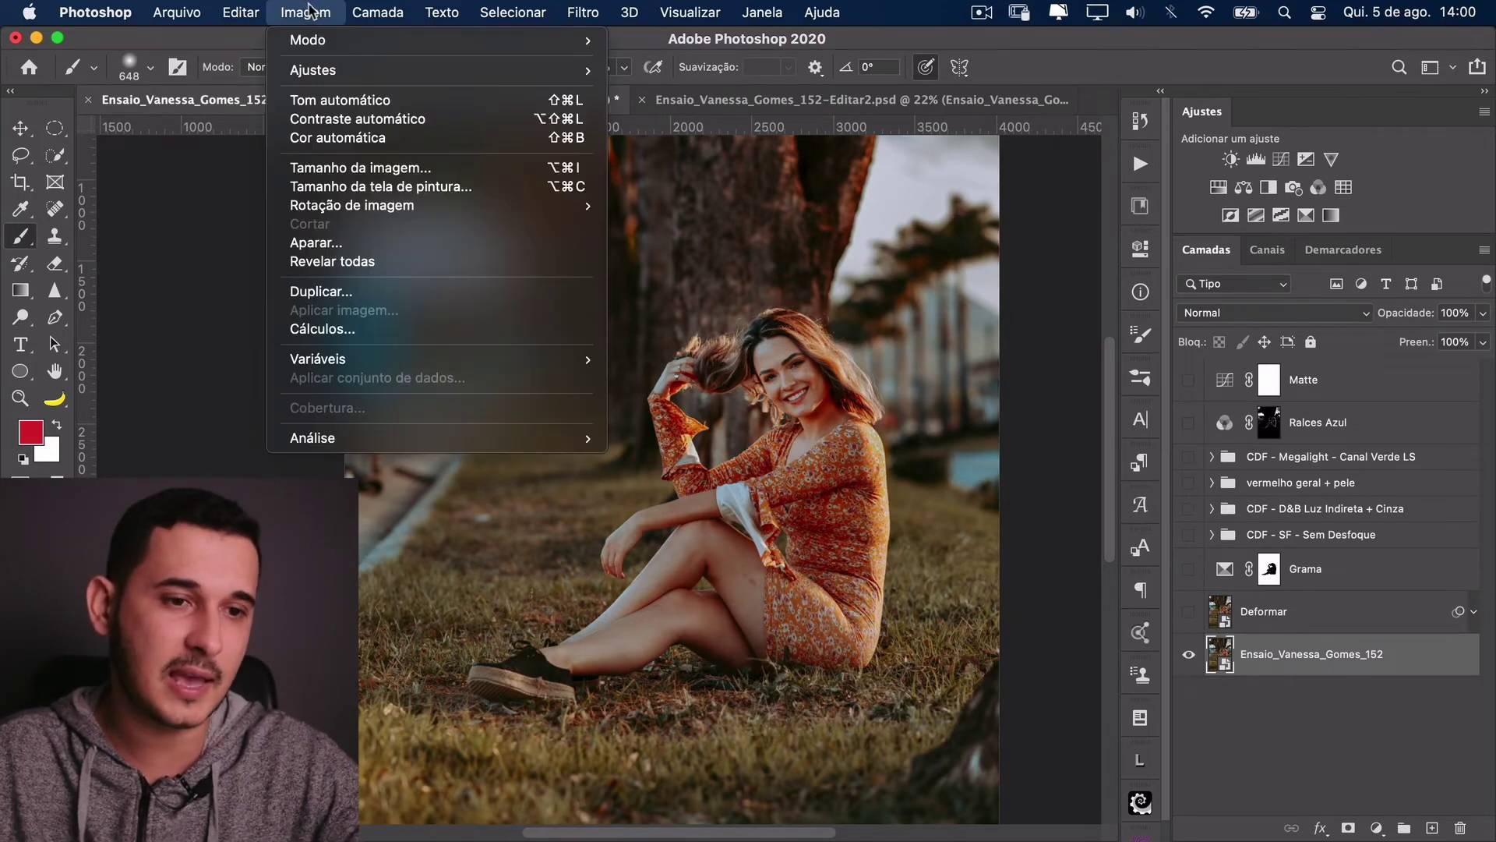
click(349, 293)
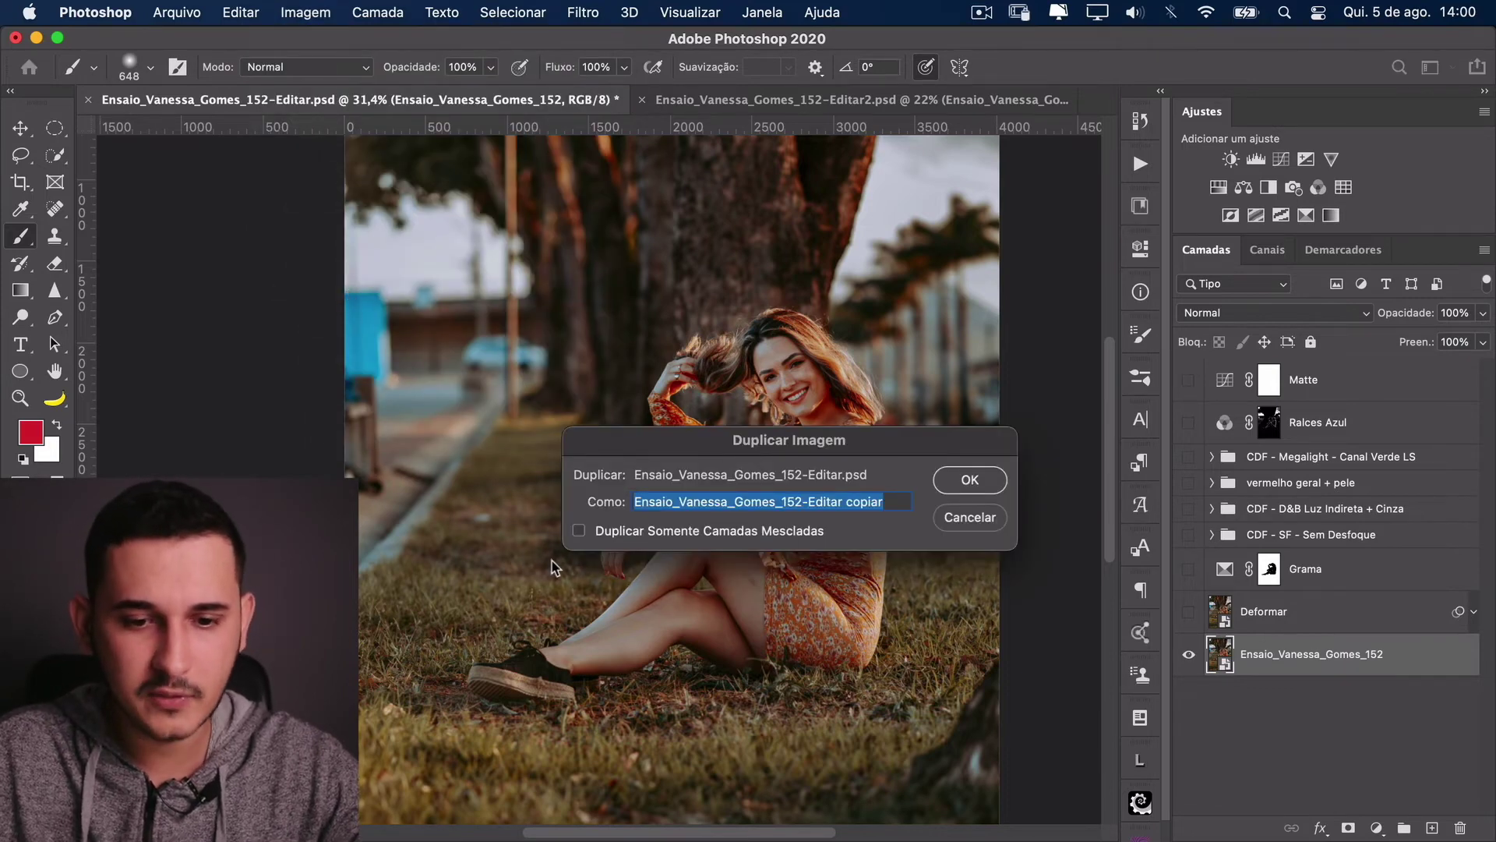
click(970, 480)
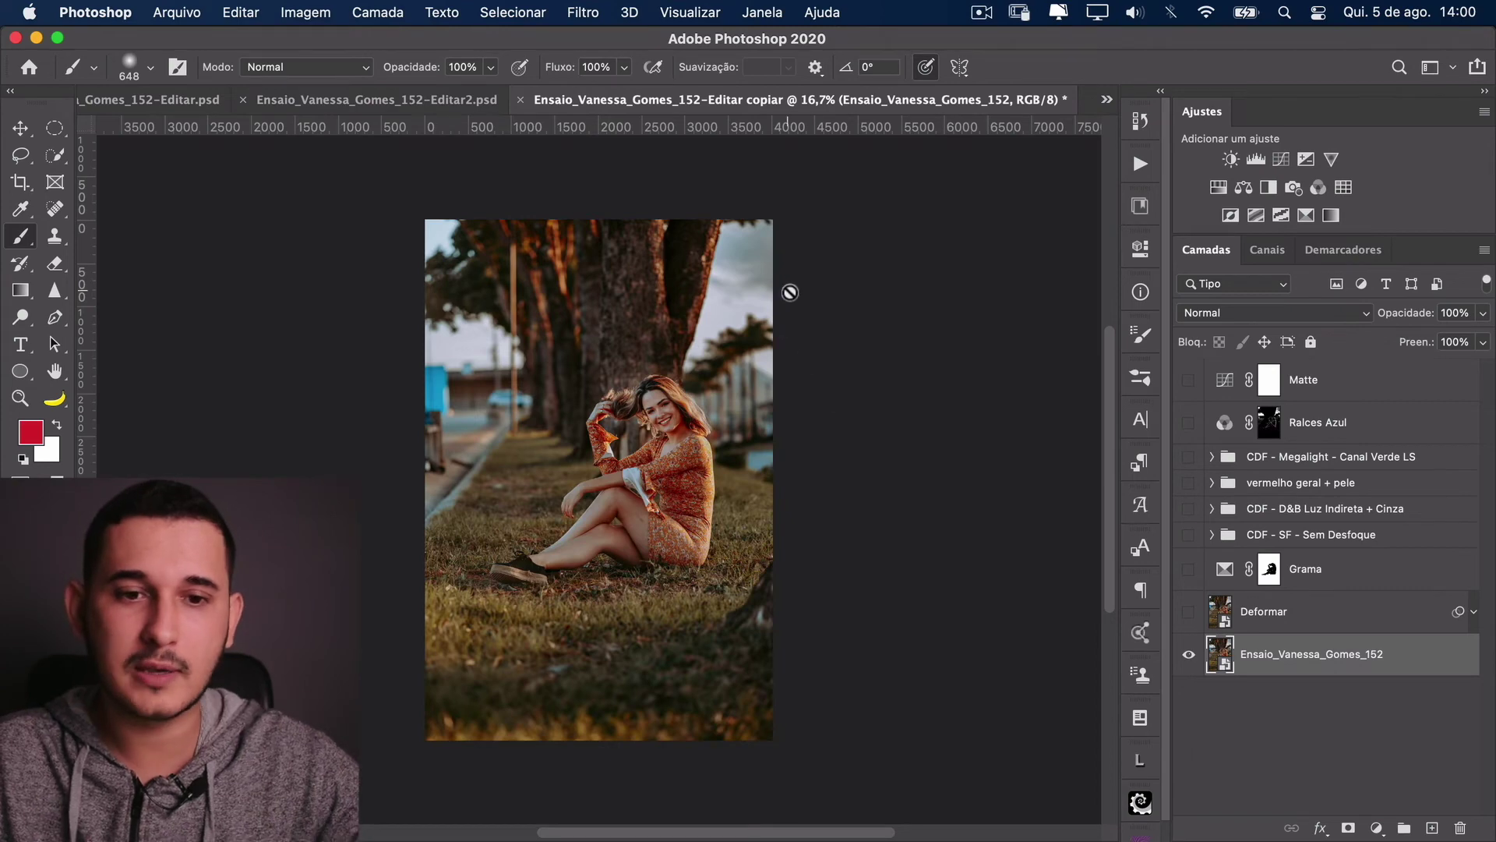
Step: Open the duplicate's base smart object in Camera Raw, preview the Clube do Fotógrafo presets, and discard all changes
double_click(1222, 662)
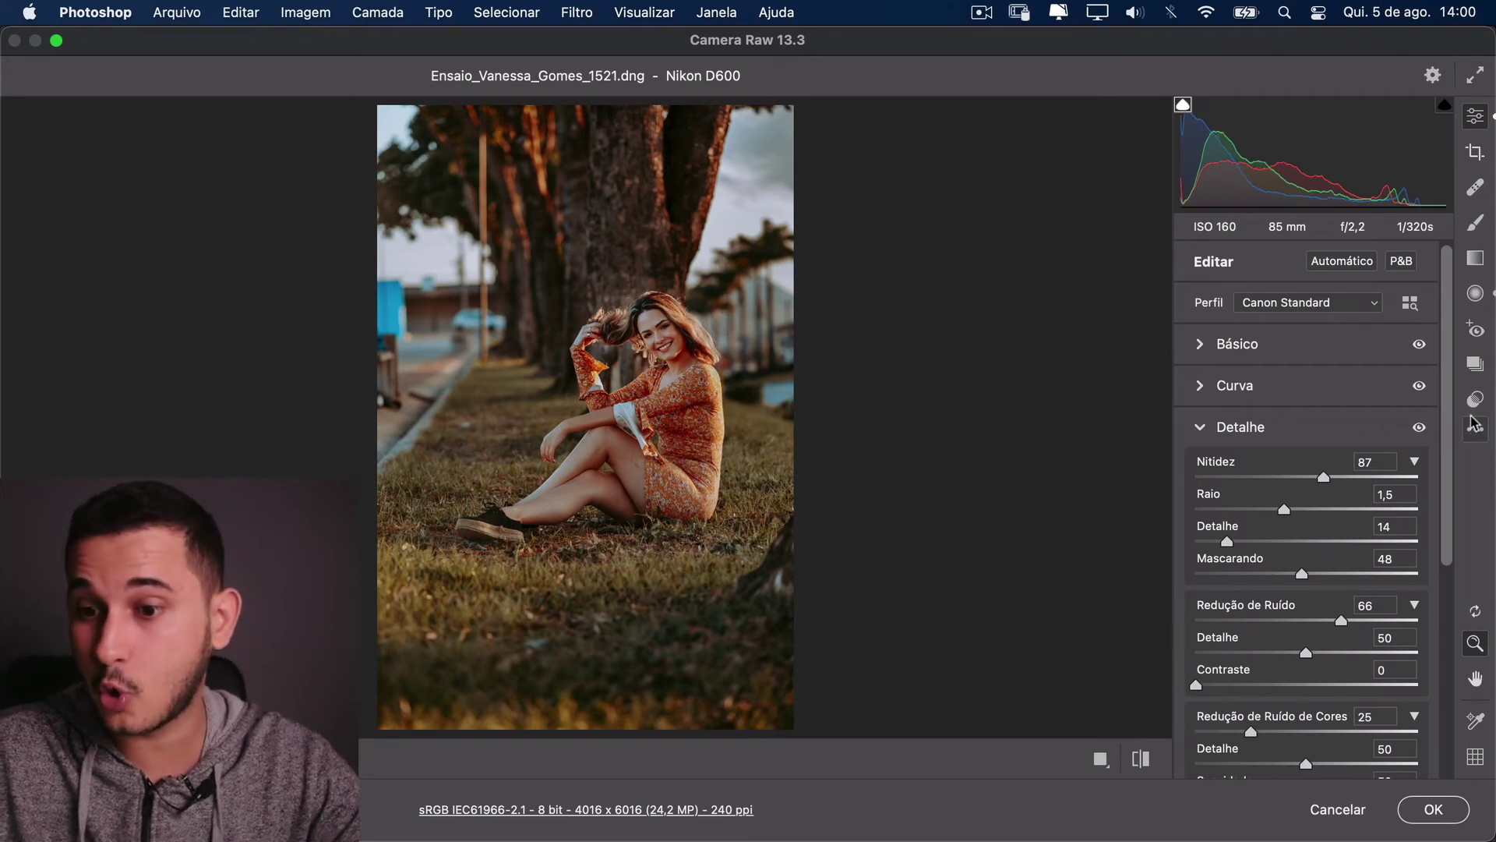
scroll(1447, 444, down, 5)
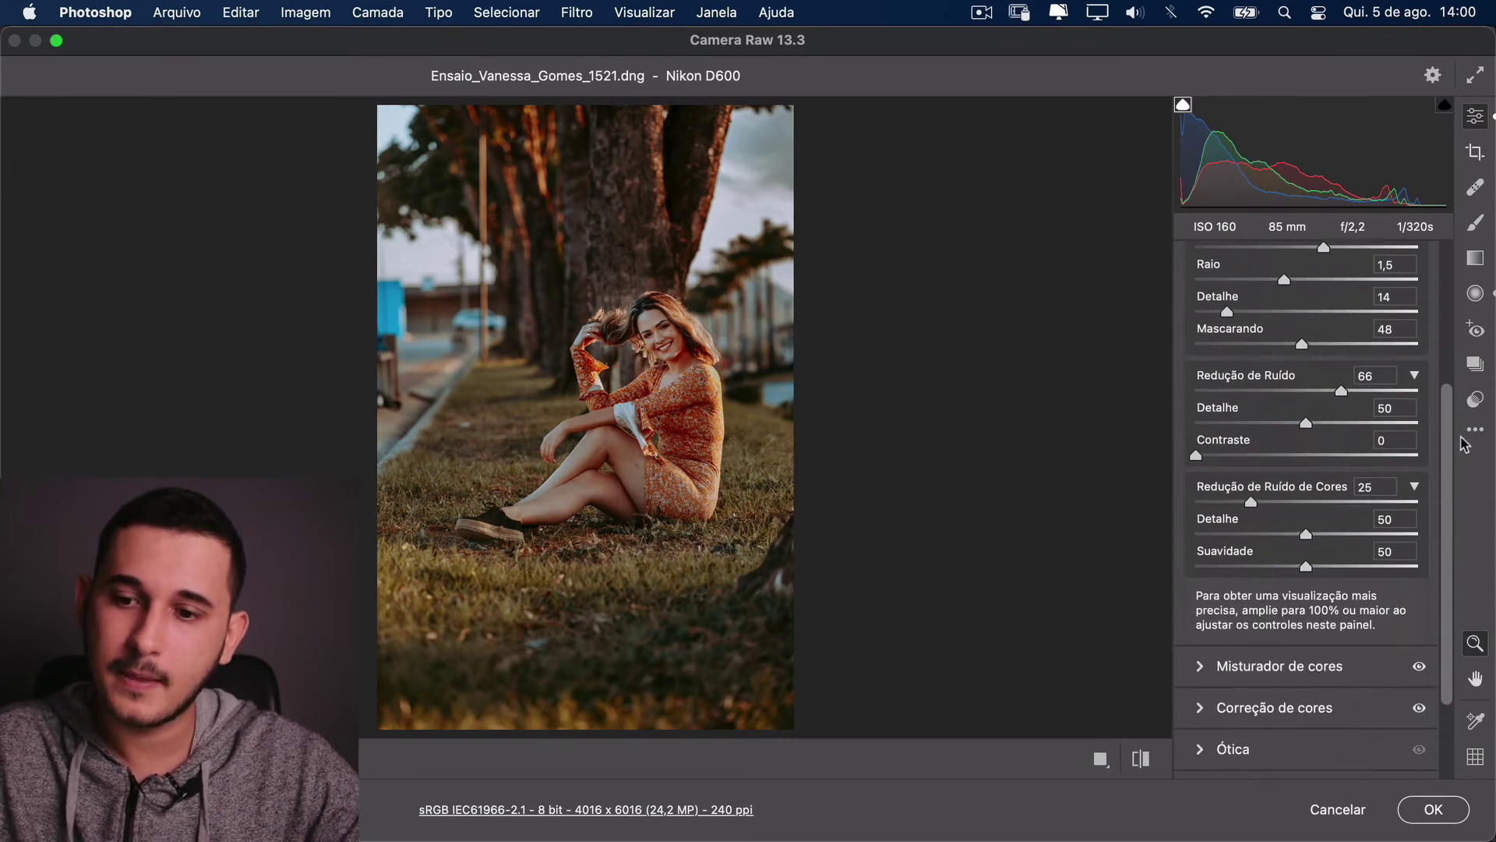
click(1475, 399)
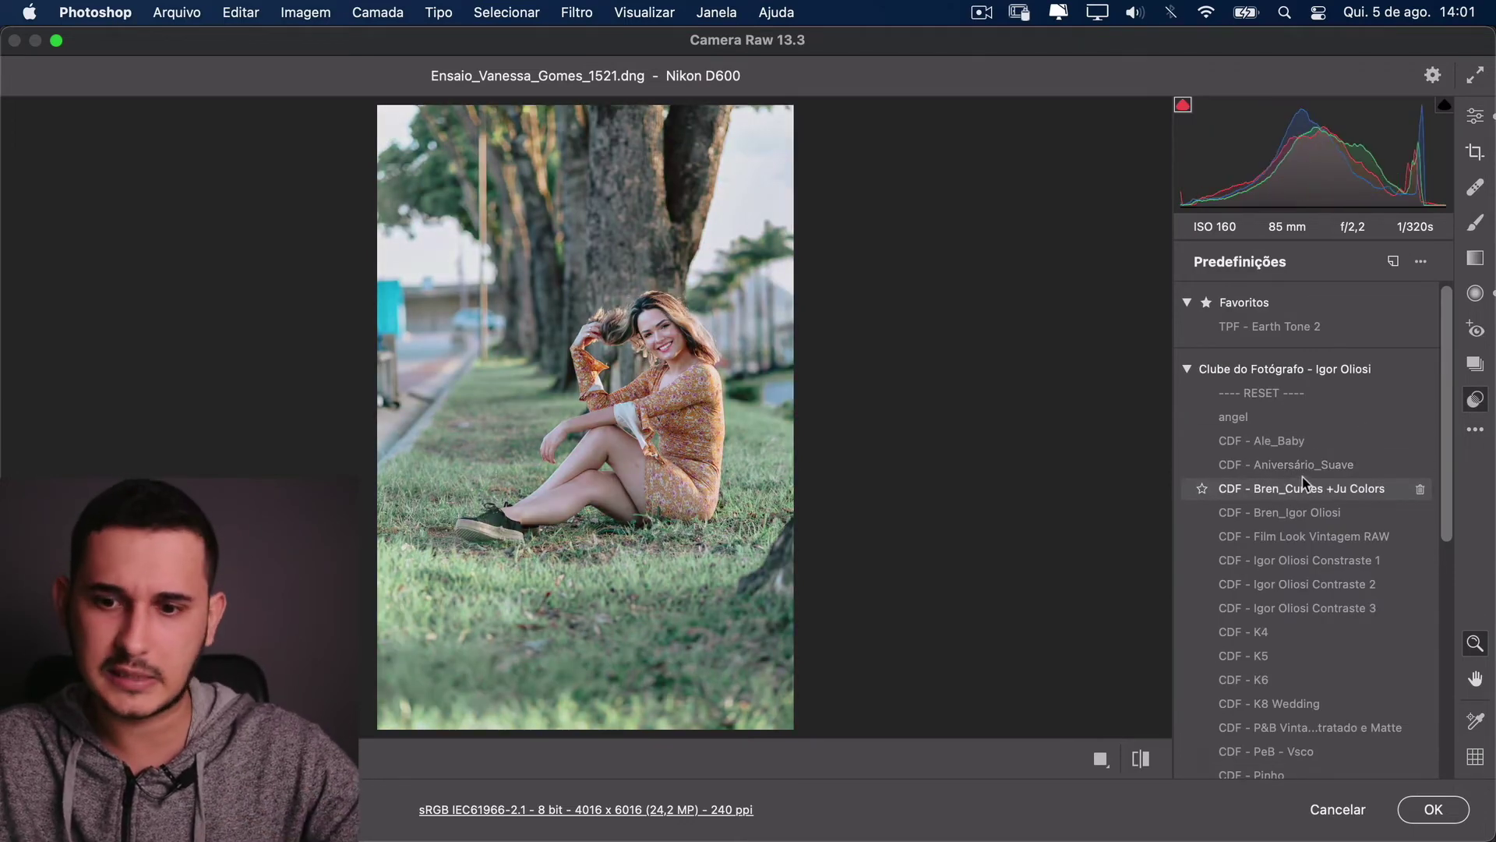
click(1349, 819)
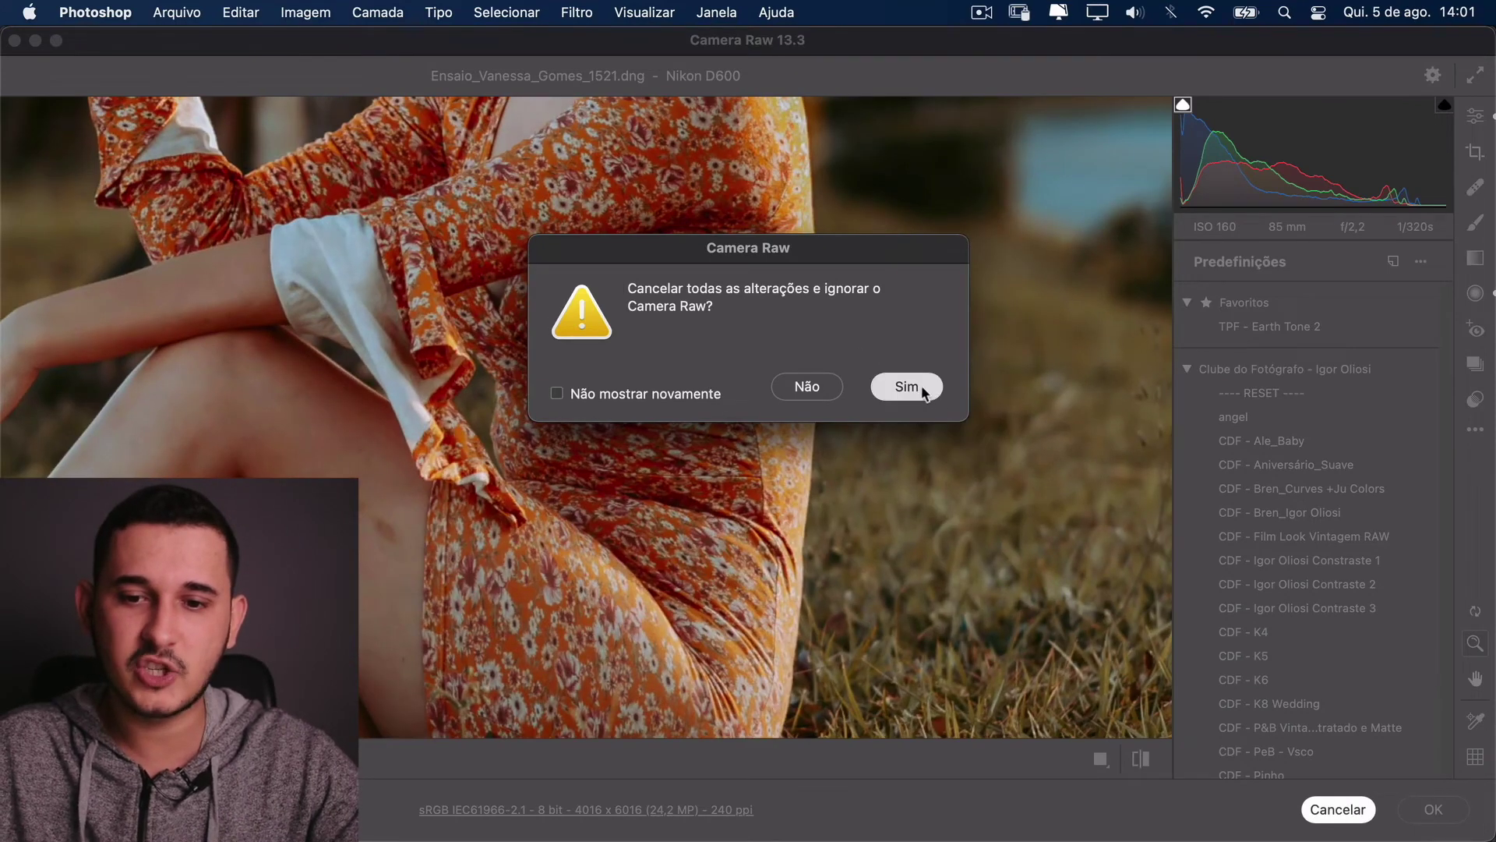
click(924, 393)
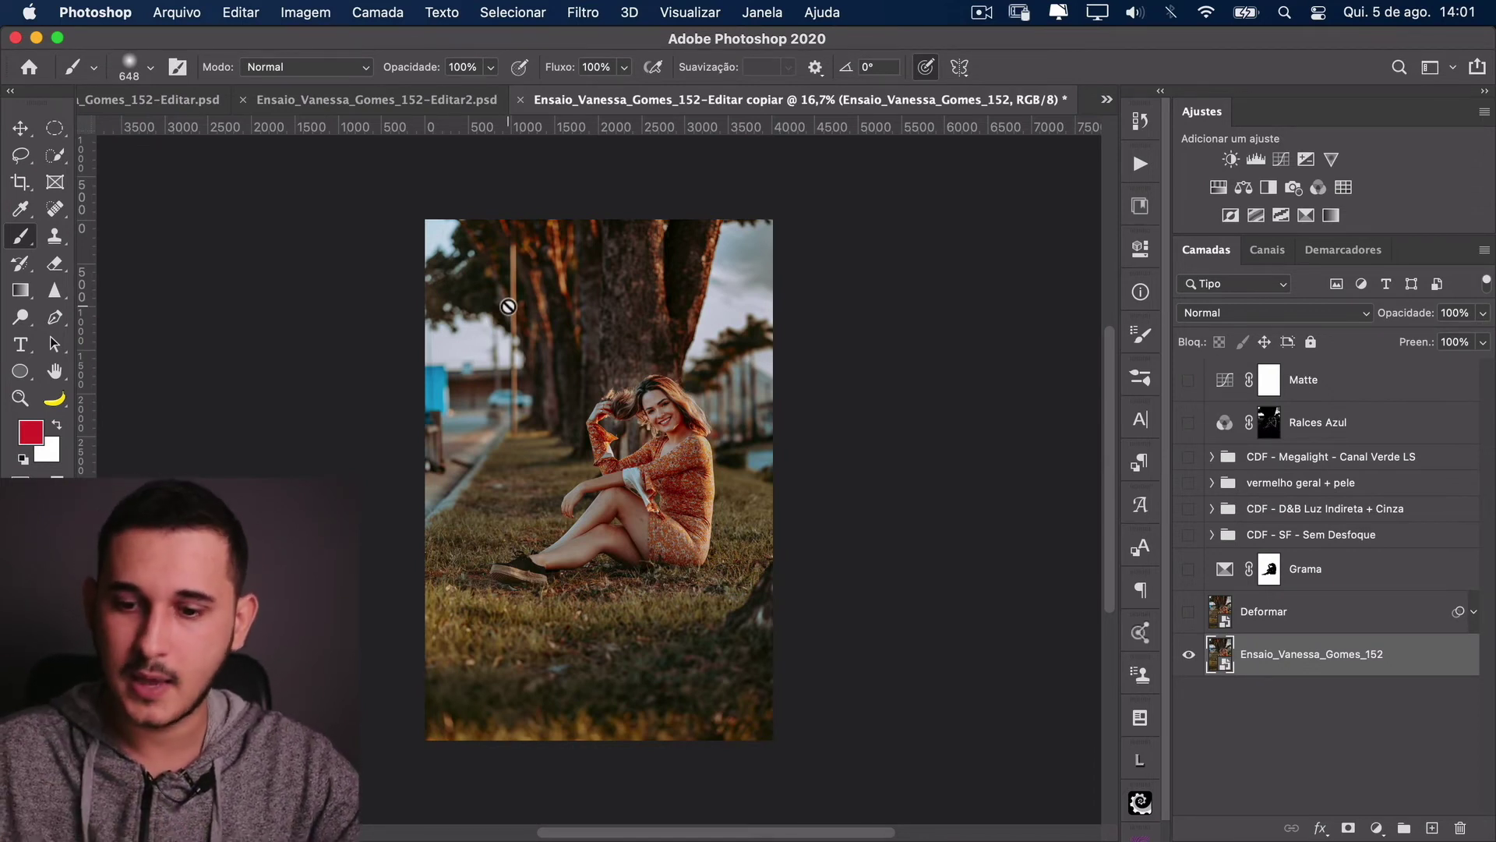
Step: Go back to the Editar.psd document and rename the base smart object layer to Original
click(456, 99)
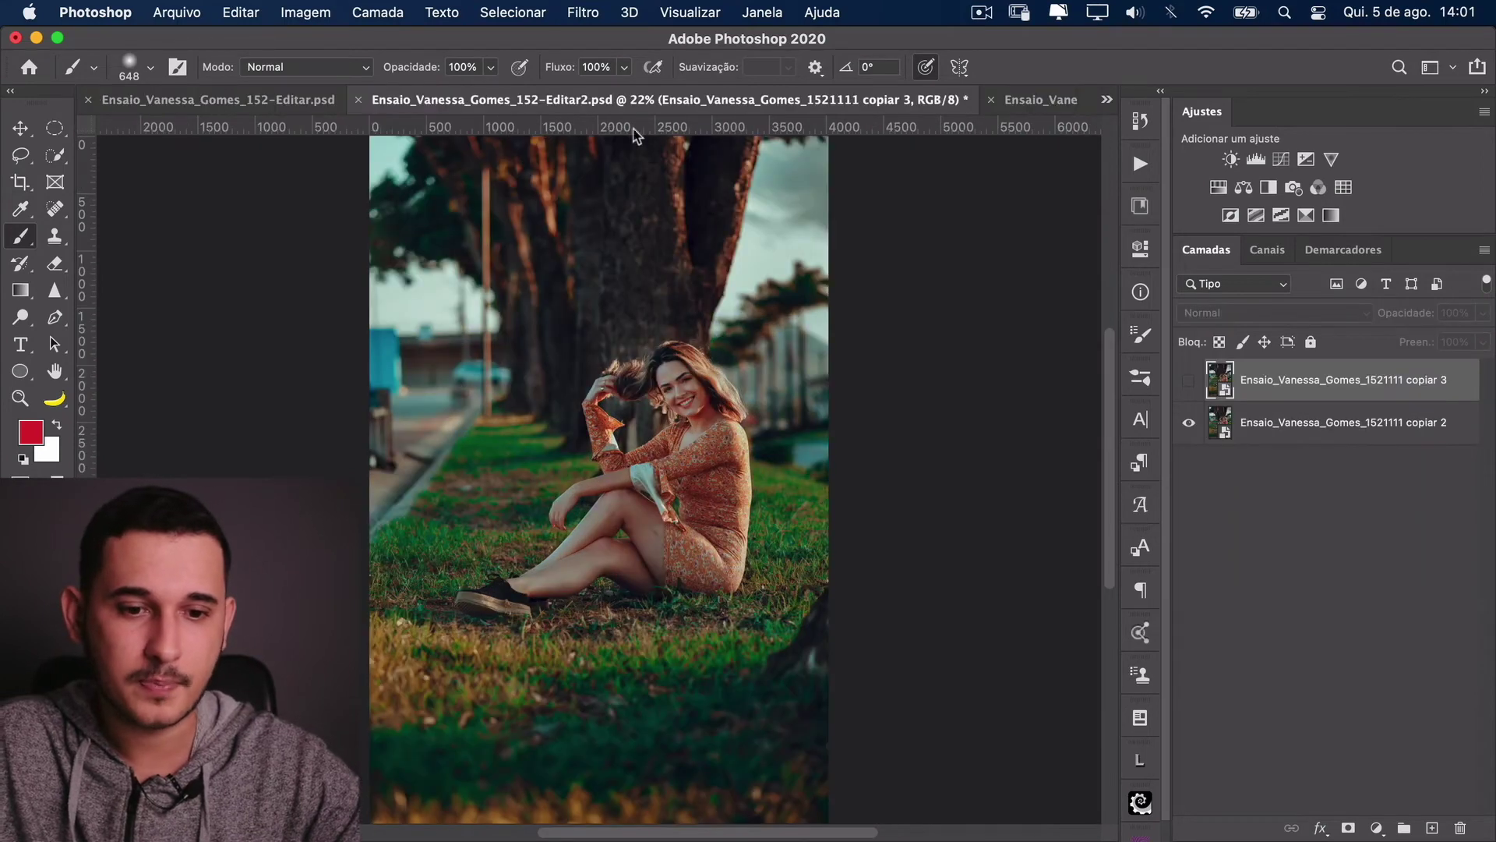
key(ctrl+shift+Tab)
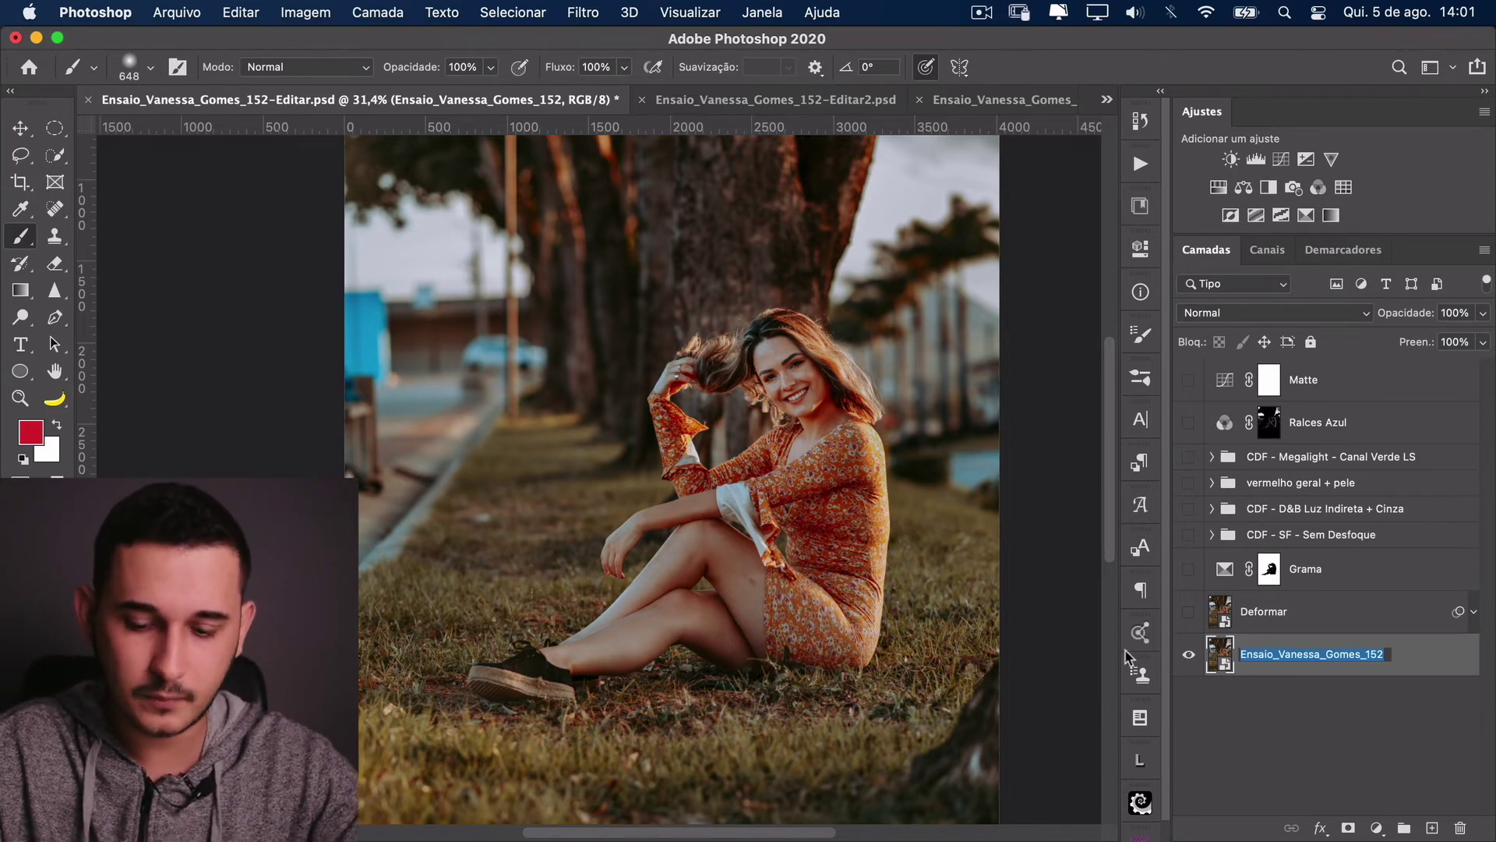
text(Original)
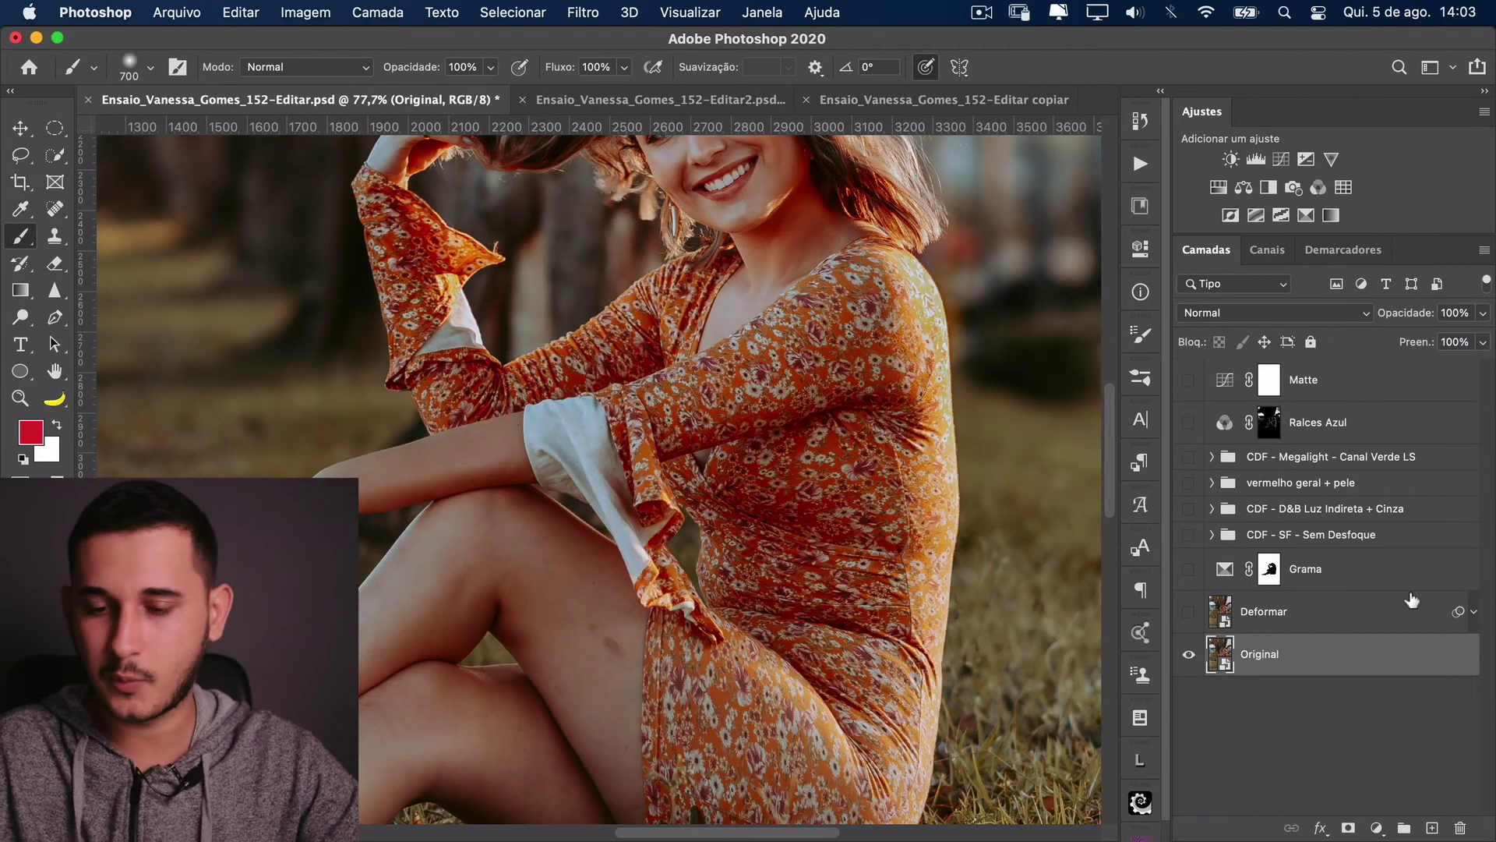
Step: Make a smart object copy of the Original layer named Deformar and disable its lens profile corrections in Camera Raw
right_click(1275, 664)
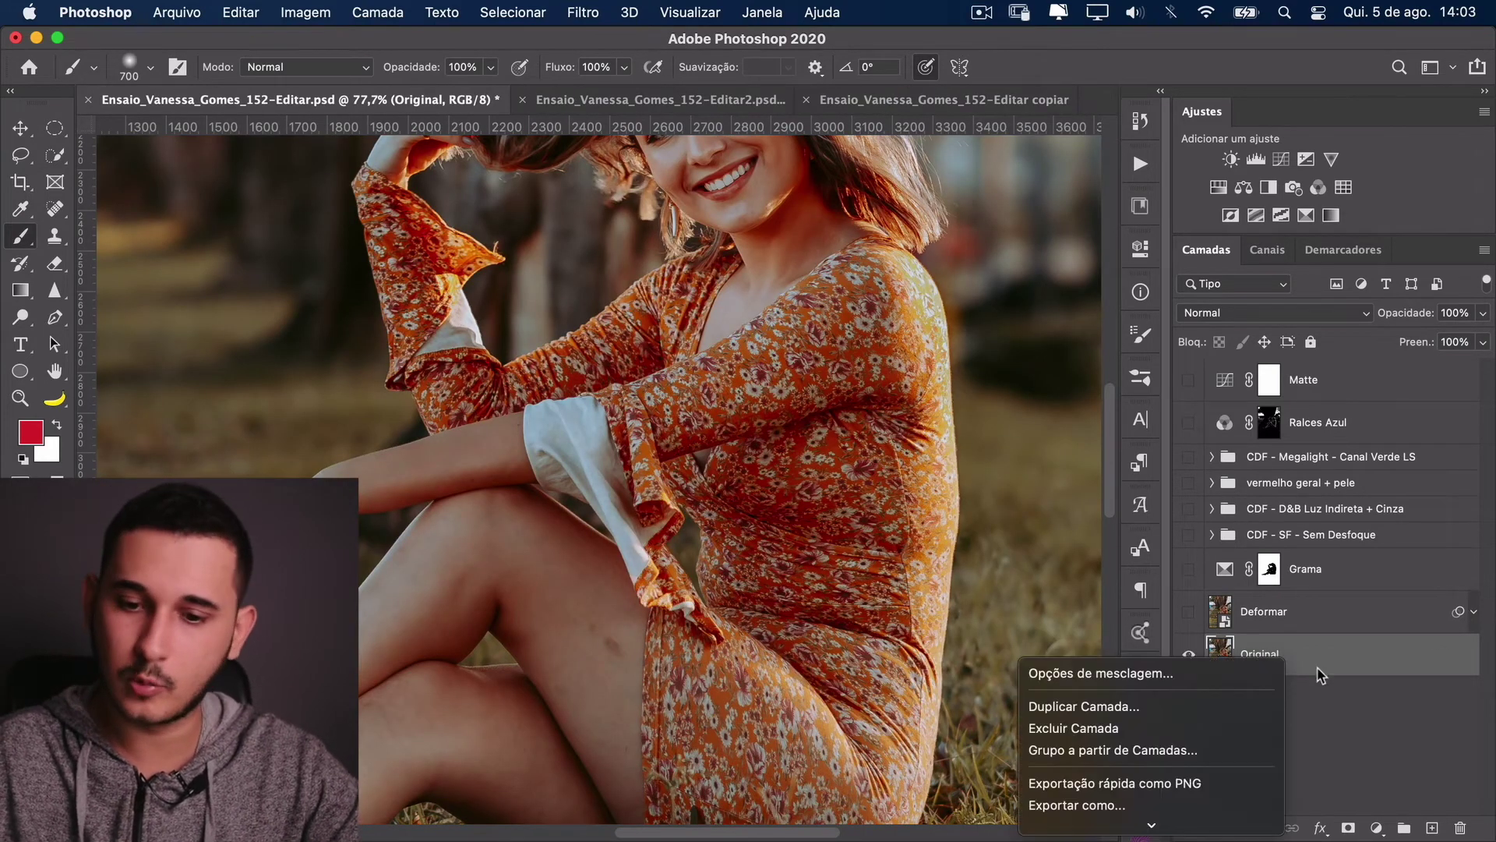
click(1205, 656)
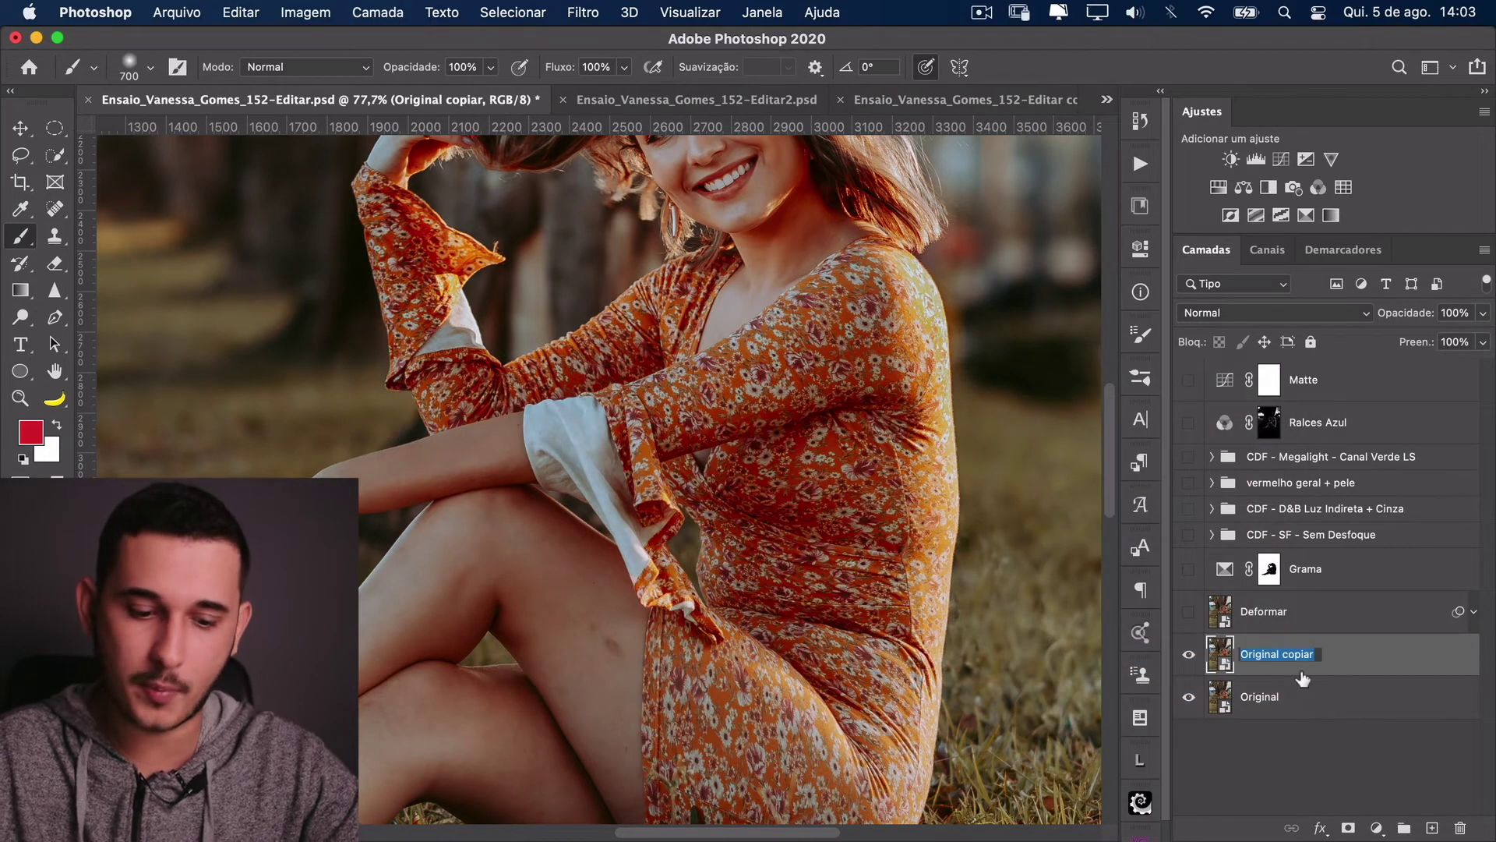
text(Deformar)
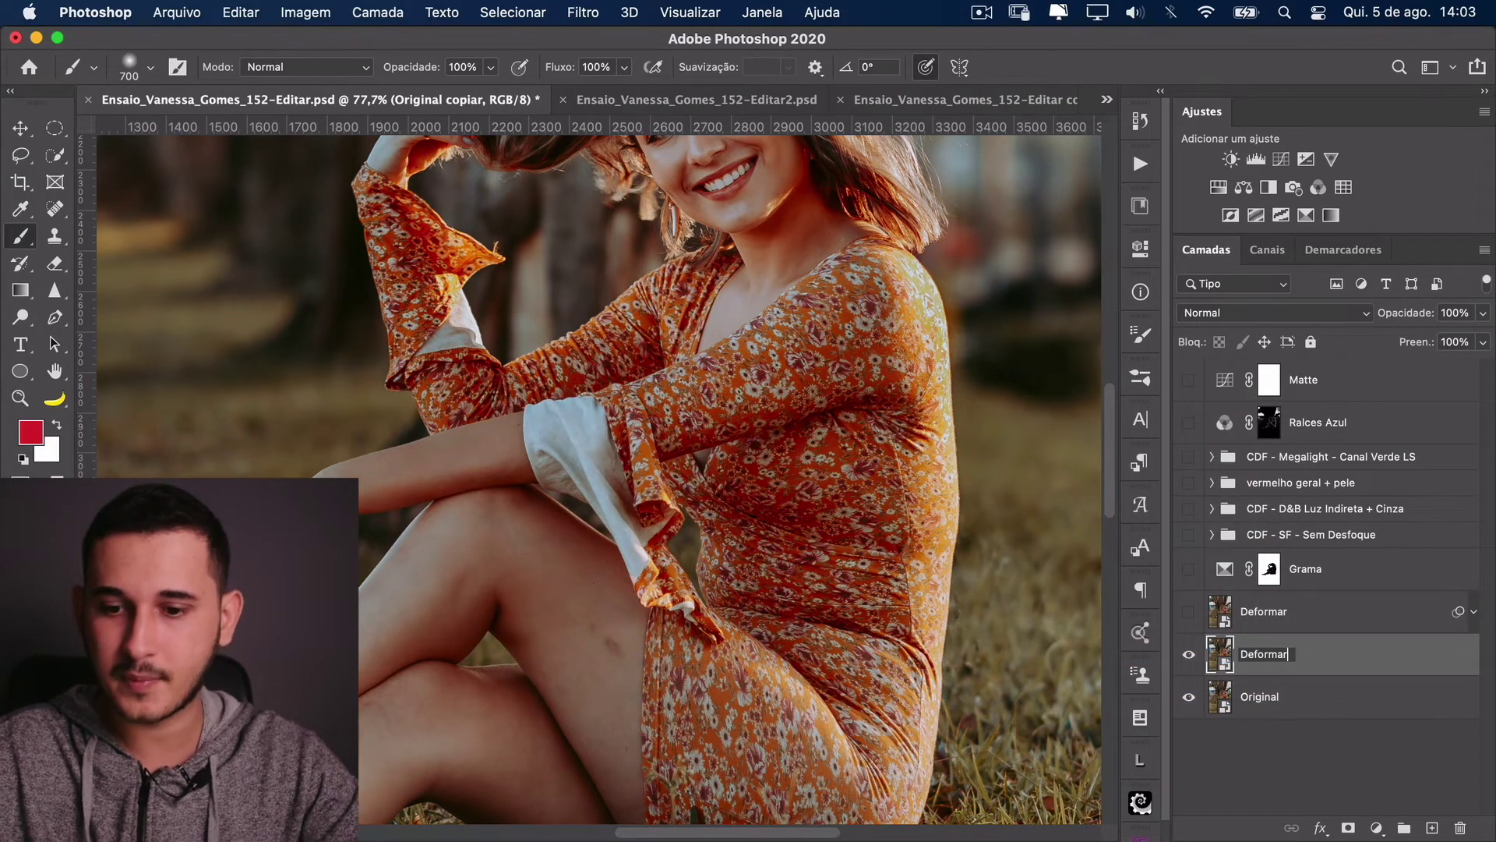
key(Return)
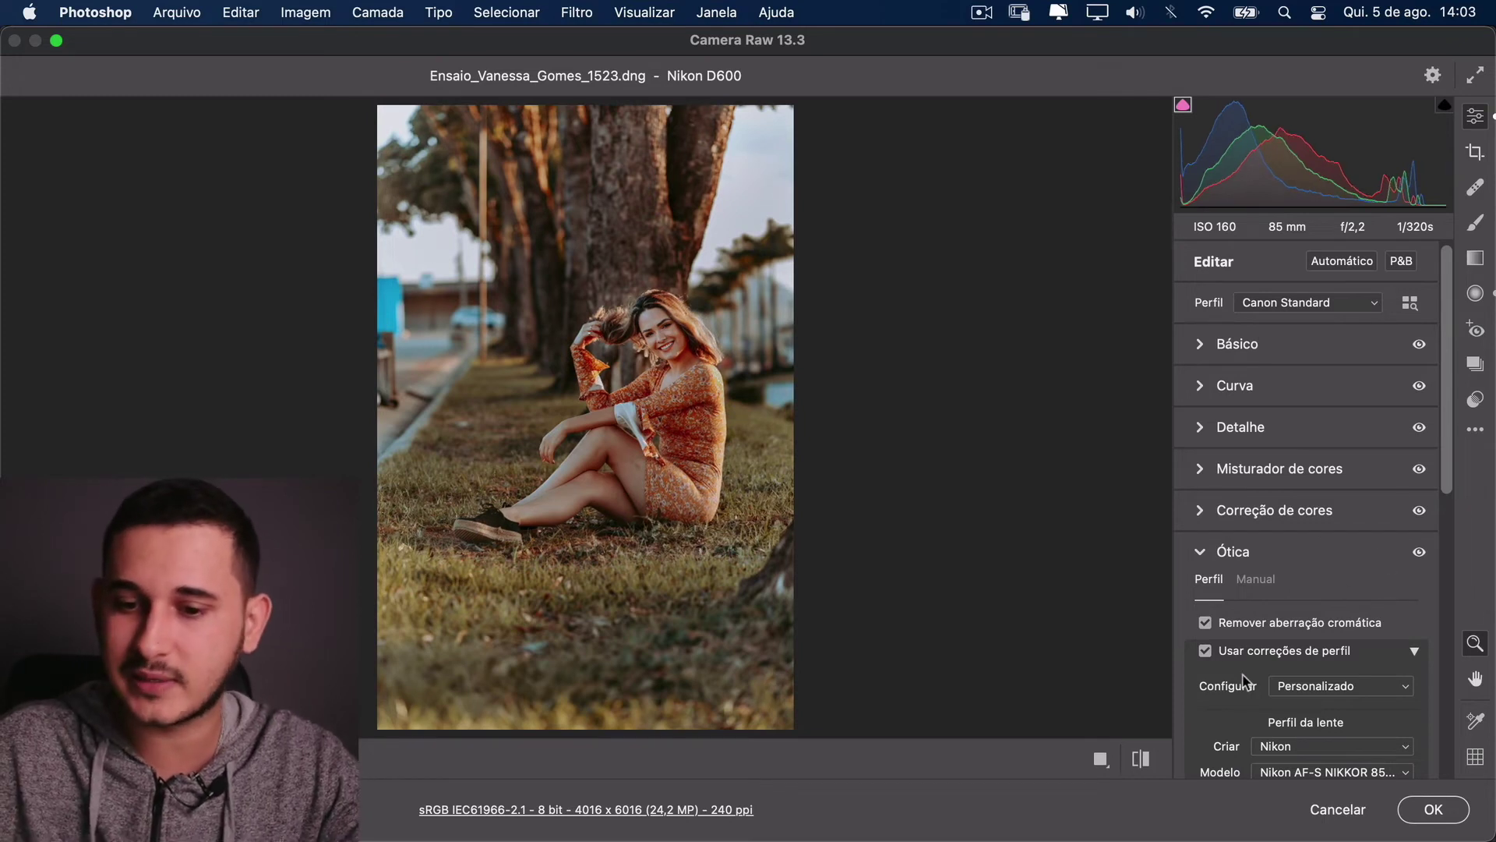
click(1207, 653)
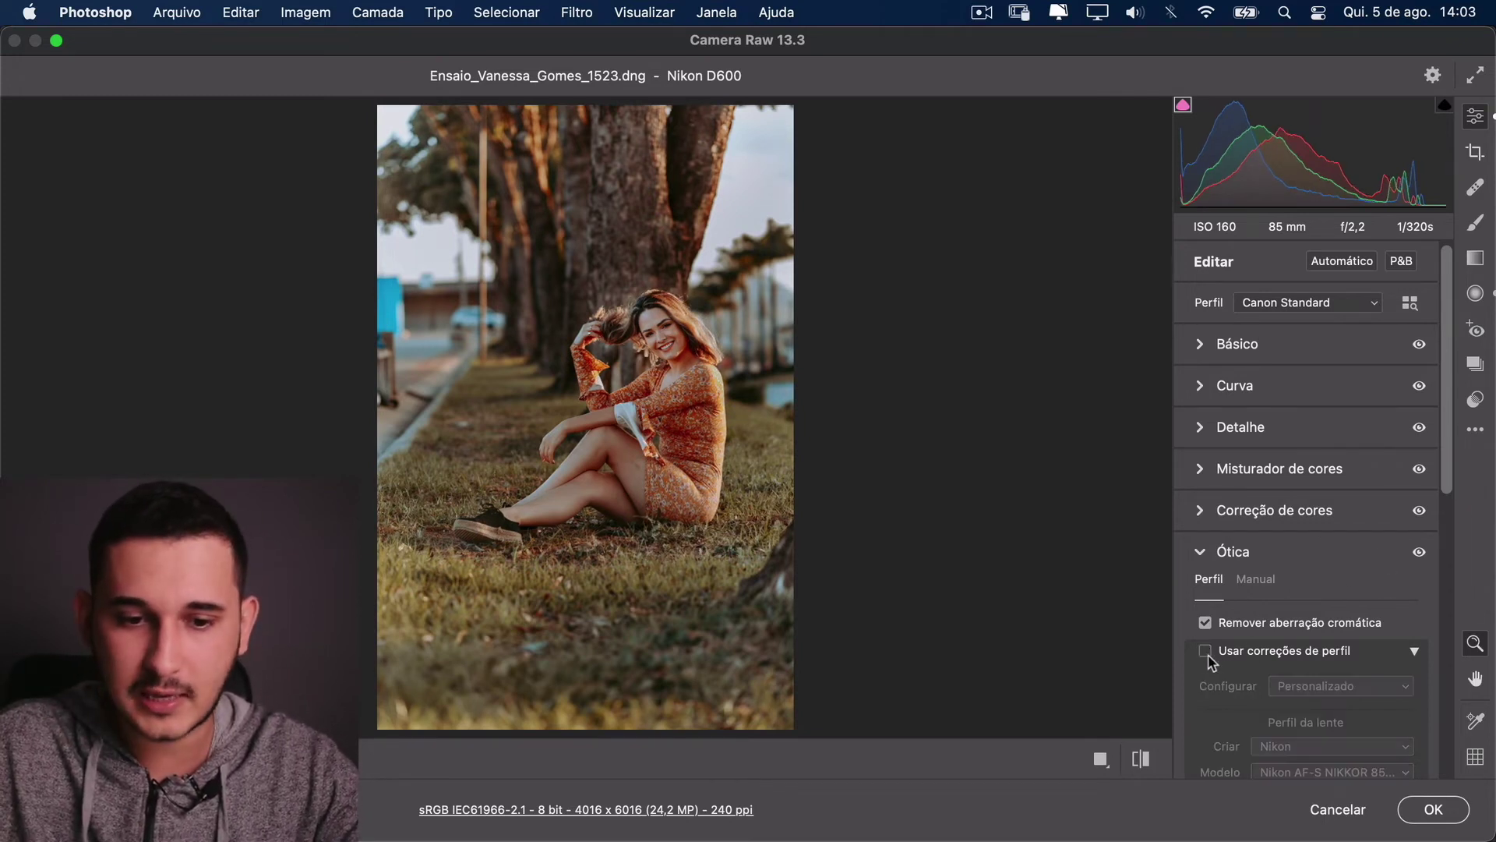
click(1434, 811)
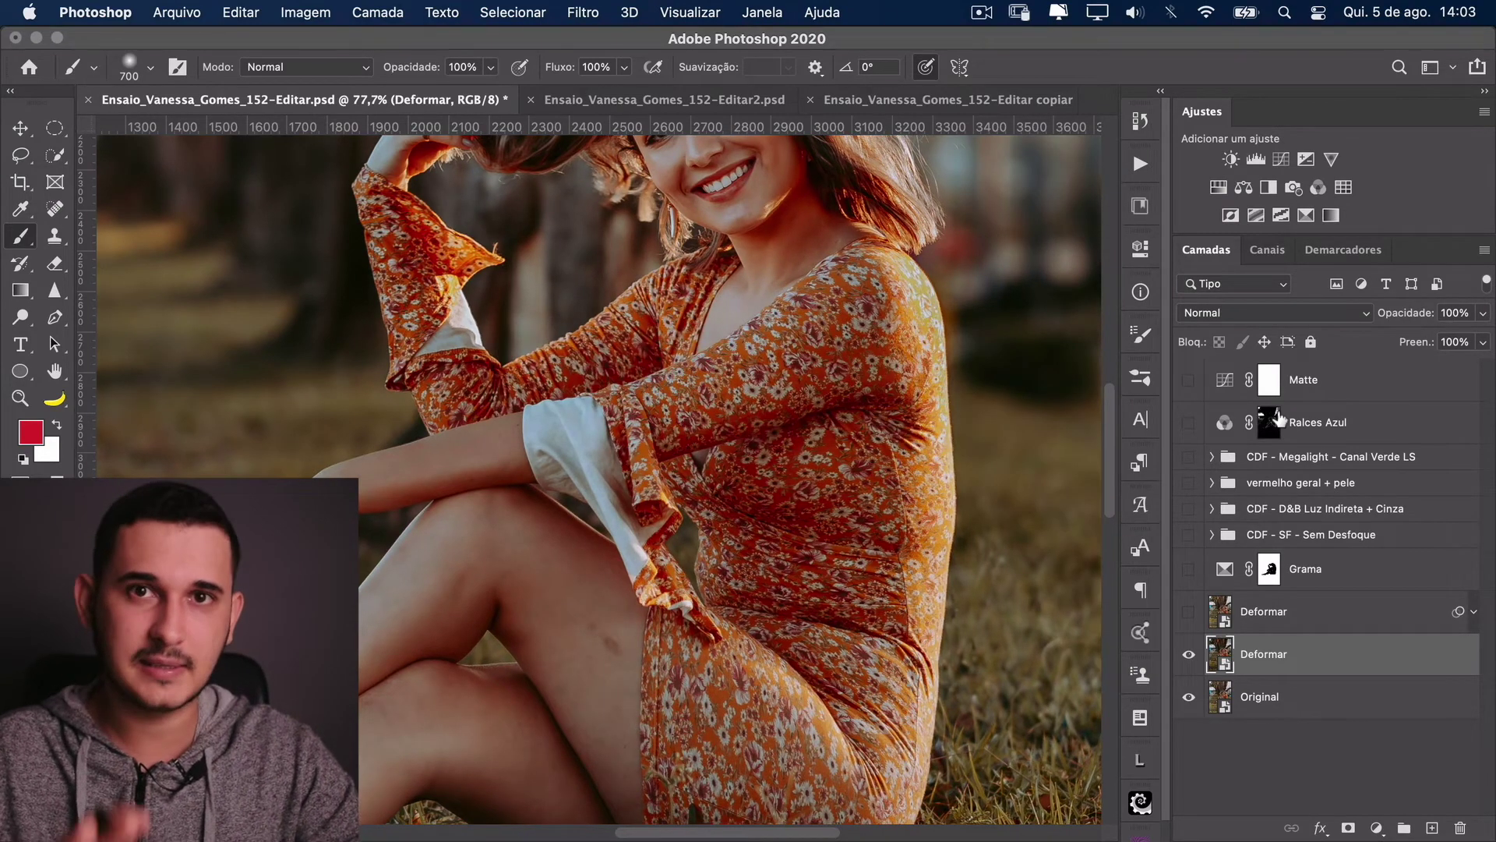
Step: Add a layer mask to the new Deformar layer above Original and invert it to black
scroll(970, 588, down, 3)
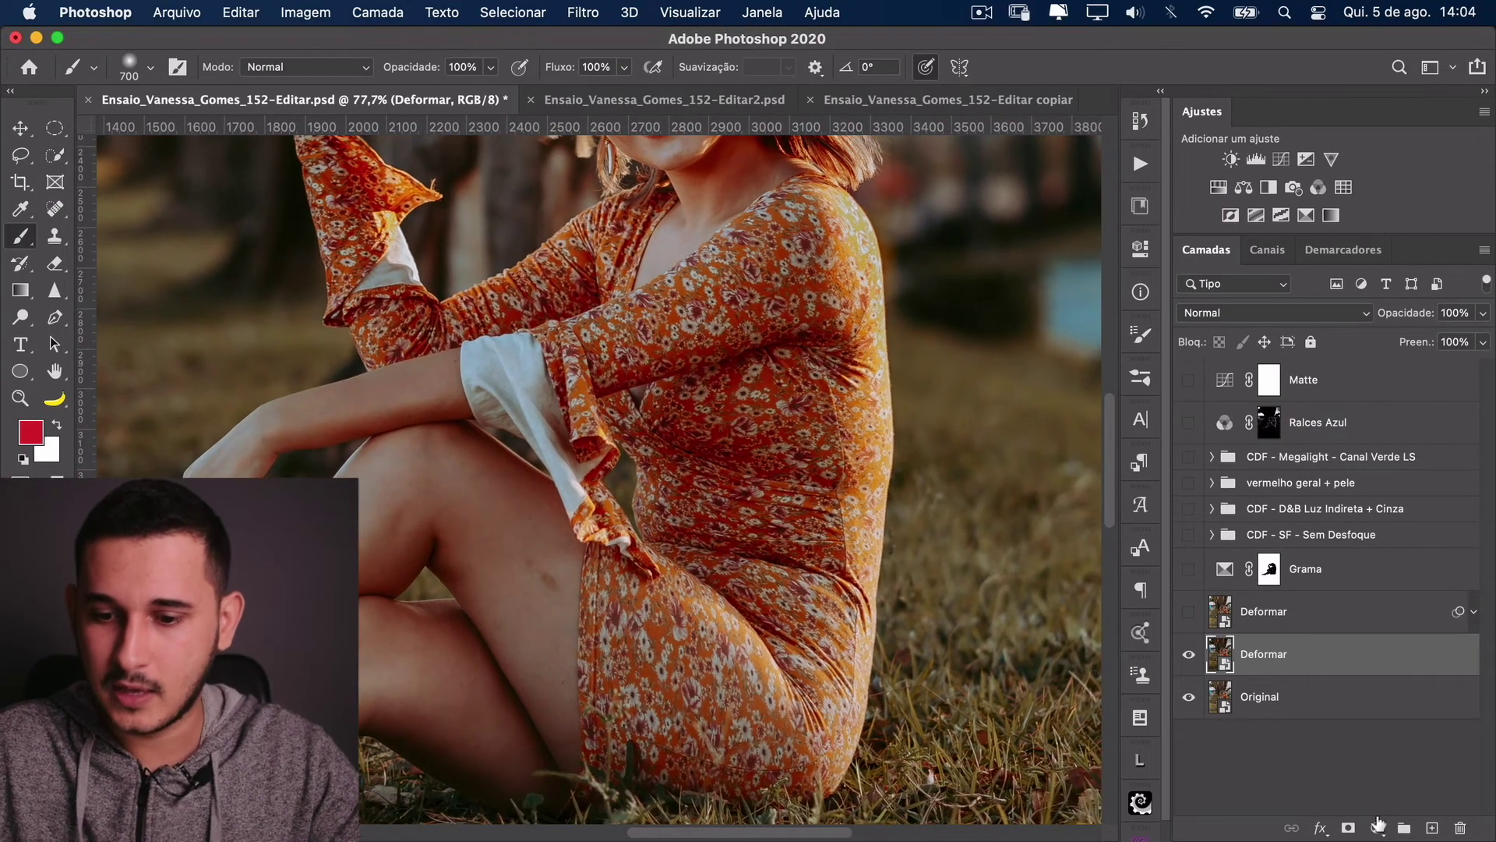
click(1347, 828)
key(super+i)
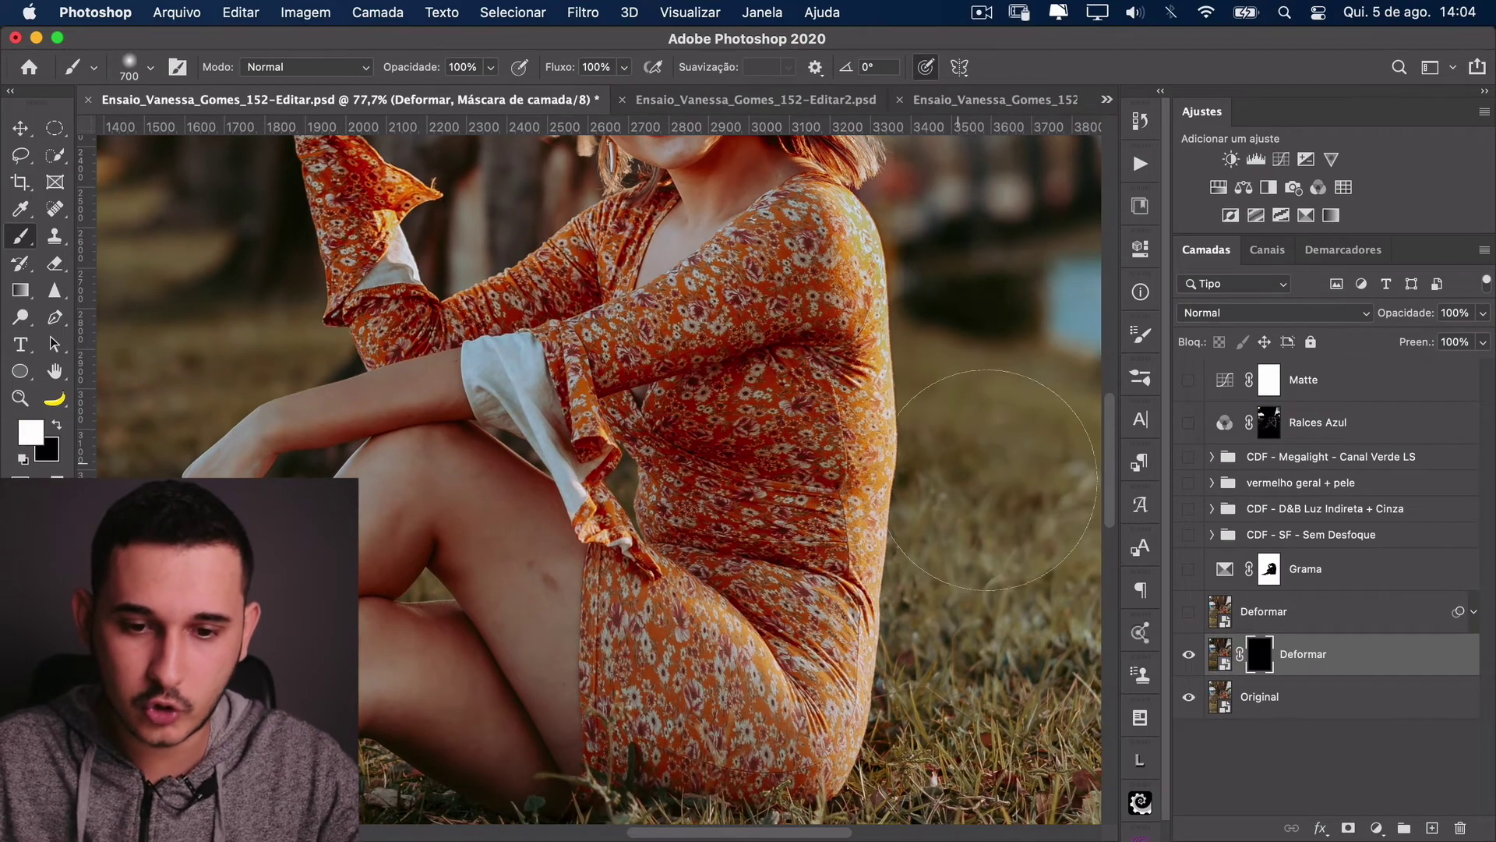
Step: Try painting the Deformar mask white along the back edge and shoulder of the dress
scroll(937, 444, up, 10)
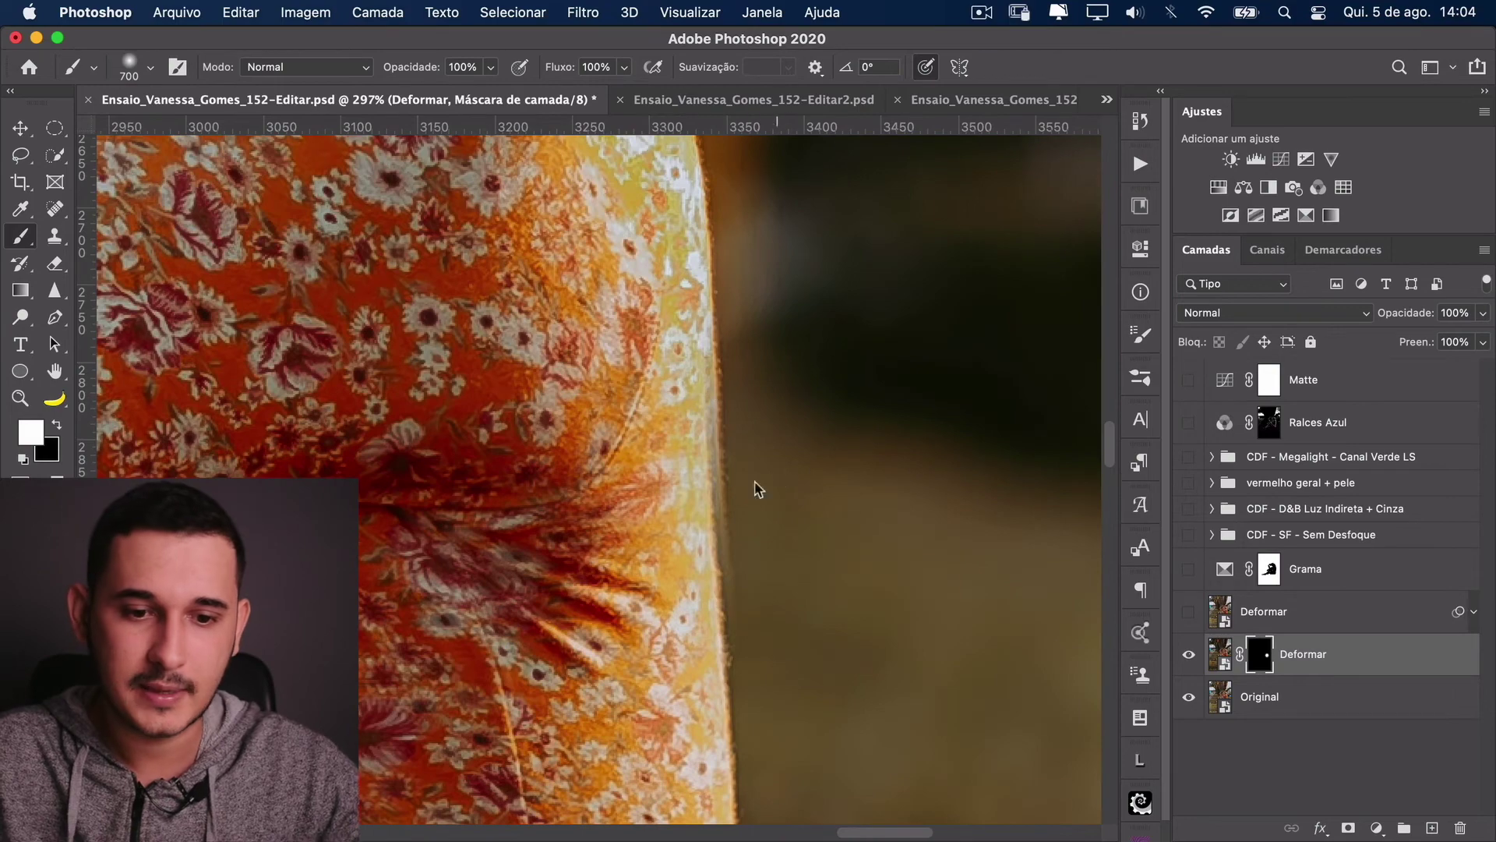
mouse_move(757, 487)
mouse_down()
mouse_move(725, 487)
mouse_move(701, 545)
mouse_up()
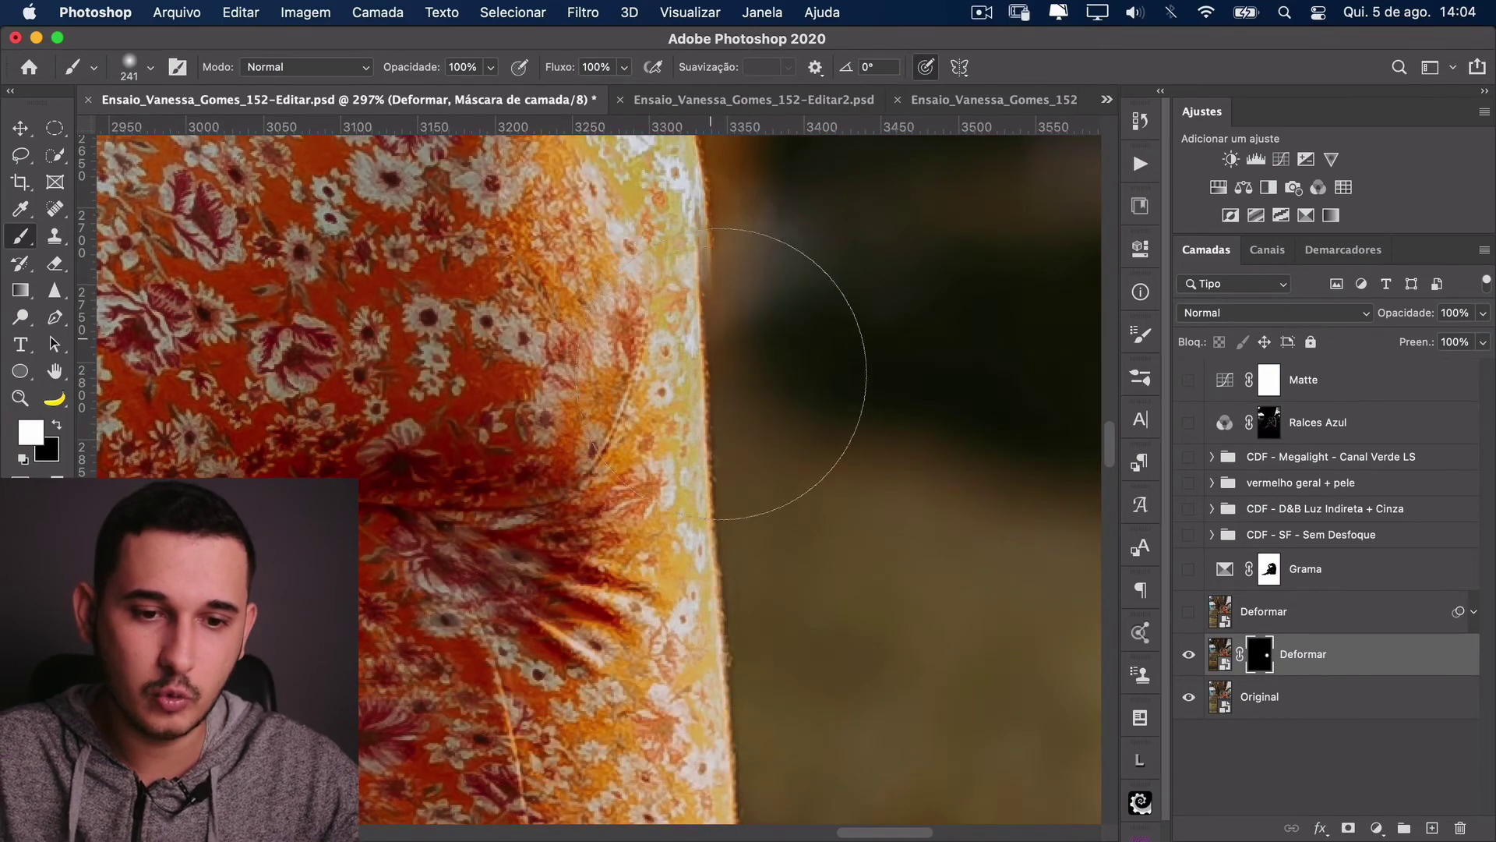
scroll(684, 327, up, 5)
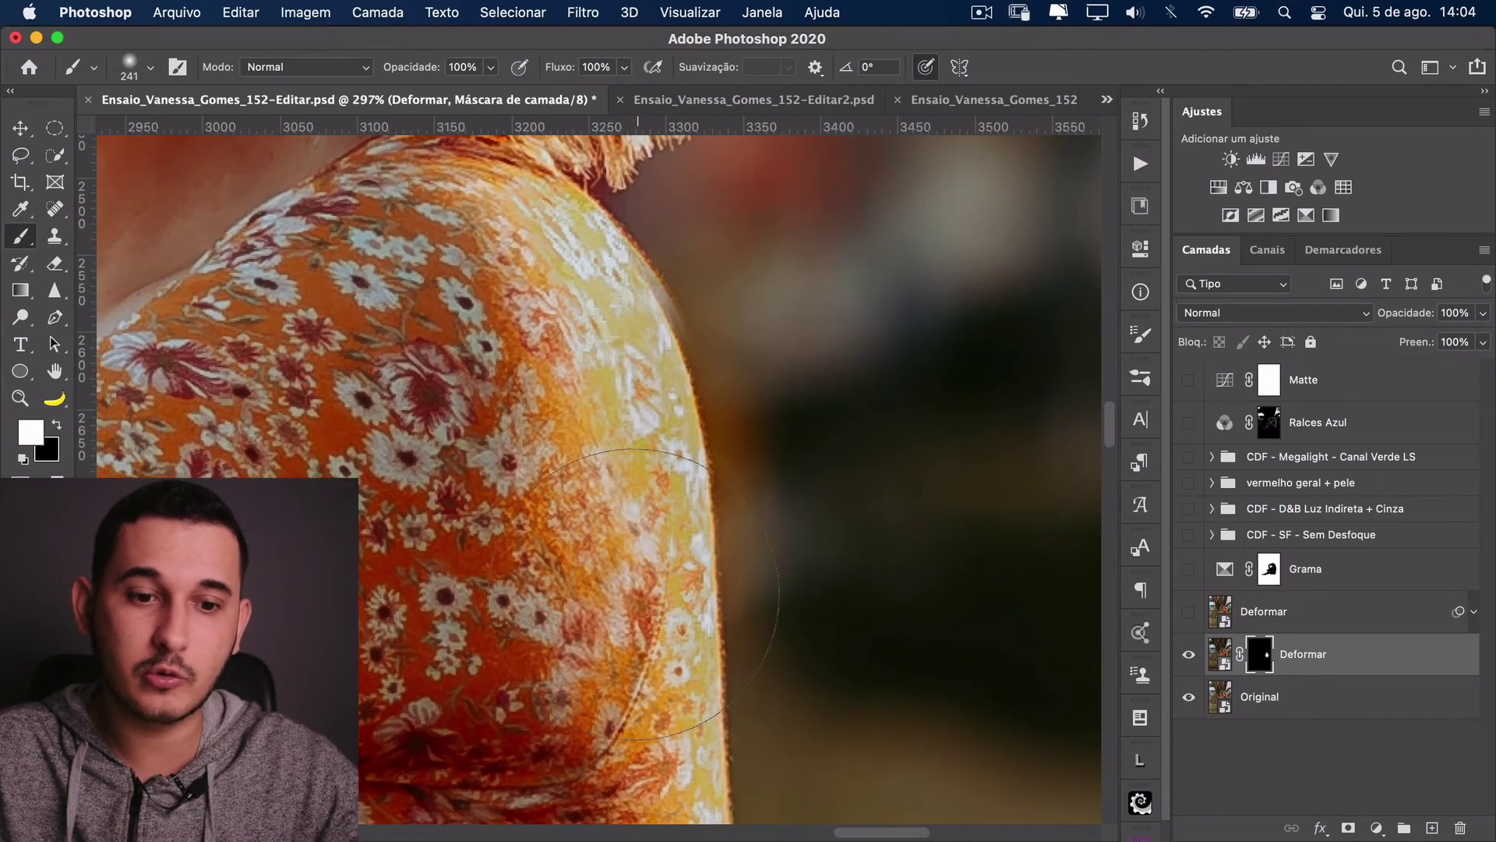
drag(653, 575, 659, 574)
scroll(658, 574, left, 20)
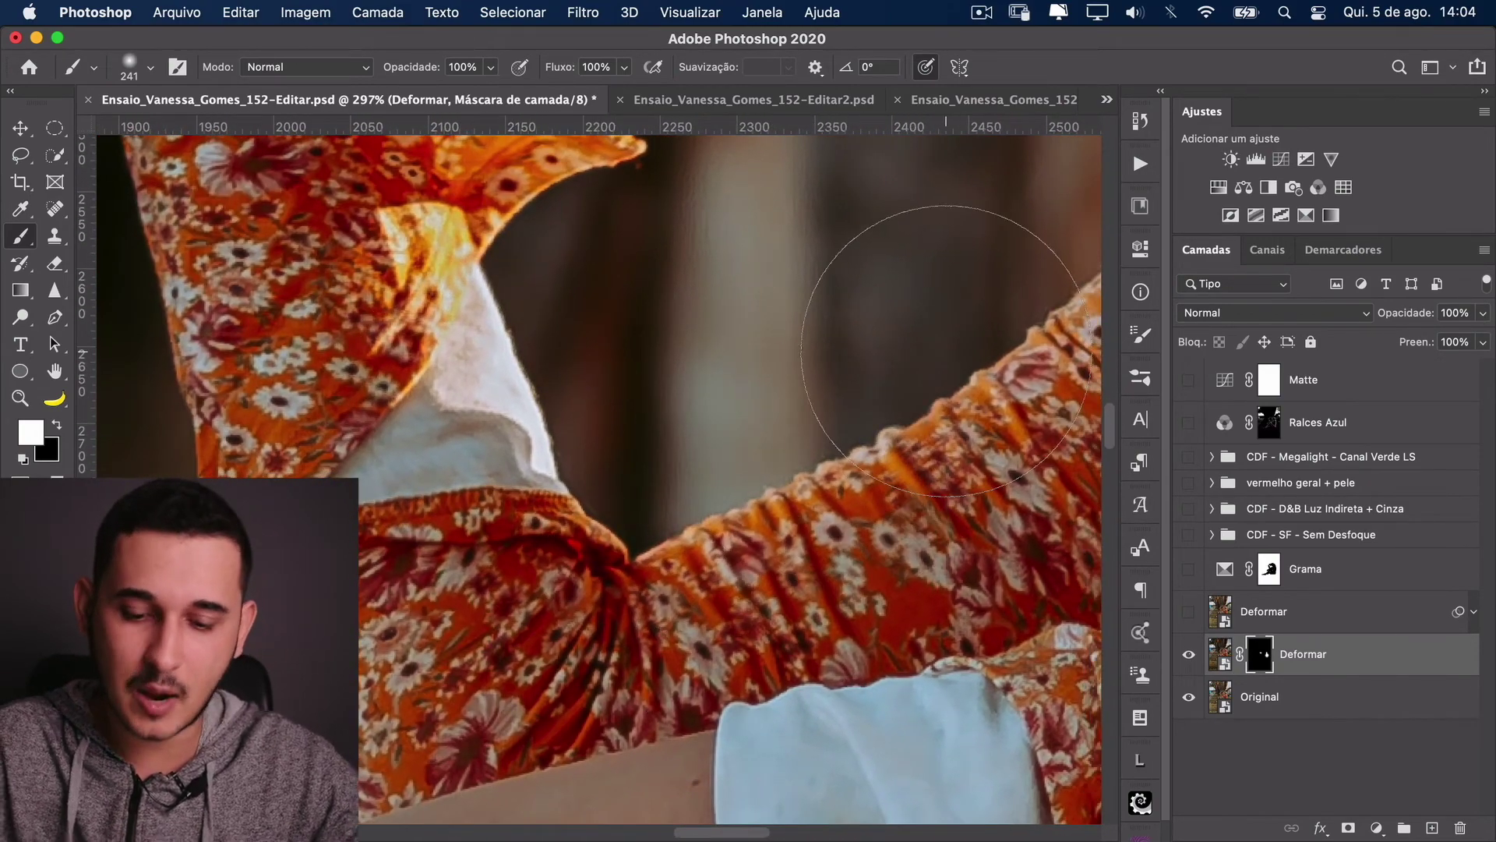
Step: Delete the masked Deformar layer and revert the document to its initial history snapshot
key(super+0)
key(Delete)
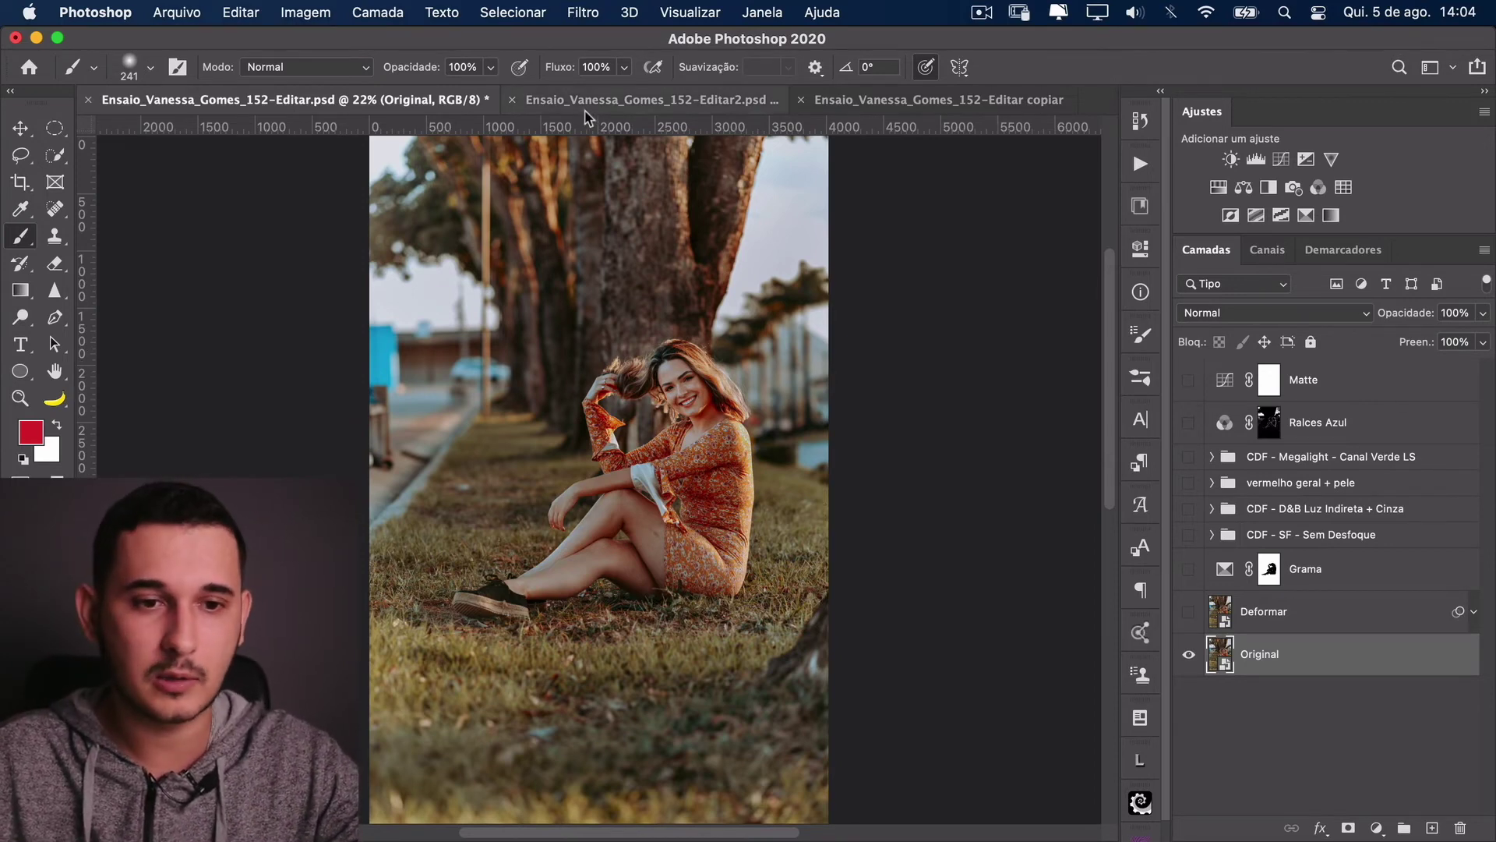
click(1140, 121)
click(995, 160)
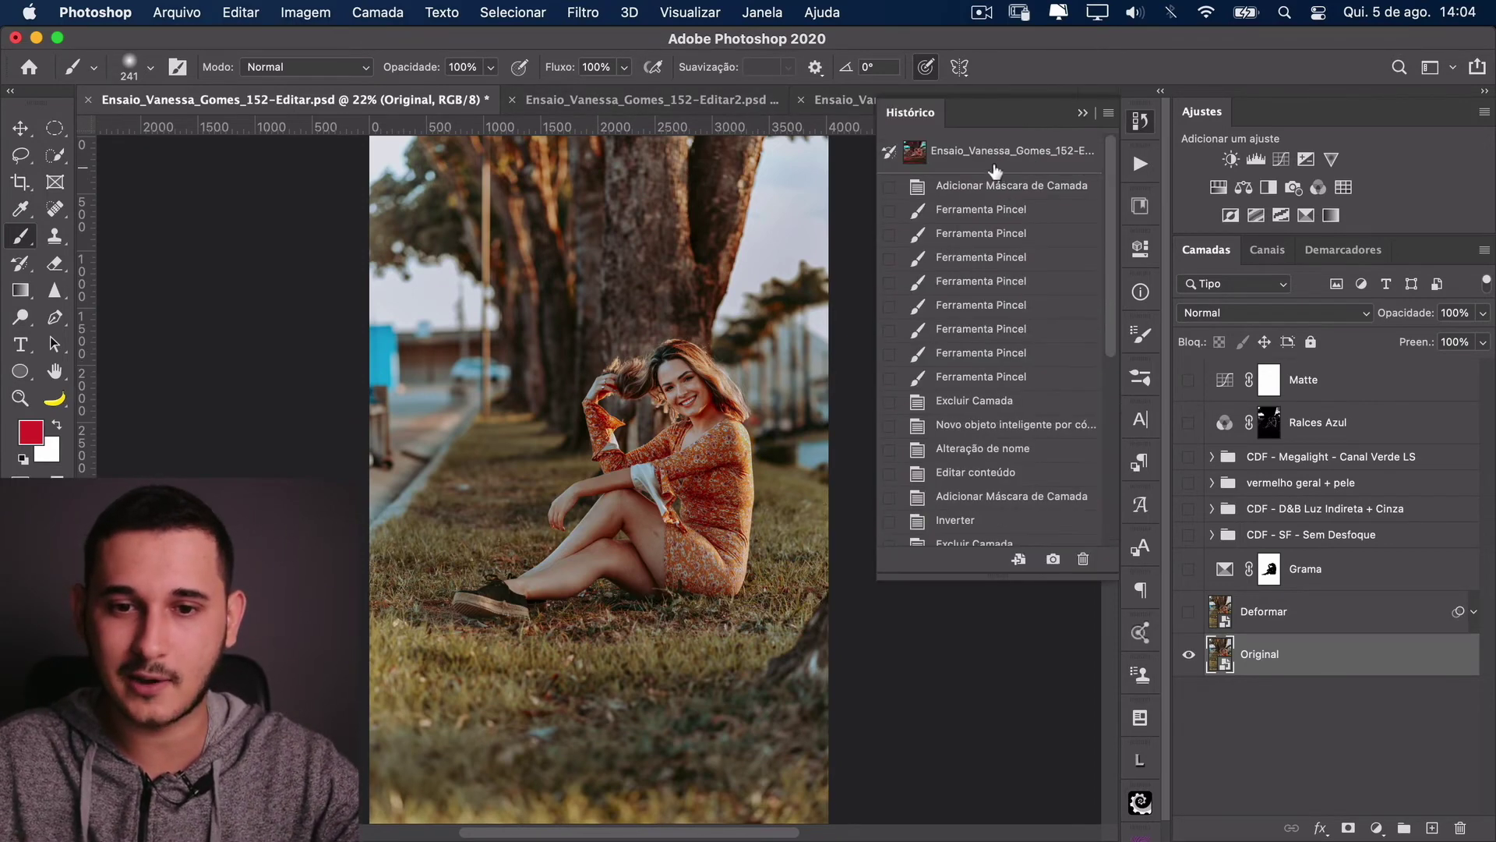
scroll(1086, 116, up, 5)
click(1083, 113)
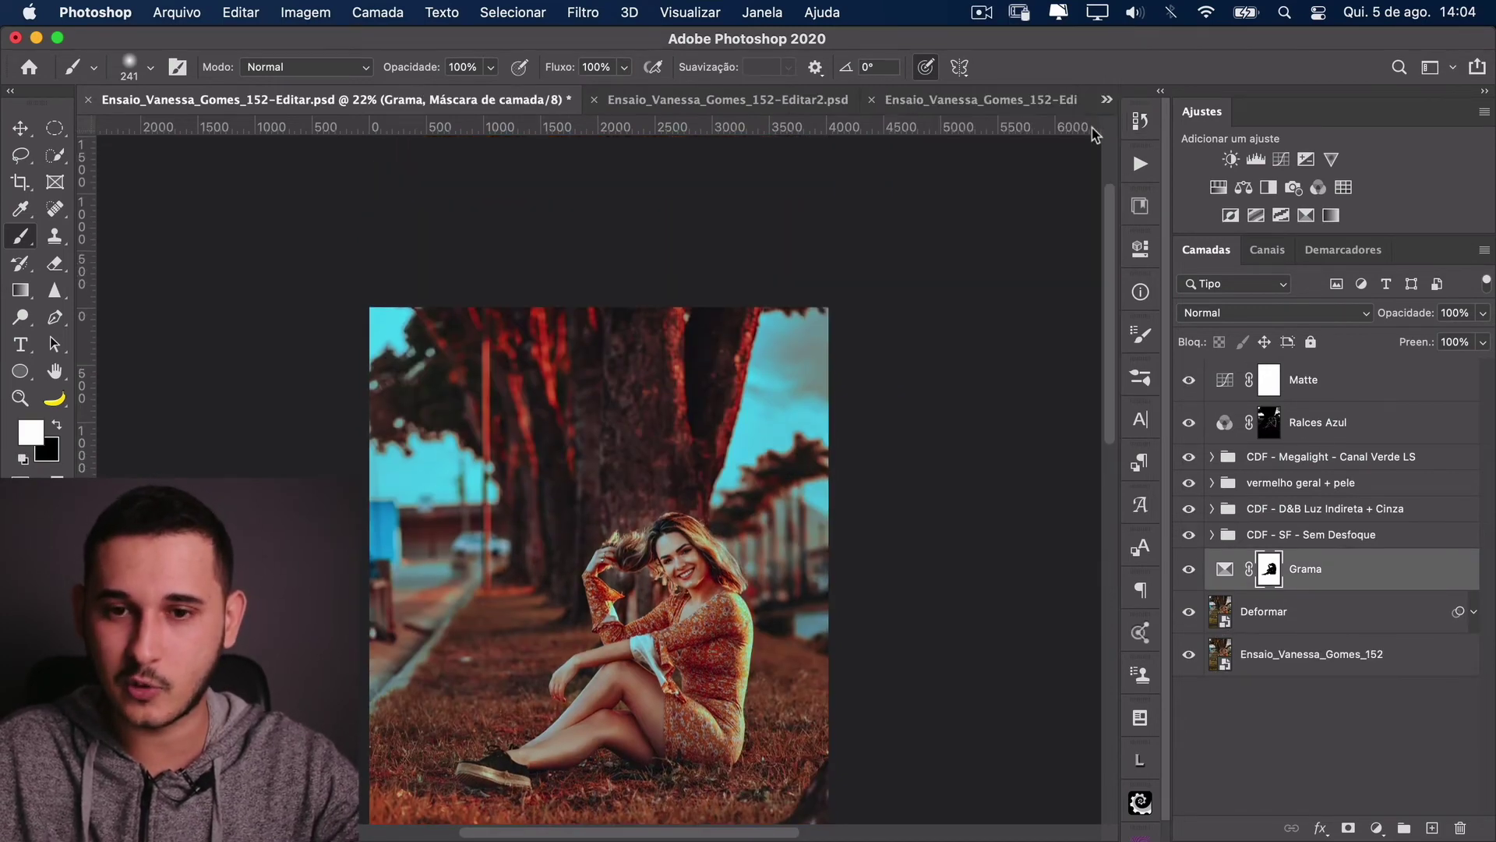
scroll(967, 136, down, 5)
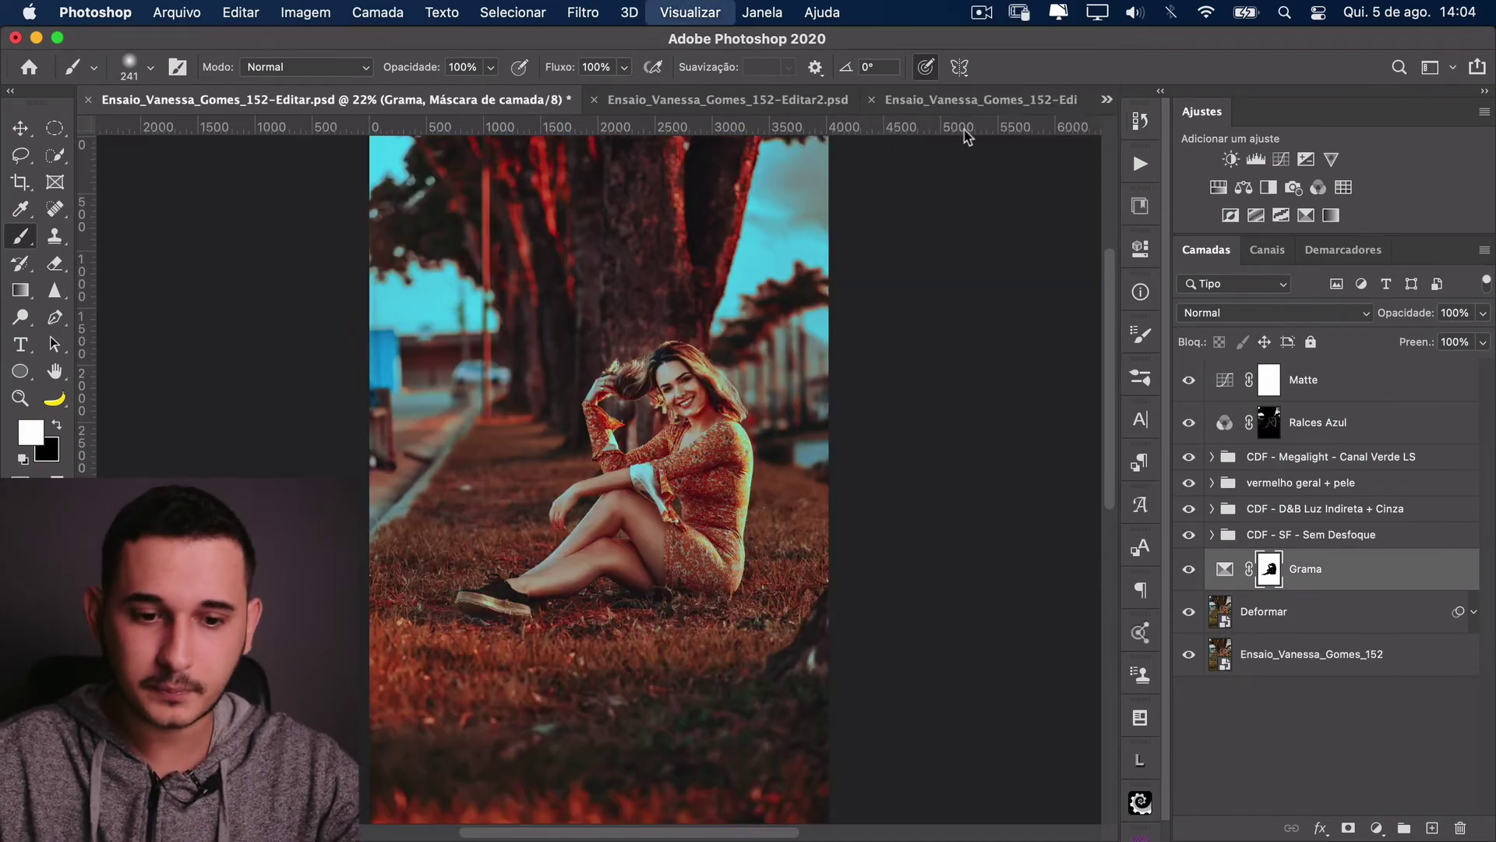
Step: Delete the hidden copiar 3 layer from the Editar2.psd document and return to Editar.psd
click(1317, 613)
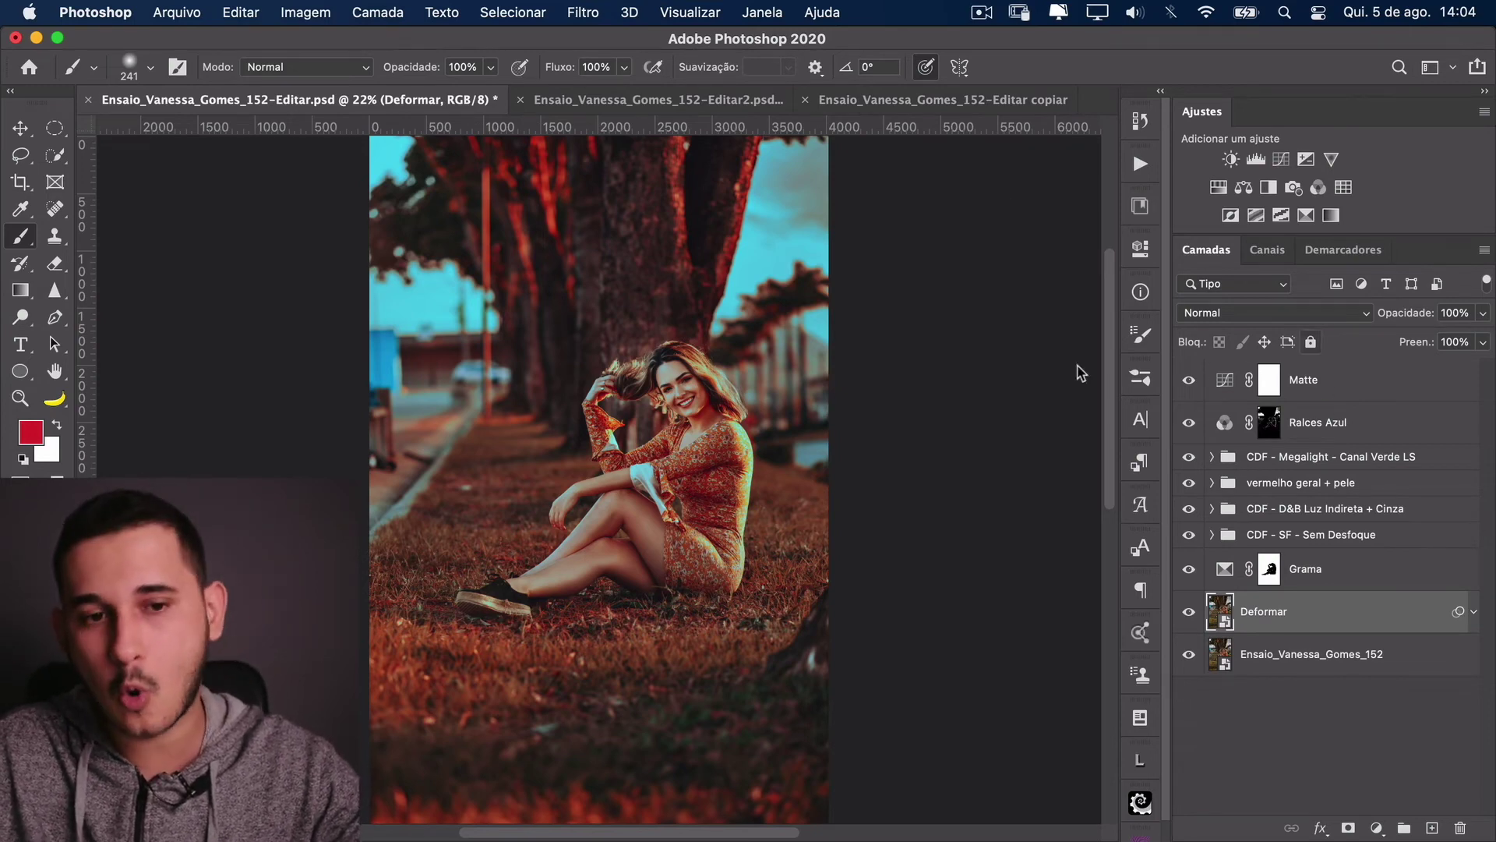
key(ctrl+Tab)
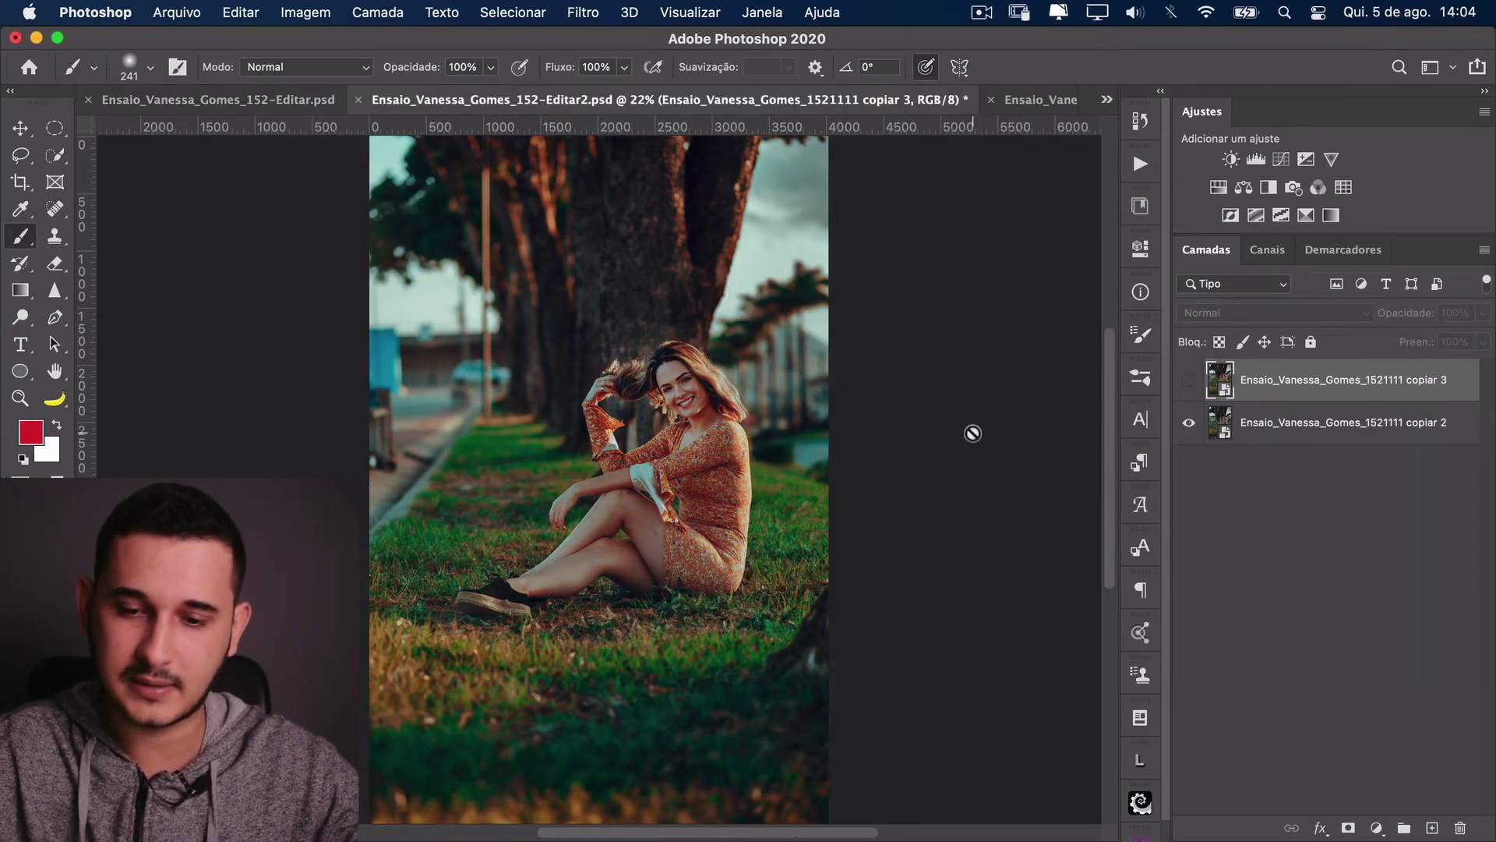
key(Delete)
key(ctrl+shift+Tab)
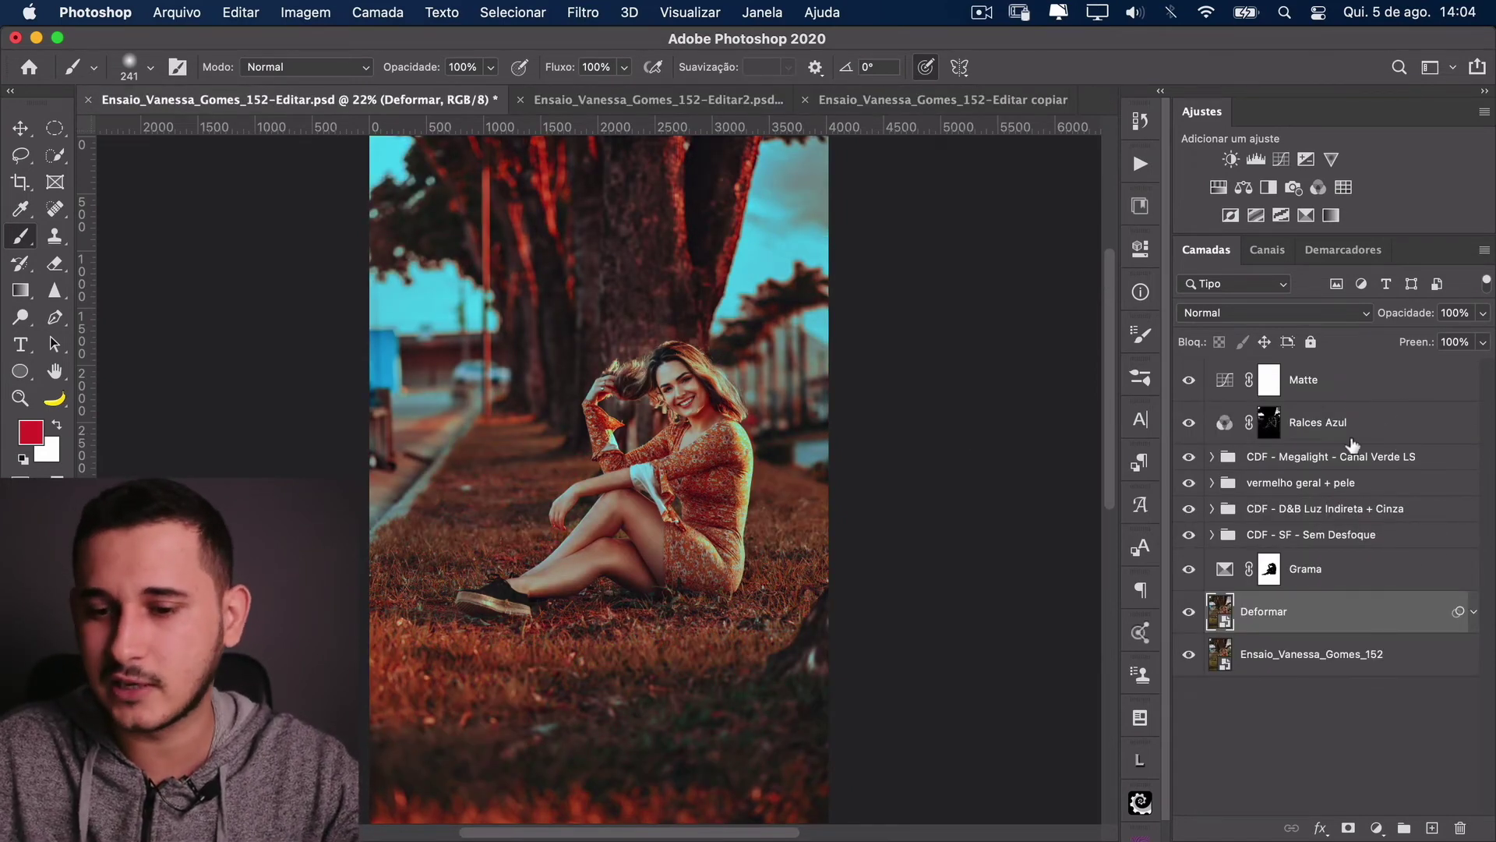
Step: Copy every layer and group except Grama and the base smart object from Editar.psd and paste them into Editar2.psd
shift+click(1366, 392)
click(1395, 402)
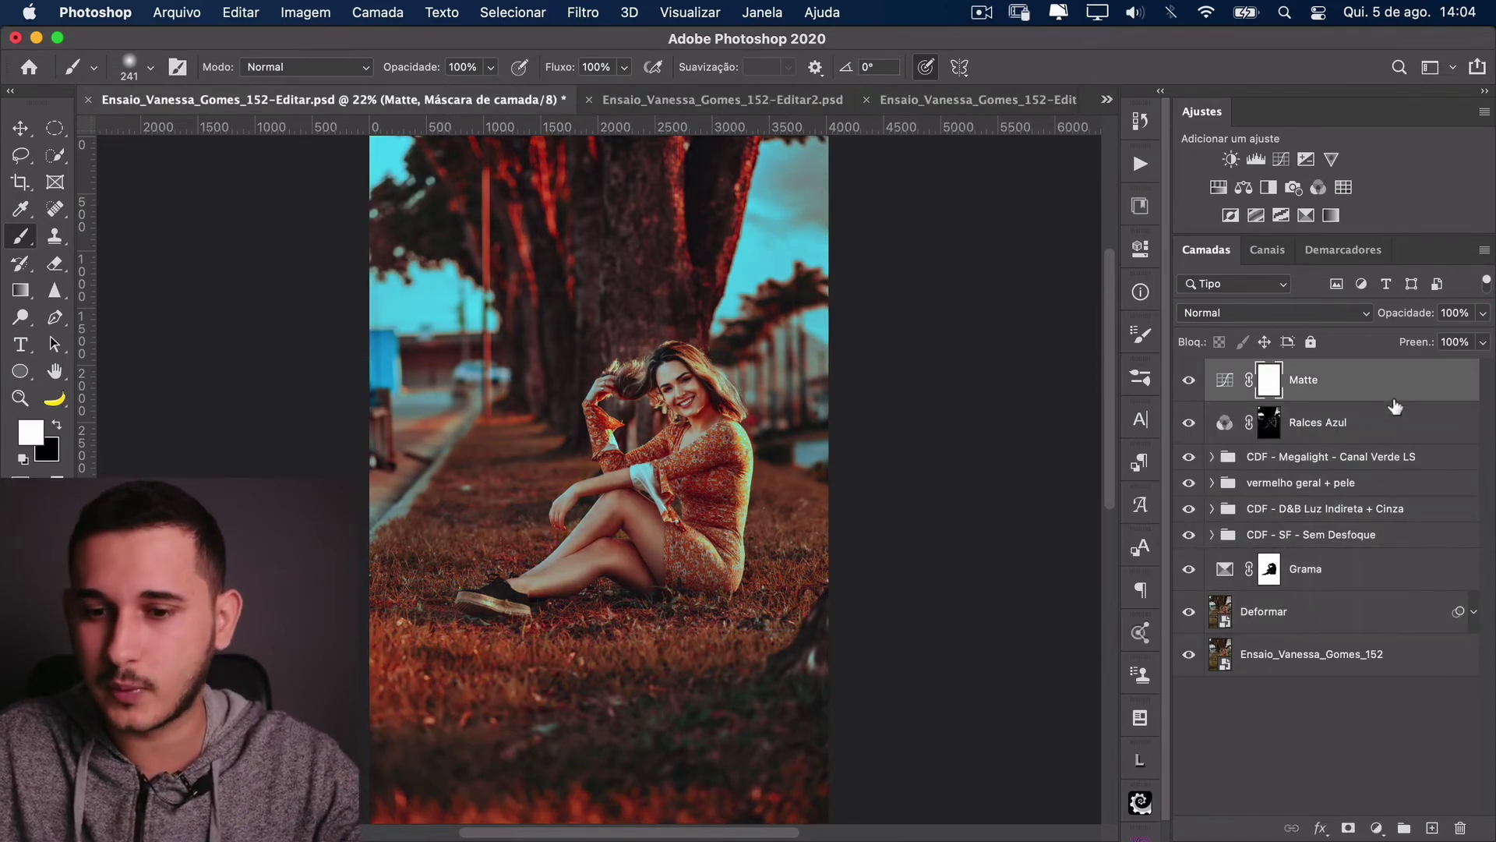
click(1368, 618)
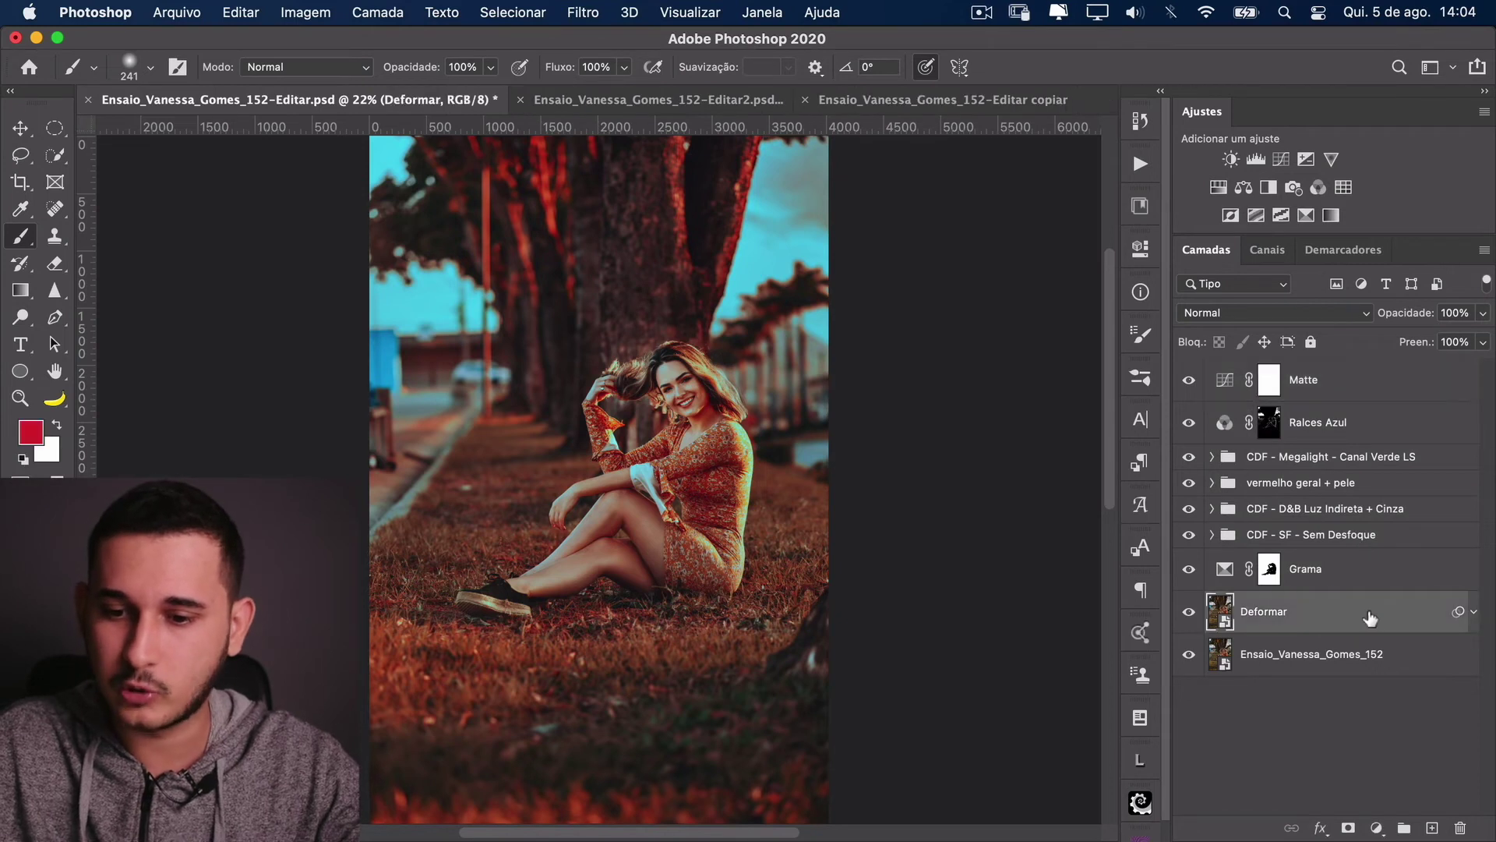
super+click(1405, 536)
super+click(1387, 508)
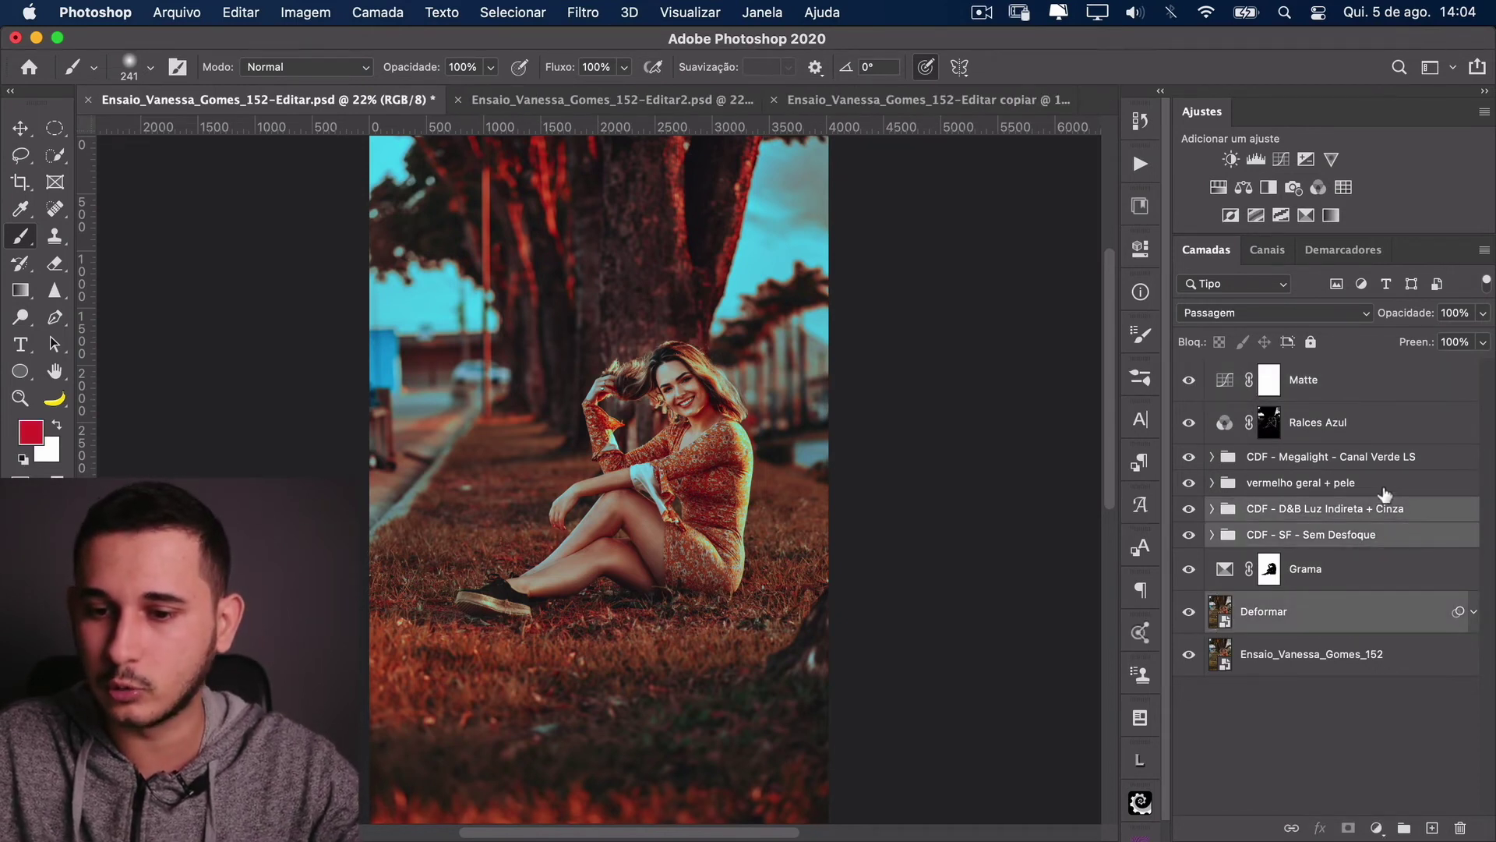
super+click(1378, 483)
super+click(1373, 461)
super+click(1381, 423)
super+click(1370, 385)
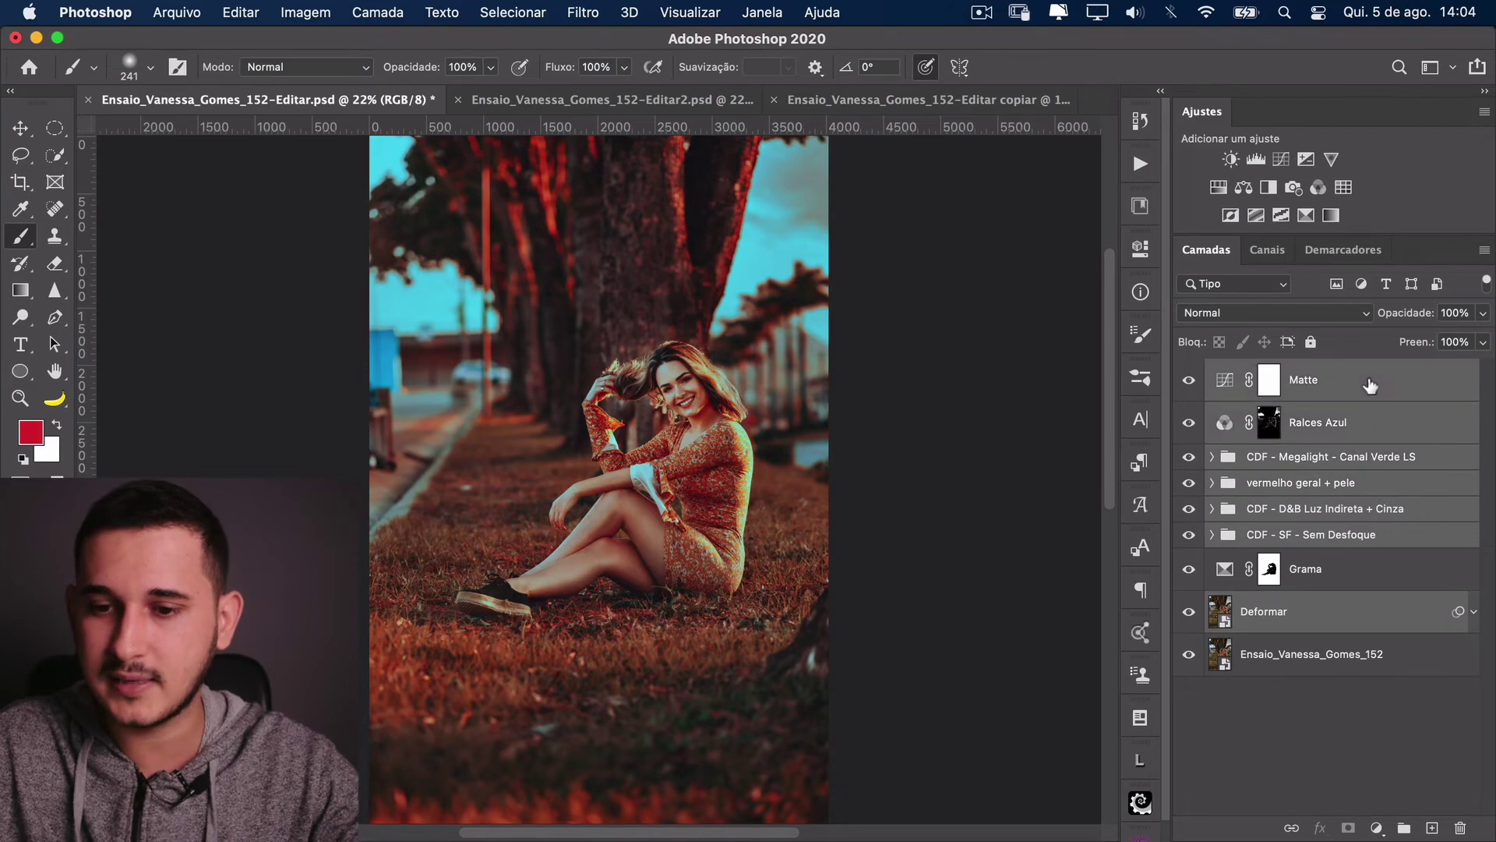
key(super+c)
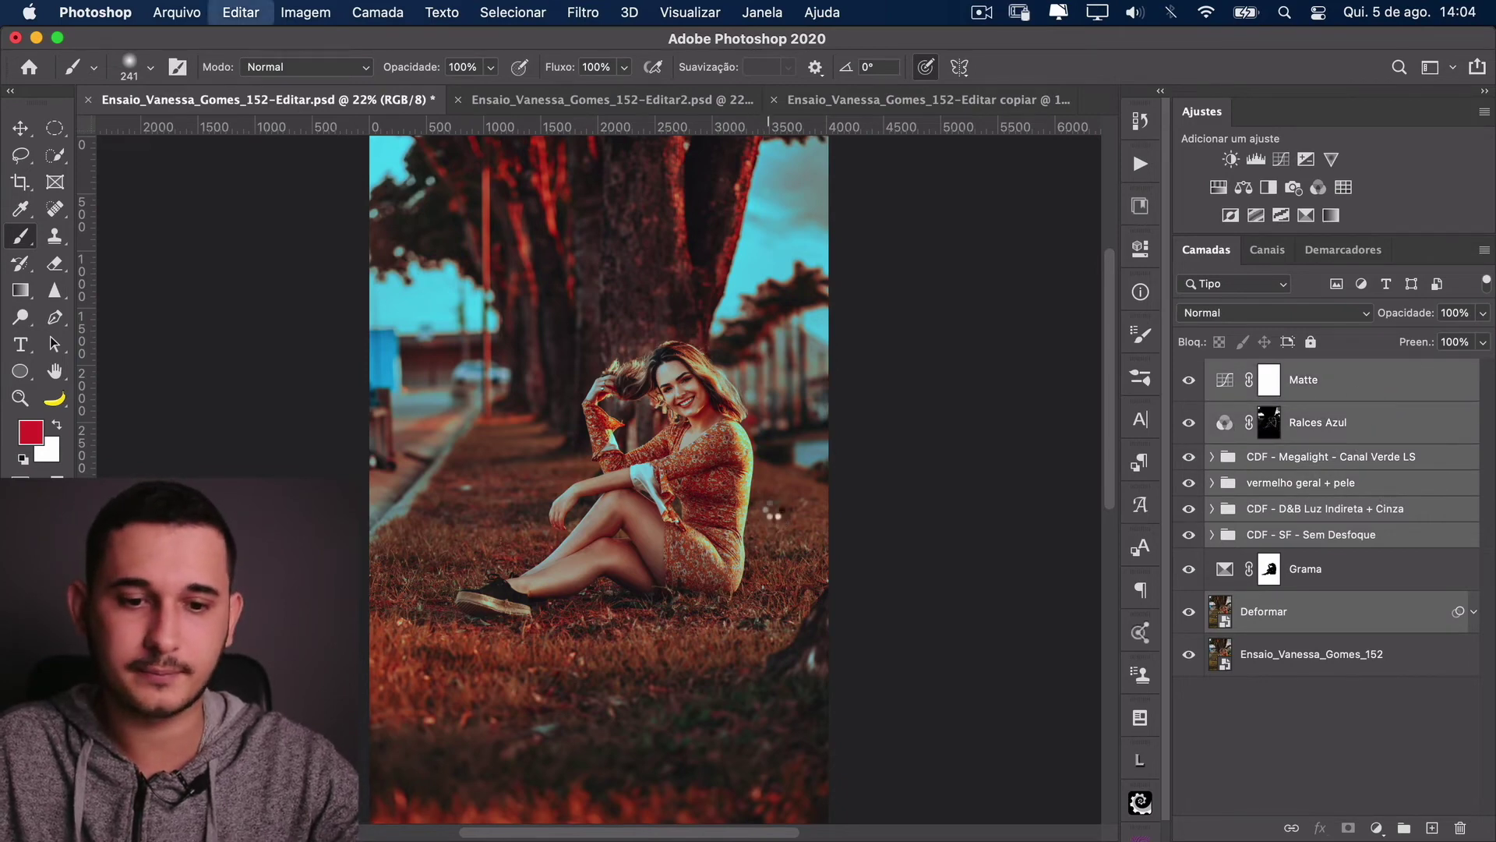
click(589, 100)
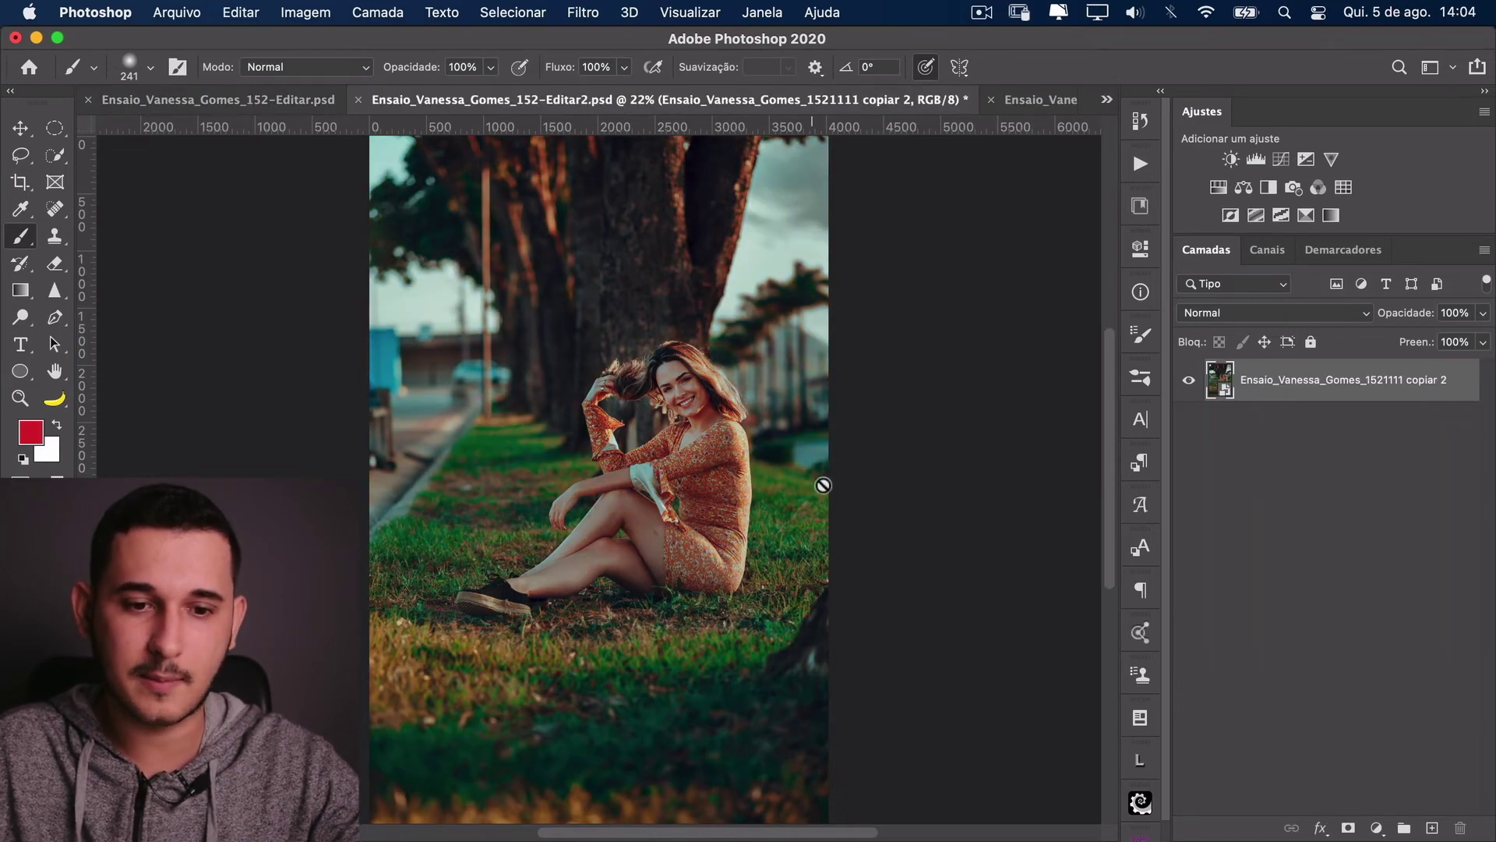
key(super+v)
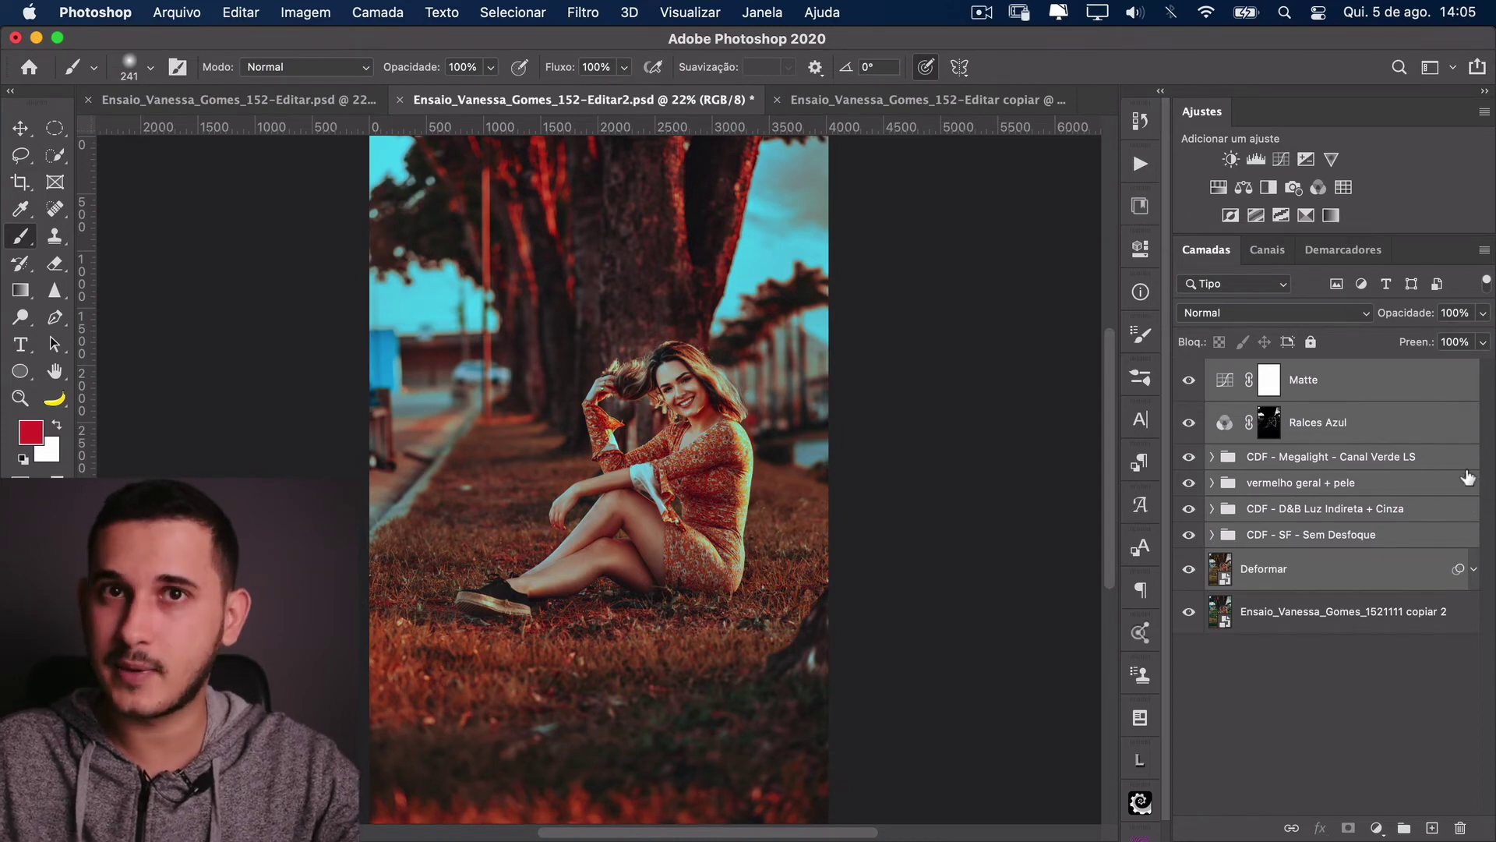
Step: Hide all the pasted layers and groups in Editar2.psd, leaving only the base smart object visible
alt+click(1188, 616)
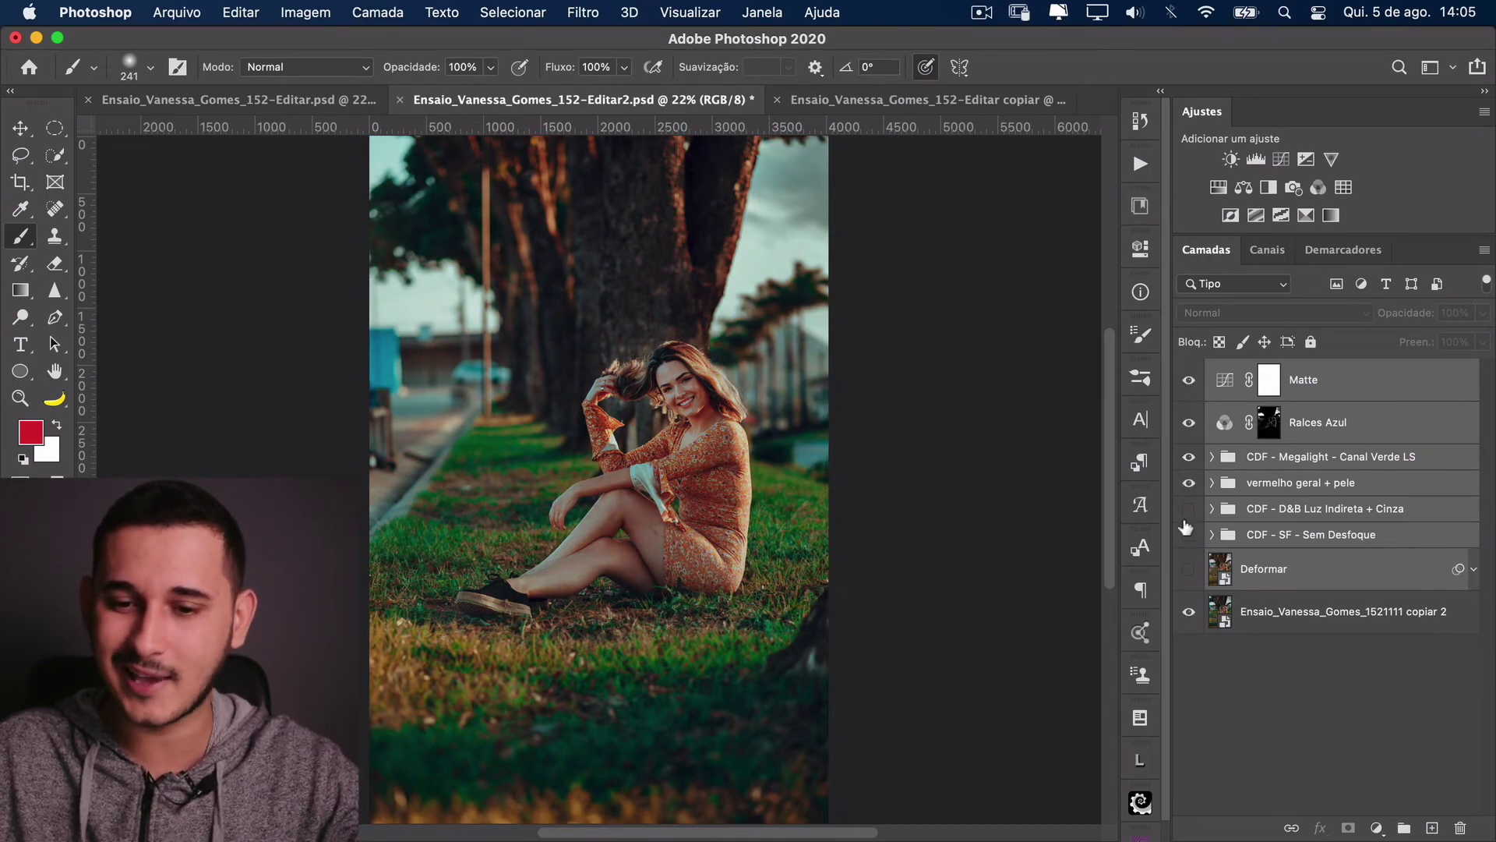
alt+click(1188, 612)
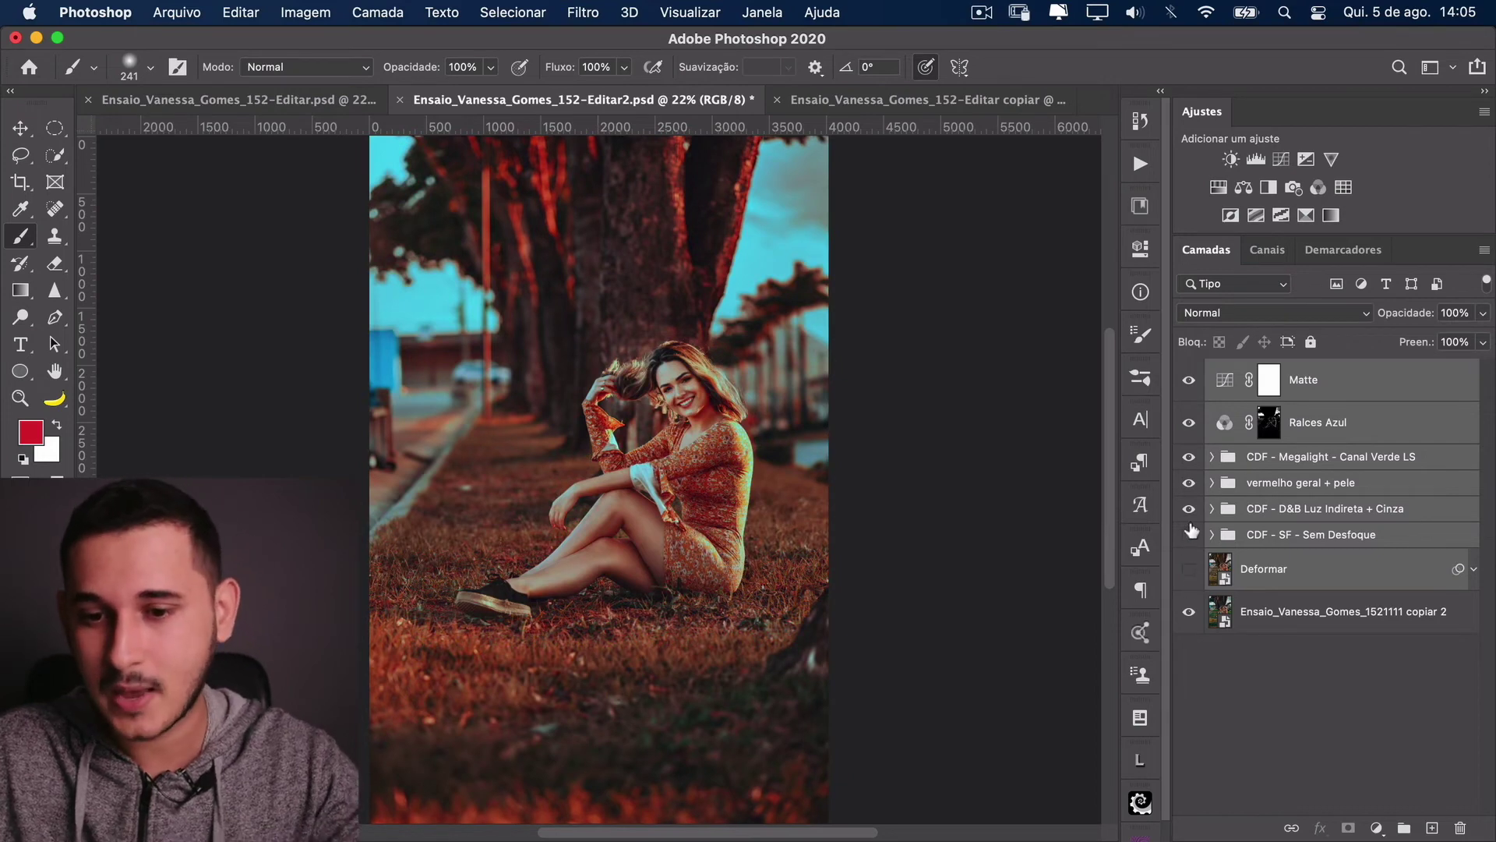
drag(1189, 379, 1188, 569)
Step: Examine the contents of the CDF - SF - Sem Desfoque group and compare the image with it and the pasted Deformar layer on and off
click(1329, 538)
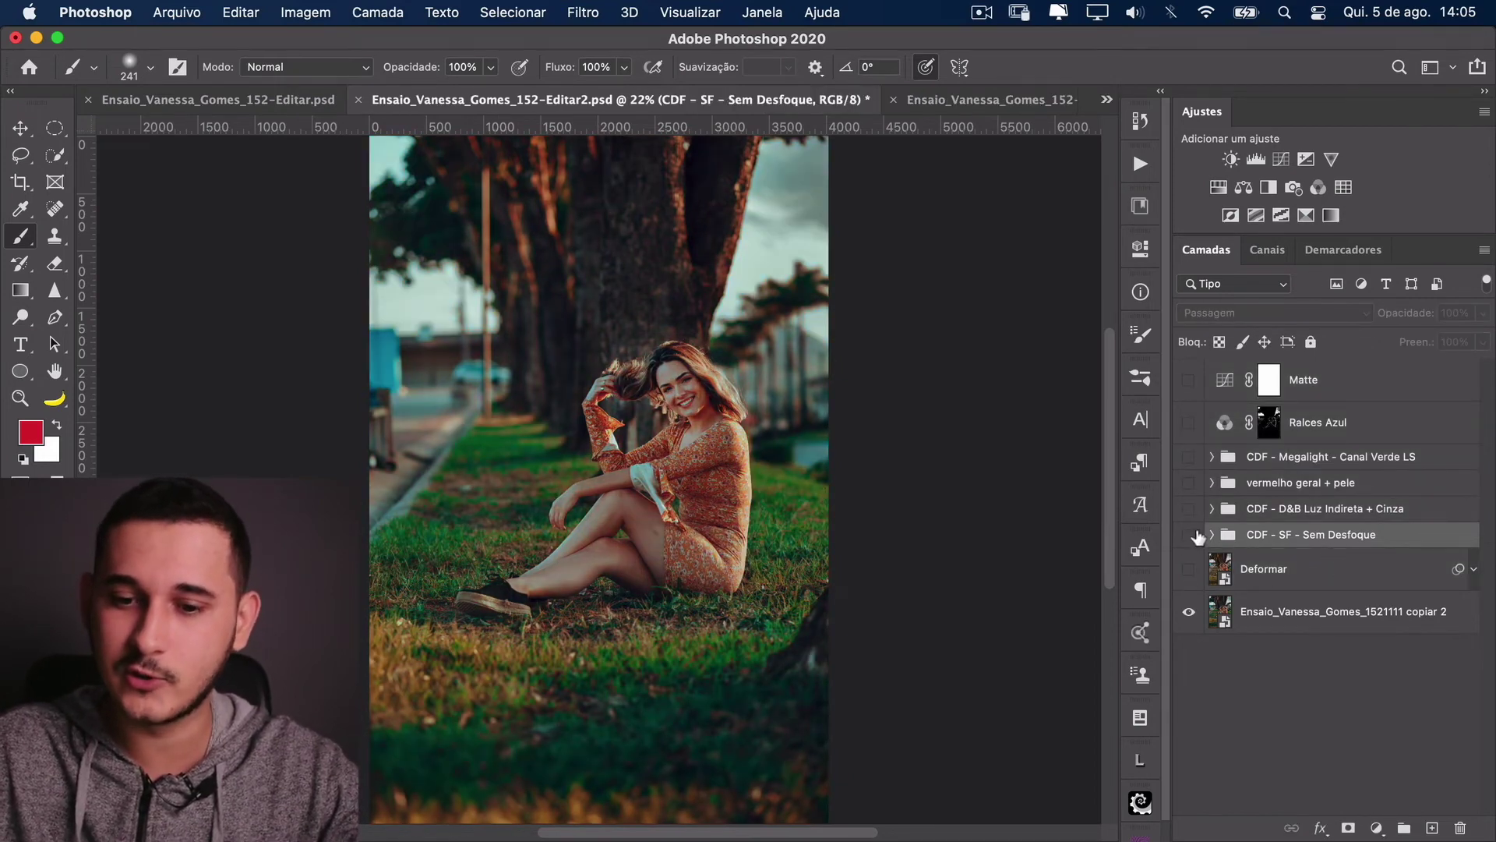
click(1188, 535)
click(1212, 535)
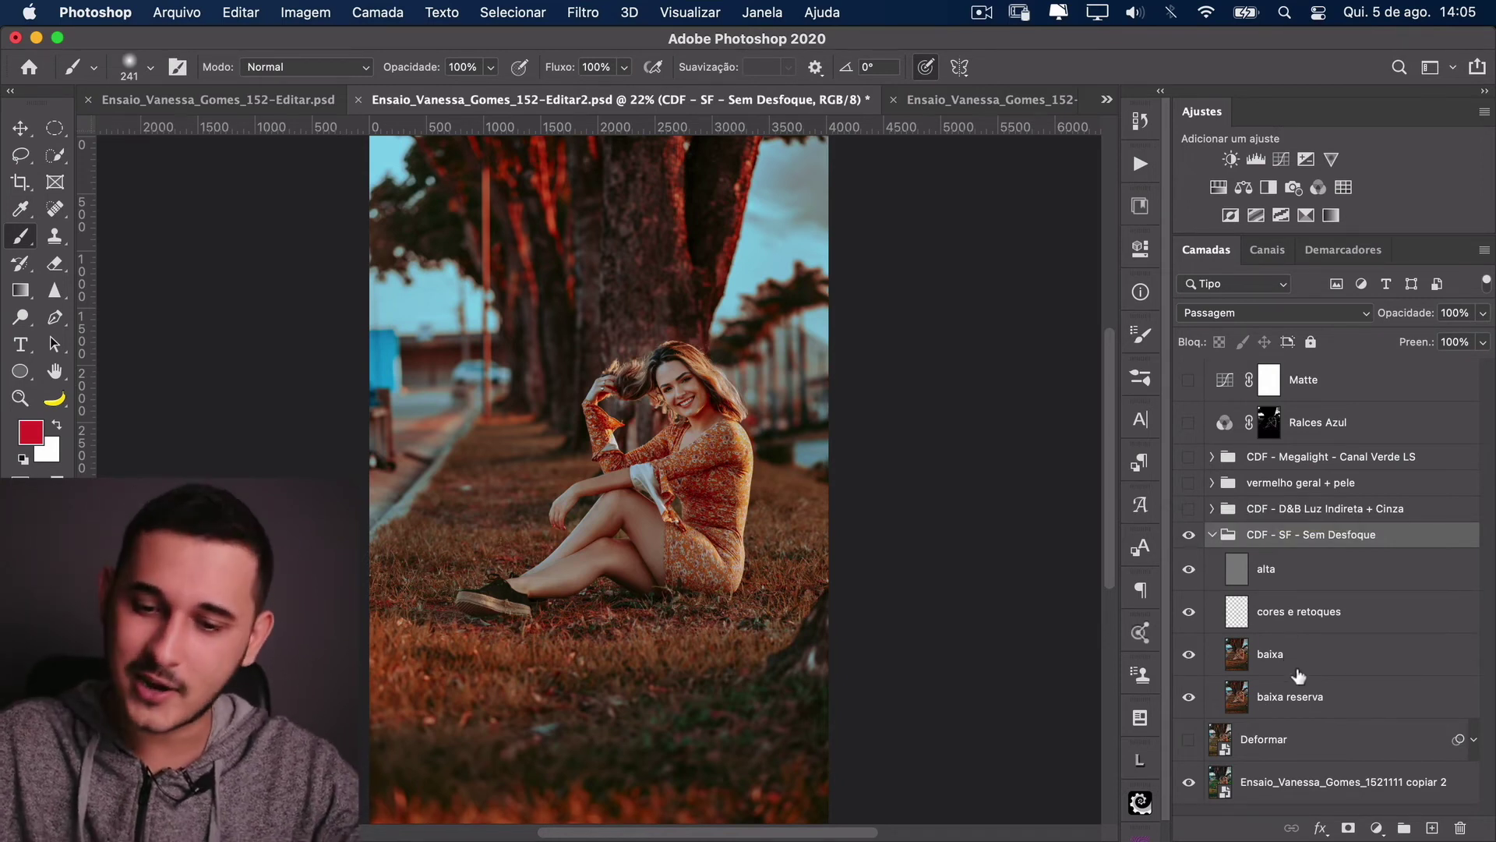
click(1189, 536)
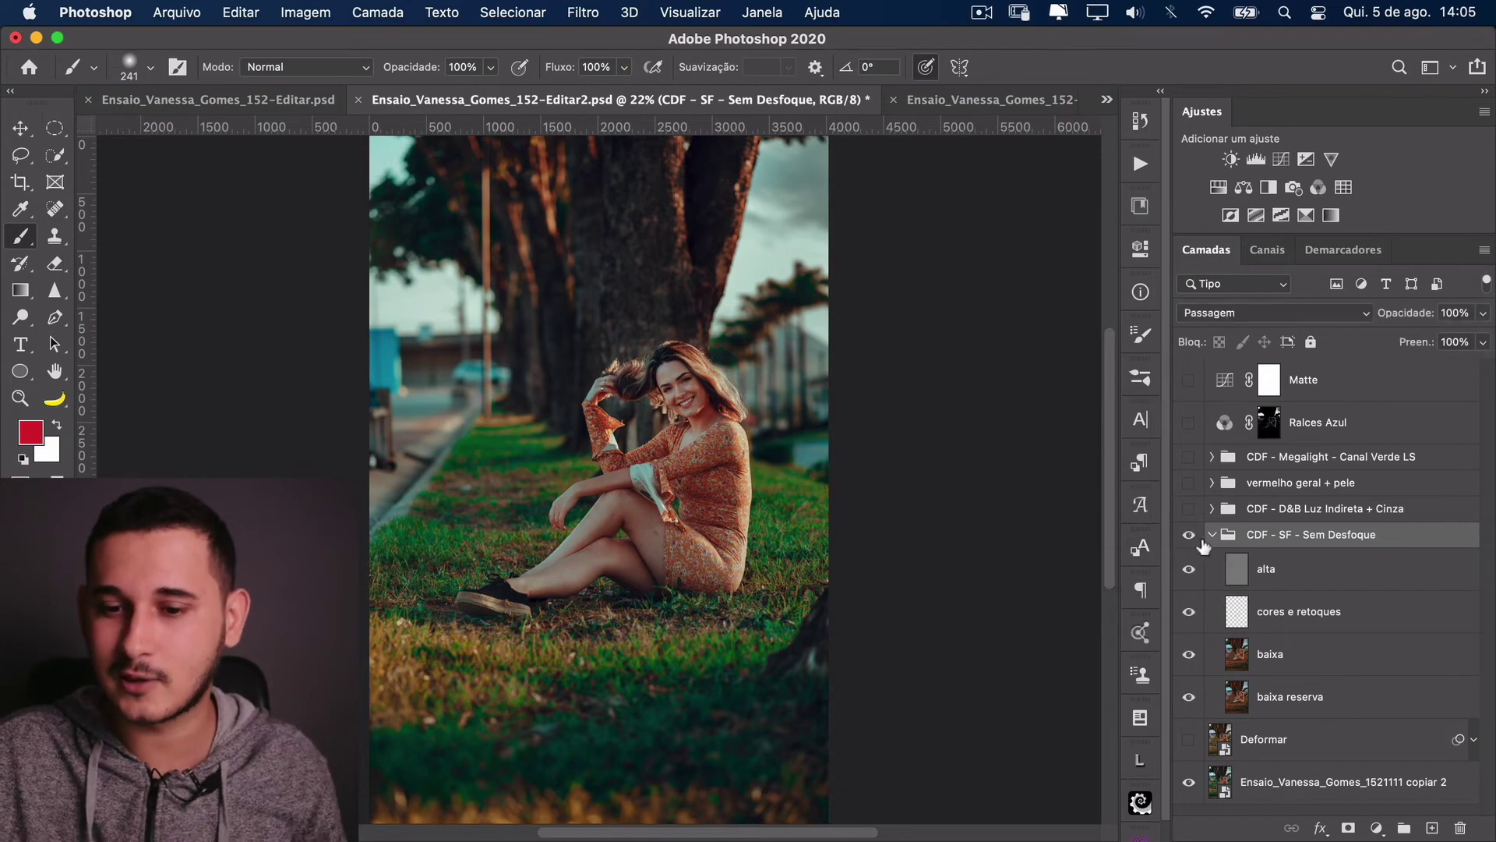
click(1189, 534)
click(1211, 535)
click(1190, 535)
click(1189, 569)
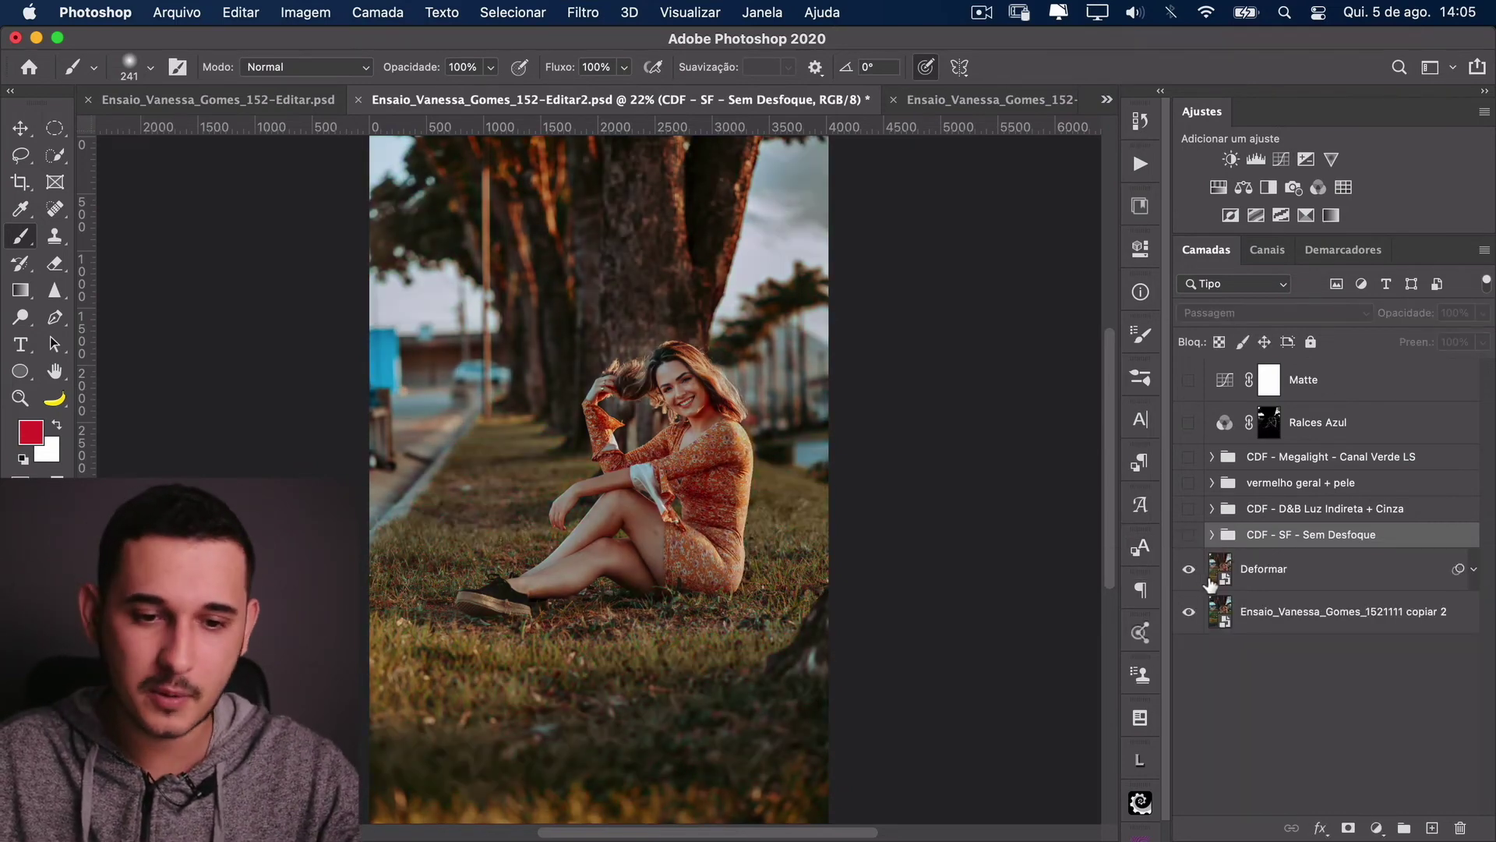
click(1190, 569)
Step: Duplicate the base smart object as Deformar and move the old Deformar layer's smart filter onto it
click(1329, 619)
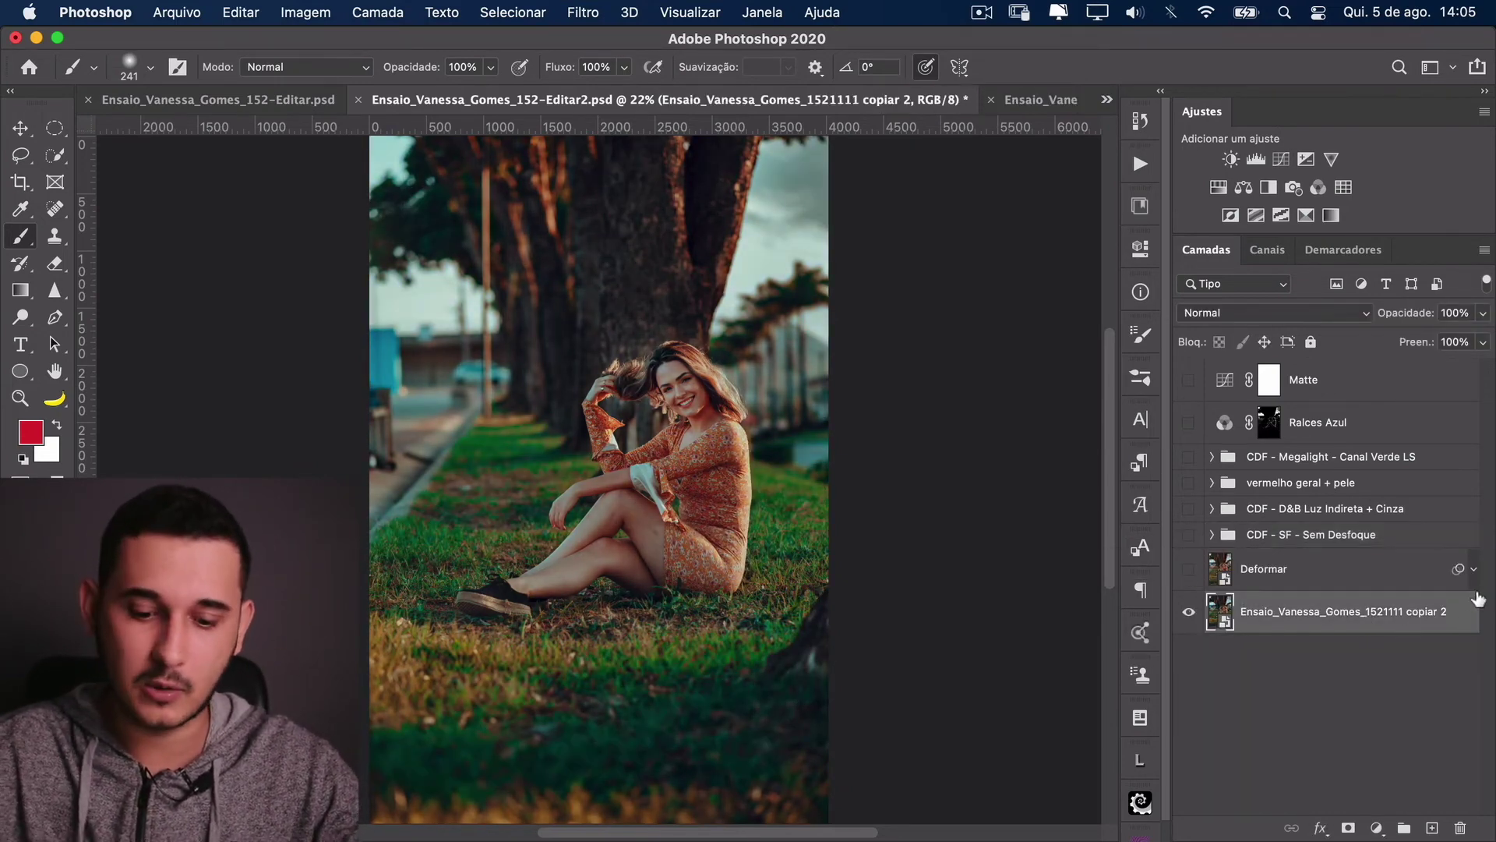
key(super+j)
double_click(1356, 616)
text(Deformar)
key(Return)
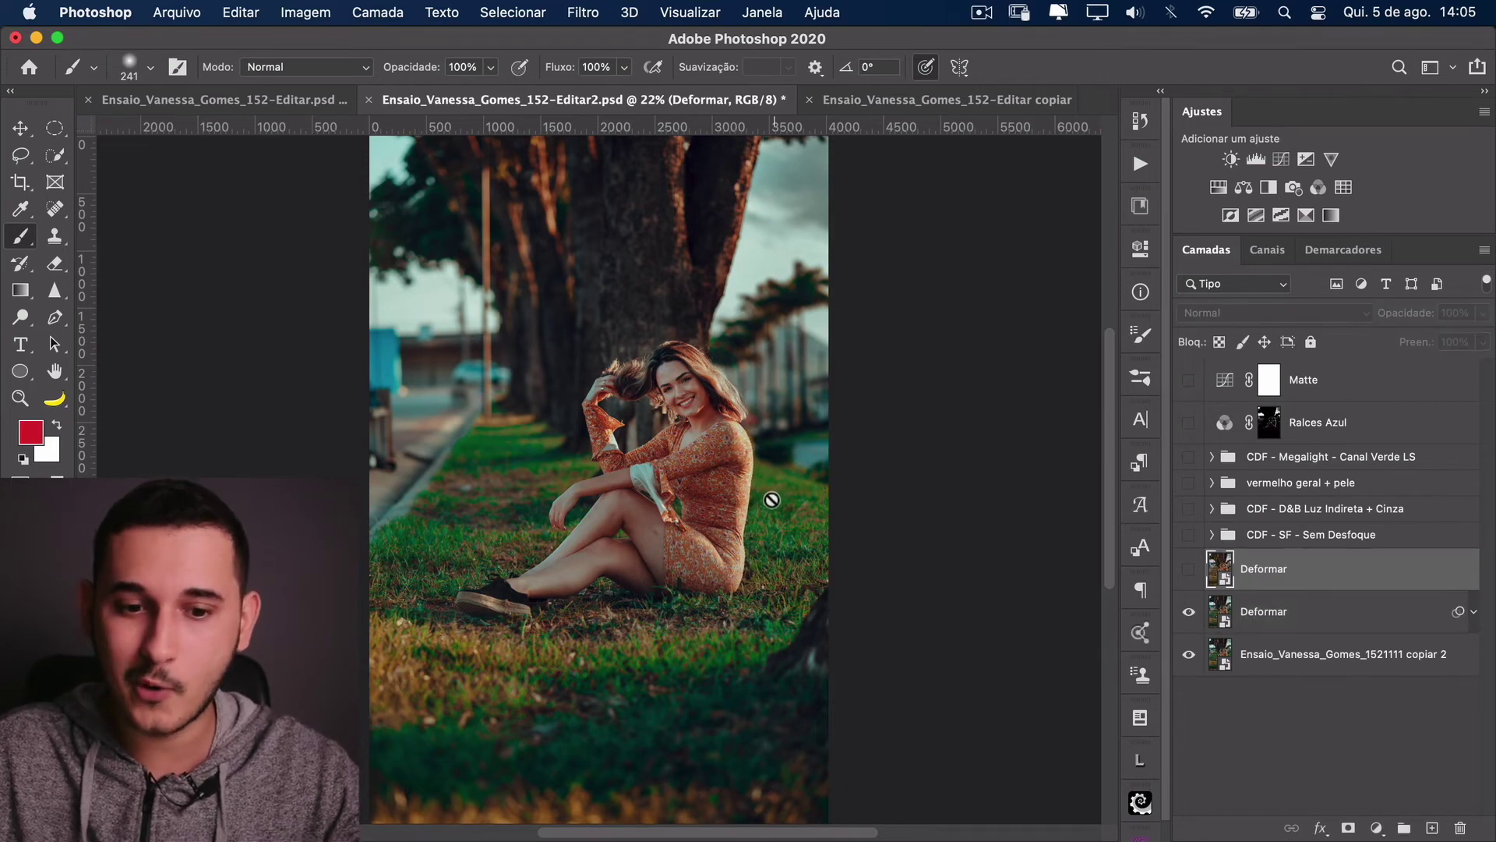
Step: Compare the body shape with the new Deformar layer on and off, then delete the old hidden Deformar layer
drag(744, 510, 836, 539)
click(1189, 574)
click(1189, 574)
click(1190, 612)
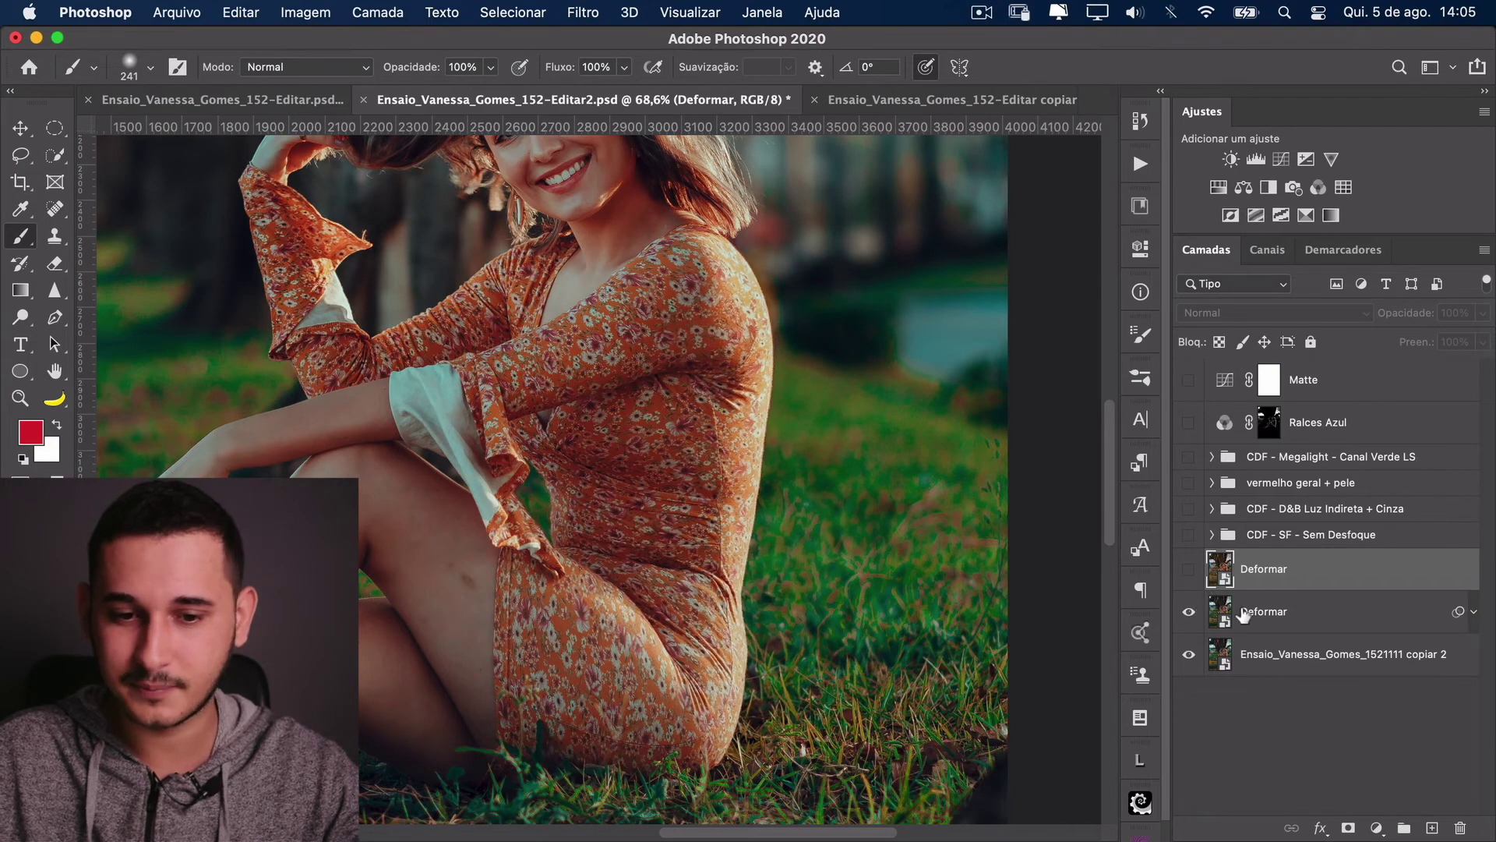
click(1190, 612)
key(BackSpace)
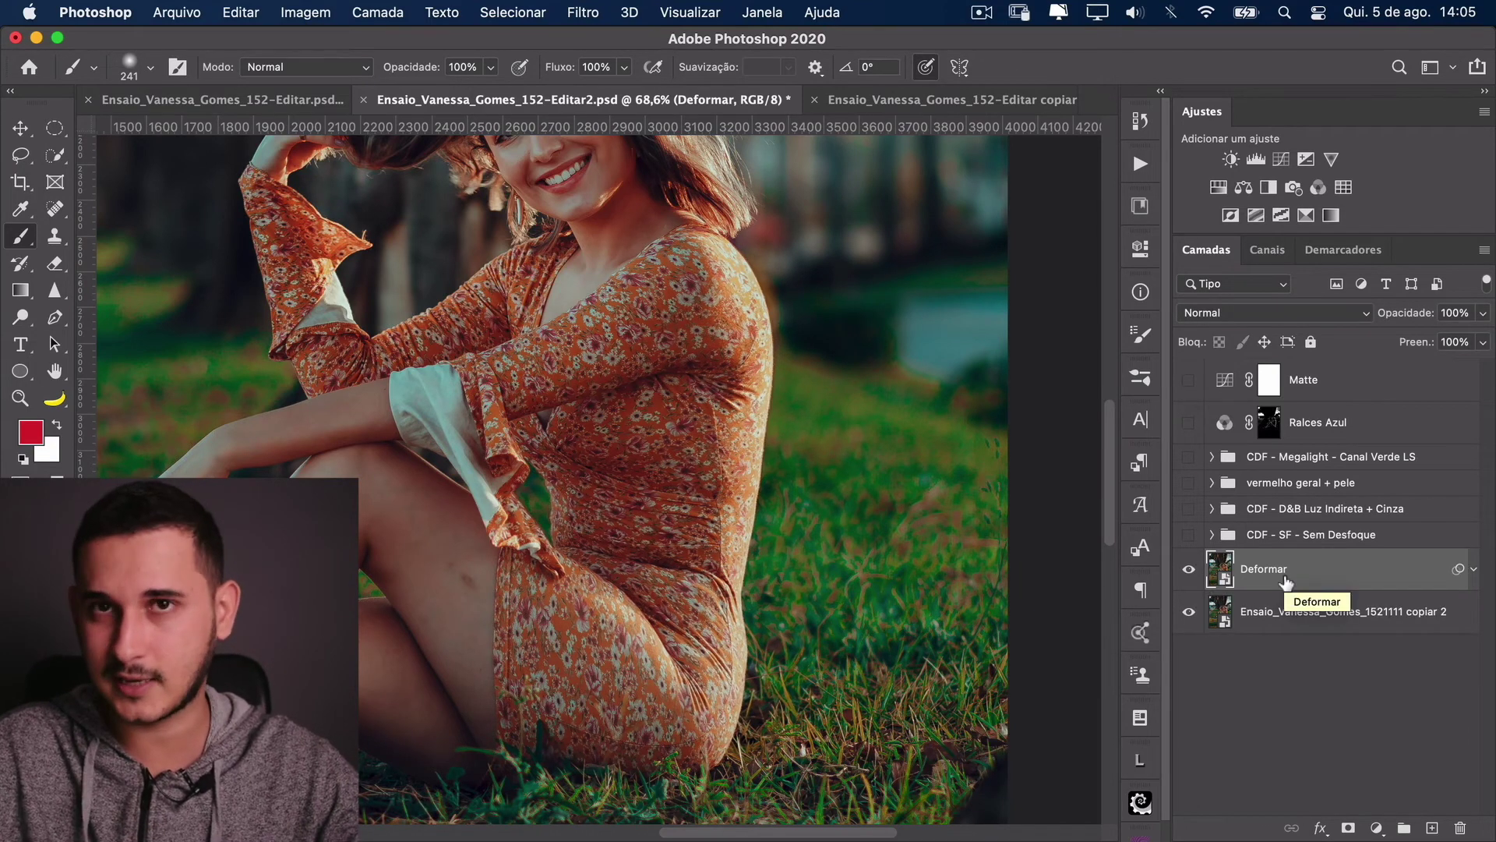
Step: Show the CDF - SF - Sem Desfoque group and inspect how it affects the woman's dress, legs and background
drag(757, 580, 811, 634)
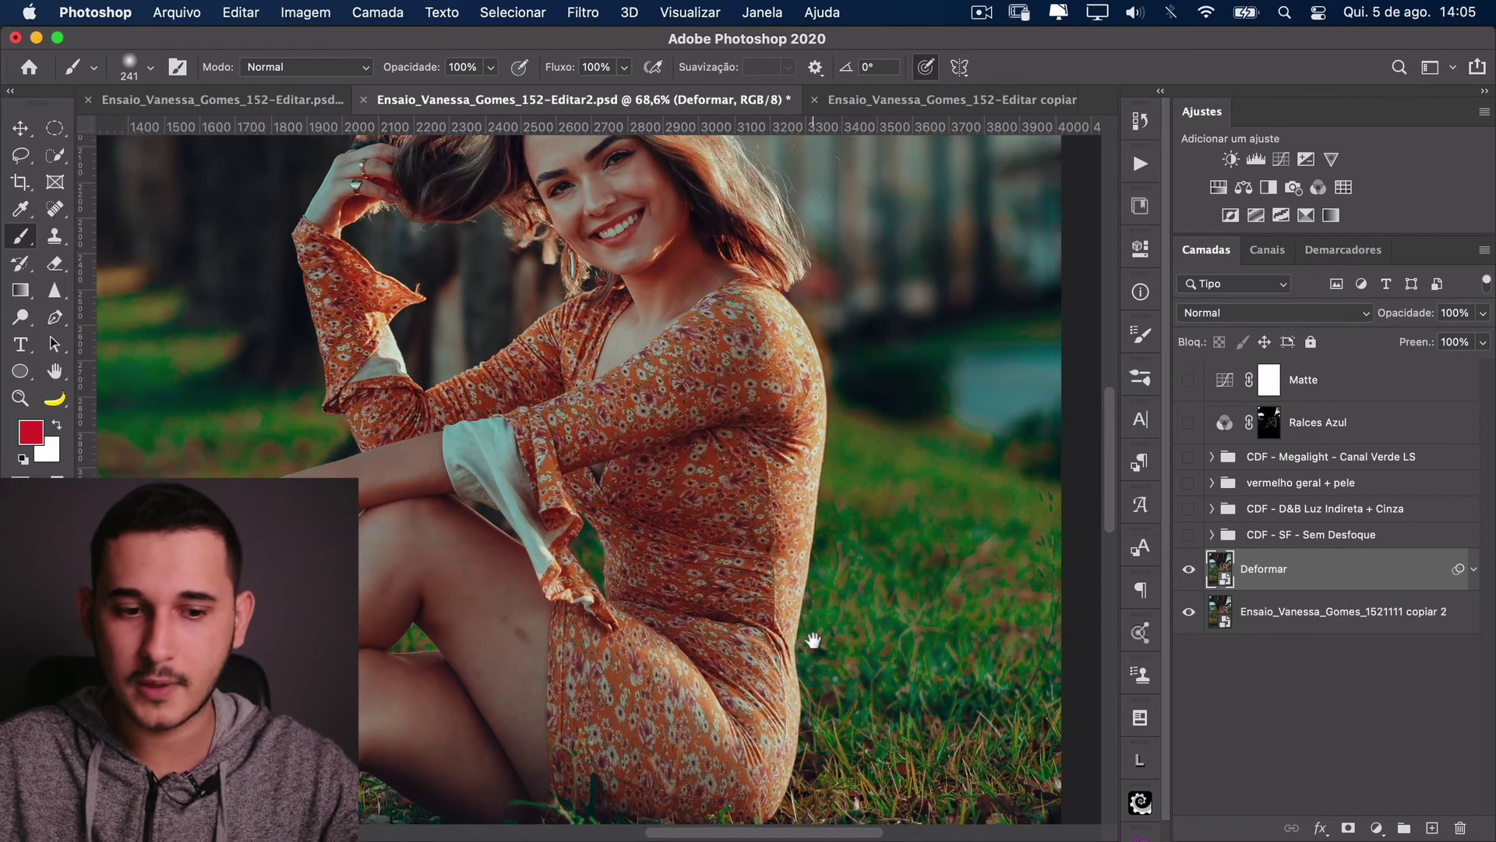
click(1296, 538)
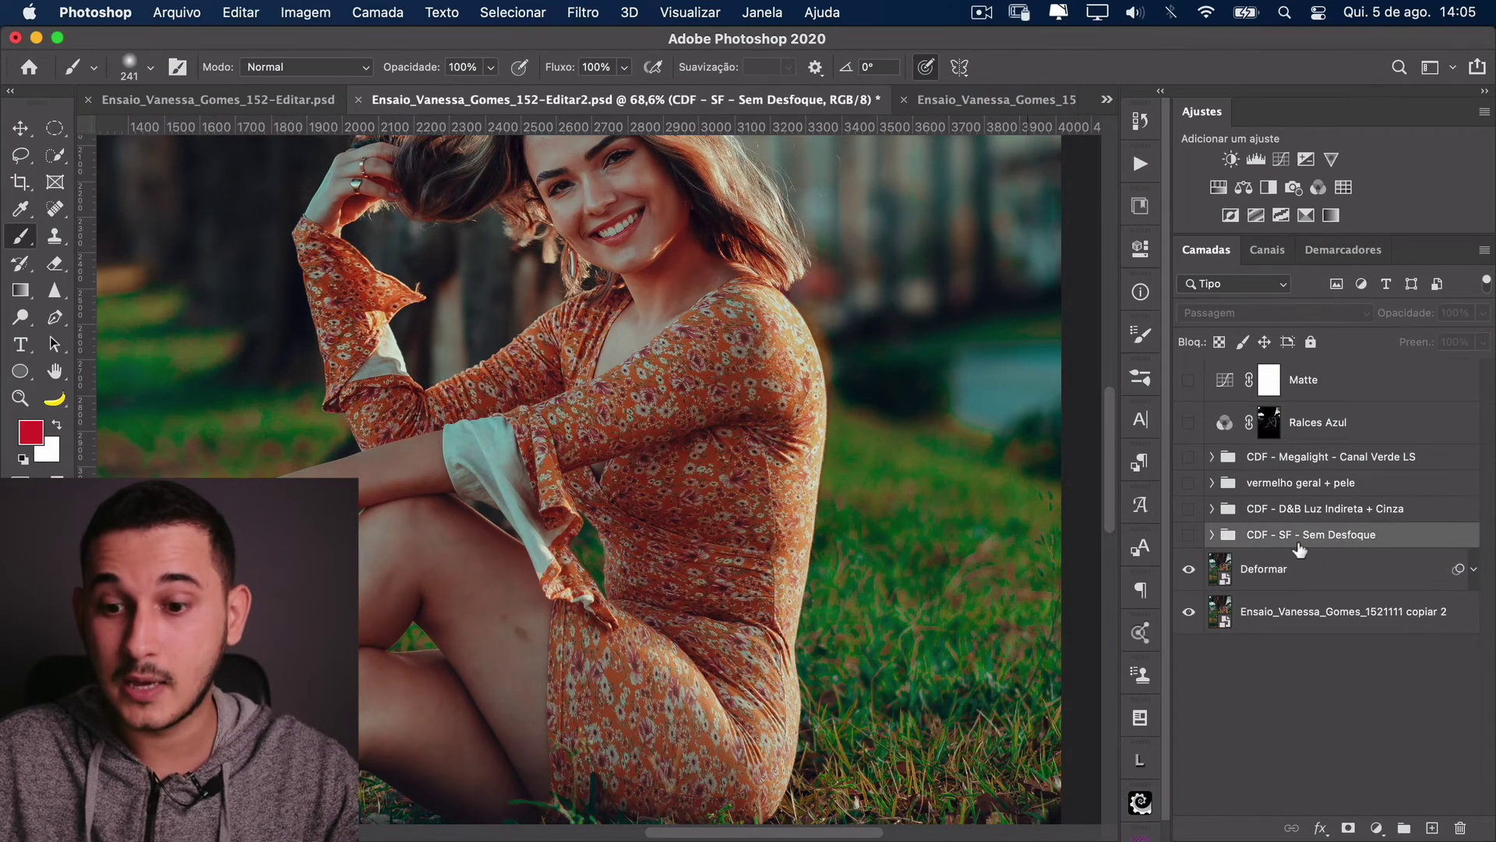
click(1189, 535)
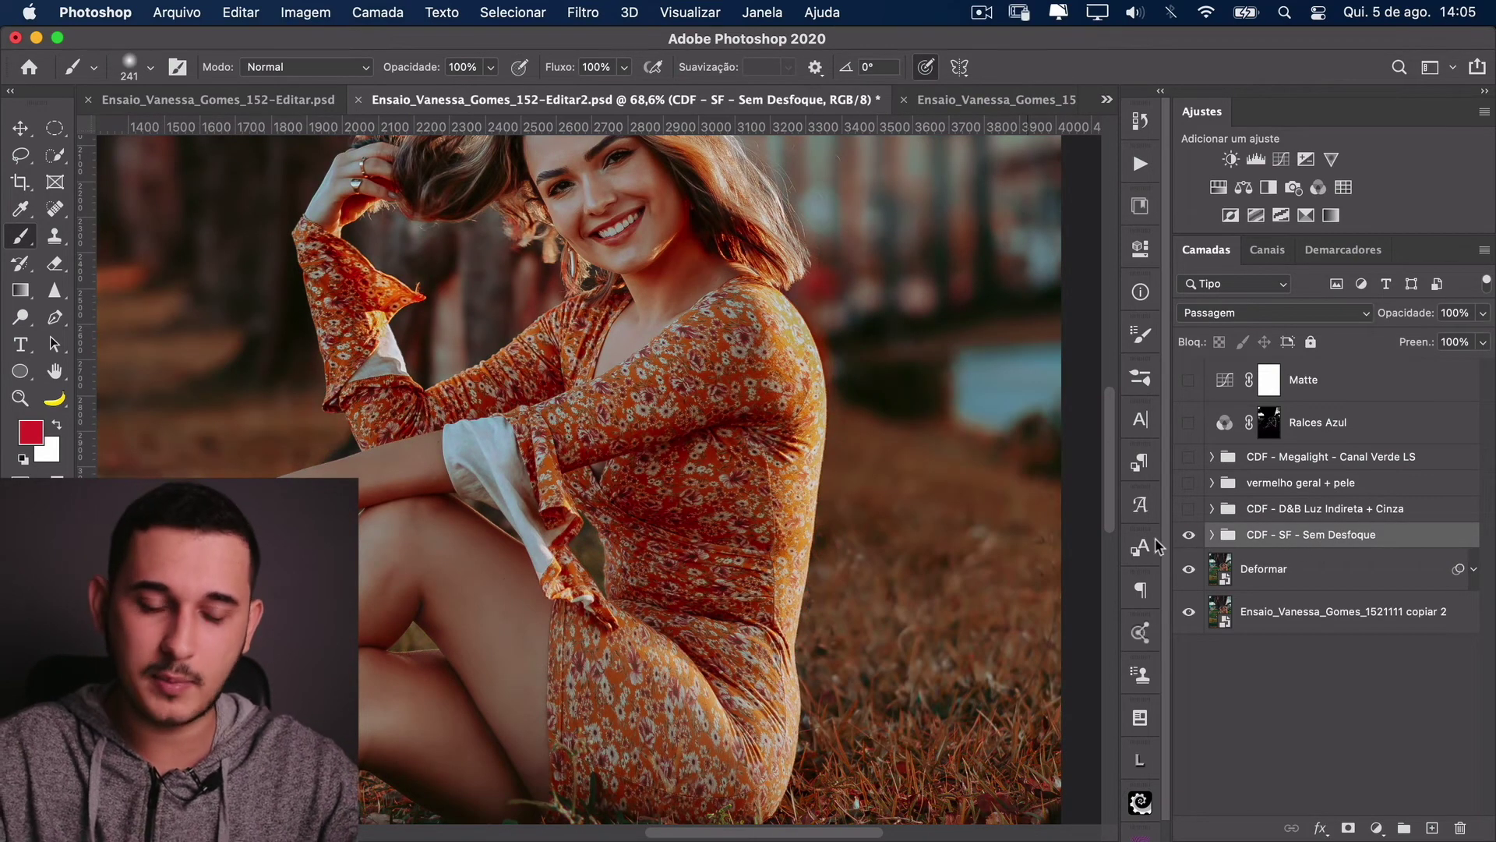
key(super+0)
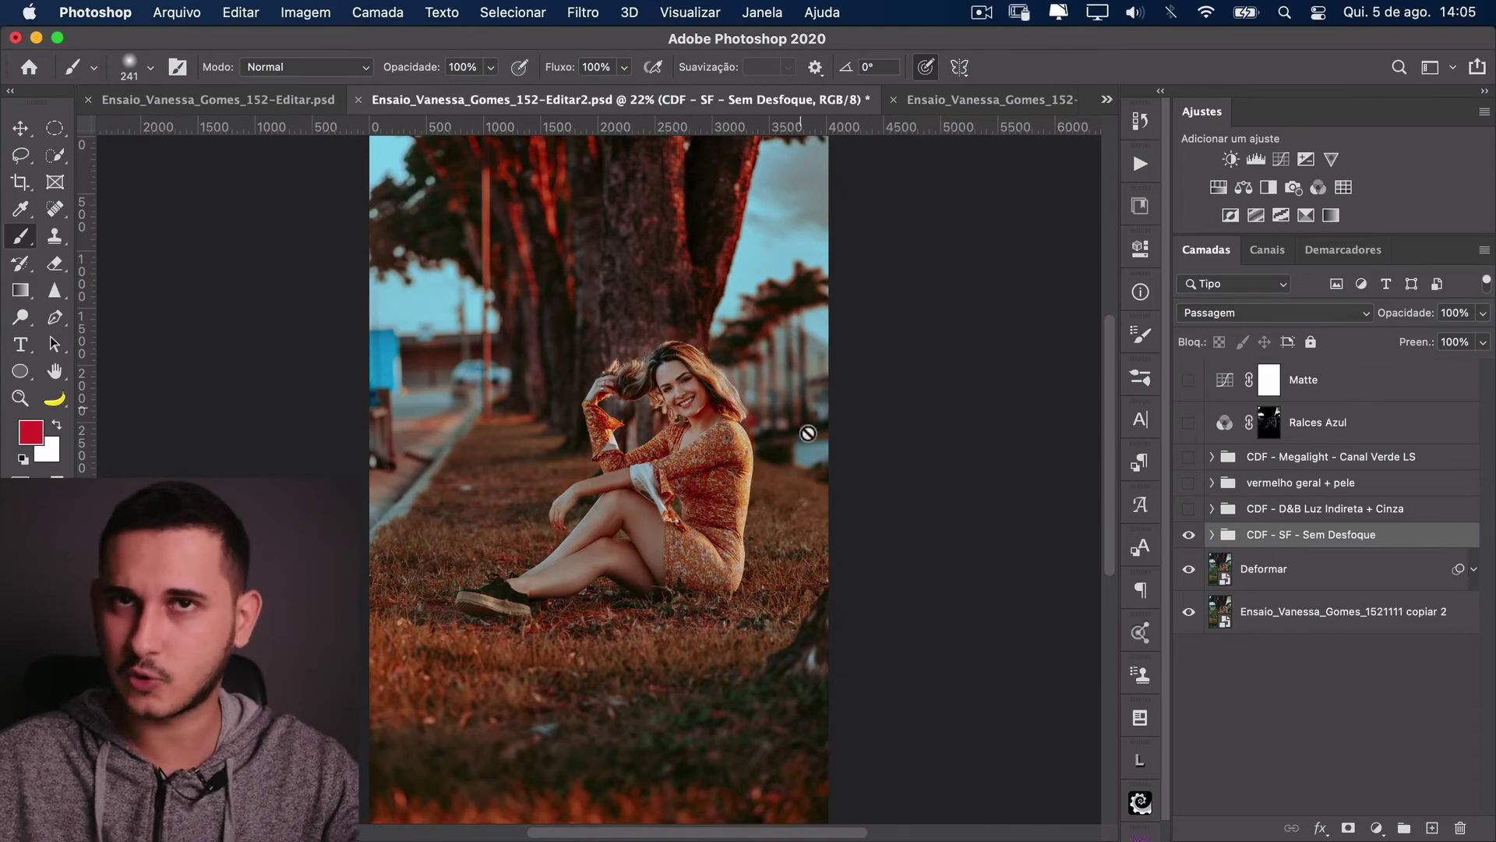
scroll(670, 536, up, 6)
drag(582, 793, 649, 783)
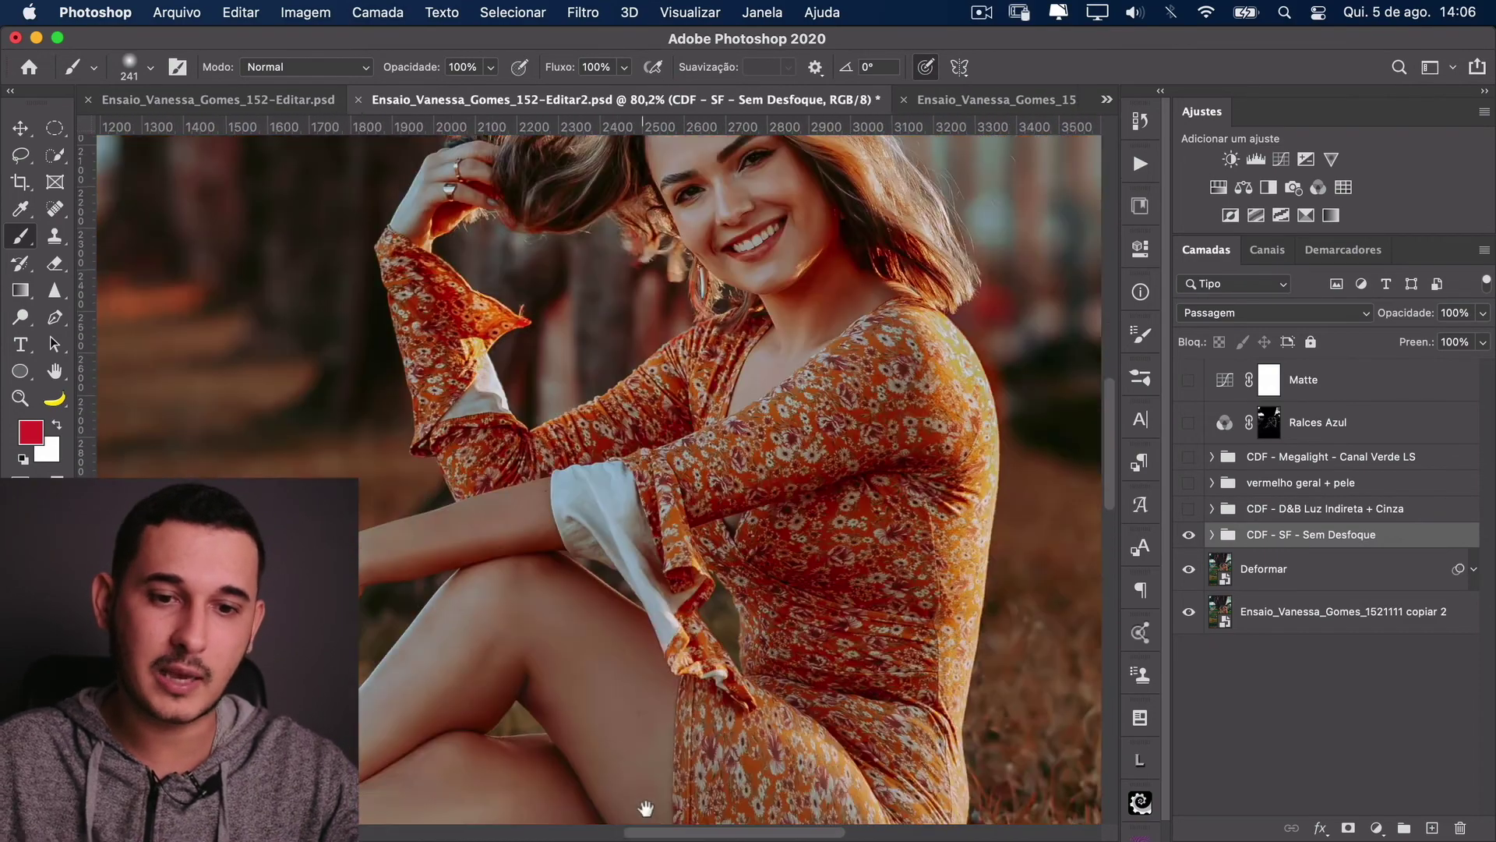
drag(765, 525, 901, 291)
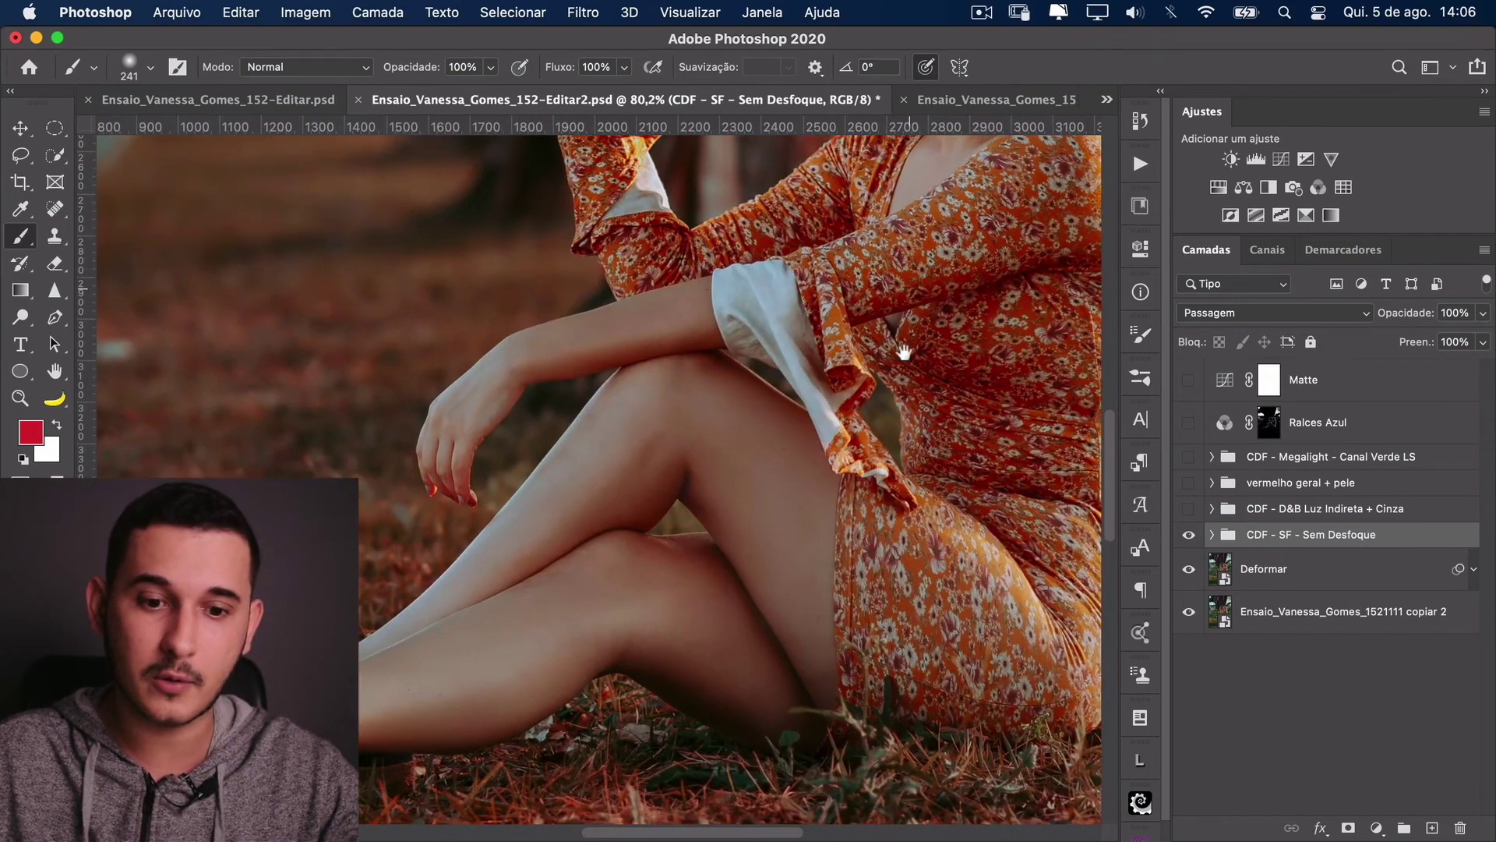
scroll(857, 538, down, 5)
scroll(837, 573, right, 3)
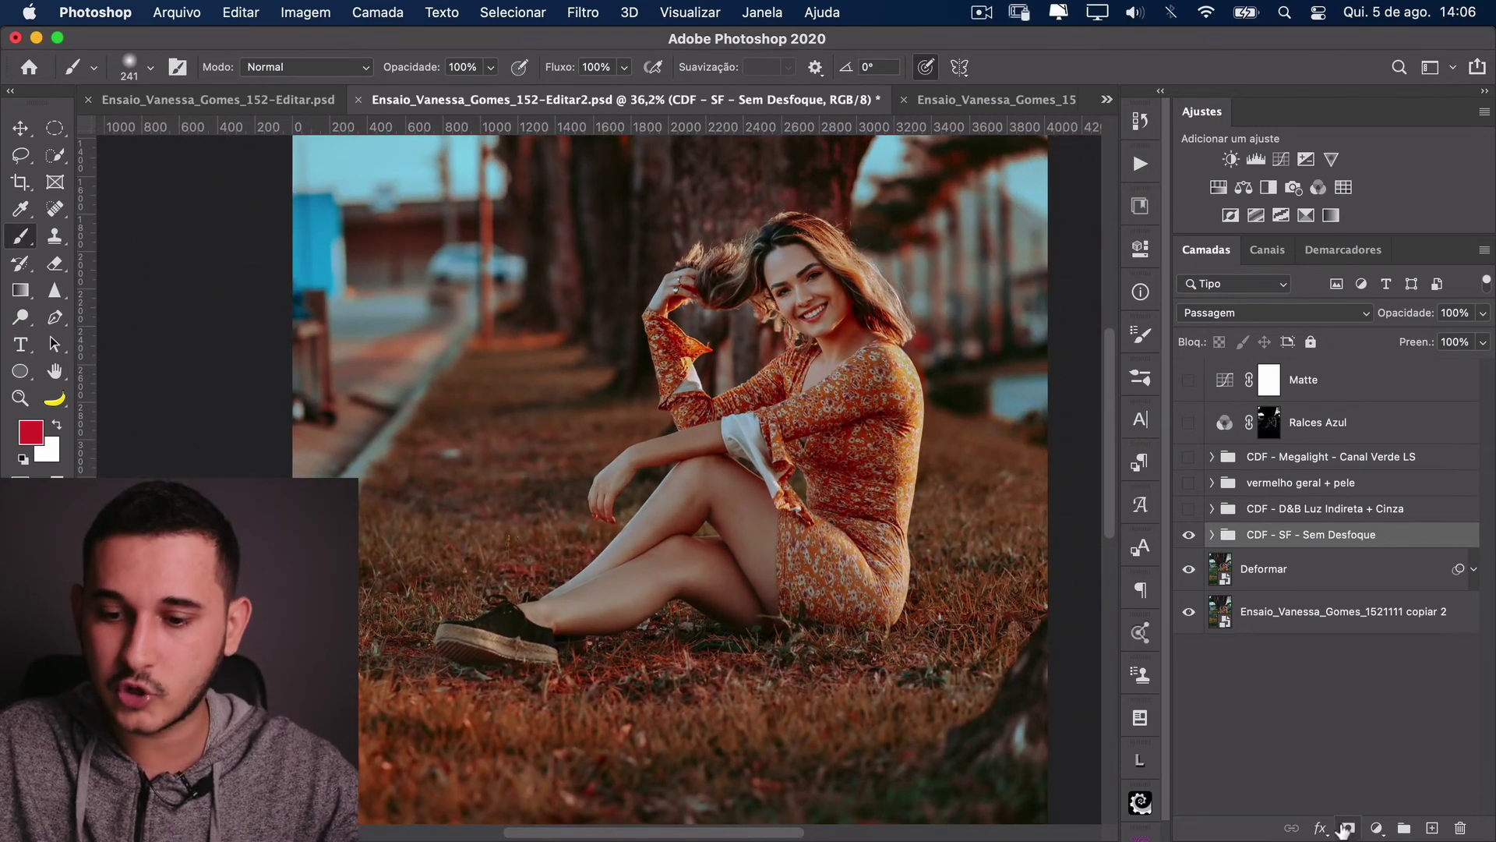
Step: Add a black layer mask to the CDF - SF - Sem Desfoque group and reset the foreground and background colours to default
alt+click(1348, 829)
key(d)
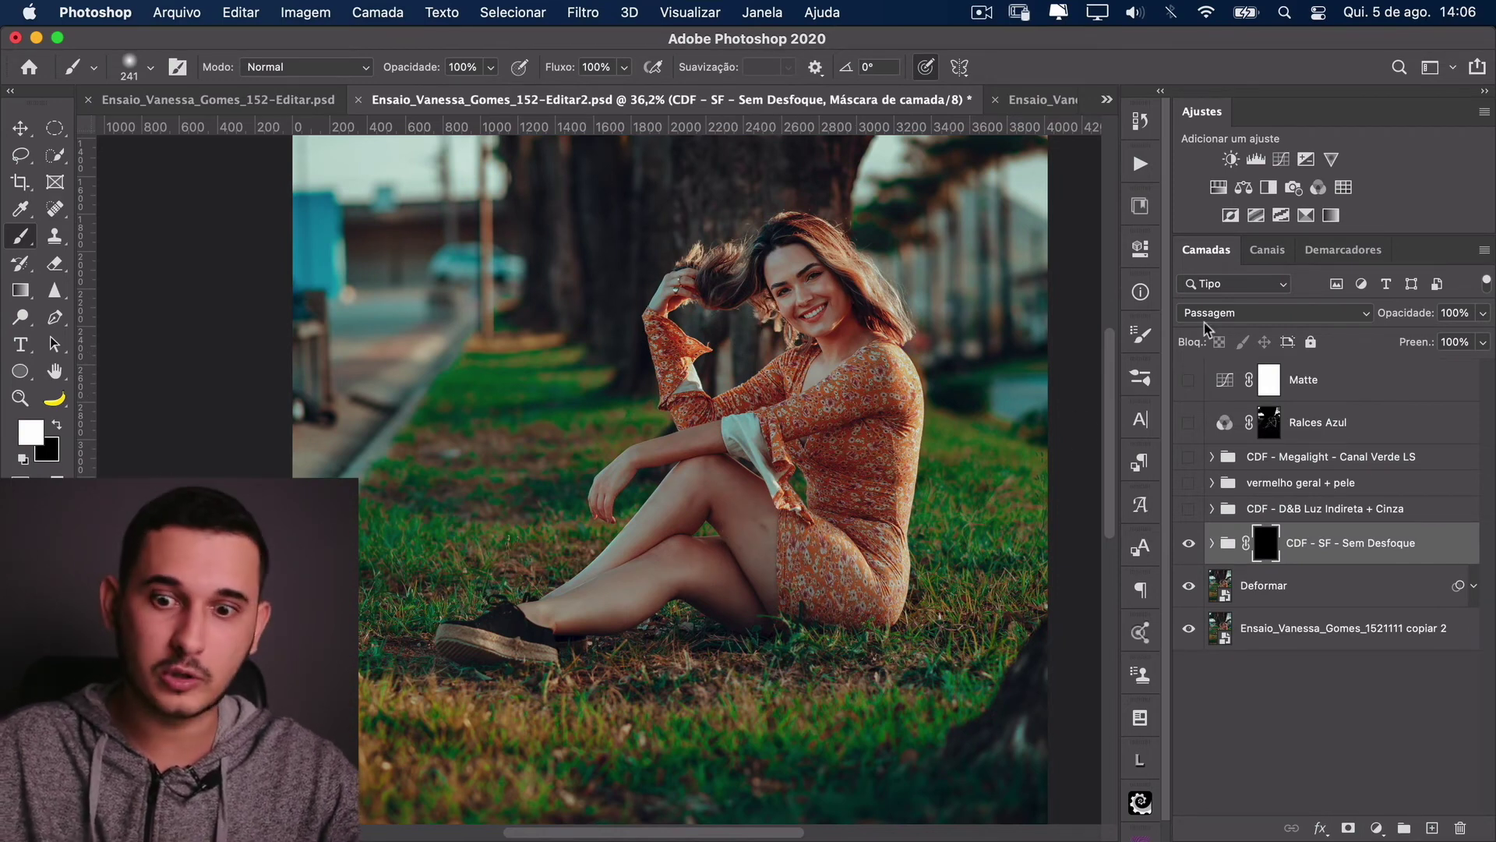
Step: Select the skin tones of the Deformar layer with Color Range, leaving face detection off
click(1262, 591)
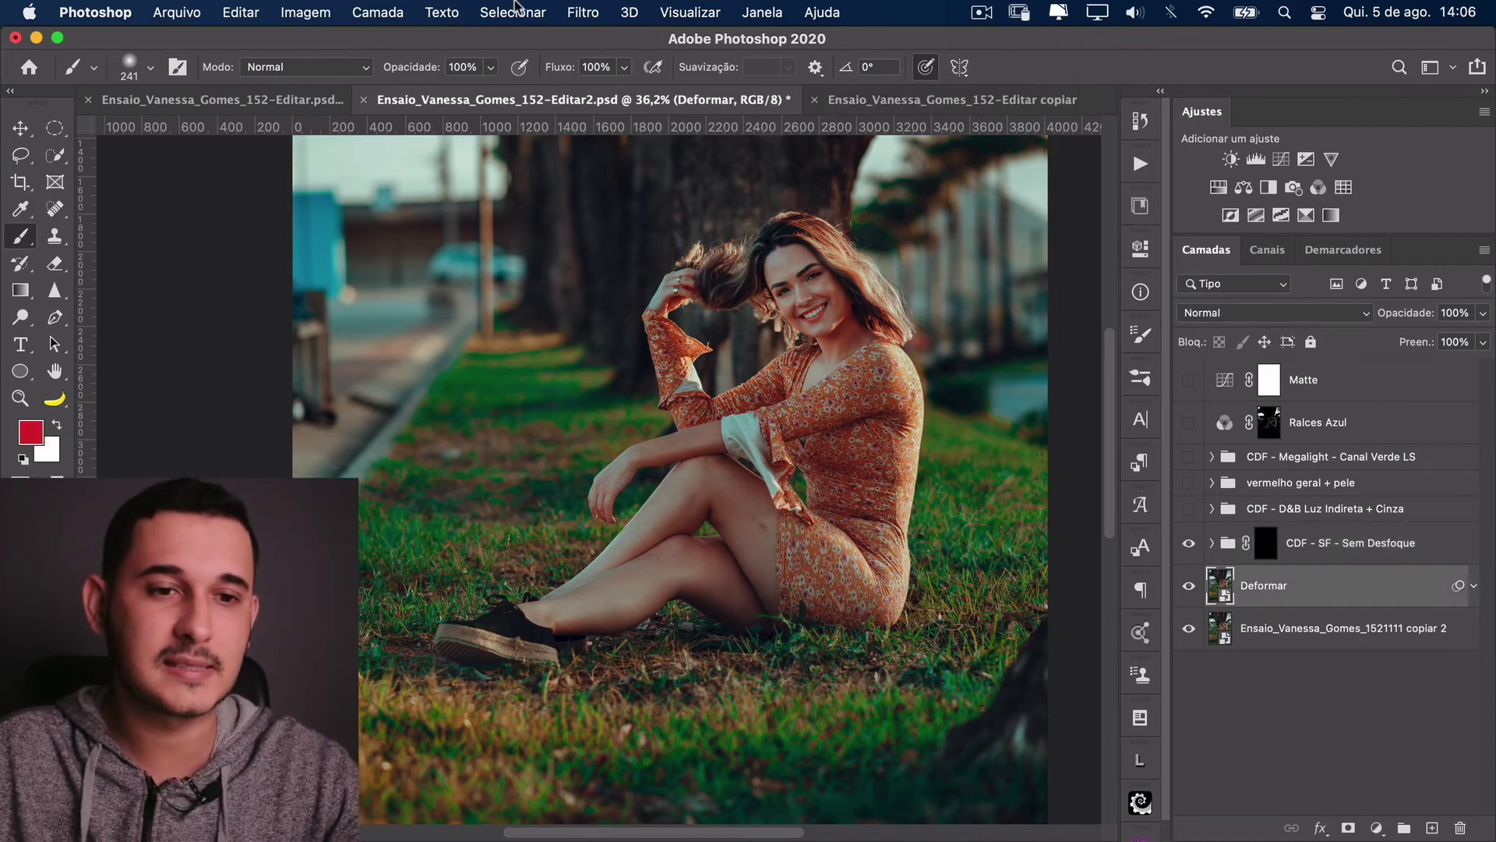
click(515, 10)
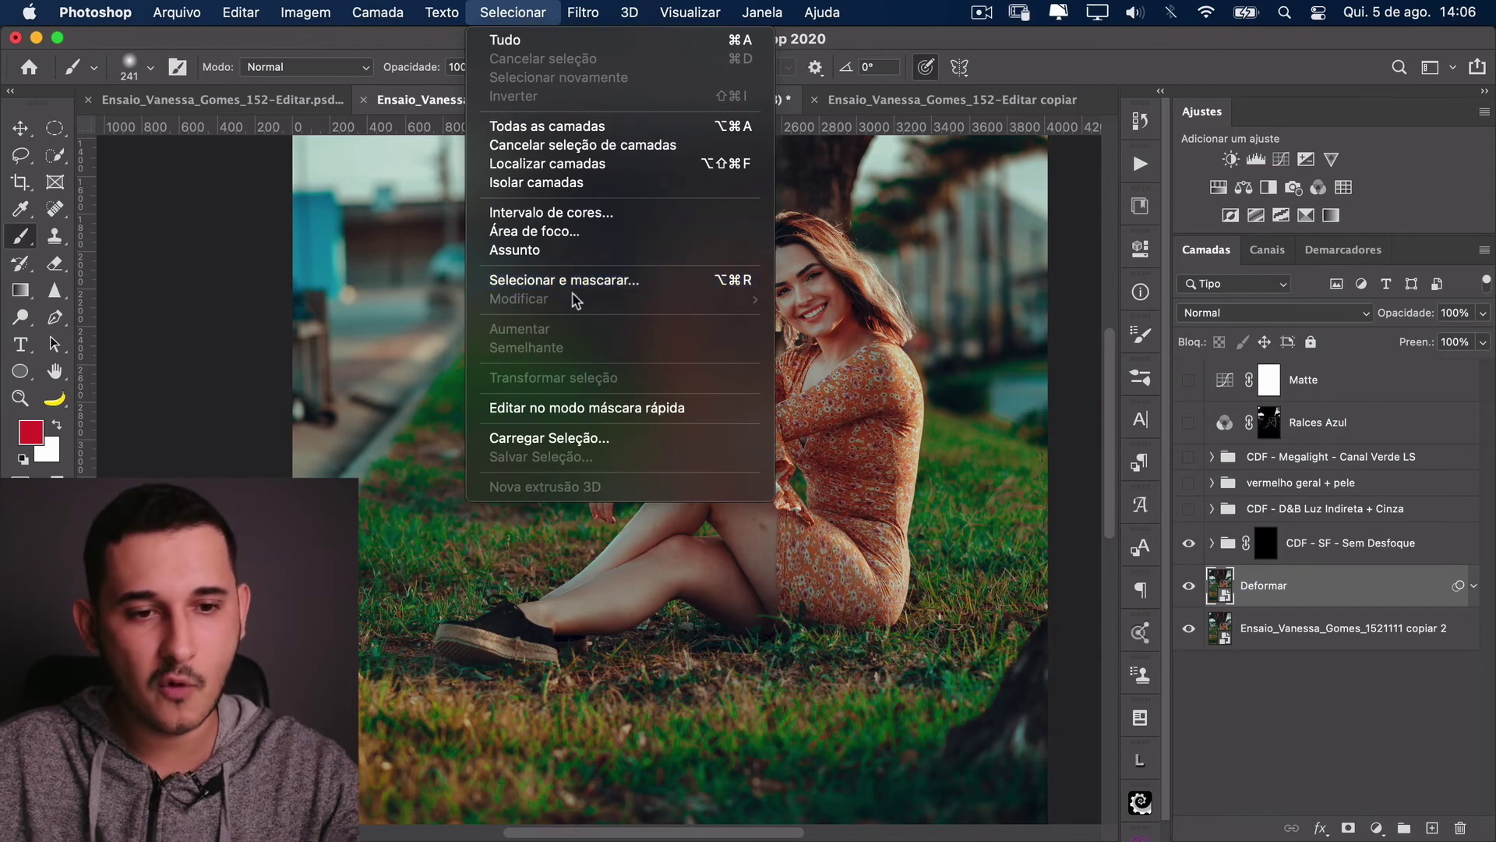
click(584, 212)
drag(711, 400, 473, 403)
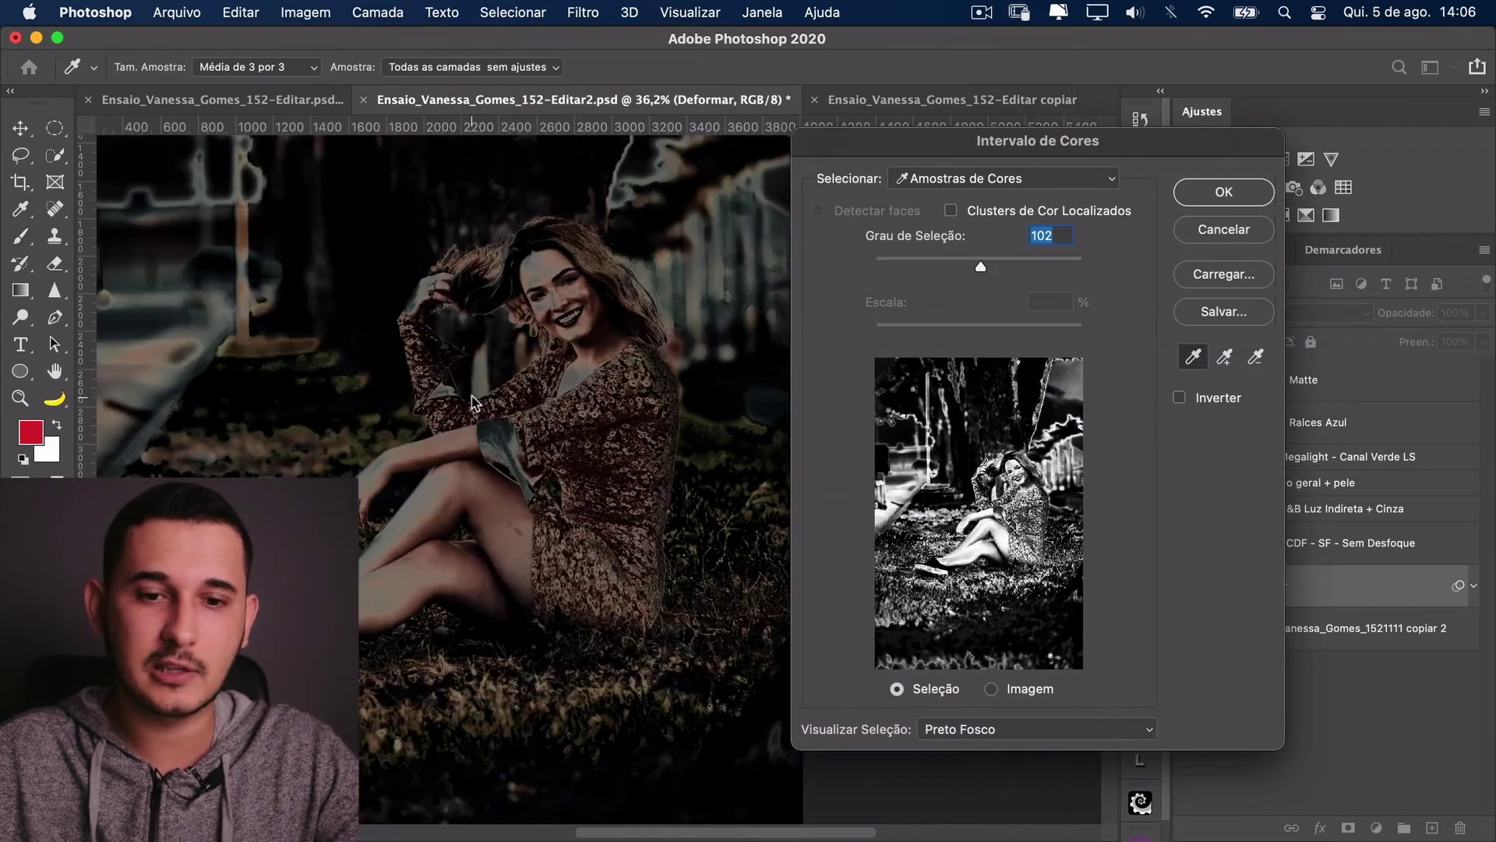
click(935, 187)
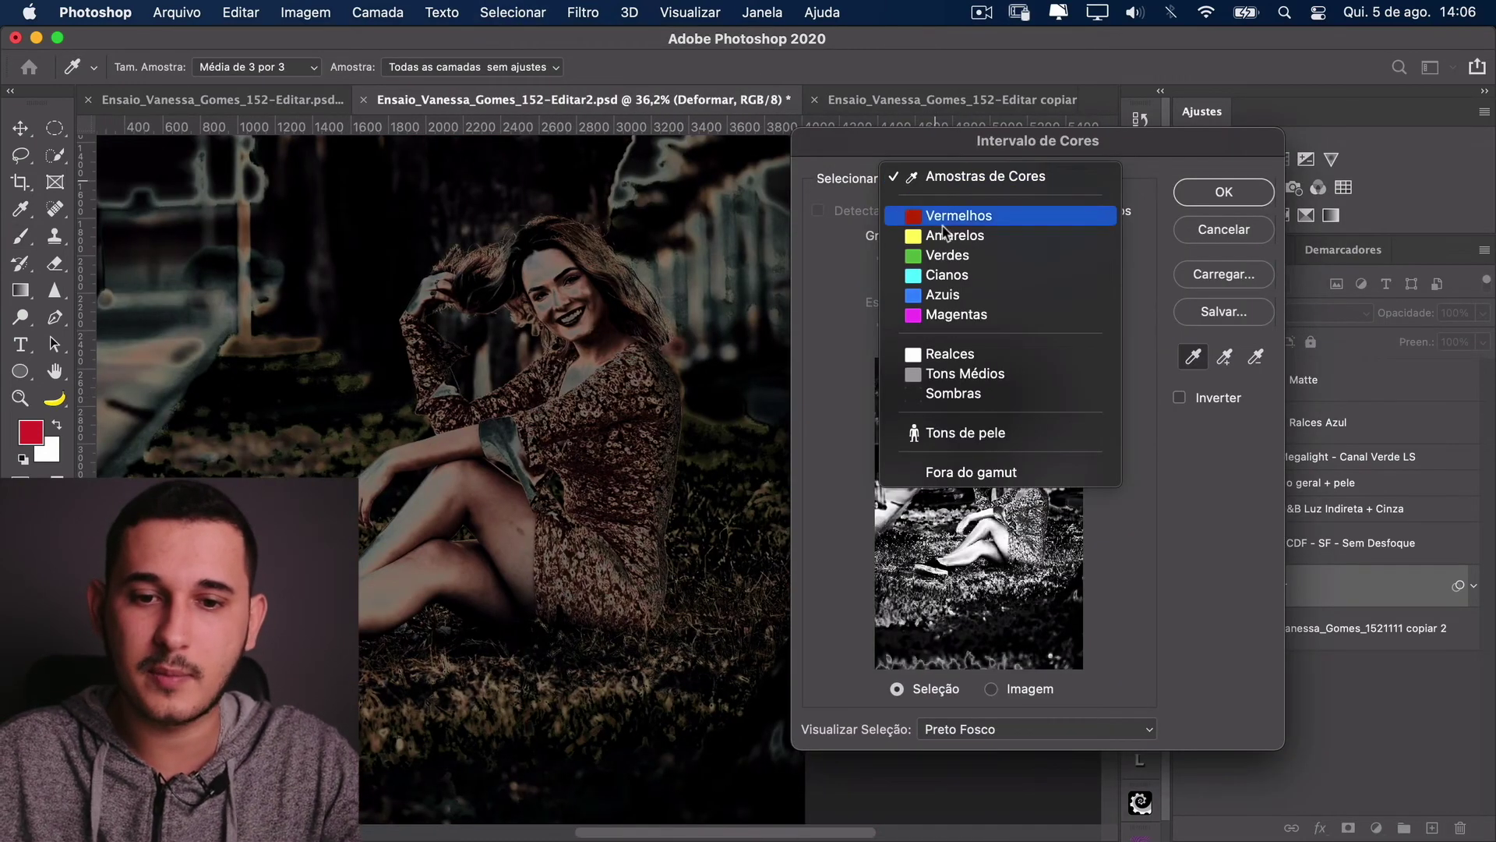
click(969, 433)
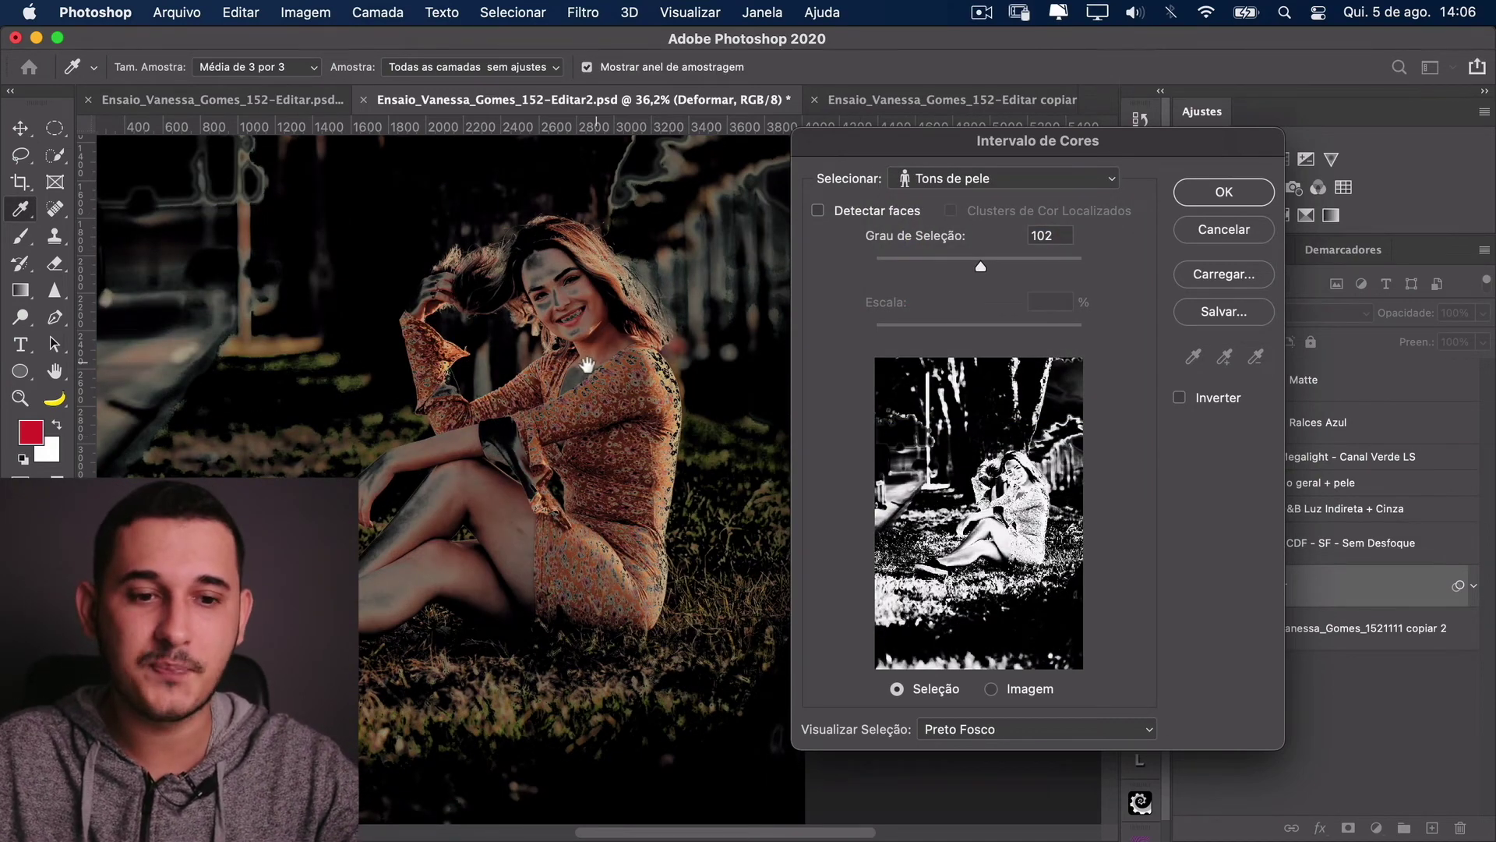
drag(576, 329, 651, 335)
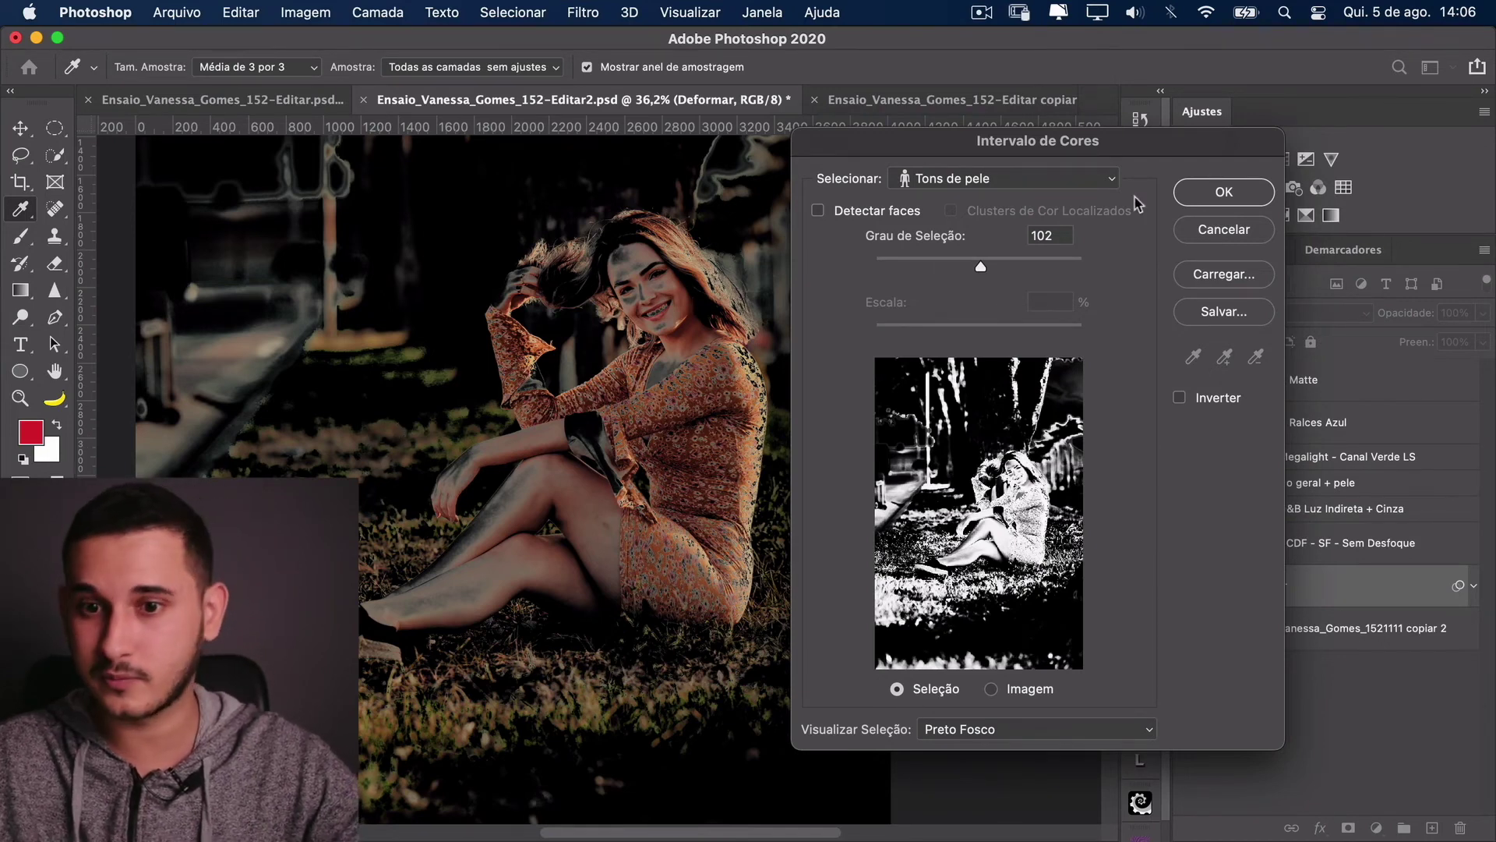
click(818, 210)
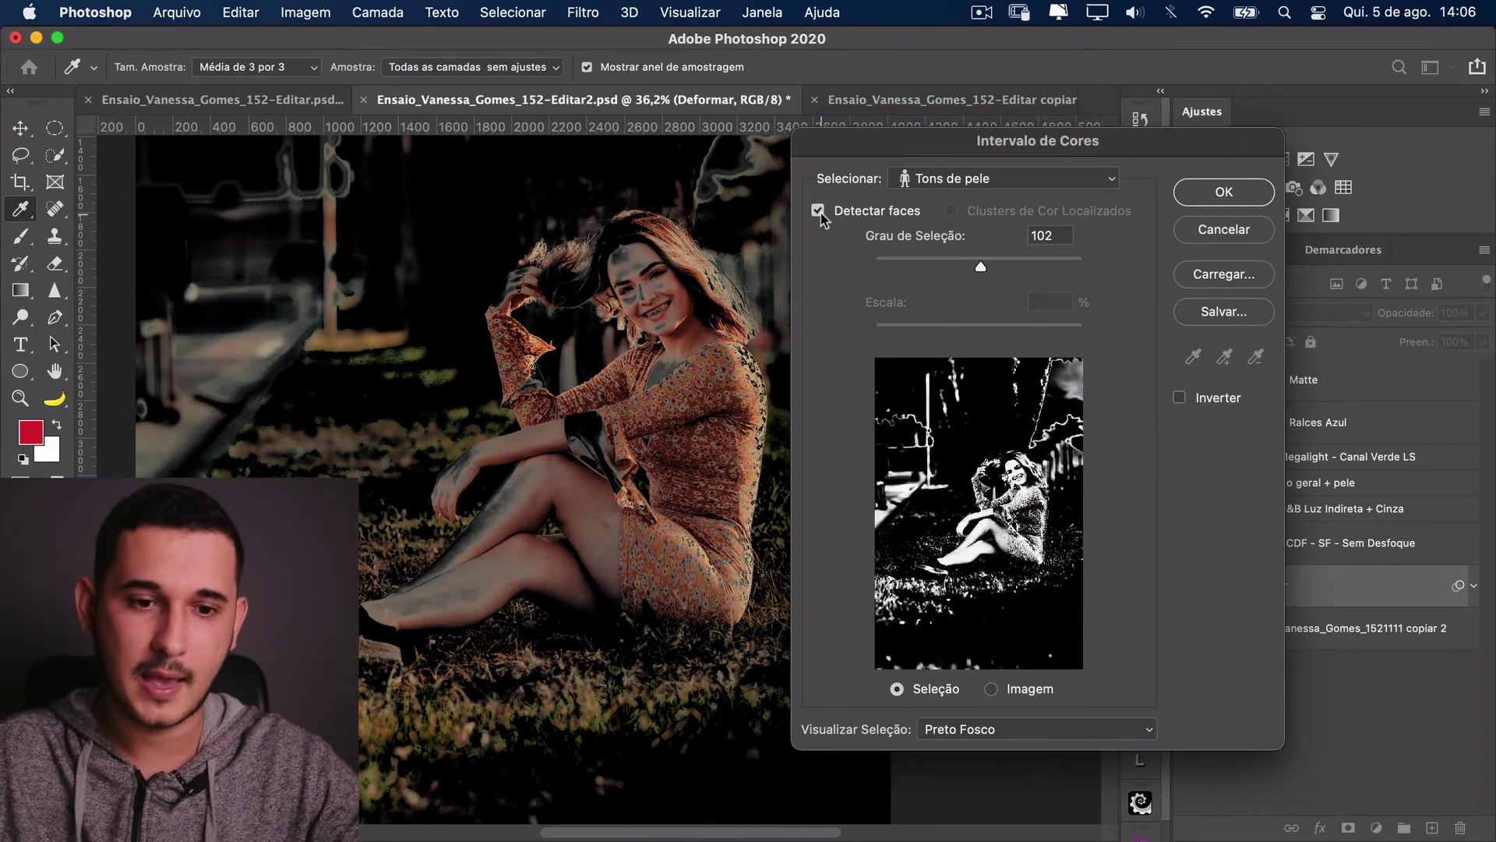
click(837, 218)
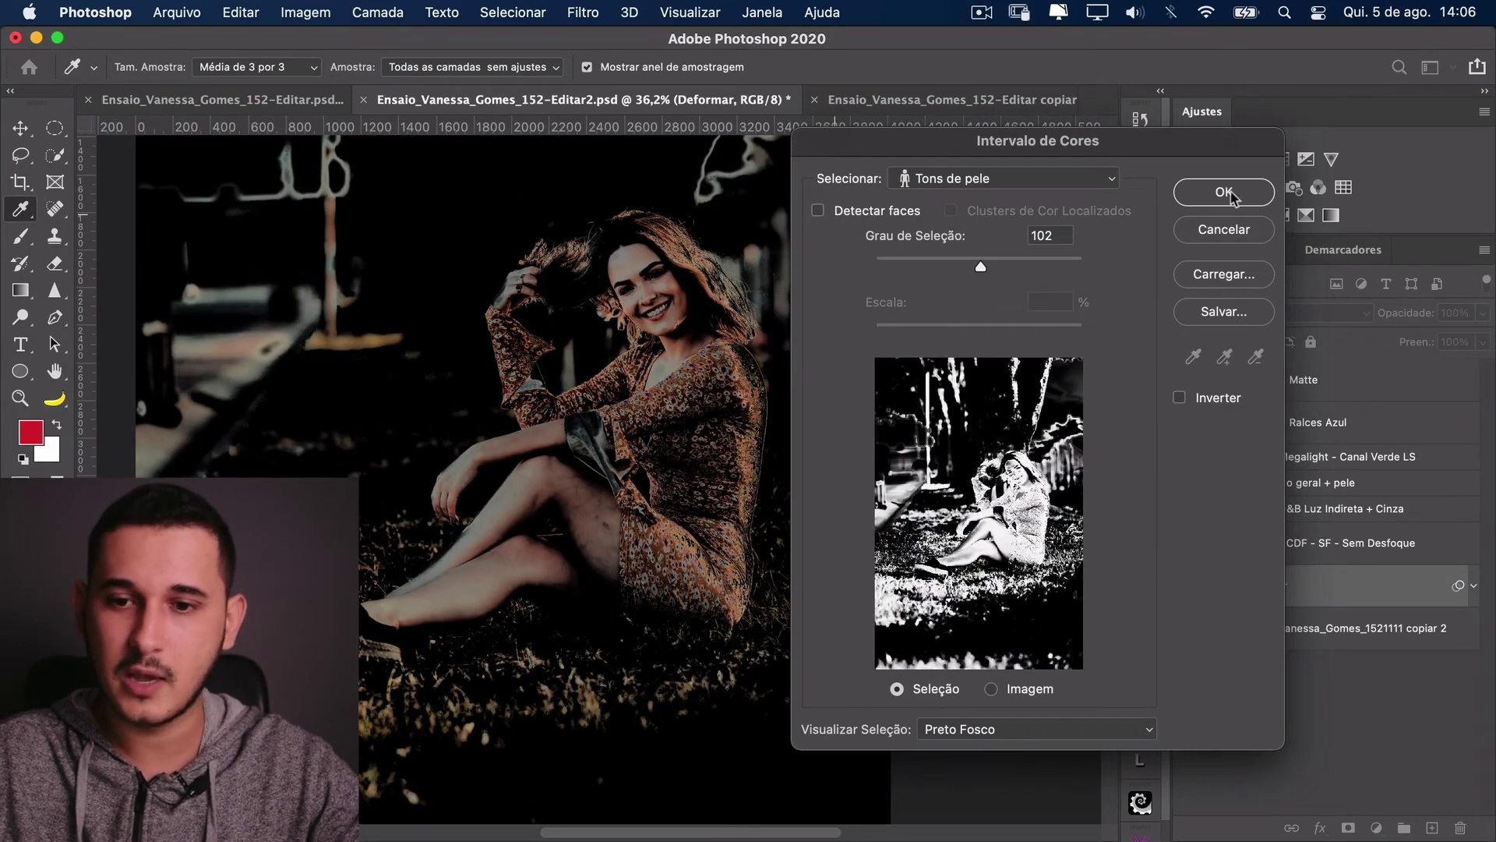
click(1228, 191)
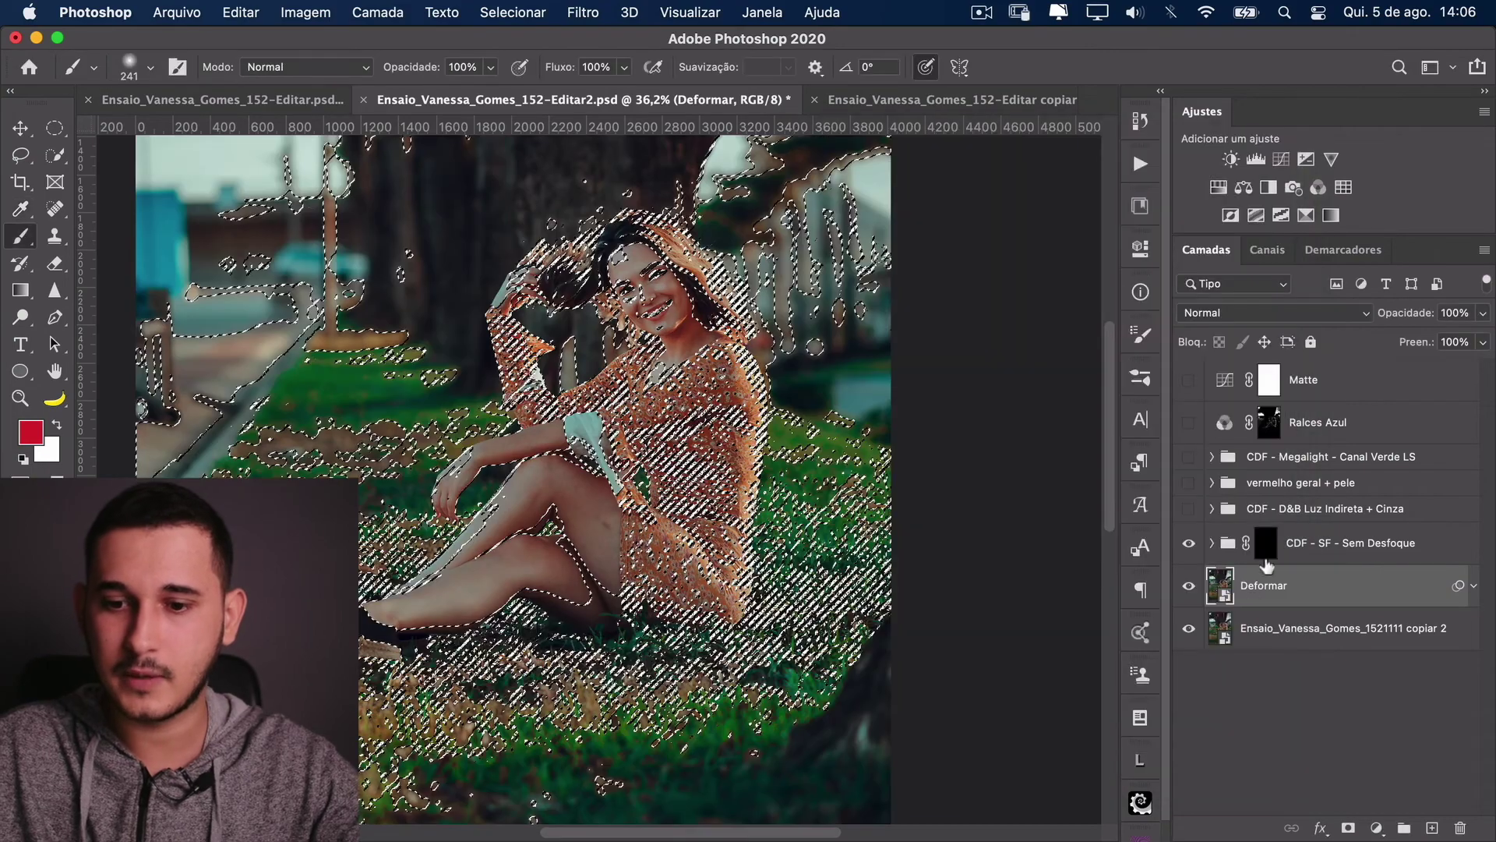
Step: Fill the selected skin-tone areas with white on the CDF - SF - Sem Desfoque group's mask and deselect
click(1265, 543)
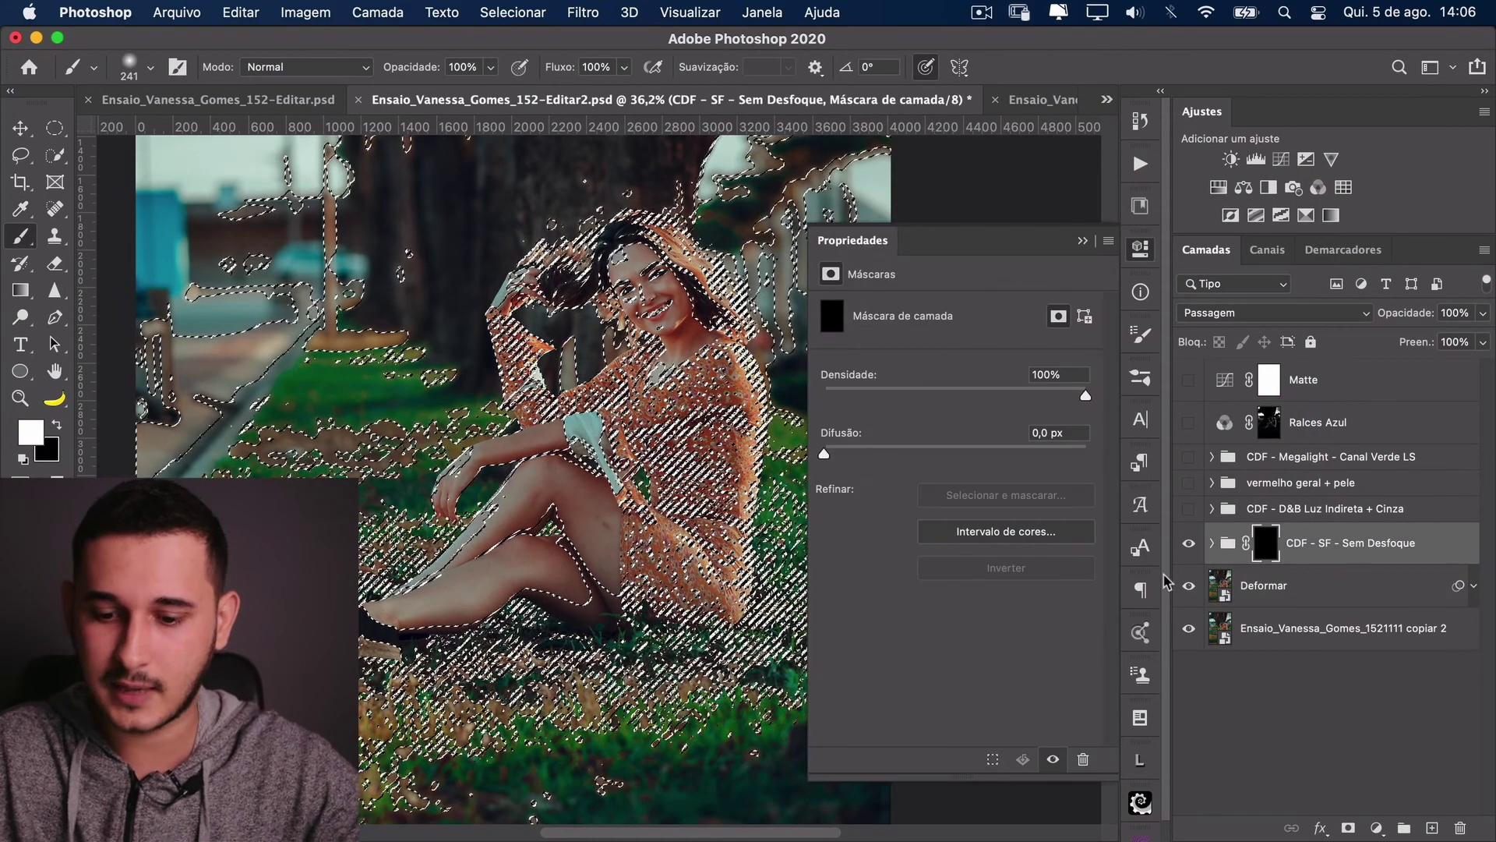
key(alt+BackSpace)
click(1082, 241)
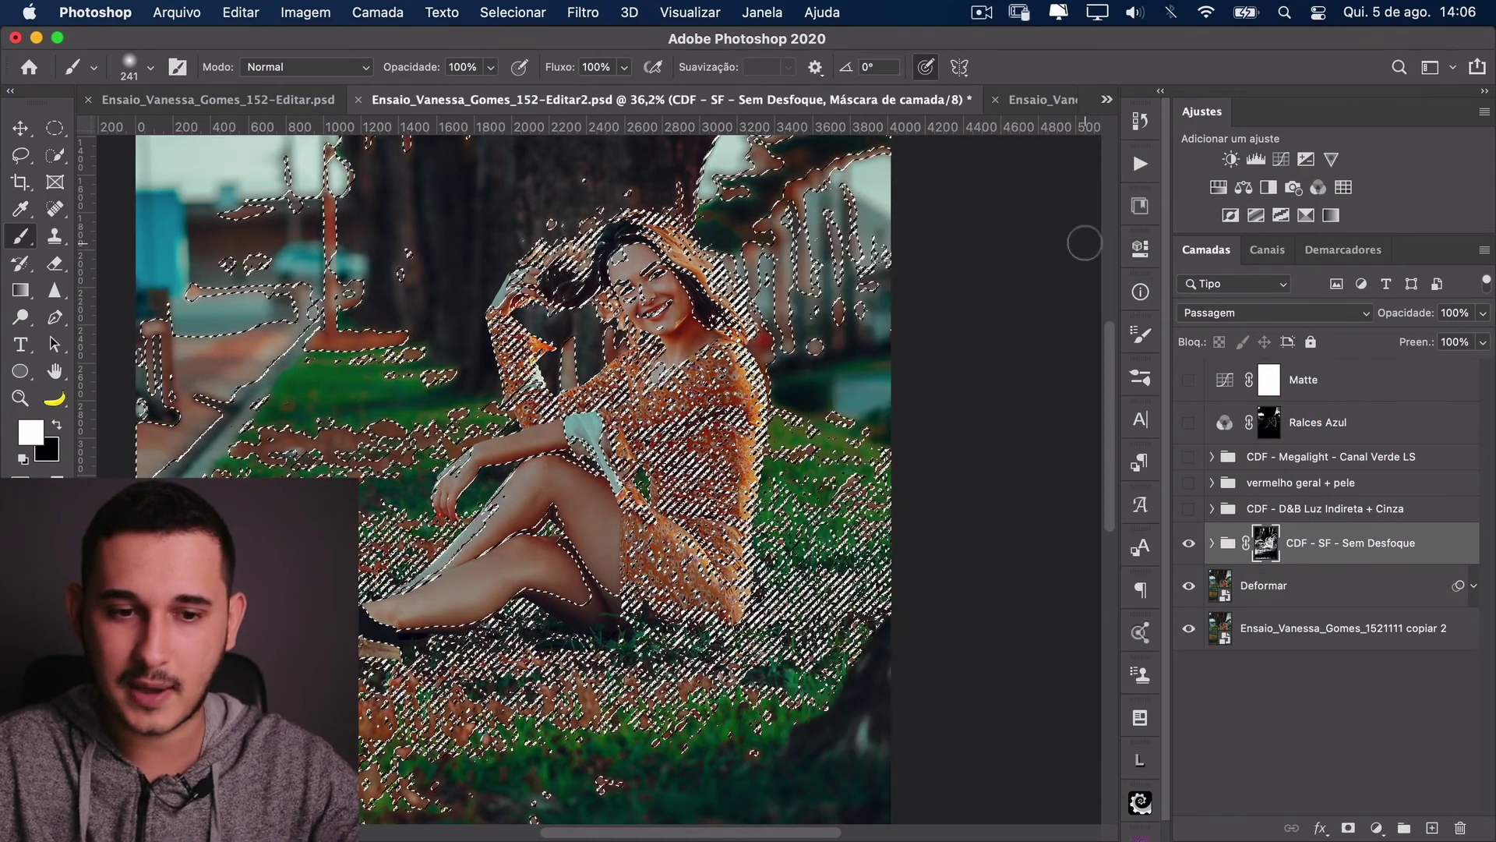
key(cmd+d)
Step: Compare the portrait with the masked CDF - SF - Sem Desfoque group on and off, checking the skin, dress and grass
click(1188, 543)
click(1189, 544)
click(1188, 543)
click(1189, 544)
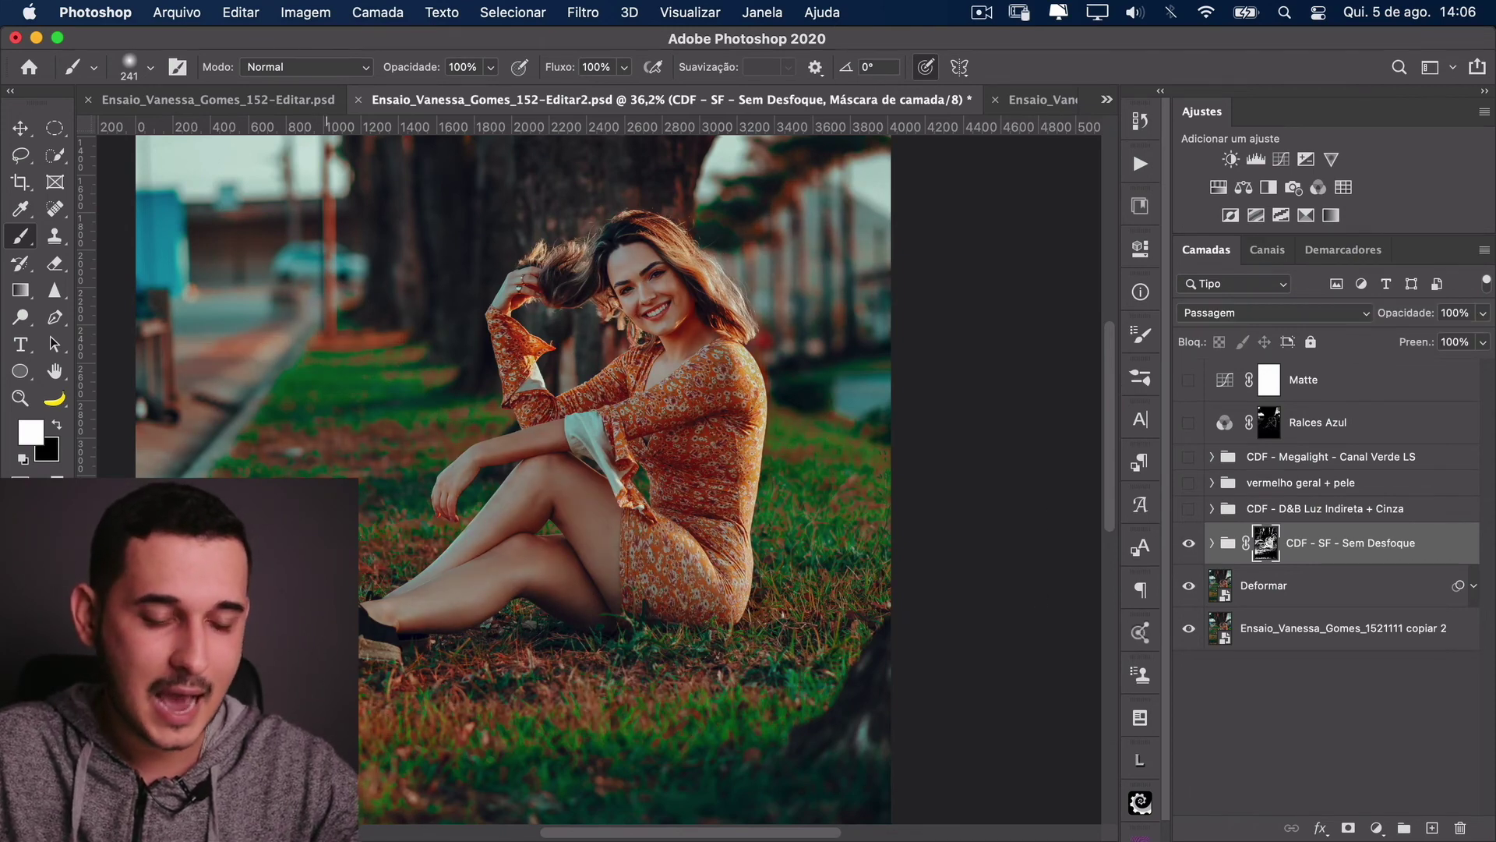
scroll(424, 634, left, 3)
scroll(424, 635, down, 2)
click(1188, 543)
click(1188, 543)
click(1188, 543)
click(1189, 543)
click(1188, 543)
click(1189, 543)
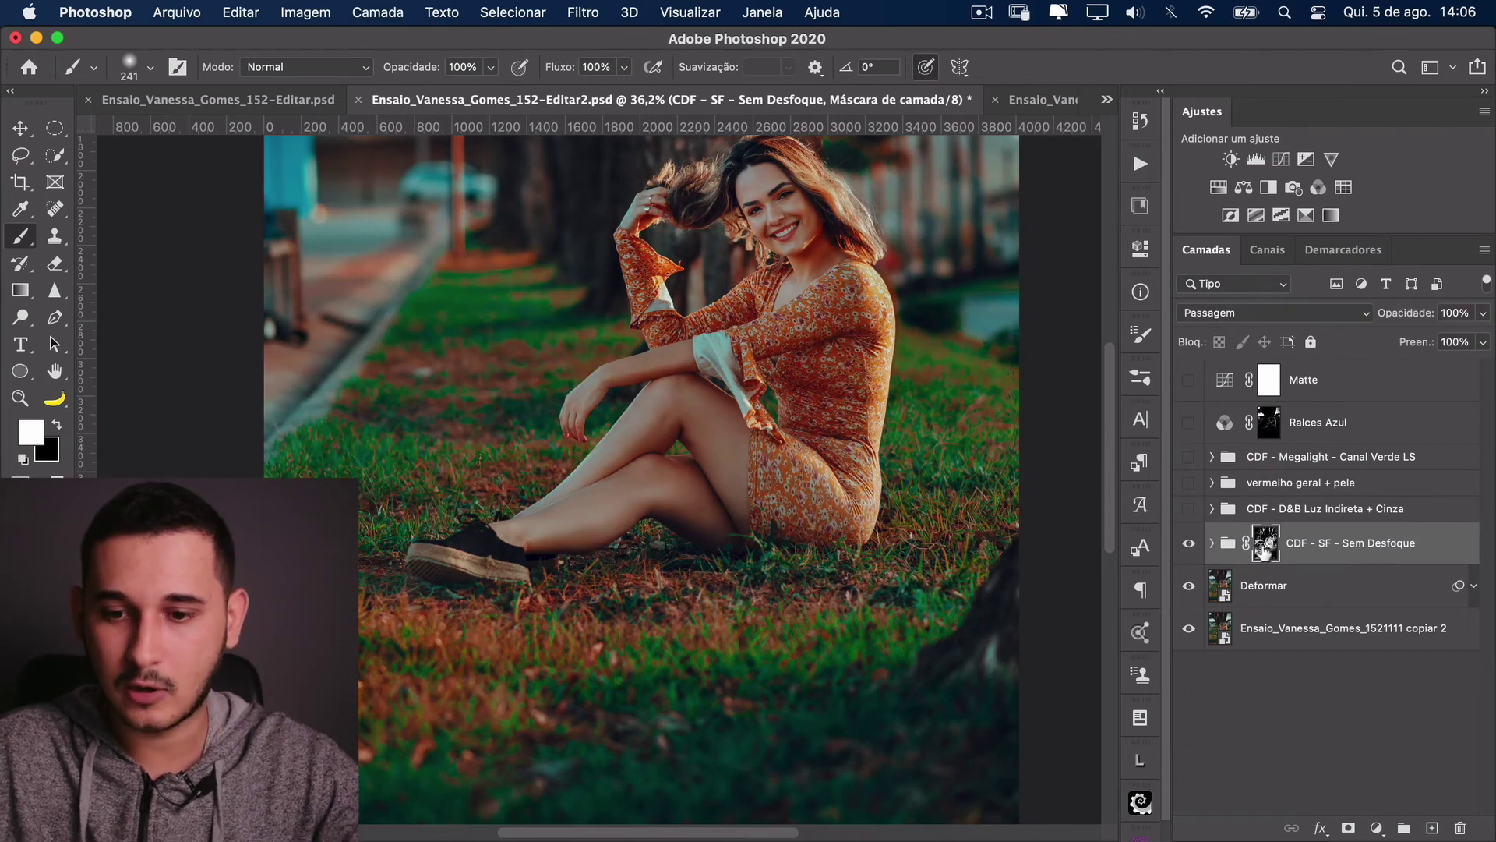
Step: Inspect the CDF - SF - Sem Desfoque group's mask on its own and fill it completely with black
alt+click(1257, 550)
scroll(523, 321, up, 3)
scroll(524, 320, right, 1)
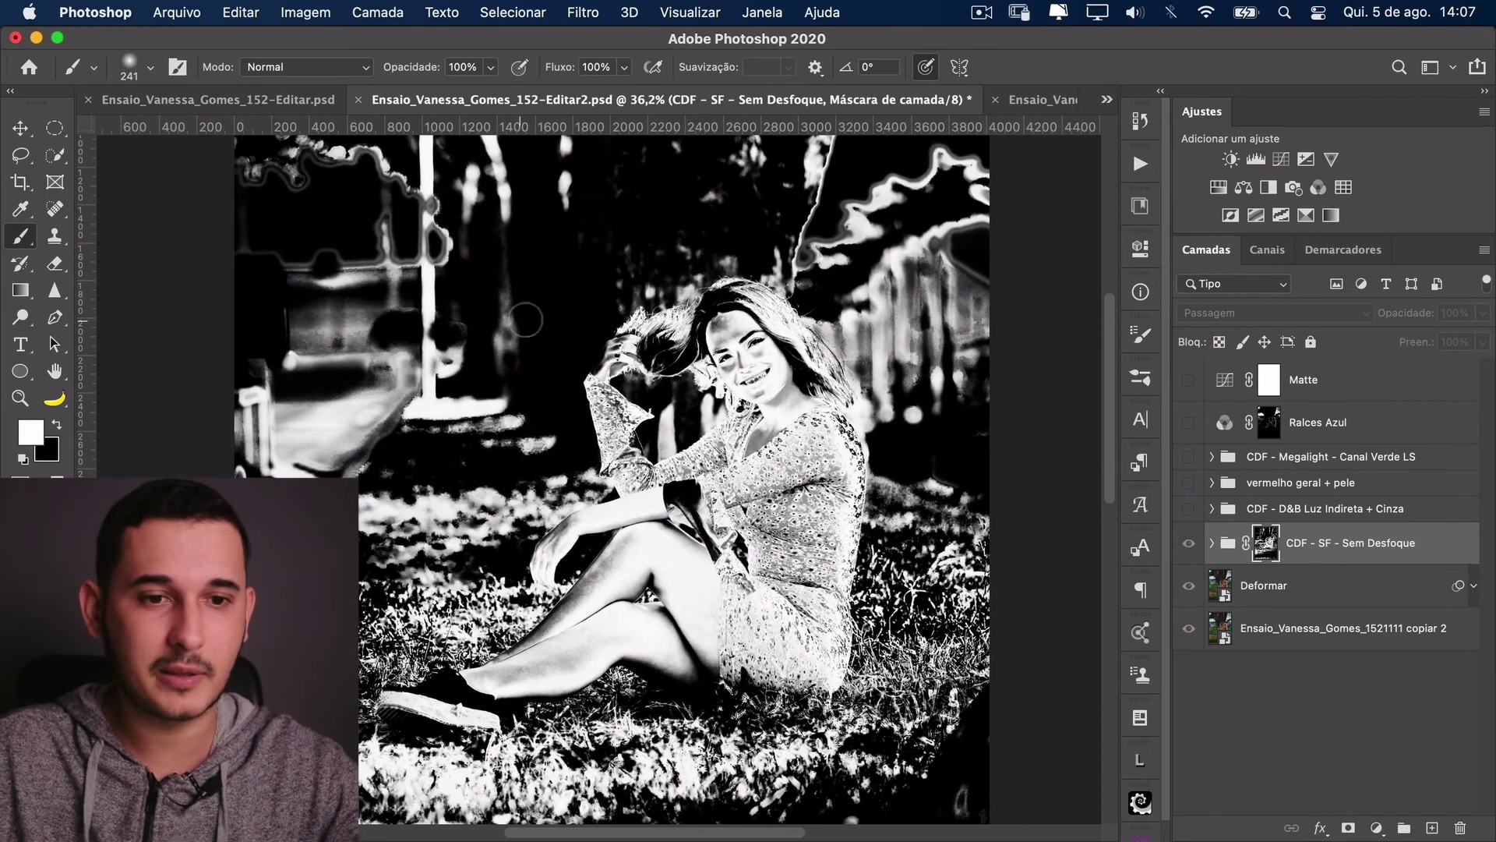
key(x)
mouse_move(495, 340)
mouse_down()
mouse_move(319, 327)
mouse_move(249, 342)
mouse_up()
key(alt+BackSpace)
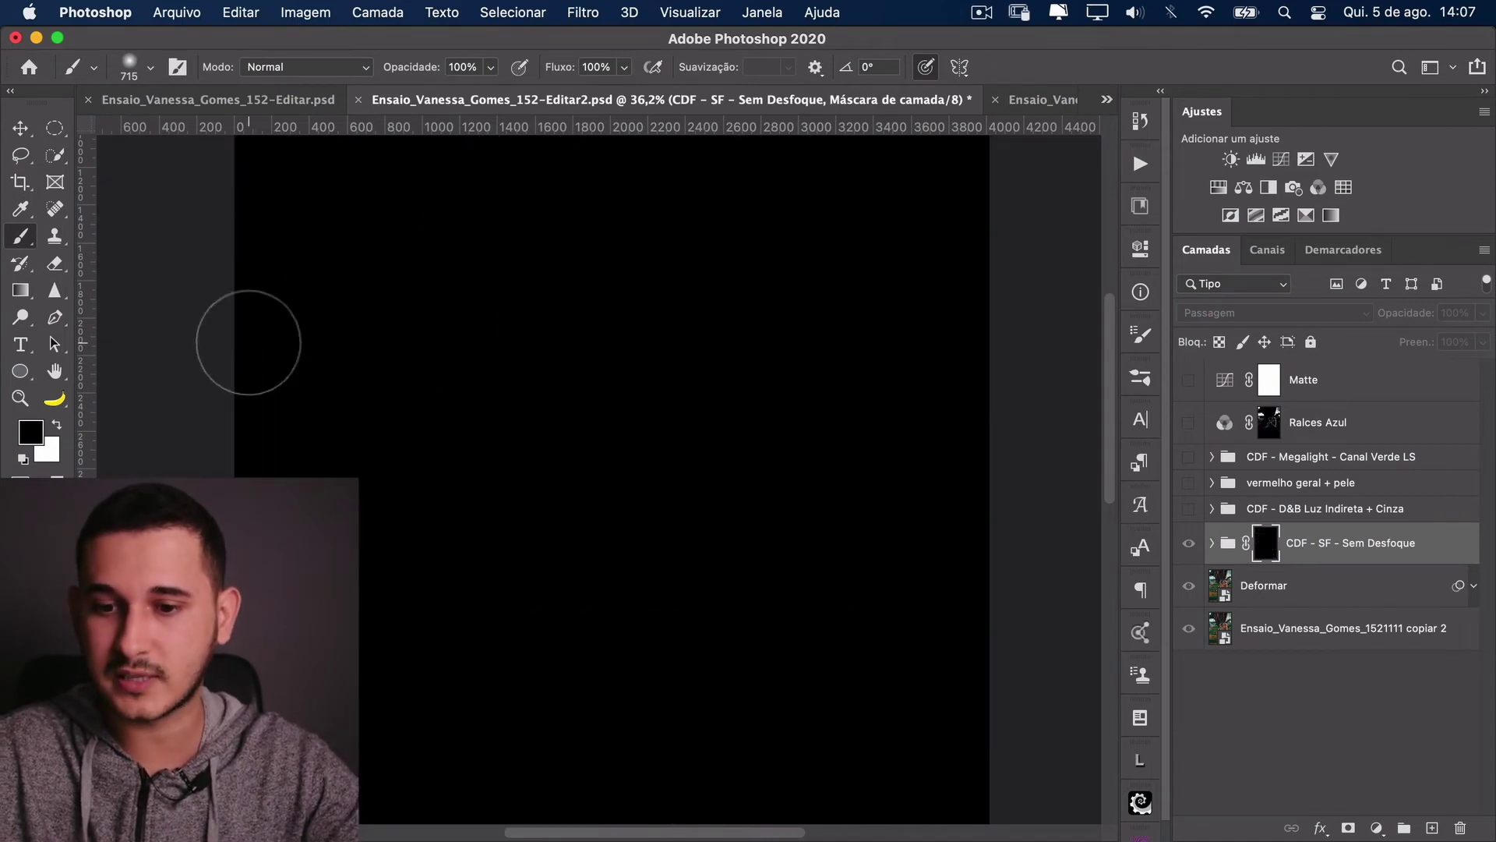
click(1189, 511)
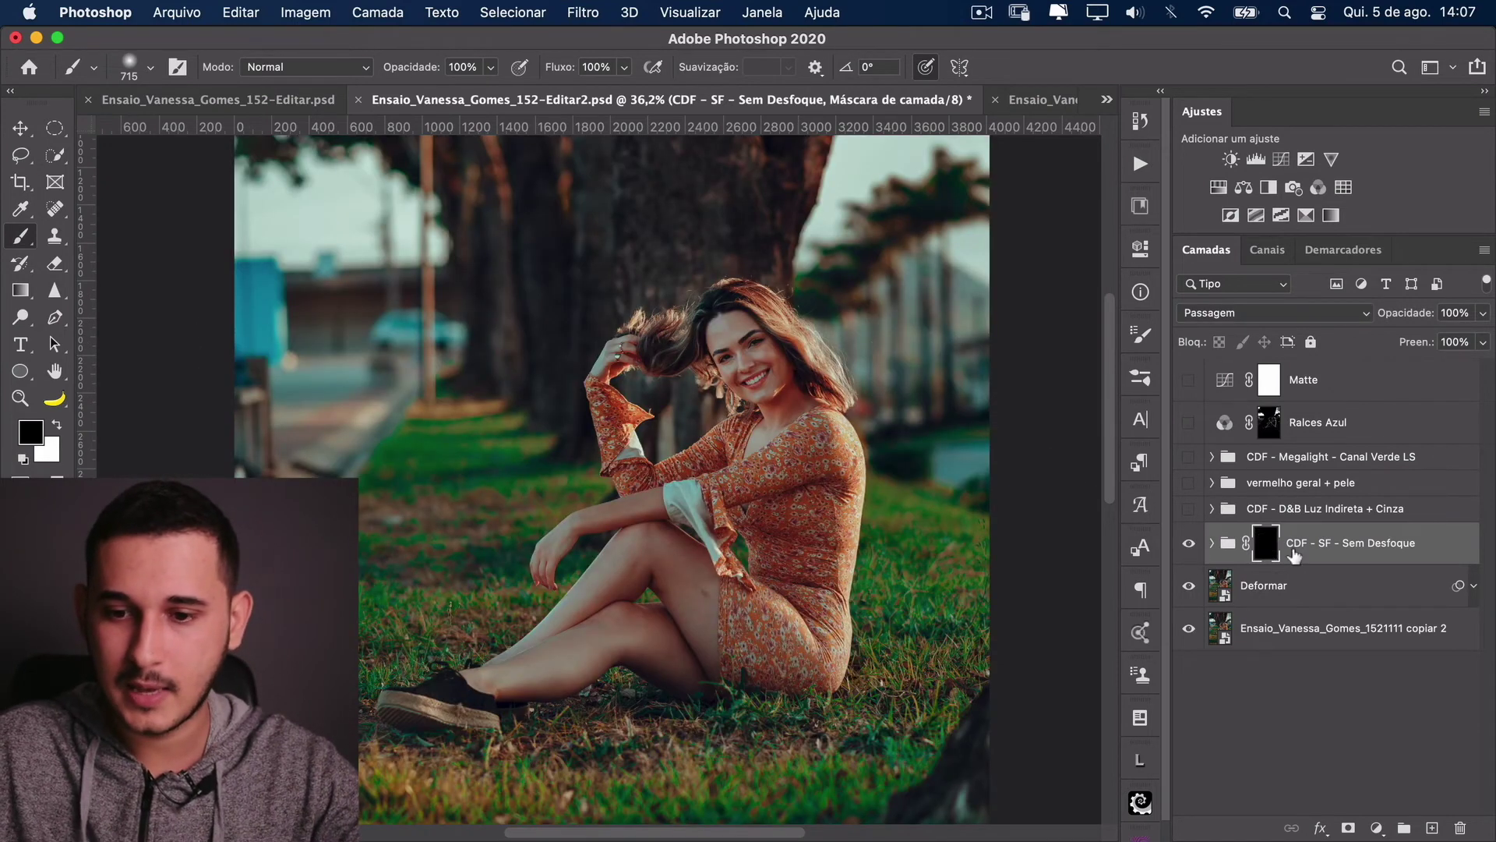
Step: Paint white on the group's mask over the woman's face and raised hand with a 201 px brush
drag(732, 467, 693, 467)
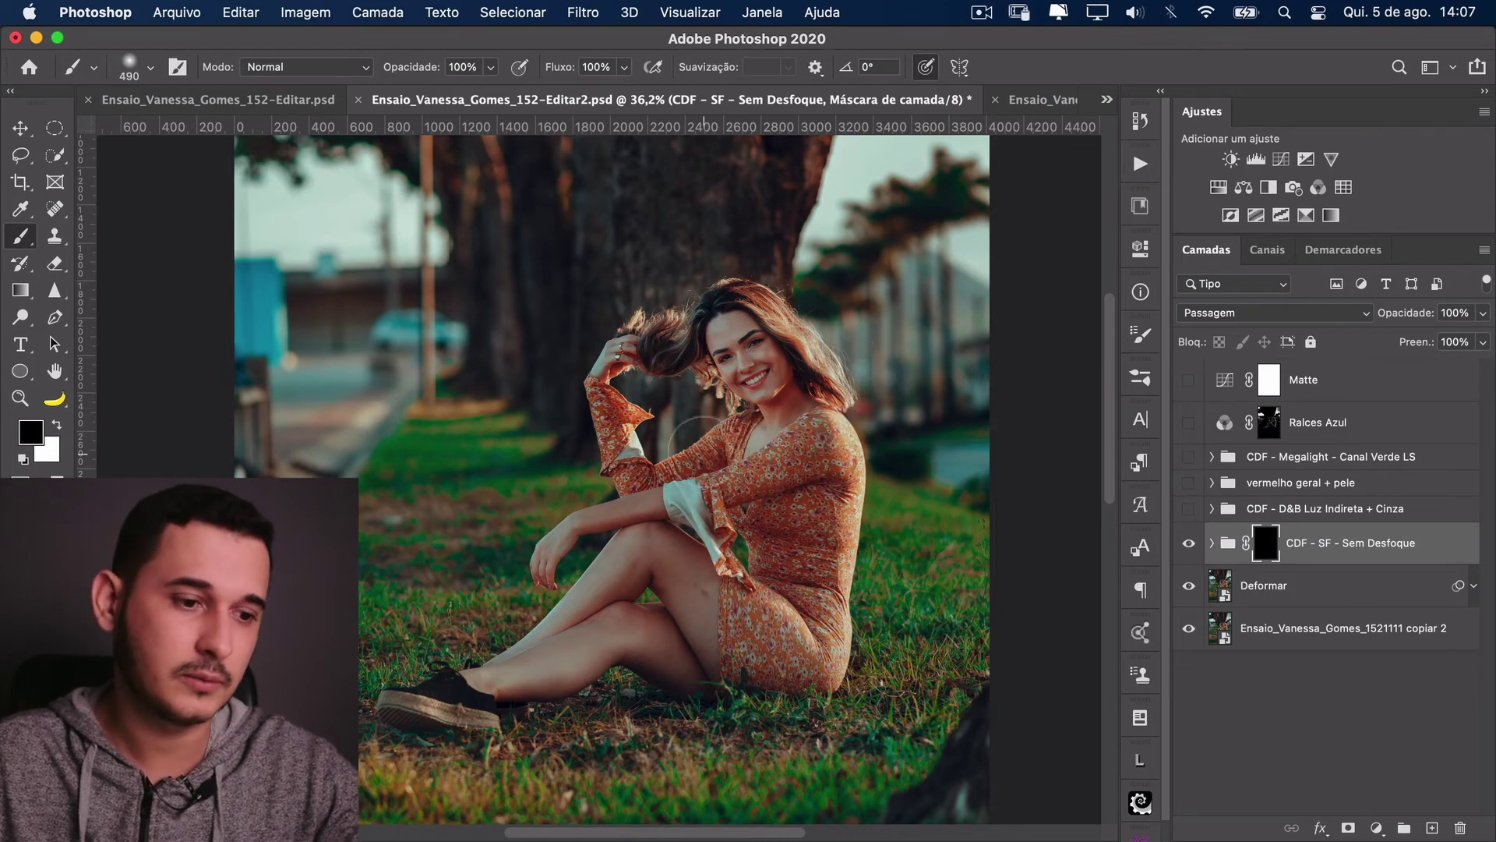
key(x)
scroll(804, 387, up, 5)
drag(686, 351, 676, 343)
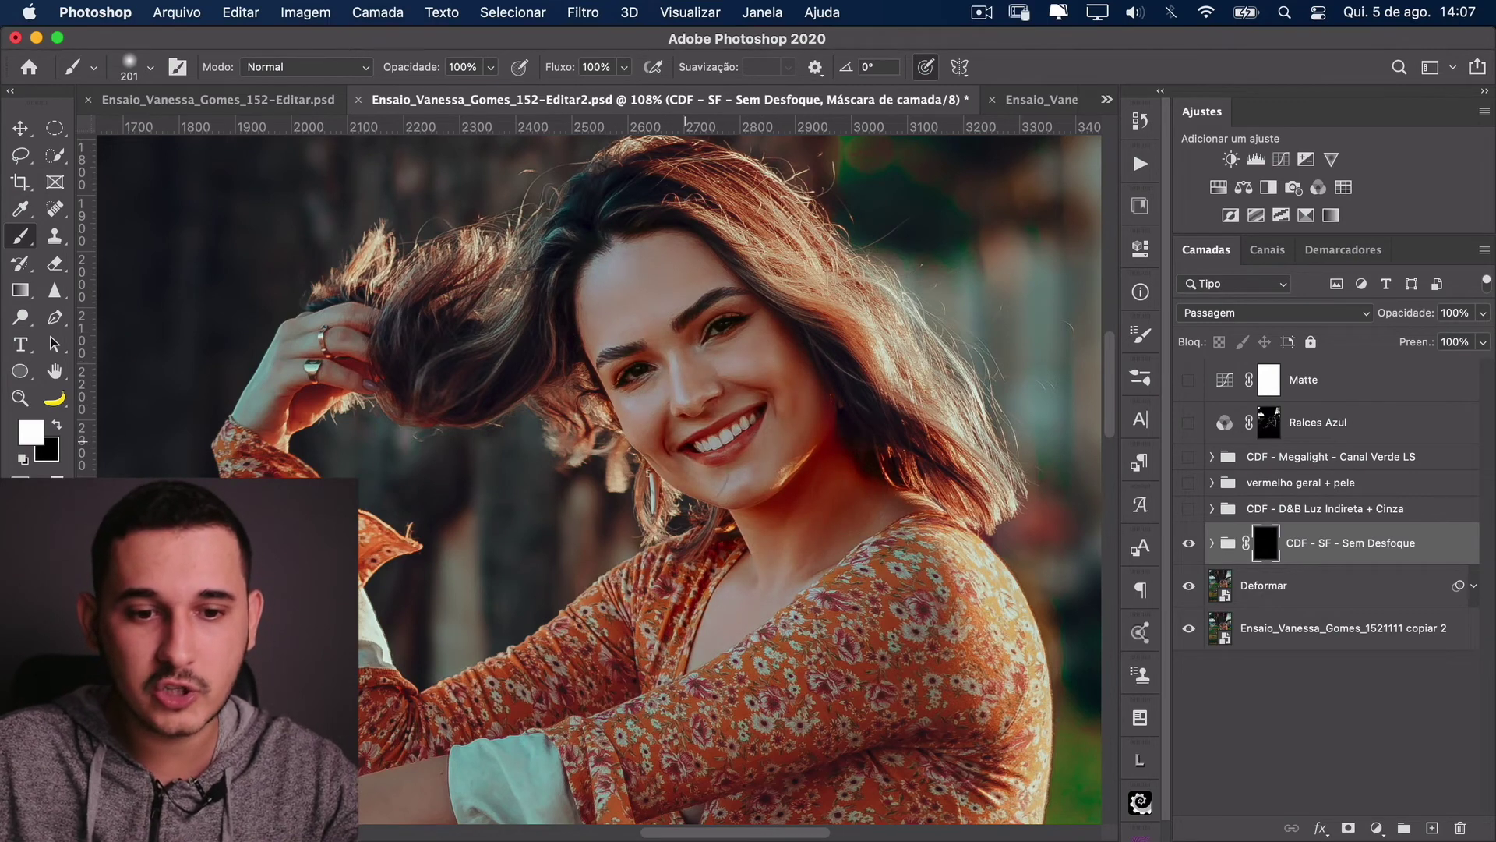
mouse_move(342, 389)
mouse_down()
mouse_move(311, 394)
mouse_move(351, 358)
mouse_move(308, 382)
mouse_up()
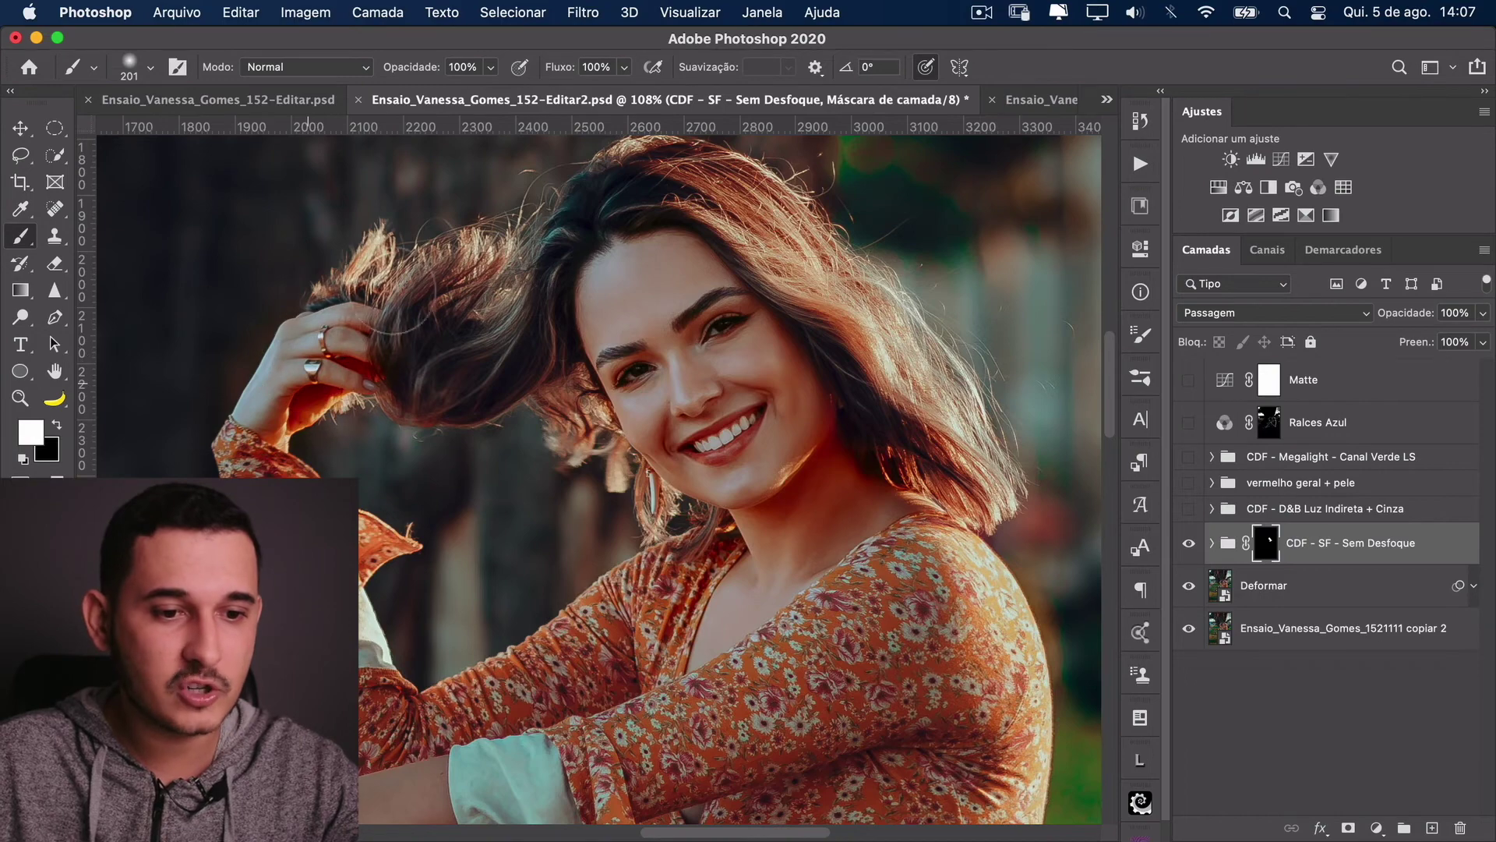
Step: Paint white on the group's mask over the woman's forearm, thighs and lower legs
scroll(428, 568, down, 10)
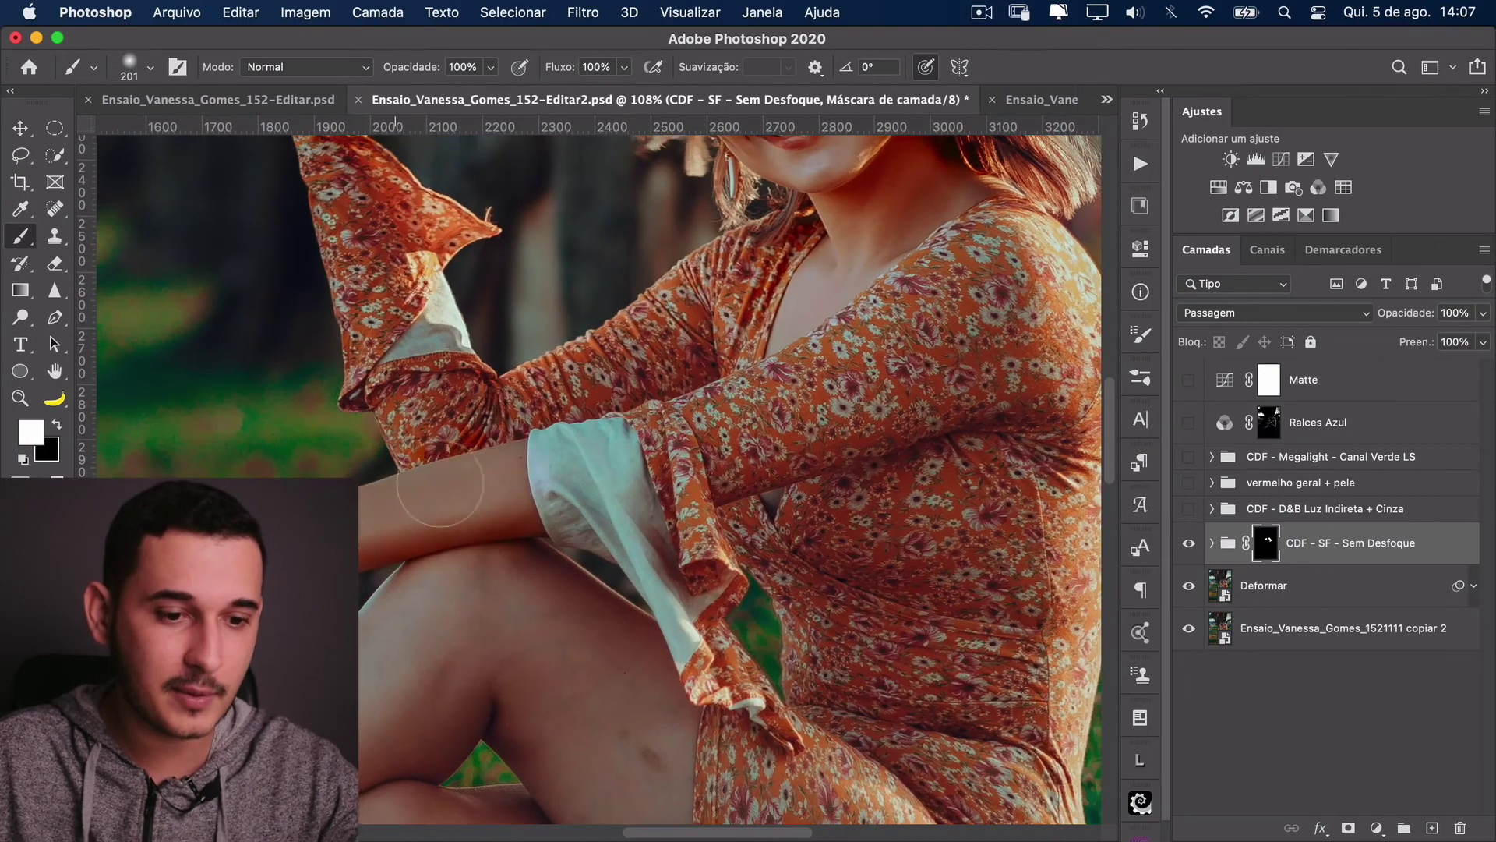
scroll(508, 523, down, 5)
scroll(507, 524, left, 3)
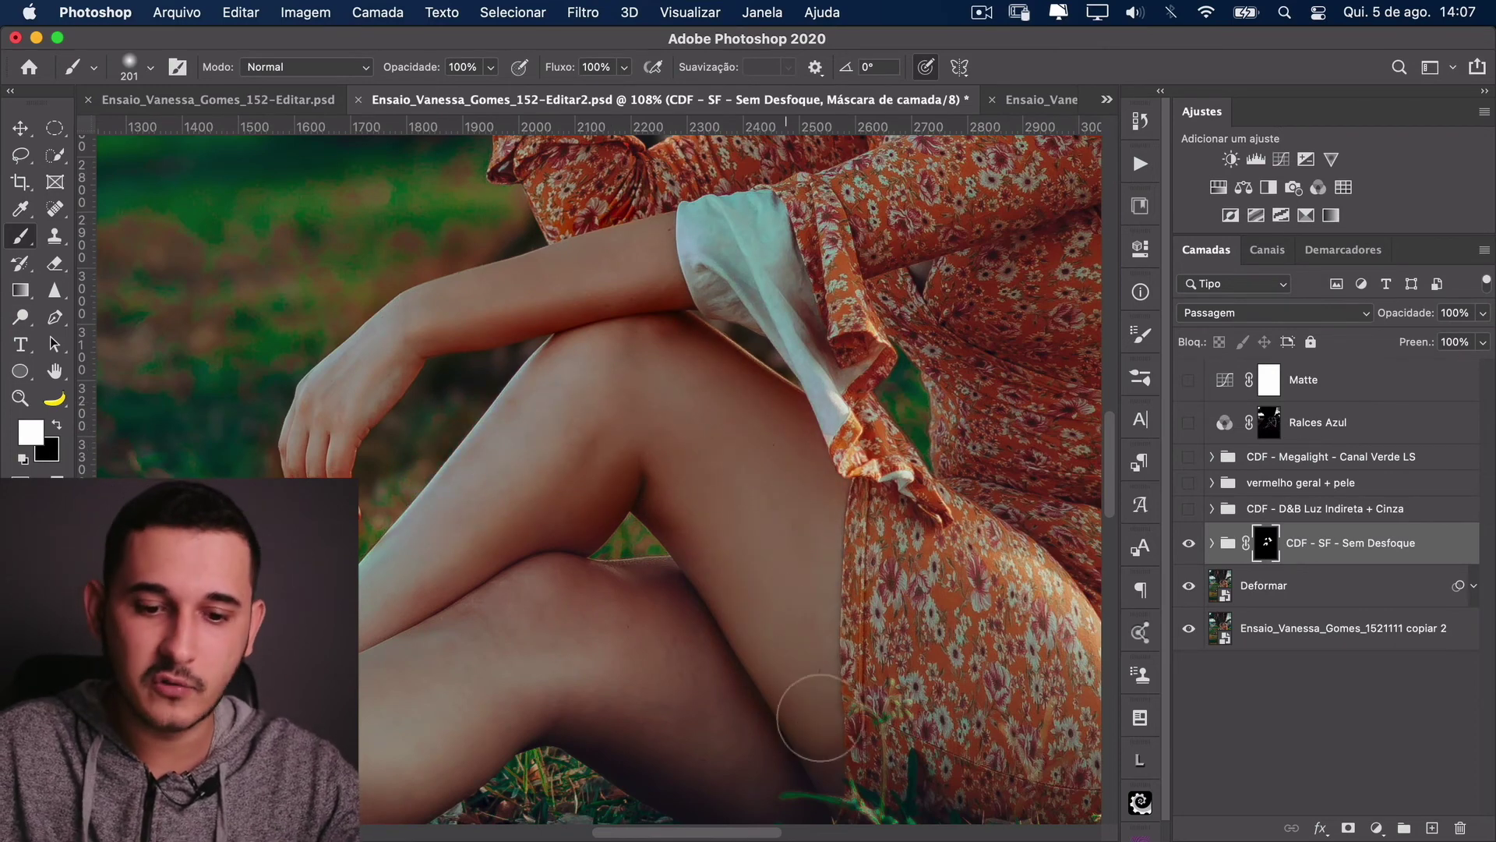
scroll(639, 581, down, 3)
scroll(639, 581, left, 1)
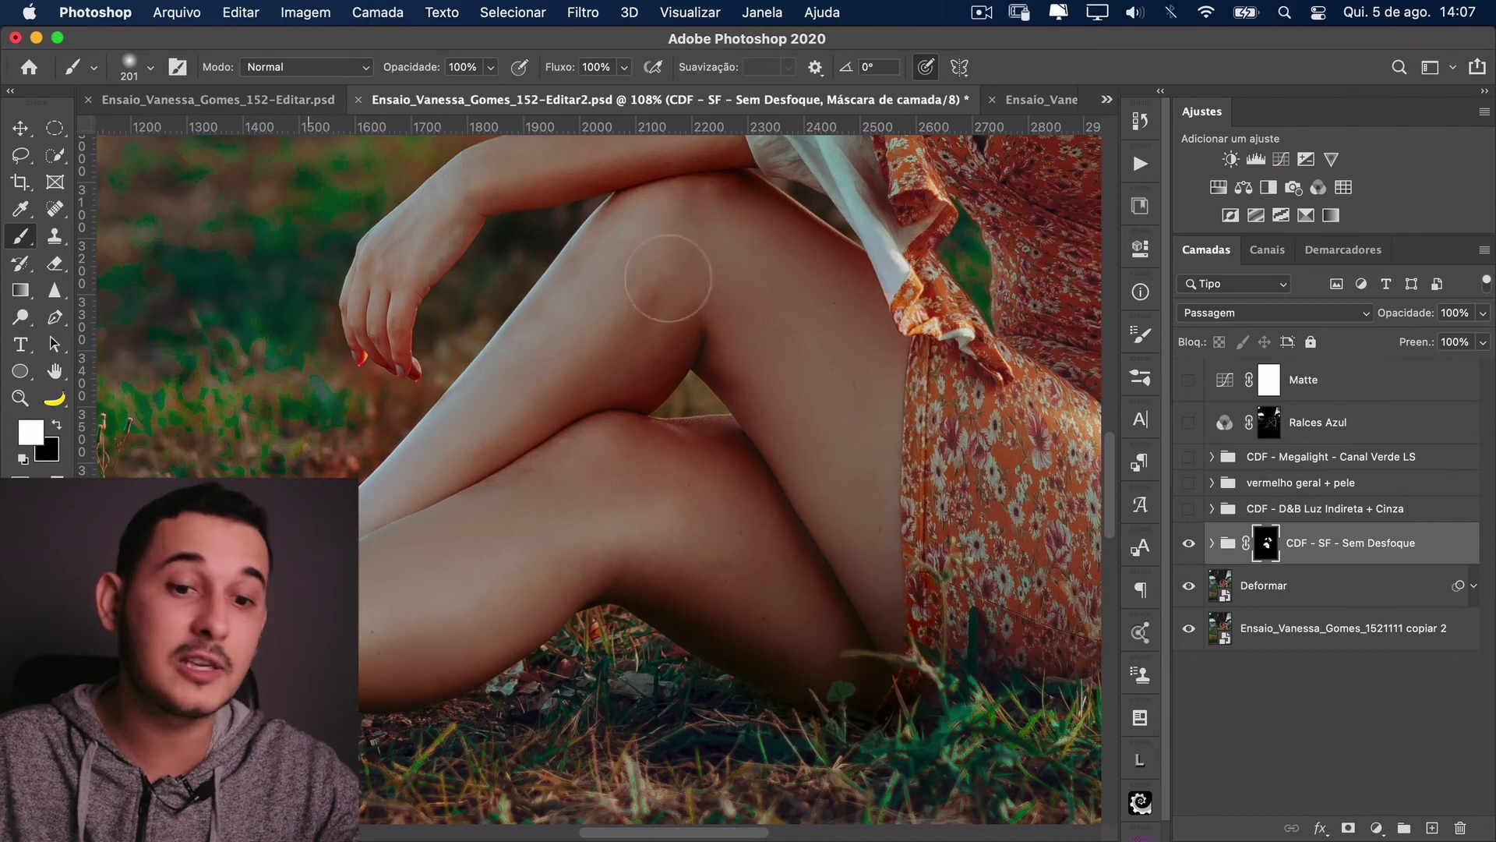
drag(778, 413, 722, 584)
scroll(634, 388, up, 5)
drag(650, 403, 437, 270)
drag(706, 411, 644, 494)
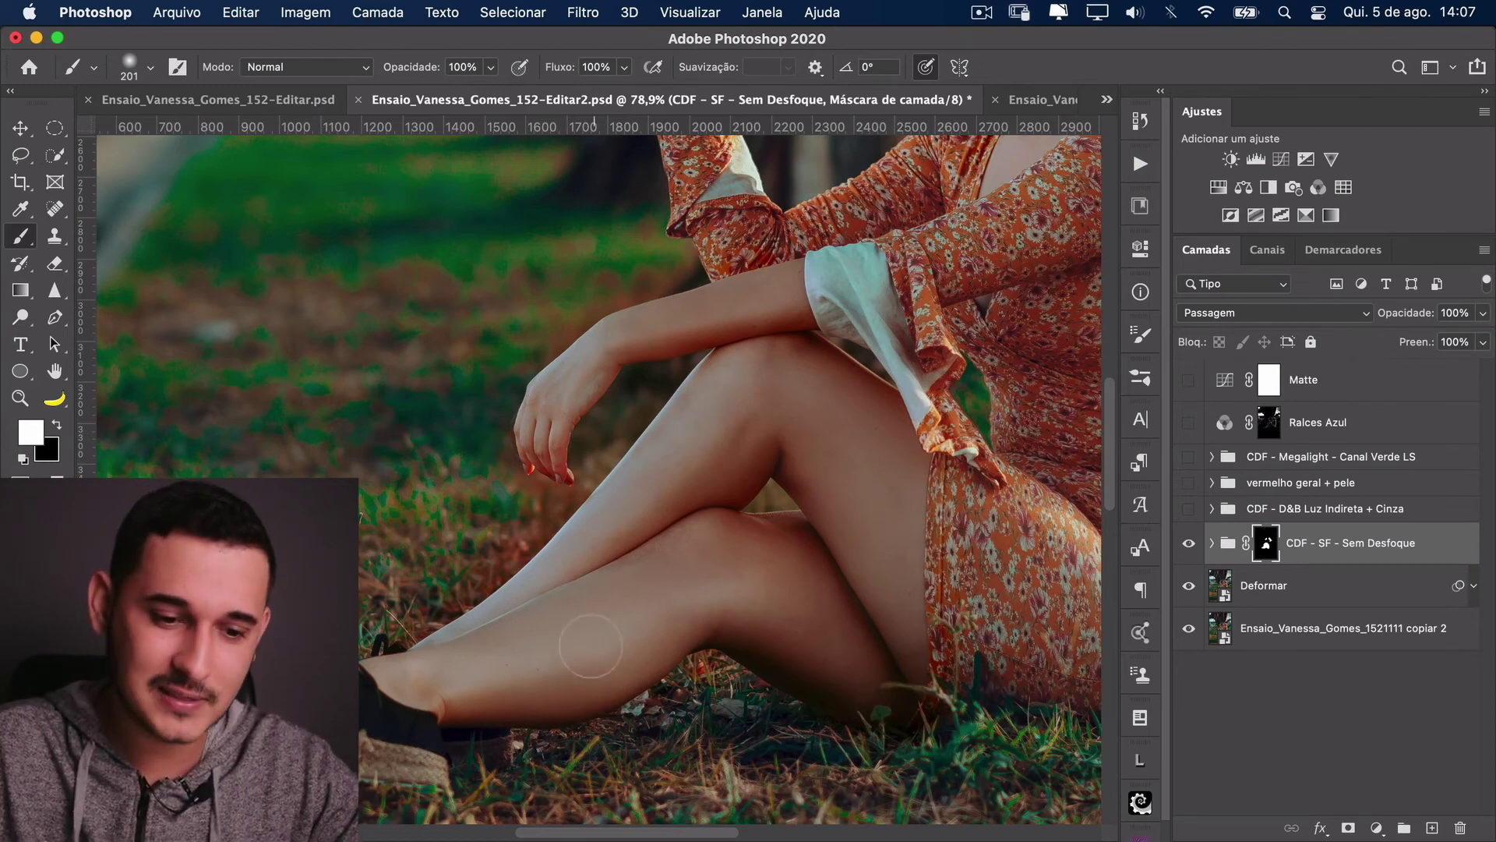
Step: Examine the retouched face, arms and legs and compare the skin with the CDF - SF - Sem Desfoque group on and off
scroll(821, 504, up, 5)
scroll(821, 505, right, 5)
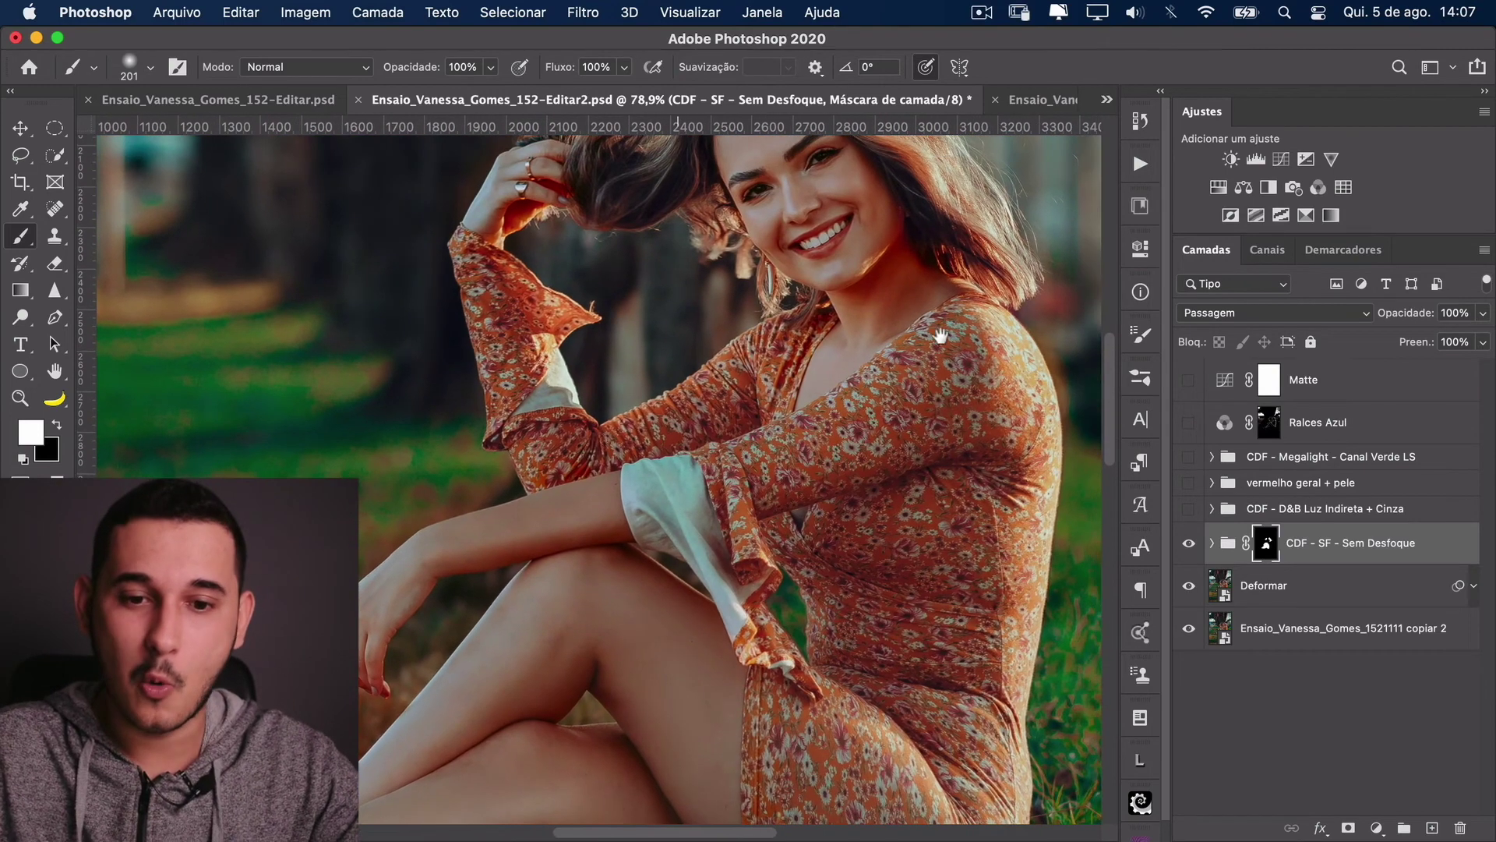
scroll(827, 284, up, 5)
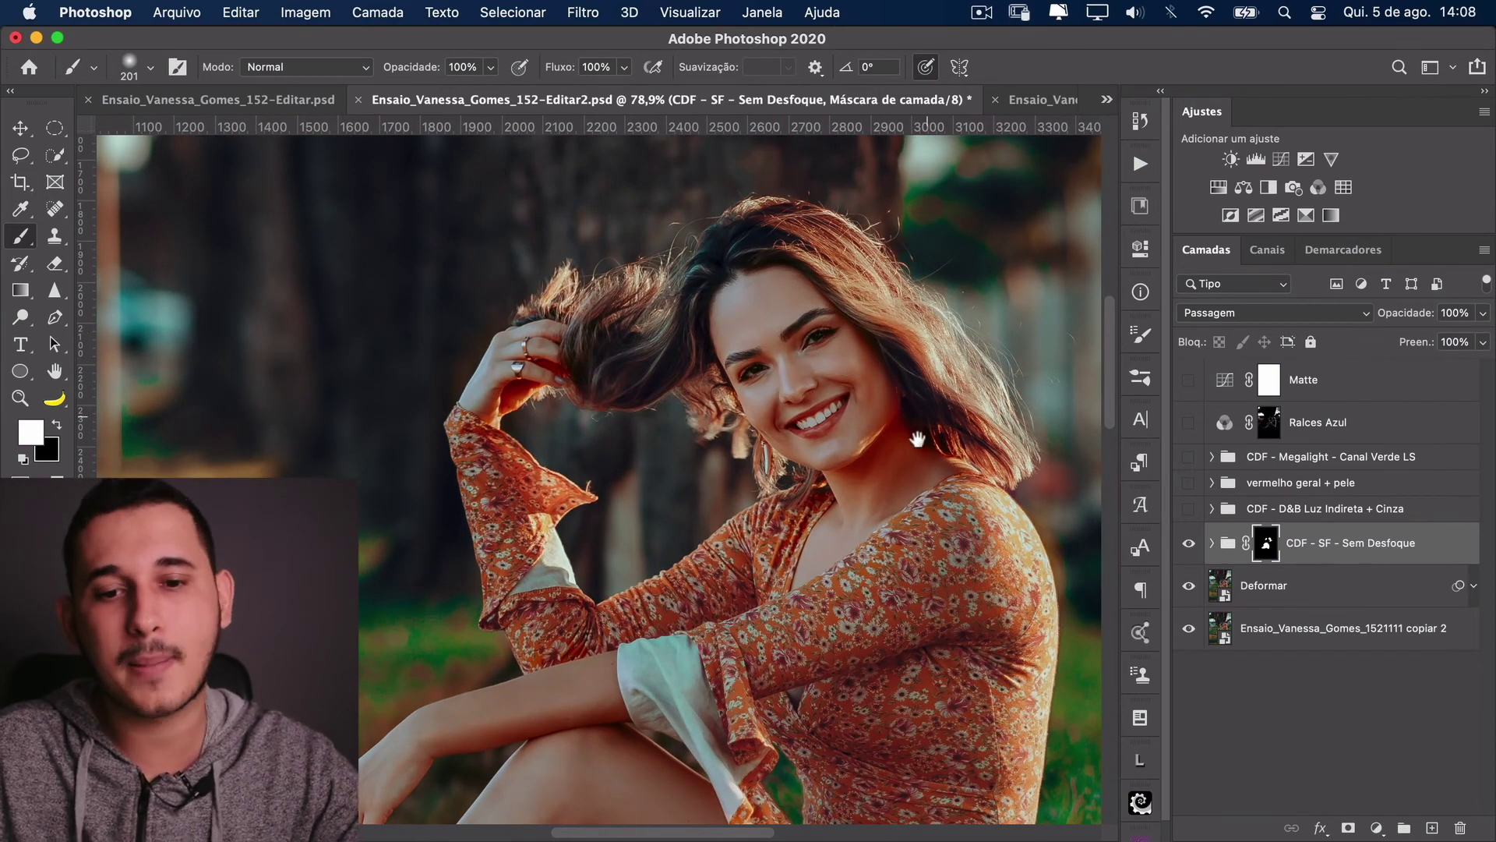
drag(882, 579, 862, 528)
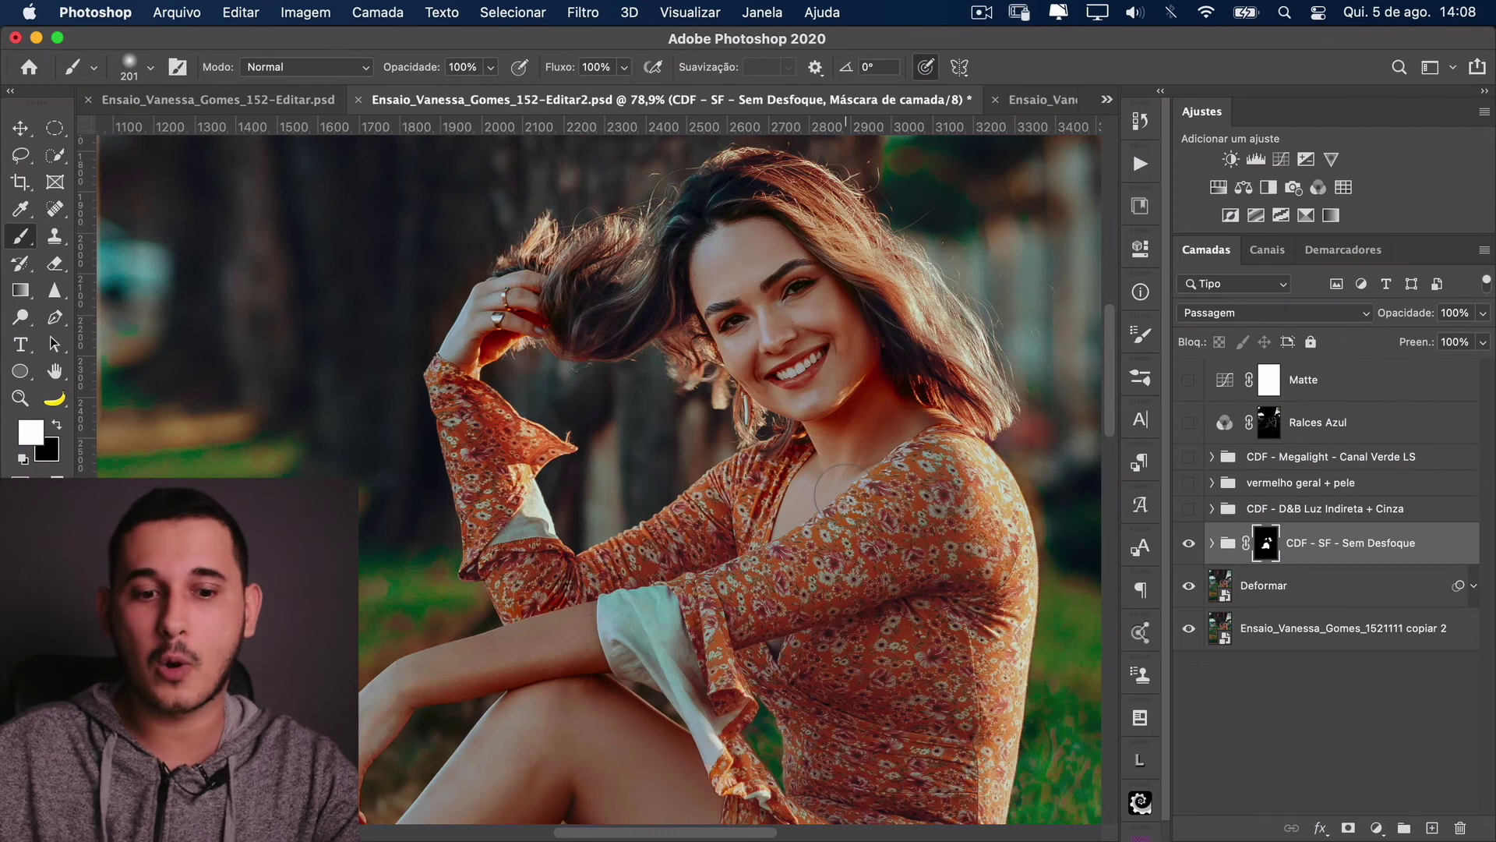
drag(746, 551, 754, 340)
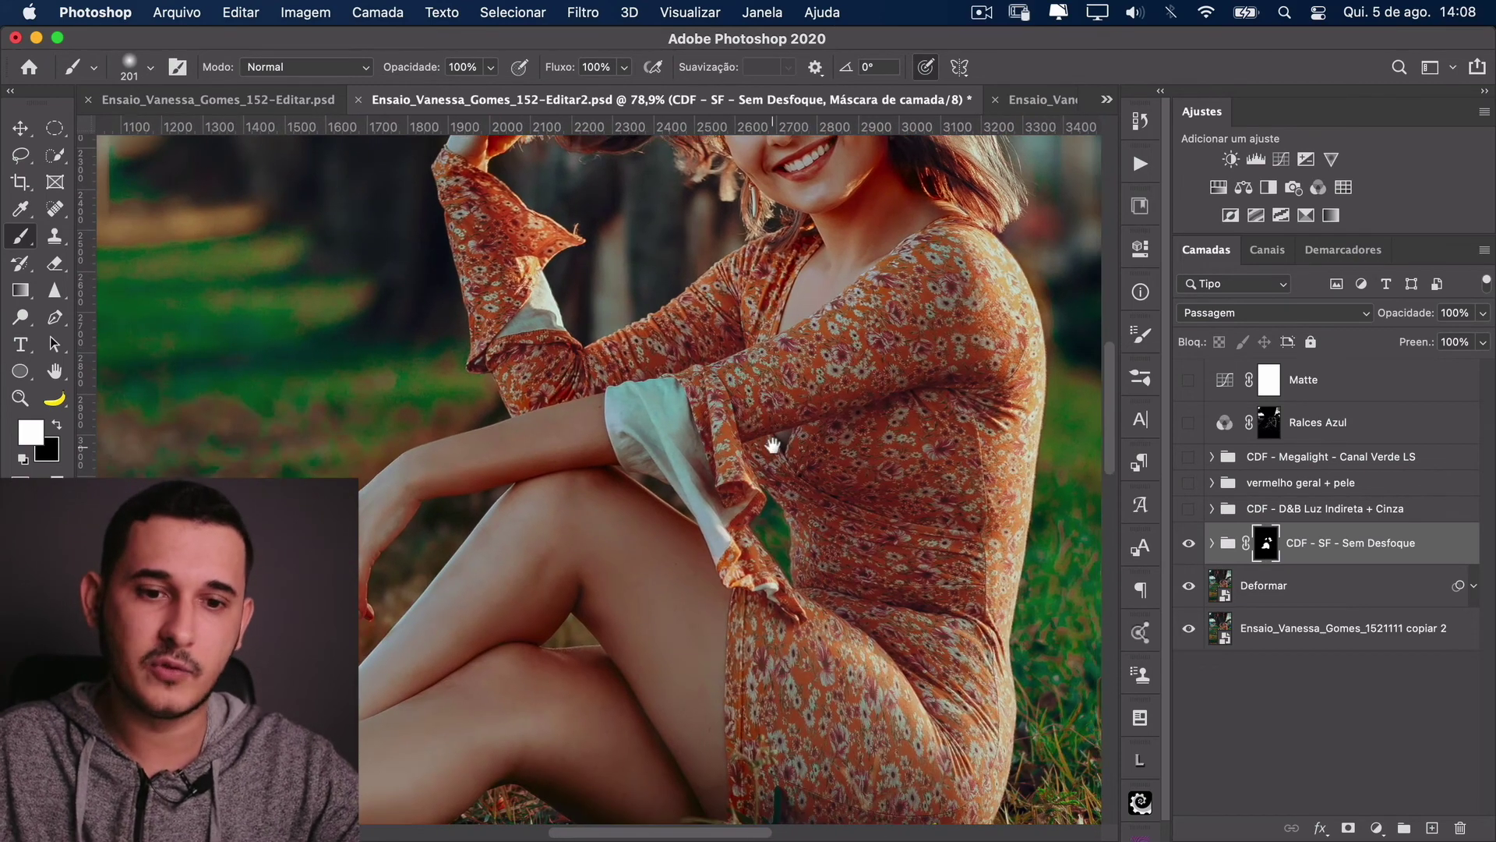
drag(787, 444, 725, 436)
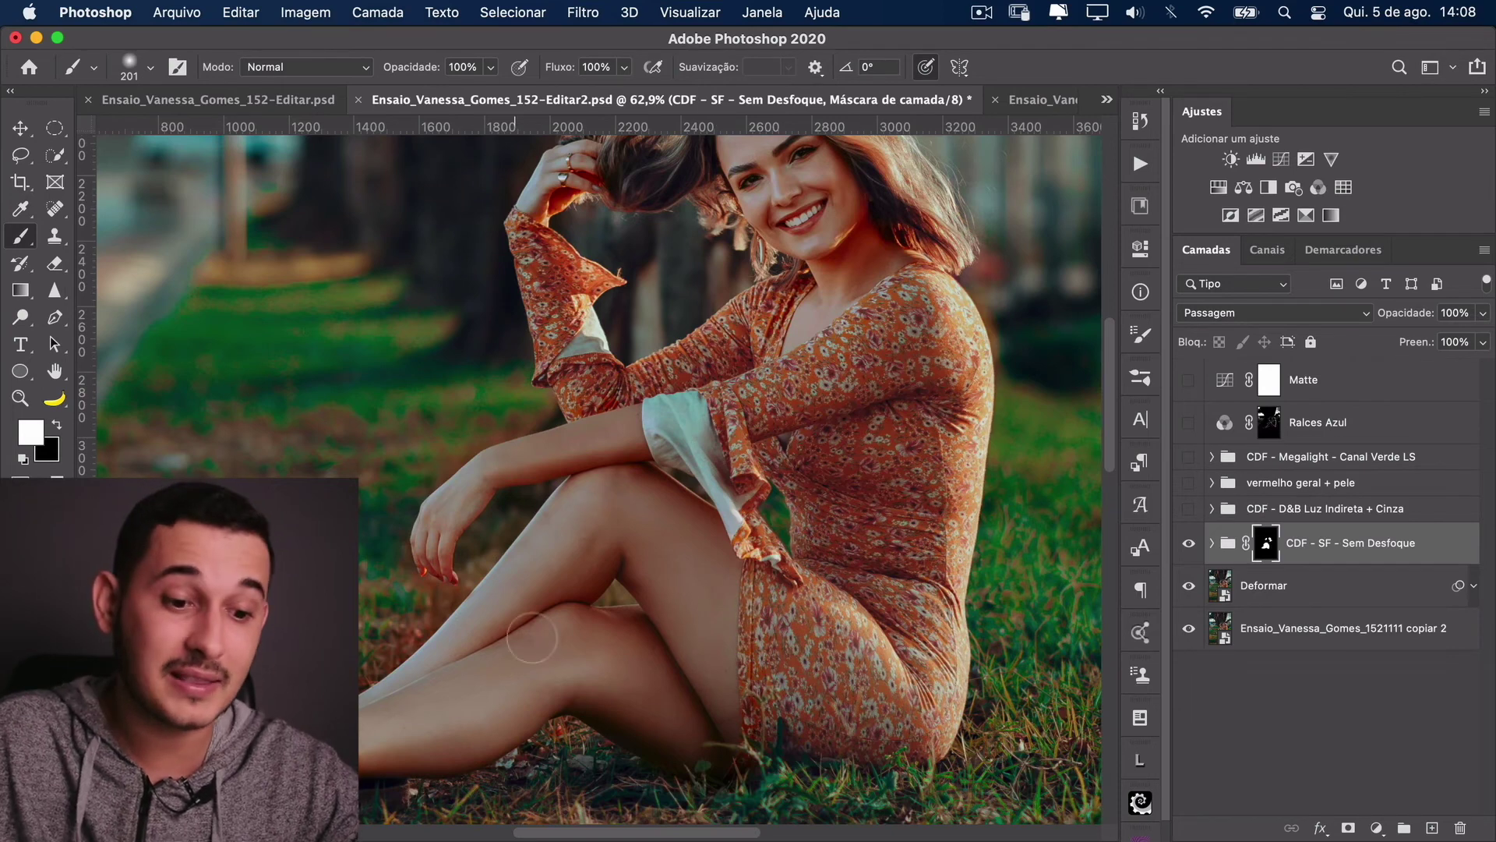
click(1188, 543)
click(1188, 543)
drag(857, 517, 856, 574)
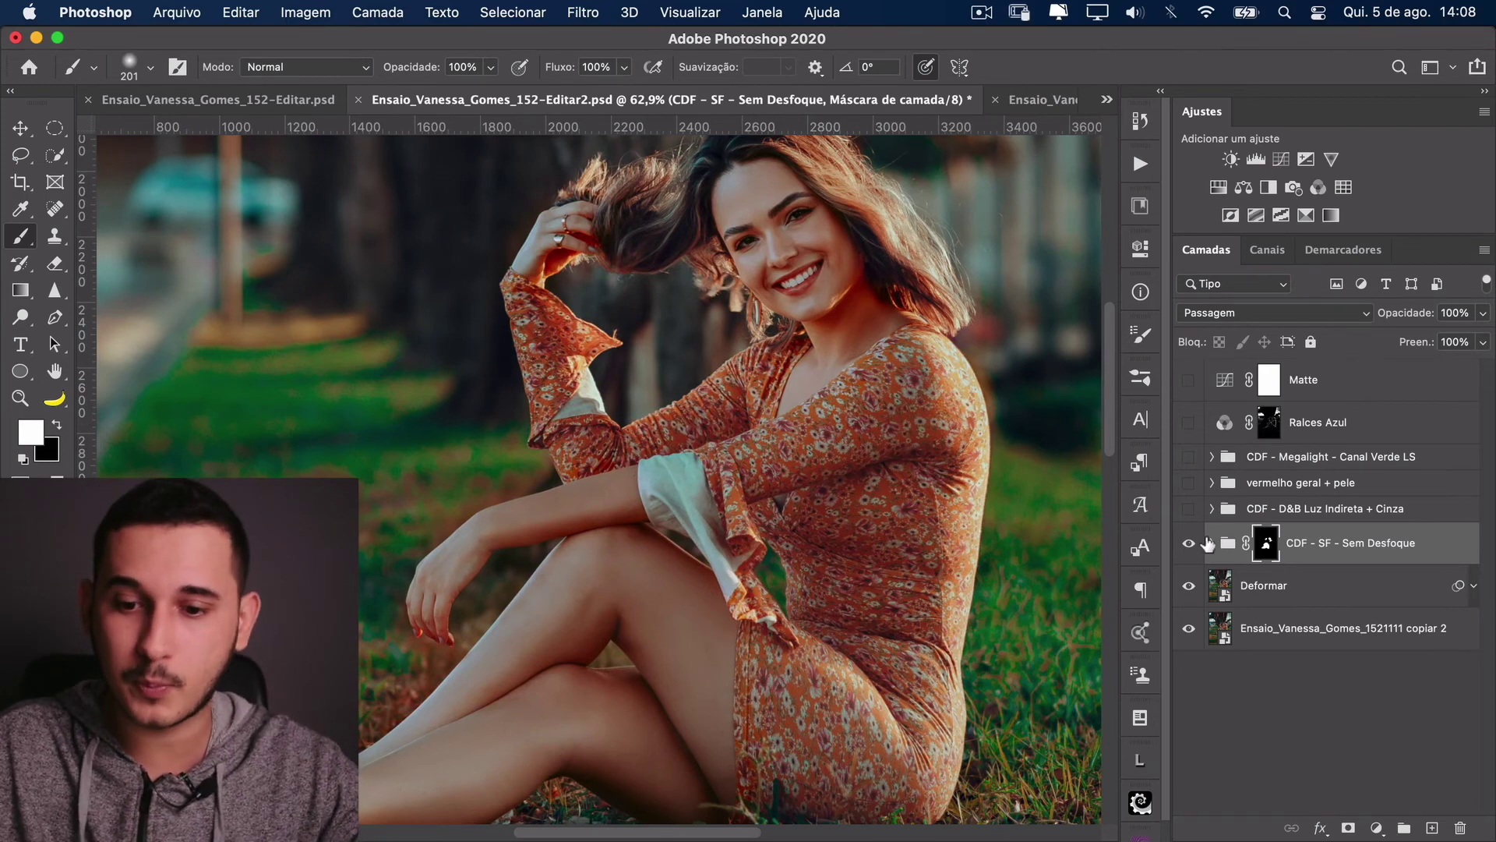
key(super+0)
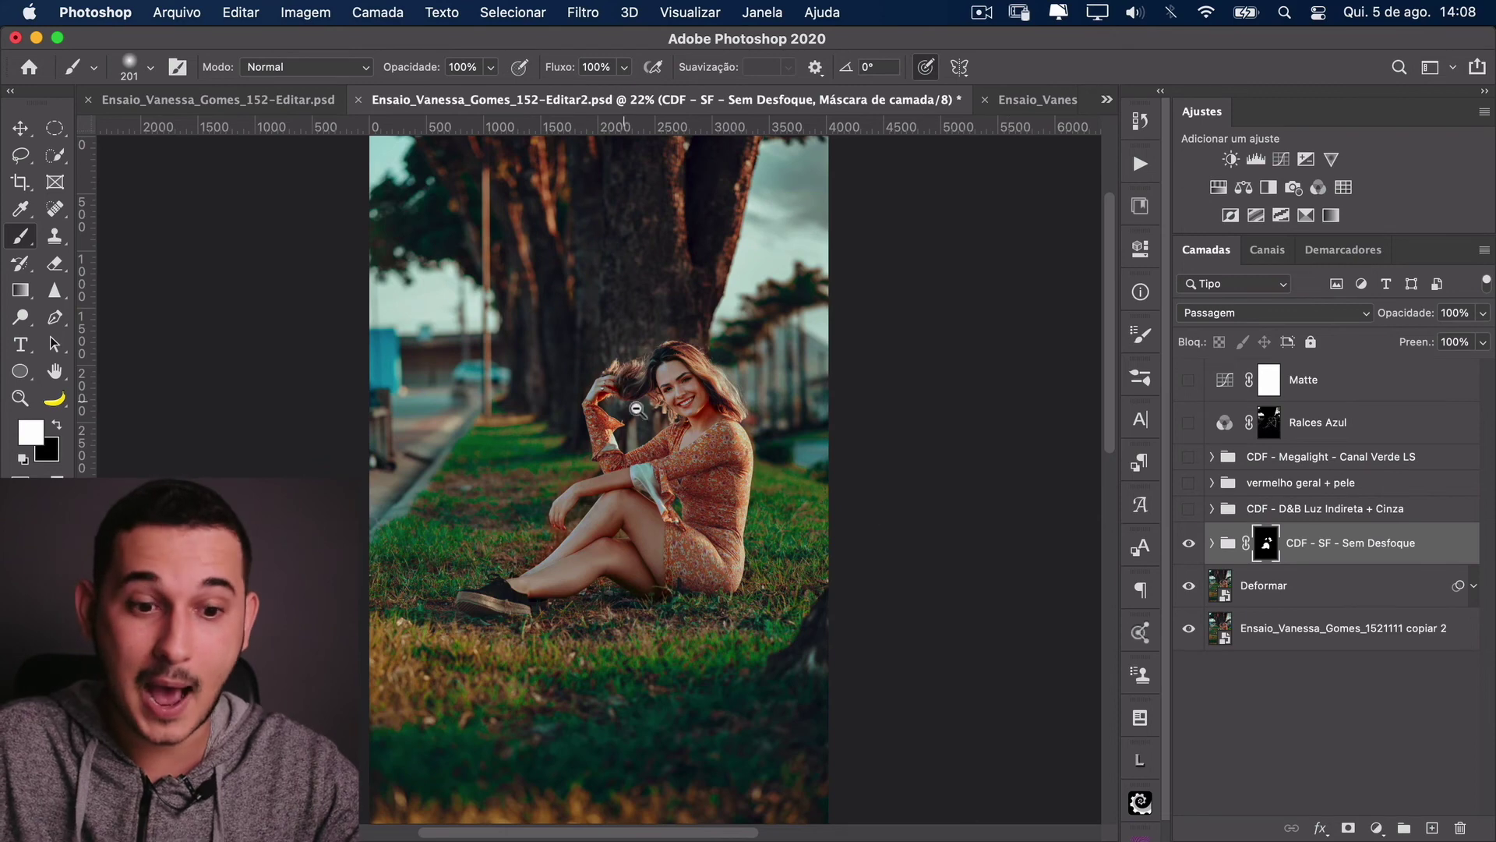
Step: Show the CDF - D&B Luz Indireta + Cinza group and expand it
scroll(655, 427, up, 3)
click(1189, 508)
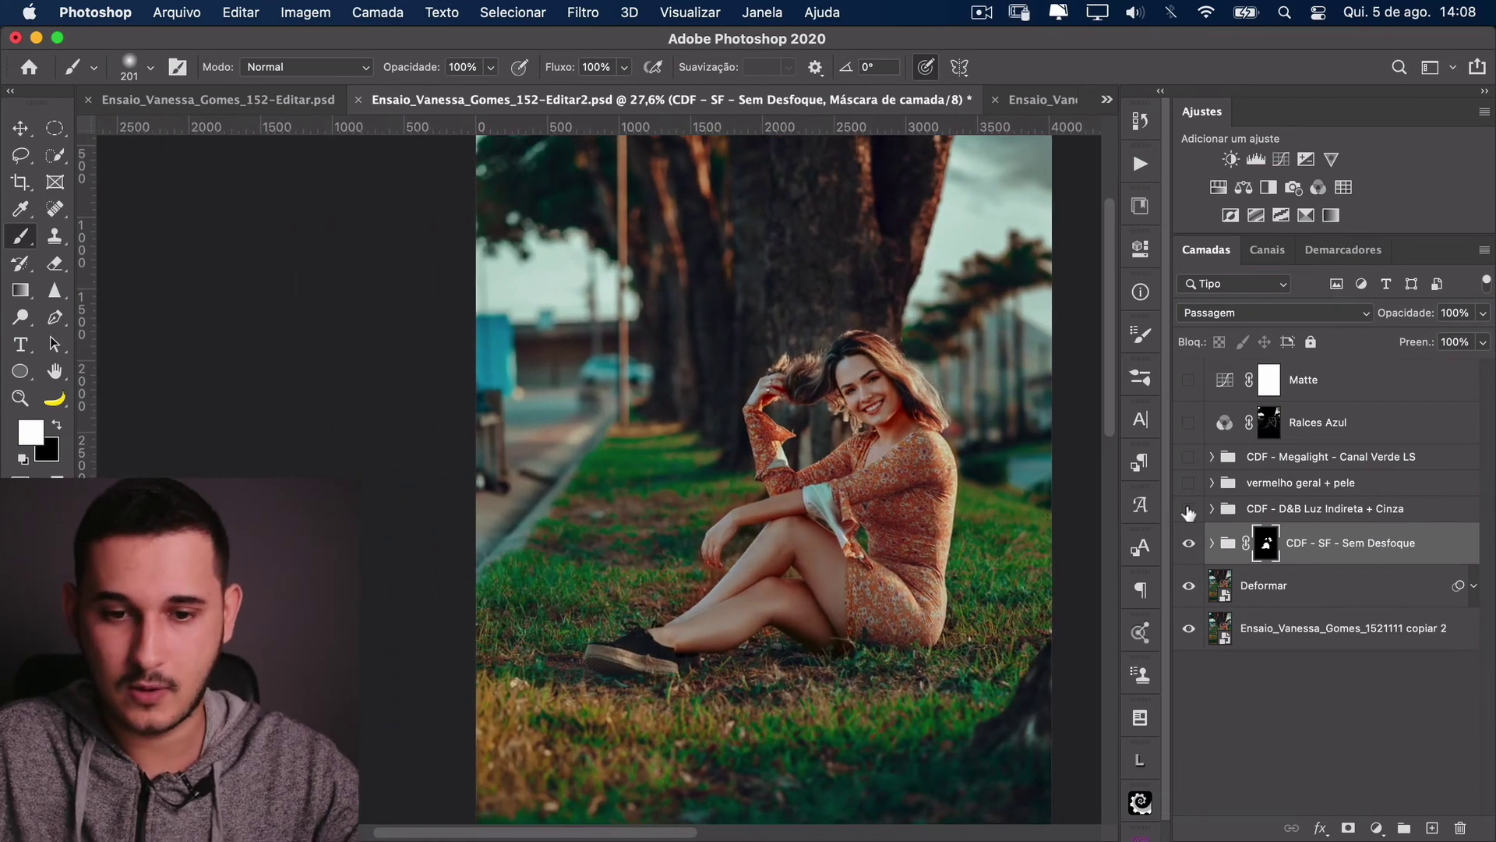
click(1189, 508)
click(1189, 508)
click(1212, 509)
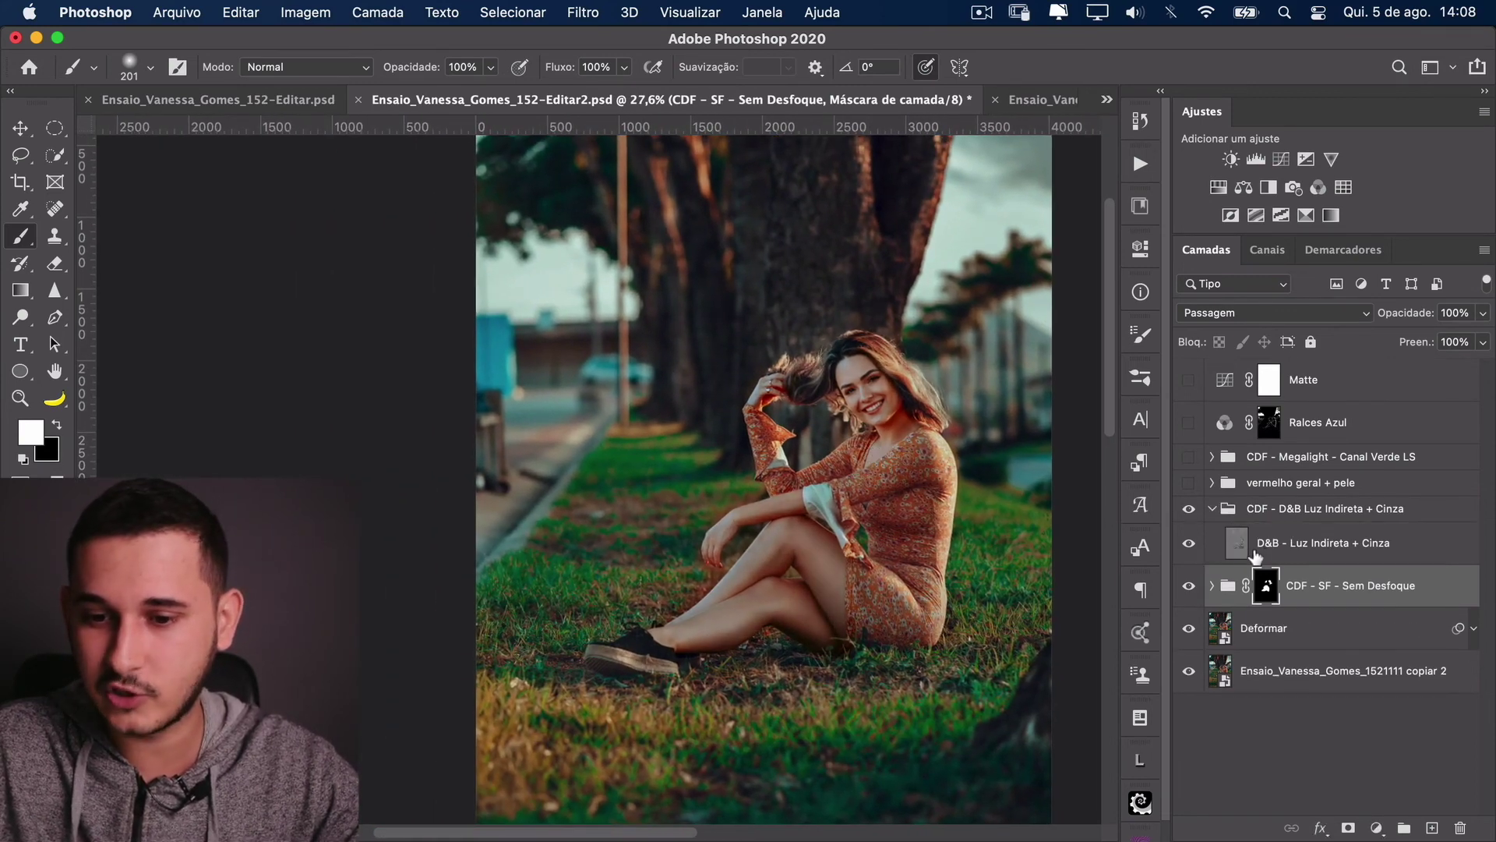
Step: Examine the D&B - Luz Indireta + Cinza layer on its own, and restore the visibility of the other layers
alt+click(1189, 542)
scroll(931, 523, up, 5)
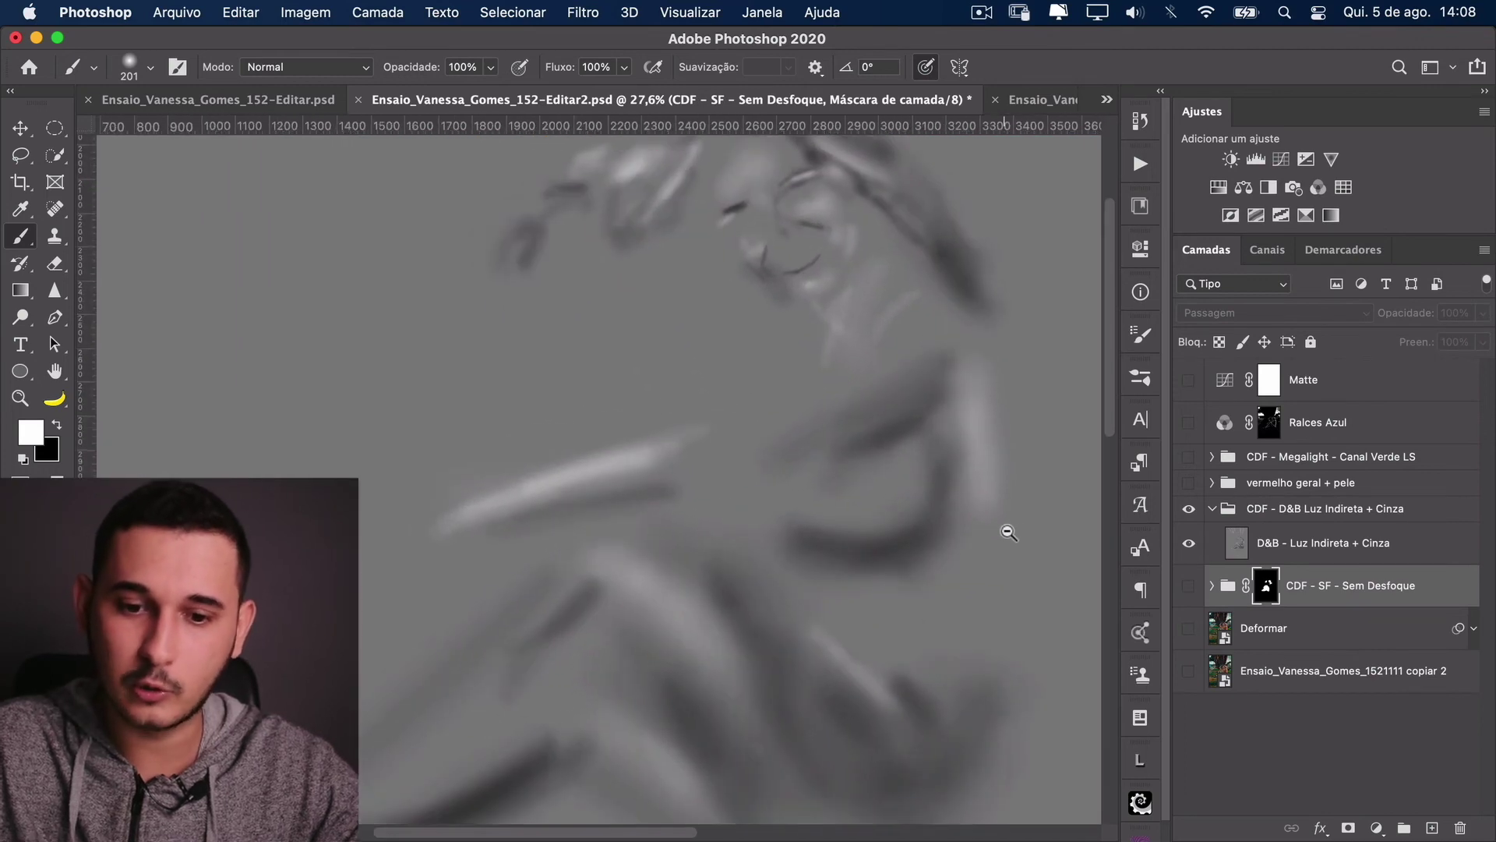
scroll(974, 553, down, 5)
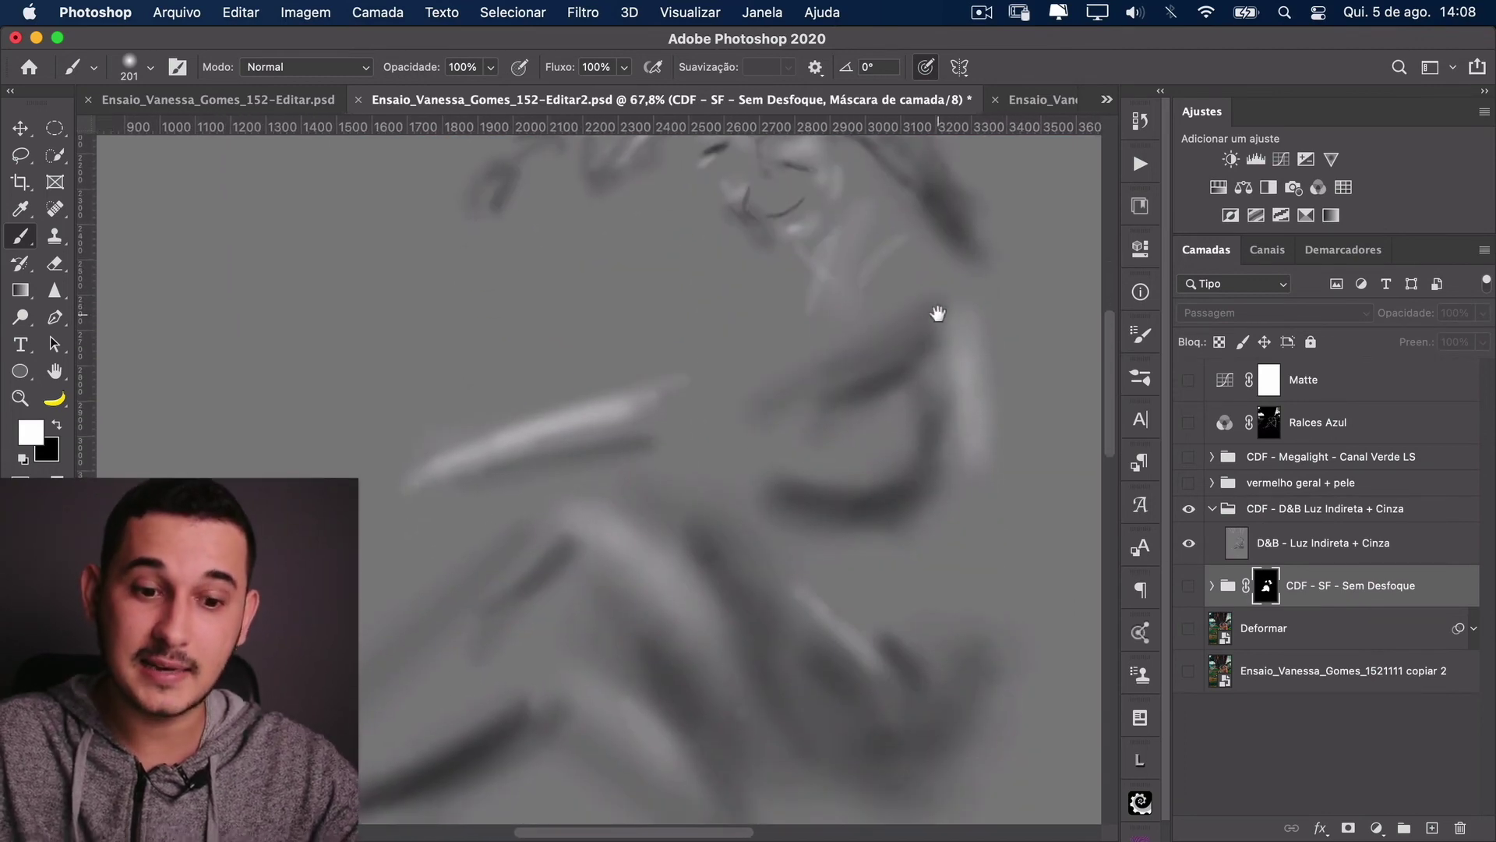
key(super+0)
drag(1188, 585, 1189, 671)
alt+click(1188, 543)
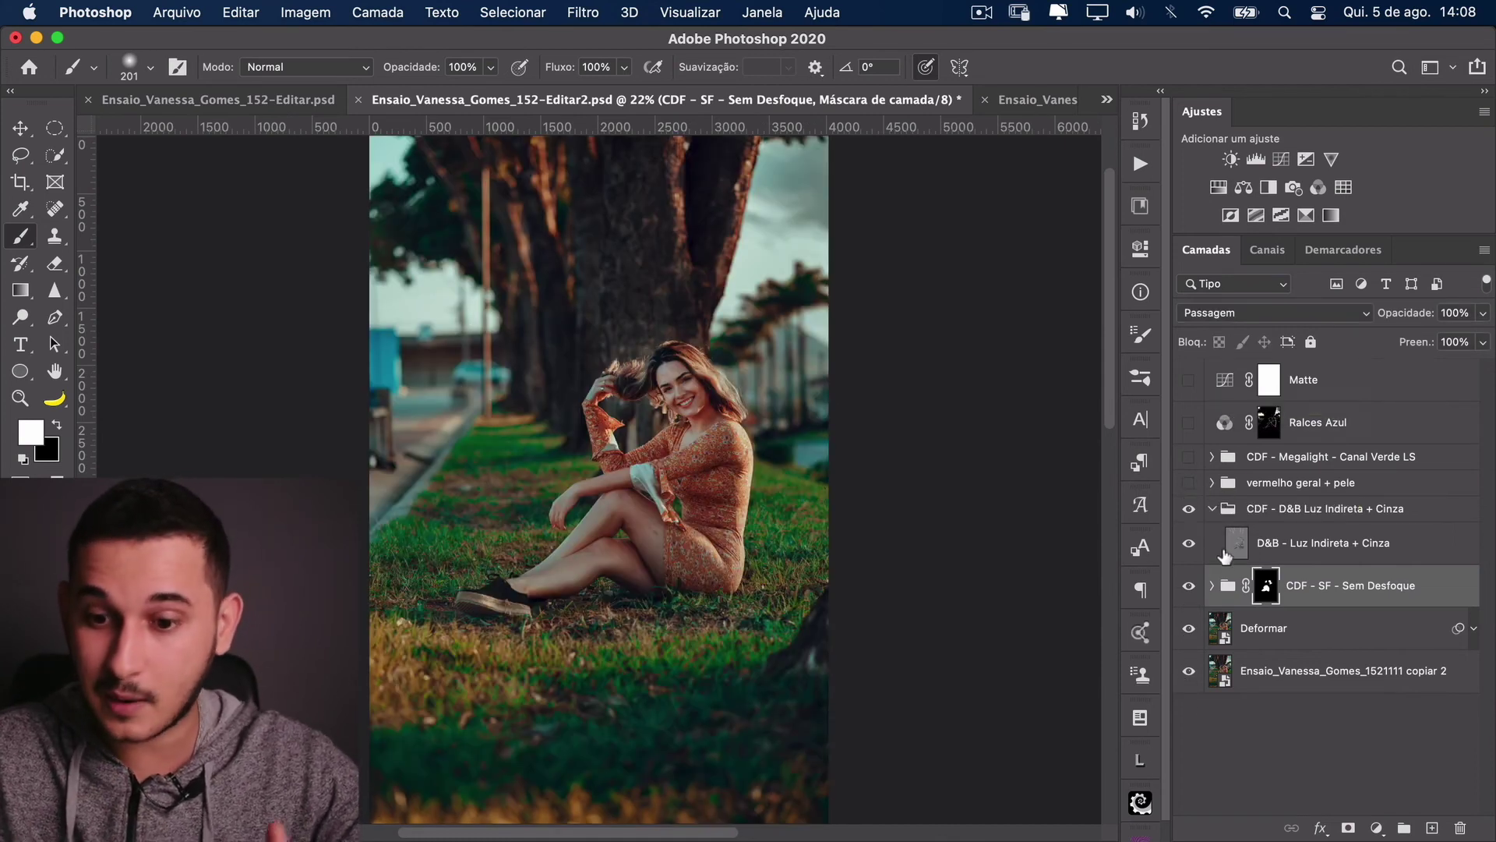
Step: Compare the portrait with the D&B - Luz Indireta + Cinza layer off and on, and look closely at the woman
click(1188, 544)
click(1188, 544)
click(1189, 544)
click(1188, 544)
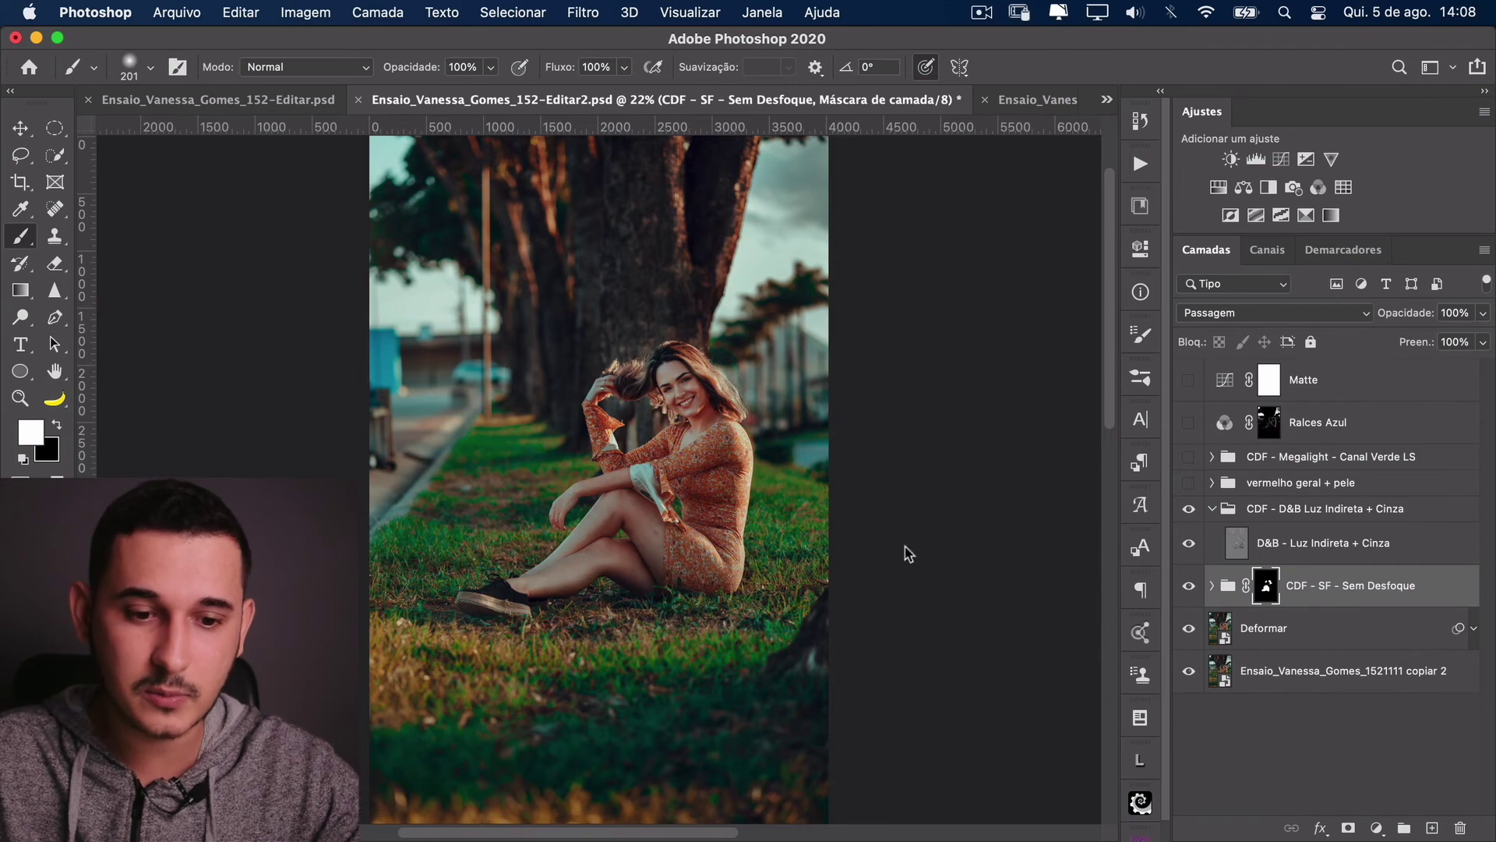
scroll(694, 494, up, 1)
scroll(694, 493, up, 3)
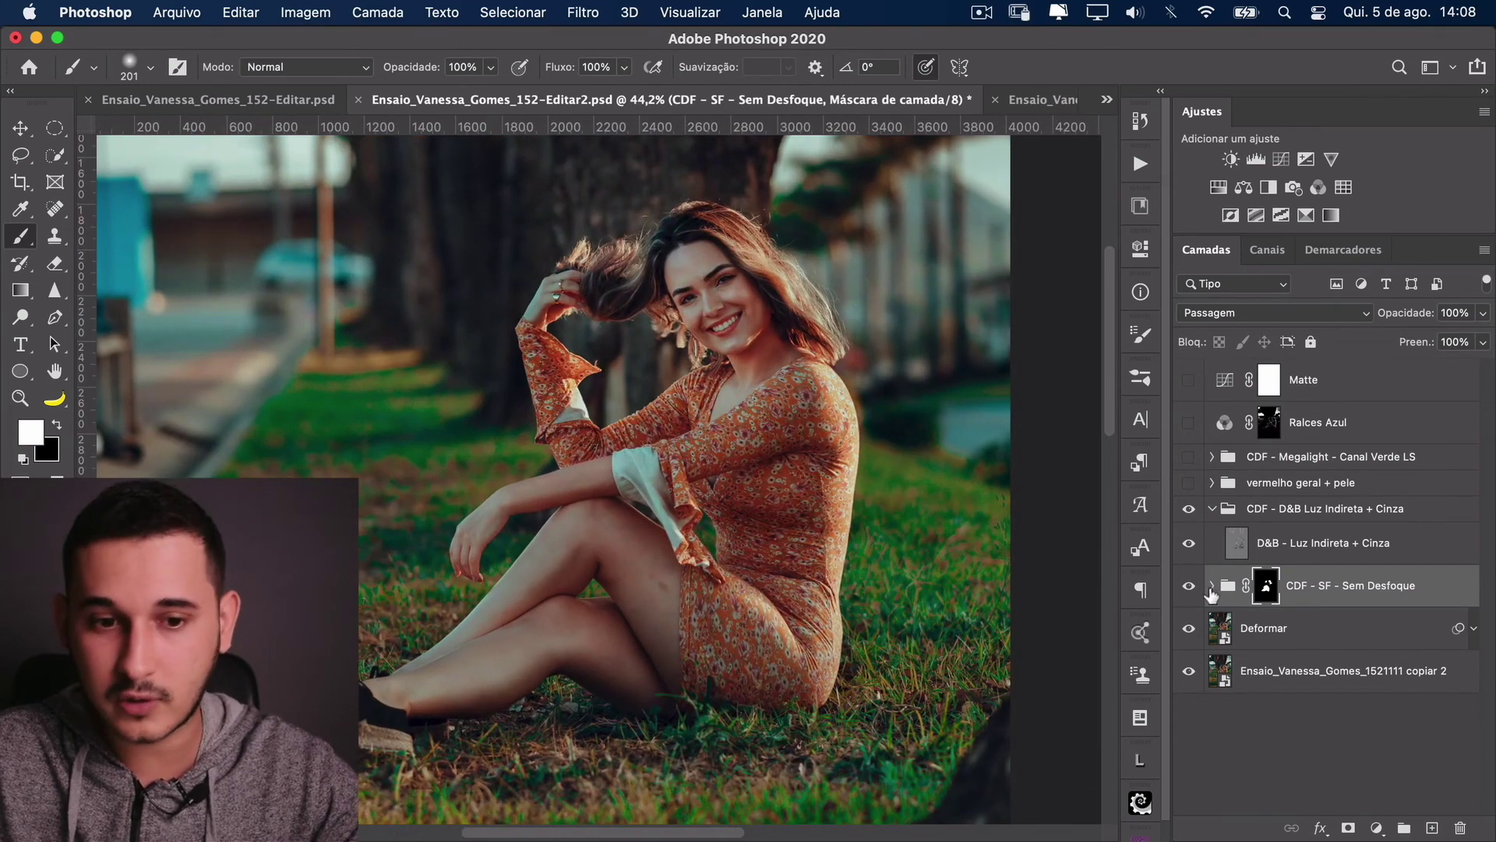
Step: Check the layers inside the CDF - SF - Sem Desfoque group, and collapse it and the CDF - D&B Luz Indireta + Cinza group
click(1210, 586)
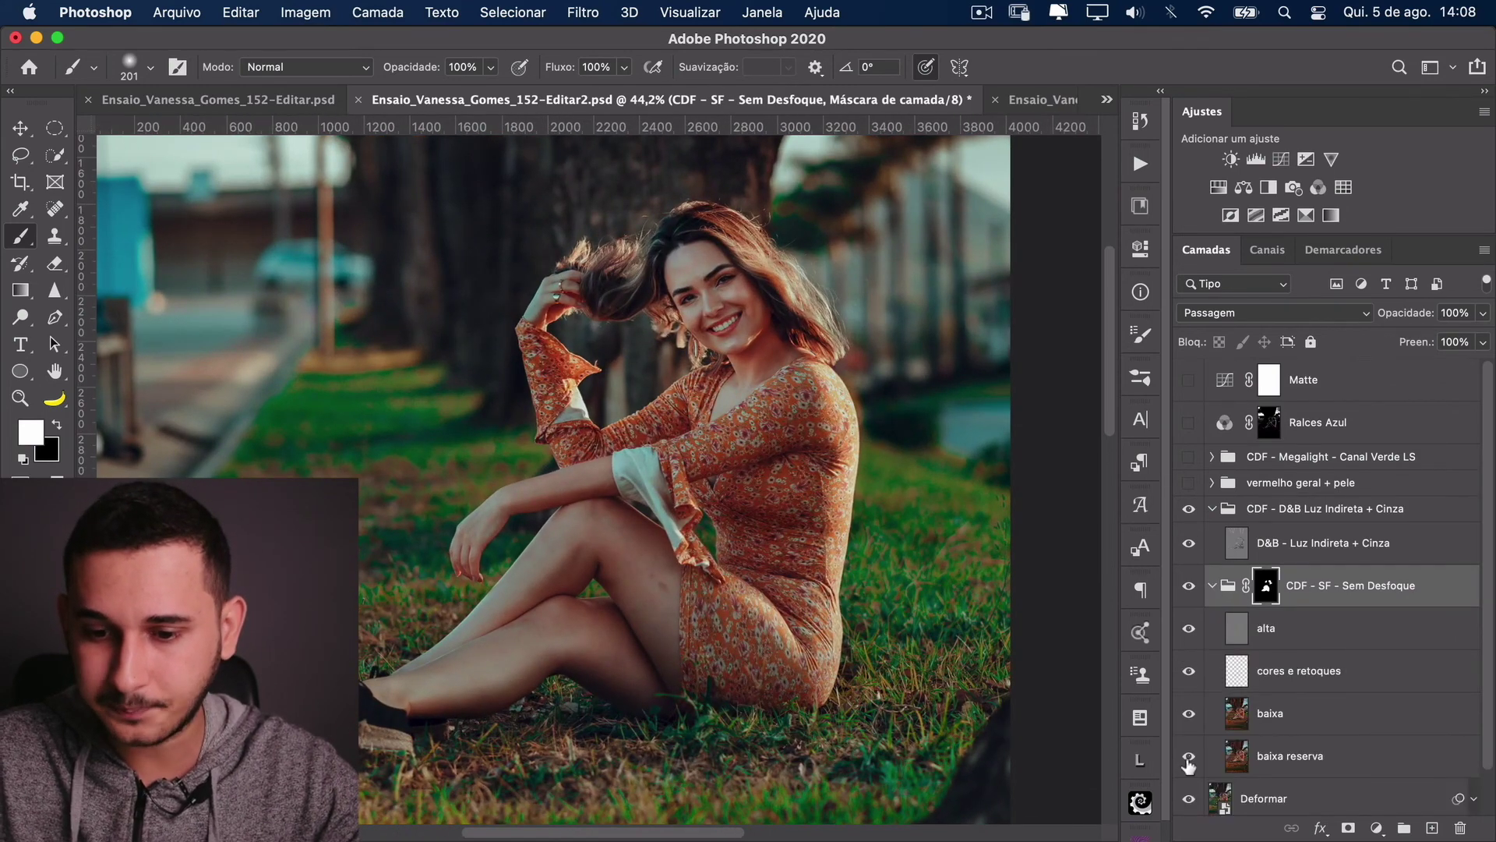
click(1211, 586)
click(1210, 508)
scroll(1027, 528, up, 3)
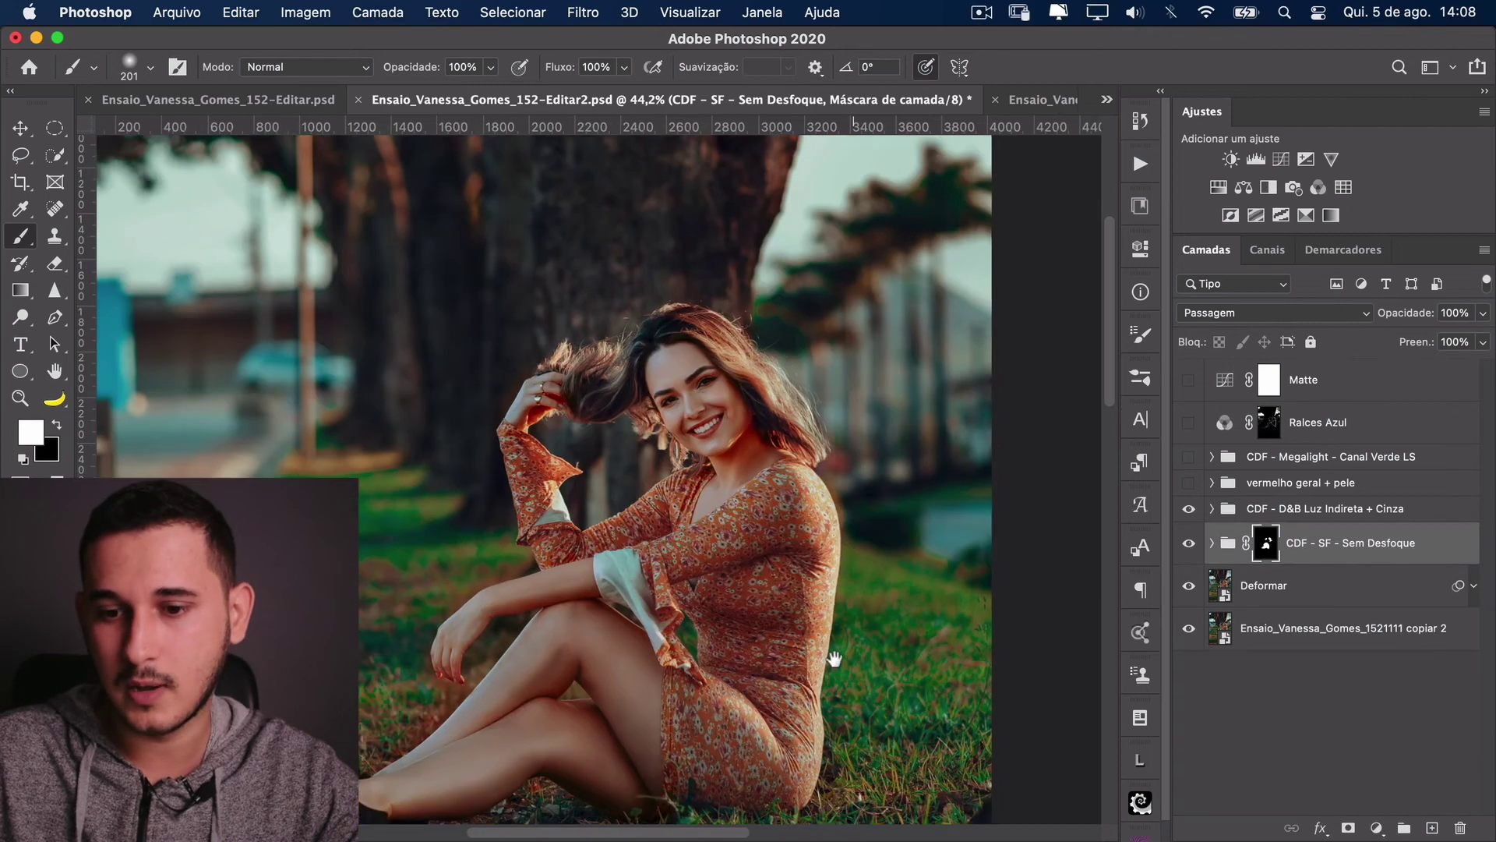
Step: Show the vermelho geral + pele and CDF - Megalight - Canal Verde LS groups
click(1188, 482)
click(1188, 457)
drag(709, 615, 735, 408)
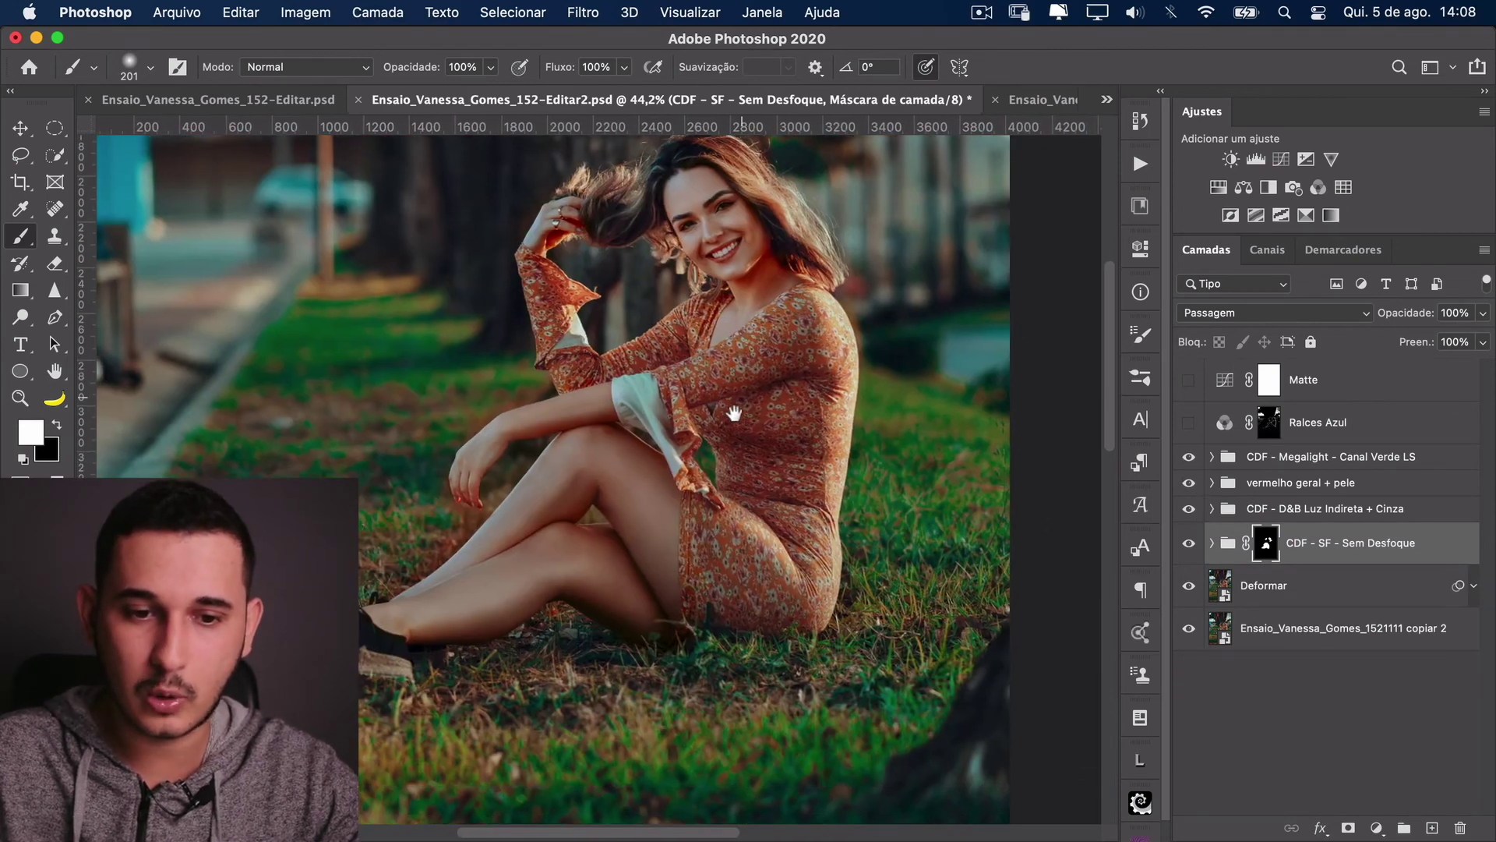
Step: Expand the CDF - Megalight - Canal Verde LS group and show its Sombra - Megalight and Luz - Megalight layers
click(1213, 466)
click(1211, 457)
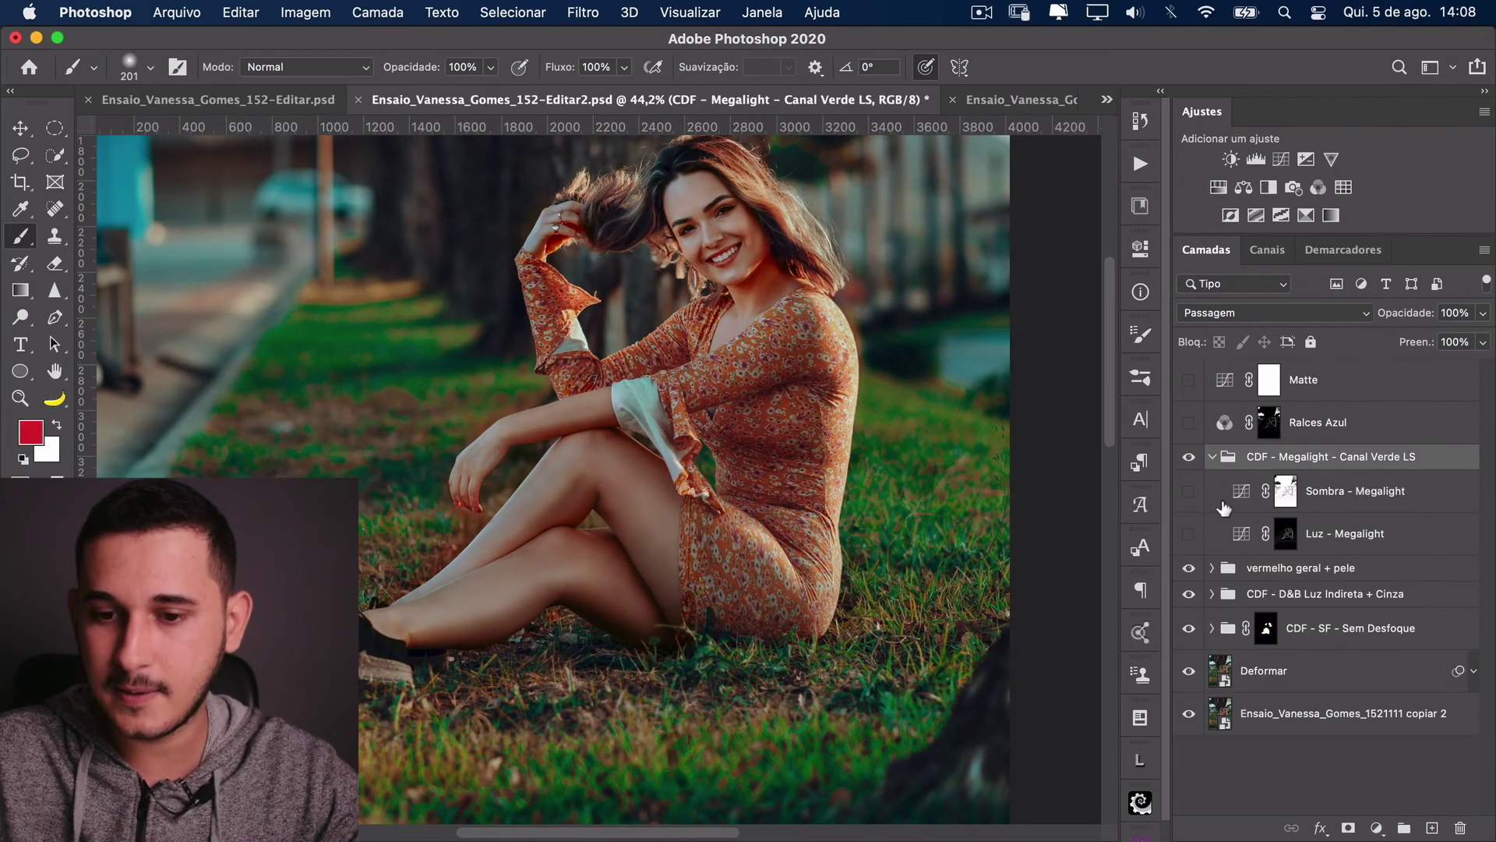
drag(871, 413, 996, 542)
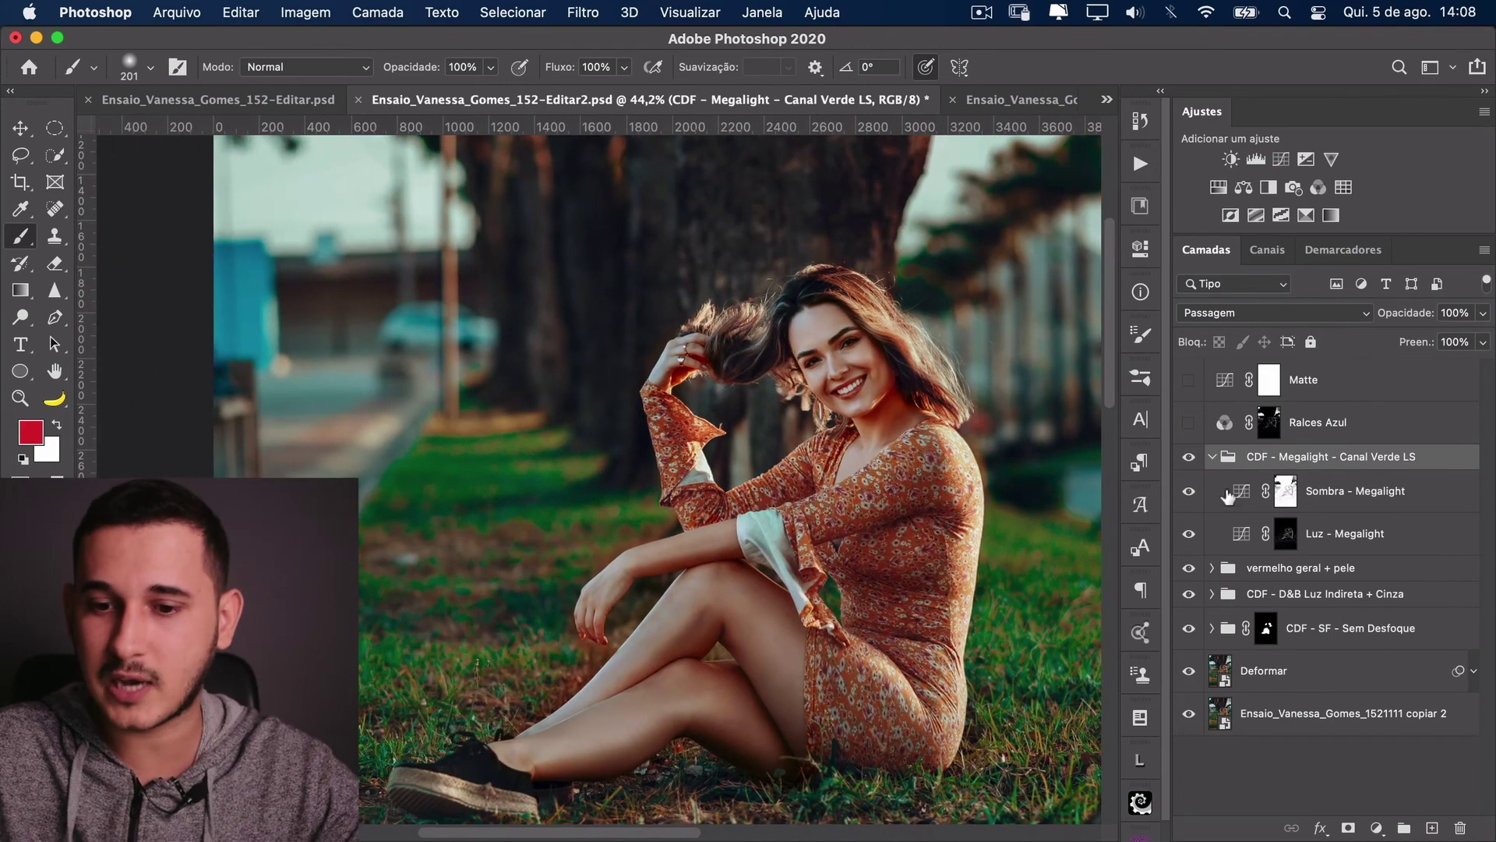
scroll(942, 584, up, 5)
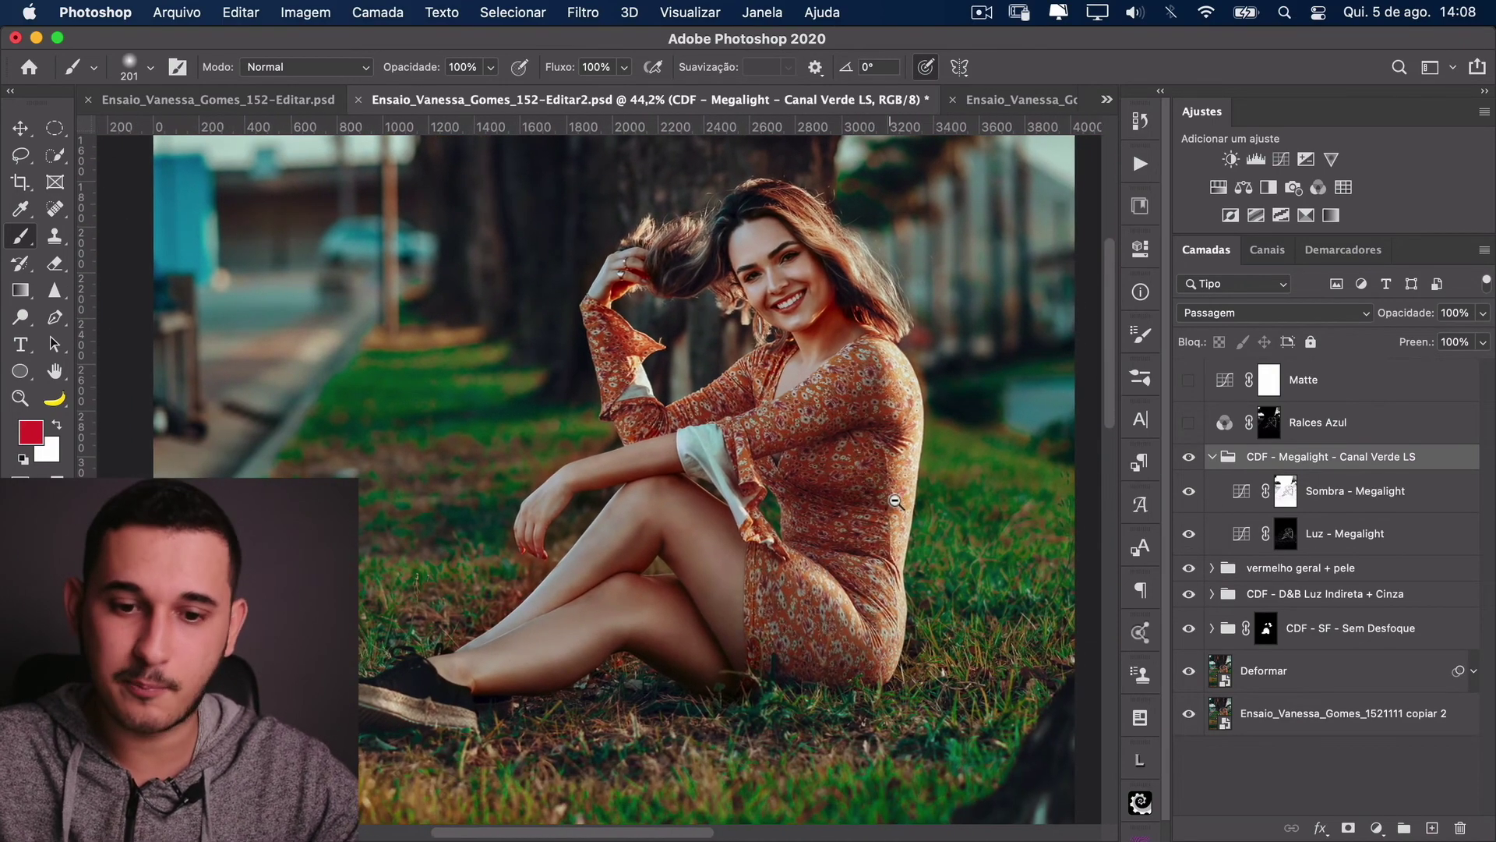
Step: Examine the Luz - Megalight mask, select the Sombra - Megalight mask, and view the Raíces Azul mask on its own
alt+click(1286, 537)
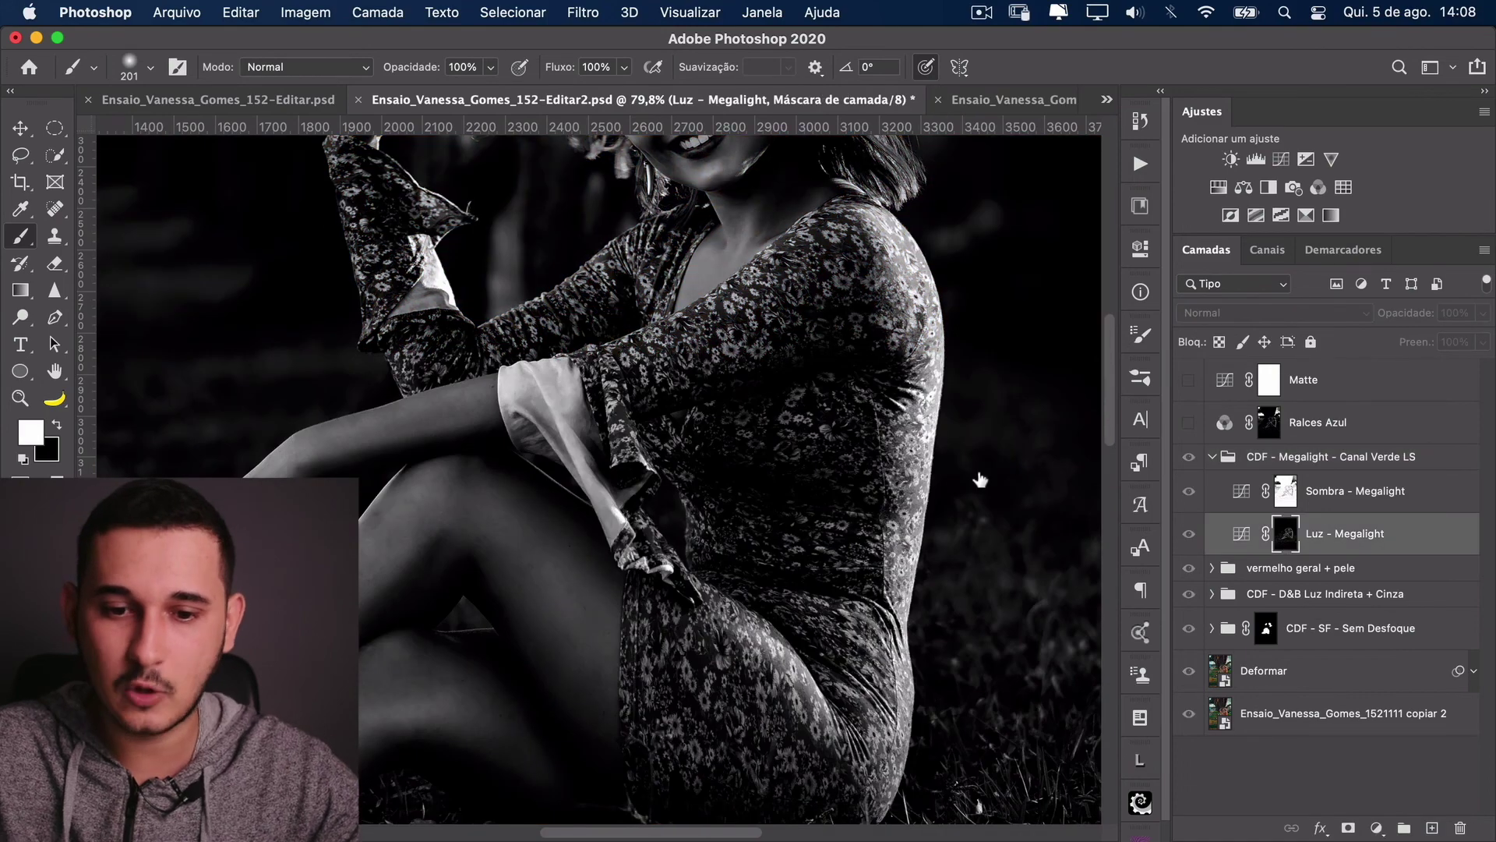
click(1285, 493)
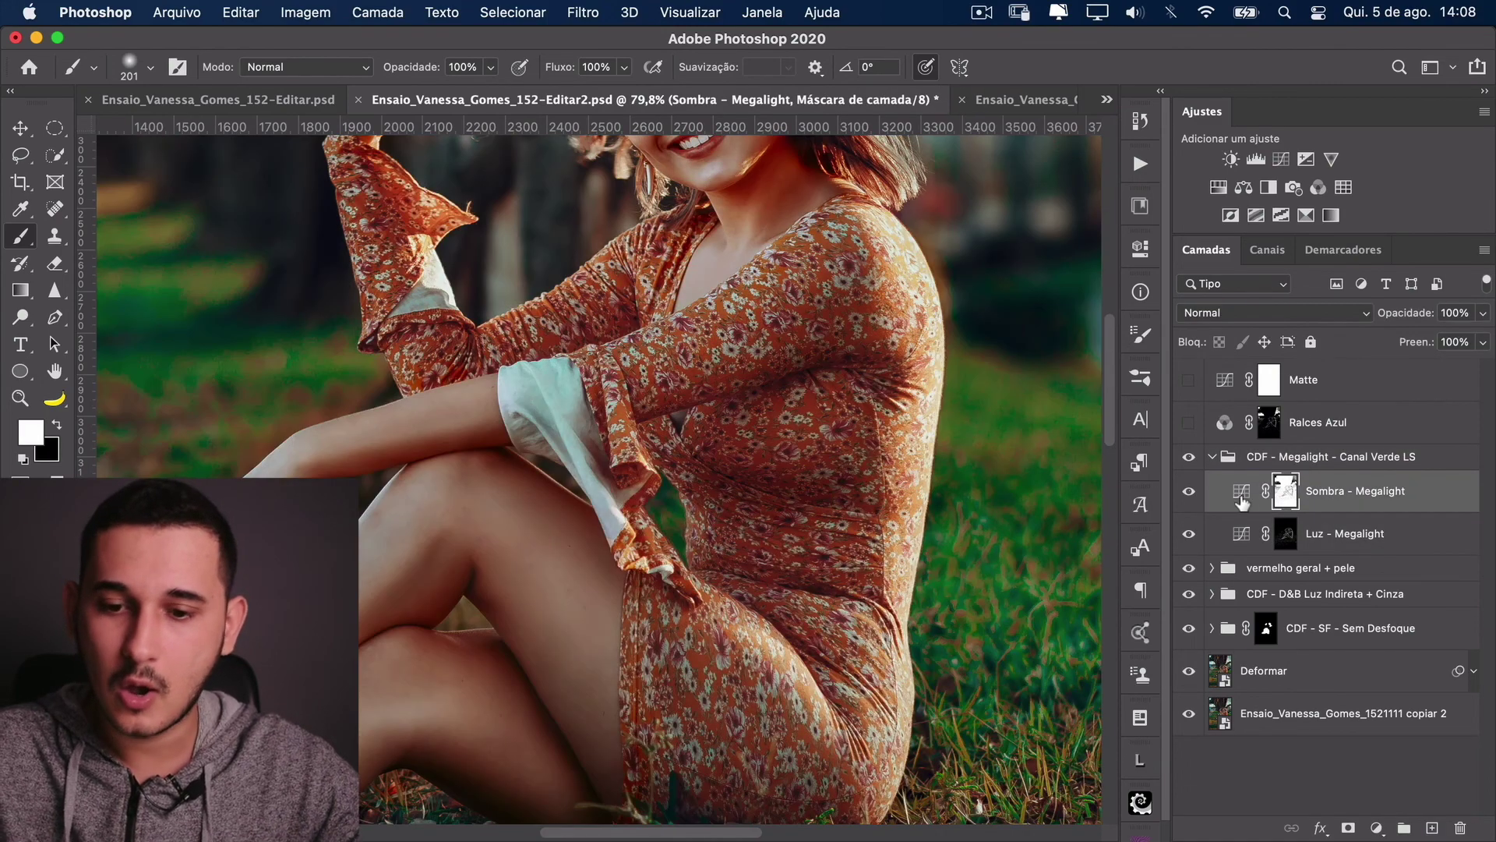
drag(922, 390, 903, 561)
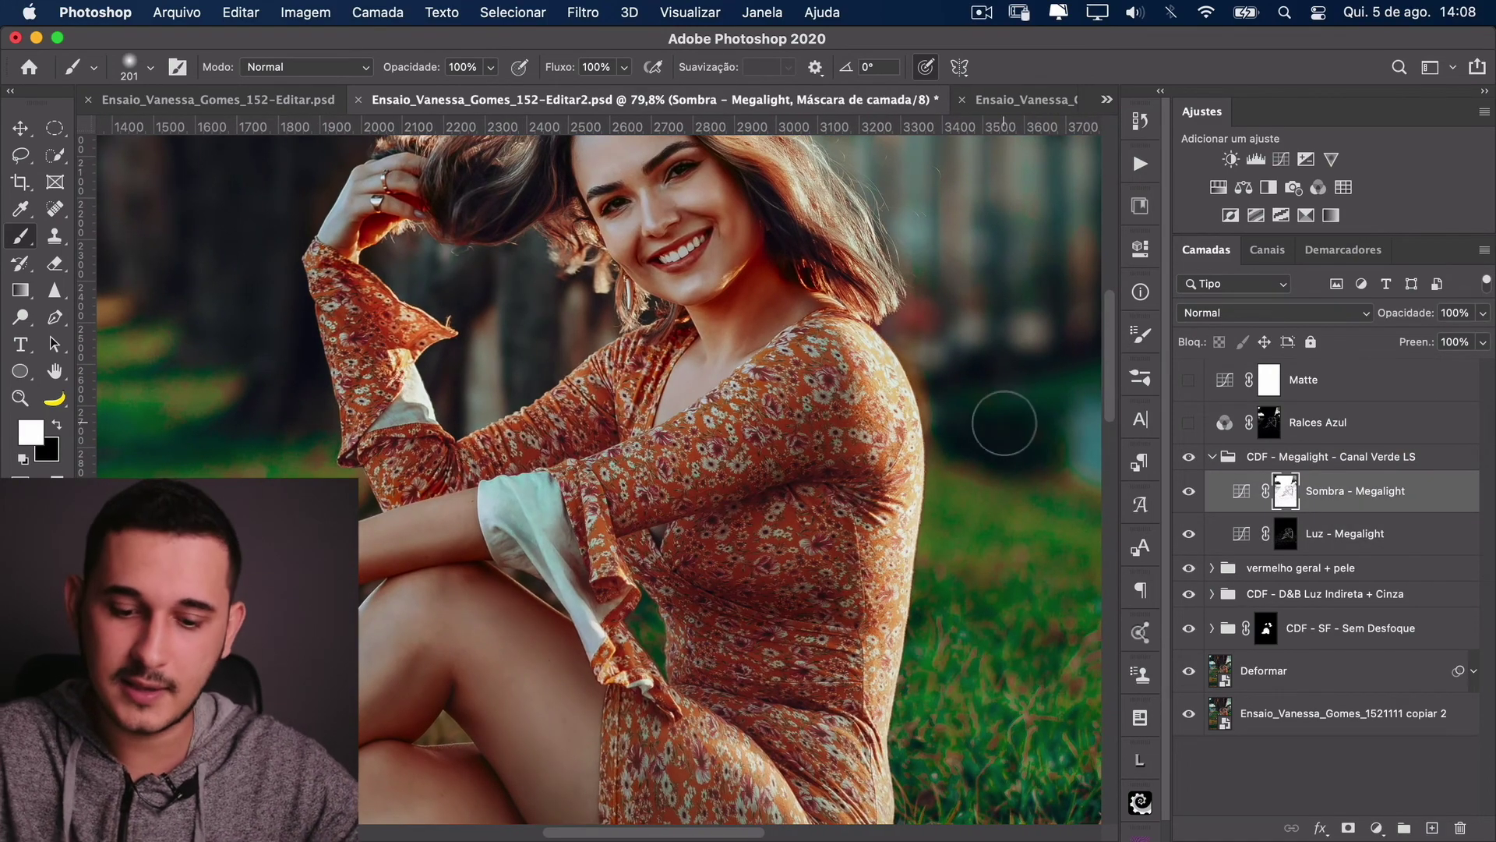
alt+click(1272, 427)
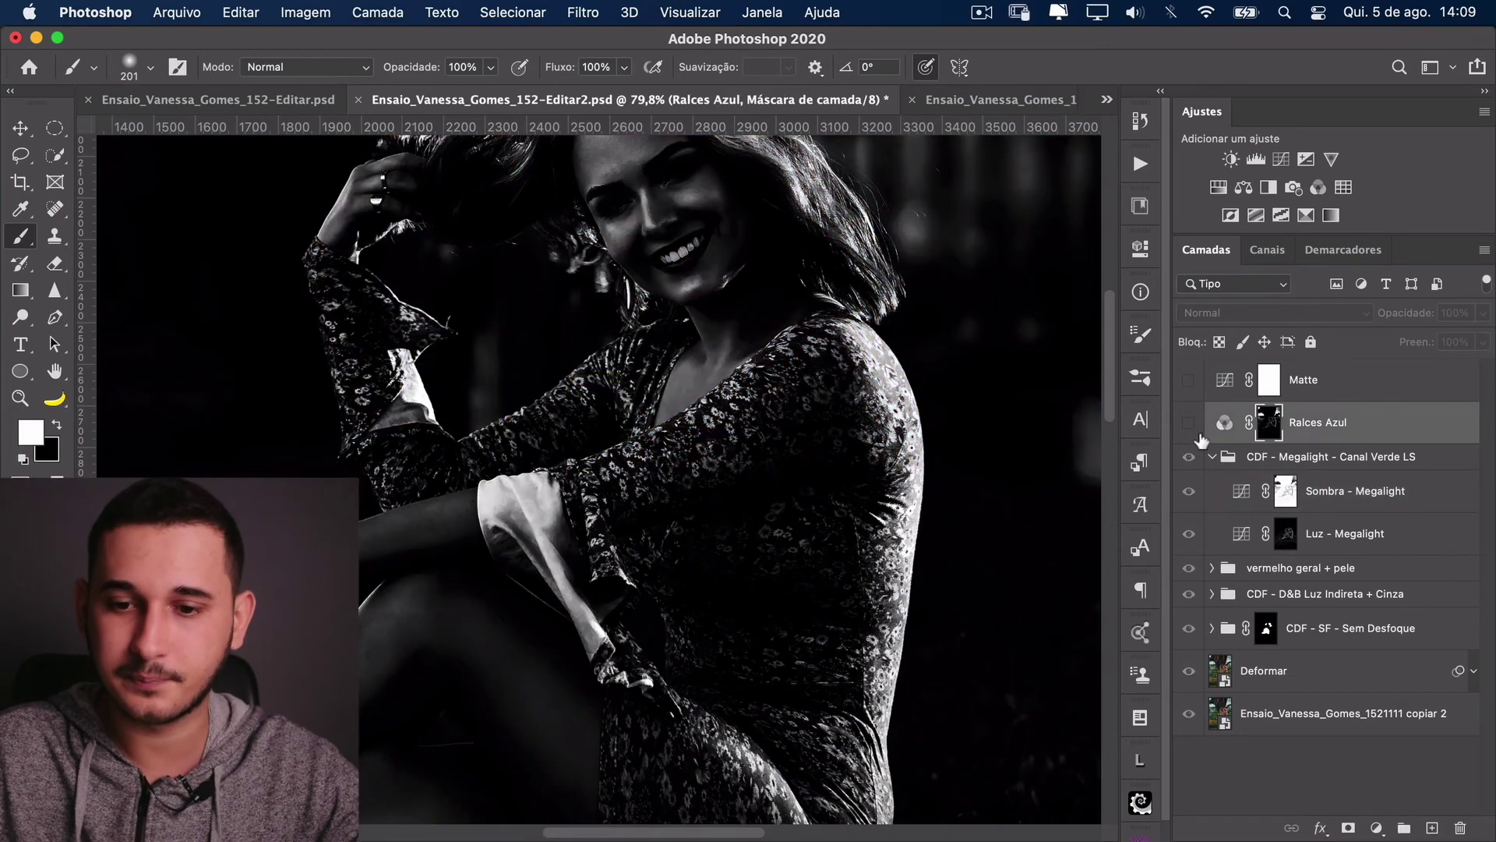
Step: Show the Raíces Azul and Matte layers over the full image, and collapse the CDF - Megalight - Canal Verde LS group
click(1190, 459)
click(1189, 423)
scroll(857, 468, up, 2)
click(1188, 380)
click(1212, 458)
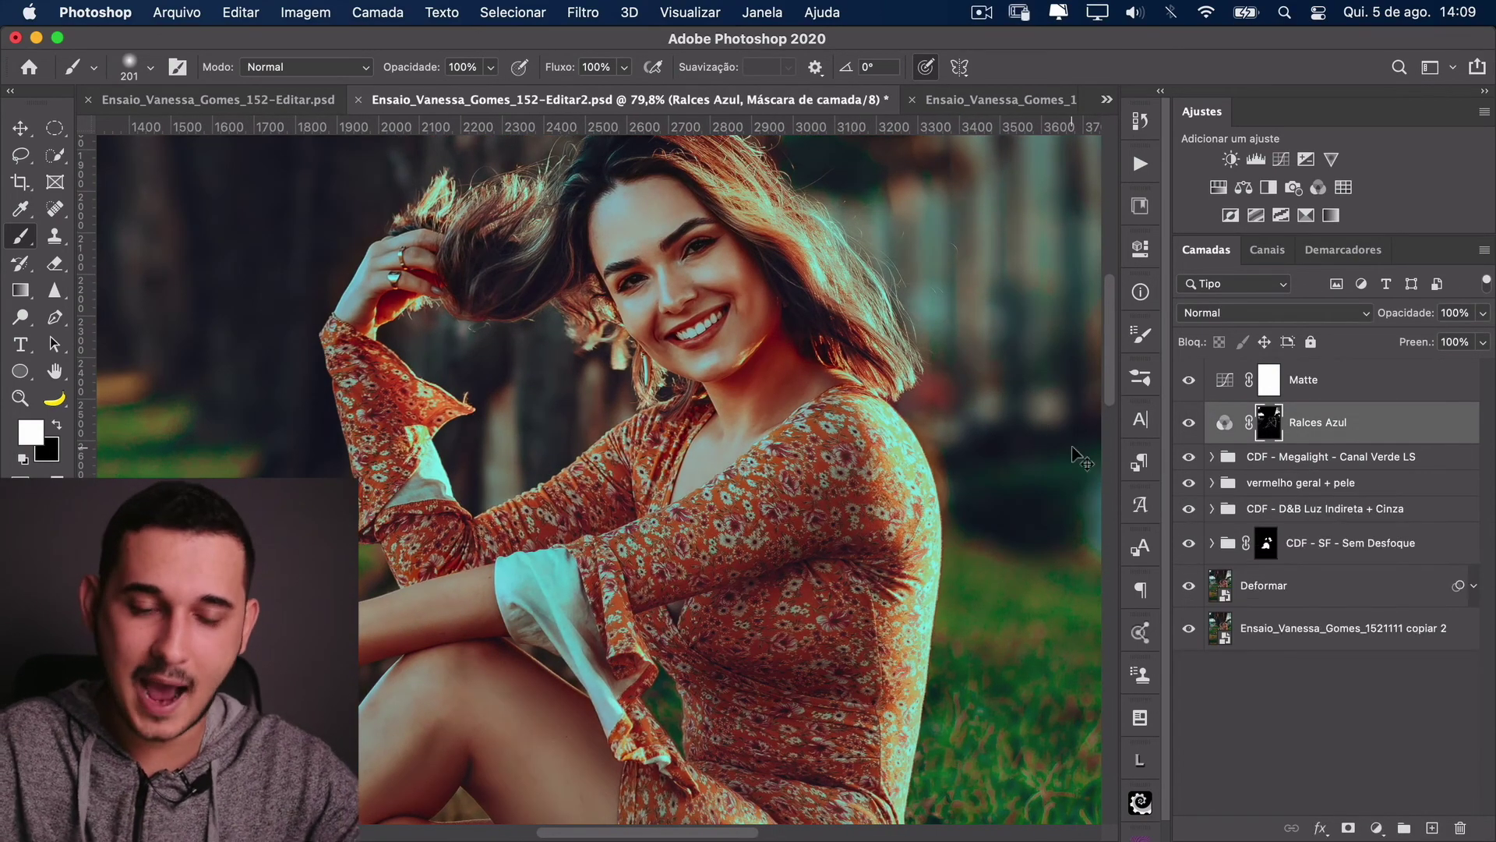
key(super+0)
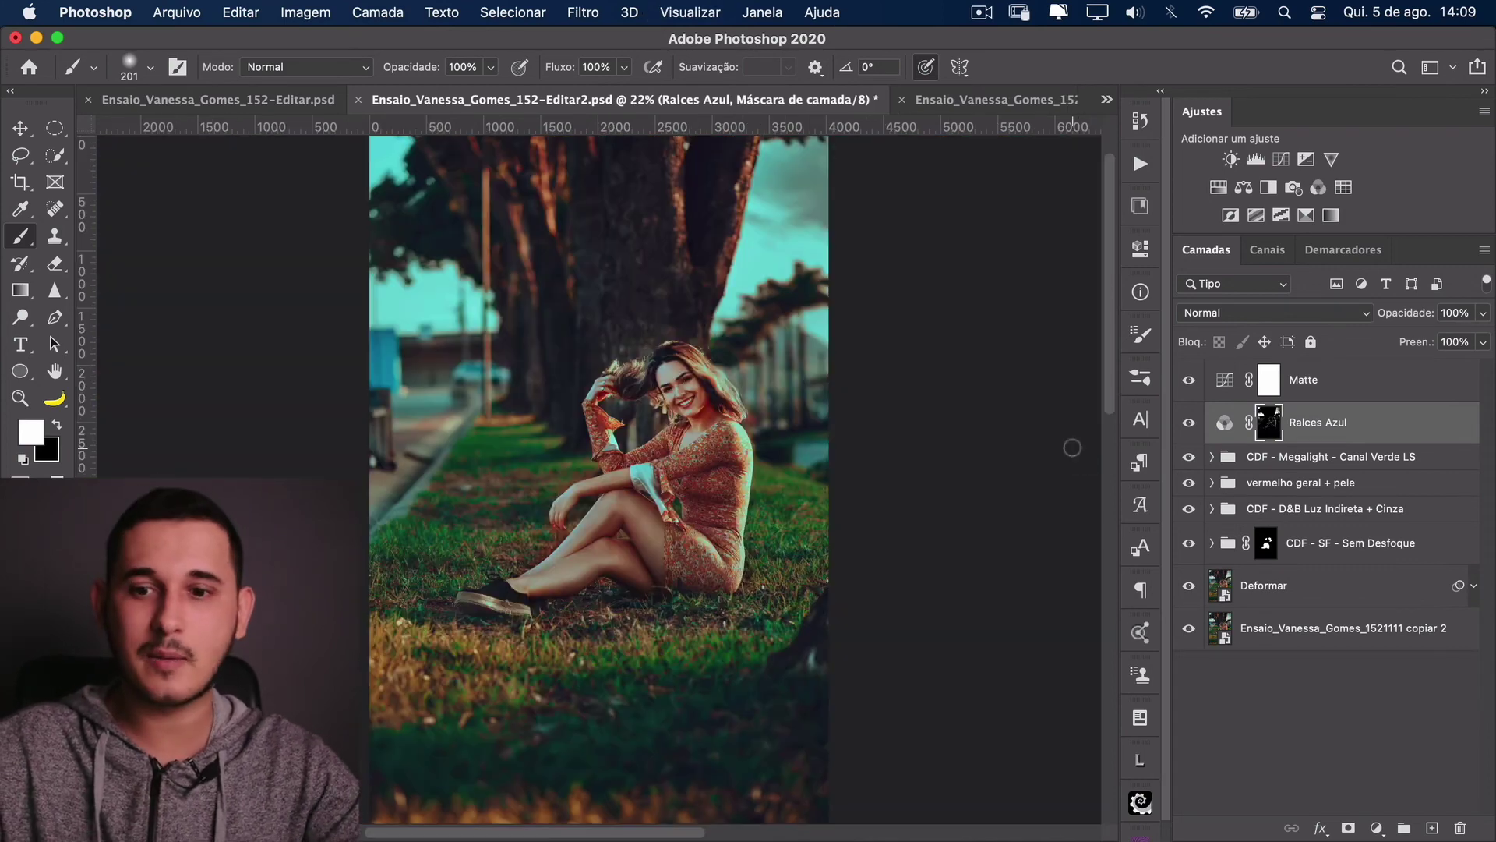